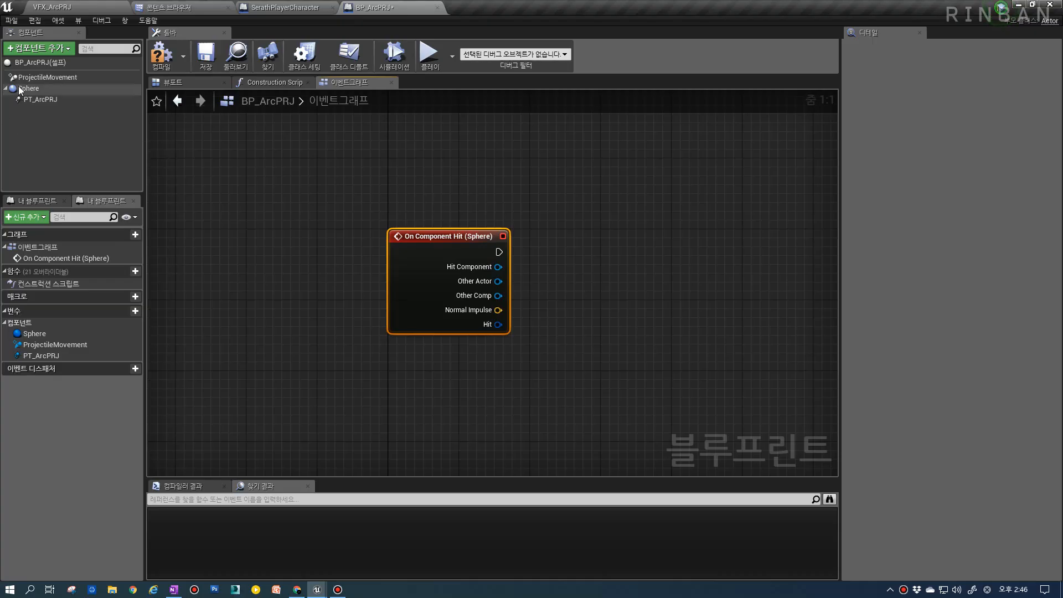
Review the Sphere component's collision responses, in particular the one for WorldStatic.
{"action": "scroll", "coordinate": [988, 357], "scroll_direction": "down", "scroll_amount": 2}
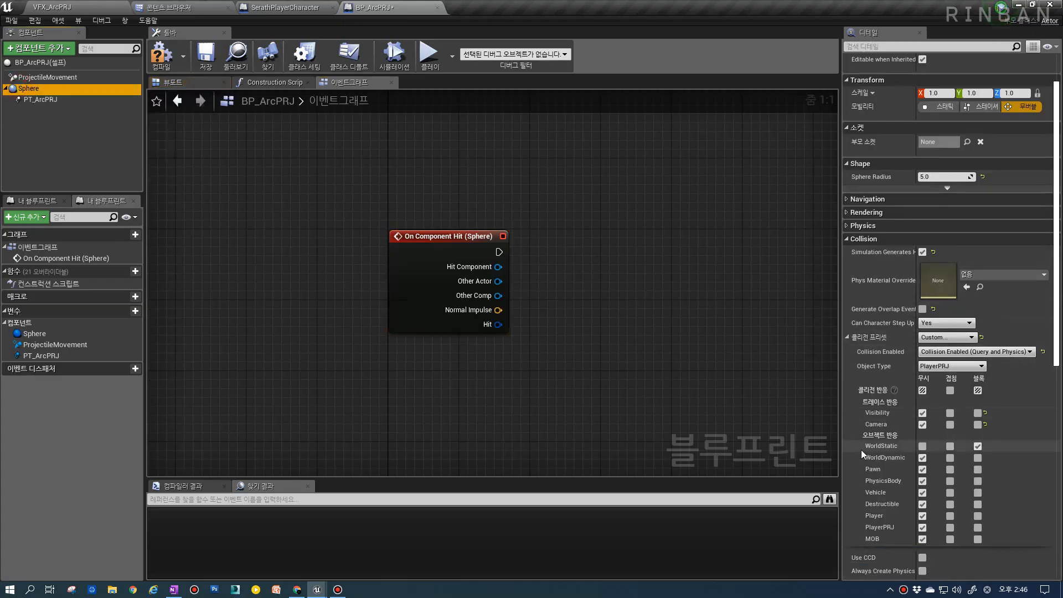
{"action": "left_click", "coordinate": [978, 446]}
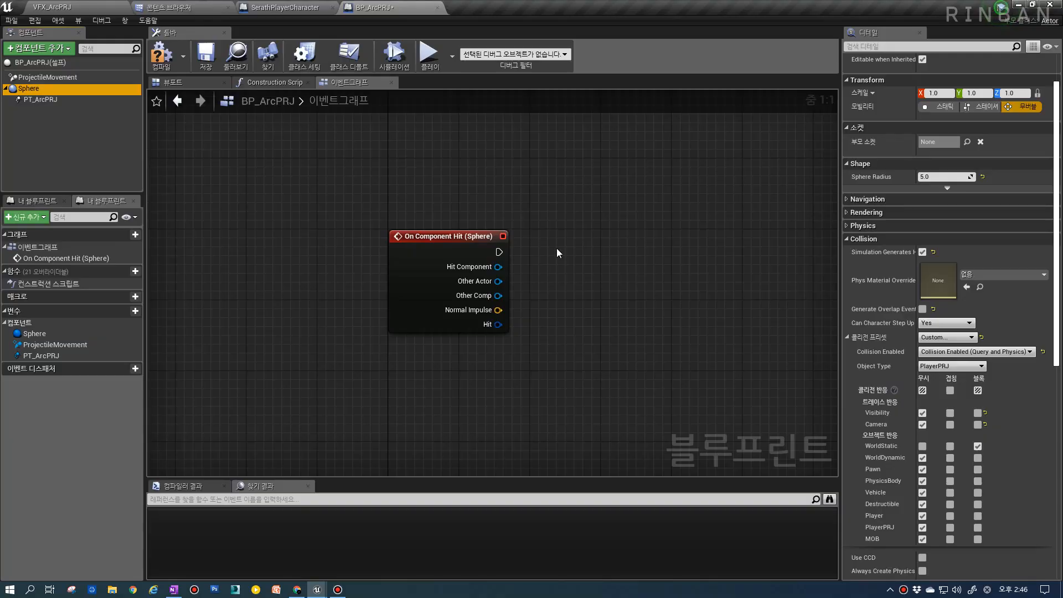
{"action": "right_click_drag", "start_coordinate": [557, 251], "coordinate": [483, 261]}
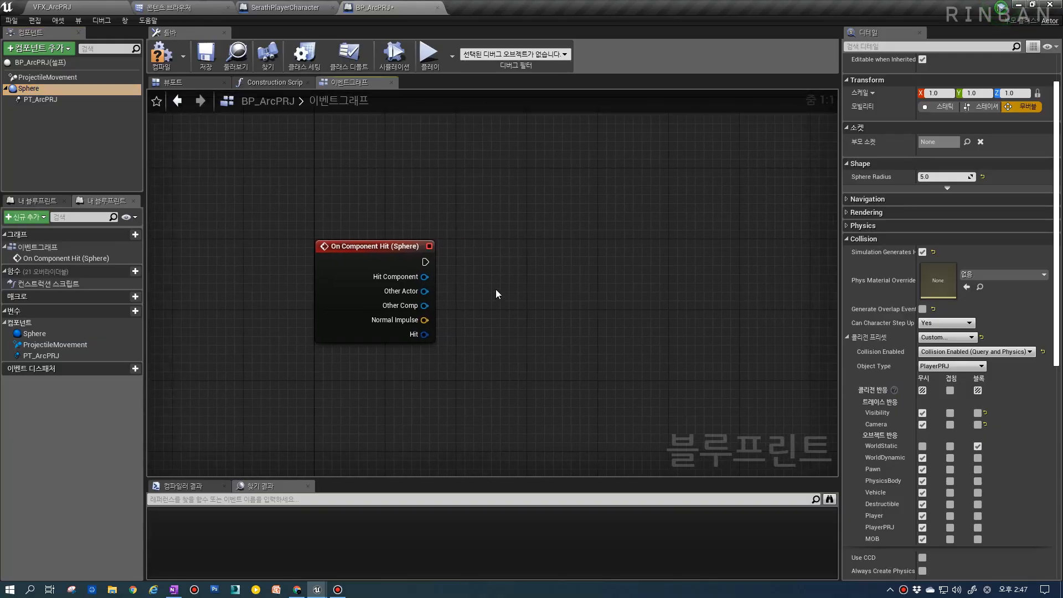
Set a breakpoint on On Component Hit (Sphere), compile, and play the VFX_ArcPRJ level to test the projectile's hit event.
{"action": "left_click", "coordinate": [370, 257]}
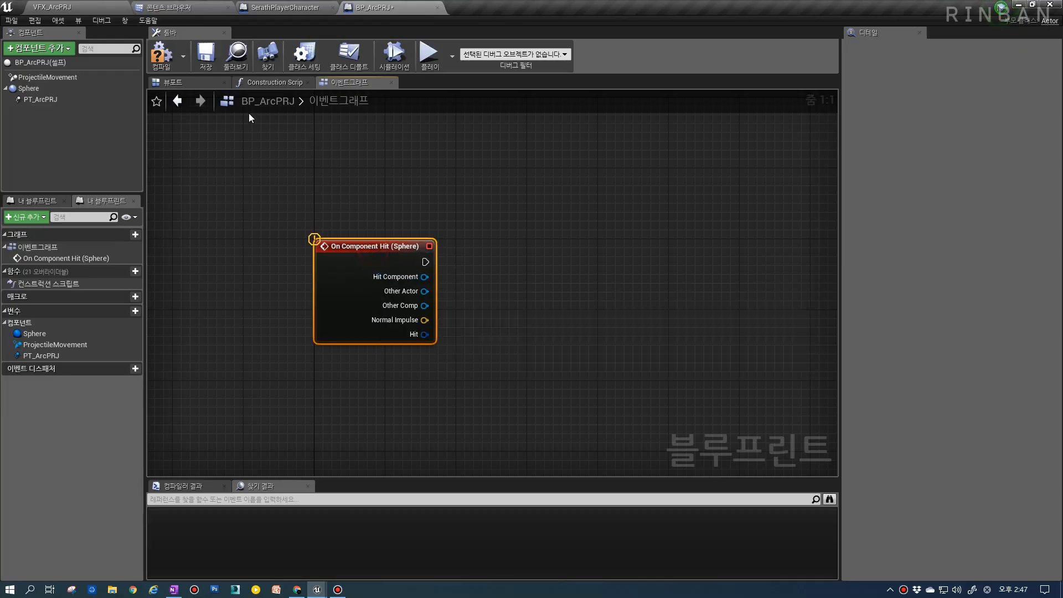
{"action": "left_click", "coordinate": [160, 66]}
{"action": "left_click", "coordinate": [73, 8]}
{"action": "left_click", "coordinate": [523, 44]}
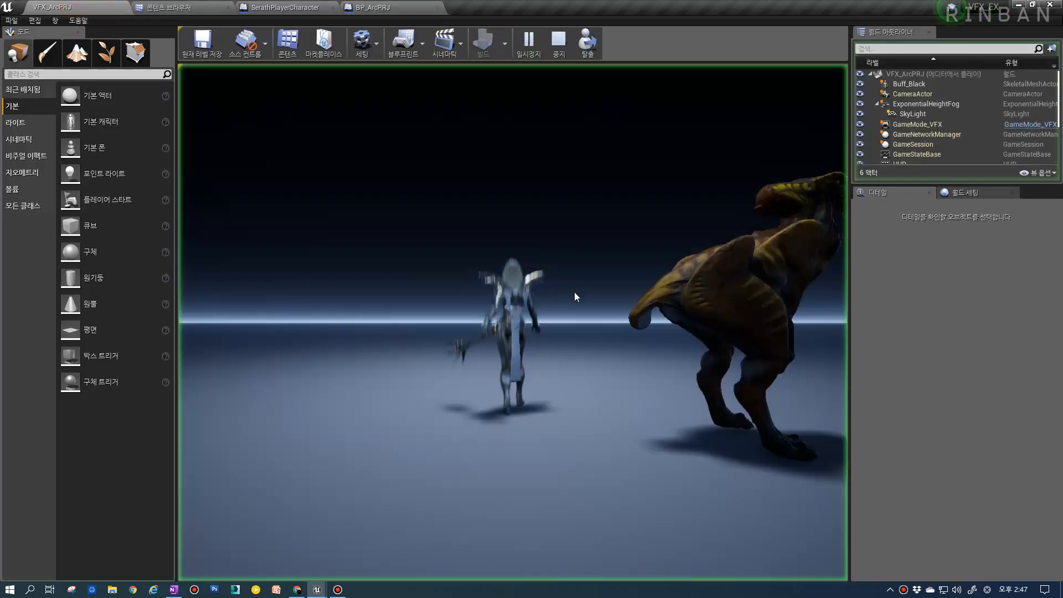
{"action": "left_click", "coordinate": [575, 296]}
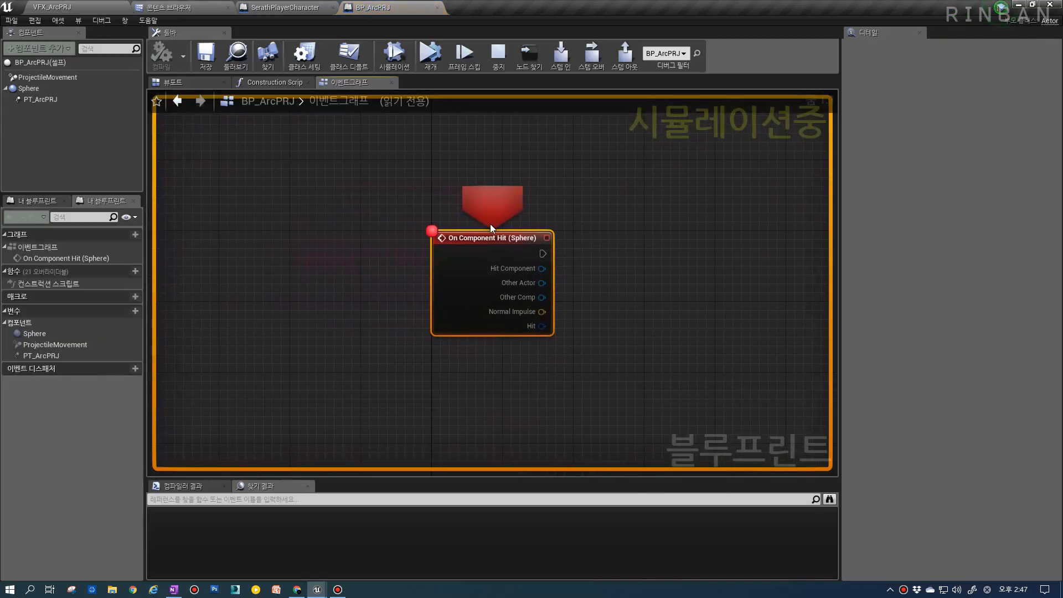
{"action": "key", "text": "Escape"}
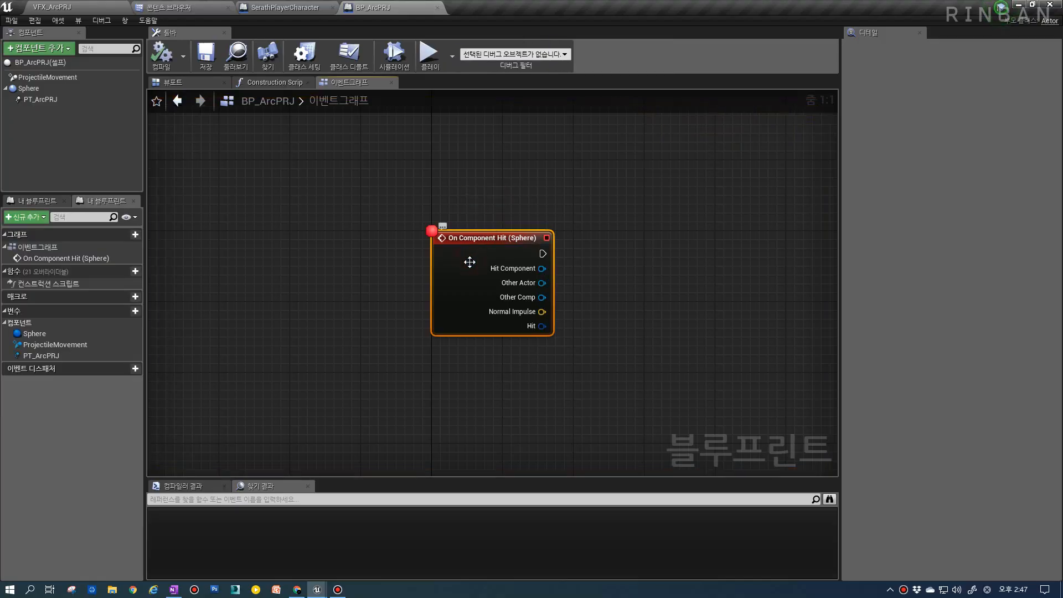
Add a Break Hit Result node fed by the Hit output of On Component Hit (Sphere).
{"action": "right_click_drag", "start_coordinate": [585, 273], "coordinate": [530, 277]}
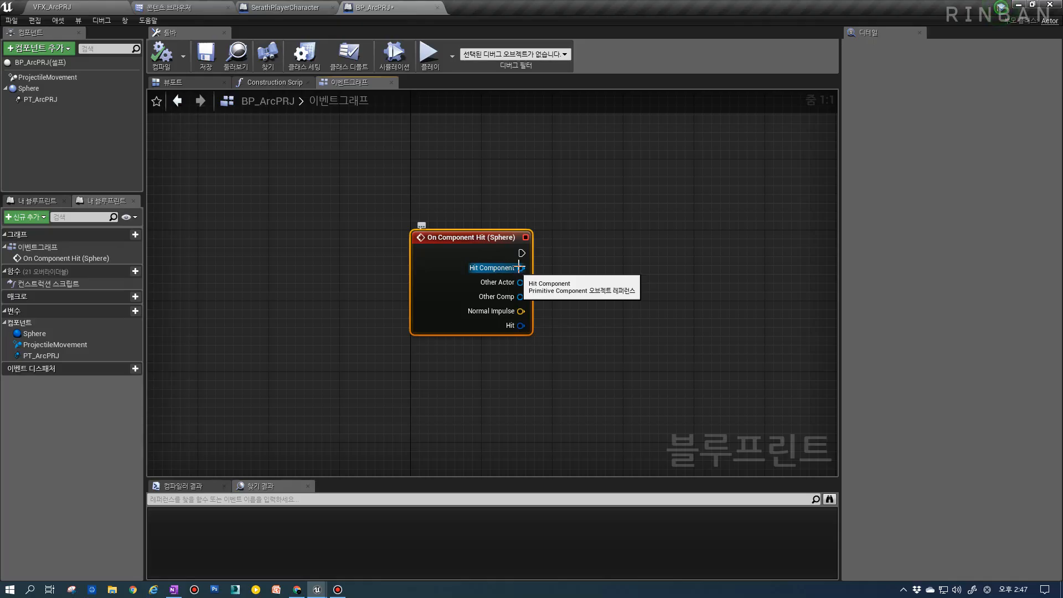
{"action": "right_click_drag", "start_coordinate": [518, 269], "coordinate": [501, 250]}
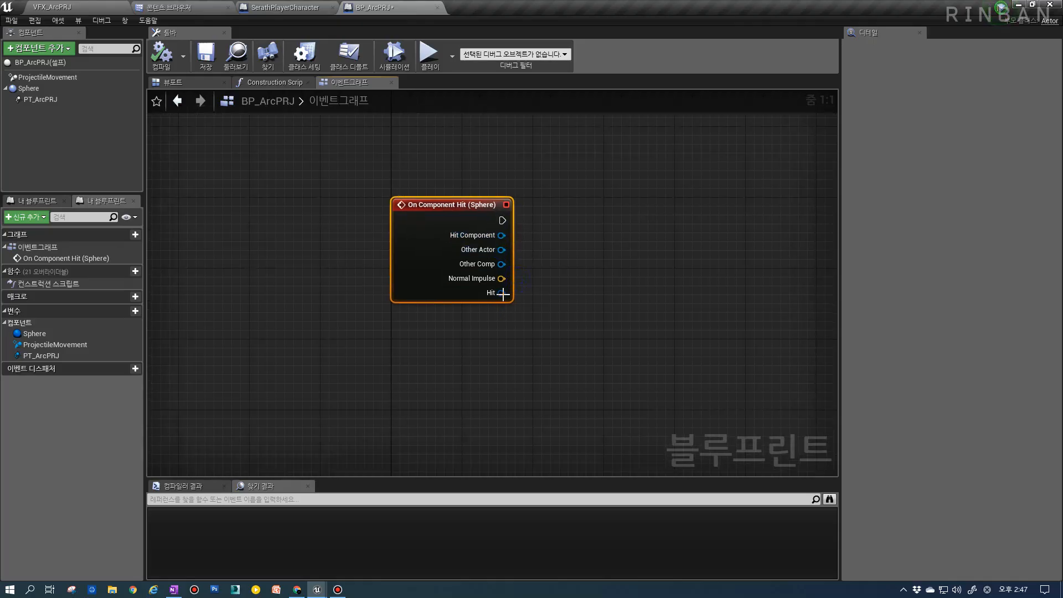
{"action": "left_click_drag", "start_coordinate": [502, 293], "coordinate": [540, 307]}
{"action": "type", "text": "break hit"}
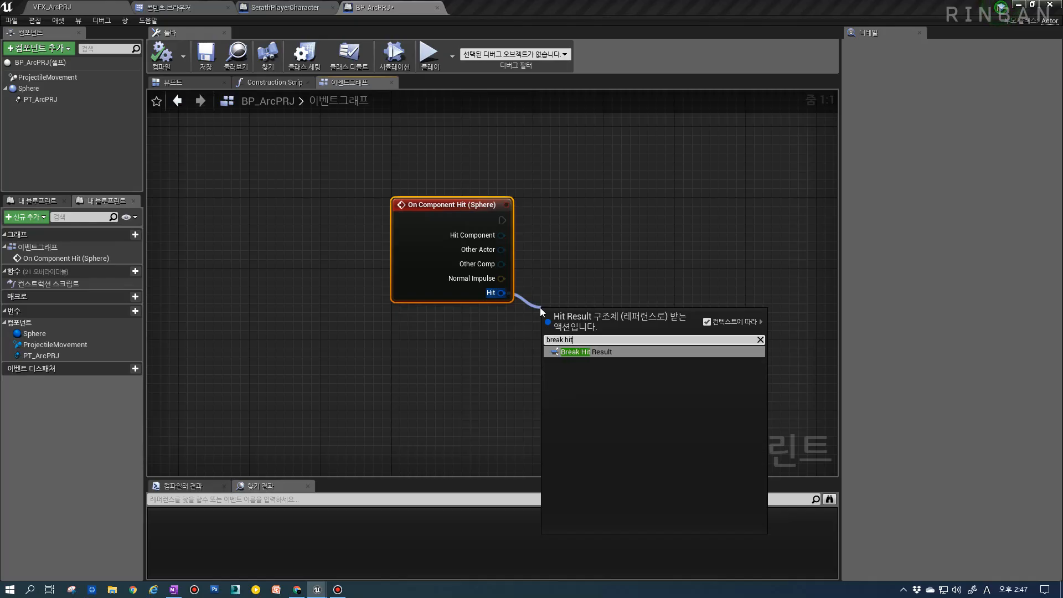
{"action": "key", "text": "Return"}
Promote Break Hit Result's Location output to a variable named HitGrLoc and place its SET node level with the hit event.
{"action": "mouse_move", "coordinate": [540, 308]}
{"action": "right_mouse_down"}
{"action": "mouse_move", "coordinate": [539, 296]}
{"action": "mouse_move", "coordinate": [560, 301]}
{"action": "right_mouse_up"}
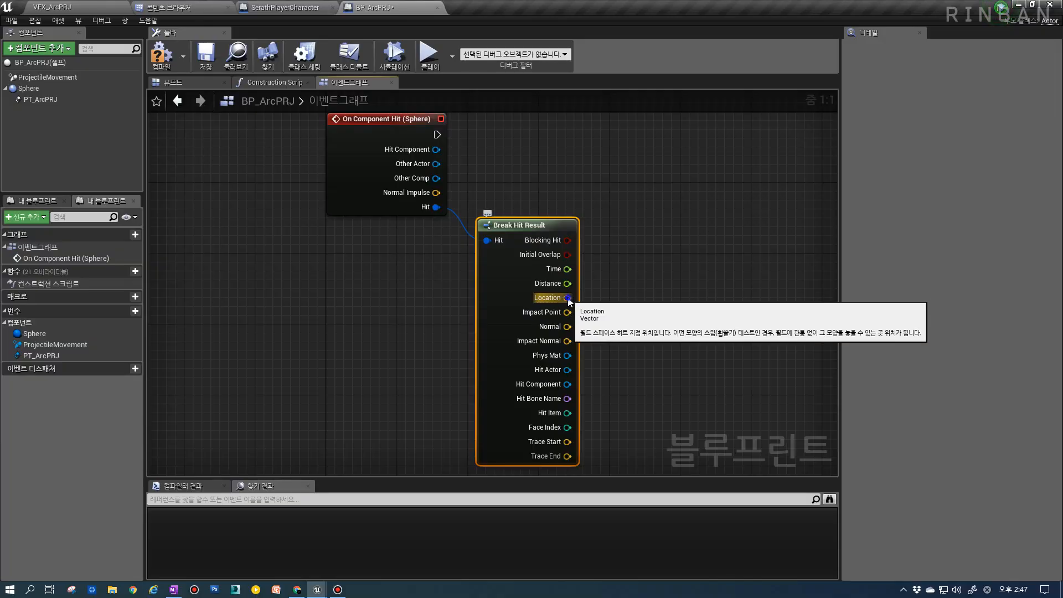
{"action": "right_click", "coordinate": [570, 300]}
{"action": "left_click", "coordinate": [631, 326]}
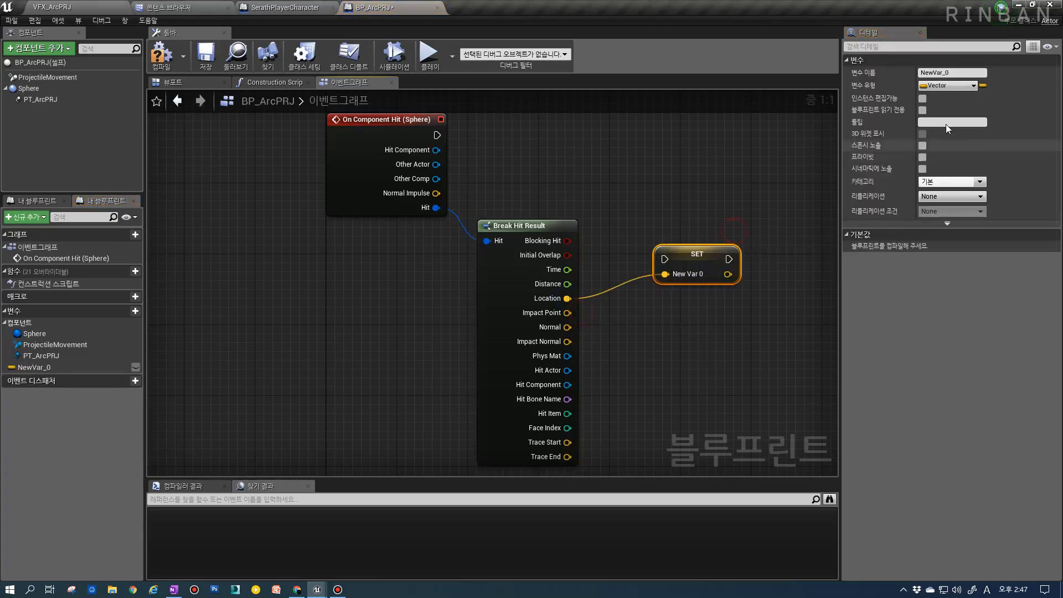
{"action": "left_click", "coordinate": [949, 73]}
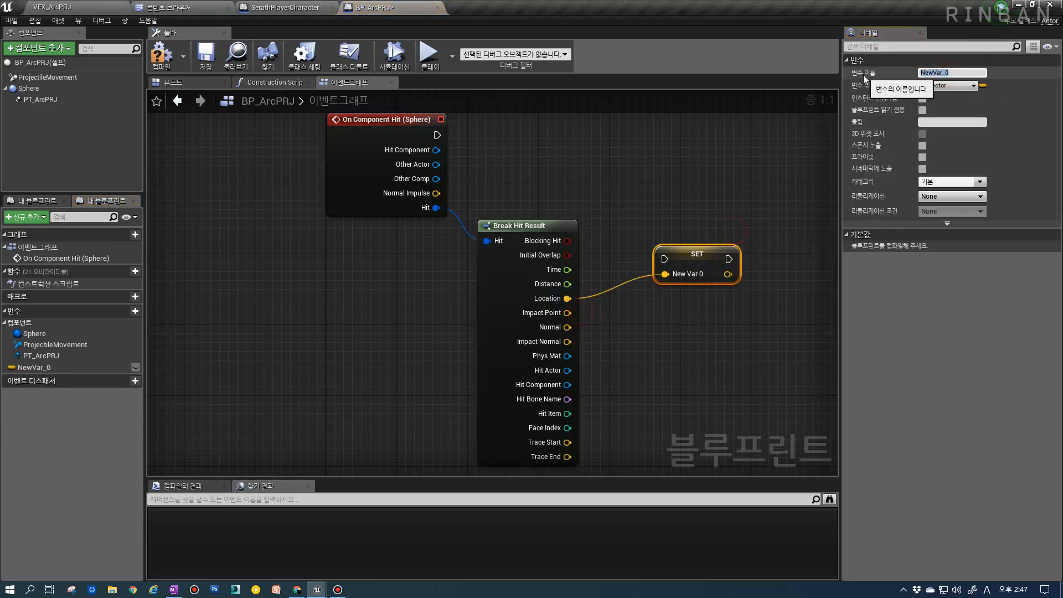
{"action": "type", "text": "HitGRLoc"}
{"action": "key", "text": "Return"}
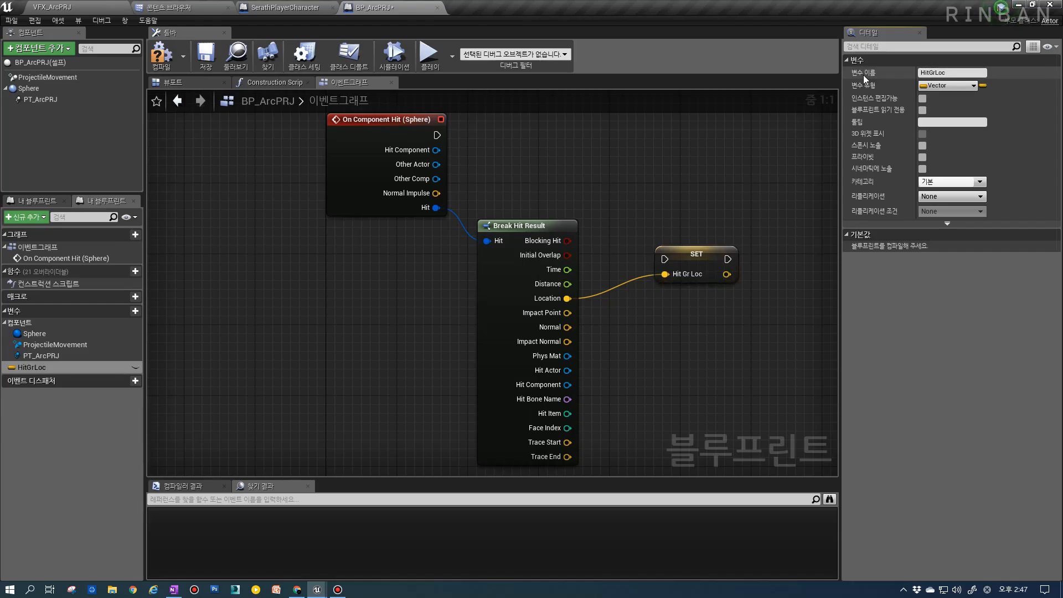
{"action": "right_click_drag", "start_coordinate": [621, 164], "coordinate": [567, 276]}
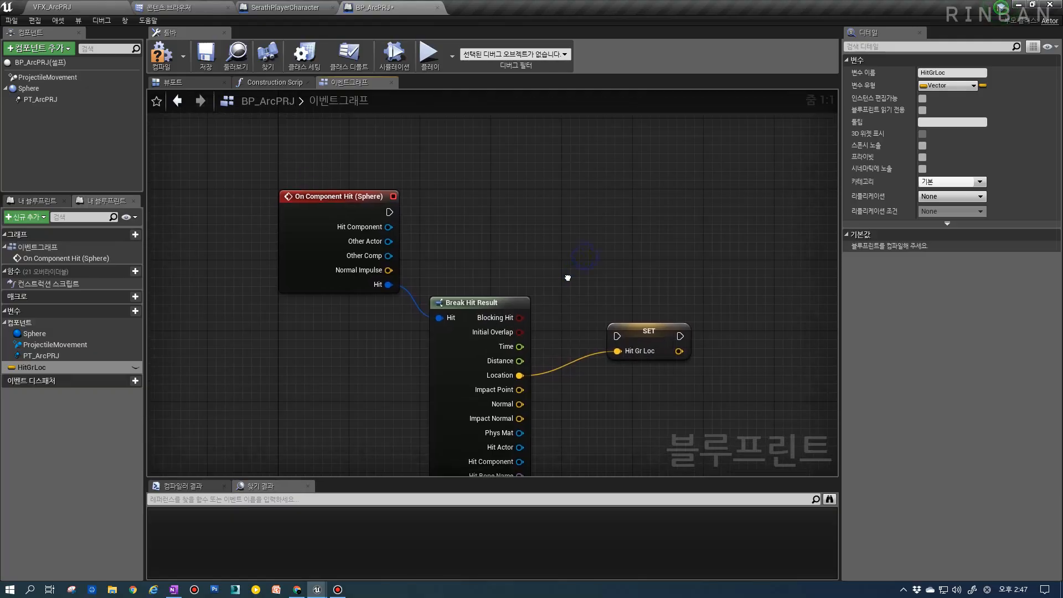
{"action": "left_click_drag", "start_coordinate": [650, 339], "coordinate": [686, 224]}
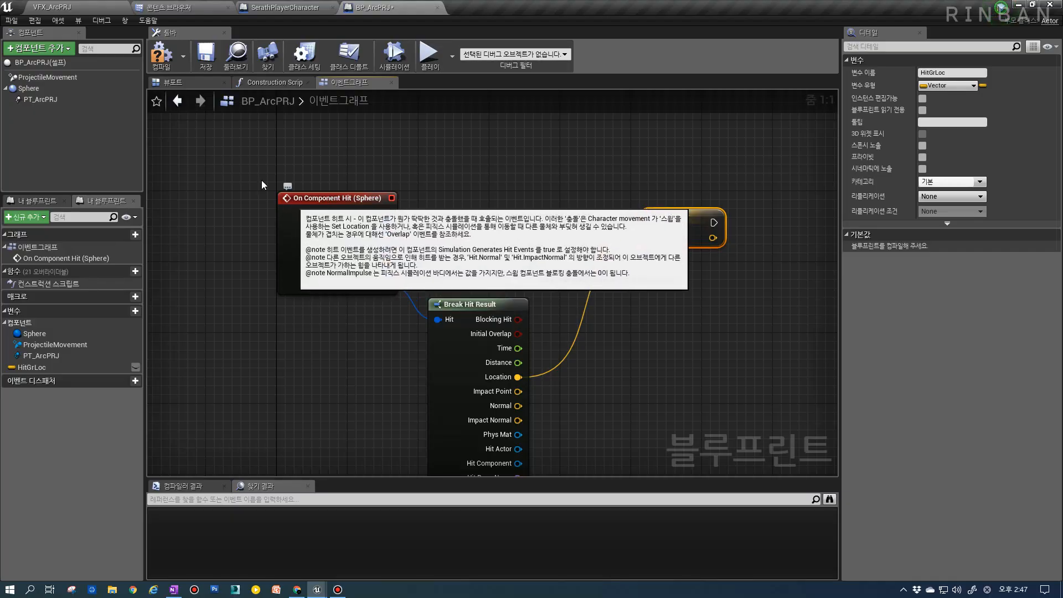
Bring a Sphere component reference into the event graph and add a DestroyComponent node targeting it.
{"action": "left_click", "coordinate": [185, 84]}
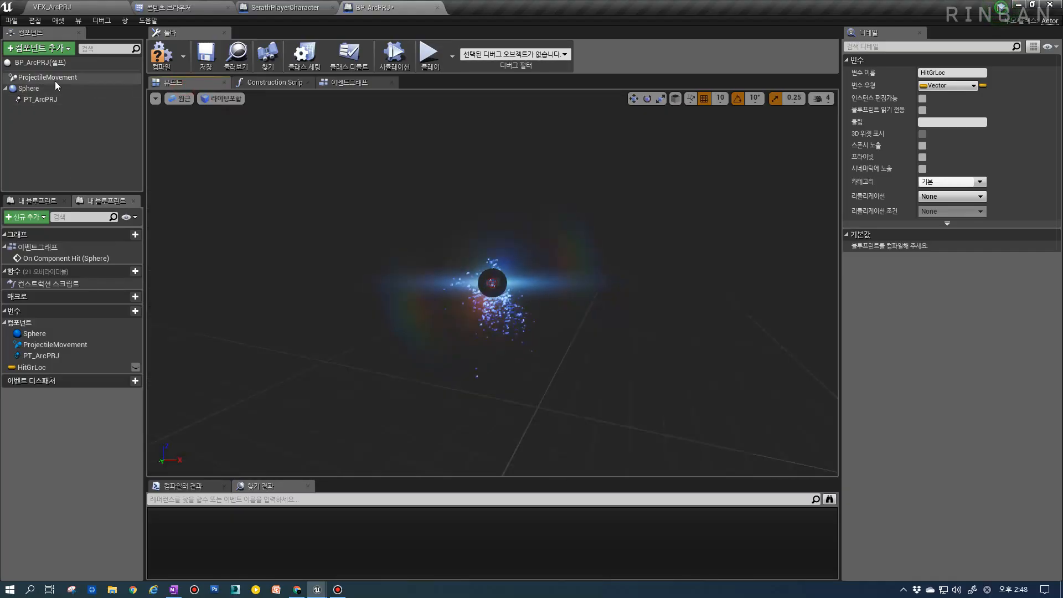
{"action": "left_click", "coordinate": [27, 91]}
{"action": "scroll", "coordinate": [519, 306], "scroll_direction": "up", "scroll_amount": 5}
{"action": "scroll", "coordinate": [519, 306], "scroll_direction": "down", "scroll_amount": 6}
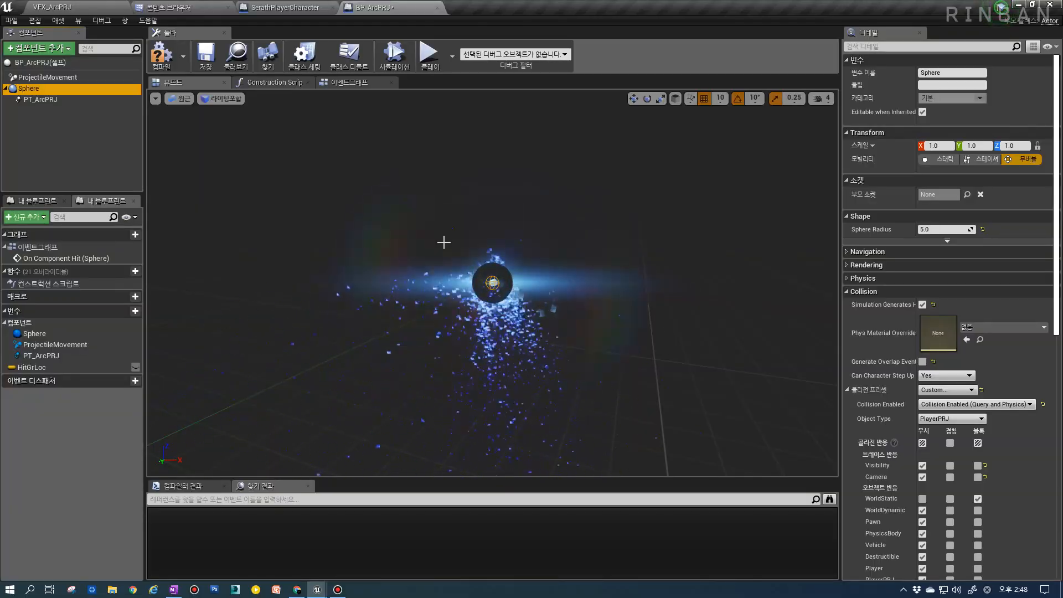
{"action": "left_click", "coordinate": [363, 85]}
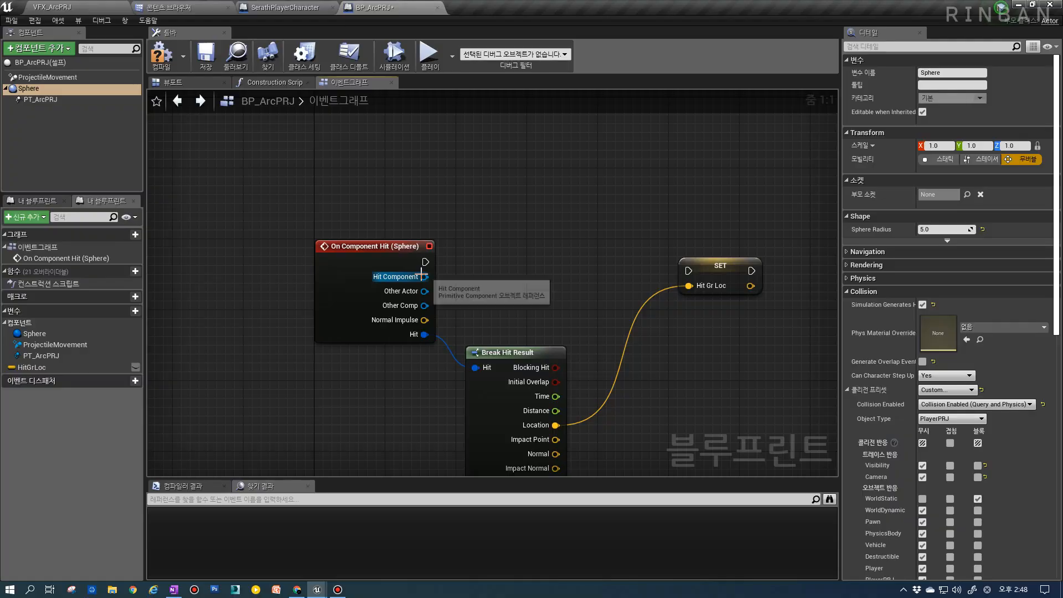
{"action": "left_click_drag", "start_coordinate": [29, 88], "coordinate": [566, 266]}
{"action": "type", "text": "destroyc"}
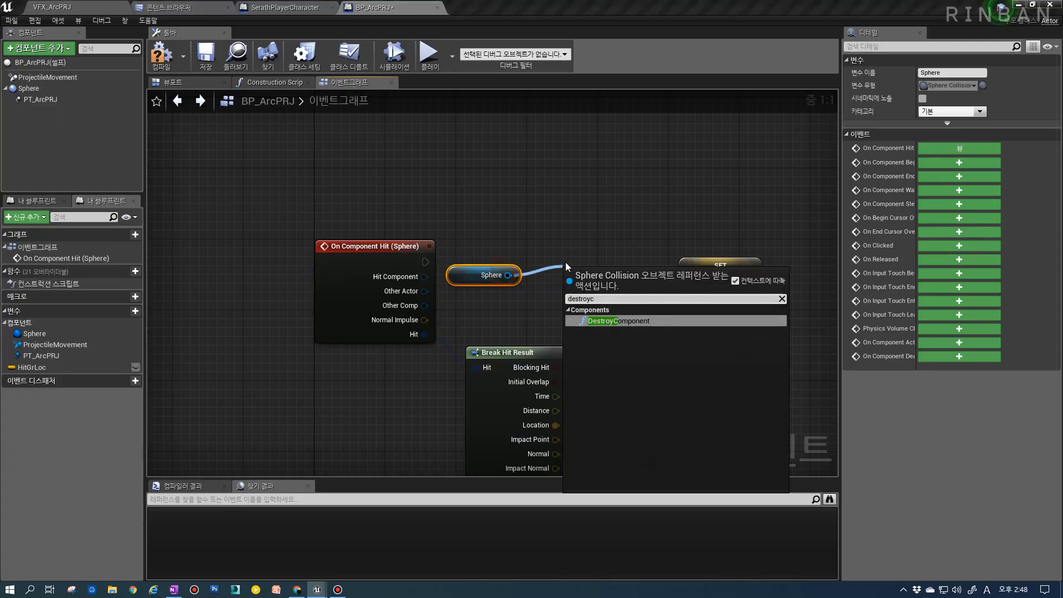
{"action": "key", "text": "Return"}
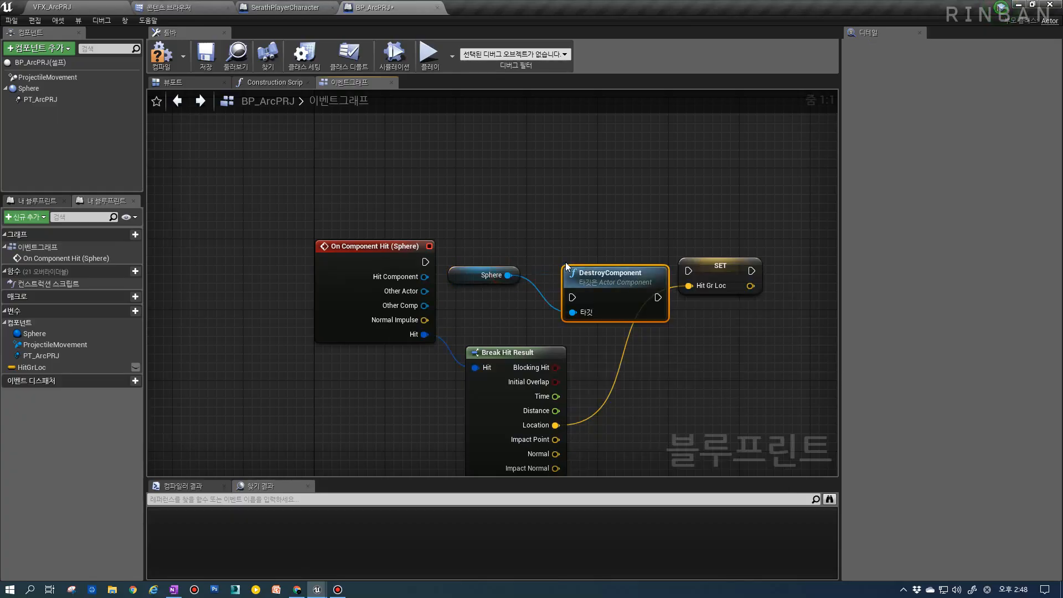
Wire the hit event's execution through DestroyComponent to the HitGrLoc SET node, line up the nodes, and compile the blueprint.
{"action": "left_click_drag", "start_coordinate": [460, 275], "coordinate": [451, 300]}
{"action": "left_click_drag", "start_coordinate": [426, 262], "coordinate": [573, 297]}
{"action": "left_click_drag", "start_coordinate": [499, 302], "coordinate": [563, 250]}
{"action": "left_click_drag", "start_coordinate": [476, 302], "coordinate": [485, 283]}
{"action": "right_click_drag", "start_coordinate": [636, 267], "coordinate": [520, 243]}
{"action": "left_click_drag", "start_coordinate": [520, 243], "coordinate": [576, 253]}
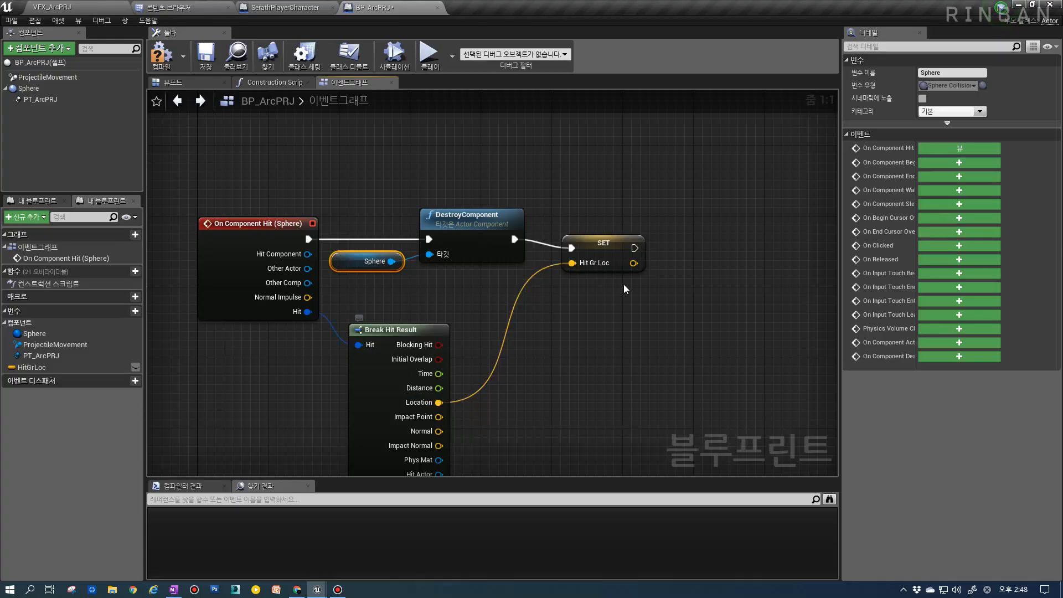
{"action": "mouse_move", "coordinate": [616, 252]}
{"action": "left_mouse_down"}
{"action": "mouse_move", "coordinate": [612, 237]}
{"action": "mouse_move", "coordinate": [600, 244]}
{"action": "mouse_move", "coordinate": [613, 244]}
{"action": "left_mouse_up"}
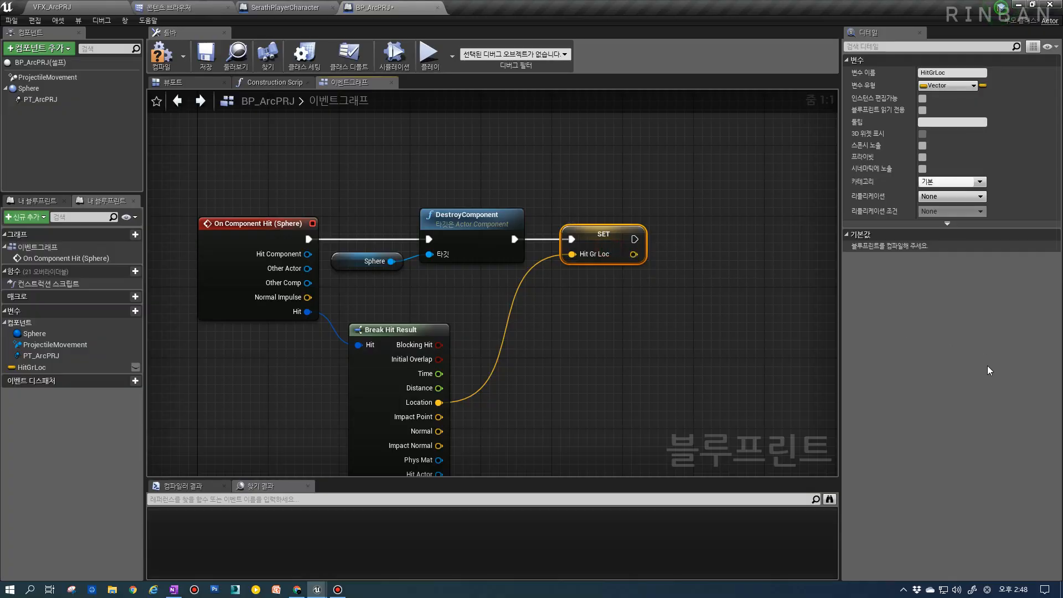
{"action": "right_click_drag", "start_coordinate": [655, 275], "coordinate": [628, 311]}
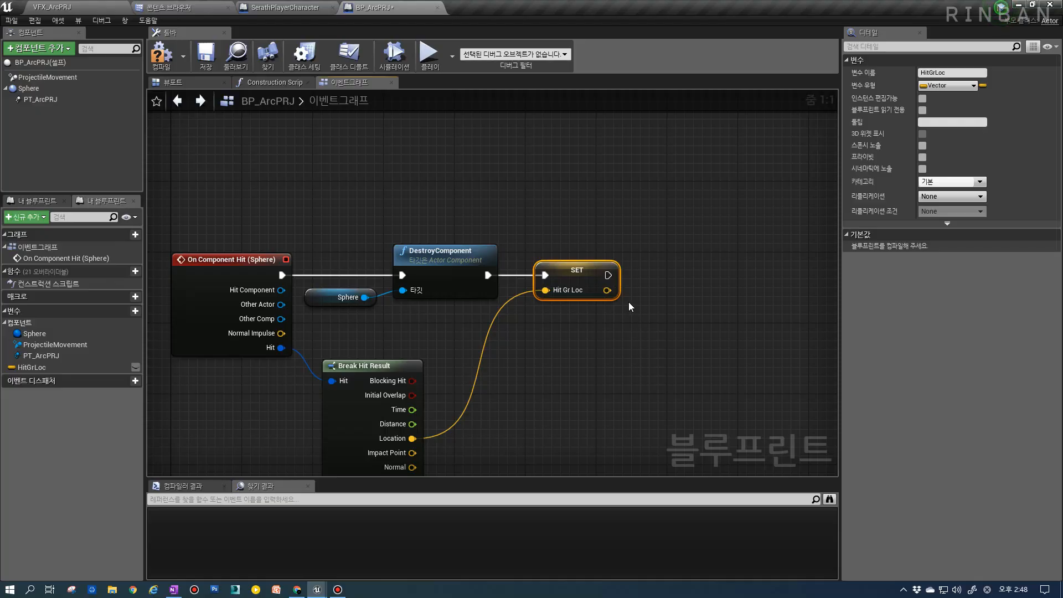
{"action": "left_click", "coordinate": [163, 58]}
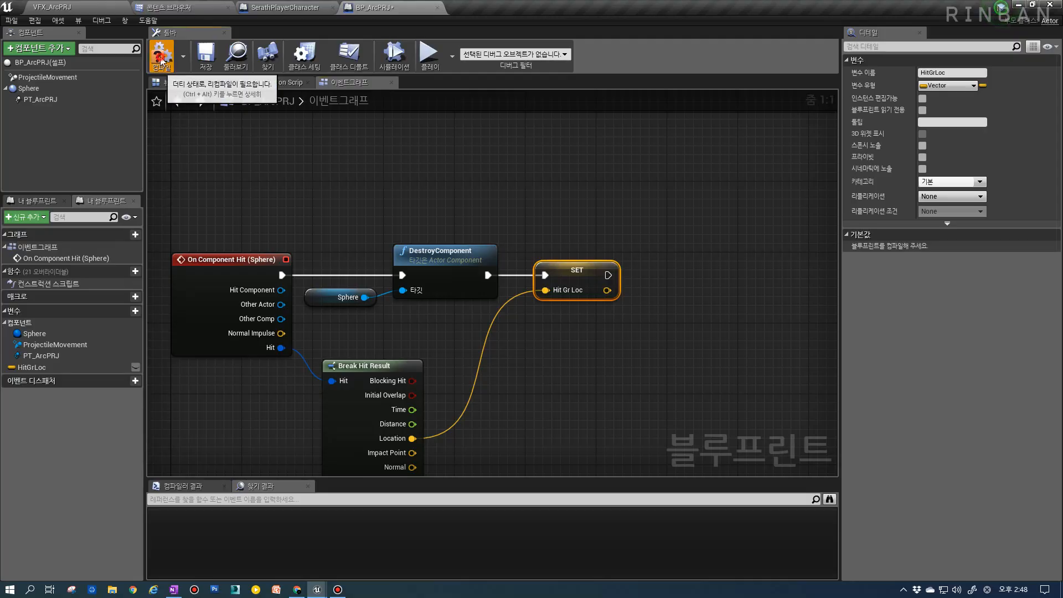
Add a Print String node after the HitGrLoc SET node and connect the variable's output to In String.
{"action": "mouse_move", "coordinate": [609, 305]}
{"action": "right_mouse_down"}
{"action": "mouse_move", "coordinate": [587, 303]}
{"action": "mouse_move", "coordinate": [625, 310]}
{"action": "right_mouse_up"}
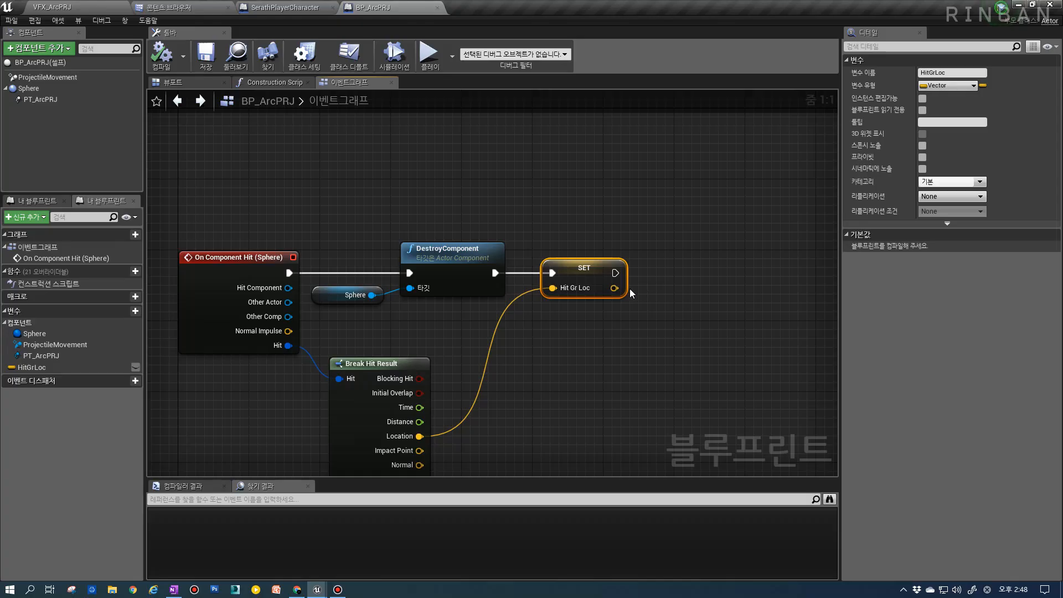
{"action": "right_click", "coordinate": [657, 289]}
{"action": "type", "text": "prin"}
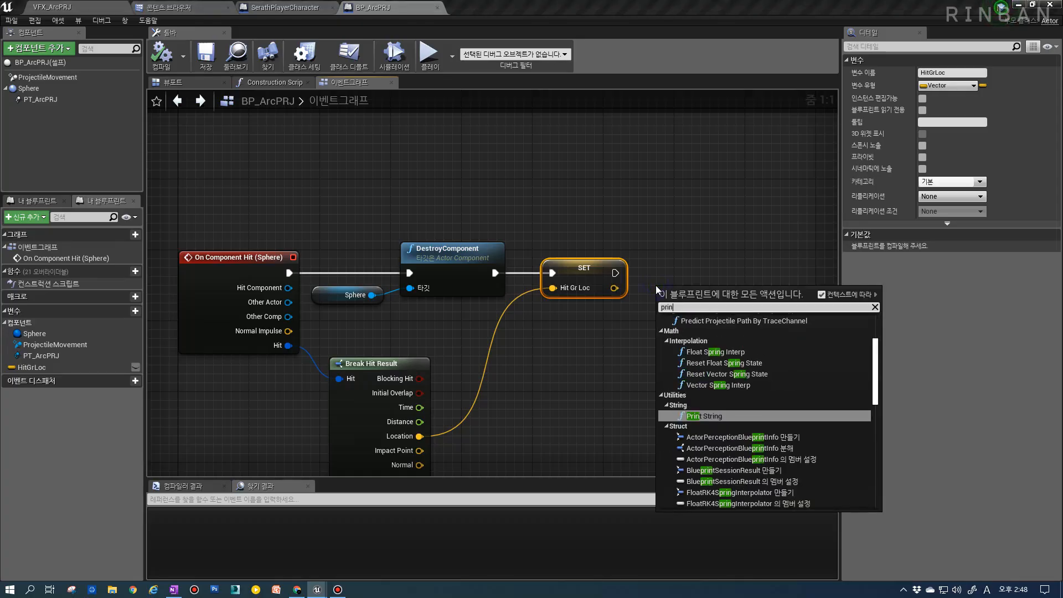
{"action": "type", "text": "t st"}
{"action": "key", "text": "Return"}
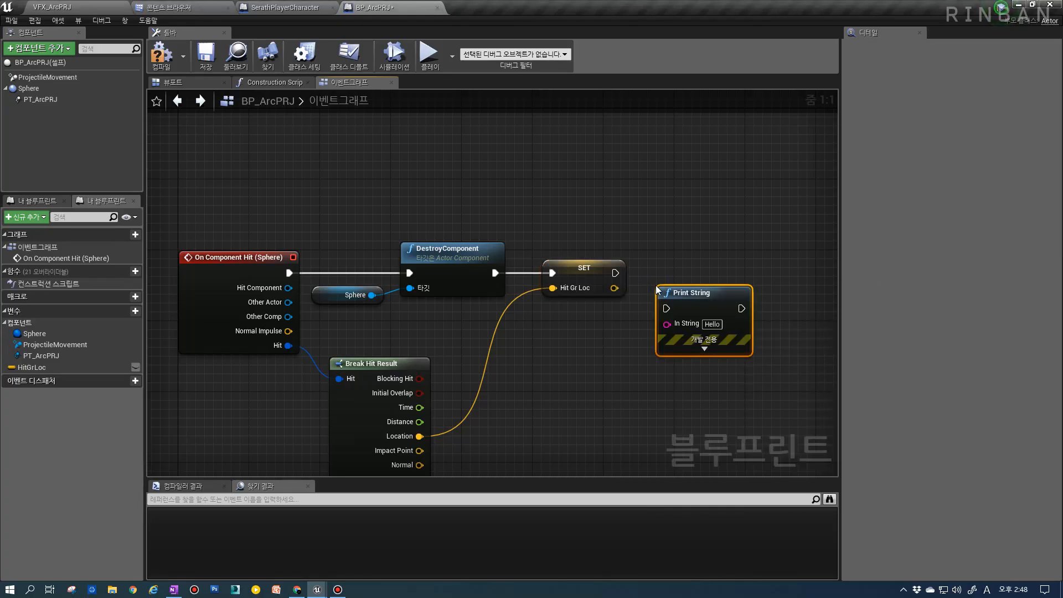
{"action": "left_click_drag", "start_coordinate": [659, 291], "coordinate": [713, 260]}
{"action": "left_click_drag", "start_coordinate": [616, 288], "coordinate": [754, 262]}
{"action": "left_click_drag", "start_coordinate": [646, 267], "coordinate": [656, 313]}
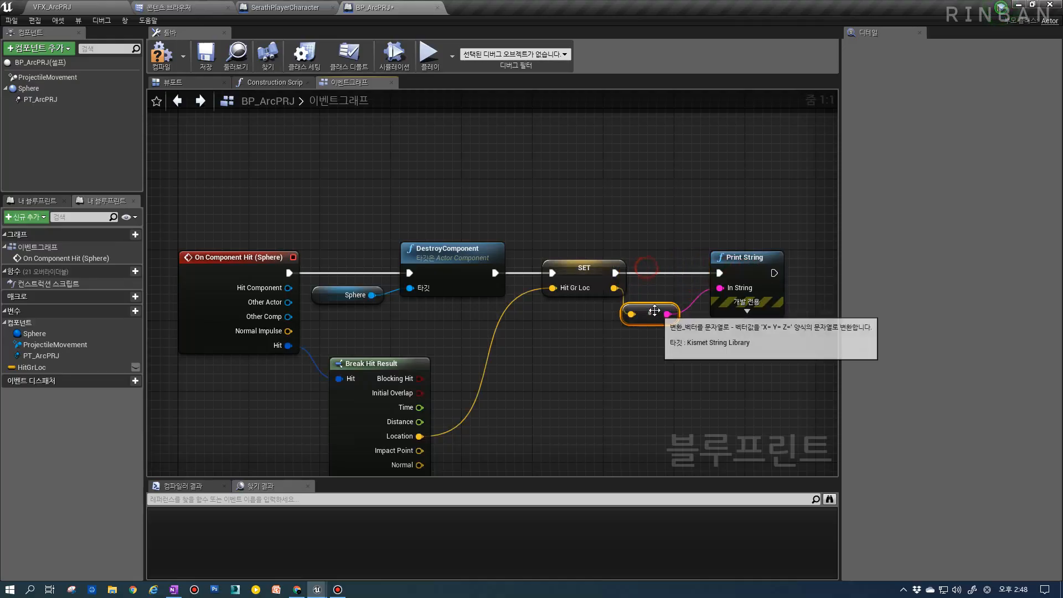
Compile the blueprint, play the VFX_ArcPRJ level and fire projectiles to check the printed hit location.
{"action": "left_click", "coordinate": [156, 57]}
{"action": "left_click", "coordinate": [78, 7]}
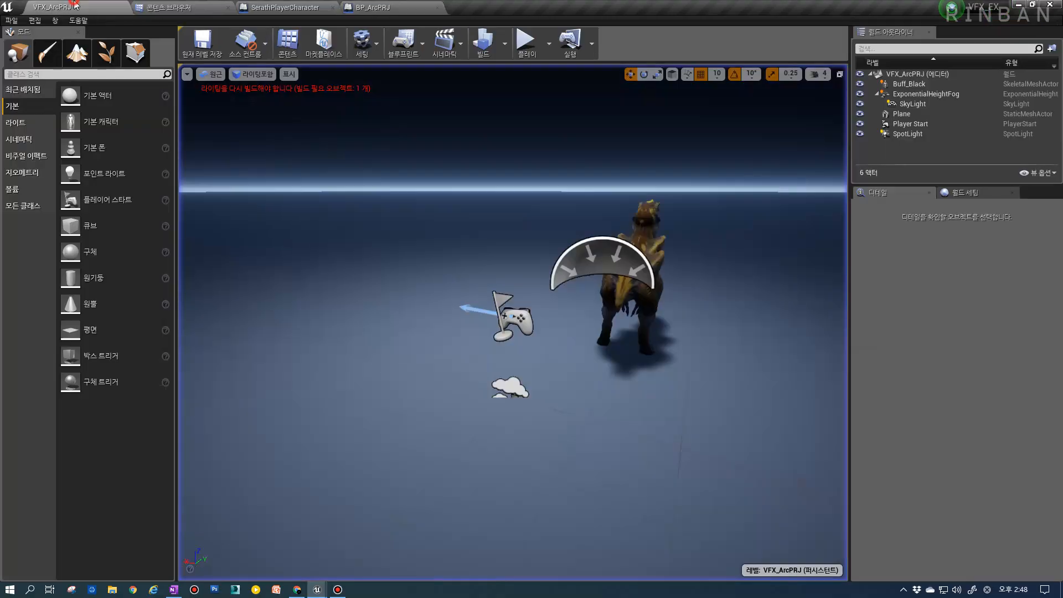
{"action": "left_click", "coordinate": [550, 44]}
{"action": "left_click", "coordinate": [576, 74]}
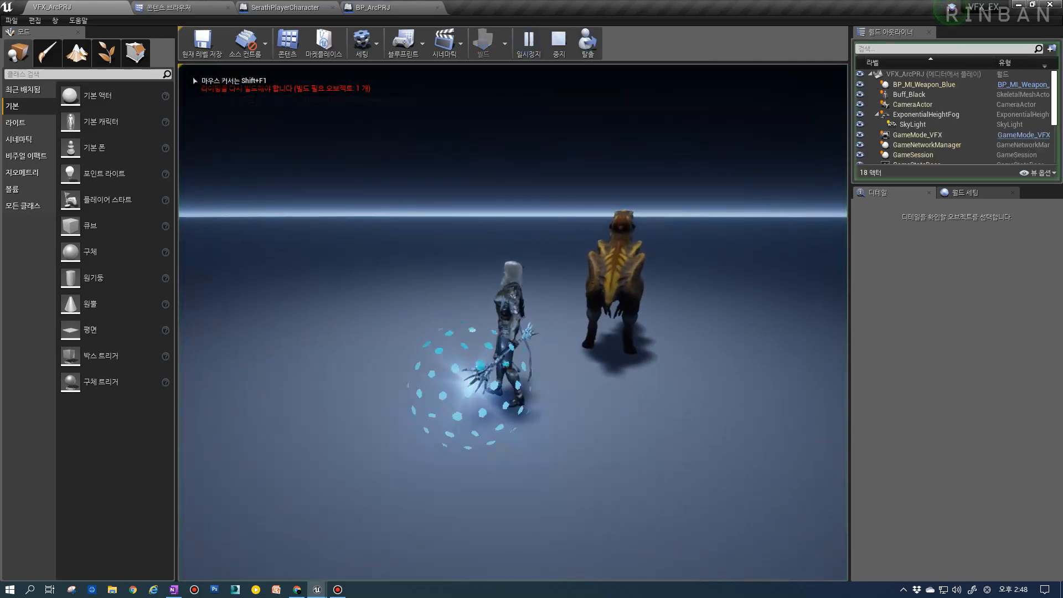
{"action": "key", "text": "1"}
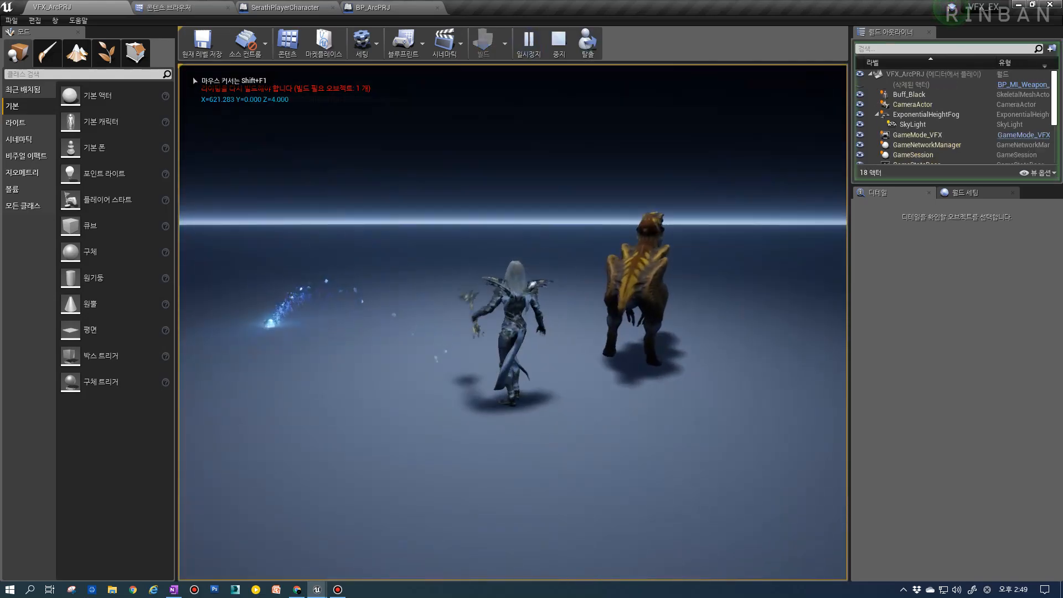
{"action": "key", "text": "1"}
Eject from and repossess the player character, and fire another projectile while moving to check the location printed elsewhere.
{"action": "key", "text": "F8"}
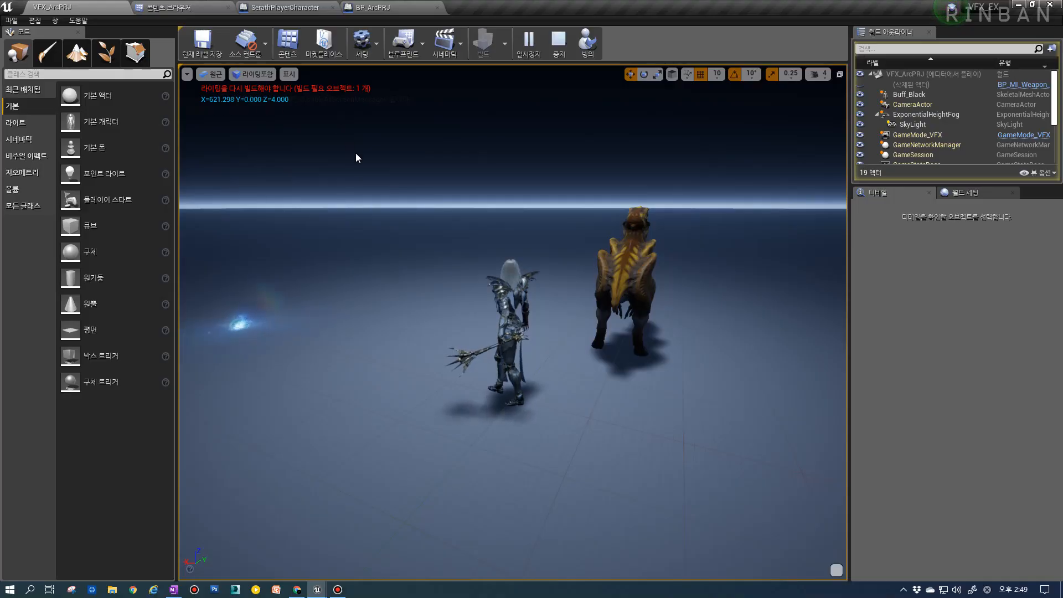
{"action": "left_click", "coordinate": [433, 212]}
{"action": "key", "text": "F8"}
{"action": "key", "text": "1"}
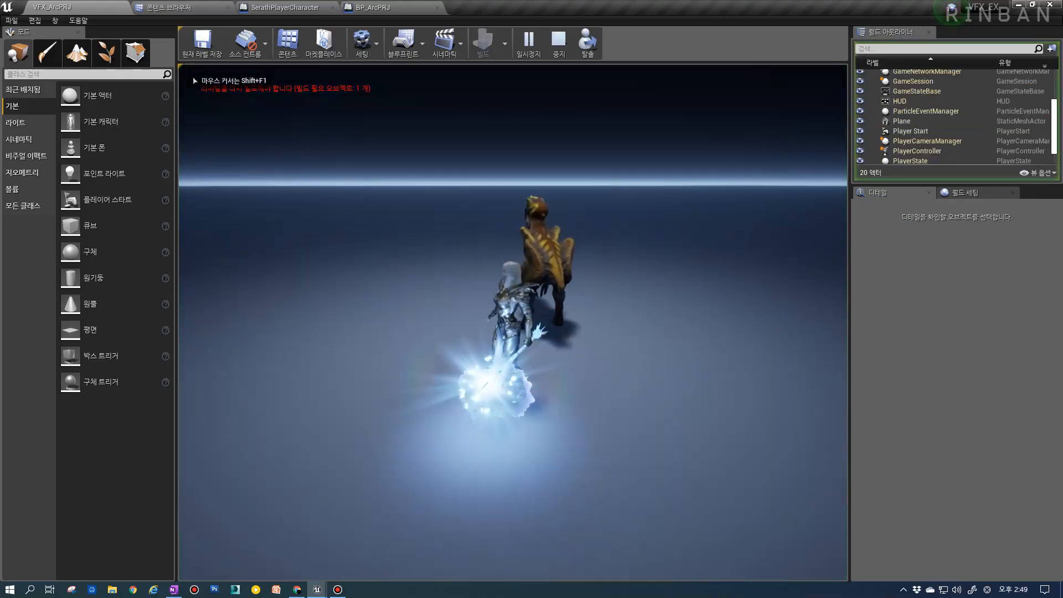
{"action": "key", "text": "w"}
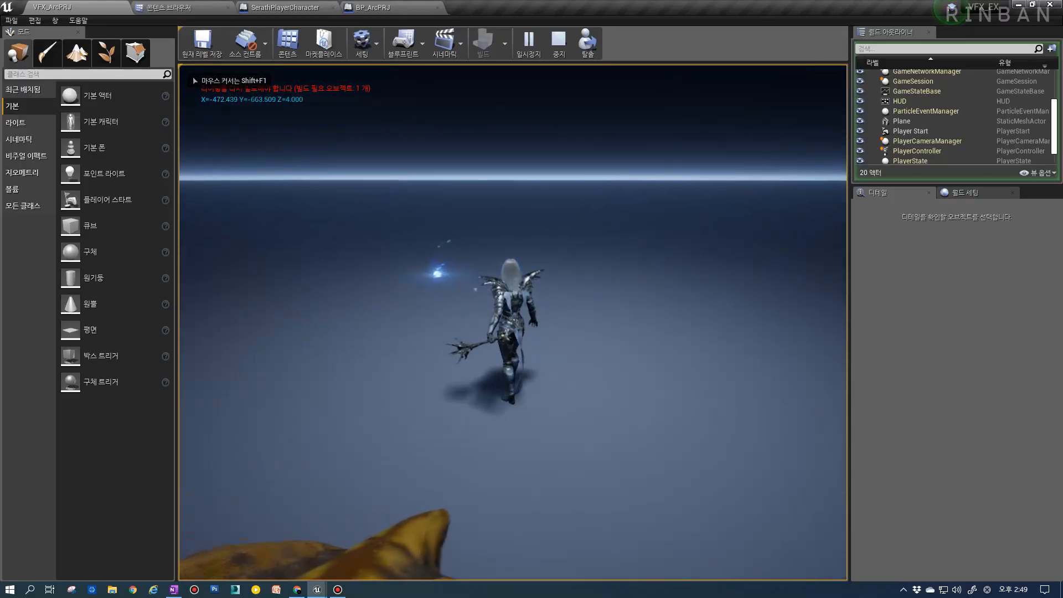
Eject from the player character, examine the projectile's particle effect at the hit location from several angles, and end the play session.
{"action": "key", "text": "F8"}
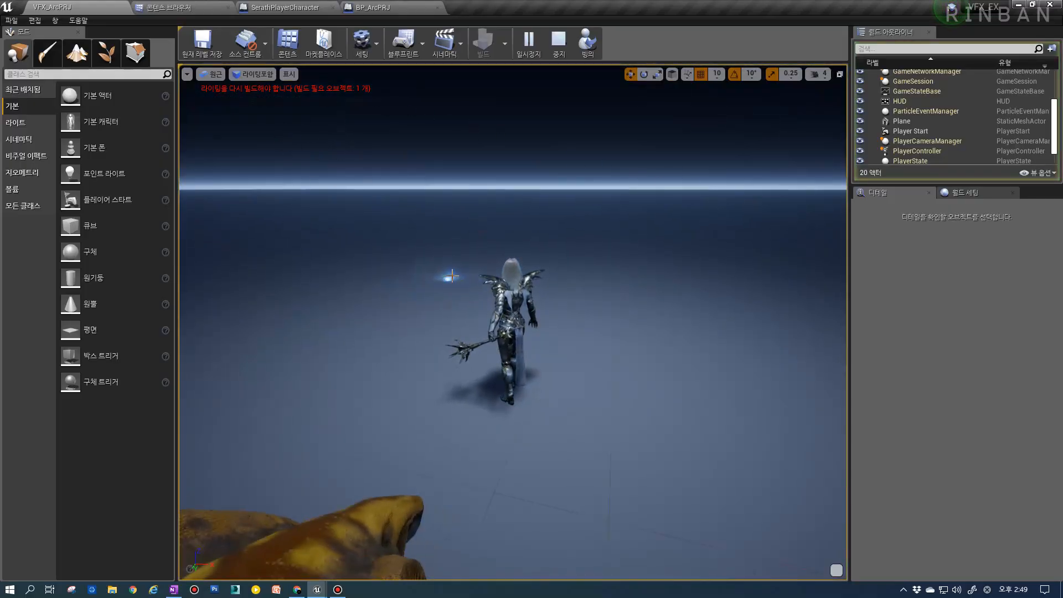
{"action": "right_click_drag", "start_coordinate": [447, 284], "coordinate": [393, 319]}
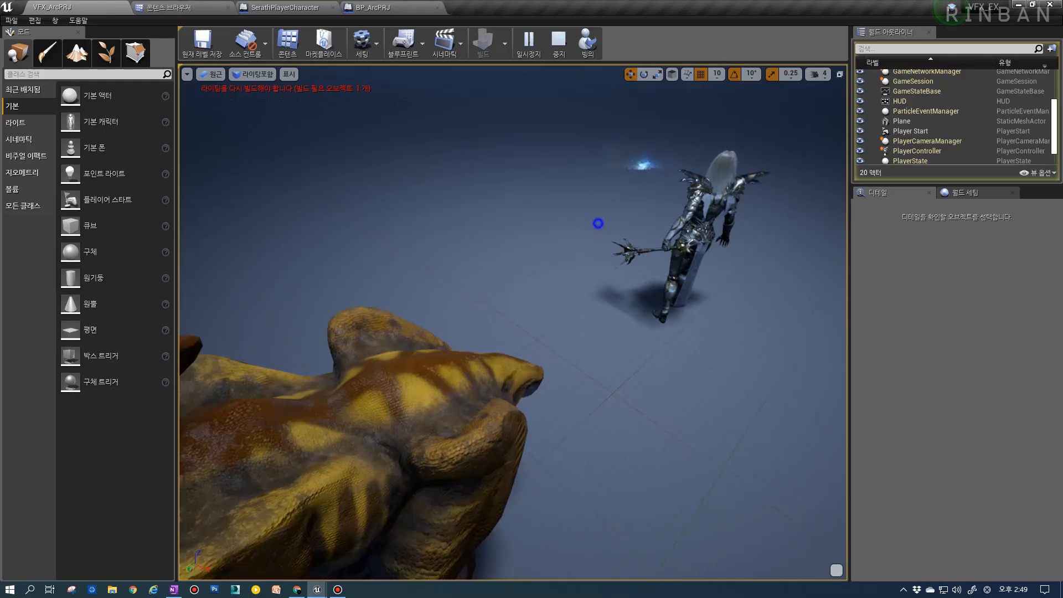
{"action": "right_click_drag", "start_coordinate": [598, 223], "coordinate": [687, 199]}
{"action": "left_click", "coordinate": [549, 205]}
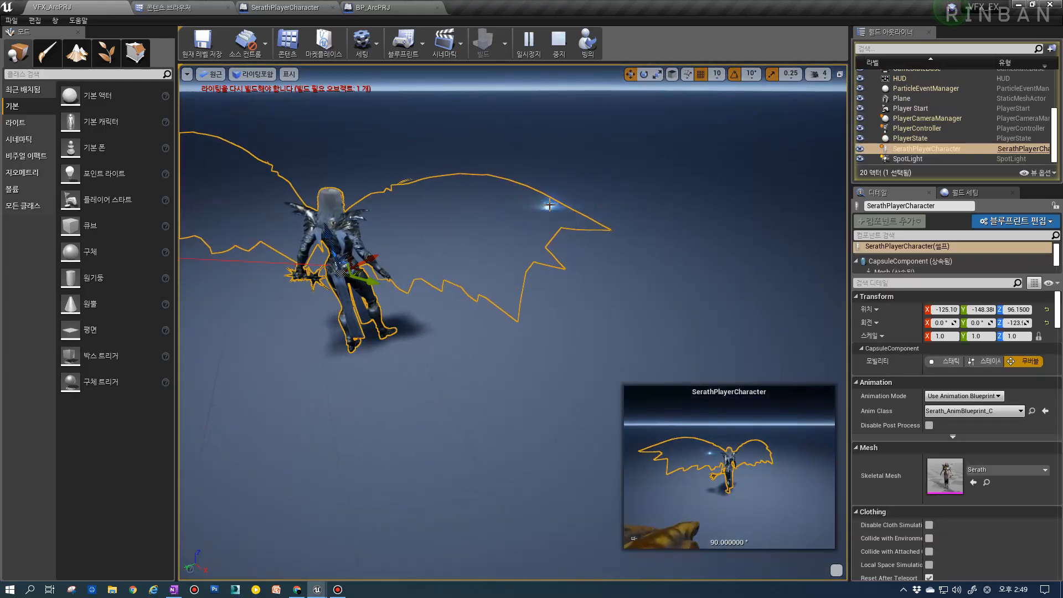
{"action": "key", "text": "w"}
{"action": "right_click_drag", "start_coordinate": [549, 204], "coordinate": [546, 230]}
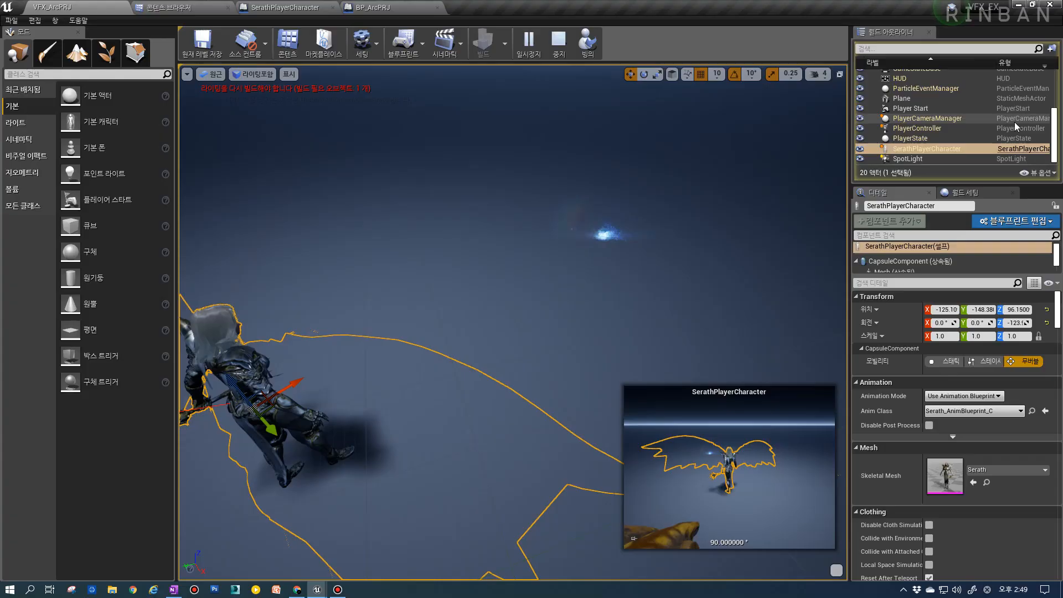
{"action": "scroll", "coordinate": [1011, 120], "scroll_direction": "up", "scroll_amount": 2}
{"action": "scroll", "coordinate": [983, 128], "scroll_direction": "up", "scroll_amount": 2}
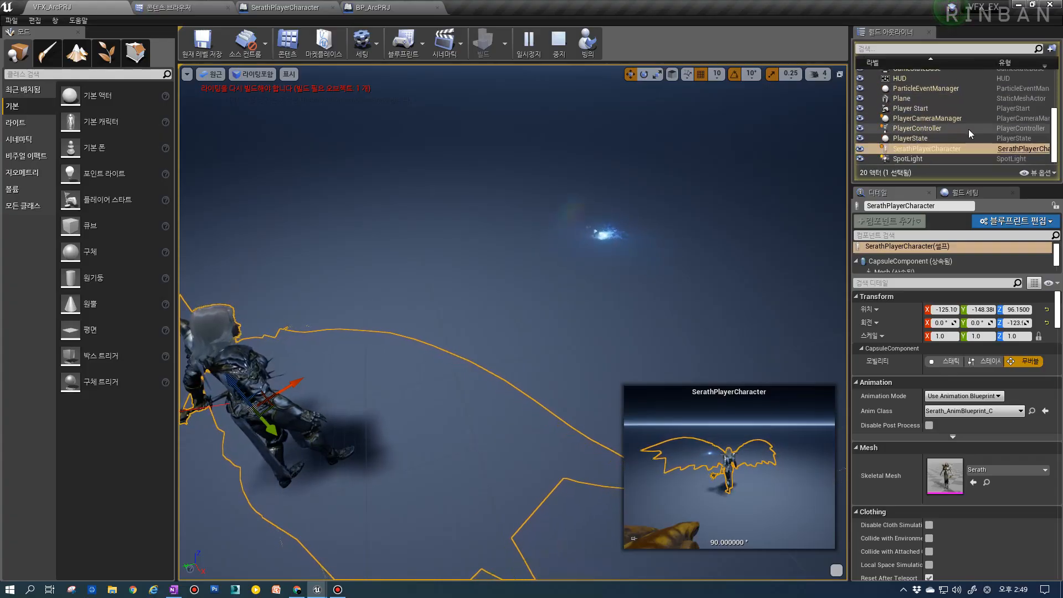
{"action": "key", "text": "Escape"}
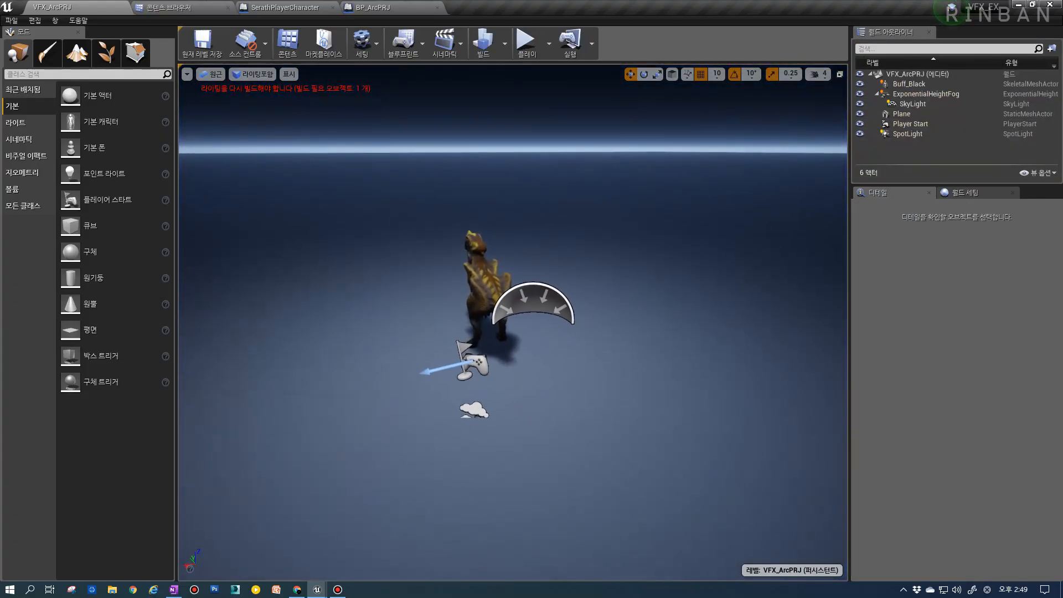
In BP_ArcPRJ, check the PT_ArcPRJ component in the viewport, and delete the Print String node and its conversion node from the event graph.
{"action": "left_click", "coordinate": [388, 7]}
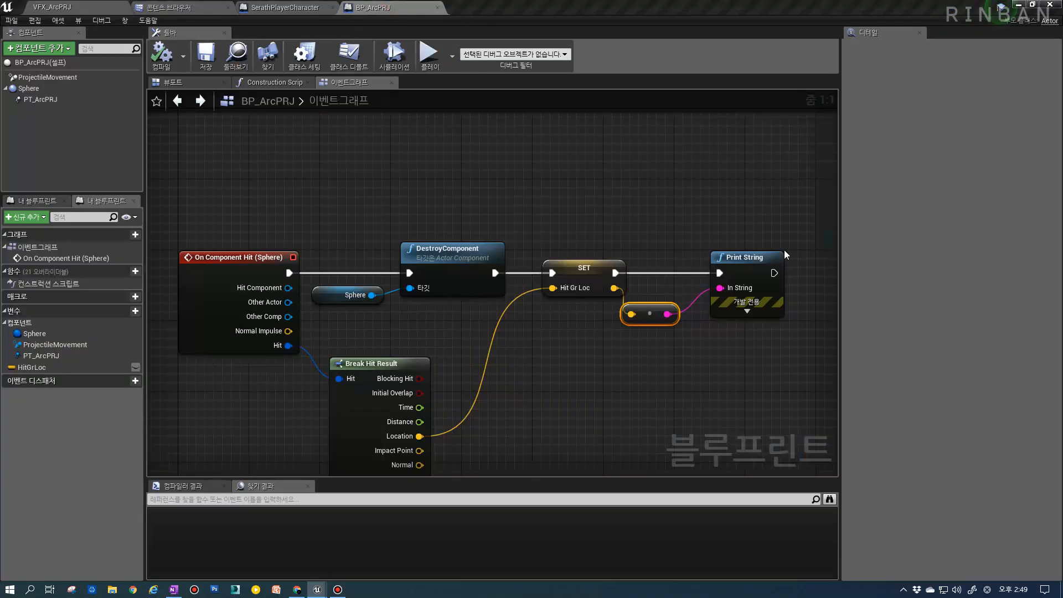
{"action": "right_click_drag", "start_coordinate": [565, 263], "coordinate": [529, 261]}
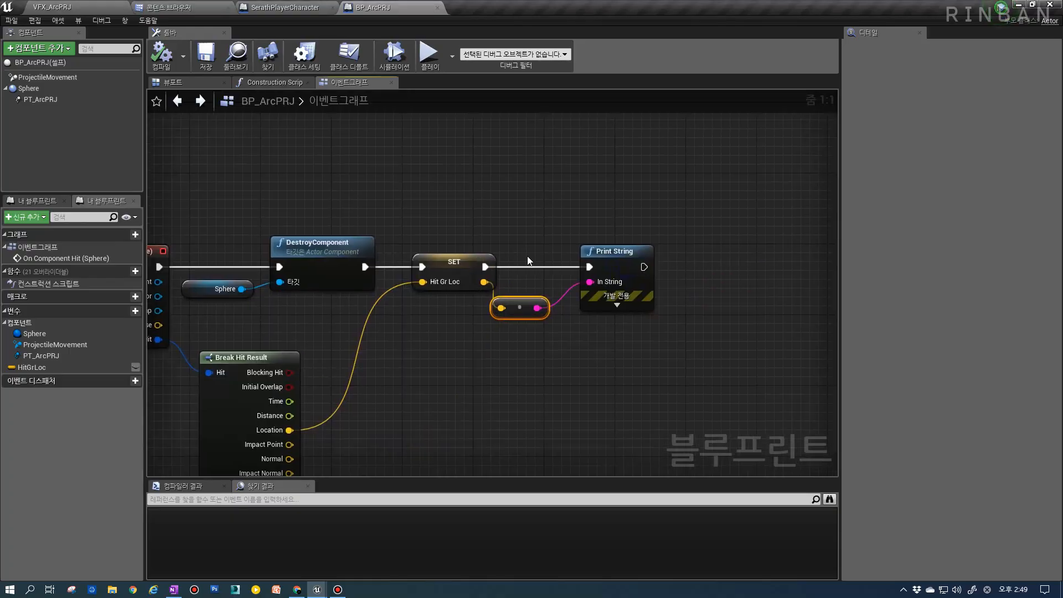
{"action": "left_click", "coordinate": [60, 99]}
{"action": "left_click", "coordinate": [198, 87]}
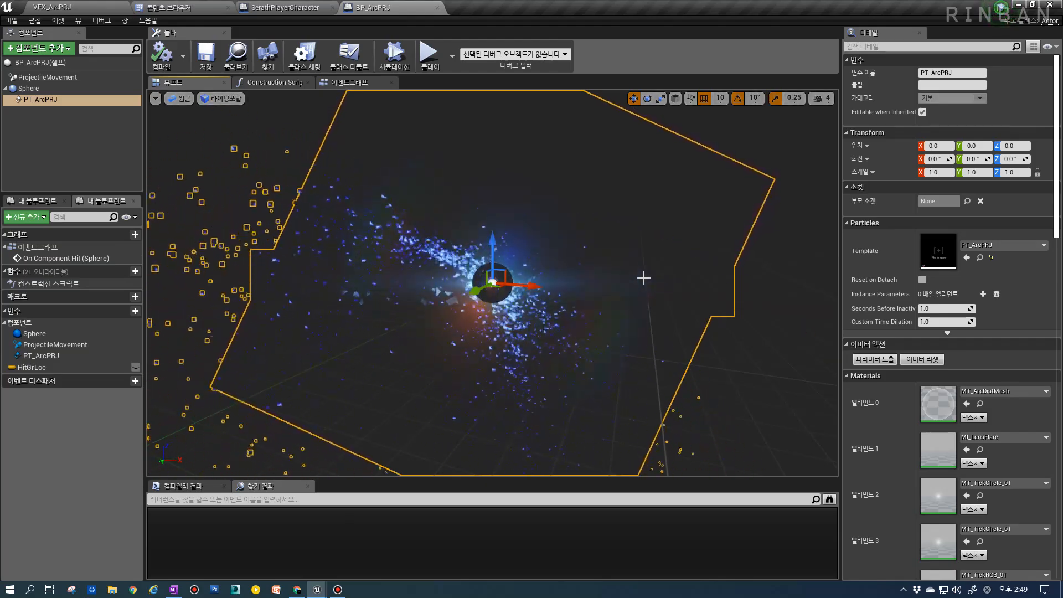
{"action": "left_click", "coordinate": [336, 85]}
{"action": "right_click_drag", "start_coordinate": [670, 296], "coordinate": [606, 281]}
{"action": "left_click_drag", "start_coordinate": [611, 325], "coordinate": [517, 210]}
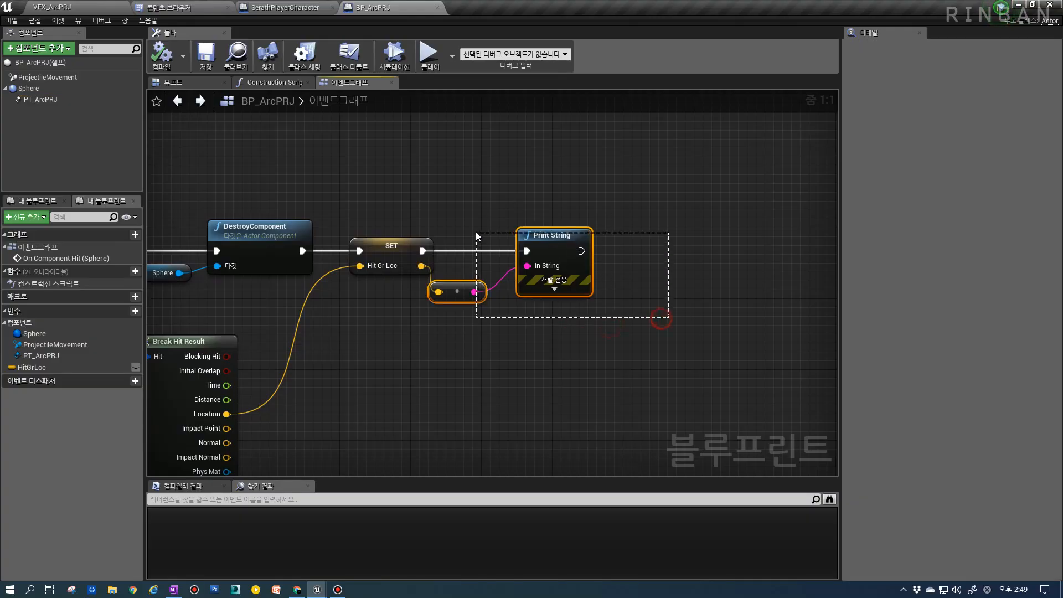
{"action": "key", "text": "Delete"}
{"action": "right_click", "coordinate": [463, 248]}
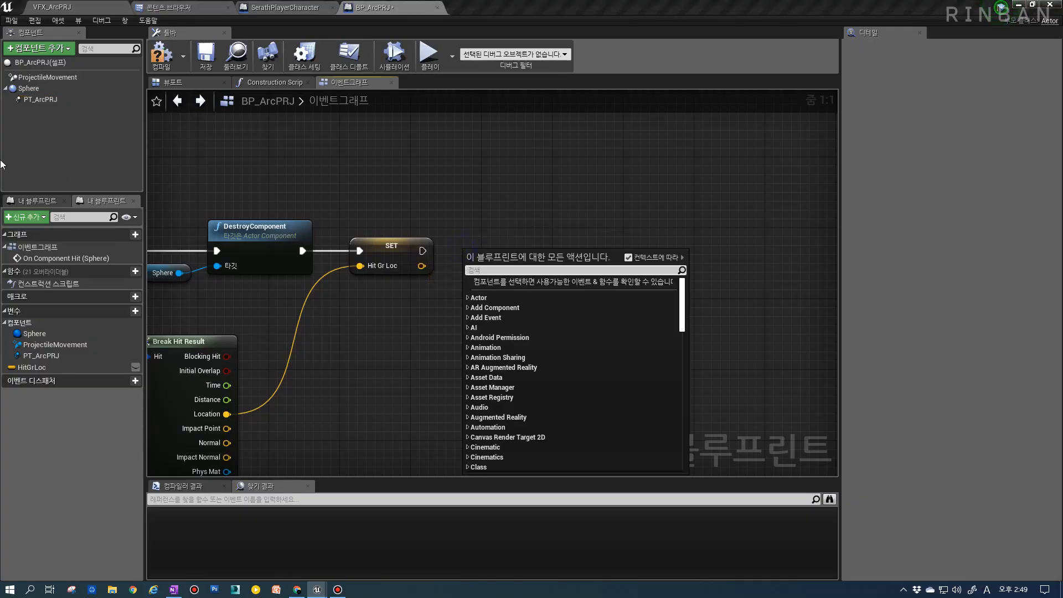
{"action": "left_click_drag", "start_coordinate": [32, 90], "coordinate": [297, 158]}
{"action": "left_click_drag", "start_coordinate": [265, 175], "coordinate": [384, 170]}
{"action": "key", "text": "Delete"}
{"action": "left_click_drag", "start_coordinate": [34, 101], "coordinate": [563, 235]}
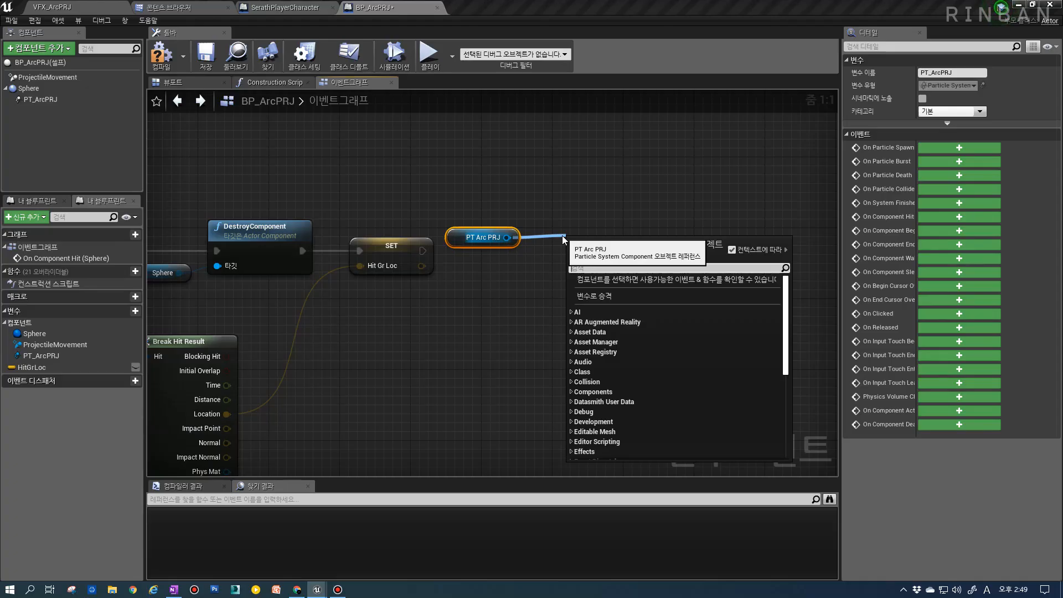
{"action": "type", "text": "decativ"}
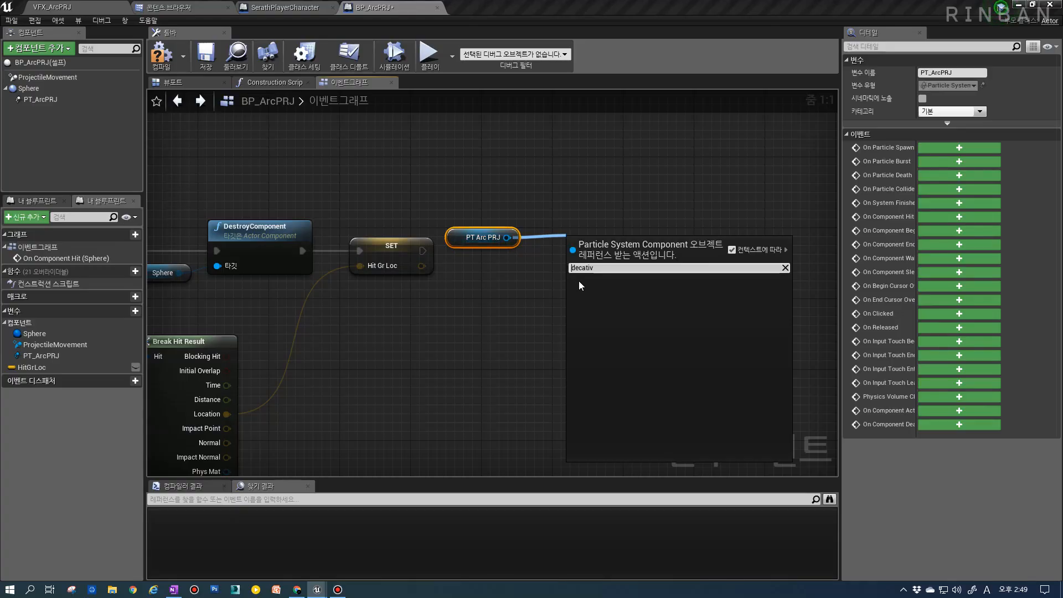
{"action": "left_click", "coordinate": [547, 250]}
Add a Deactivate (PT_ArcPRJ) node to the event graph and connect the HitGrLoc SET node's execution output to it.
{"action": "right_click", "coordinate": [543, 204]}
{"action": "type", "text": "deactiva"}
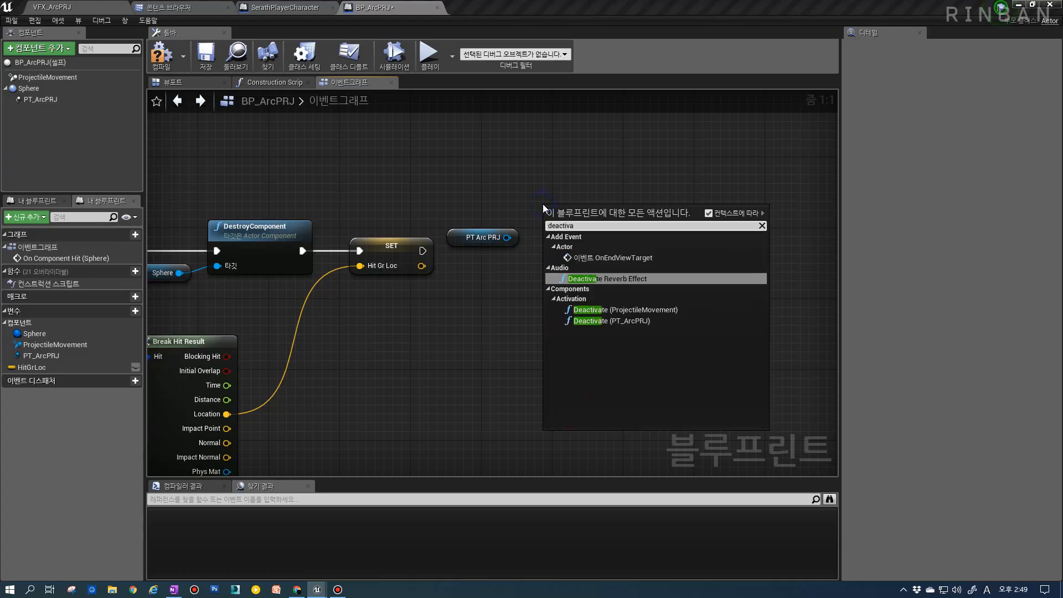
{"action": "key", "text": "Down"}
{"action": "key", "text": "Down"}
{"action": "key", "text": "Return"}
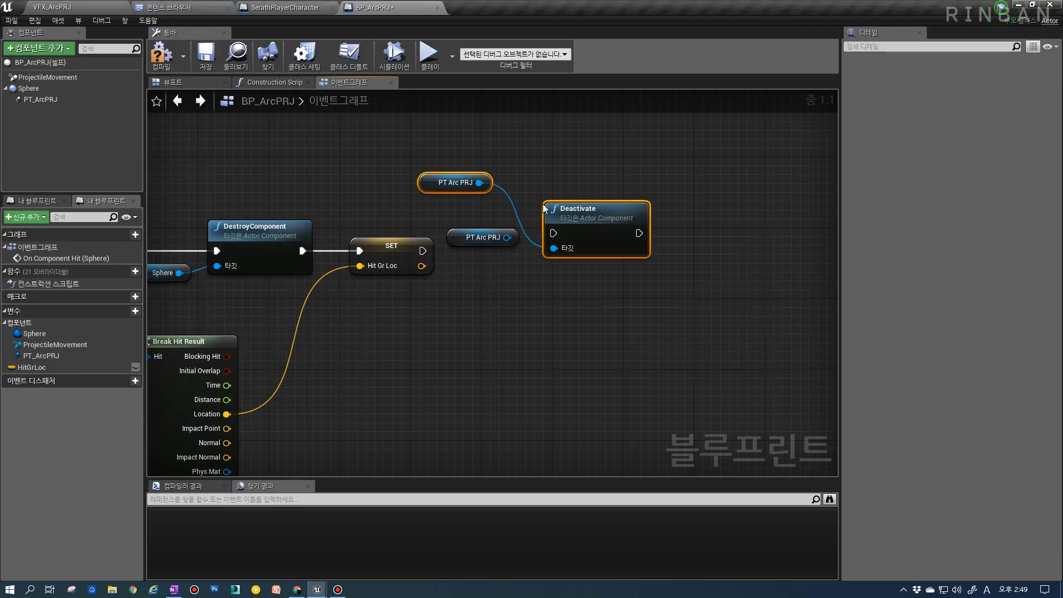
{"action": "left_click", "coordinate": [508, 271]}
{"action": "left_click_drag", "start_coordinate": [423, 250], "coordinate": [553, 233]}
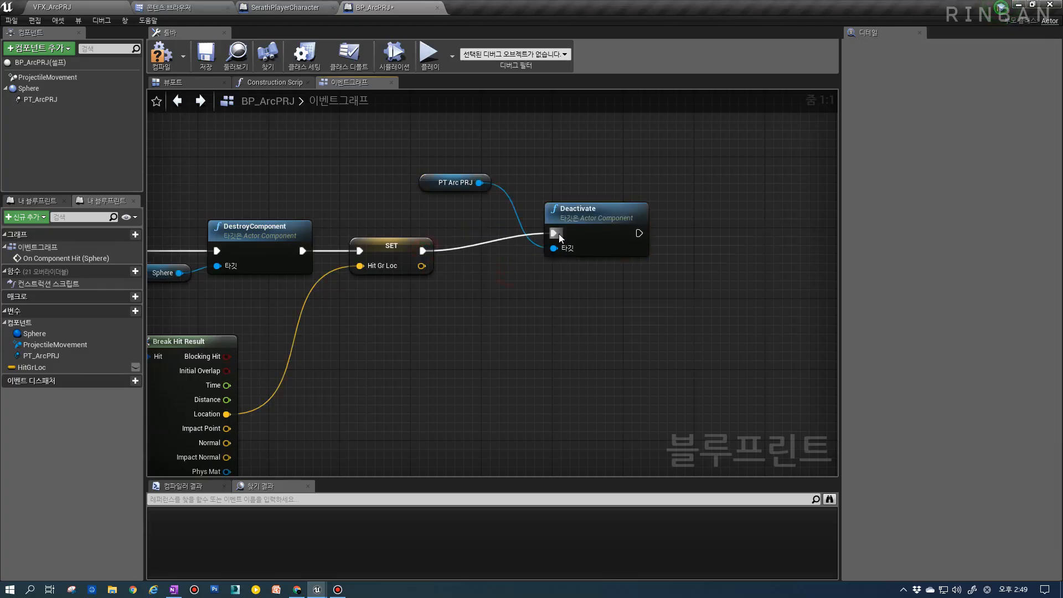
Place the PT Arc PRJ reference below the HitGrLoc SET node, line up Deactivate with the execution chain, and compile the blueprint.
{"action": "left_click_drag", "start_coordinate": [443, 177], "coordinate": [390, 305]}
{"action": "left_click_drag", "start_coordinate": [557, 212], "coordinate": [465, 228]}
{"action": "left_click", "coordinate": [161, 60]}
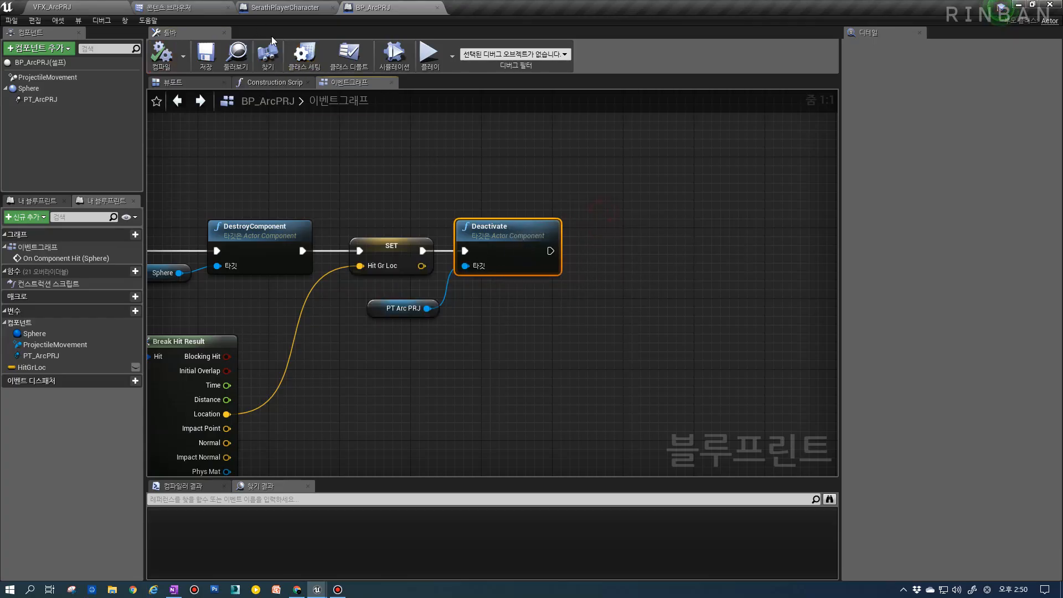
Open the PT_ArcPRJ particle system from the component's template and solo its Sph emitter.
{"action": "left_click", "coordinate": [40, 100]}
{"action": "double_click", "coordinate": [936, 260]}
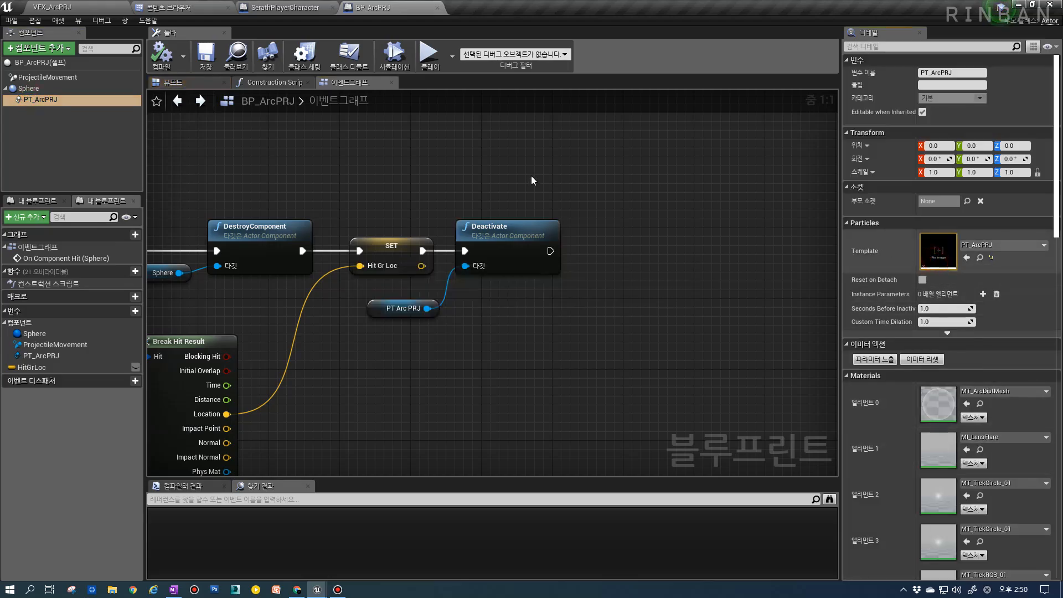
{"action": "left_click", "coordinate": [300, 143]}
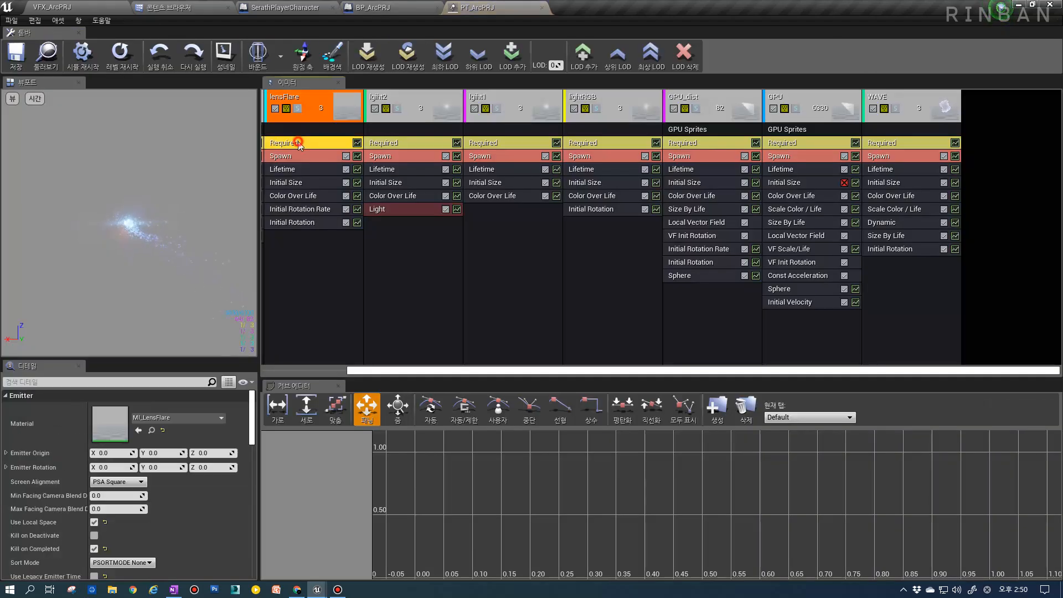
{"action": "left_click", "coordinate": [308, 369]}
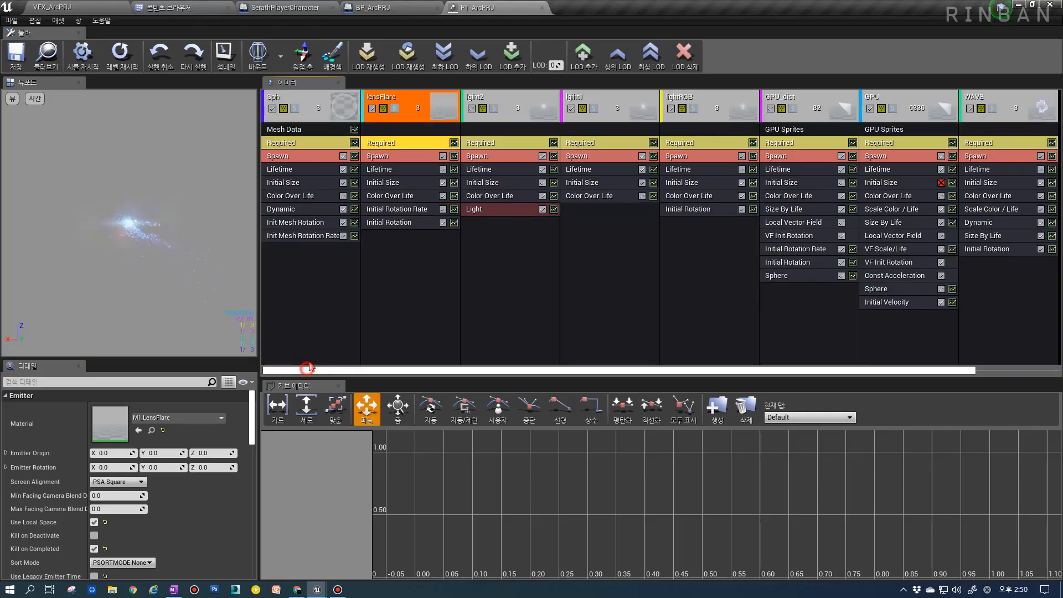
{"action": "left_click", "coordinate": [294, 109]}
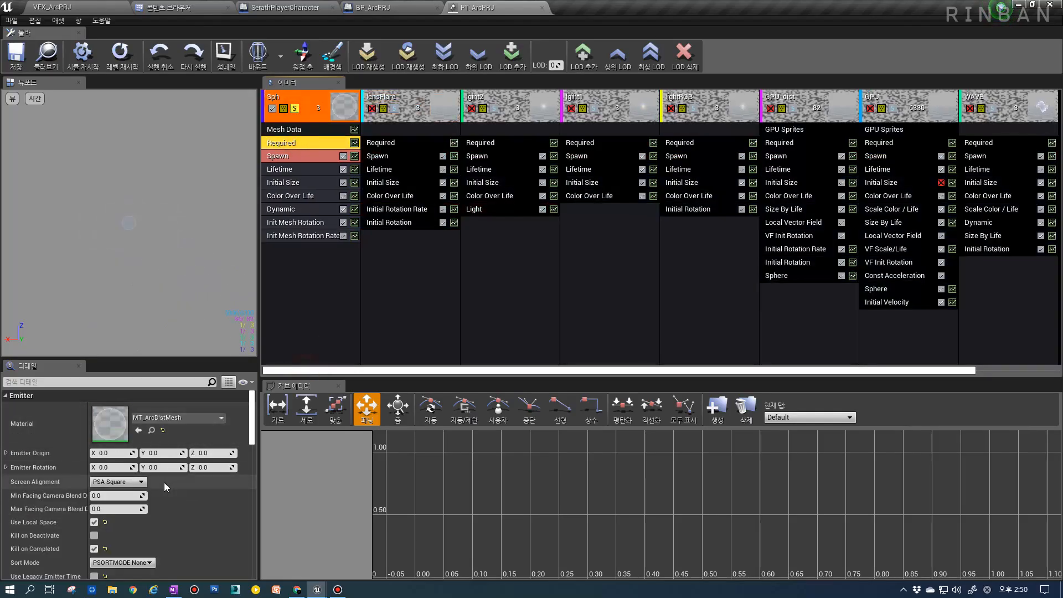
In the Sph emitter's Required module, turn off Kill on Completed and turn on Kill on Deactivate.
{"action": "scroll", "coordinate": [164, 480], "scroll_direction": "down", "scroll_amount": 1}
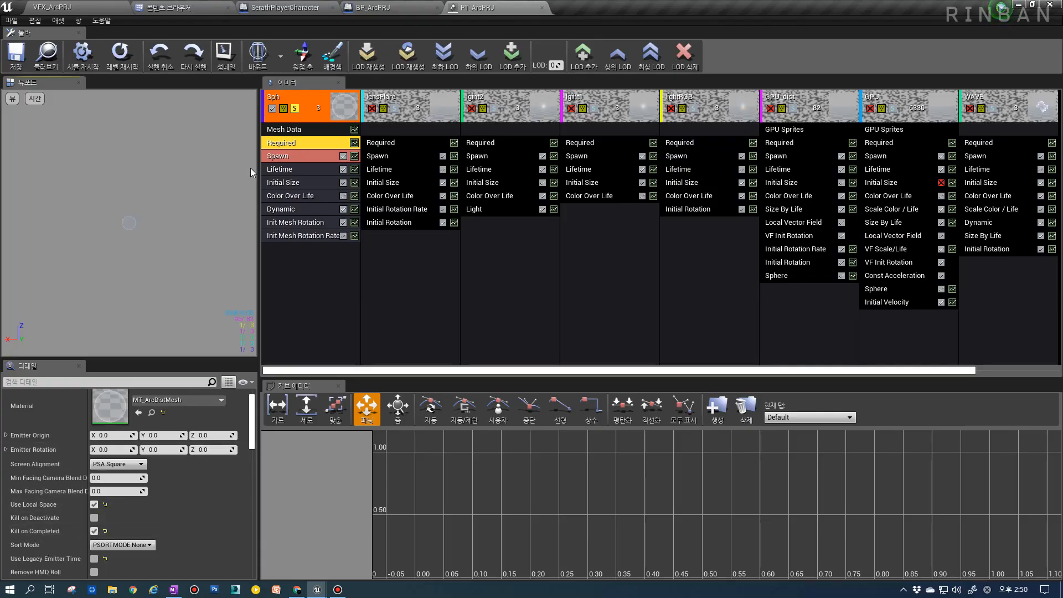
{"action": "left_click", "coordinate": [285, 170]}
{"action": "left_click", "coordinate": [294, 144]}
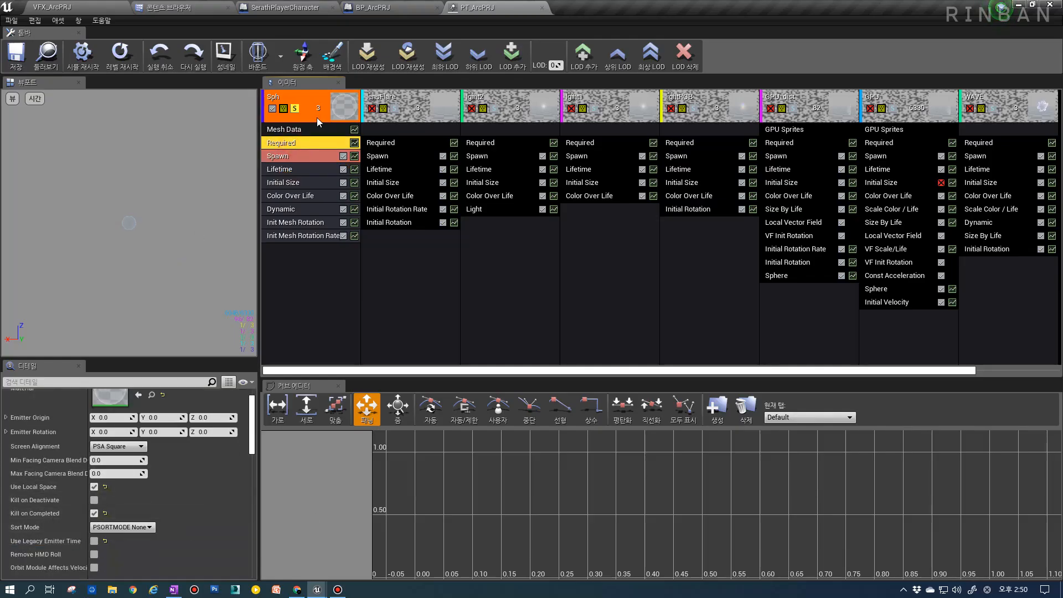
{"action": "left_click", "coordinate": [281, 172]}
{"action": "left_click", "coordinate": [291, 143]}
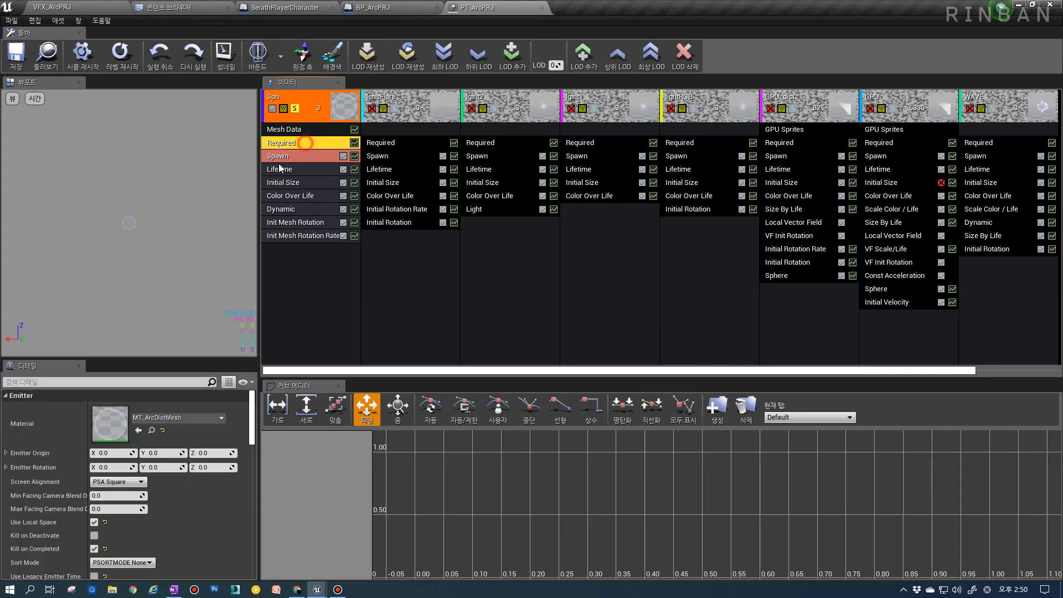
{"action": "scroll", "coordinate": [105, 492], "scroll_direction": "down", "scroll_amount": 3}
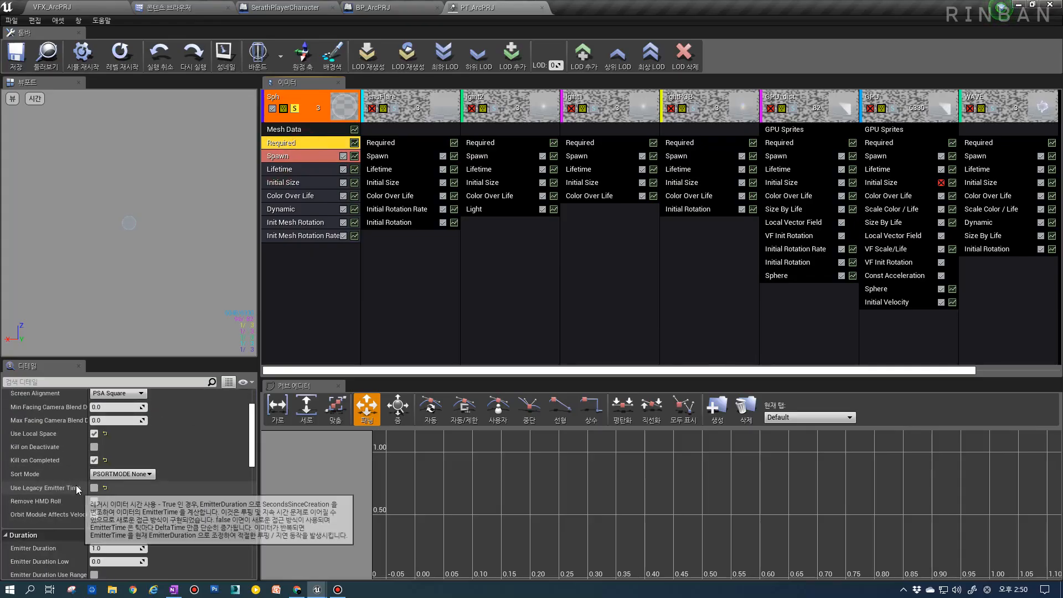
{"action": "left_click", "coordinate": [306, 169]}
{"action": "left_click", "coordinate": [307, 145]}
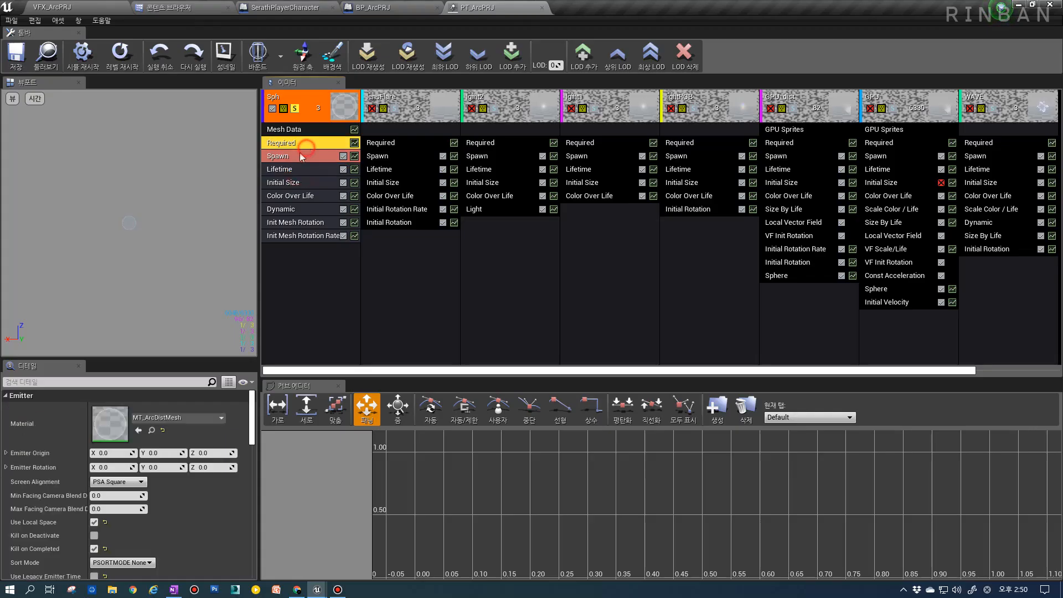
{"action": "scroll", "coordinate": [105, 487], "scroll_direction": "down", "scroll_amount": 3}
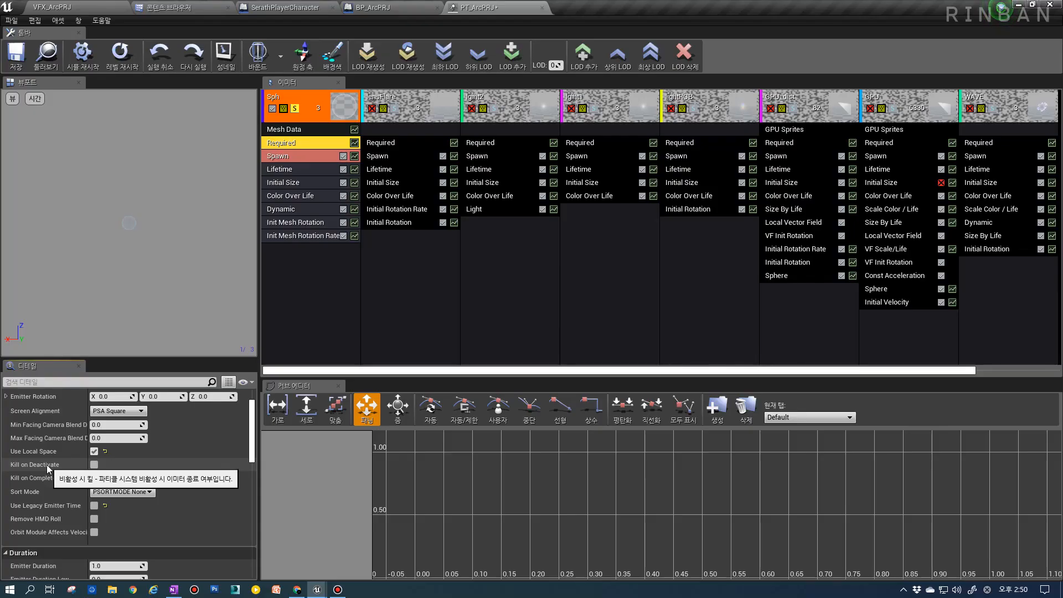
{"action": "left_click", "coordinate": [96, 466]}
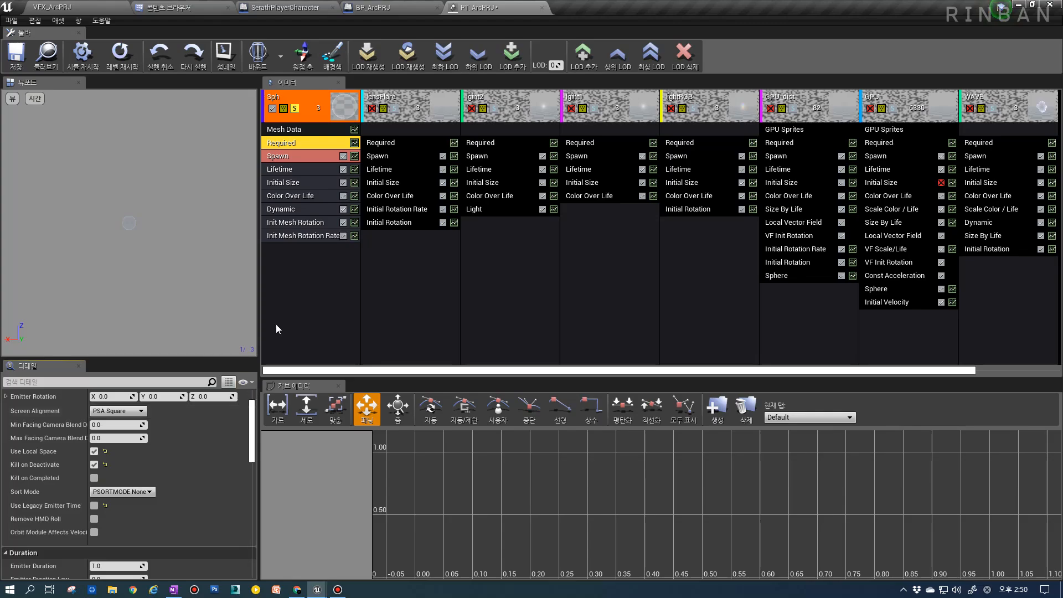
Switch the solo from the Sph emitter to lensFlare and restart the effect in the level several times to preview it.
{"action": "left_click", "coordinate": [295, 109]}
{"action": "left_click", "coordinate": [396, 108]}
{"action": "left_click", "coordinate": [123, 73]}
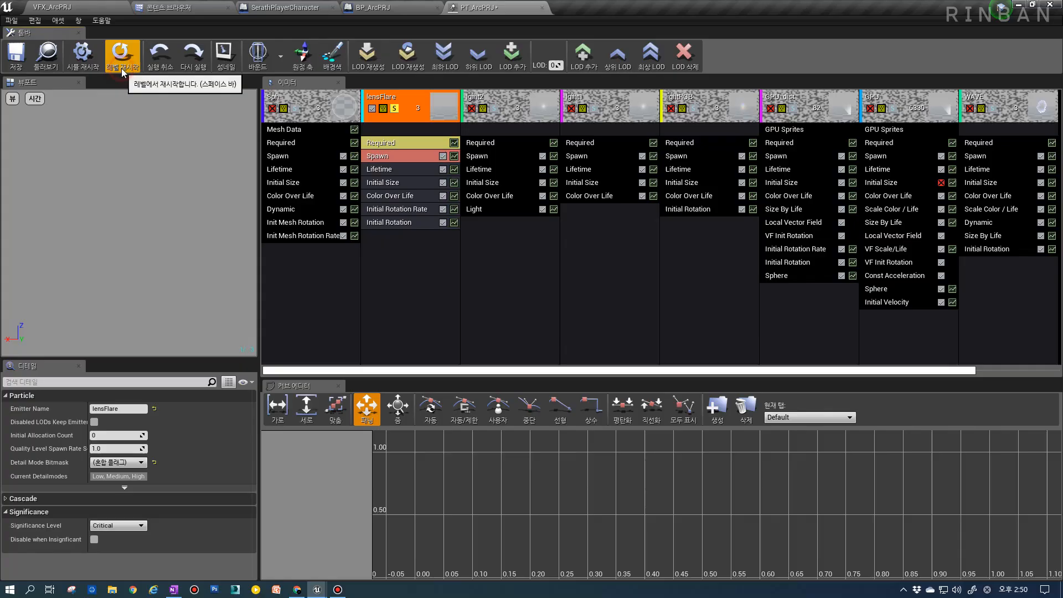
{"action": "left_click", "coordinate": [123, 74]}
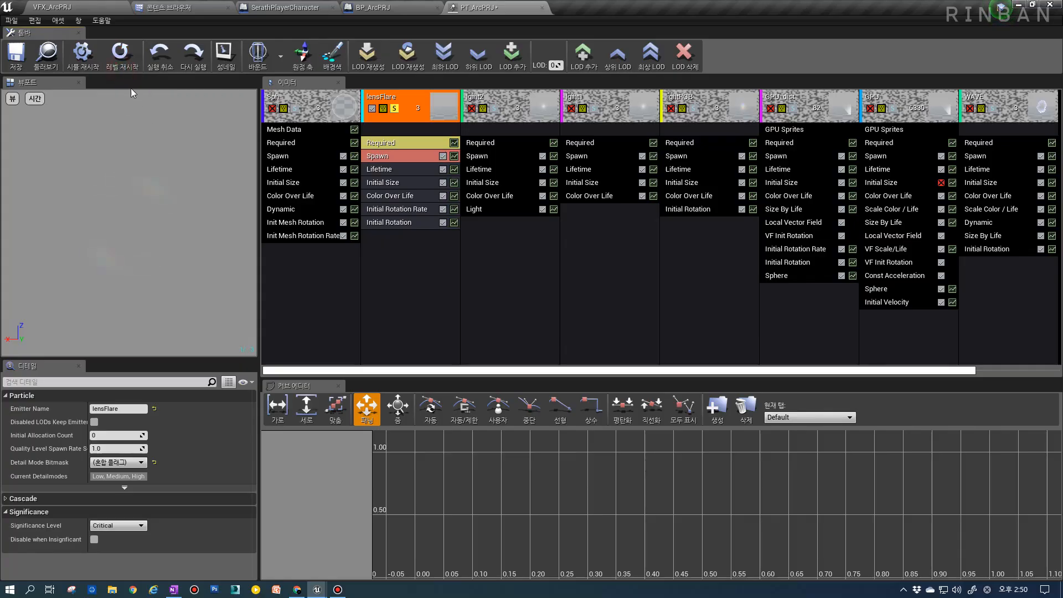
{"action": "left_click", "coordinate": [127, 74]}
{"action": "left_click", "coordinate": [126, 71]}
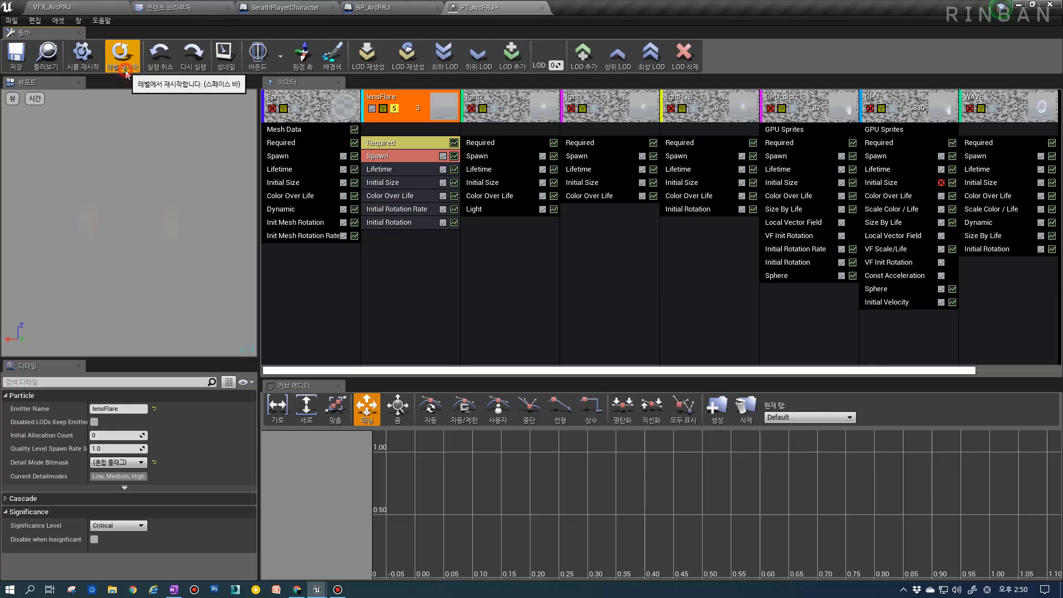
In the lensFlare emitter's Required module, turn off Kill on Completed, turn on Kill on Deactivate, and end the emitter's solo.
{"action": "left_click", "coordinate": [403, 145]}
{"action": "scroll", "coordinate": [163, 466], "scroll_direction": "down", "scroll_amount": 5}
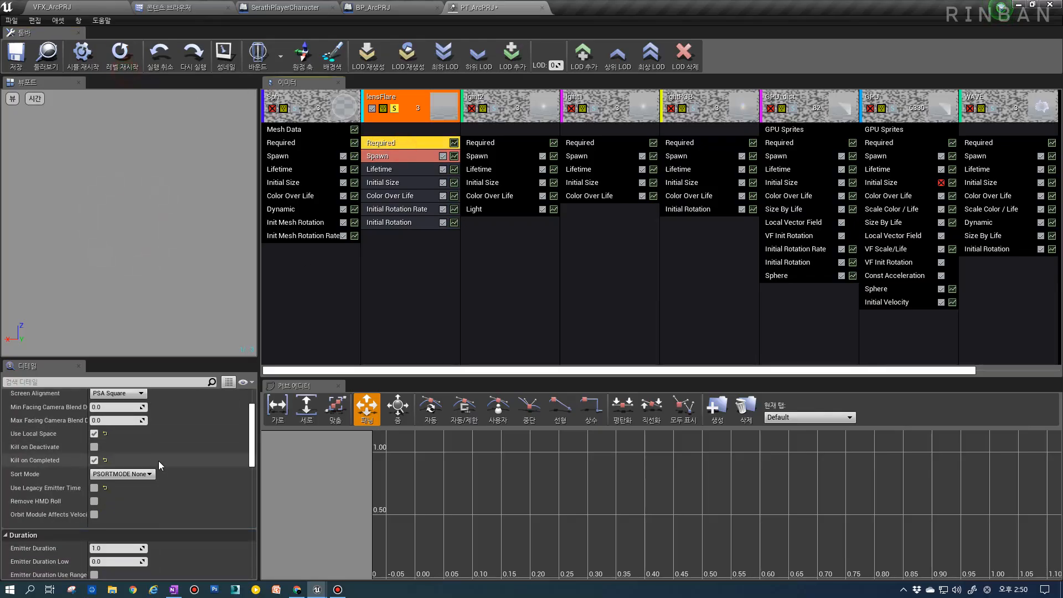
{"action": "left_click", "coordinate": [408, 170]}
{"action": "left_click", "coordinate": [424, 143]}
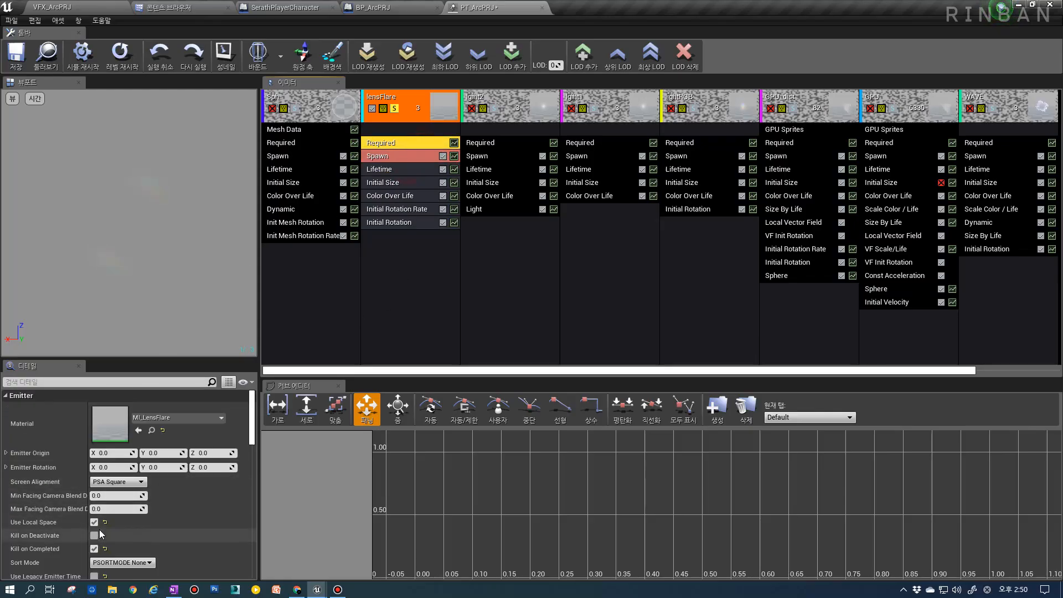
{"action": "scroll", "coordinate": [100, 529], "scroll_direction": "down", "scroll_amount": 3}
{"action": "left_click", "coordinate": [94, 513]}
{"action": "left_click", "coordinate": [94, 500]}
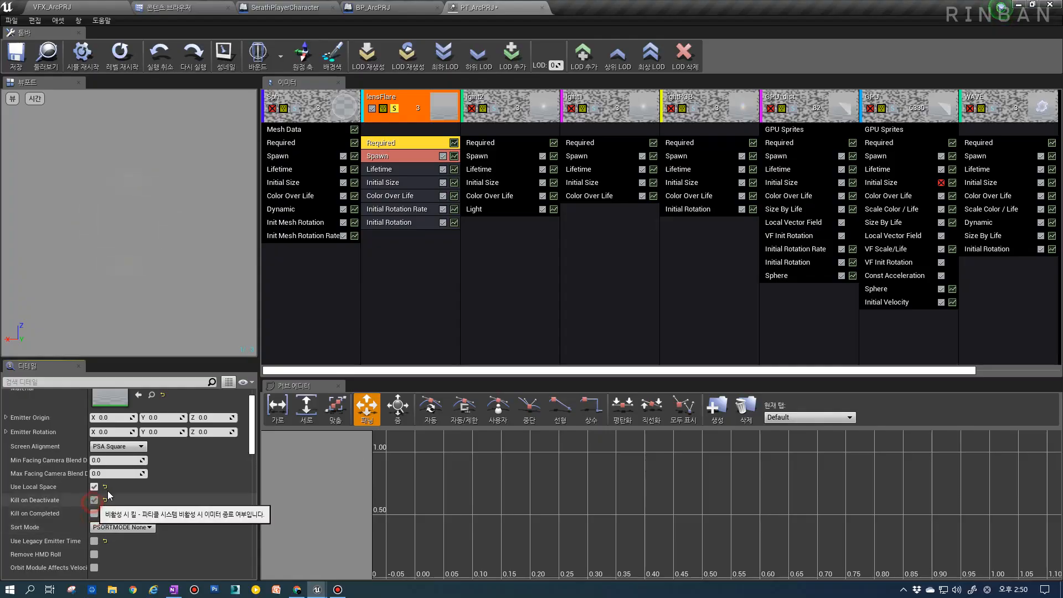
{"action": "left_click", "coordinate": [395, 109]}
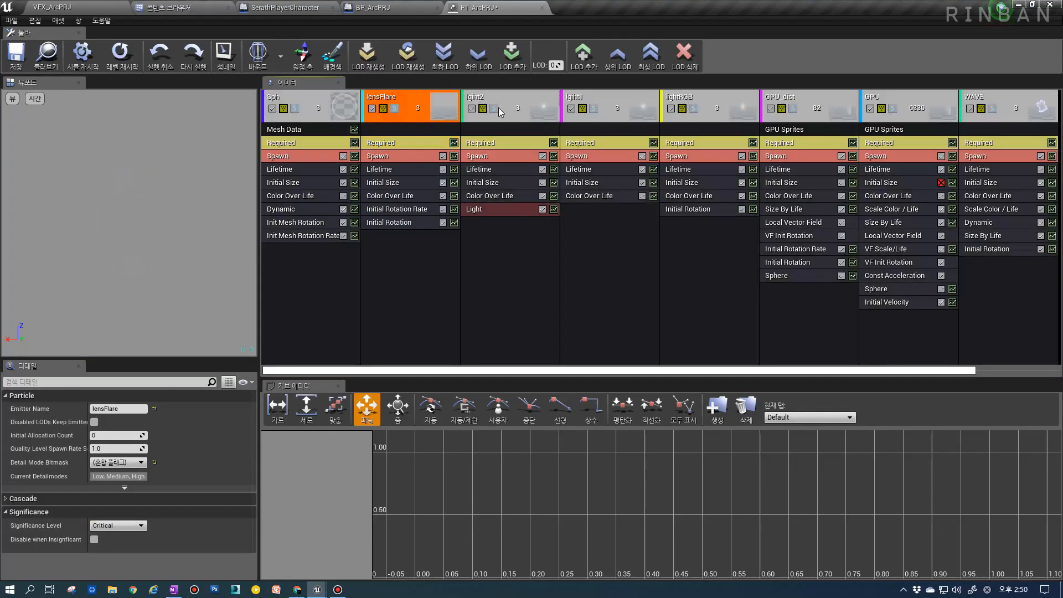
Solo the lght2 emitter, review its Required, Spawn and Lifetime modules, and end the solo.
{"action": "left_click", "coordinate": [493, 108]}
{"action": "left_click", "coordinate": [483, 143]}
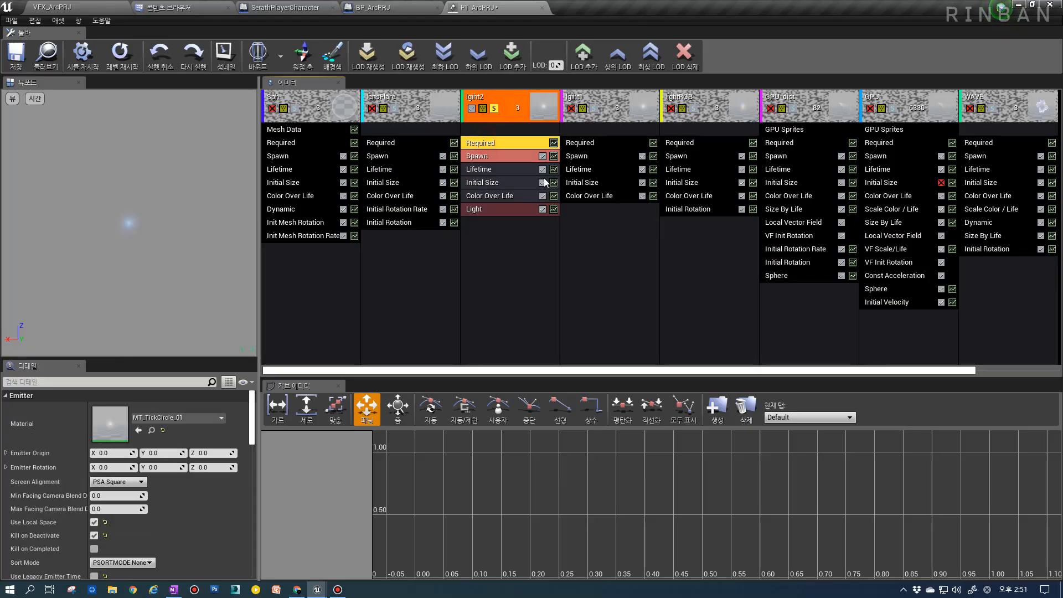
{"action": "left_click", "coordinate": [486, 171]}
{"action": "left_click", "coordinate": [498, 144]}
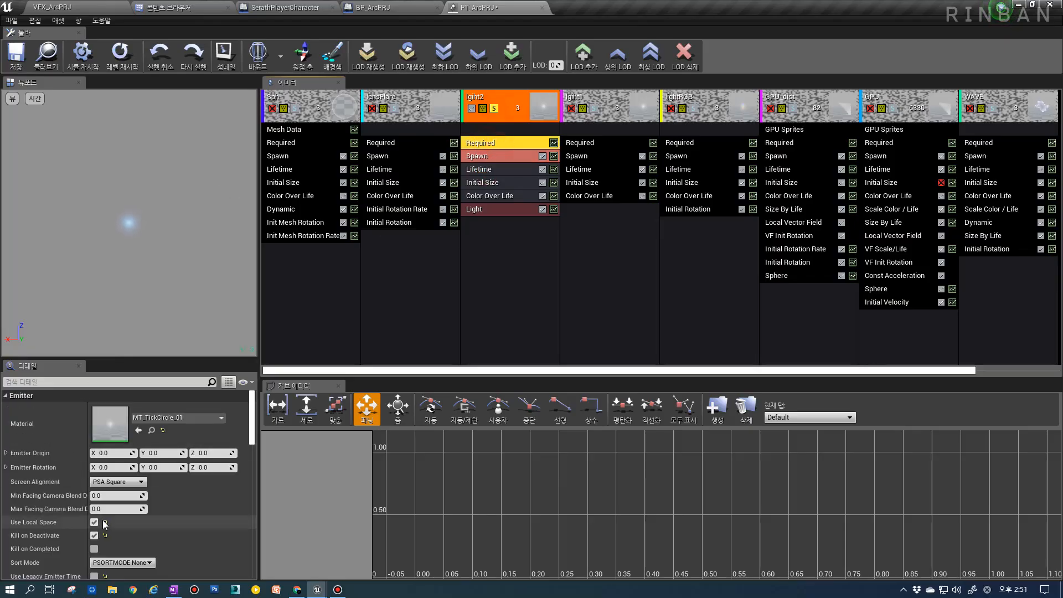
{"action": "scroll", "coordinate": [105, 525], "scroll_direction": "down", "scroll_amount": 3}
{"action": "left_click", "coordinate": [486, 155]}
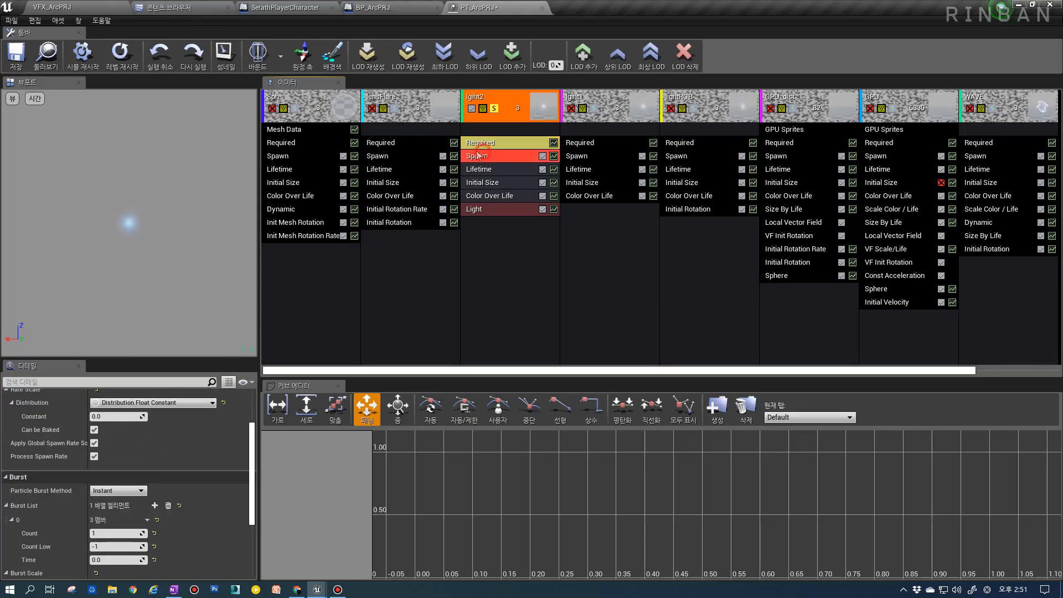
{"action": "left_click", "coordinate": [471, 170]}
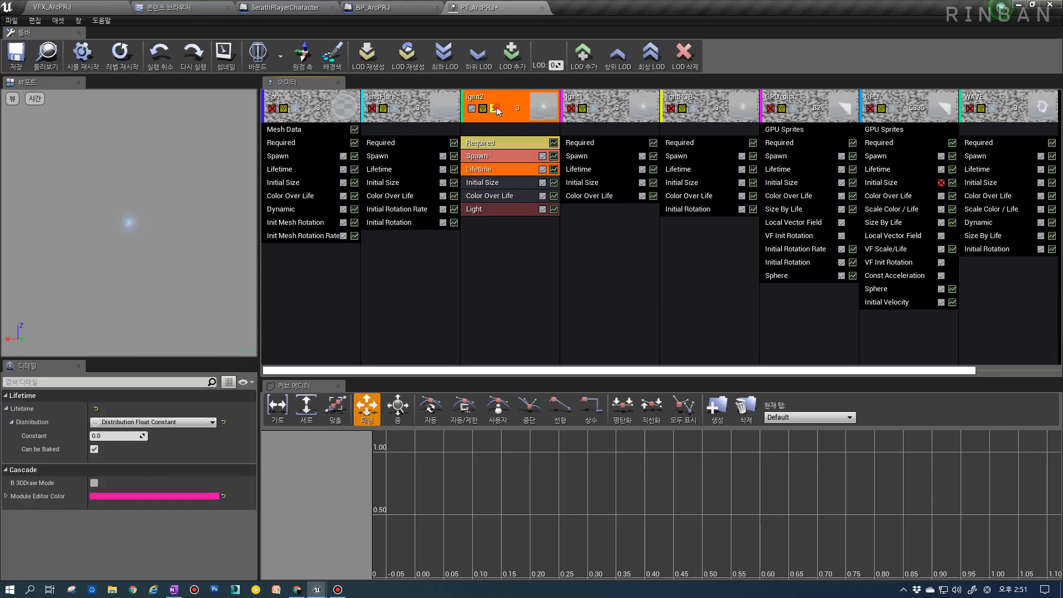
{"action": "left_click", "coordinate": [495, 108]}
Check the Required module's kill settings on the lght1 and lightRGB emitters, briefly soloing lightRGB.
{"action": "left_click", "coordinate": [600, 169]}
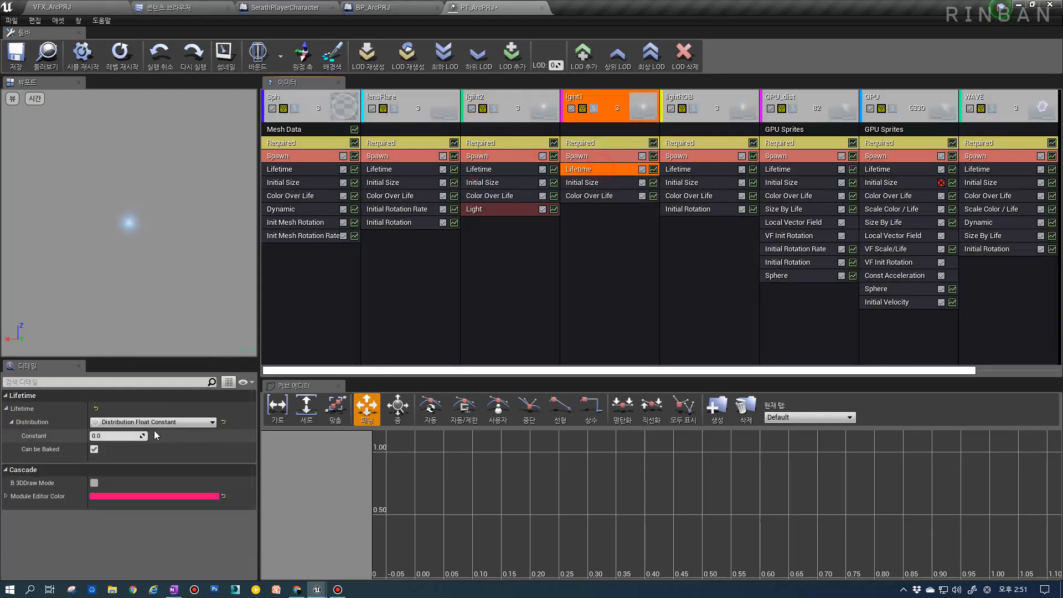
{"action": "left_click", "coordinate": [624, 143]}
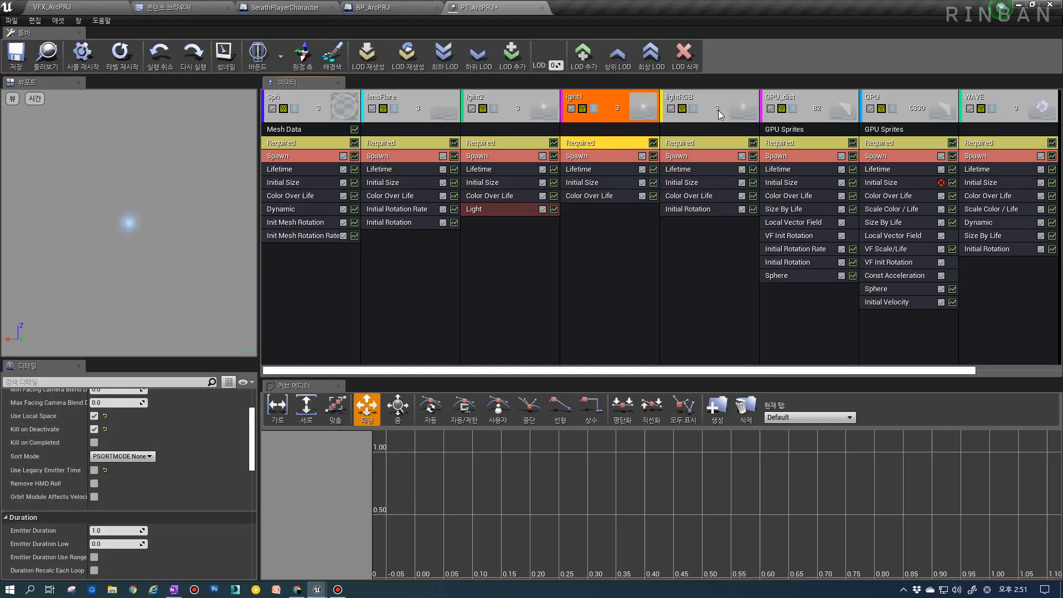
{"action": "left_click", "coordinate": [694, 109]}
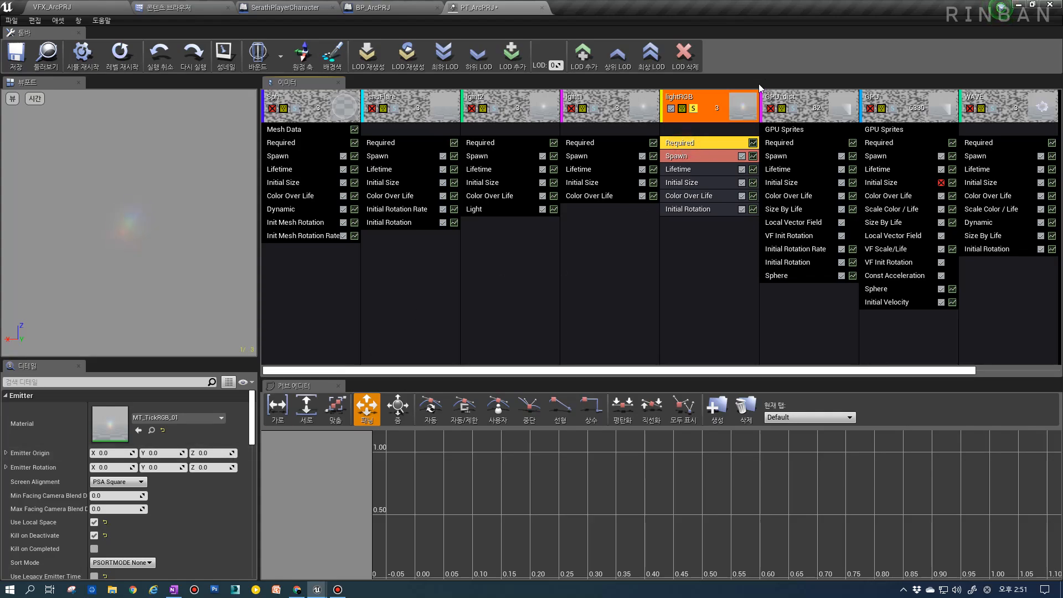
{"action": "left_click", "coordinate": [696, 110]}
Preview the GPU_dist emitter in solo and examine its kill settings in Required and its Lifetime range.
{"action": "left_click", "coordinate": [803, 143]}
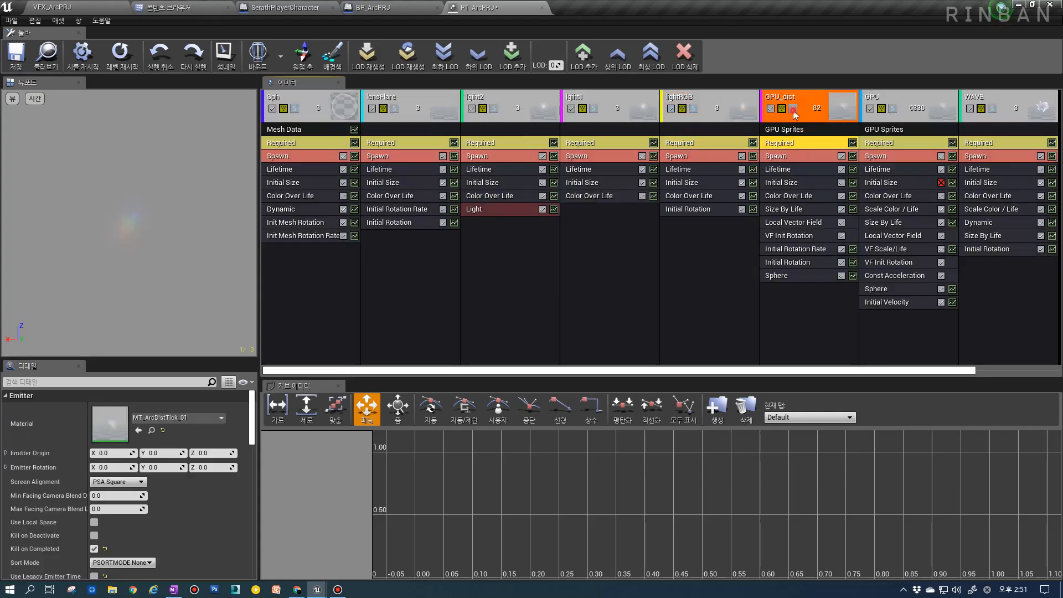
{"action": "left_click", "coordinate": [793, 109]}
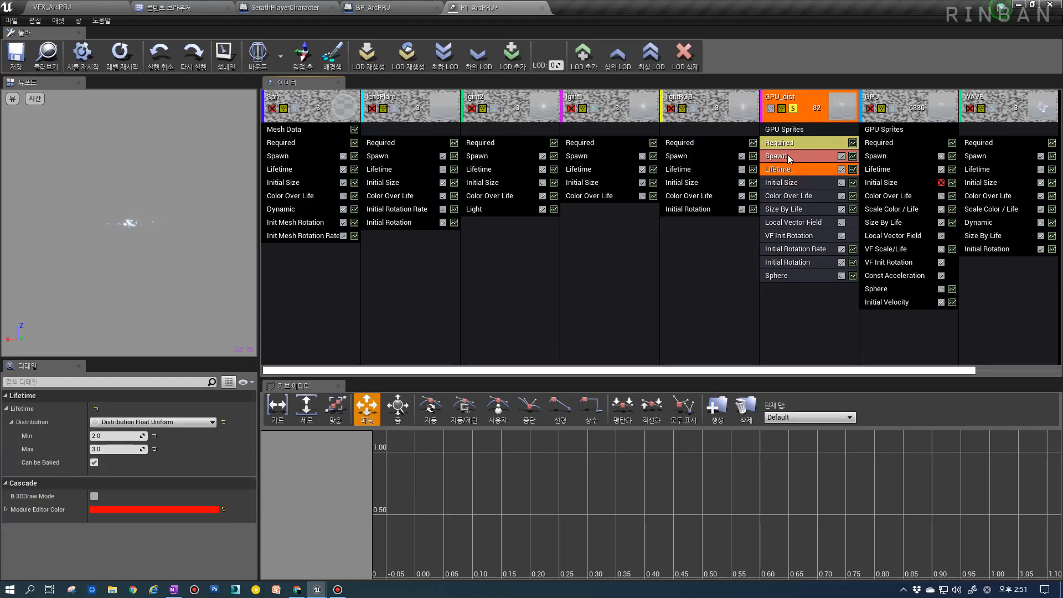
{"action": "left_click", "coordinate": [804, 143]}
{"action": "scroll", "coordinate": [111, 471], "scroll_direction": "down", "scroll_amount": 3}
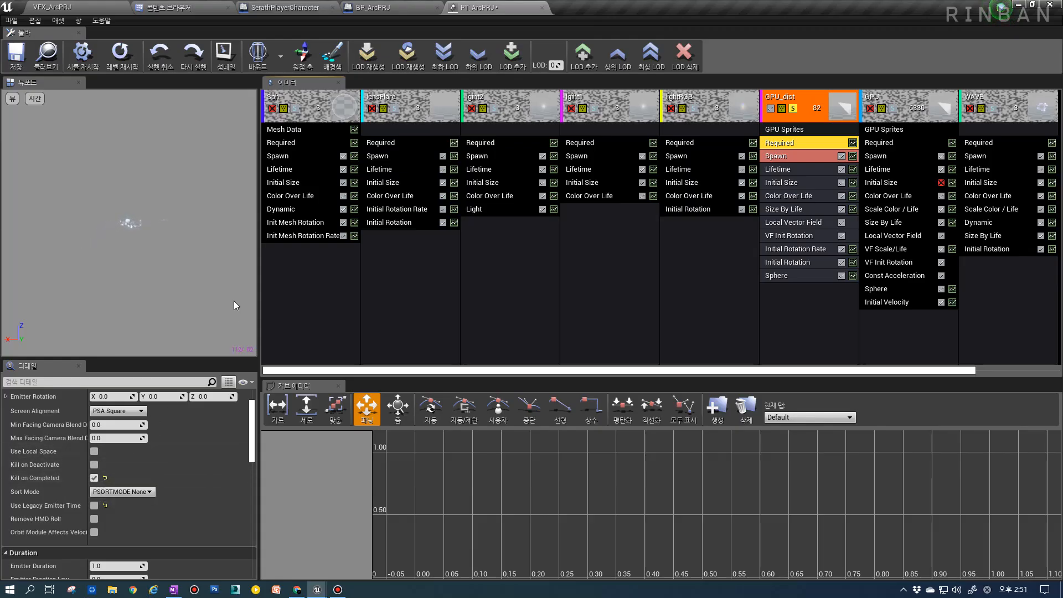
{"action": "left_click", "coordinate": [790, 170]}
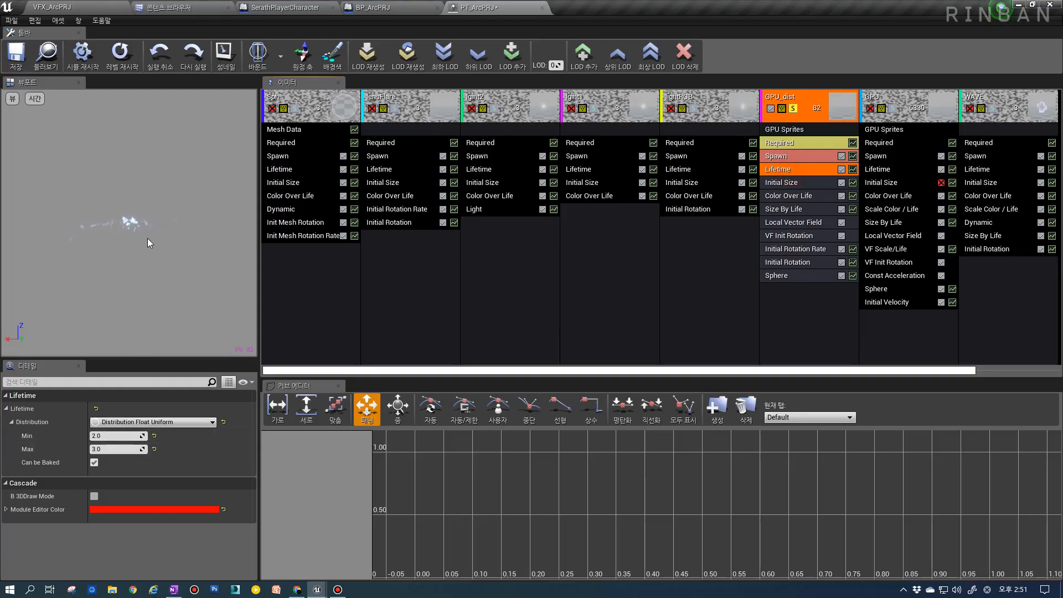
{"action": "left_click", "coordinate": [791, 110]}
{"action": "left_click_drag", "start_coordinate": [719, 370], "coordinate": [879, 360]}
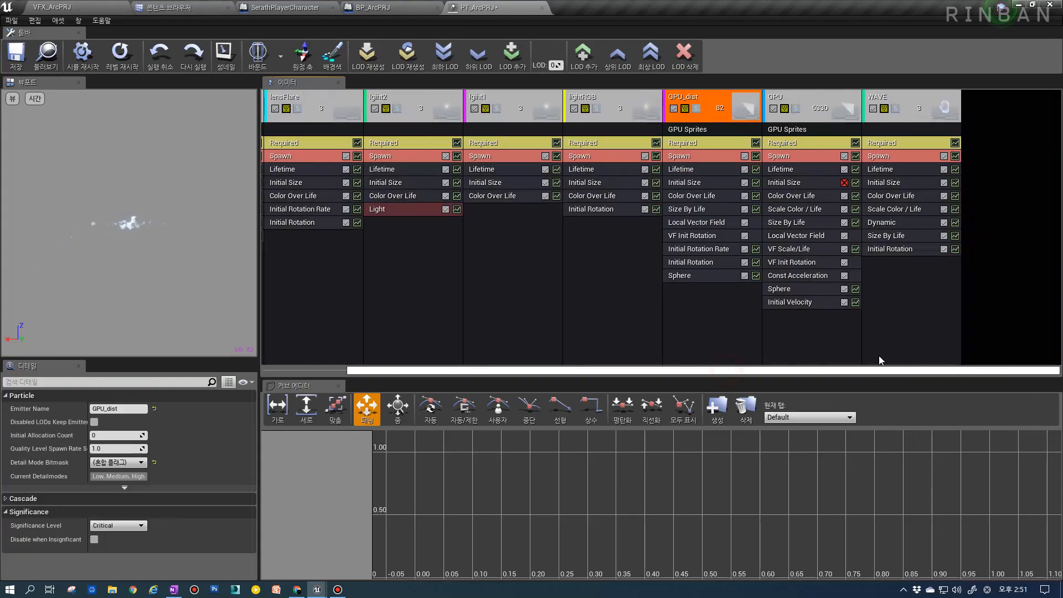
{"action": "left_click", "coordinate": [734, 143]}
Solo the GPU and WAVE emitters in turn and examine their Required modules and WAVE's Lifetime.
{"action": "left_click", "coordinate": [803, 142]}
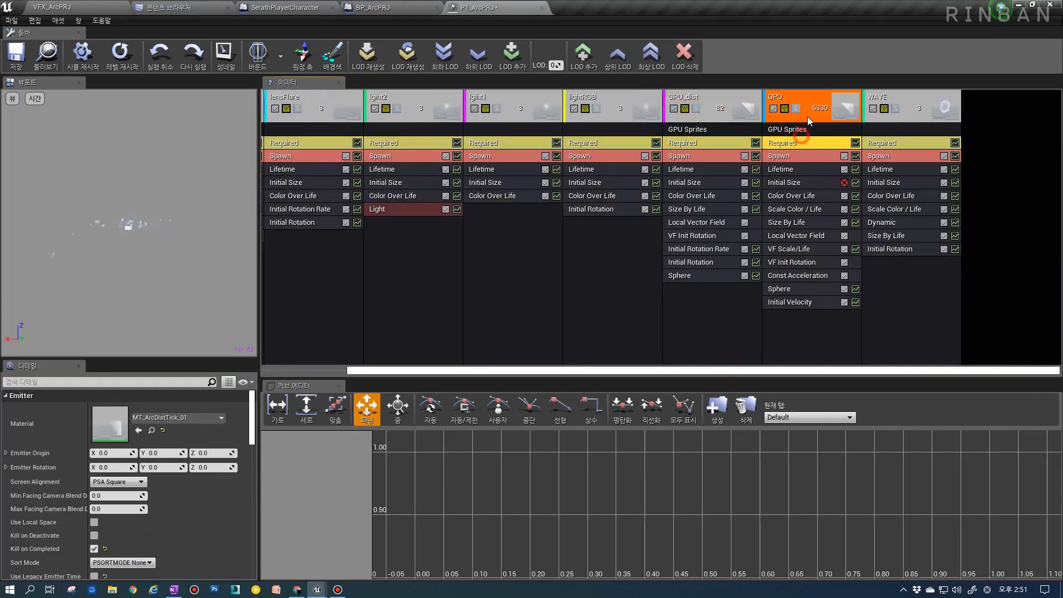
{"action": "left_click", "coordinate": [798, 109]}
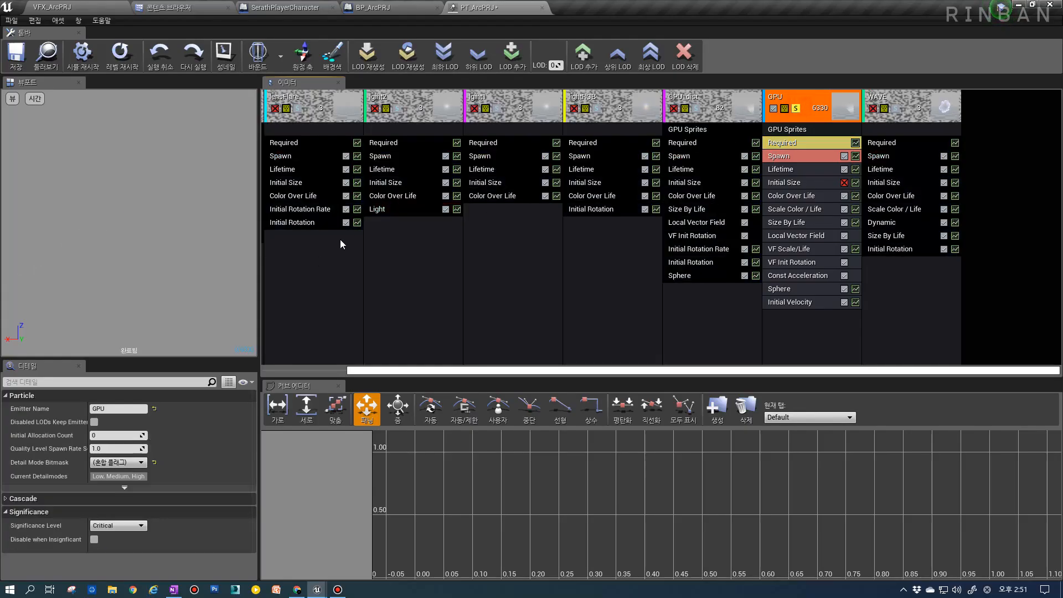
{"action": "left_click", "coordinate": [789, 144]}
{"action": "left_click", "coordinate": [797, 109]}
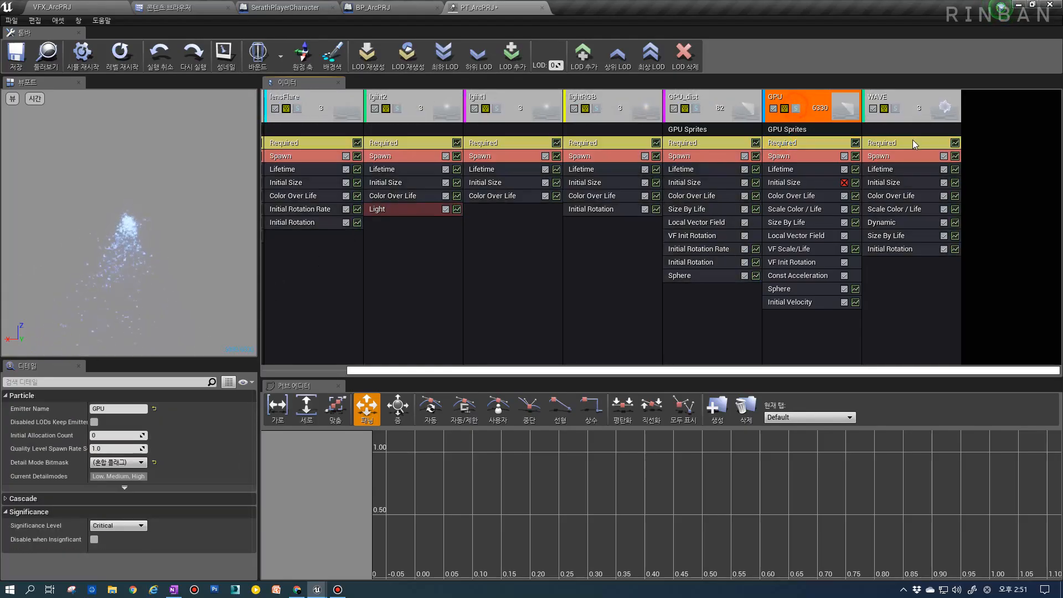
{"action": "left_click", "coordinate": [902, 143]}
{"action": "scroll", "coordinate": [175, 436], "scroll_direction": "down", "scroll_amount": 2}
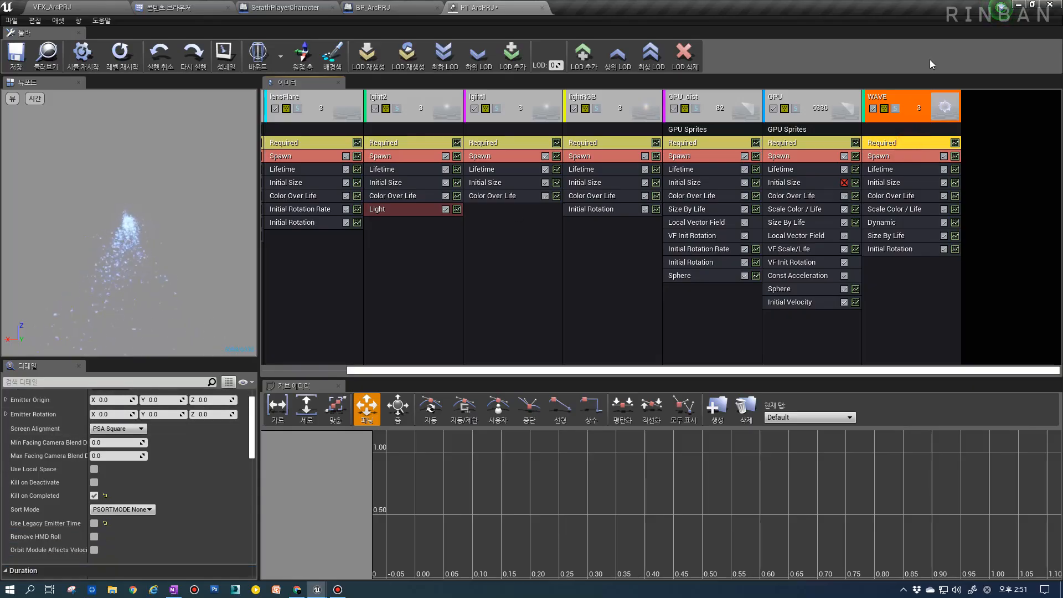
{"action": "left_click", "coordinate": [896, 109]}
{"action": "left_click", "coordinate": [886, 170]}
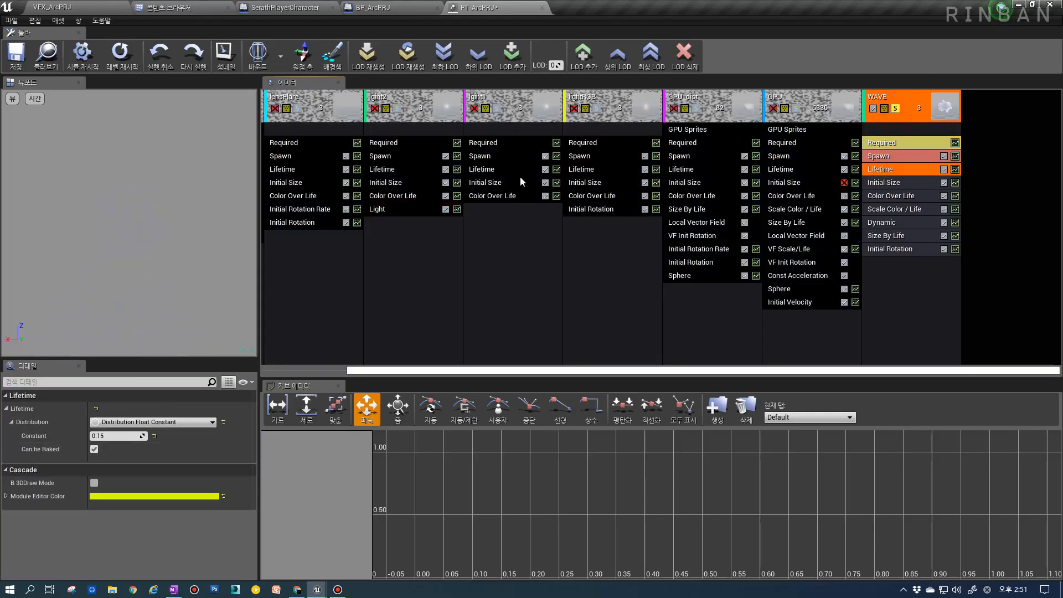
End the WAVE emitter's solo and save the PT_ArcPRJ particle system.
{"action": "left_click", "coordinate": [896, 109]}
{"action": "left_click_drag", "start_coordinate": [370, 372], "coordinate": [281, 370]}
{"action": "left_click", "coordinate": [19, 59]}
Play the VFX_ArcPRJ level and fire the arc projectile repeatedly from different positions to check how its effect ends on ground hit.
{"action": "left_click", "coordinate": [54, 8]}
{"action": "left_click", "coordinate": [528, 46]}
{"action": "left_click", "coordinate": [508, 265]}
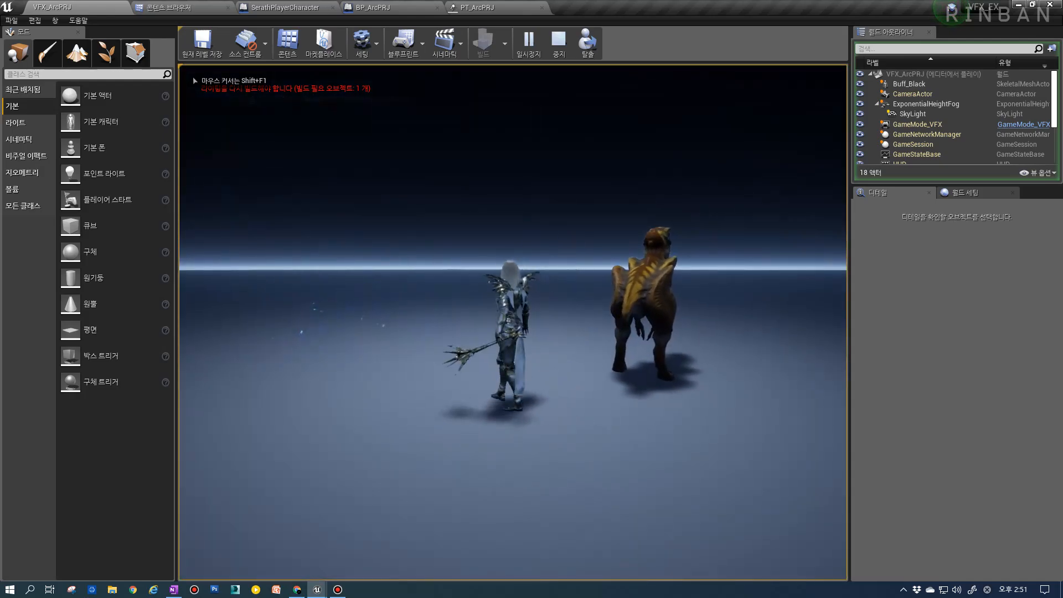
{"action": "key", "text": "w"}
{"action": "left_click", "coordinate": [513, 322]}
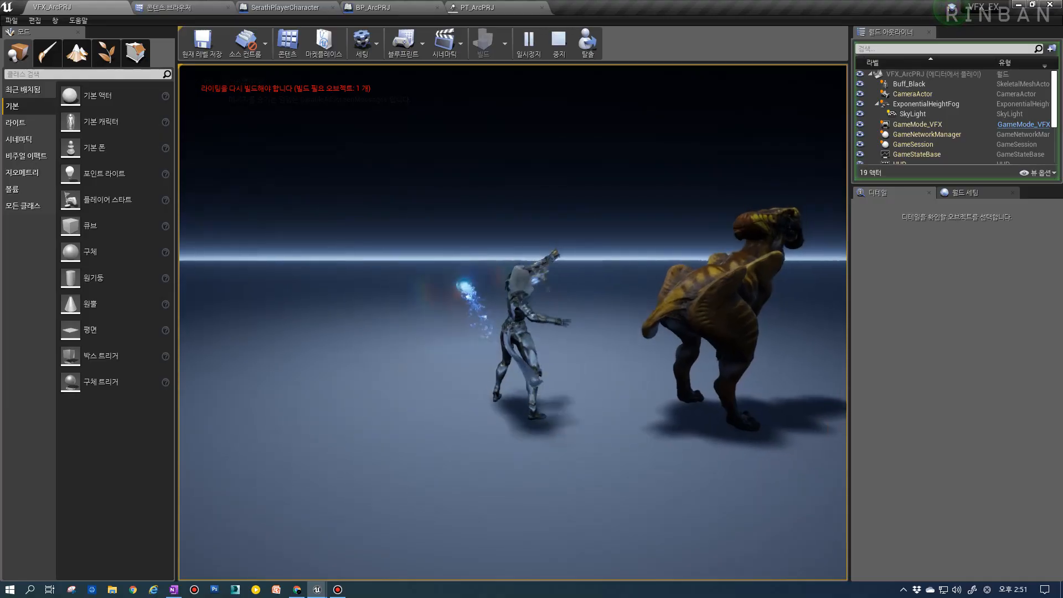
{"action": "key", "text": "s"}
{"action": "key", "text": "w"}
{"action": "left_click", "coordinate": [513, 322]}
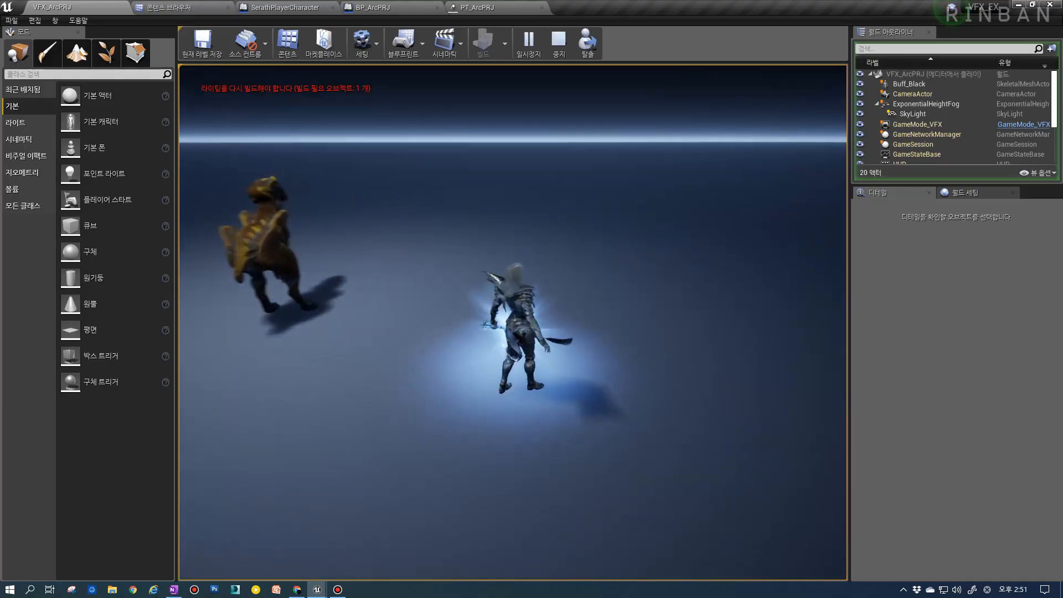
{"action": "left_click", "coordinate": [513, 323]}
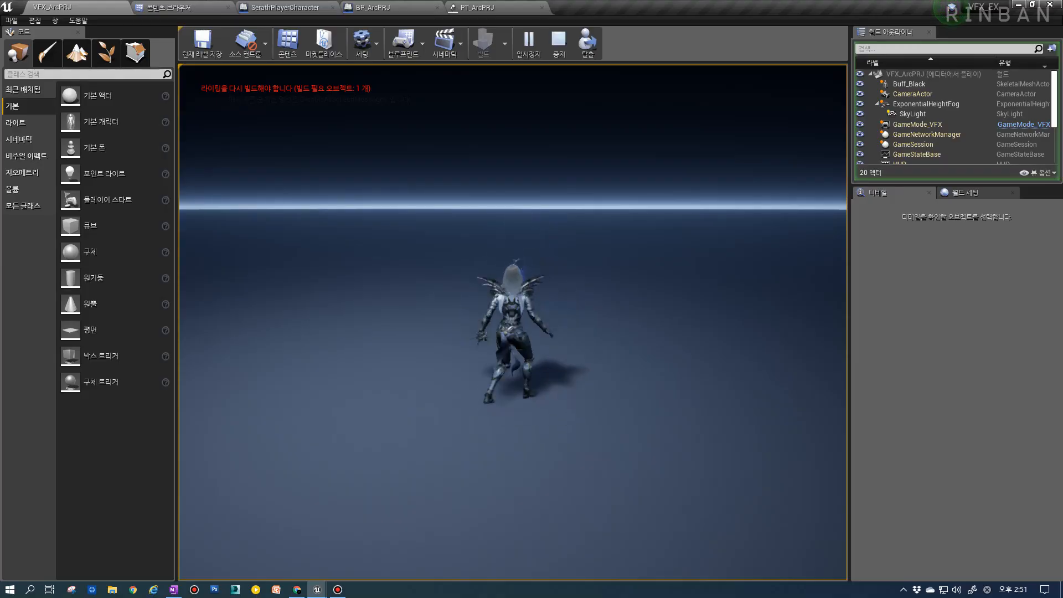
{"action": "key", "text": "w"}
{"action": "left_click", "coordinate": [513, 323]}
{"action": "left_click", "coordinate": [513, 322]}
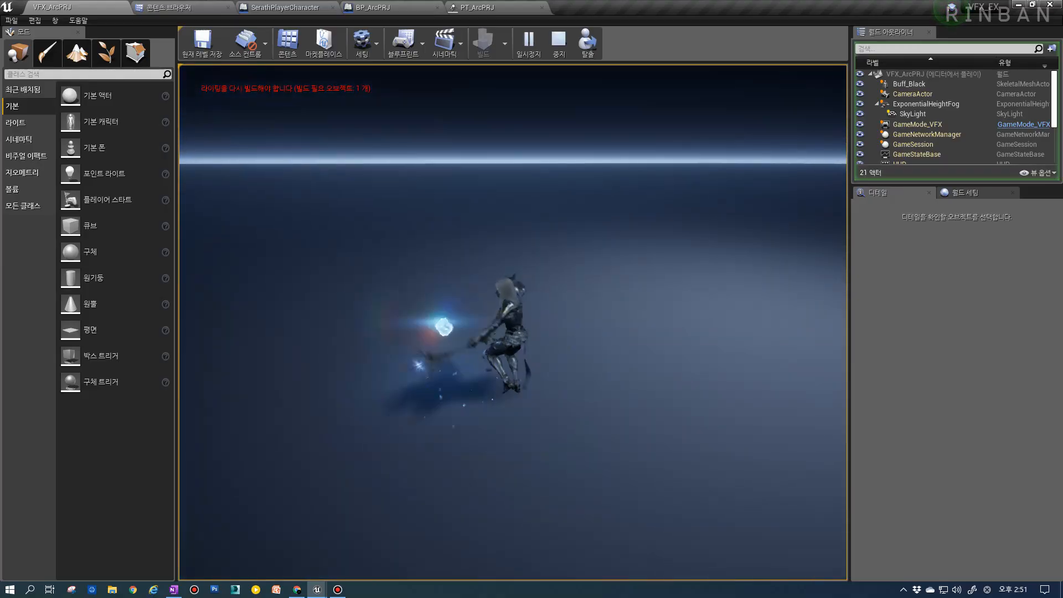
{"action": "left_click", "coordinate": [512, 322]}
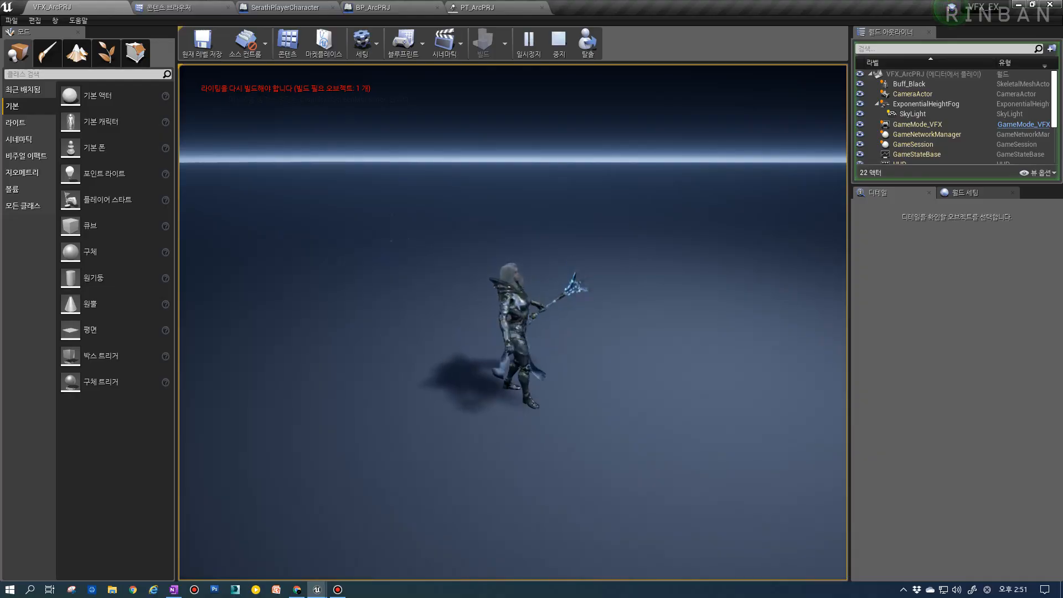
{"action": "left_click", "coordinate": [513, 322]}
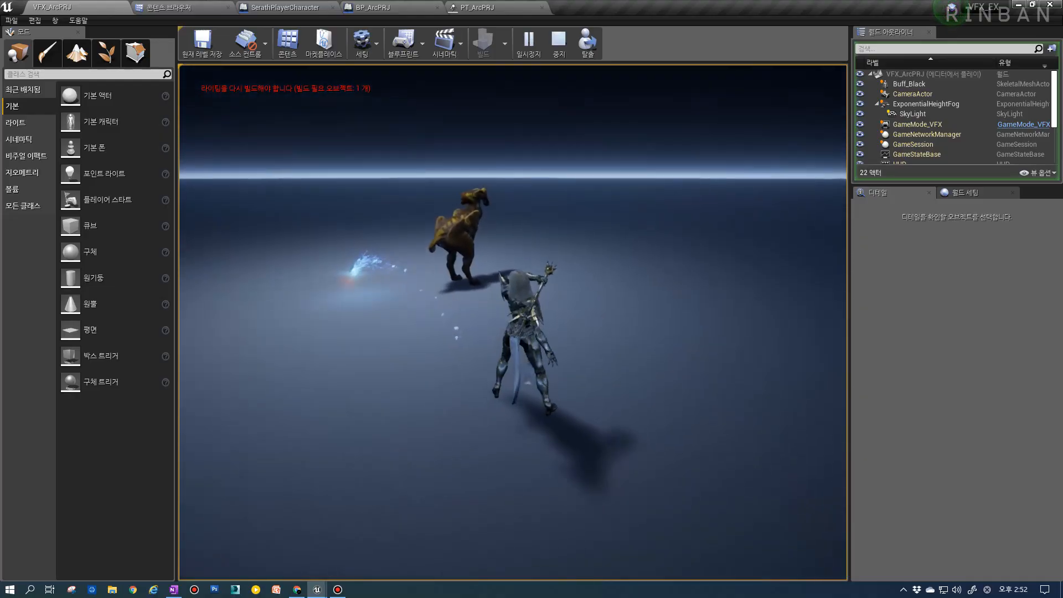
{"action": "key", "text": "w"}
{"action": "left_click", "coordinate": [513, 322]}
{"action": "left_click", "coordinate": [513, 322]}
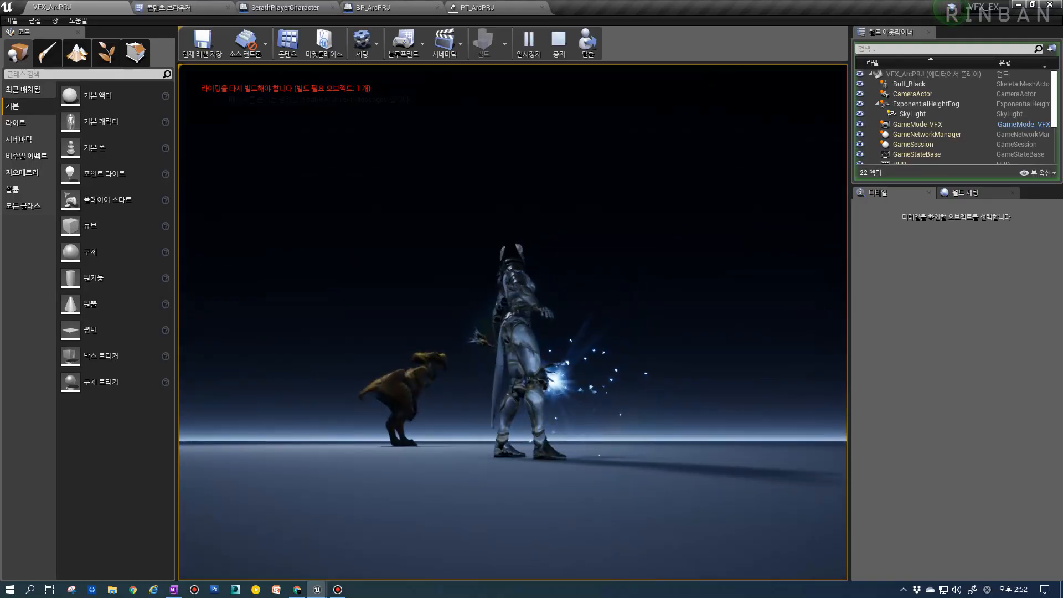
{"action": "key", "text": "Escape"}
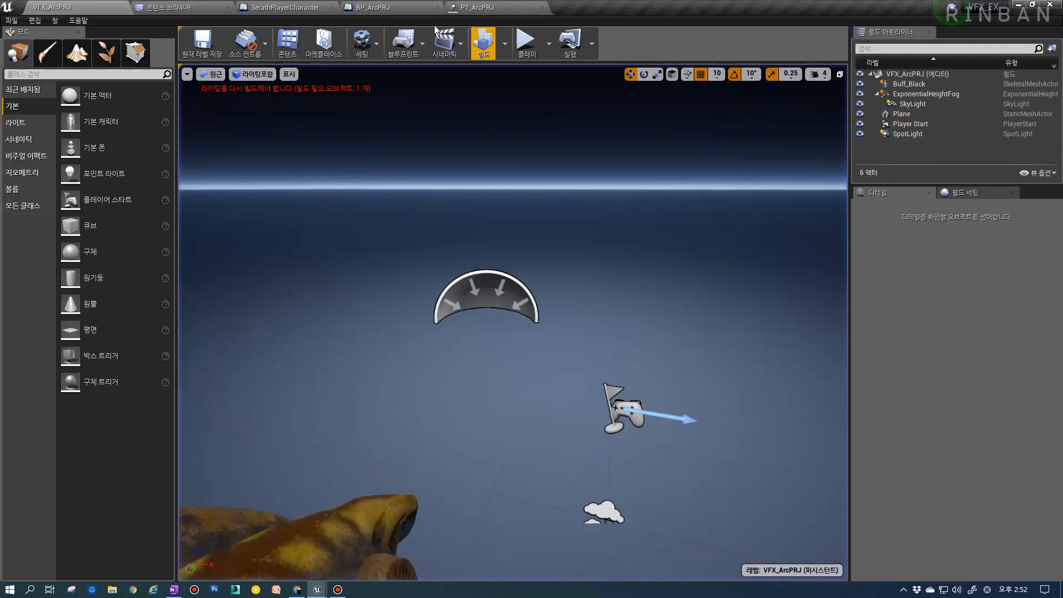
{"action": "left_click", "coordinate": [403, 7]}
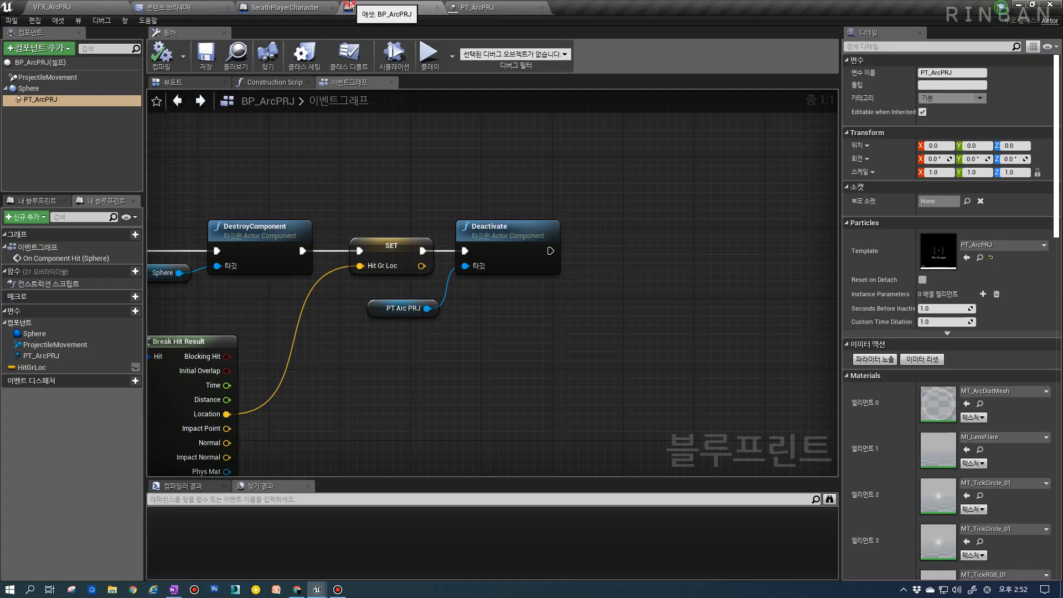
{"action": "left_click", "coordinate": [315, 7]}
{"action": "left_click", "coordinate": [174, 6]}
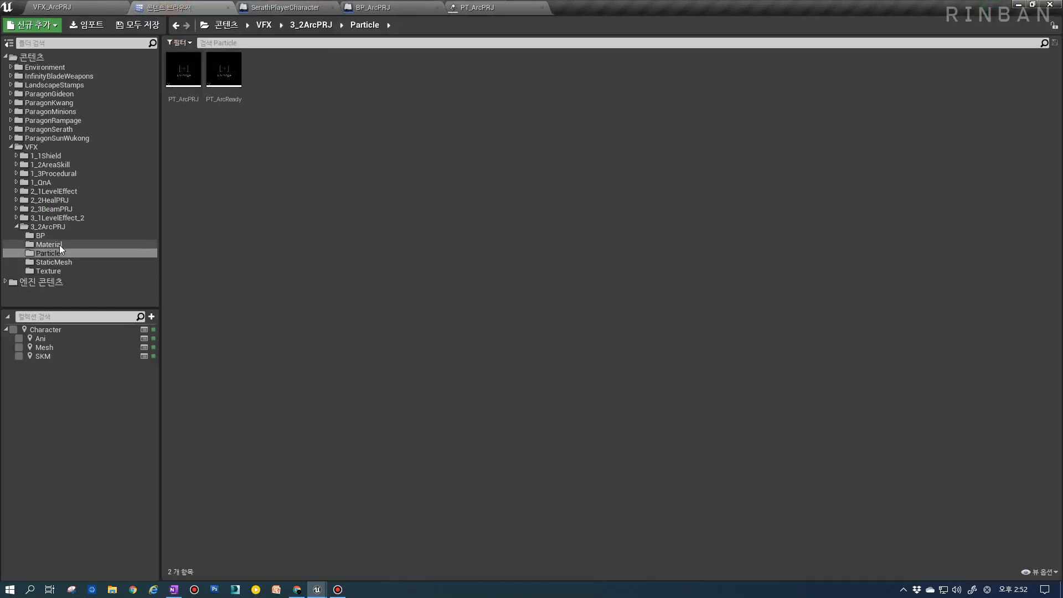
In BP_ArcPRJ's event graph, add the comment "바닥충돌시 이벤트" to the On Component Hit (Sphere) node.
{"action": "left_click", "coordinate": [387, 8]}
{"action": "right_click_drag", "start_coordinate": [292, 221], "coordinate": [454, 216]}
{"action": "scroll", "coordinate": [401, 215], "scroll_direction": "down", "scroll_amount": 4}
{"action": "scroll", "coordinate": [378, 220], "scroll_direction": "up", "scroll_amount": 2}
{"action": "left_click", "coordinate": [293, 224]}
{"action": "scroll", "coordinate": [278, 218], "scroll_direction": "up", "scroll_amount": 1}
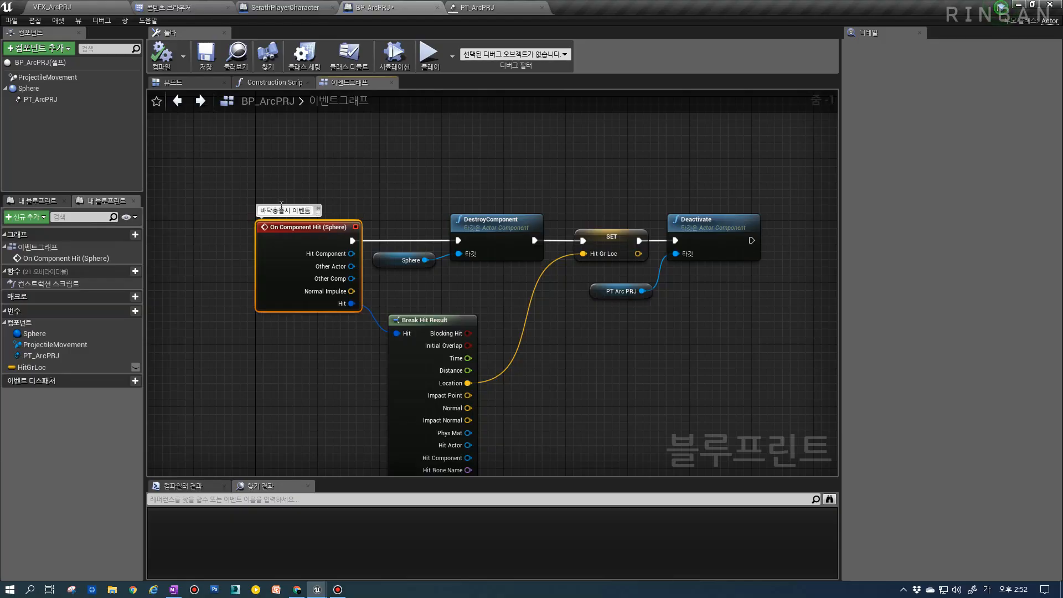
{"action": "right_click_drag", "start_coordinate": [310, 166], "coordinate": [291, 137]}
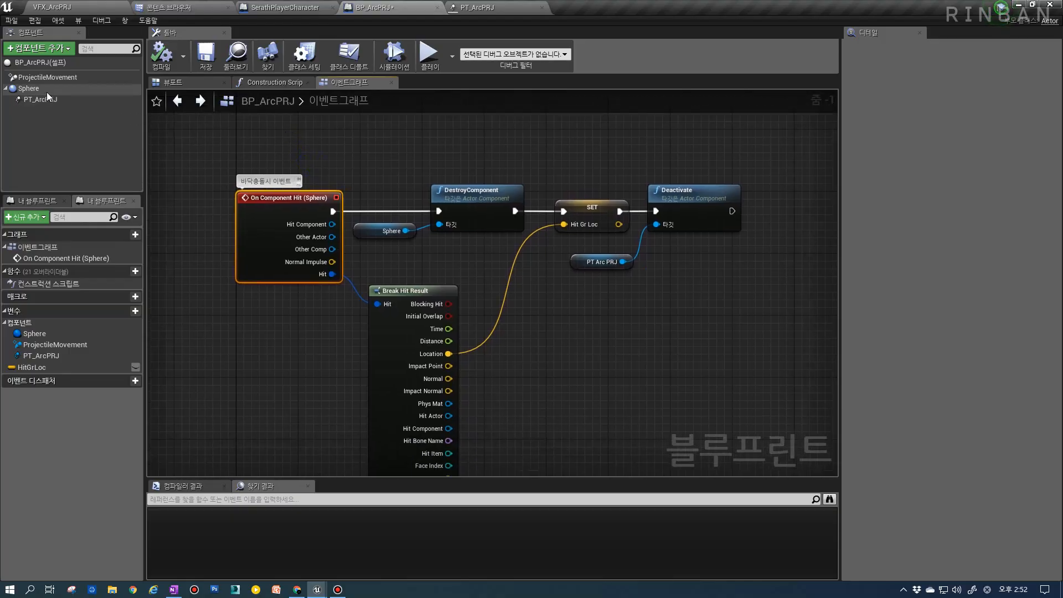
Open ArcPRJ_Montage from the Character collection's Ani set and locate its BP_ArcPRJ_C notify.
{"action": "left_click", "coordinate": [477, 7]}
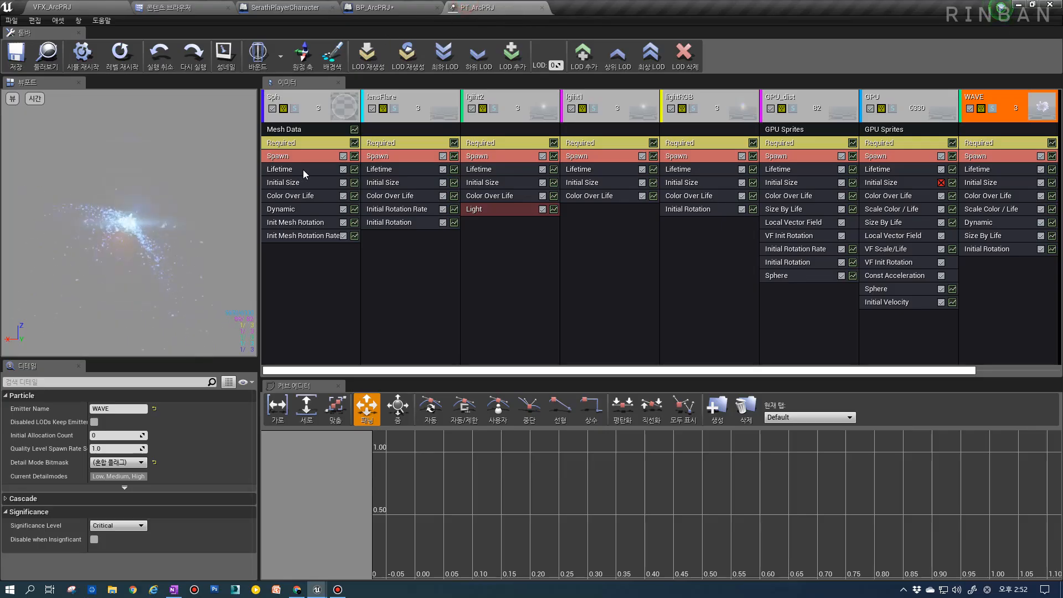
{"action": "left_click", "coordinate": [286, 7]}
{"action": "left_click", "coordinate": [177, 7]}
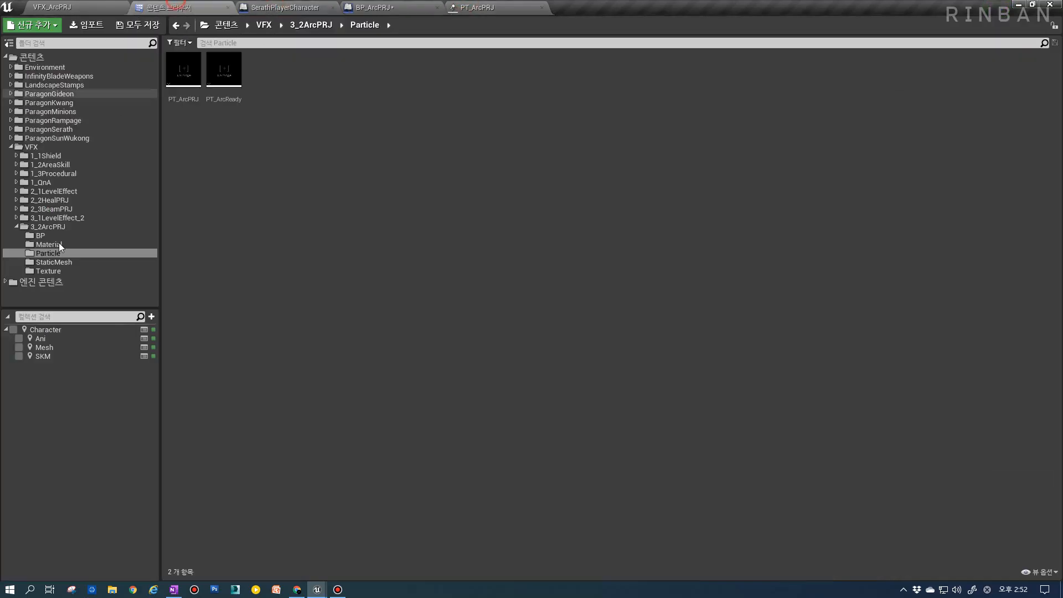
{"action": "left_click", "coordinate": [40, 338]}
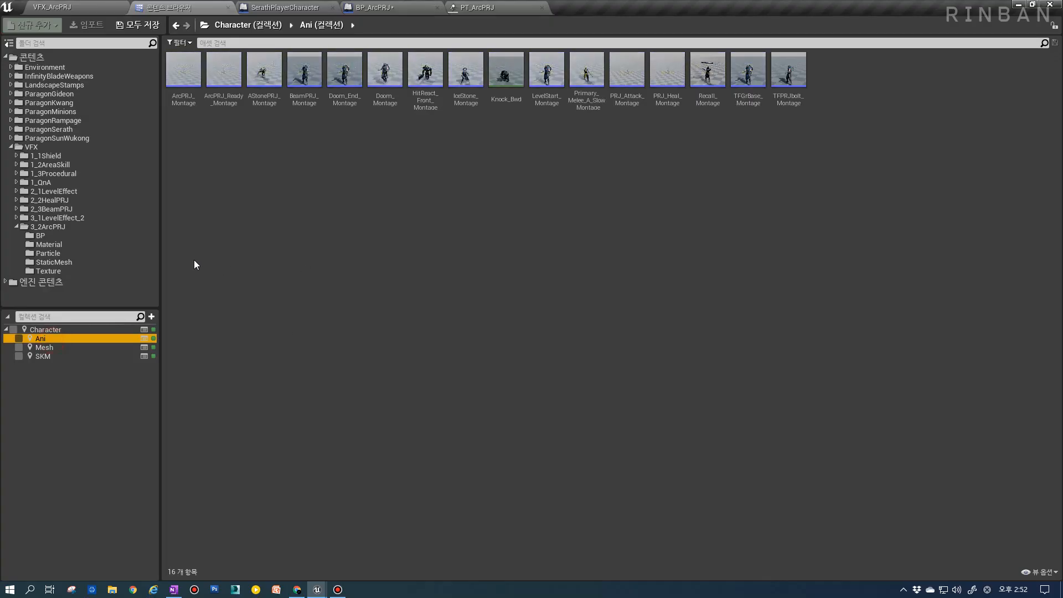
{"action": "double_click", "coordinate": [191, 98]}
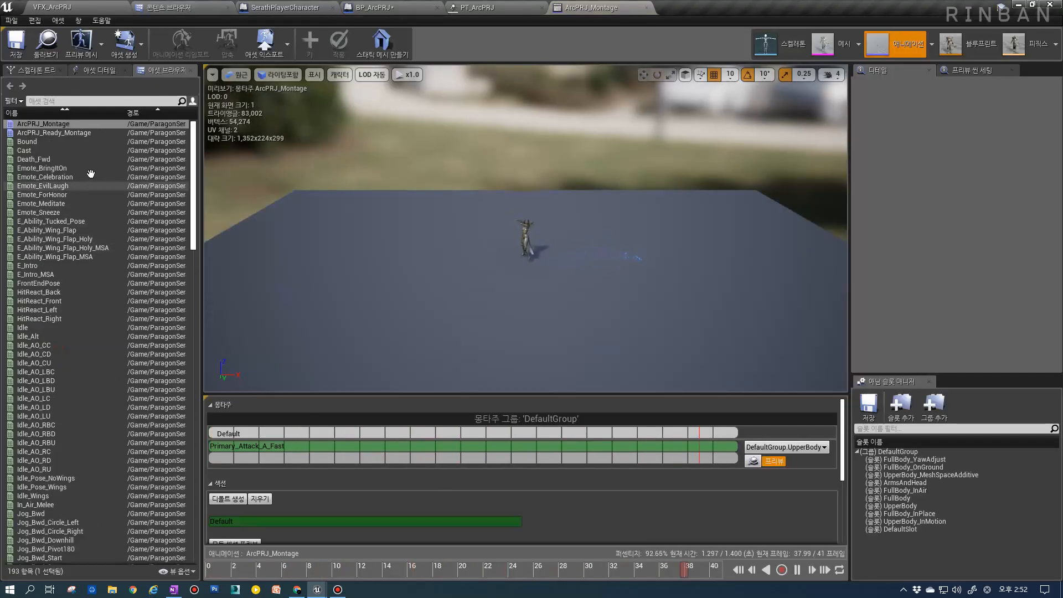
{"action": "scroll", "coordinate": [846, 470], "scroll_direction": "down", "scroll_amount": 4}
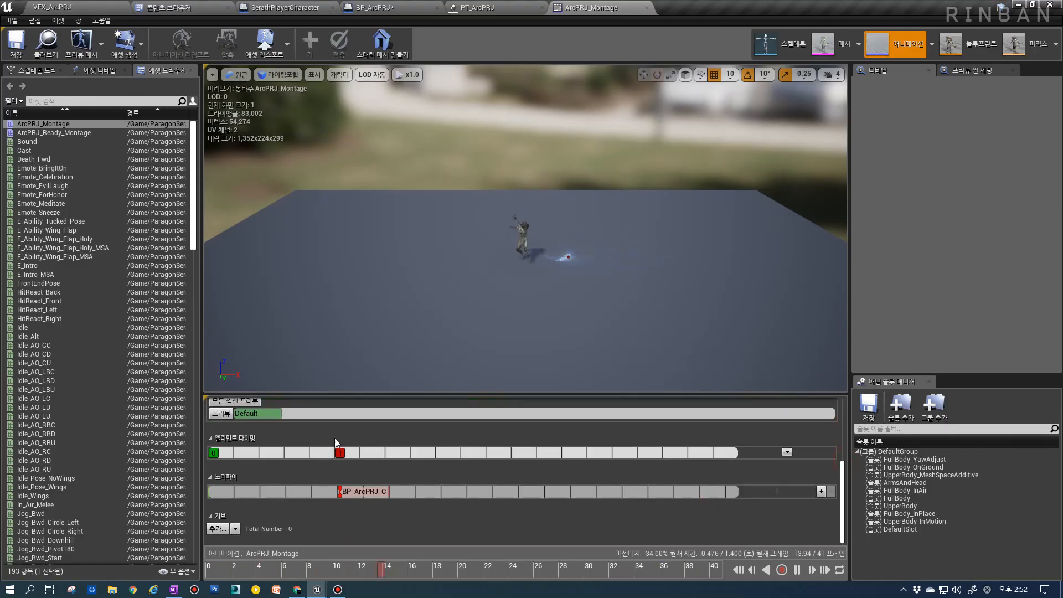
Set the Rotation Y of the BP_ArcPRJ_C notify to 50 and save the montage.
{"action": "left_click", "coordinate": [366, 494]}
{"action": "left_click", "coordinate": [988, 140]}
{"action": "type", "text": "50"}
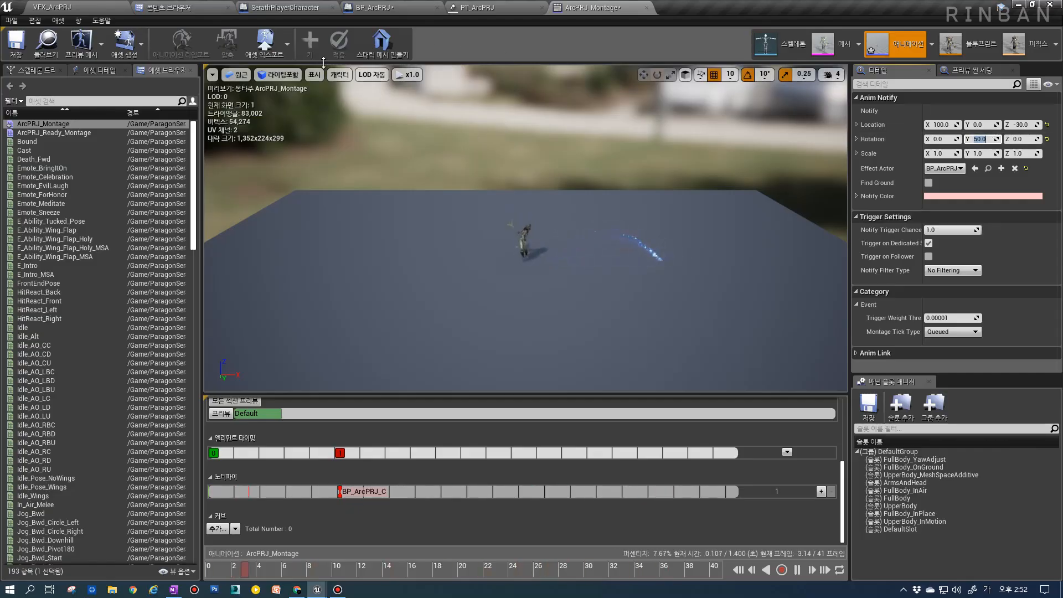
{"action": "left_click", "coordinate": [12, 44]}
Play the VFX_ArcPRJ level and fire the arc projectile several times to check its launch angle.
{"action": "left_click", "coordinate": [111, 6]}
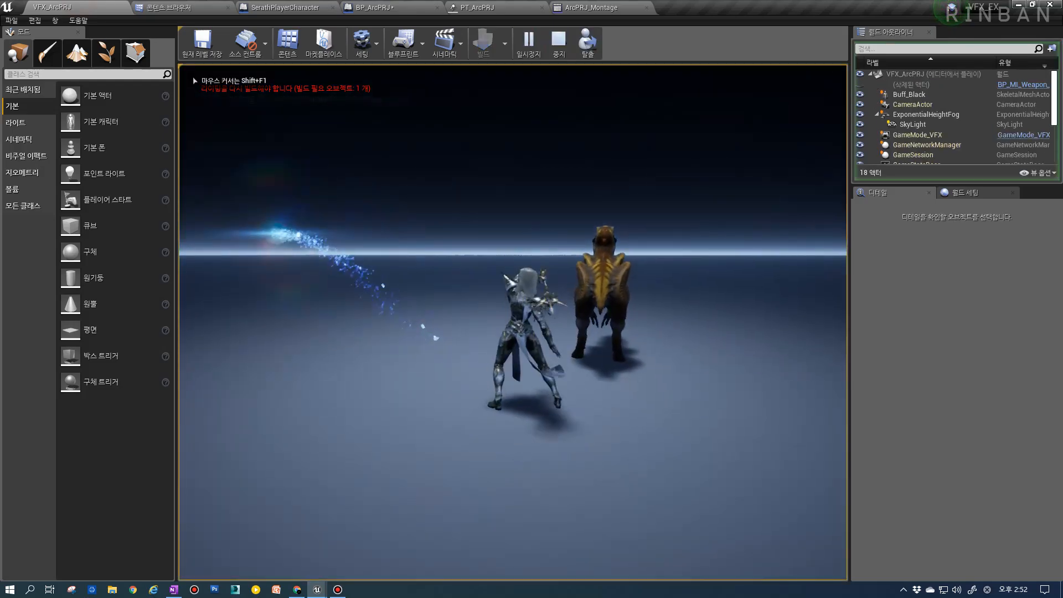
{"action": "key", "text": "1"}
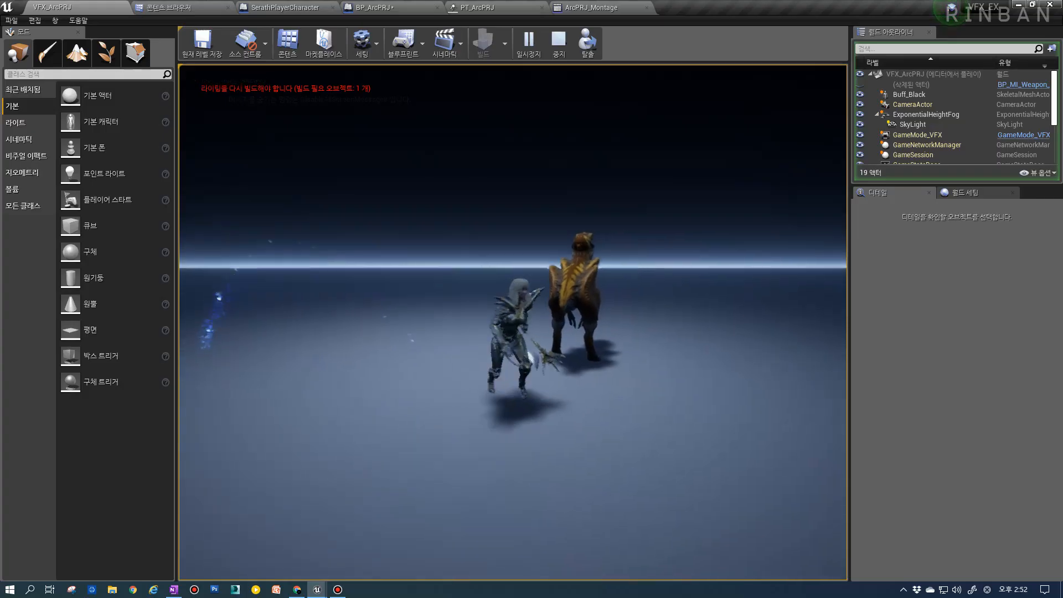
{"action": "key", "text": "1"}
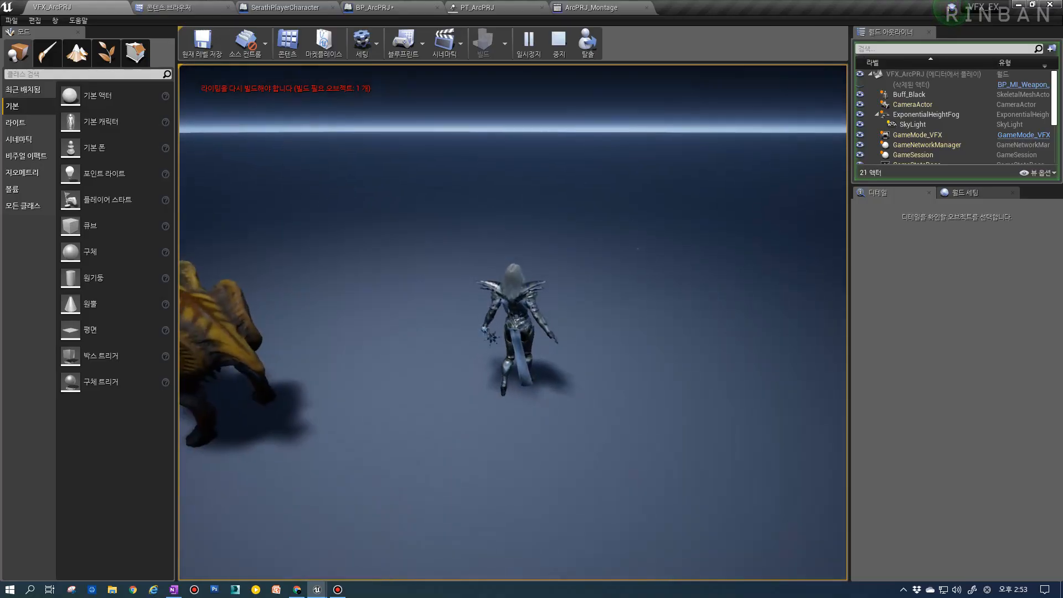
{"action": "key", "text": "1"}
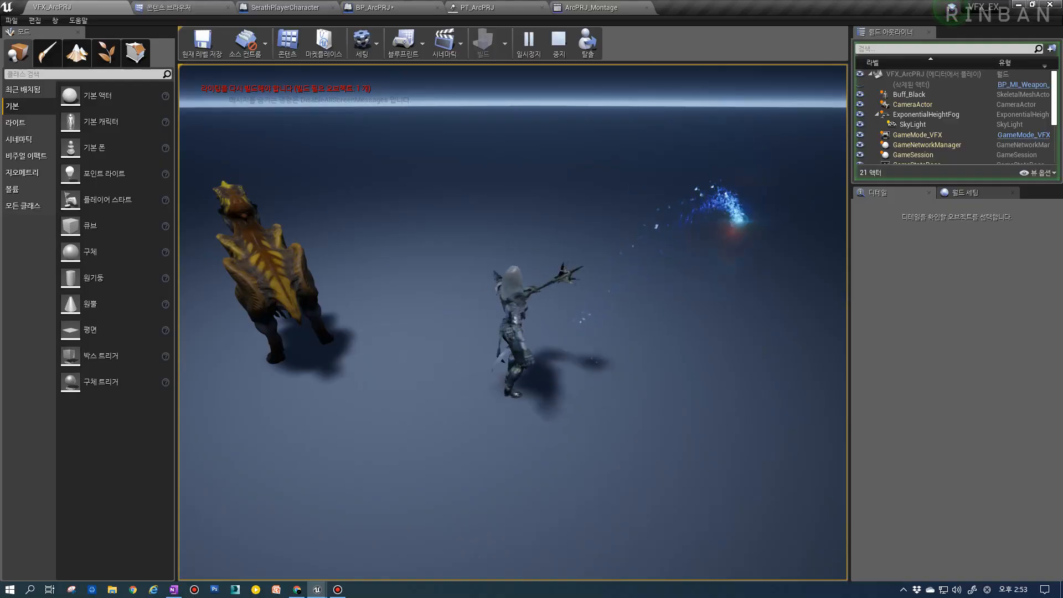
{"action": "key", "text": "1"}
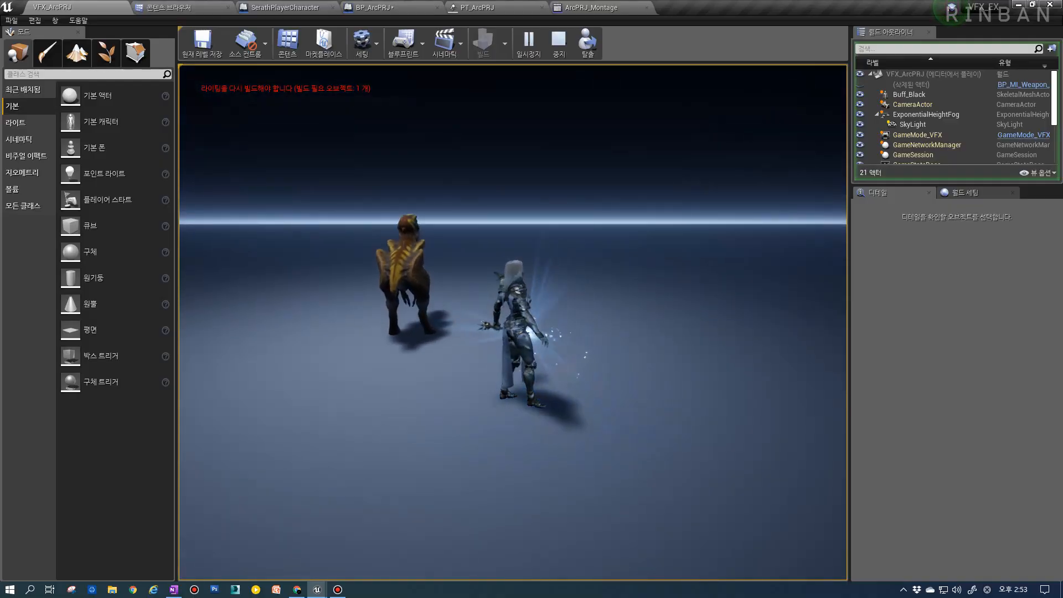
{"action": "key", "text": "Escape"}
In ArcPRJ_Montage, set the BP_ArcPRJ_C notify's Location Z to -20 and Rotation Y to 40.
{"action": "left_click_drag", "start_coordinate": [387, 9], "coordinate": [477, 7]}
{"action": "left_click", "coordinate": [576, 8]}
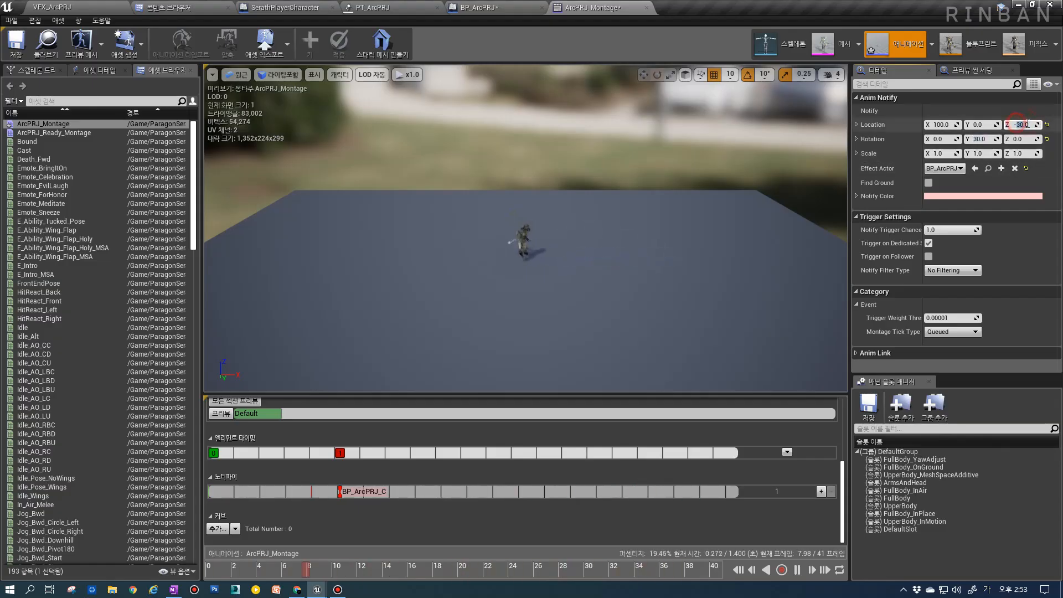
{"action": "key", "text": "Return"}
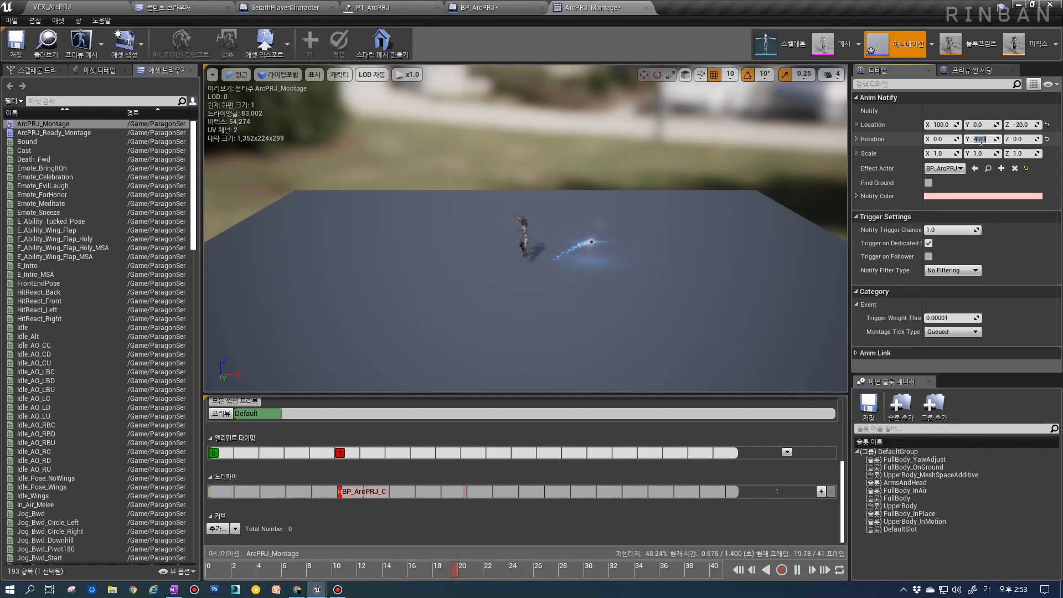
Play the VFX_ArcPRJ level again and fire the arc projectile to check its adjusted trajectory.
{"action": "left_click", "coordinate": [69, 7]}
{"action": "left_click", "coordinate": [525, 42]}
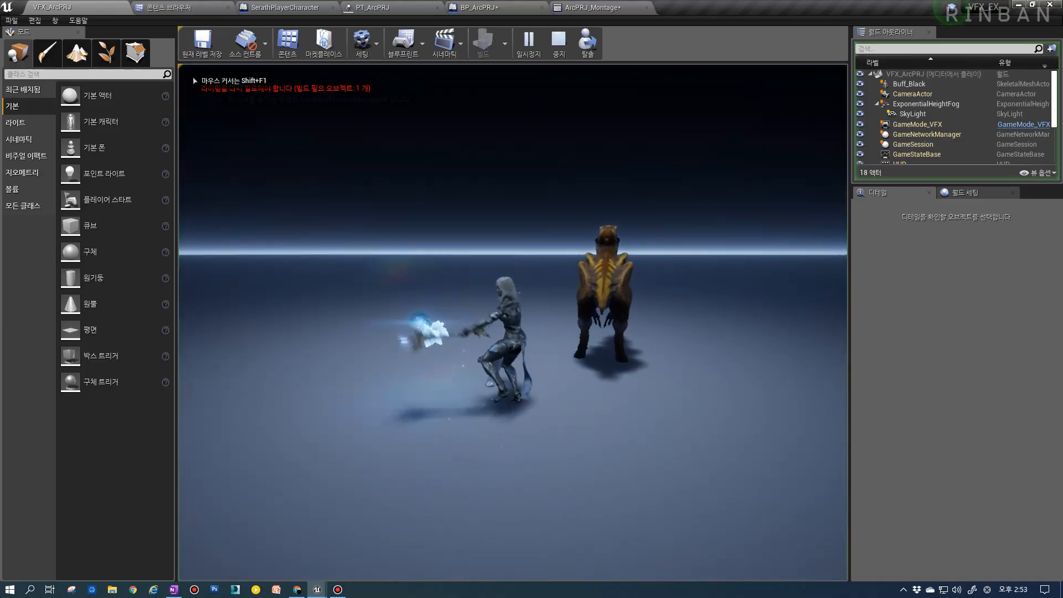
{"action": "key", "text": "w"}
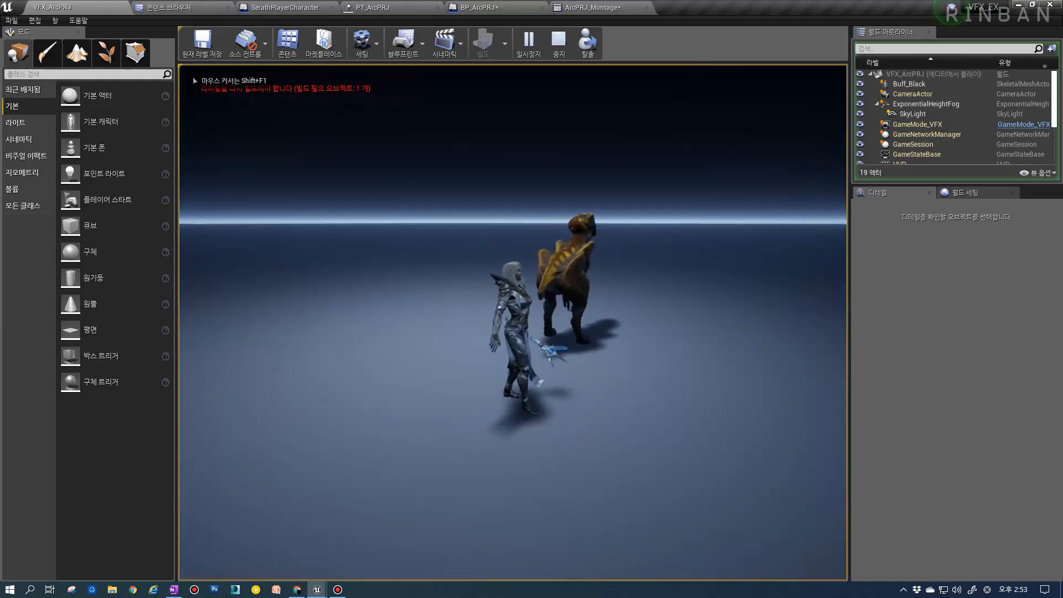
{"action": "key", "text": "1"}
{"action": "key", "text": "Escape"}
Examine the speed, gravity and velocity settings of BP_ArcPRJ's ProjectileMovement component.
{"action": "left_click", "coordinate": [490, 6]}
{"action": "left_click", "coordinate": [379, 11]}
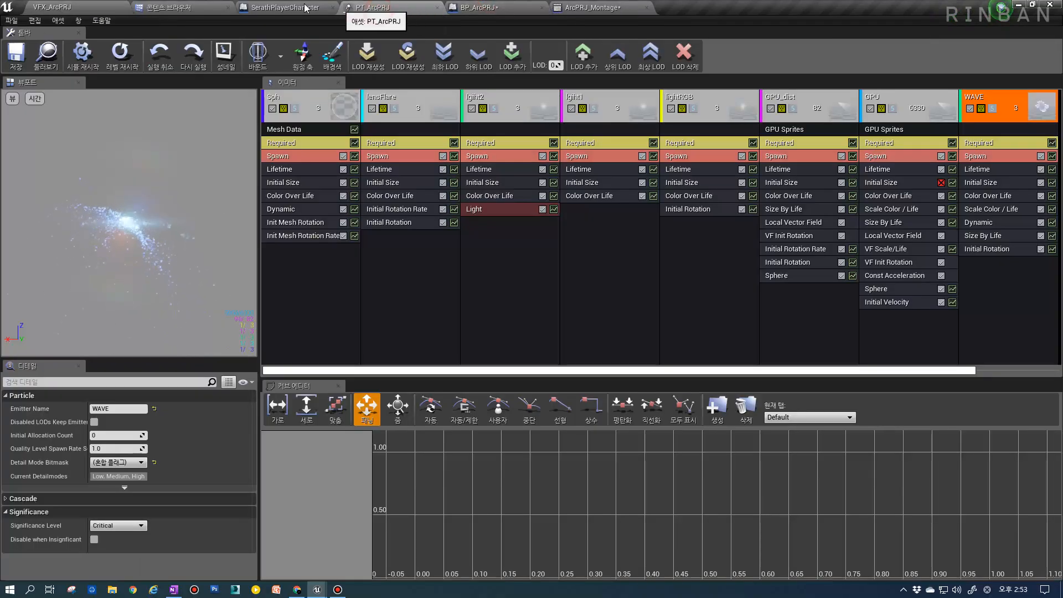
{"action": "left_click", "coordinate": [289, 5]}
{"action": "left_click", "coordinate": [609, 5]}
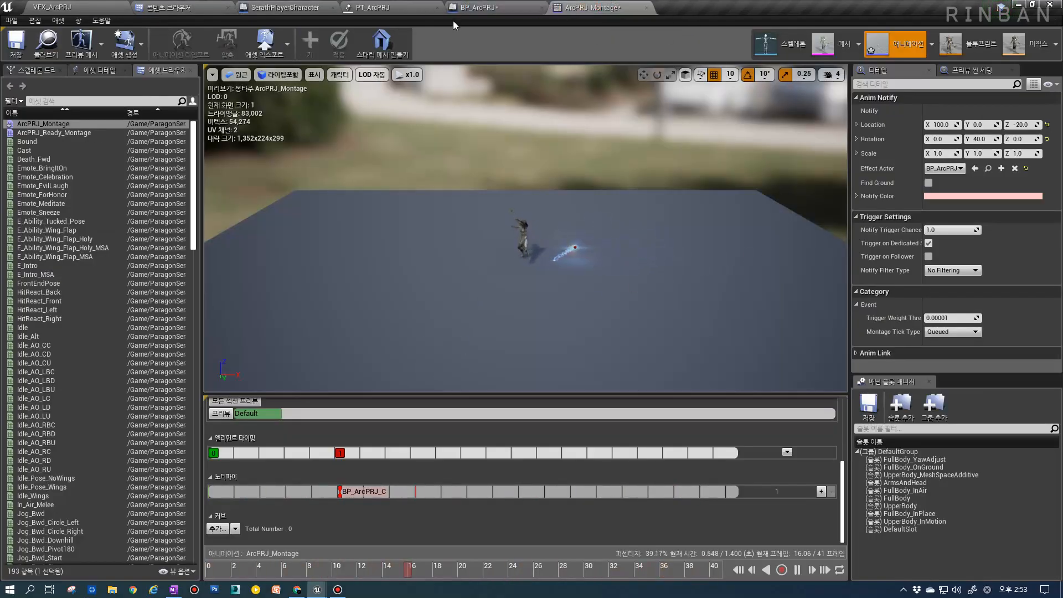
{"action": "left_click", "coordinate": [479, 7]}
{"action": "left_click", "coordinate": [48, 77]}
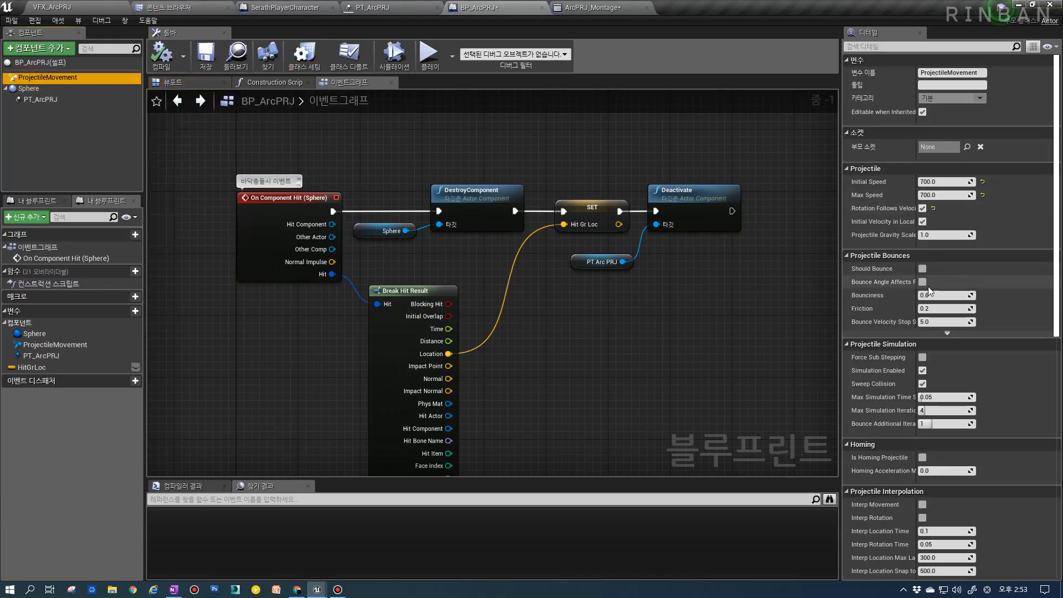
{"action": "left_click", "coordinate": [887, 235]}
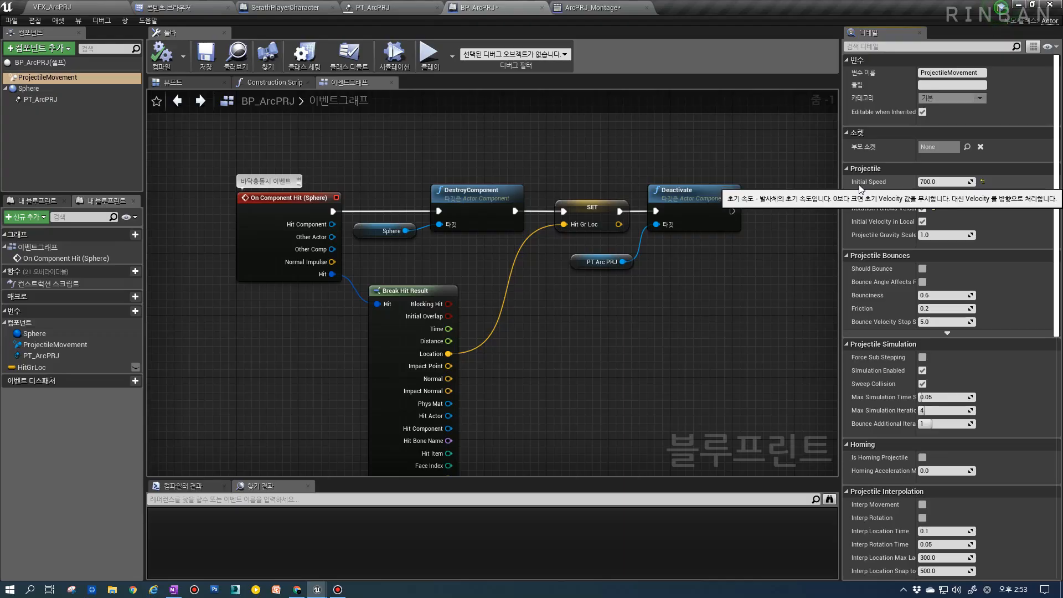
{"action": "left_click", "coordinate": [918, 256]}
{"action": "scroll", "coordinate": [918, 360], "scroll_direction": "down", "scroll_amount": 6}
{"action": "left_click", "coordinate": [893, 246]}
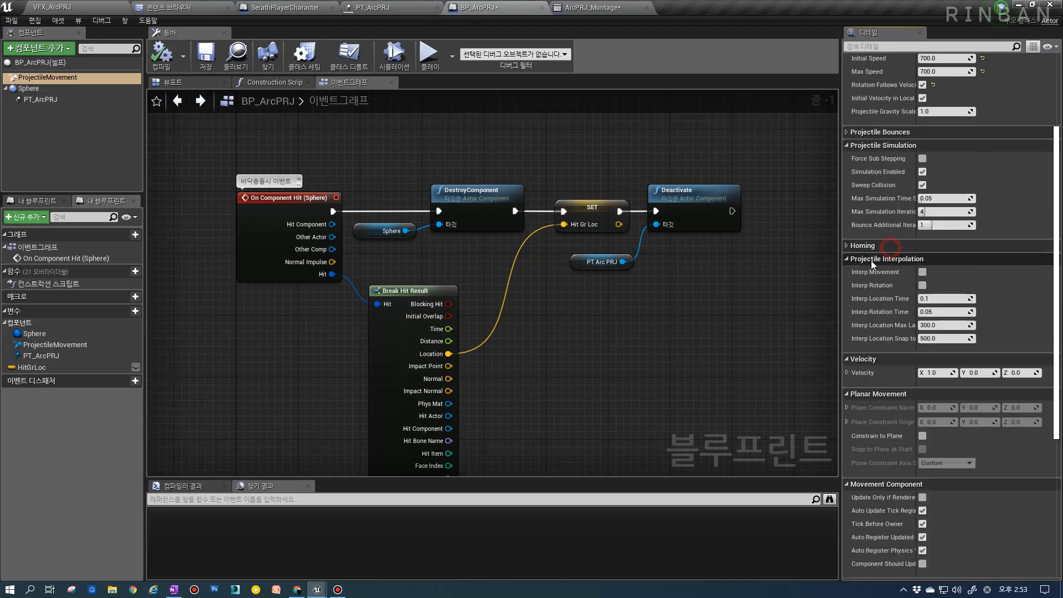
{"action": "left_click", "coordinate": [871, 258]}
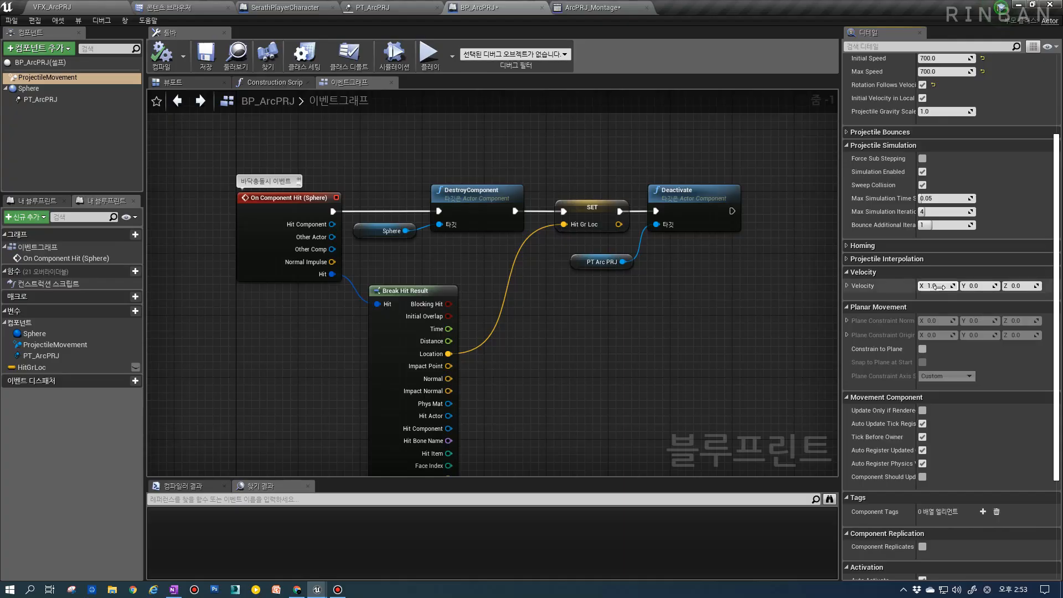
{"action": "scroll", "coordinate": [939, 268], "scroll_direction": "up", "scroll_amount": 4}
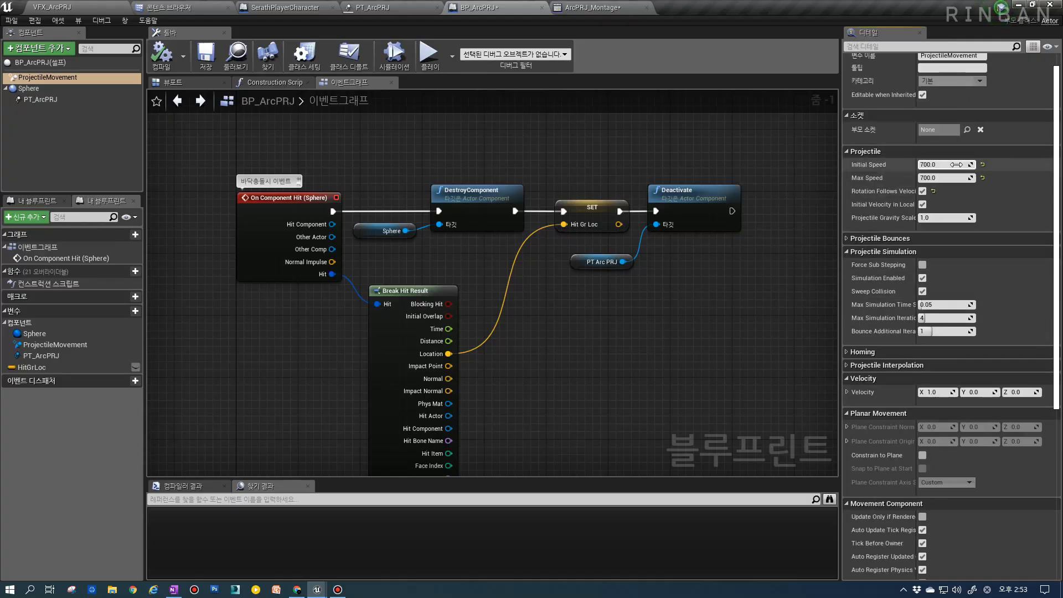
Examine the projectile in BP_ArcPRJ's viewport and its particle effect in the PT_ArcPRJ preview.
{"action": "left_click", "coordinate": [187, 83]}
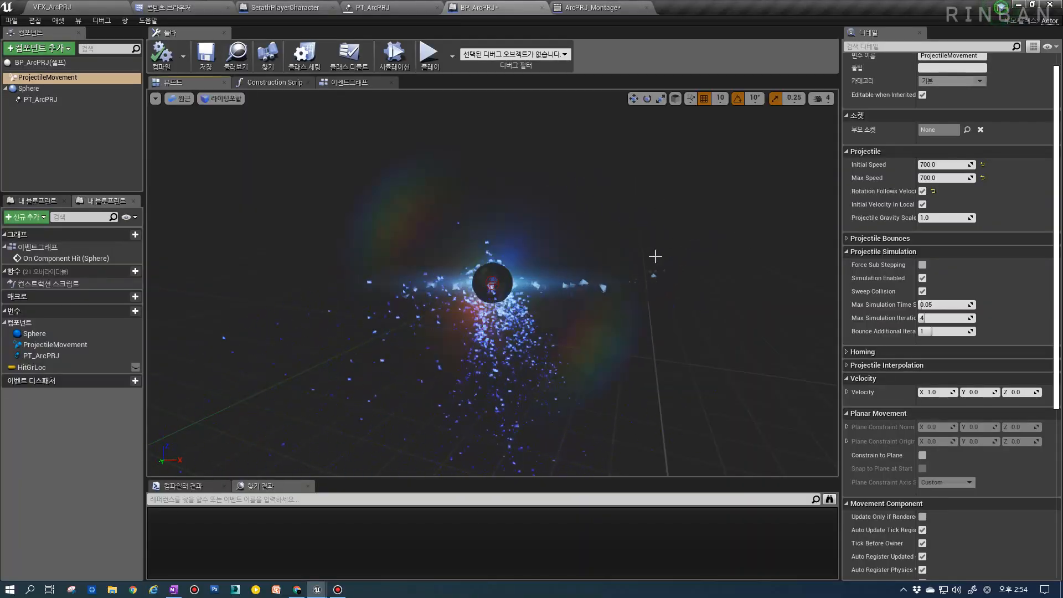
{"action": "left_click", "coordinate": [592, 7]}
{"action": "left_click", "coordinate": [487, 8]}
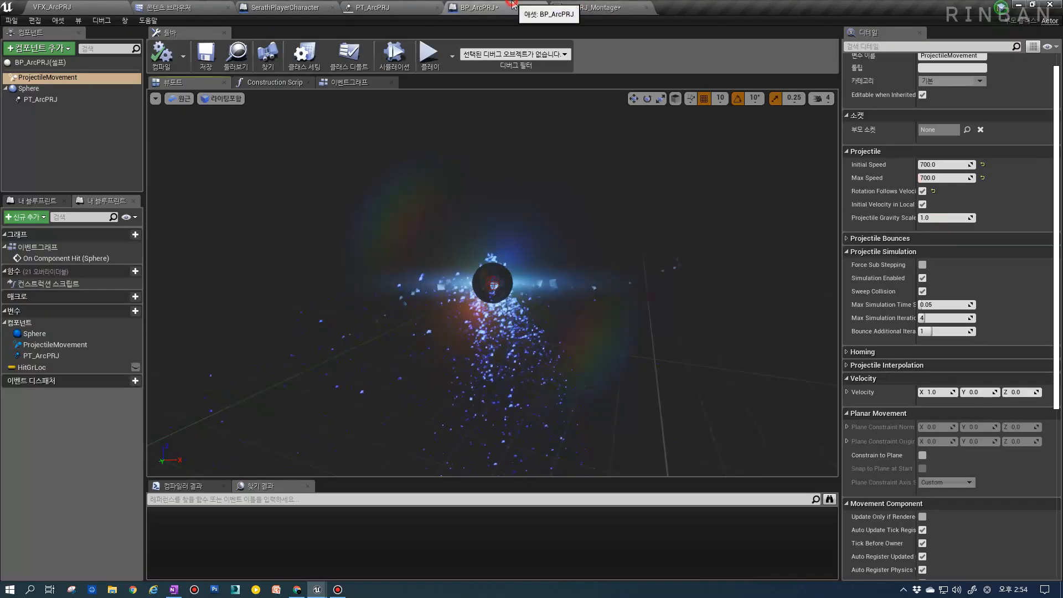
{"action": "left_click", "coordinate": [263, 7]}
{"action": "left_click", "coordinate": [377, 7]}
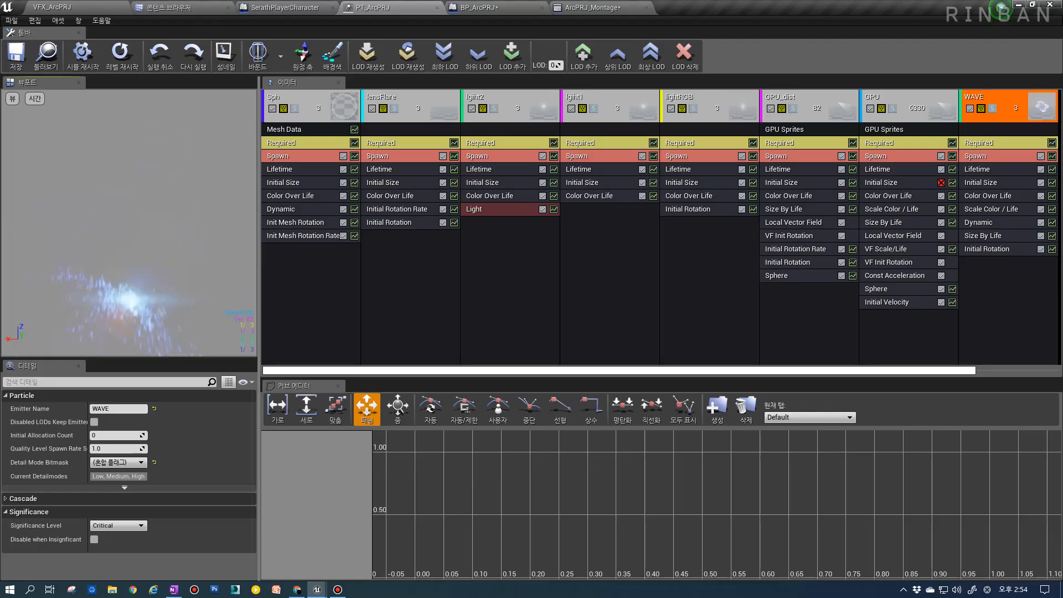
{"action": "left_click_drag", "start_coordinate": [193, 255], "coordinate": [246, 277]}
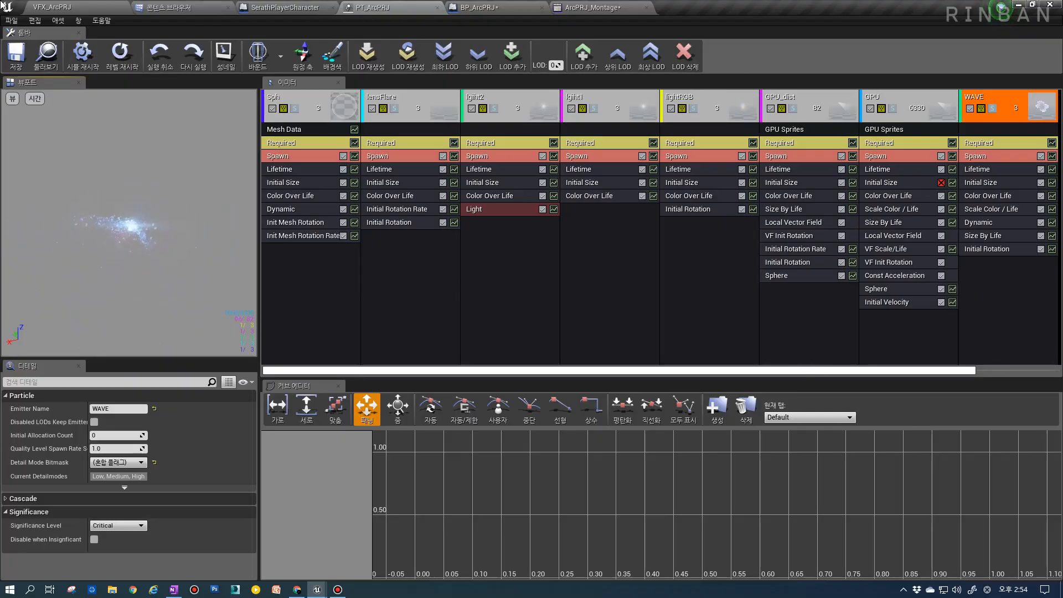
Return to BP_ArcPRJ's event graph, select the whole ground-hit node chain and compile the blueprint.
{"action": "left_click", "coordinate": [479, 7]}
{"action": "left_click", "coordinate": [349, 82]}
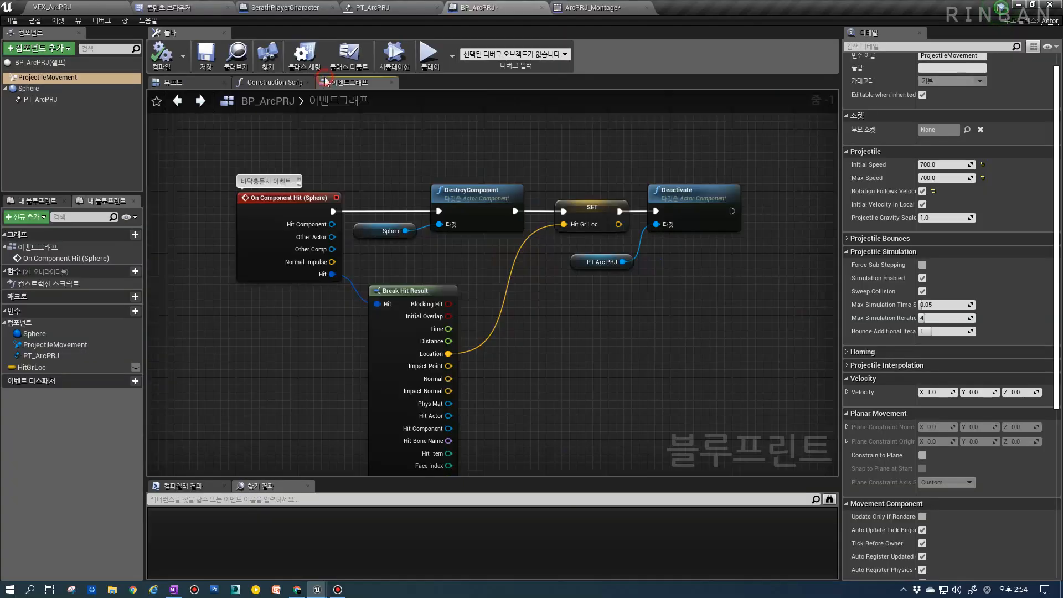
{"action": "scroll", "coordinate": [502, 231], "scroll_direction": "down", "scroll_amount": 2}
{"action": "left_click_drag", "start_coordinate": [260, 170], "coordinate": [685, 414]}
{"action": "left_click", "coordinate": [176, 52]}
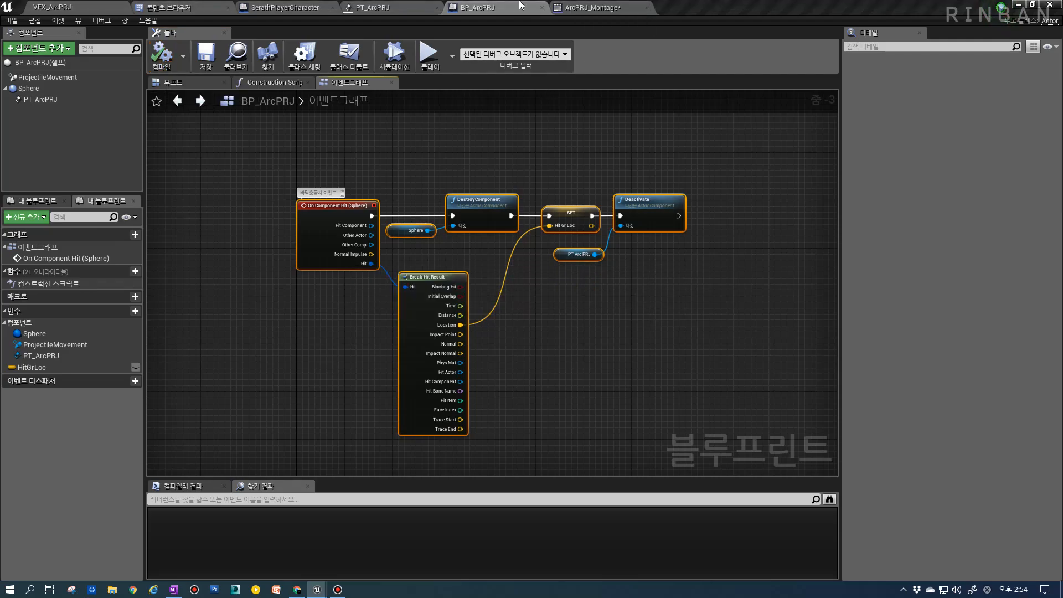
{"action": "left_click", "coordinate": [592, 7]}
{"action": "left_click", "coordinate": [372, 7]}
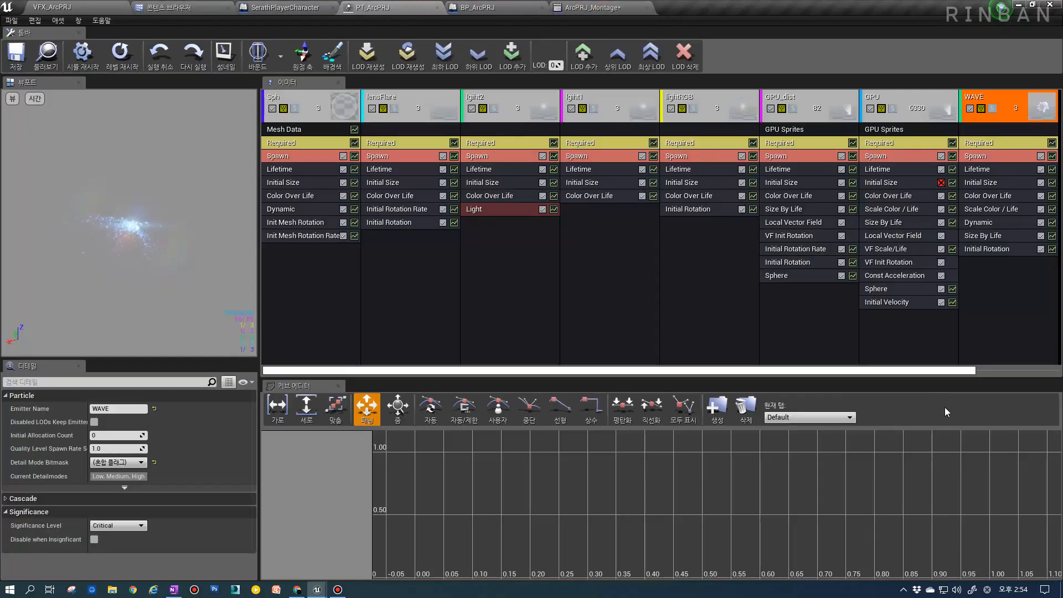
{"action": "left_click", "coordinate": [1015, 369]}
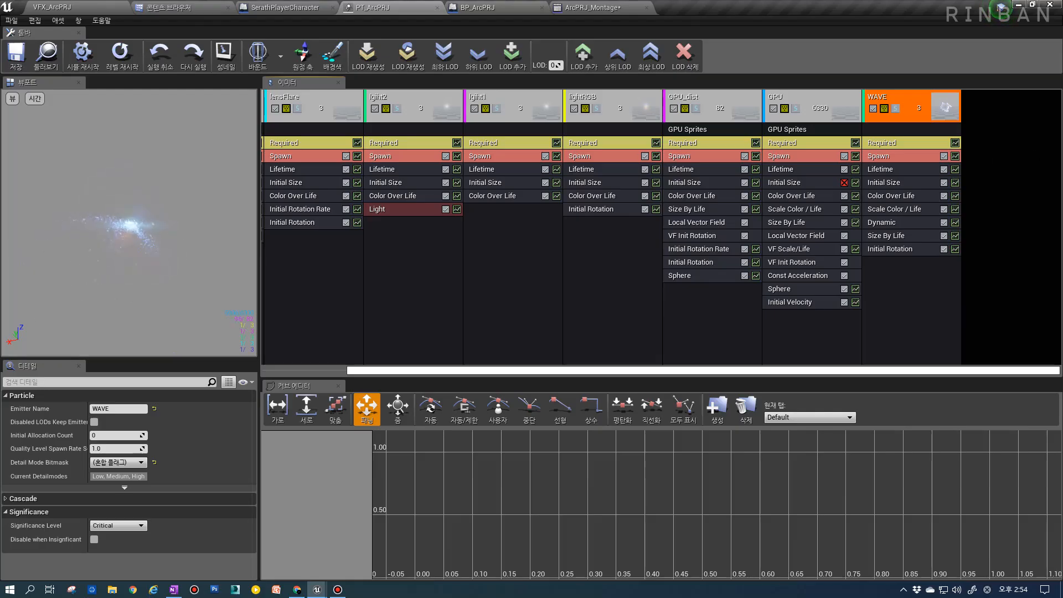
{"action": "left_click", "coordinate": [303, 223]}
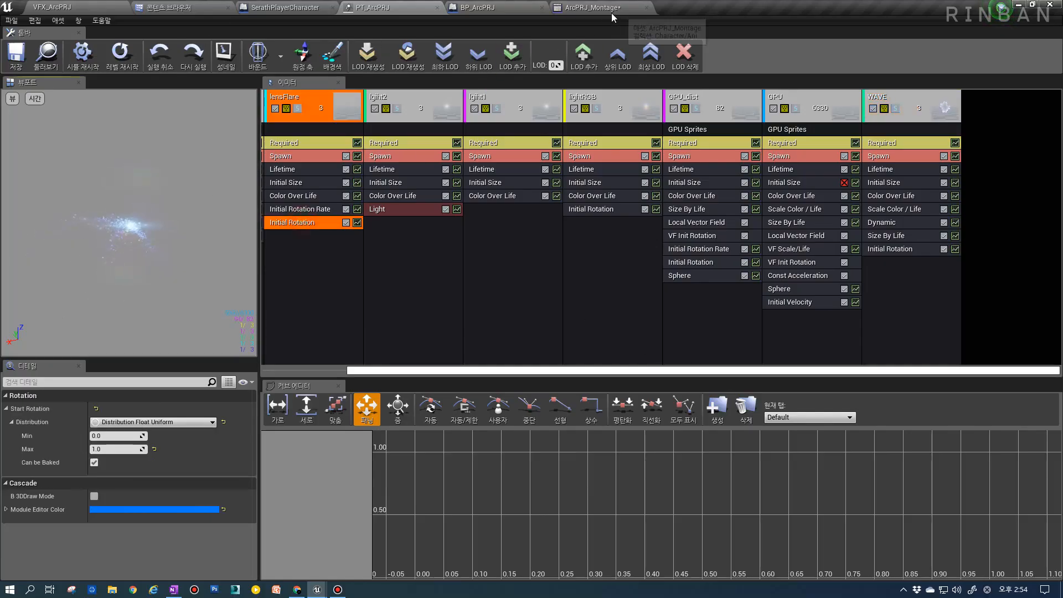
In the 3_2ArcPRJ Material folder, create a material named MT_ArcPRJTrail and open it.
{"action": "left_click", "coordinate": [46, 54]}
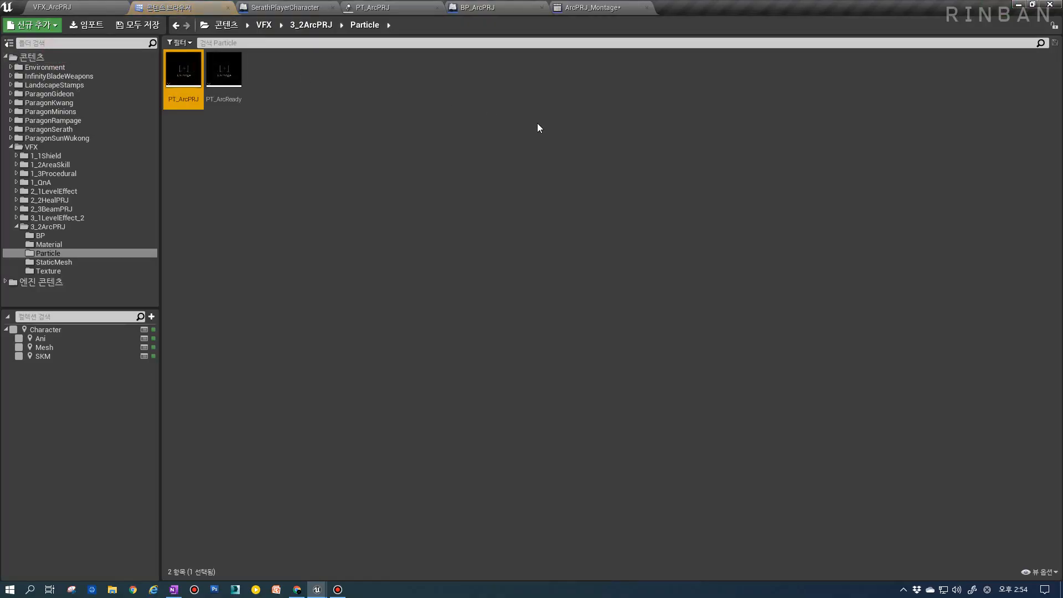
{"action": "left_click", "coordinate": [50, 244]}
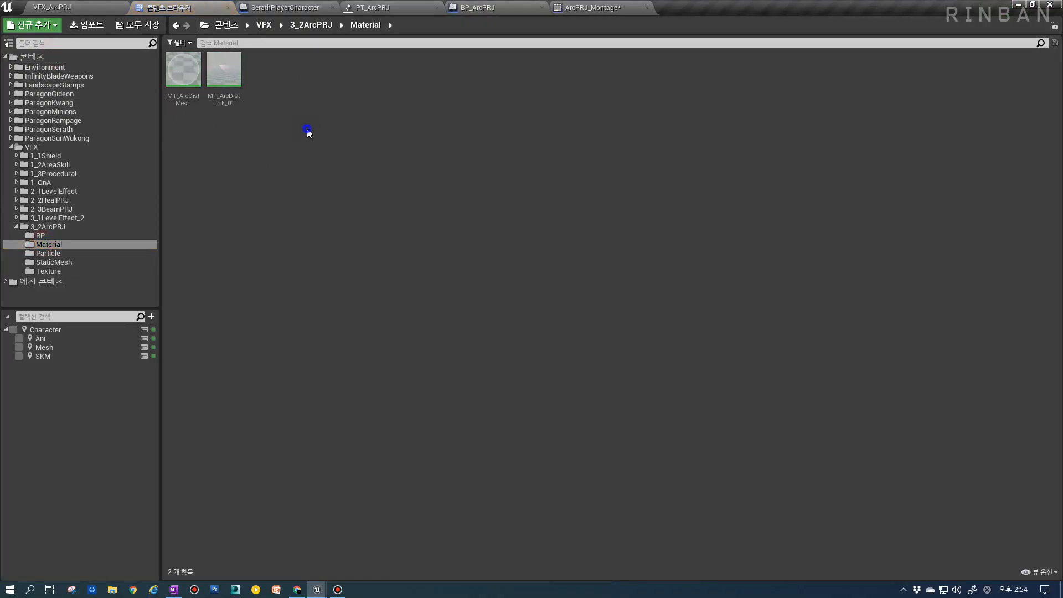
{"action": "right_click", "coordinate": [308, 131]}
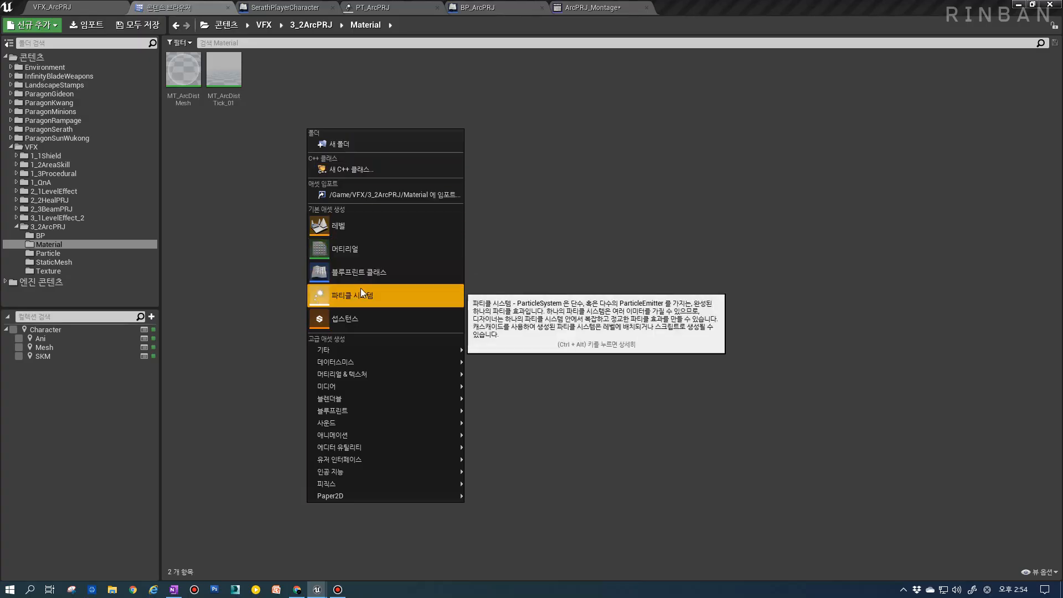
{"action": "left_click", "coordinate": [382, 256]}
{"action": "type", "text": "ㅡ"}
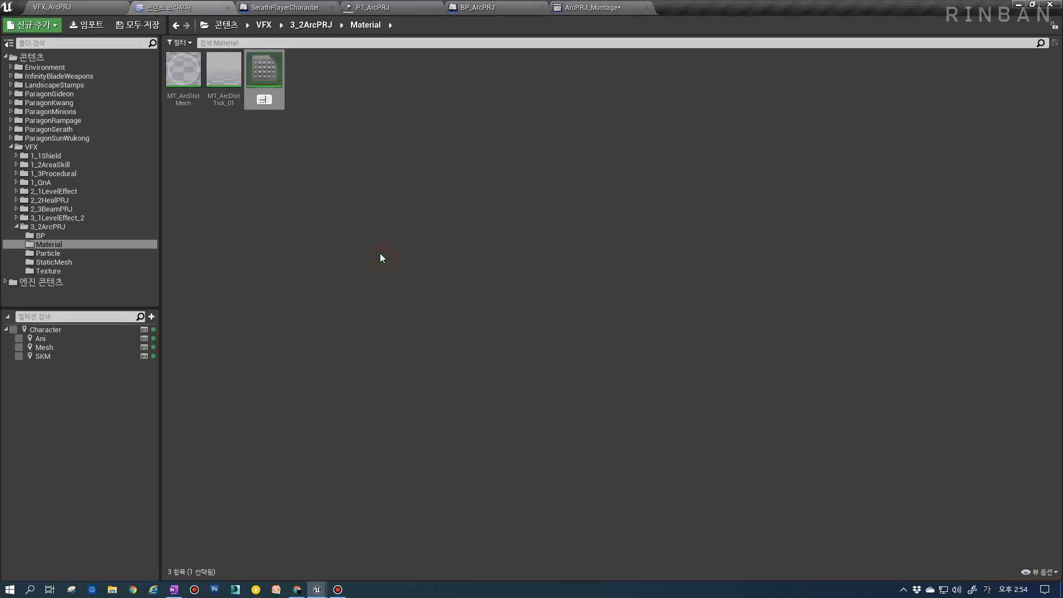
{"action": "key", "text": "BackSpace"}
{"action": "key", "text": "Hangul"}
{"action": "type", "text": "MY"}
{"action": "key", "text": "BackSpace"}
{"action": "key", "text": "BackSpace"}
{"action": "type", "text": "PRJTrail"}
{"action": "key", "text": "Return"}
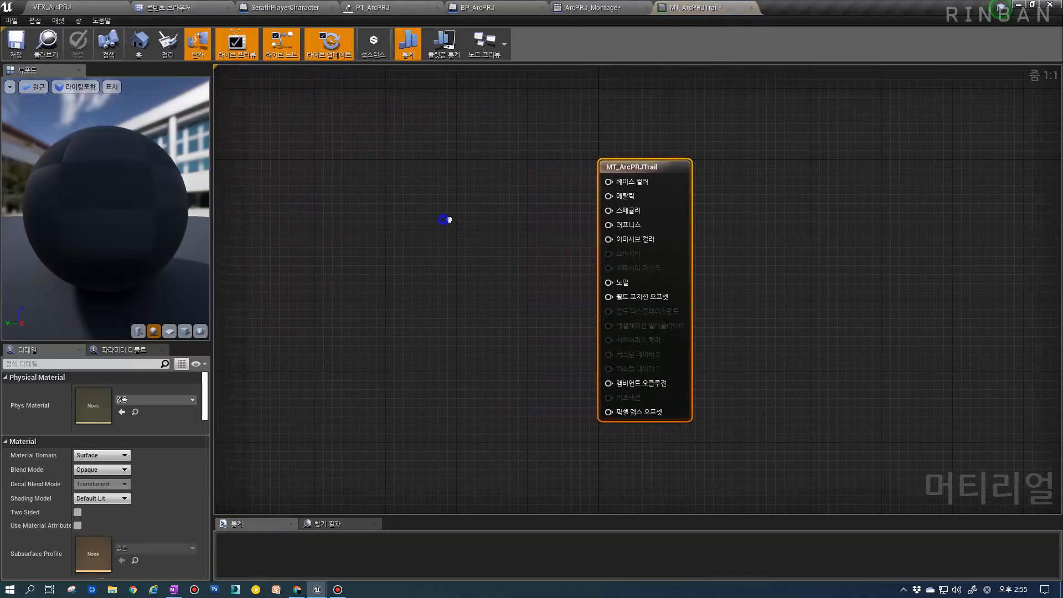
Set the MT_ArcPRJTrail material to Translucent blend mode, Unlit shading model and Two Sided.
{"action": "right_click_drag", "start_coordinate": [444, 220], "coordinate": [565, 229]}
{"action": "left_click", "coordinate": [333, 399]}
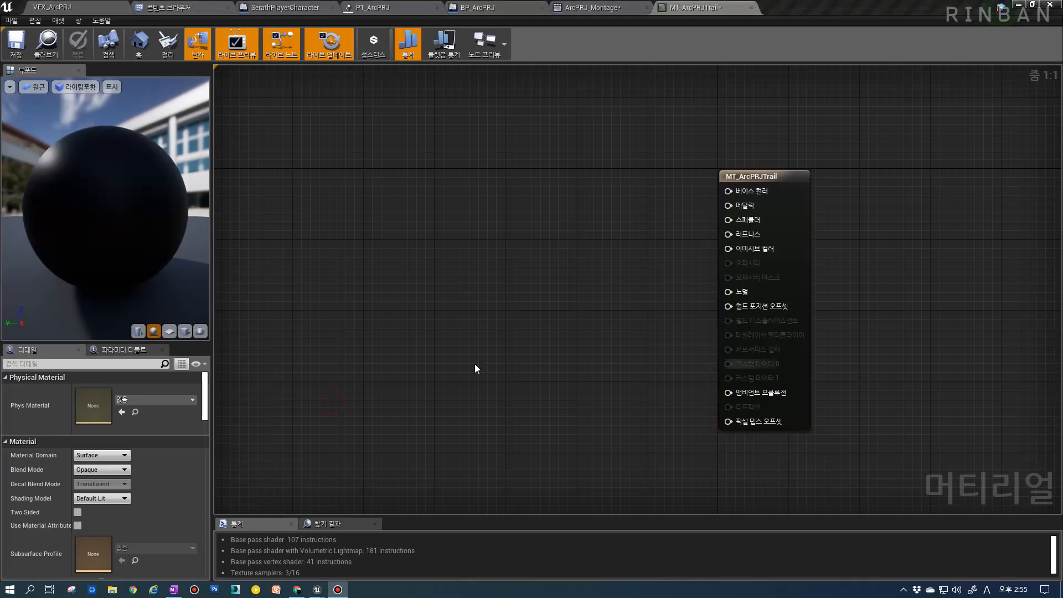
{"action": "left_click", "coordinate": [427, 366]}
{"action": "left_click", "coordinate": [104, 471]}
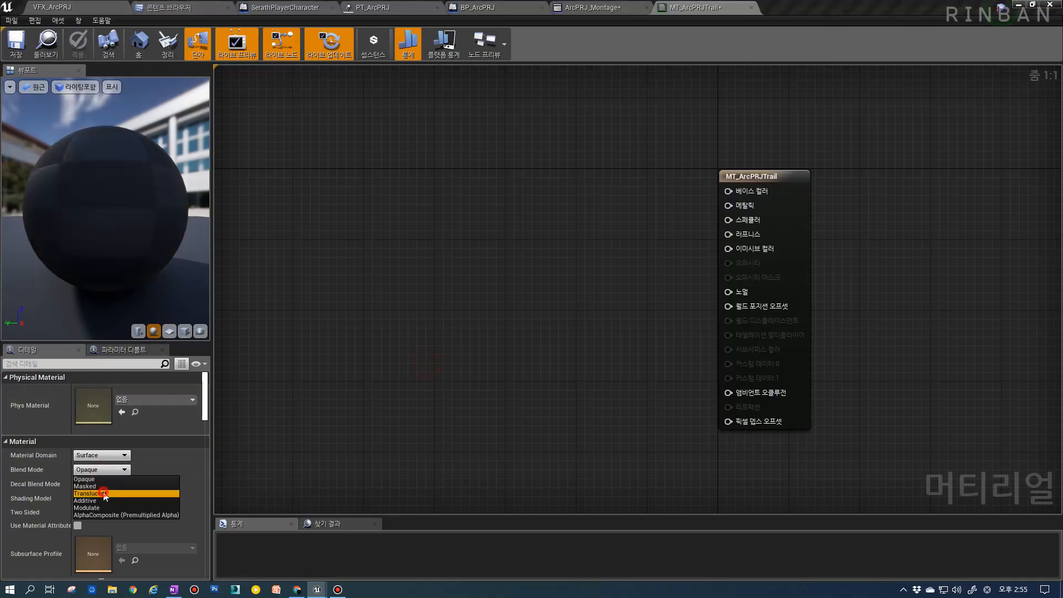
{"action": "left_click", "coordinate": [91, 493]}
{"action": "left_click", "coordinate": [100, 499]}
{"action": "left_click", "coordinate": [94, 505]}
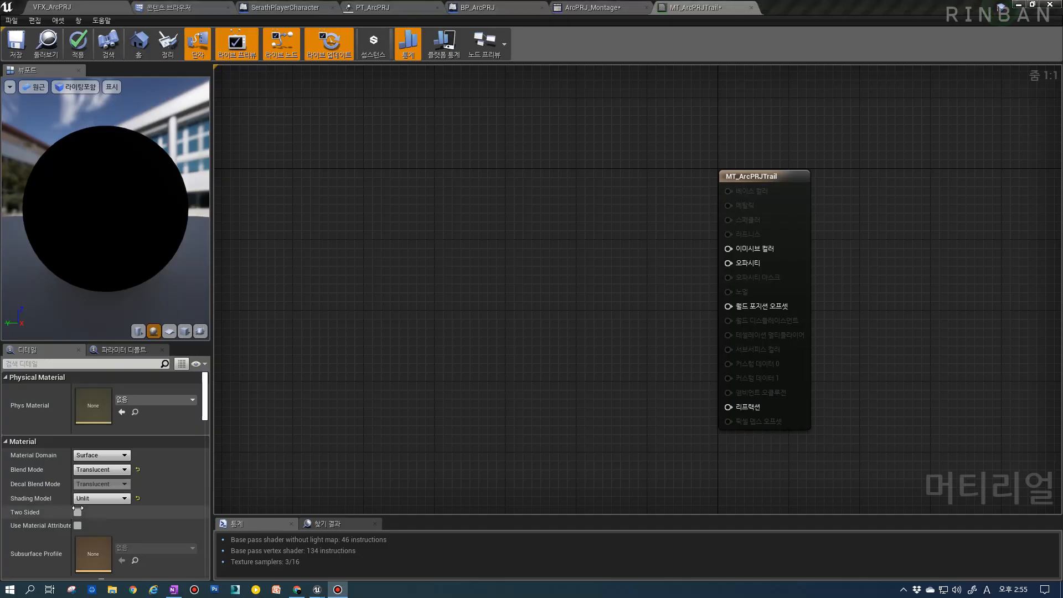
{"action": "left_click", "coordinate": [78, 512]}
{"action": "mouse_move", "coordinate": [496, 404]}
{"action": "right_mouse_down"}
{"action": "mouse_move", "coordinate": [482, 316]}
{"action": "mouse_move", "coordinate": [474, 327]}
{"action": "mouse_move", "coordinate": [526, 302]}
{"action": "right_mouse_up"}
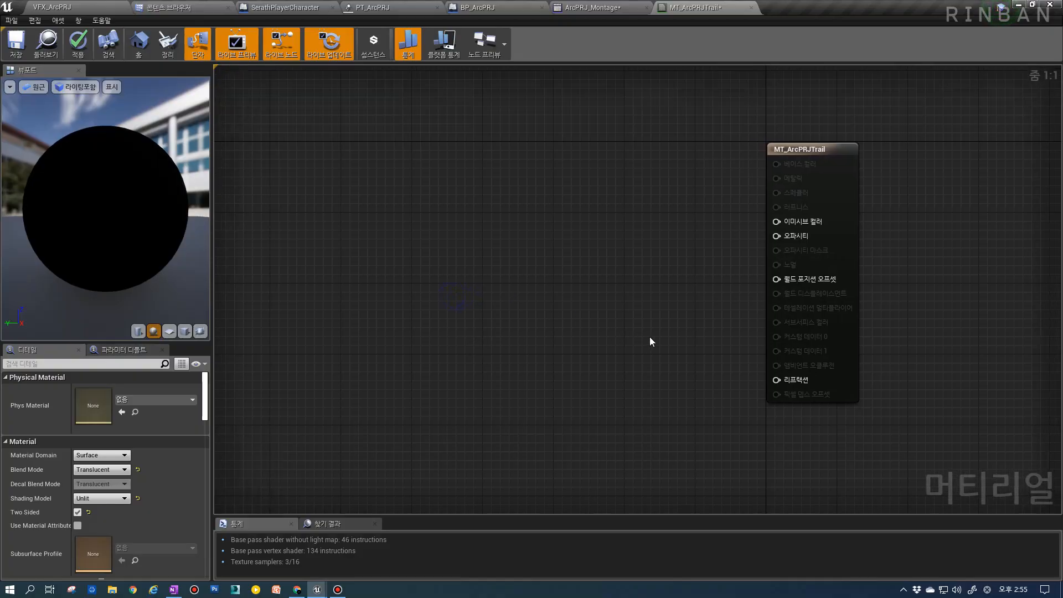
Save the MT_ArcPRJTrail material.
{"action": "right_click_drag", "start_coordinate": [650, 337], "coordinate": [750, 352]}
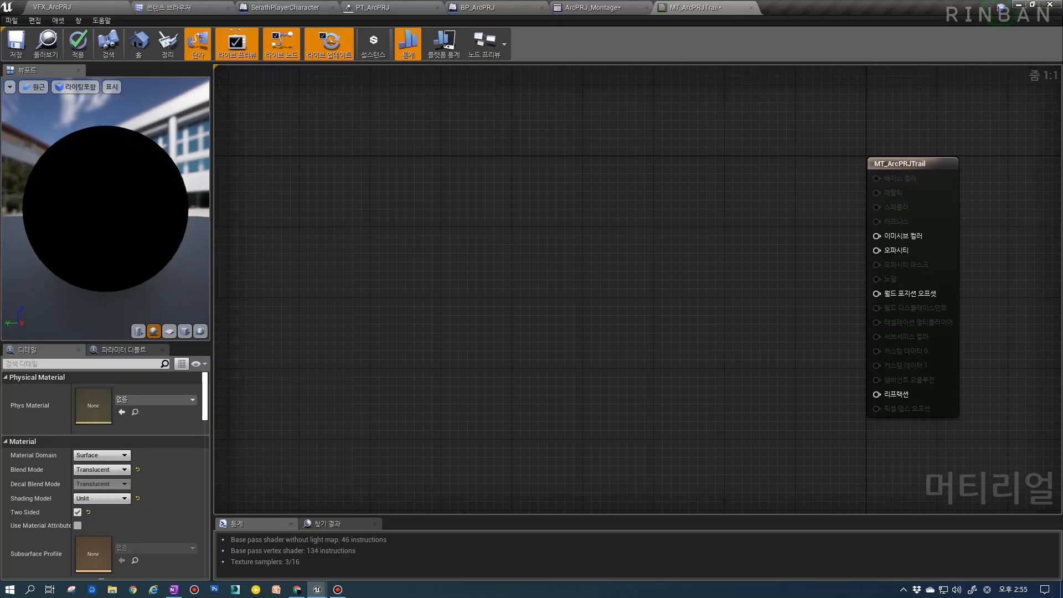
{"action": "right_click_drag", "start_coordinate": [650, 235], "coordinate": [593, 247]}
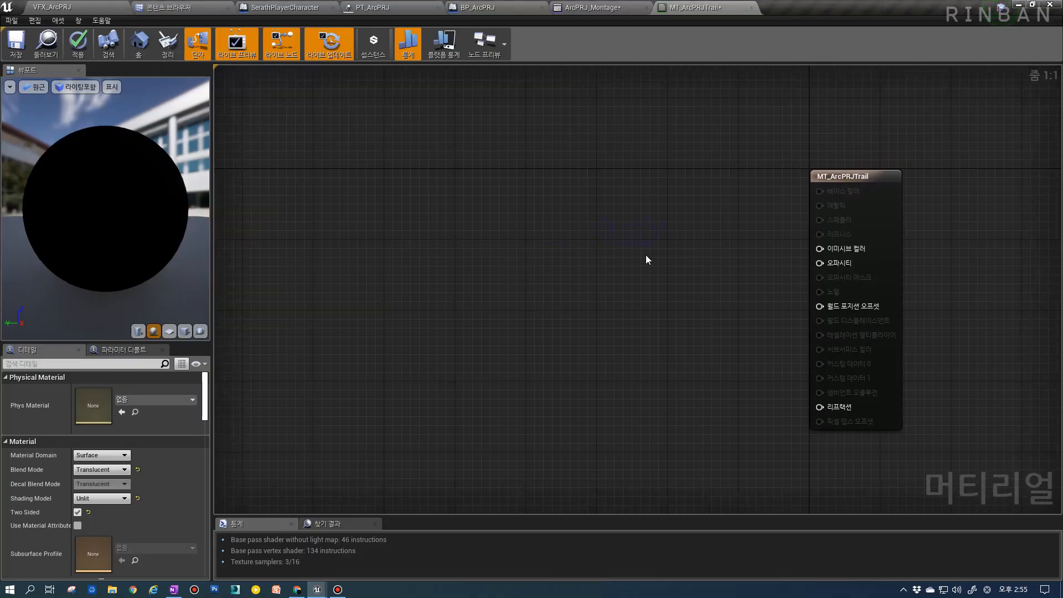
{"action": "left_click", "coordinate": [15, 43]}
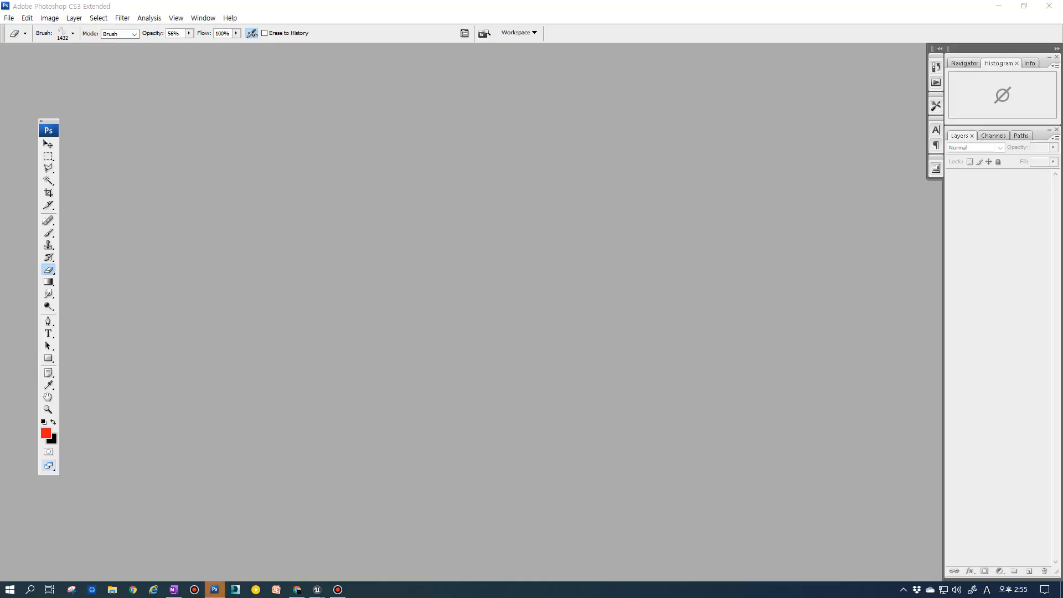
Switch to Photoshop and create a 512 × 512 pixel RGB document with a white background, then reposition its window.
{"action": "double_click", "coordinate": [503, 264]}
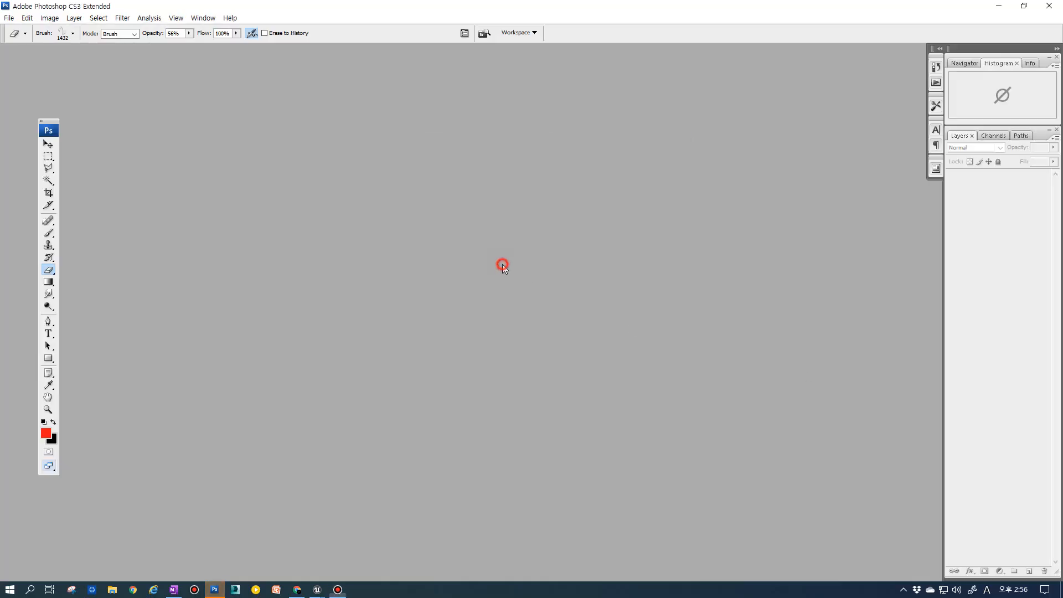
{"action": "double_click", "coordinate": [467, 238]}
{"action": "key", "text": "ctrl+n"}
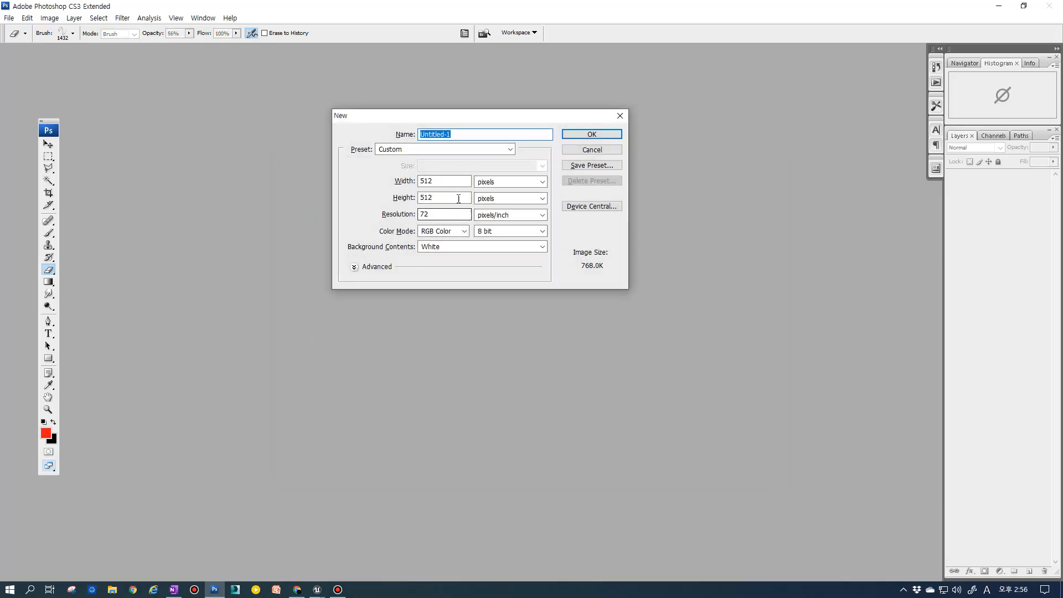
{"action": "left_click", "coordinate": [593, 135]}
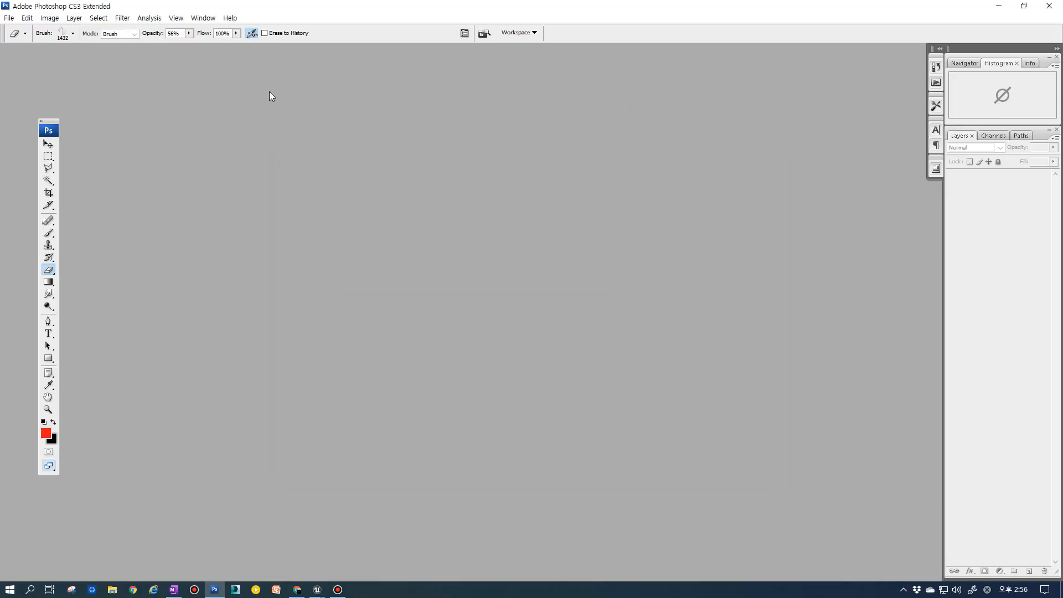
{"action": "left_click_drag", "start_coordinate": [214, 58], "coordinate": [345, 116]}
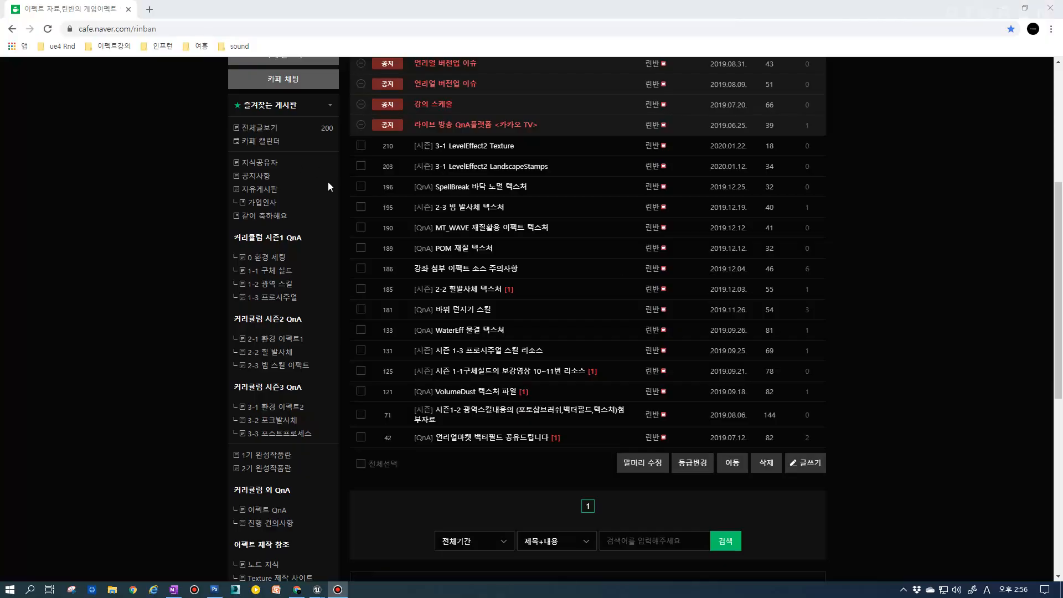
In the browser, look up the cafe post with the season 1-2 brush, vector field and texture attachments, then return to Photoshop.
{"action": "left_click", "coordinate": [139, 224]}
{"action": "scroll", "coordinate": [138, 215], "scroll_direction": "down", "scroll_amount": 9}
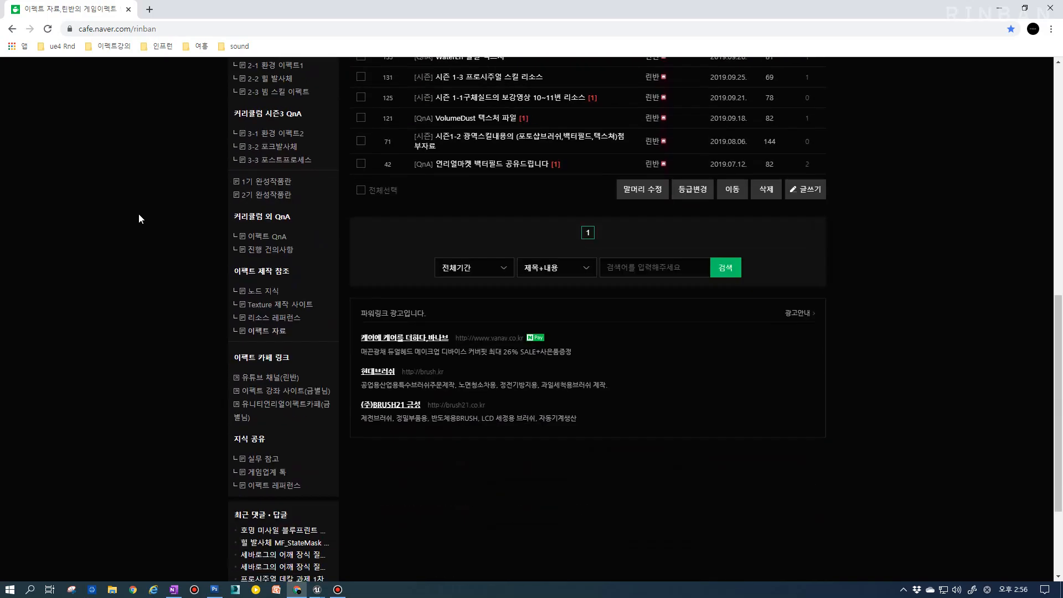
{"action": "scroll", "coordinate": [429, 281], "scroll_direction": "up", "scroll_amount": 4}
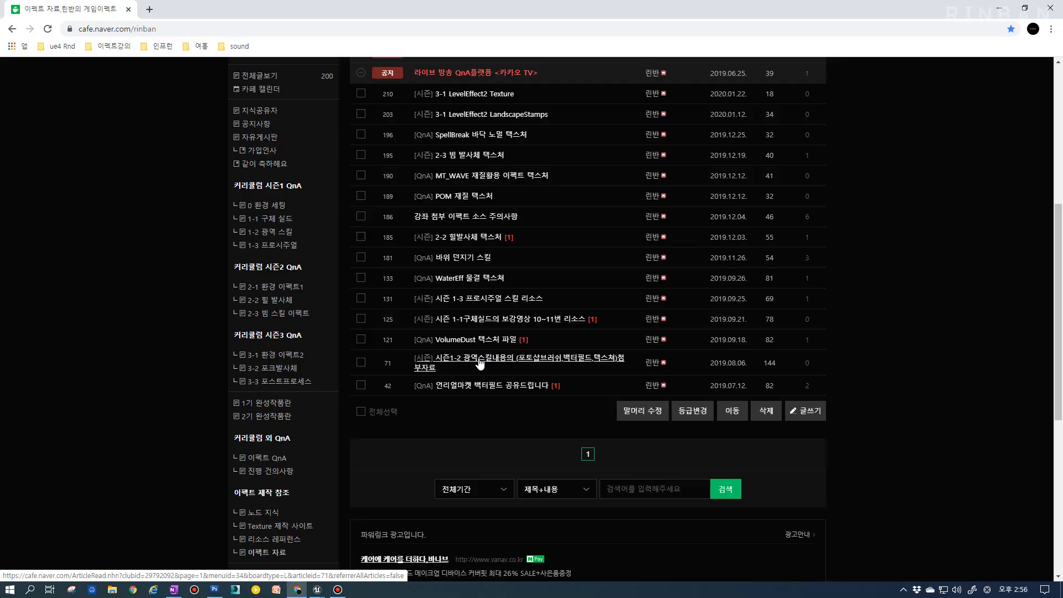
{"action": "left_click", "coordinate": [545, 360]}
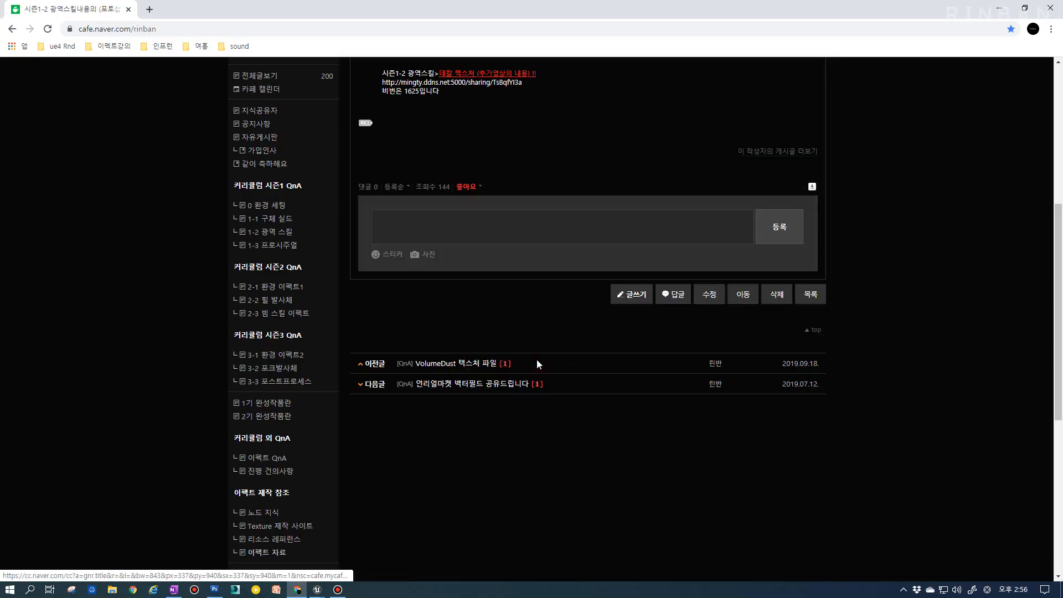
{"action": "scroll", "coordinate": [515, 310], "scroll_direction": "up", "scroll_amount": 2}
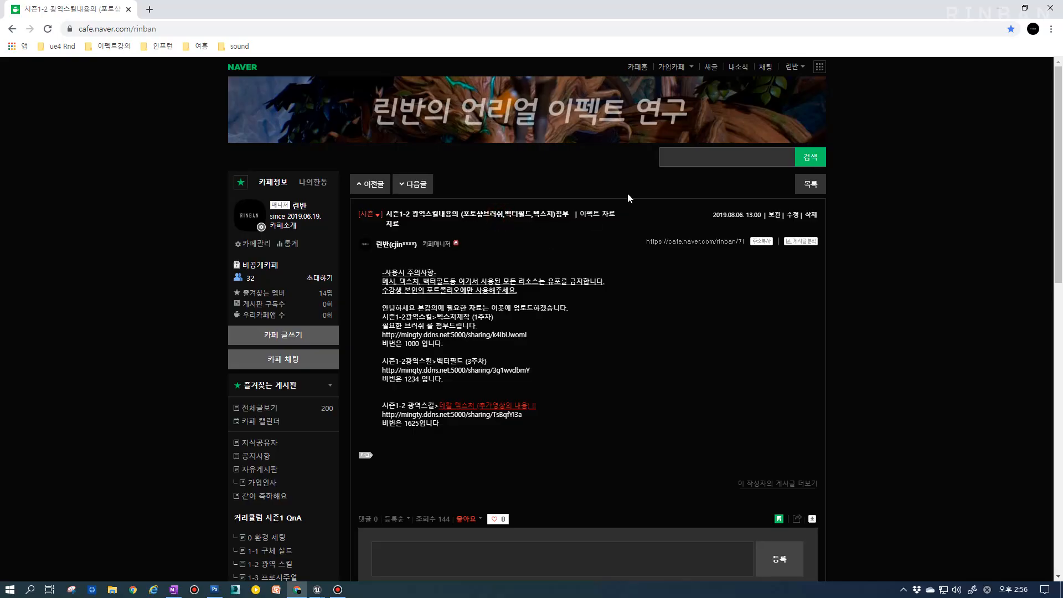
{"action": "left_click", "coordinate": [1003, 7]}
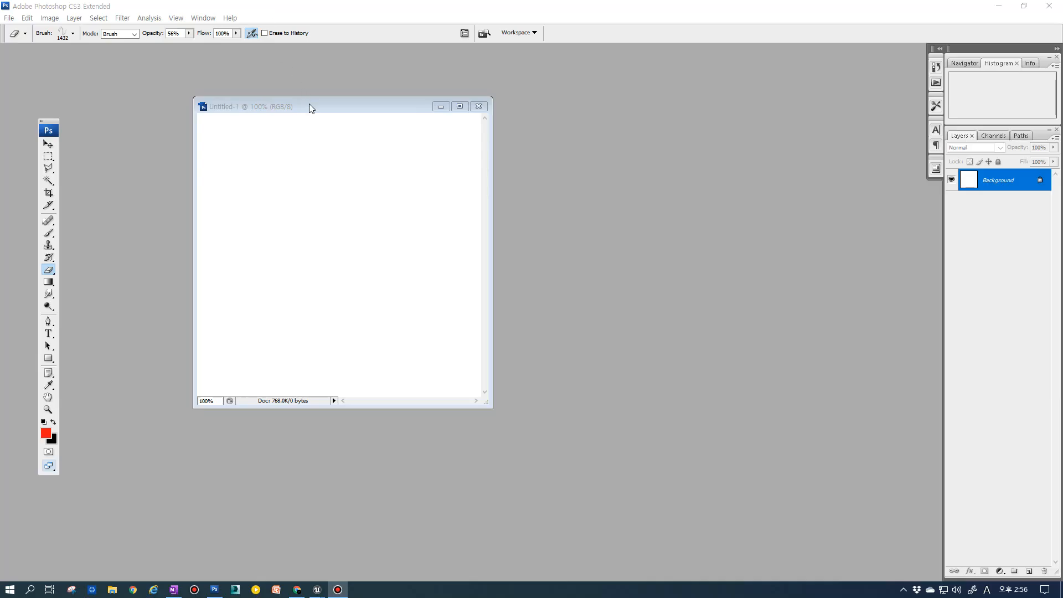
Load the Revnart_Smoke brush set and enlarge the Brushes panel to fit the full brush list.
{"action": "left_click_drag", "start_coordinate": [309, 107], "coordinate": [339, 113]}
{"action": "key", "text": "F5"}
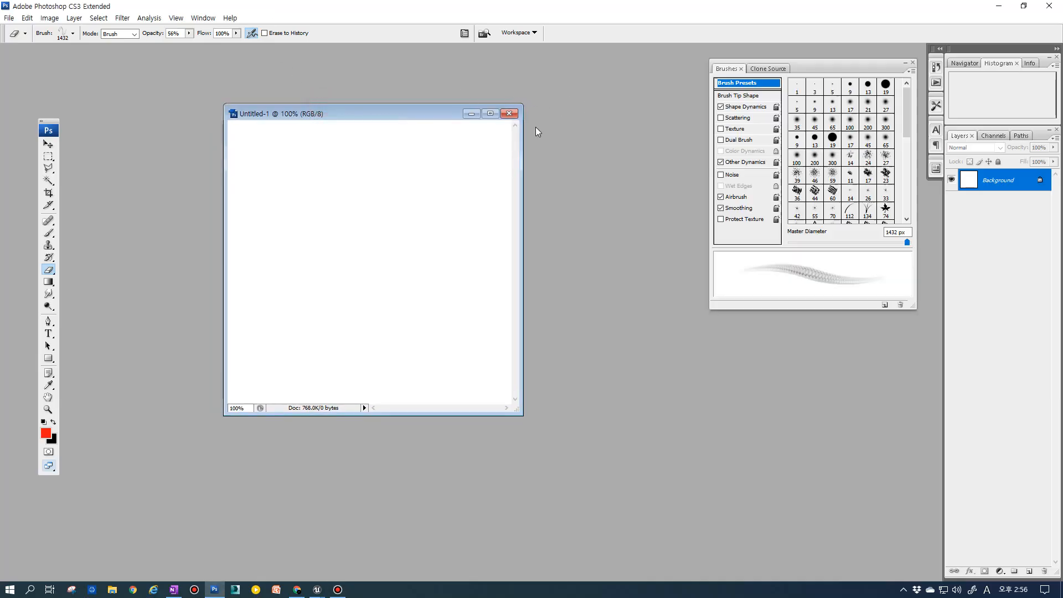
{"action": "left_click_drag", "start_coordinate": [806, 66], "coordinate": [724, 72]}
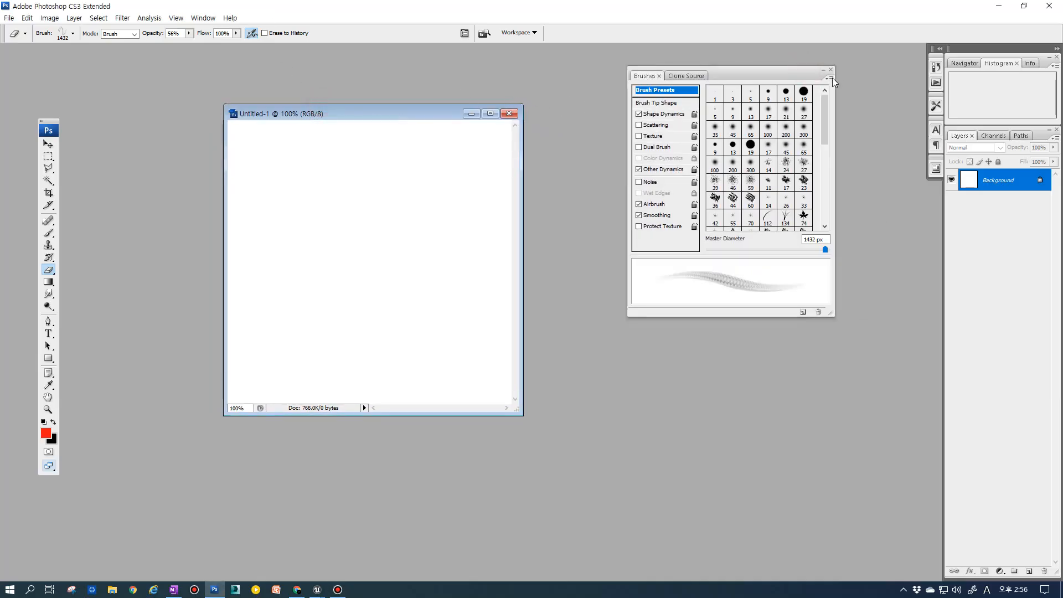
{"action": "left_click", "coordinate": [831, 78]}
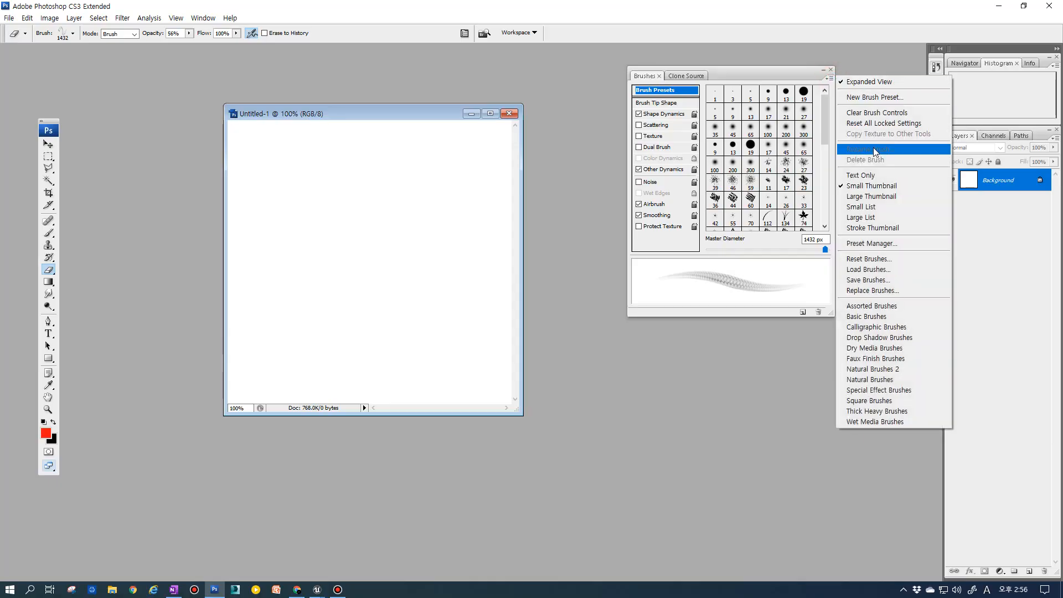
{"action": "left_click", "coordinate": [846, 270]}
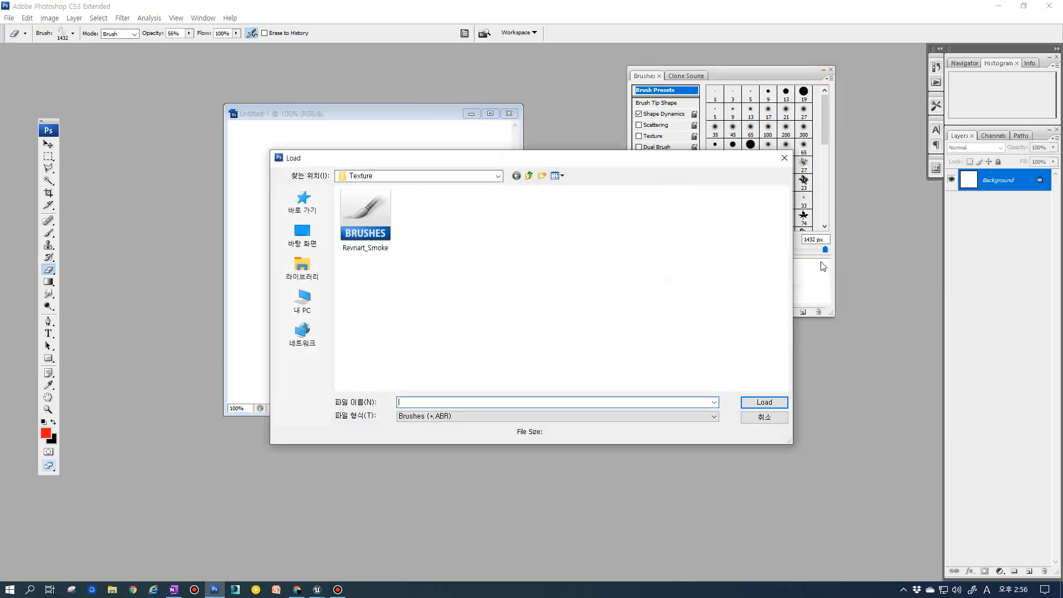
{"action": "left_click", "coordinate": [362, 233]}
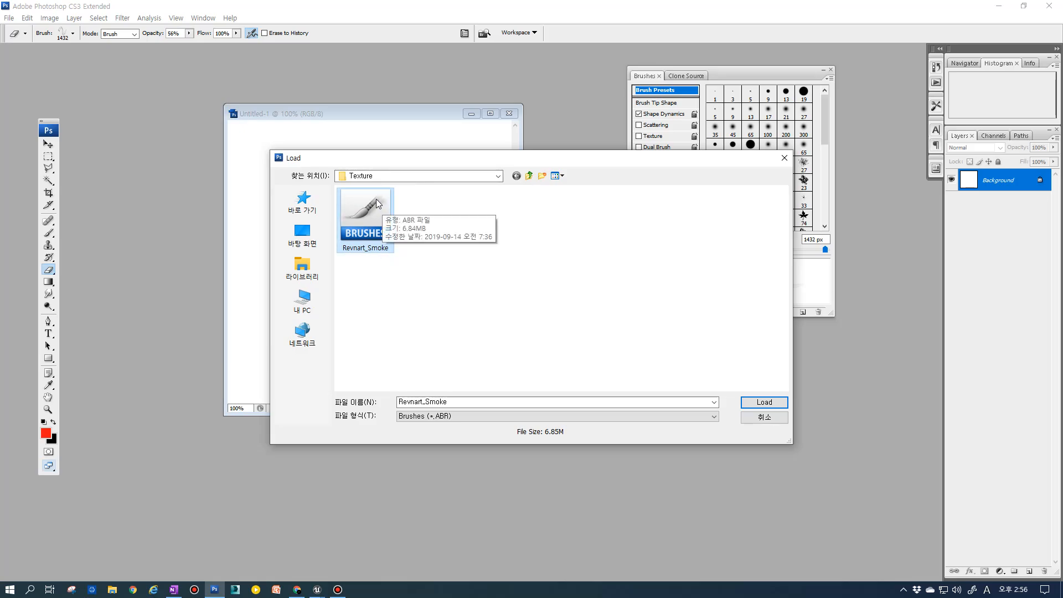
{"action": "double_click", "coordinate": [370, 211]}
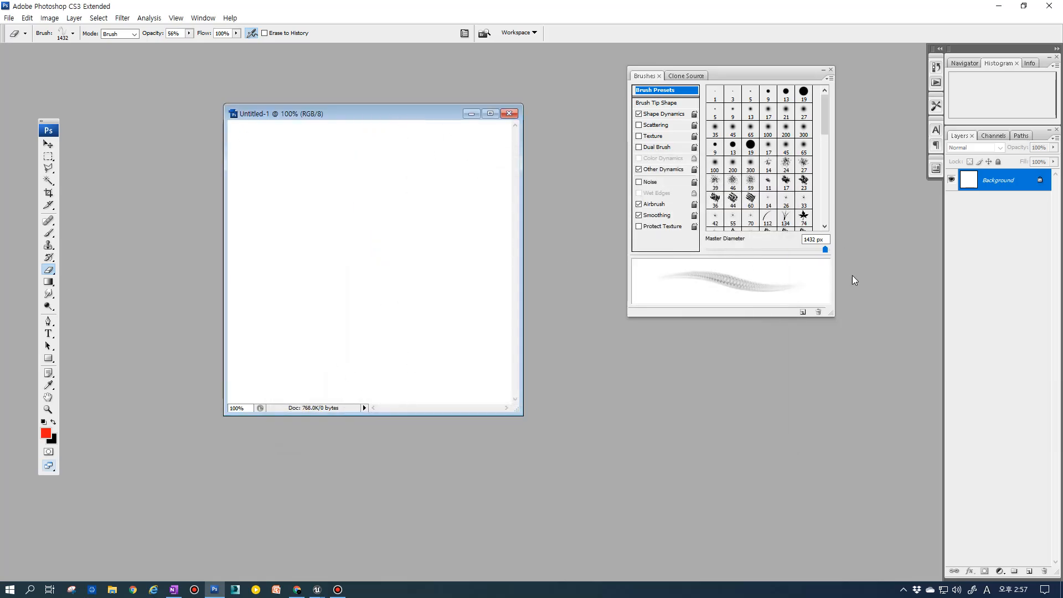
{"action": "mouse_move", "coordinate": [835, 320]}
{"action": "left_mouse_down"}
{"action": "mouse_move", "coordinate": [878, 370]}
{"action": "mouse_move", "coordinate": [921, 465]}
{"action": "left_mouse_up"}
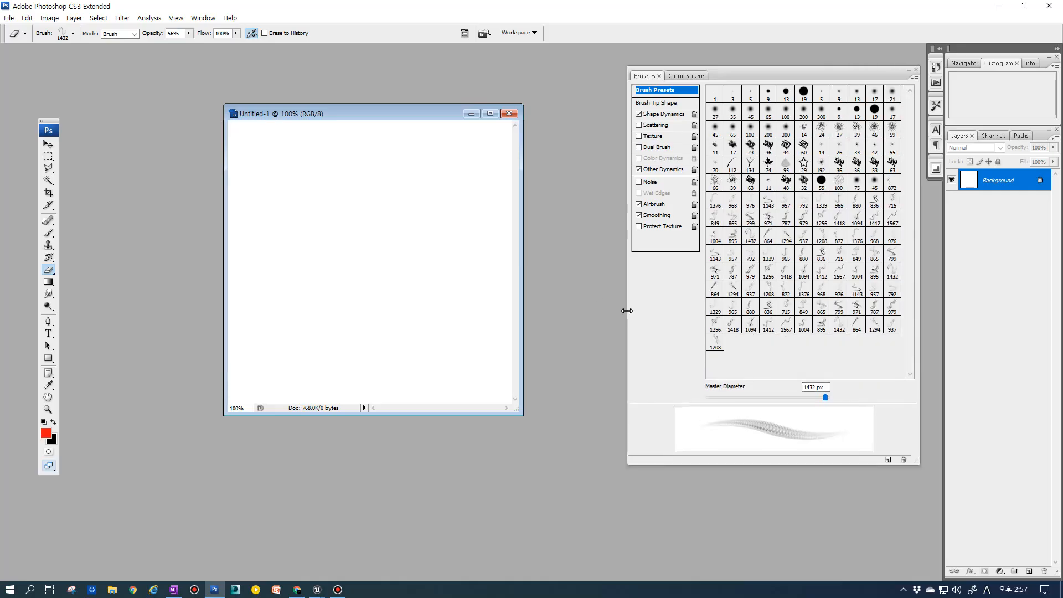
{"action": "left_click_drag", "start_coordinate": [586, 313], "coordinate": [556, 311]}
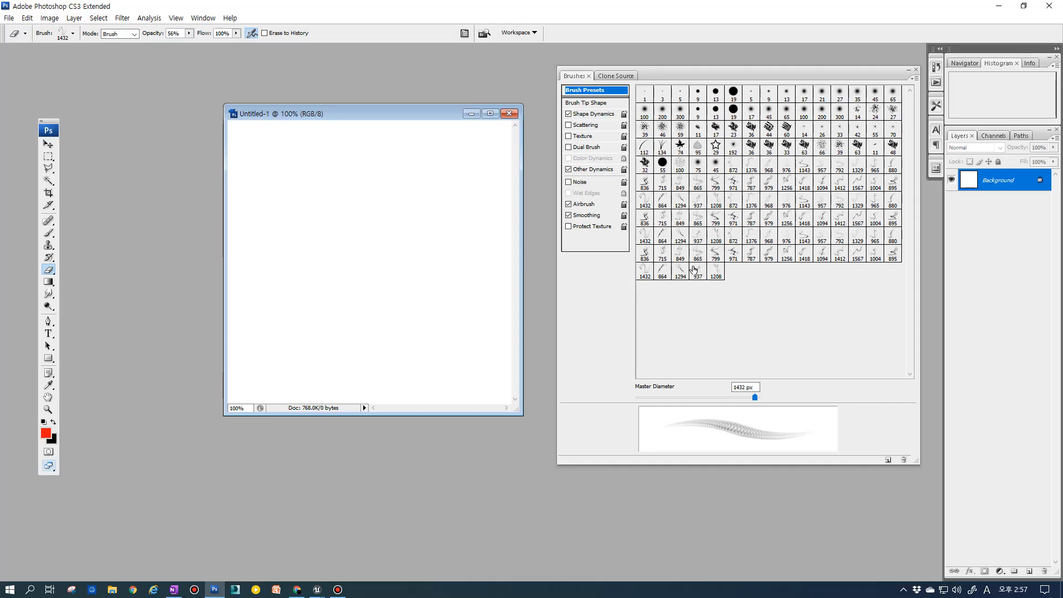
Compare several of the loaded smoke brush tips and select the 849 px smoke brush preset.
{"action": "left_click", "coordinate": [698, 257]}
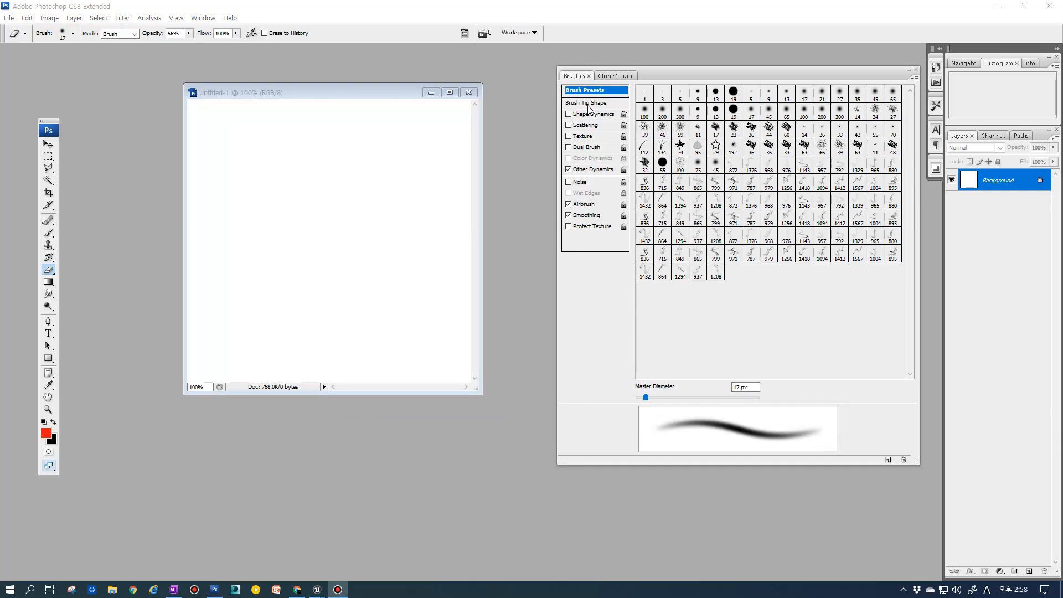
{"action": "left_click", "coordinate": [589, 108]}
{"action": "left_click", "coordinate": [589, 105]}
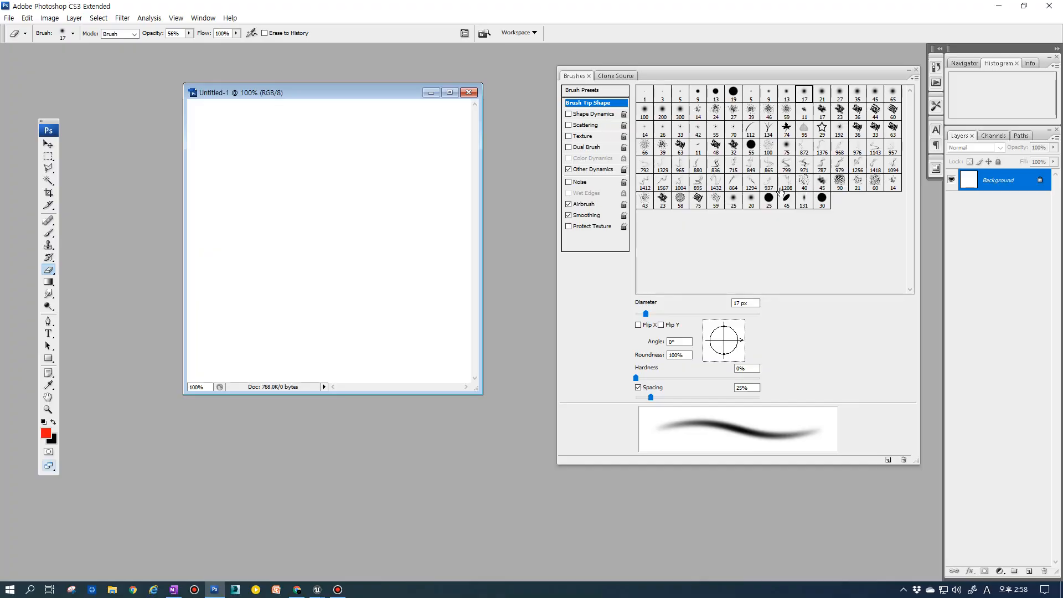
{"action": "left_click", "coordinate": [715, 185]}
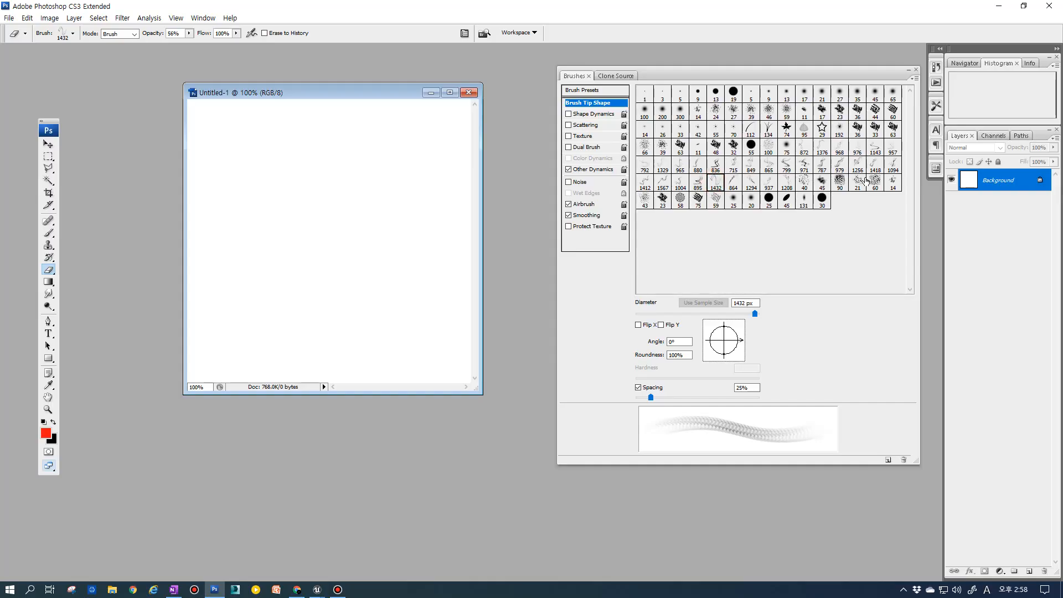
{"action": "left_click", "coordinate": [679, 179]}
{"action": "left_click", "coordinate": [664, 167]}
{"action": "left_click", "coordinate": [694, 166]}
{"action": "left_click", "coordinate": [751, 165]}
{"action": "left_click", "coordinate": [793, 168]}
{"action": "left_click", "coordinate": [705, 176]}
{"action": "left_click", "coordinate": [737, 195]}
{"action": "left_click", "coordinate": [723, 183]}
{"action": "left_click", "coordinate": [699, 184]}
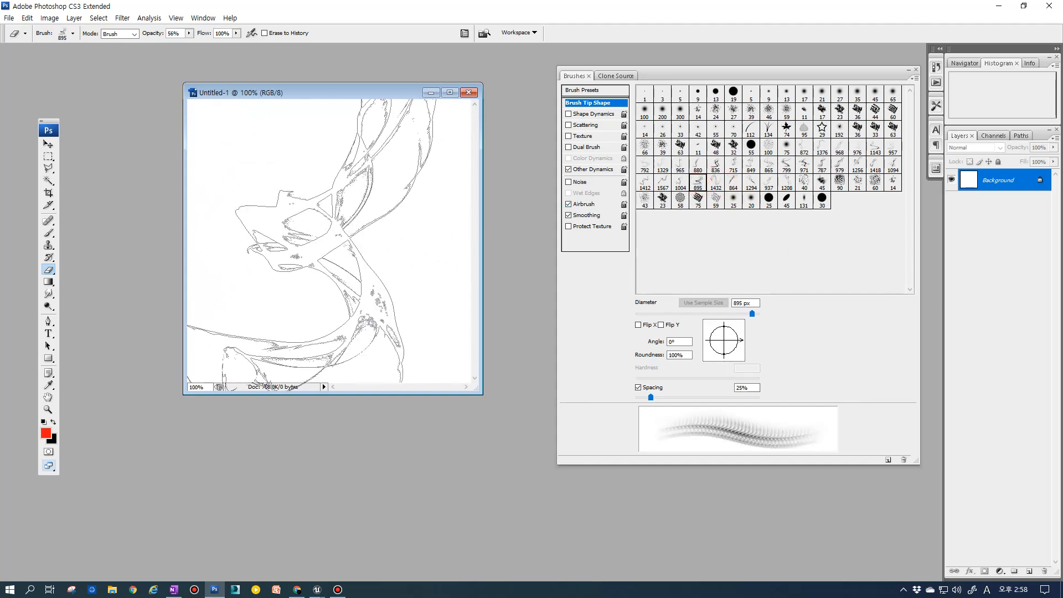
{"action": "left_click", "coordinate": [591, 90]}
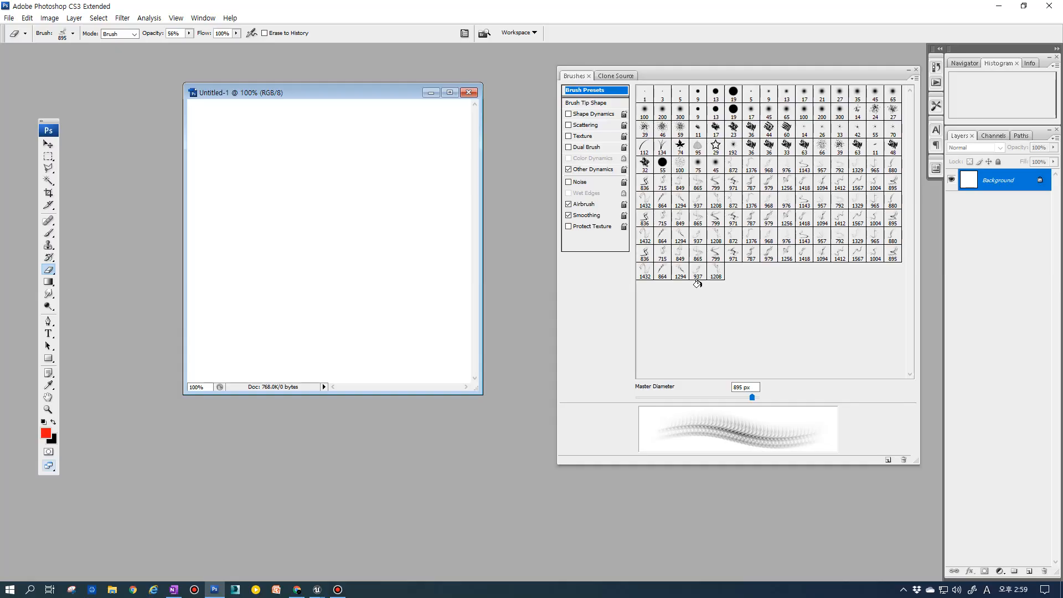
{"action": "left_click", "coordinate": [680, 254]}
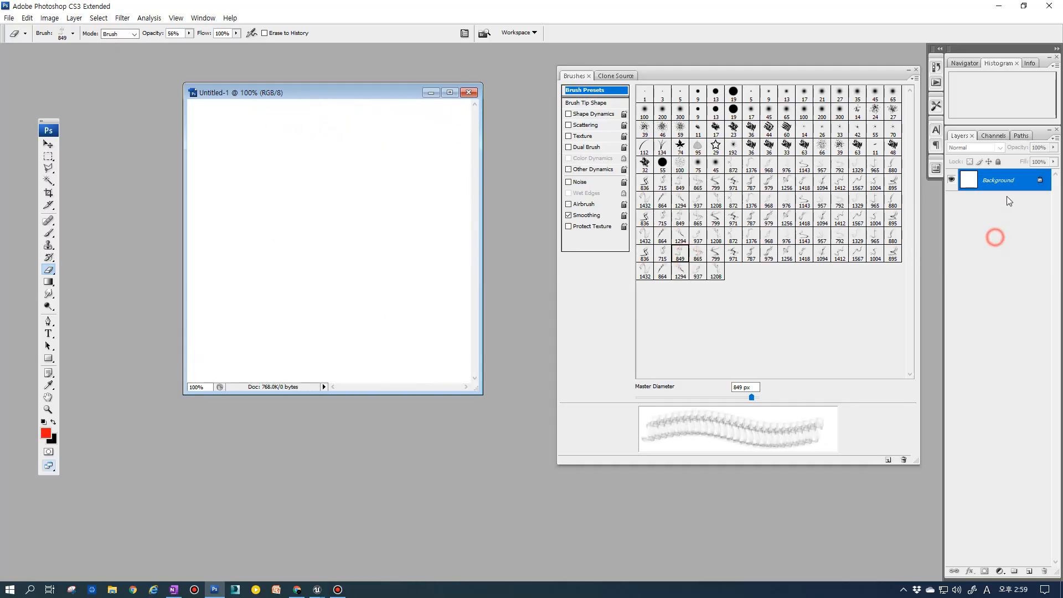
Fill the background with black, add a new empty layer and enlarge the document window around the canvas.
{"action": "key", "text": "alt+BackSpace"}
{"action": "key", "text": "ctrl+BackSpace"}
{"action": "key", "text": "ctrl+BackSpace"}
{"action": "key", "text": "alt+BackSpace"}
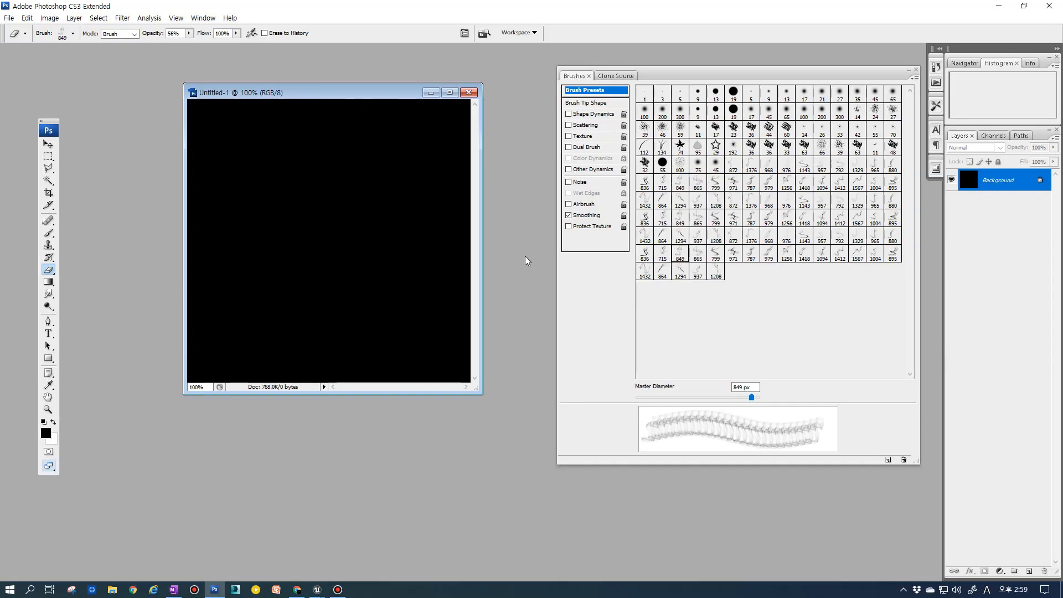
{"action": "left_click", "coordinate": [1029, 572]}
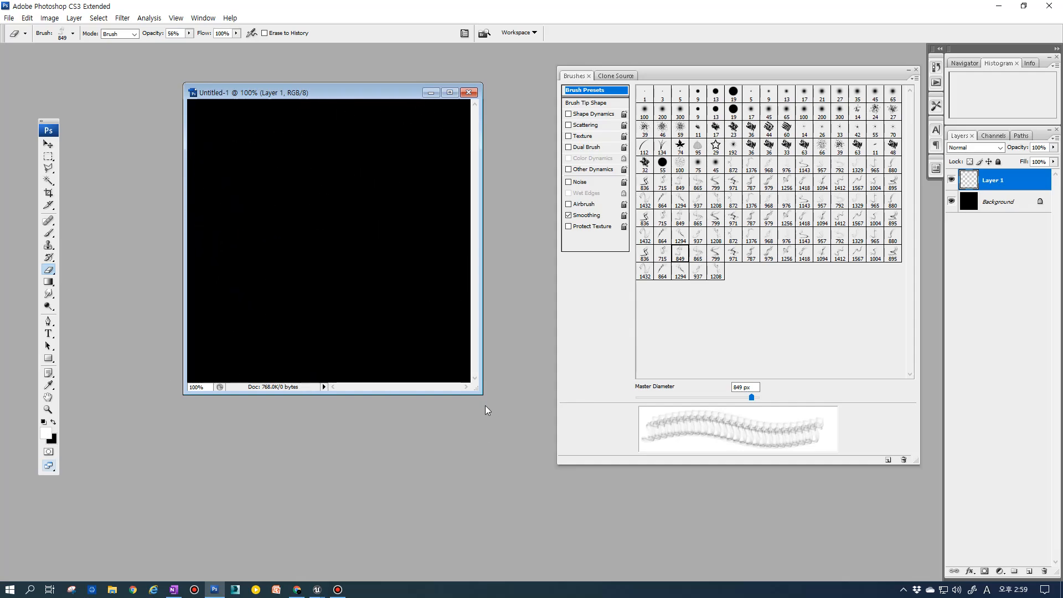
{"action": "left_click_drag", "start_coordinate": [480, 391], "coordinate": [593, 521]}
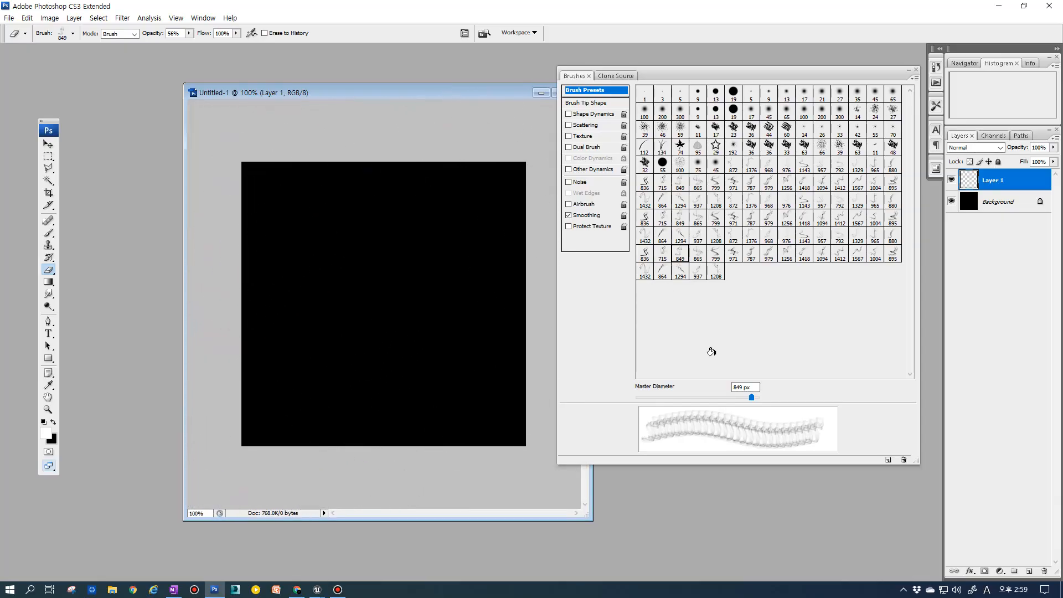
Rotate the 849 px eraser tip to -85° and try to stamp it on the new layer.
{"action": "left_click", "coordinate": [612, 105]}
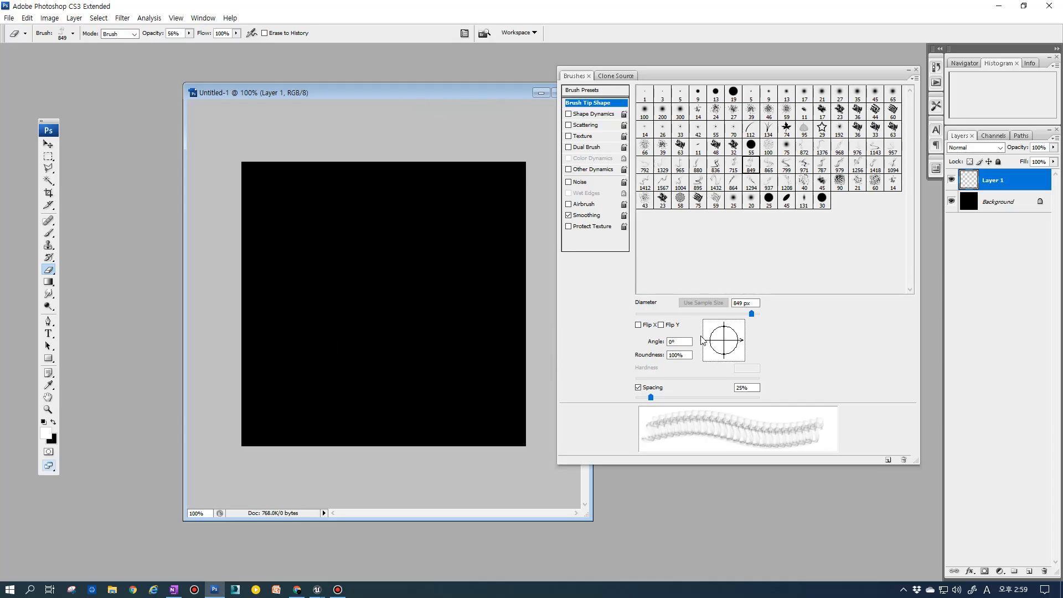
{"action": "mouse_move", "coordinate": [741, 345]}
{"action": "left_mouse_down"}
{"action": "mouse_move", "coordinate": [730, 360]}
{"action": "mouse_move", "coordinate": [742, 359]}
{"action": "mouse_move", "coordinate": [726, 360]}
{"action": "left_mouse_up"}
{"action": "left_click", "coordinate": [723, 355]}
{"action": "left_click", "coordinate": [368, 334]}
{"action": "left_click", "coordinate": [330, 285]}
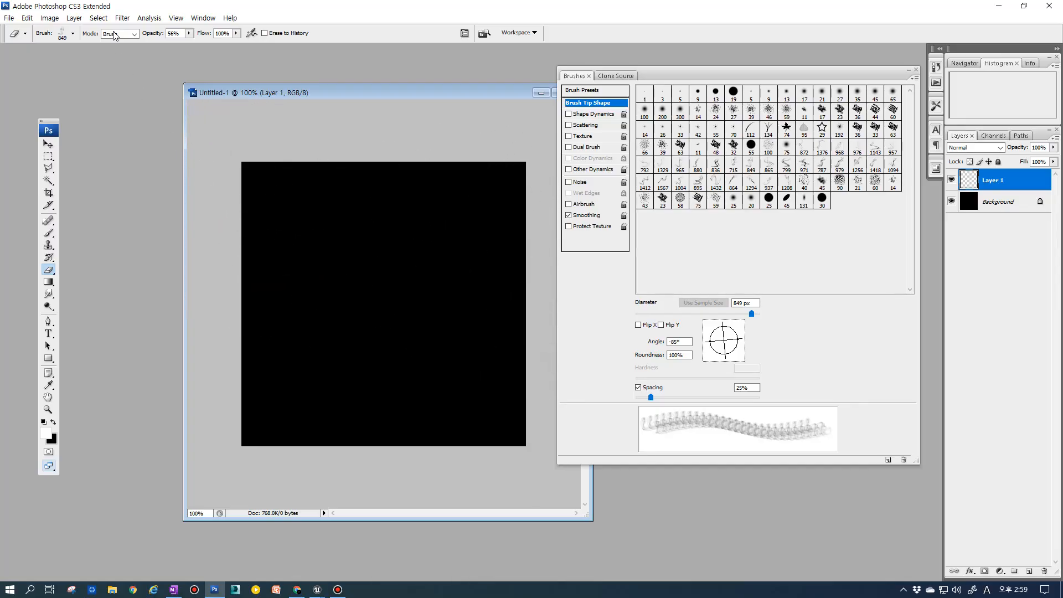
Switch to the Brush tool and choose the 849 px smoke brush preset.
{"action": "key", "text": "b"}
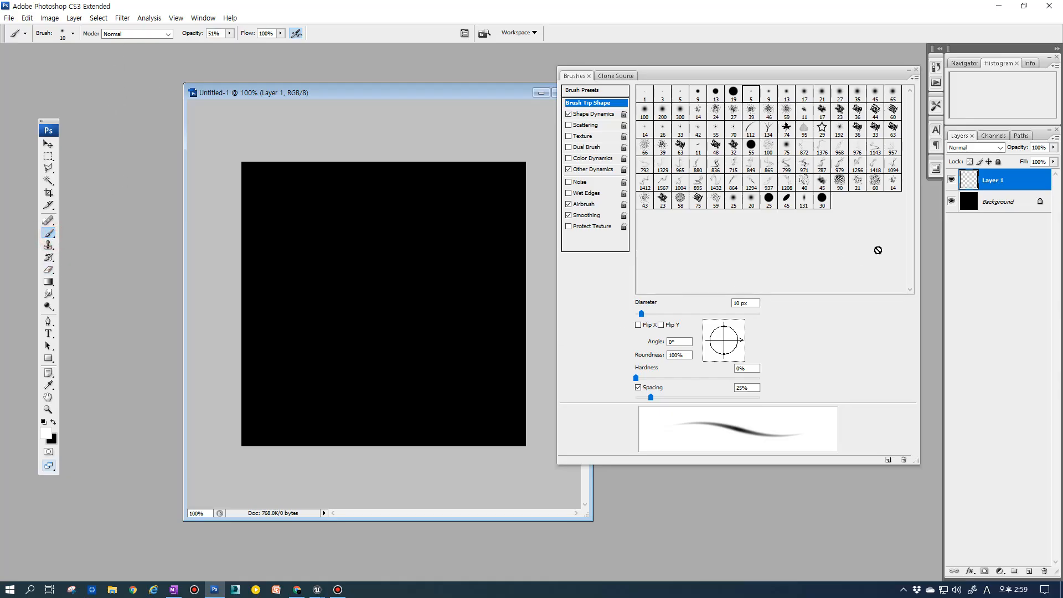
{"action": "left_click", "coordinate": [591, 115]}
{"action": "left_click", "coordinate": [585, 91]}
{"action": "left_click", "coordinate": [674, 253]}
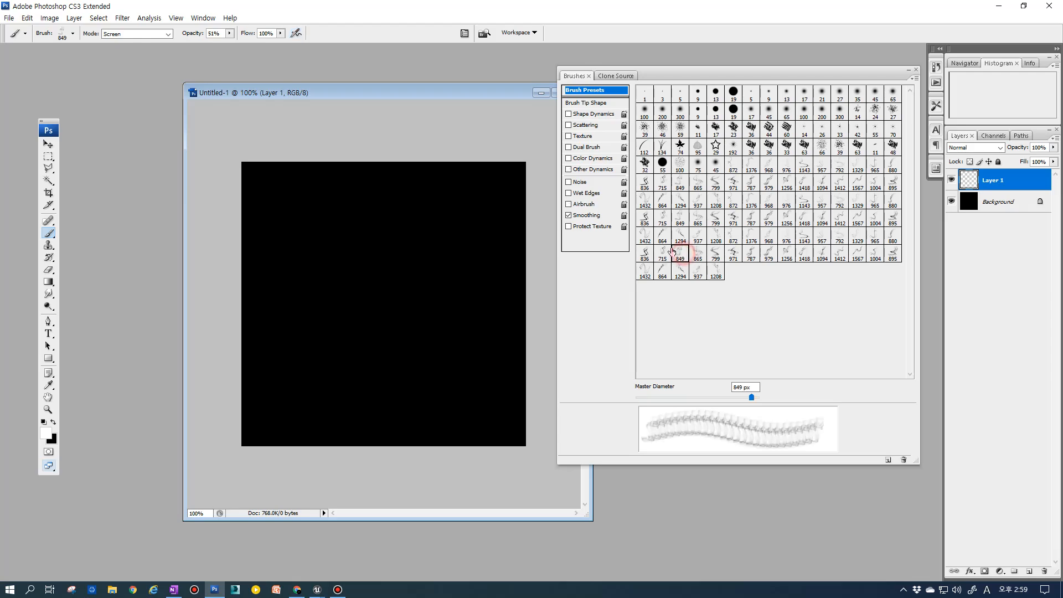
Rotate the 849 px smoke brush tip to an angle of about -99°.
{"action": "left_click", "coordinate": [590, 104]}
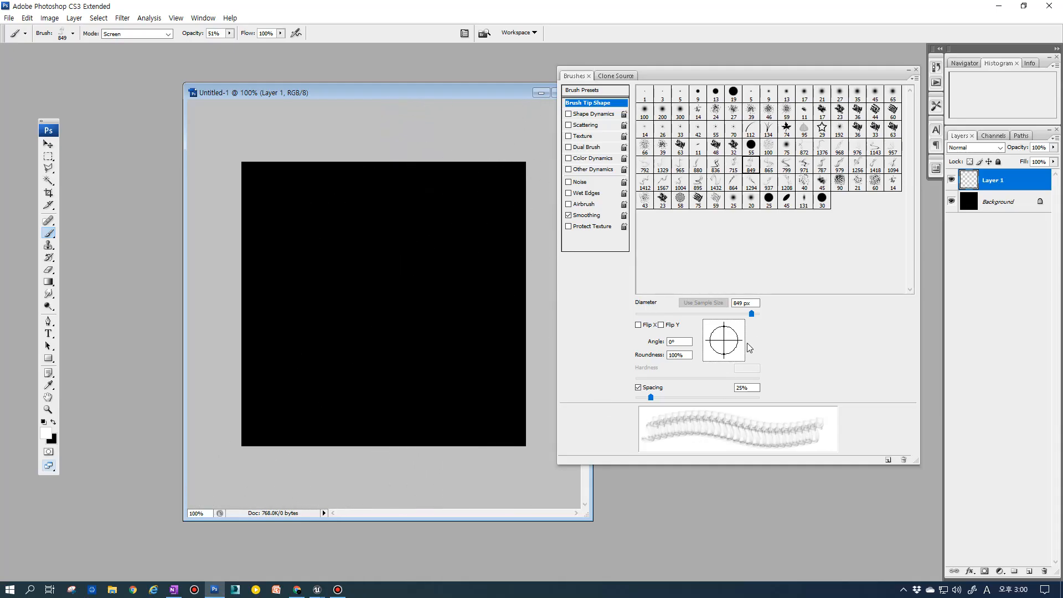
{"action": "left_click", "coordinate": [735, 350]}
{"action": "left_click", "coordinate": [723, 352]}
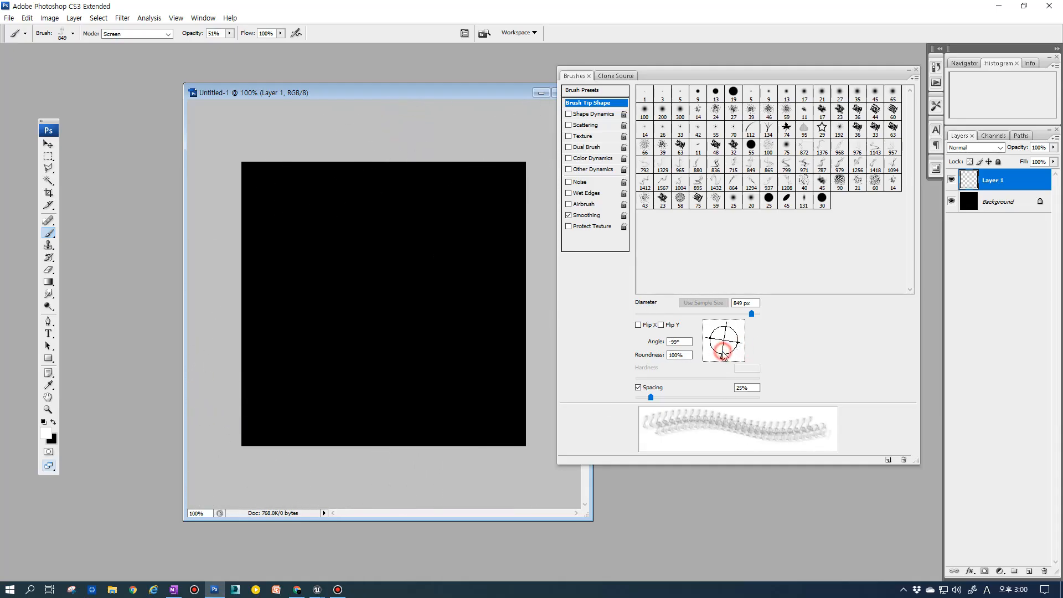
Try stamping the 849 px smoke brush on Layer 1 with its tip rotated to -68°.
{"action": "left_click", "coordinate": [729, 351]}
{"action": "left_click_drag", "start_coordinate": [729, 351], "coordinate": [731, 352]}
{"action": "left_click", "coordinate": [727, 355]}
{"action": "left_click", "coordinate": [731, 359]}
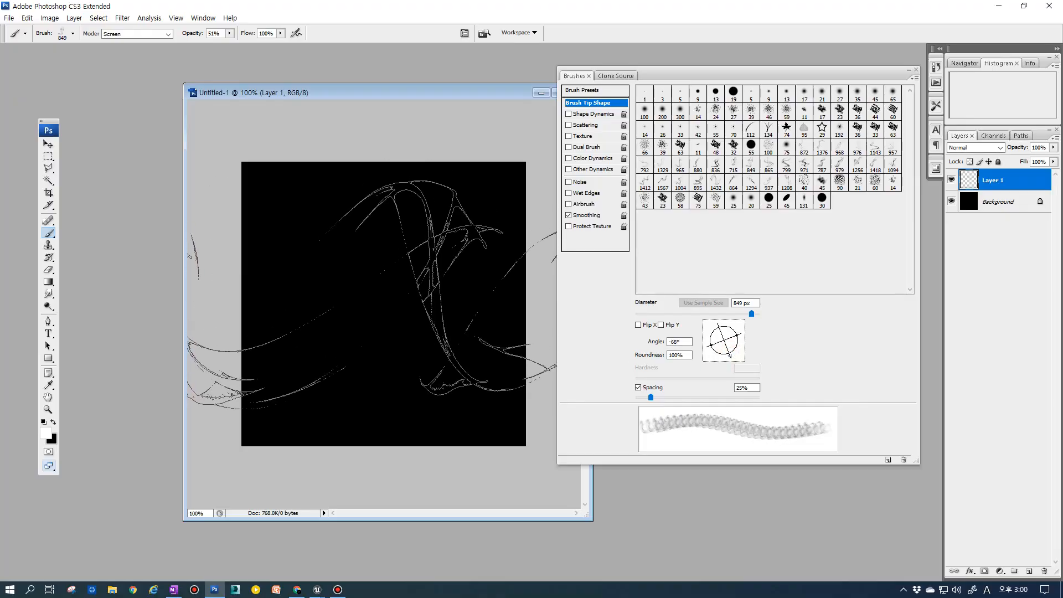
{"action": "left_click", "coordinate": [387, 339]}
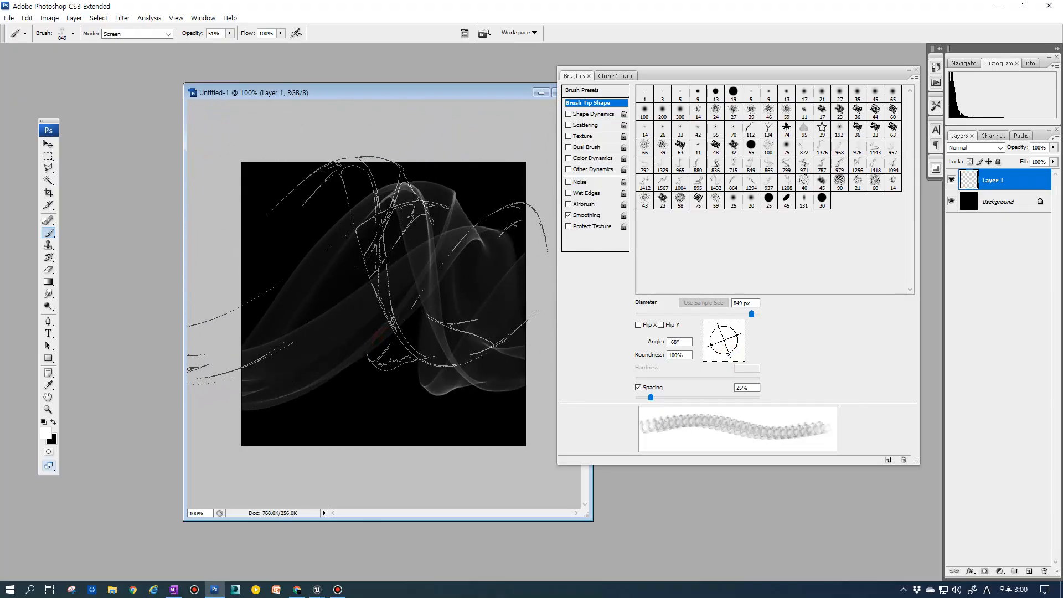
{"action": "key", "text": "ctrl+z"}
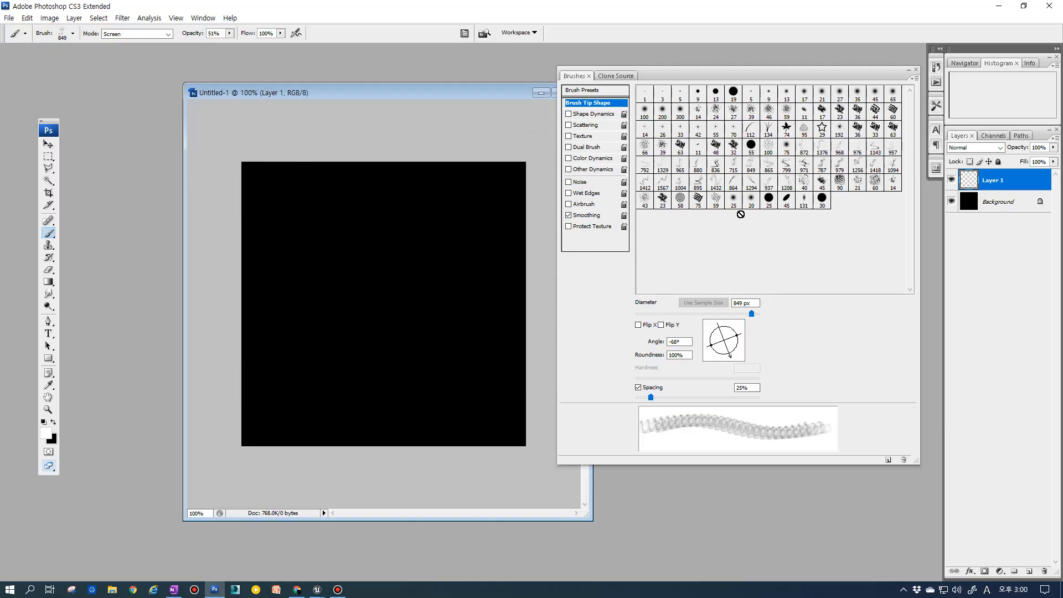
Try stamping the 965 px smoke brush on Layer 1 at an angle of 0°.
{"action": "left_click", "coordinate": [679, 166]}
{"action": "left_click", "coordinate": [415, 248]}
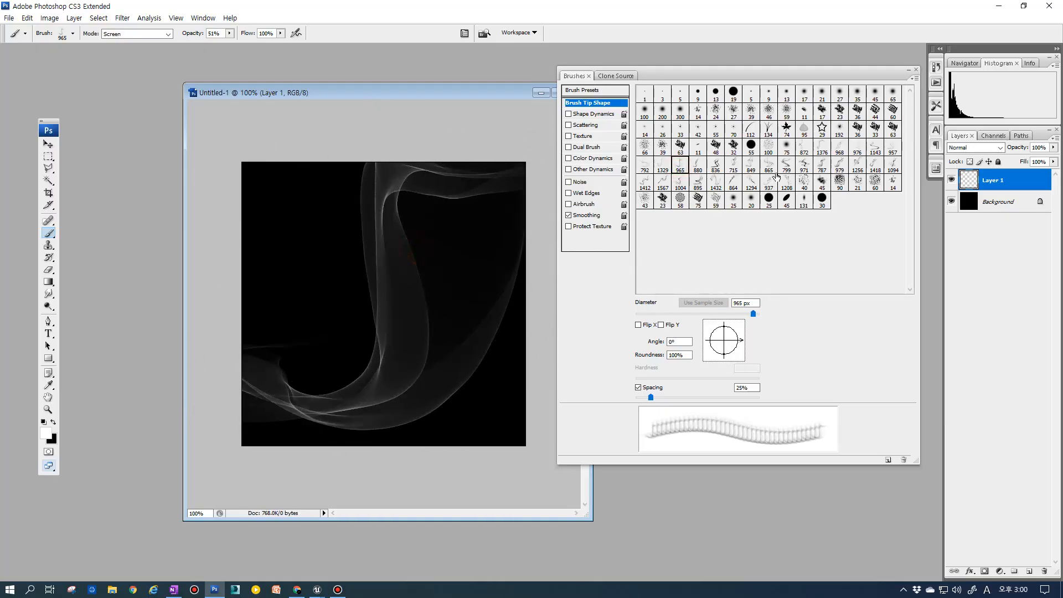
{"action": "key", "text": "ctrl+z"}
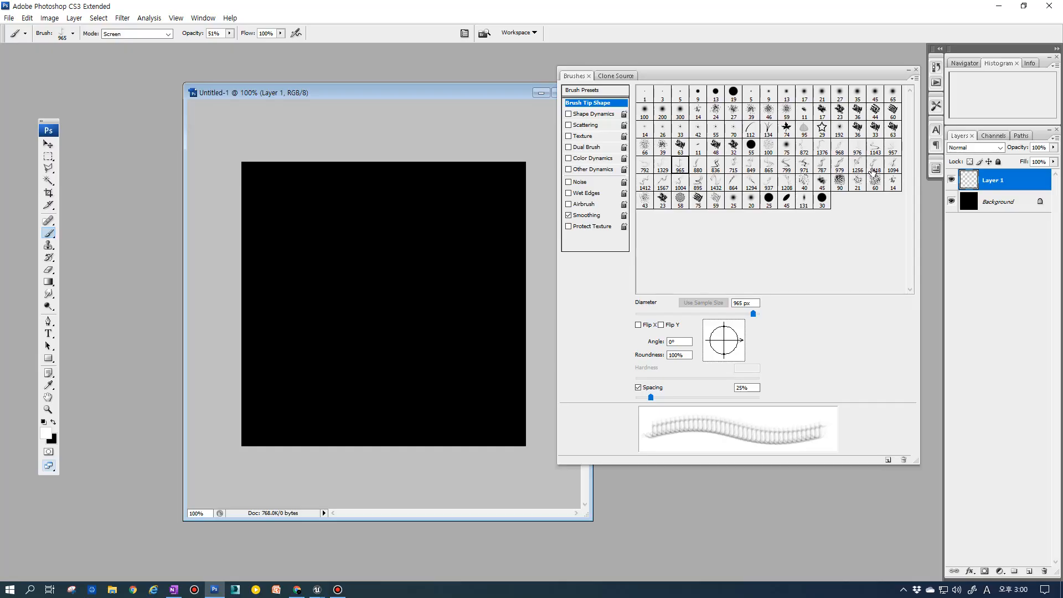
Stamp the 979 px smoke brush once across the middle of the canvas with its tip rotated to -40°.
{"action": "left_click", "coordinate": [841, 164]}
{"action": "left_click", "coordinate": [439, 285]}
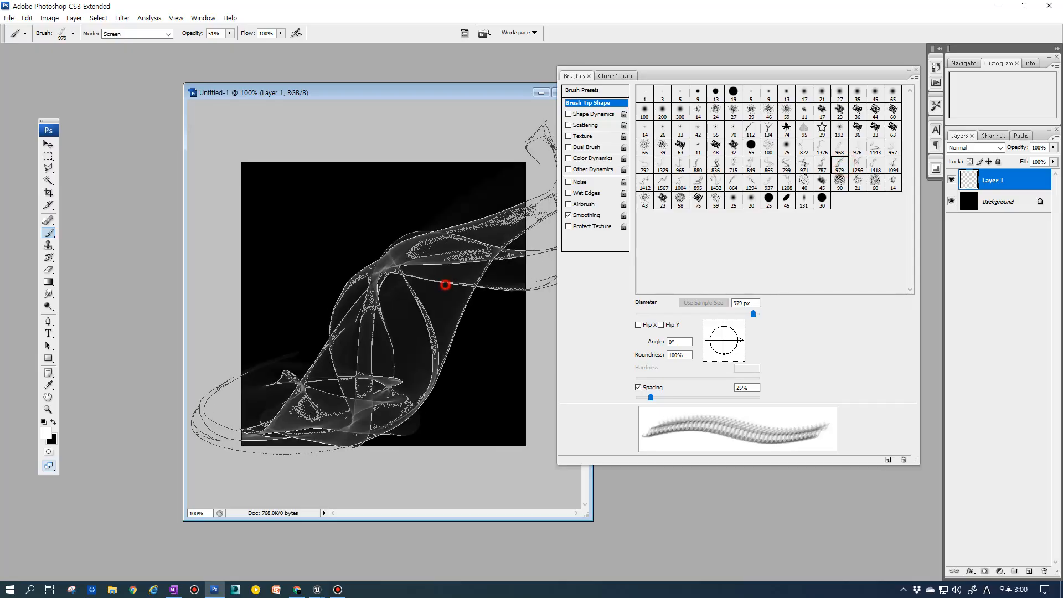
{"action": "key", "text": "ctrl+z"}
{"action": "left_click_drag", "start_coordinate": [737, 340], "coordinate": [734, 348]}
{"action": "left_click", "coordinate": [380, 302]}
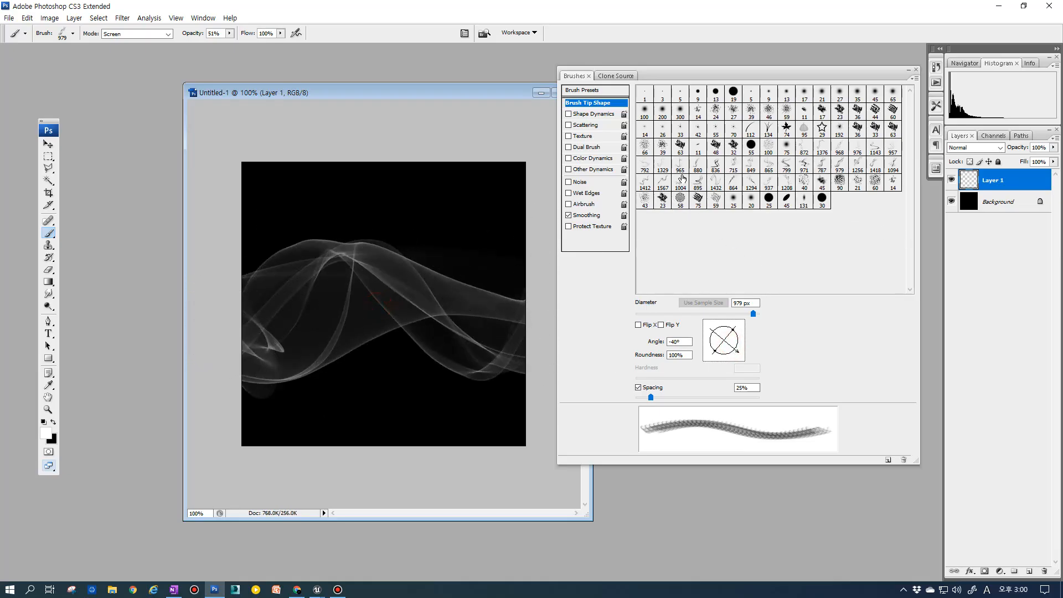
Choose the 1567 px smoke brush, reduce its diameter to 981 px and stamp it once over the existing smoke.
{"action": "left_click", "coordinate": [663, 181]}
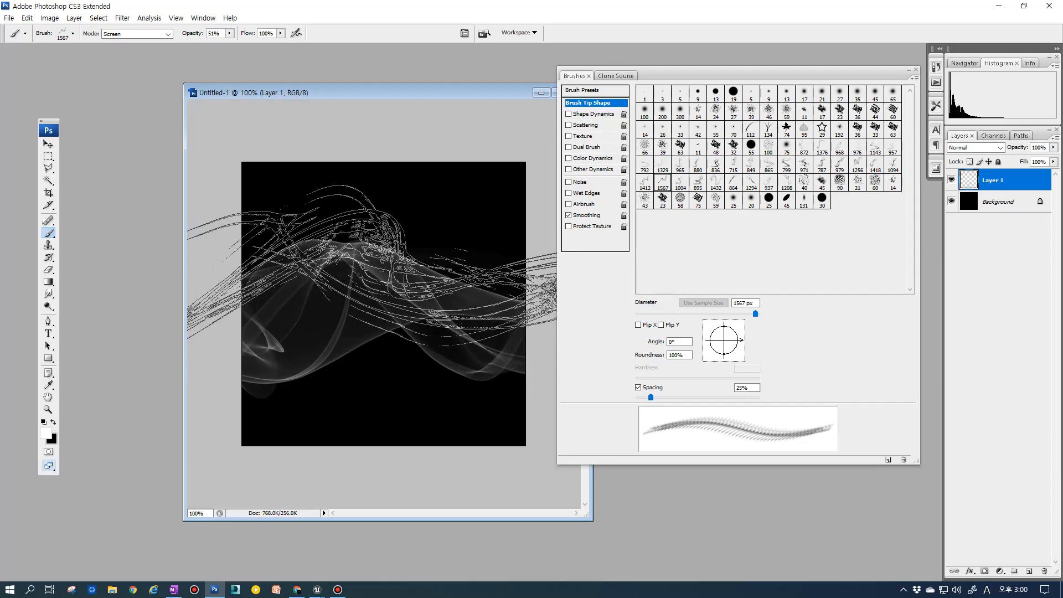
{"action": "left_click_drag", "start_coordinate": [317, 93], "coordinate": [250, 70]}
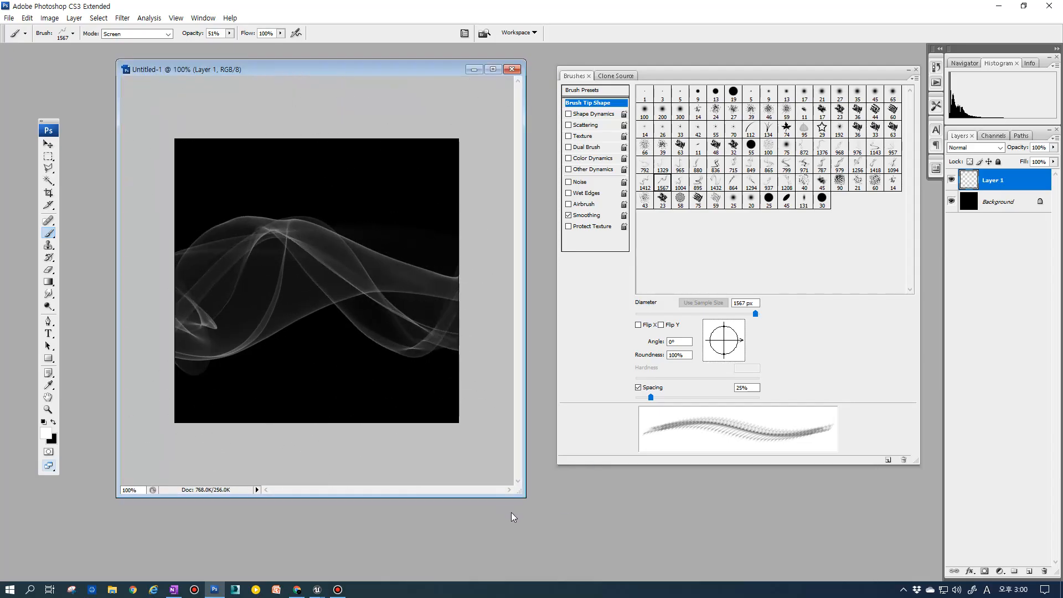
{"action": "left_click_drag", "start_coordinate": [528, 497], "coordinate": [579, 529]}
{"action": "left_click", "coordinate": [320, 287], "text": "alt"}
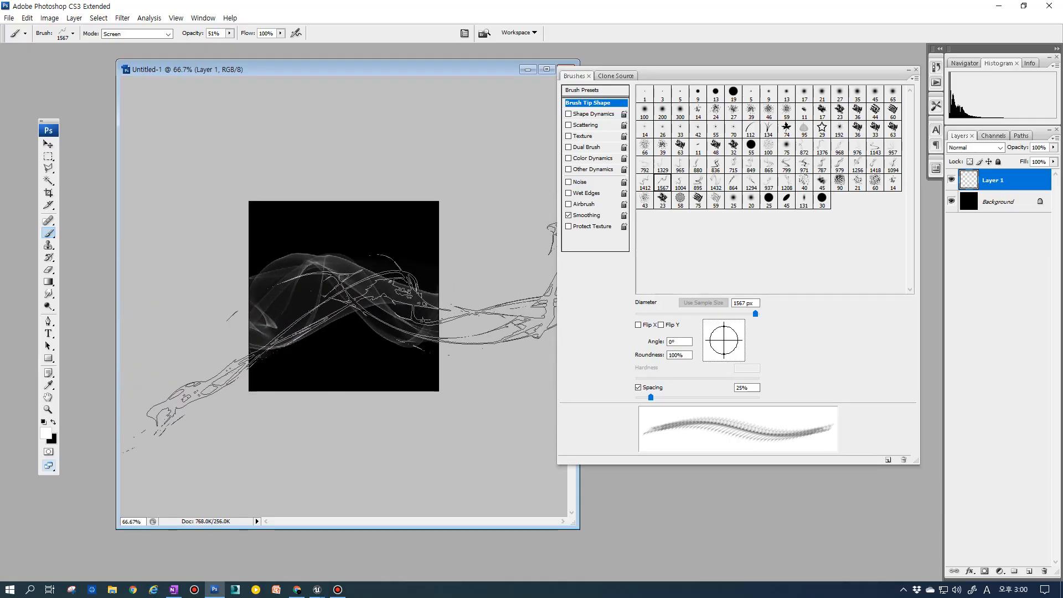
{"action": "mouse_move", "coordinate": [757, 314]}
{"action": "left_mouse_down"}
{"action": "mouse_move", "coordinate": [744, 314]}
{"action": "mouse_move", "coordinate": [753, 316]}
{"action": "left_mouse_up"}
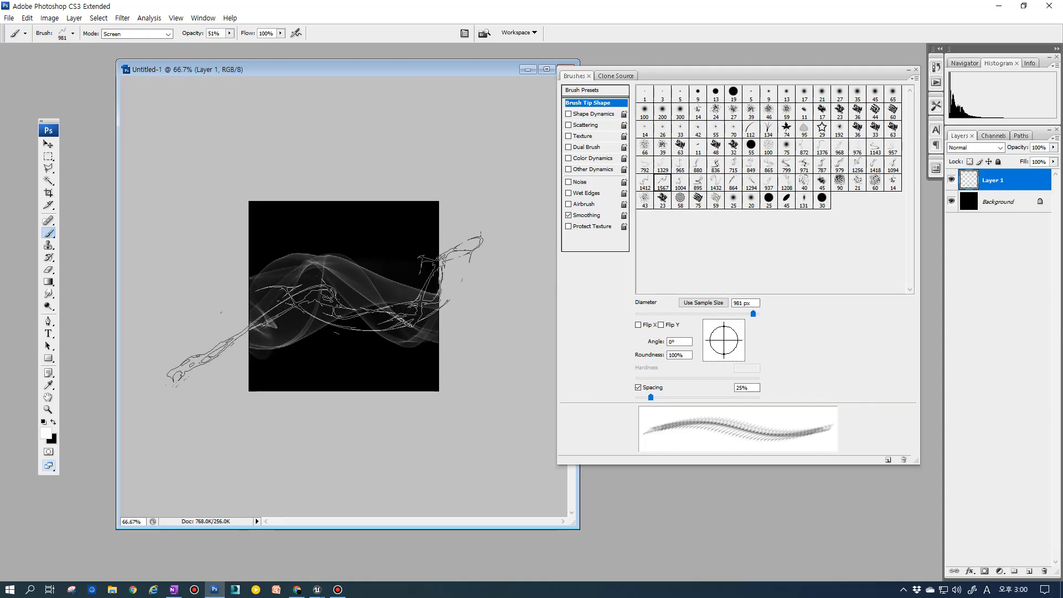
{"action": "left_click", "coordinate": [321, 319]}
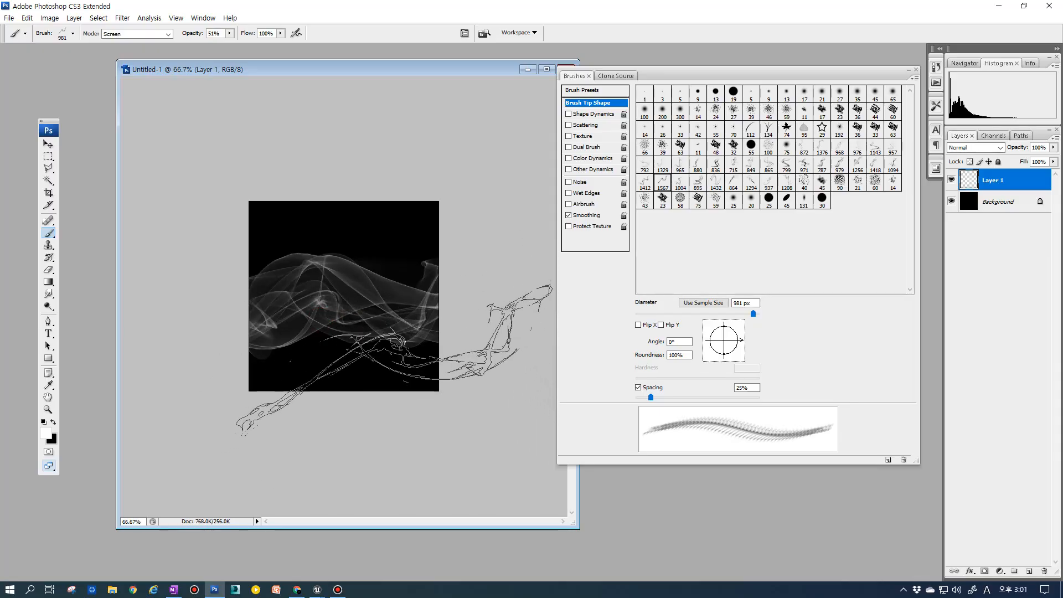
Put away the brush settings and merge Layer 1 down into the Background.
{"action": "left_click_drag", "start_coordinate": [579, 529], "coordinate": [669, 560]}
{"action": "key", "text": "ctrl+plus"}
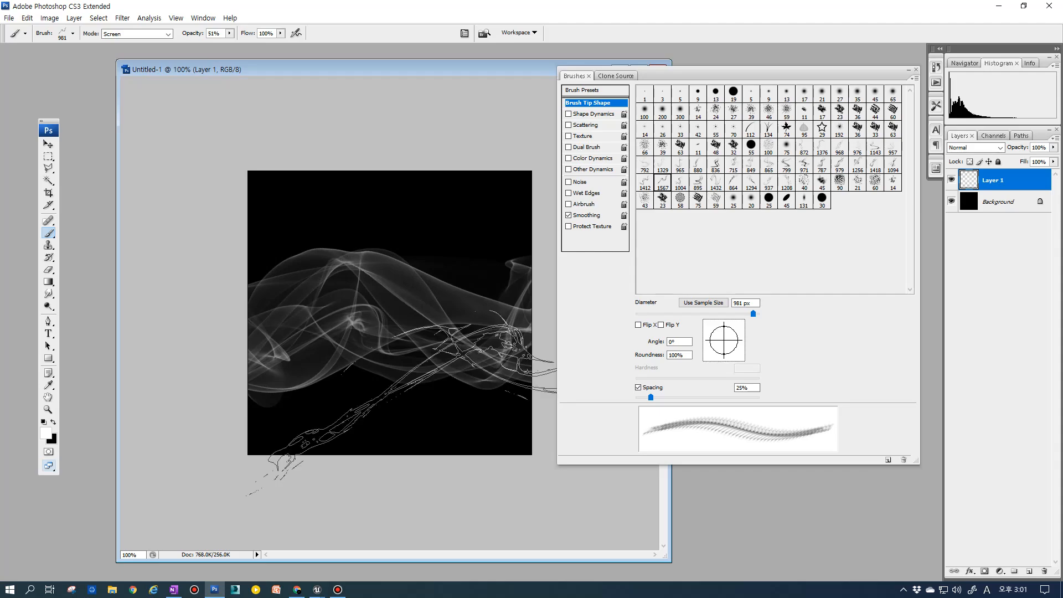
{"action": "left_click_drag", "start_coordinate": [423, 72], "coordinate": [398, 66]}
{"action": "left_click_drag", "start_coordinate": [737, 73], "coordinate": [809, 86]}
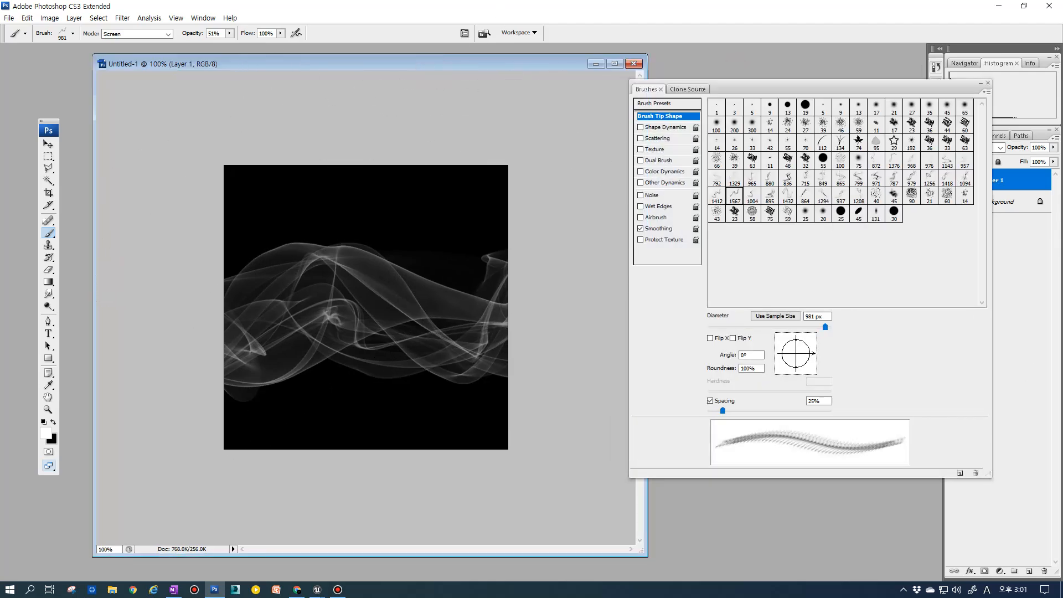
{"action": "left_click", "coordinate": [1043, 380]}
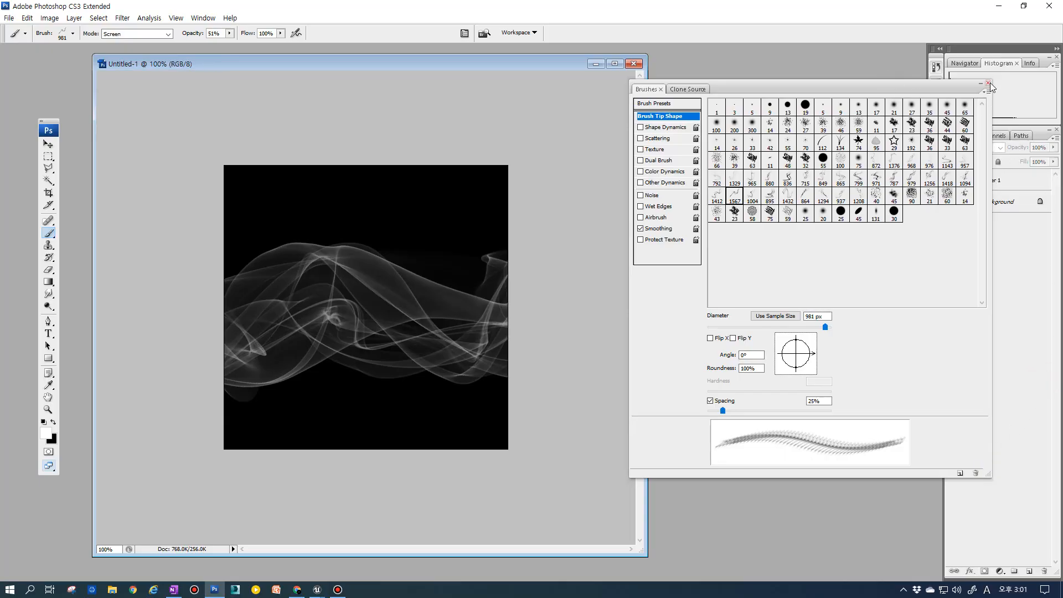
{"action": "left_click", "coordinate": [989, 83]}
{"action": "left_click", "coordinate": [1005, 179]}
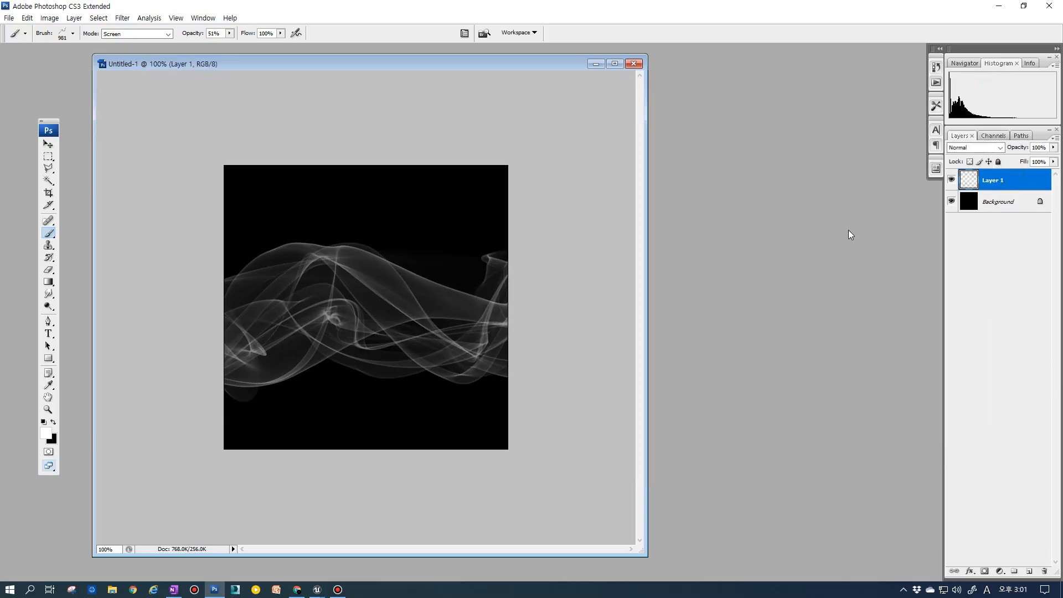
{"action": "key", "text": "ctrl+e"}
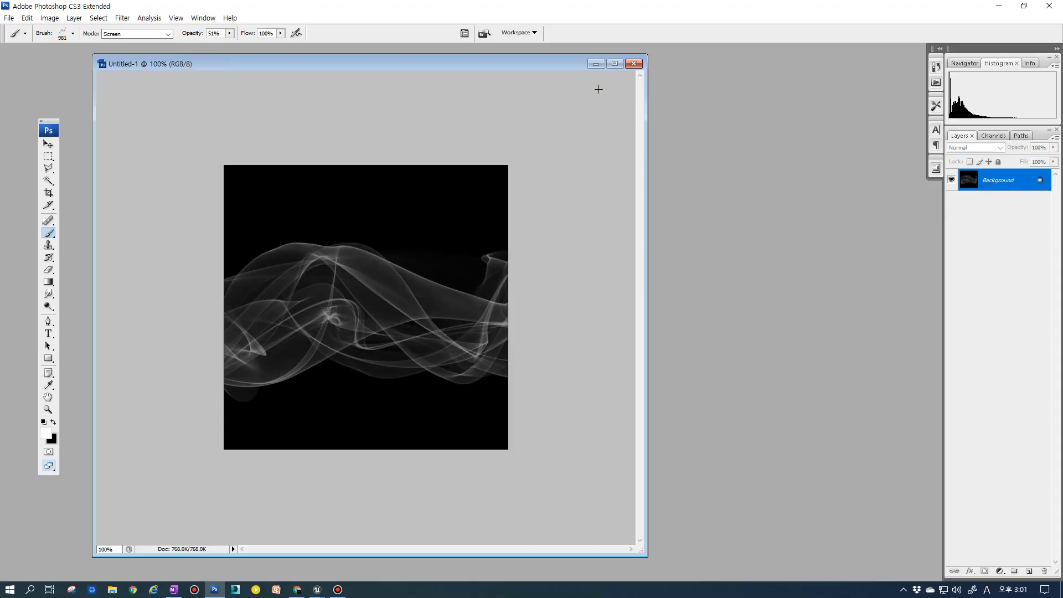
Offset the image by +256 pixels horizontally and 0 vertically with Wrap Around to bring the tiling seam to the centre.
{"action": "left_click", "coordinate": [122, 18]}
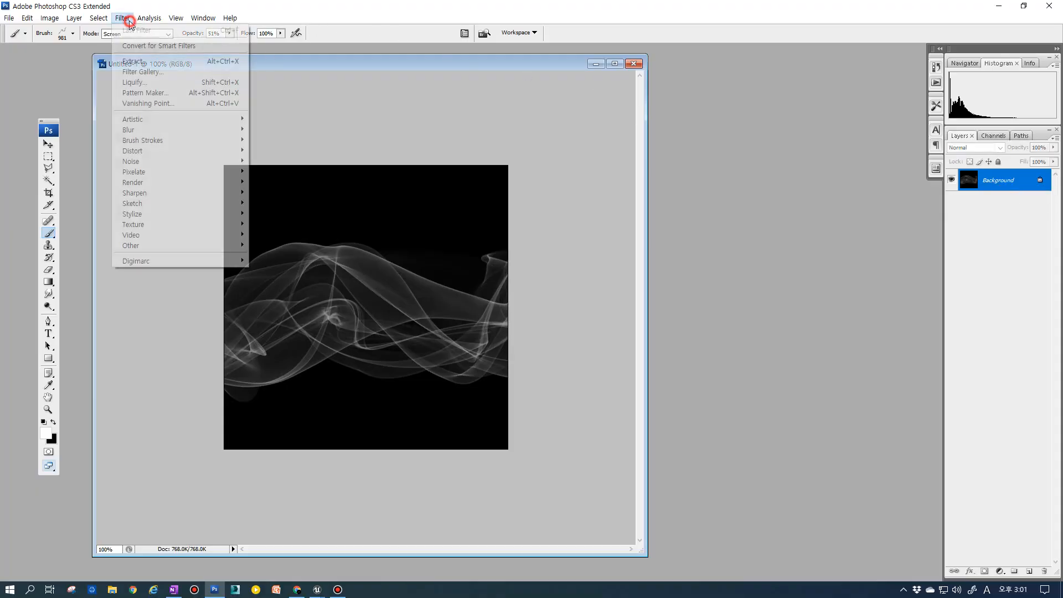
{"action": "left_click", "coordinate": [175, 246]}
{"action": "left_click", "coordinate": [268, 287]}
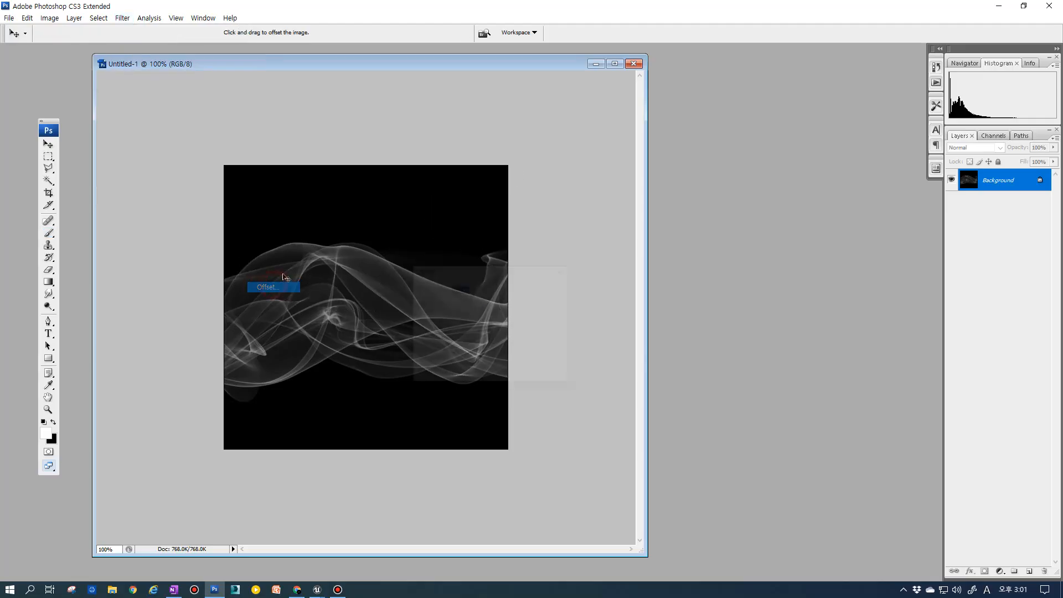
{"action": "left_click_drag", "start_coordinate": [477, 277], "coordinate": [580, 278]}
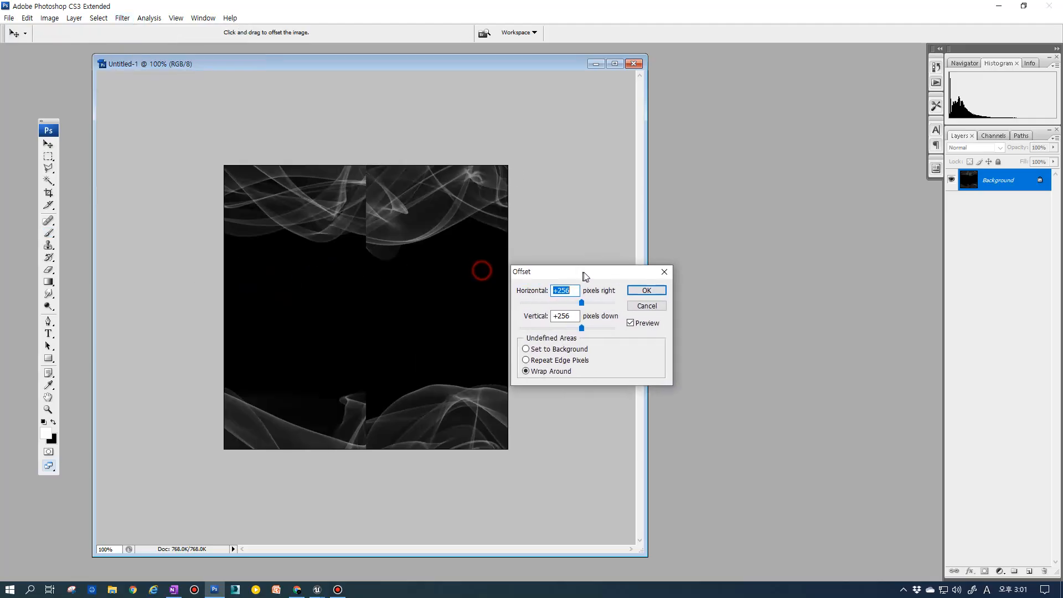
{"action": "left_click", "coordinate": [576, 316]}
{"action": "type", "text": "0"}
{"action": "key", "text": "Return"}
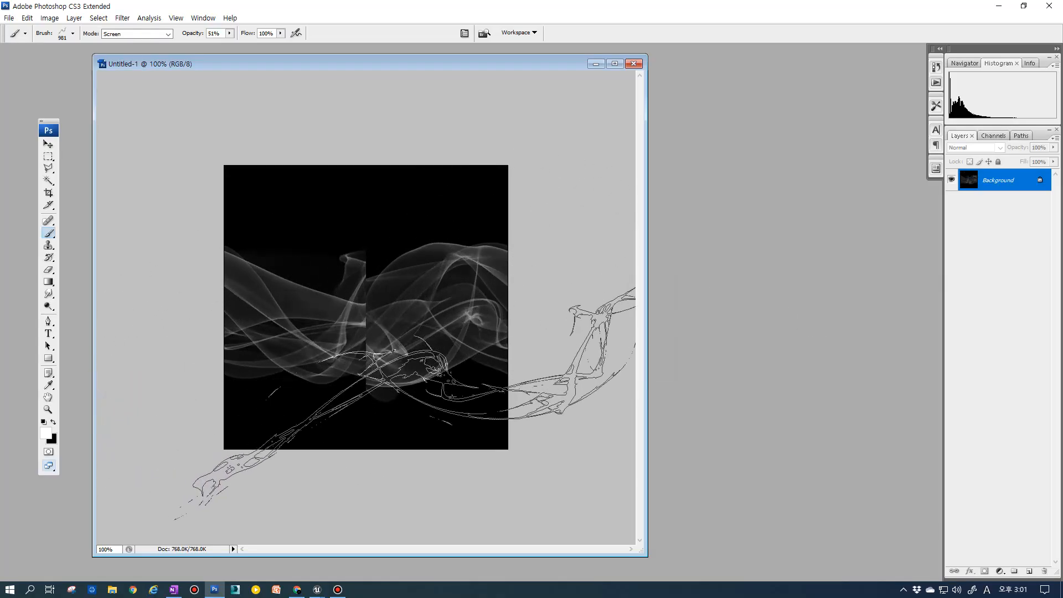
Choose the soft 17 px brush preset and turn on Shape Dynamics for the Brush tool.
{"action": "key", "text": "F5"}
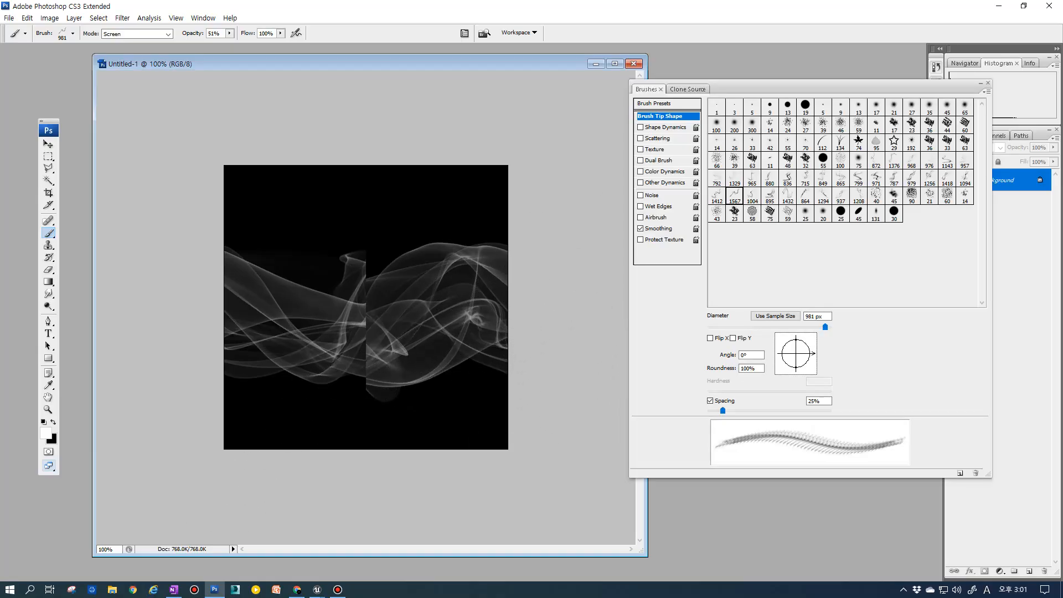
{"action": "left_click", "coordinate": [875, 107]}
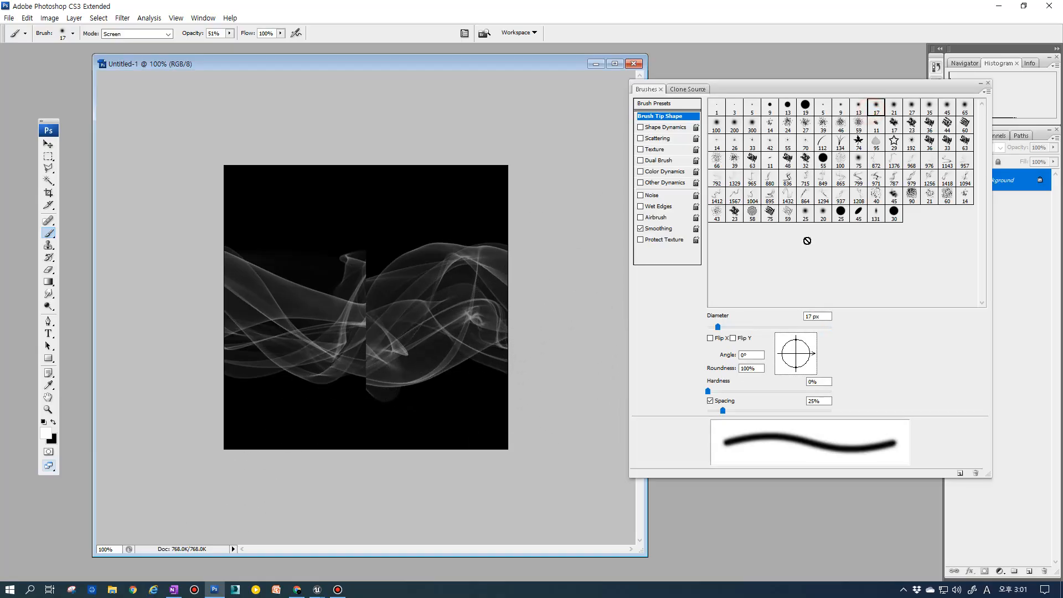
{"action": "left_click", "coordinate": [684, 128]}
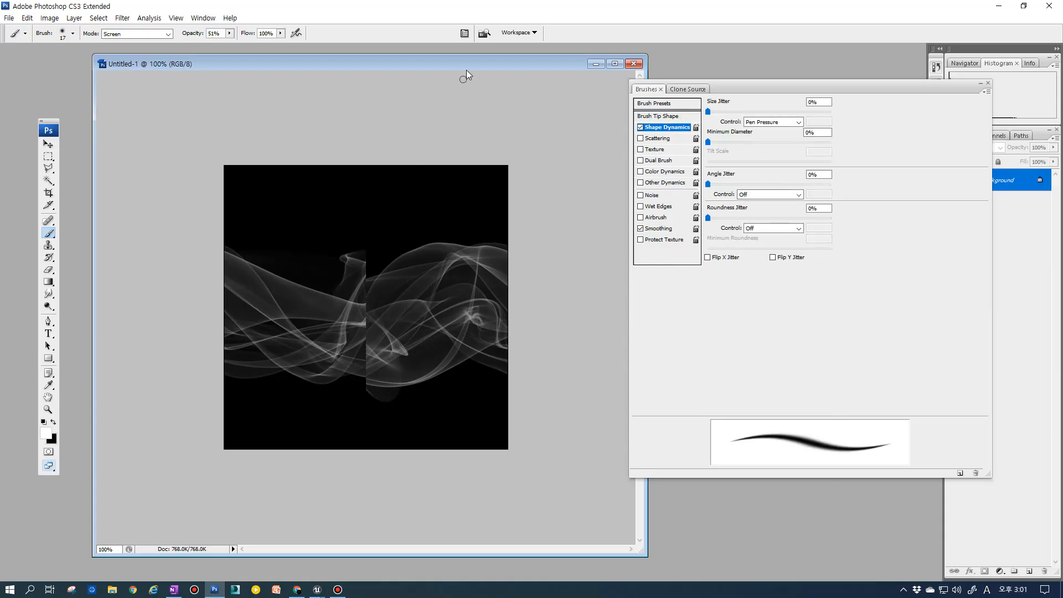
{"action": "left_click_drag", "start_coordinate": [467, 63], "coordinate": [482, 63]}
{"action": "key", "text": "F5"}
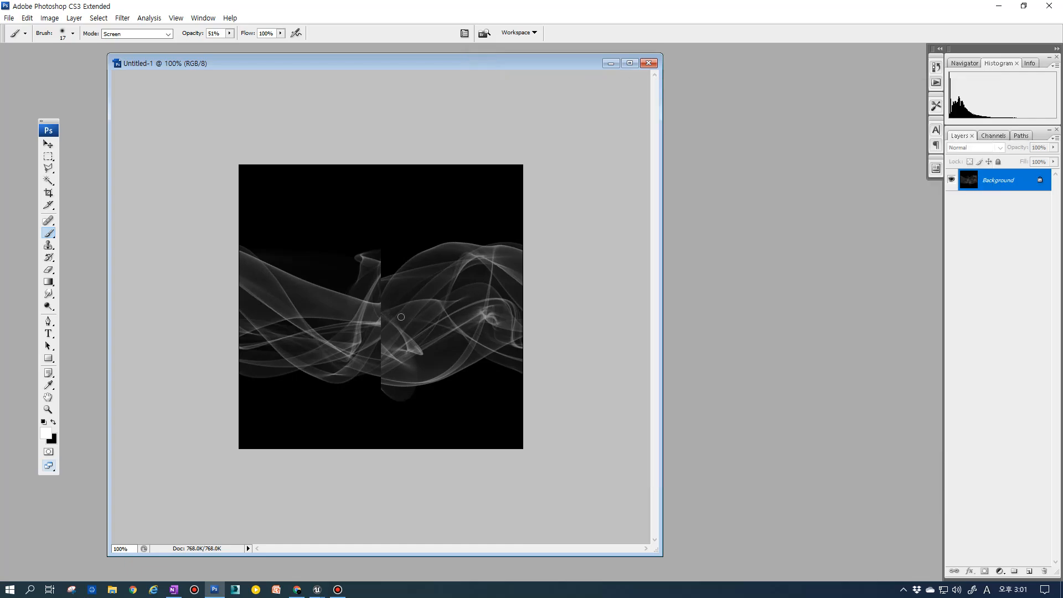
Switch to the Eraser tool and give it the hard round 55 px tip.
{"action": "left_click", "coordinate": [430, 328], "text": "ctrl"}
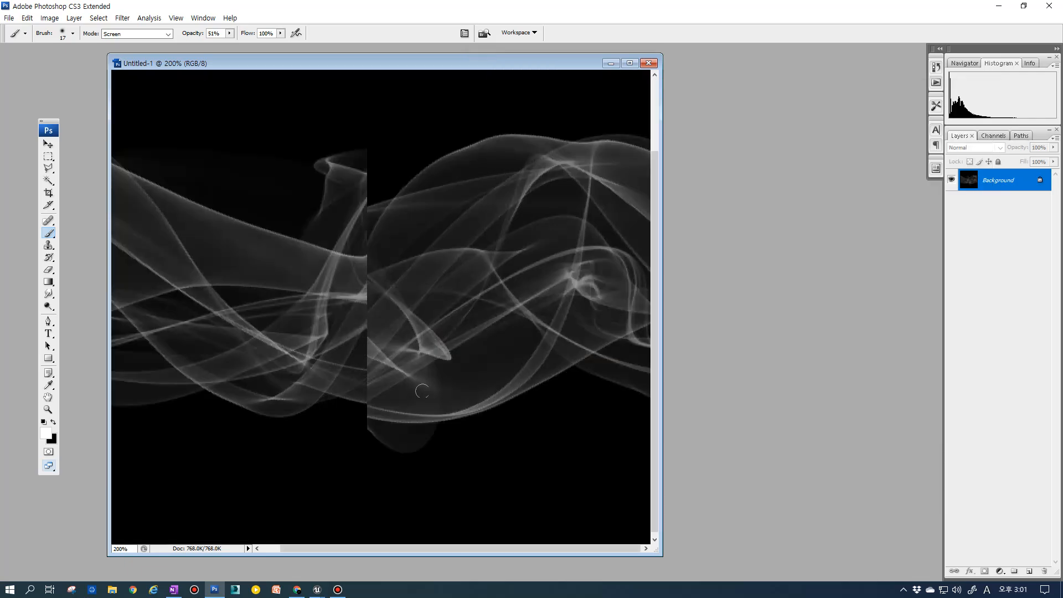
{"action": "key", "text": "r"}
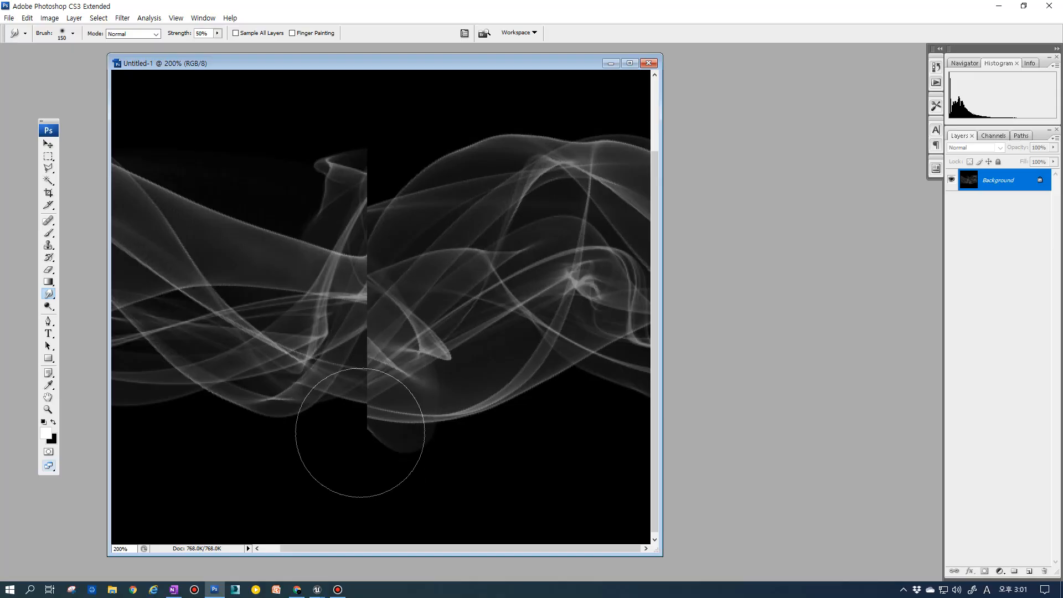
{"action": "key", "text": "e"}
{"action": "key", "text": "F5"}
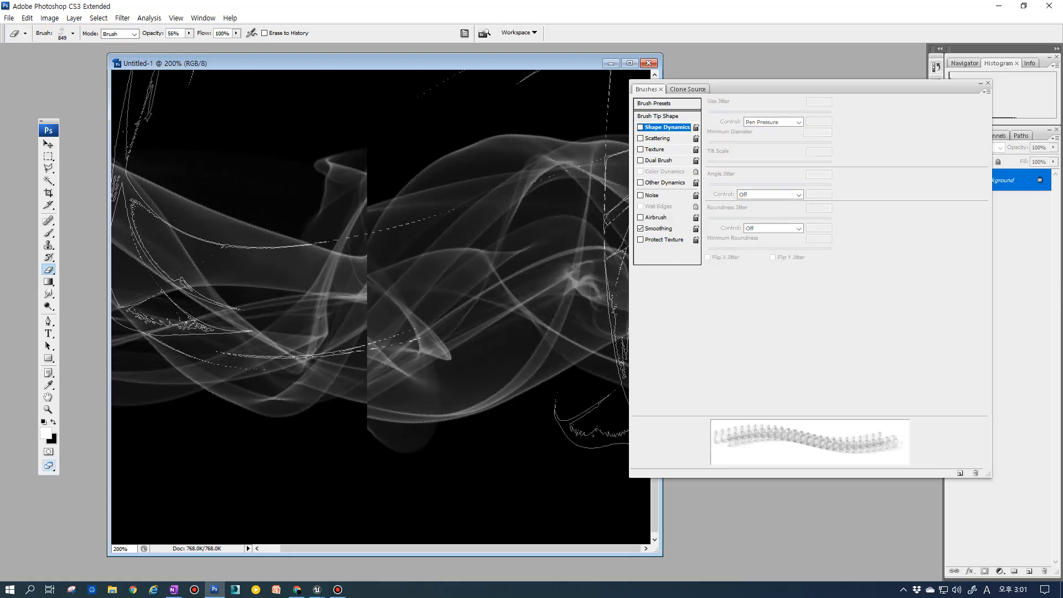
{"action": "left_click", "coordinate": [686, 116]}
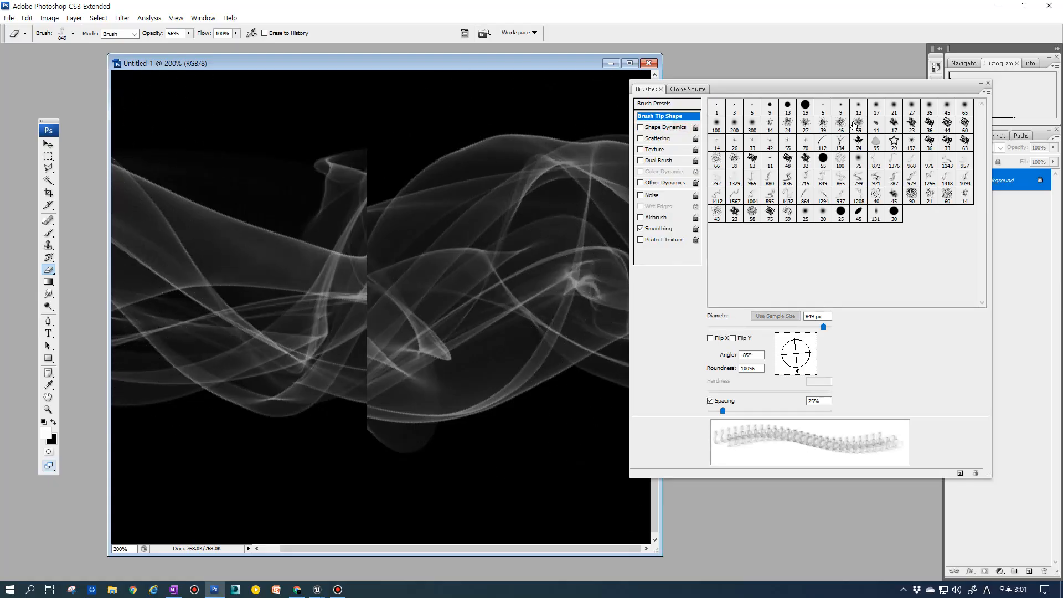
{"action": "left_click", "coordinate": [824, 160]}
{"action": "key", "text": "F5"}
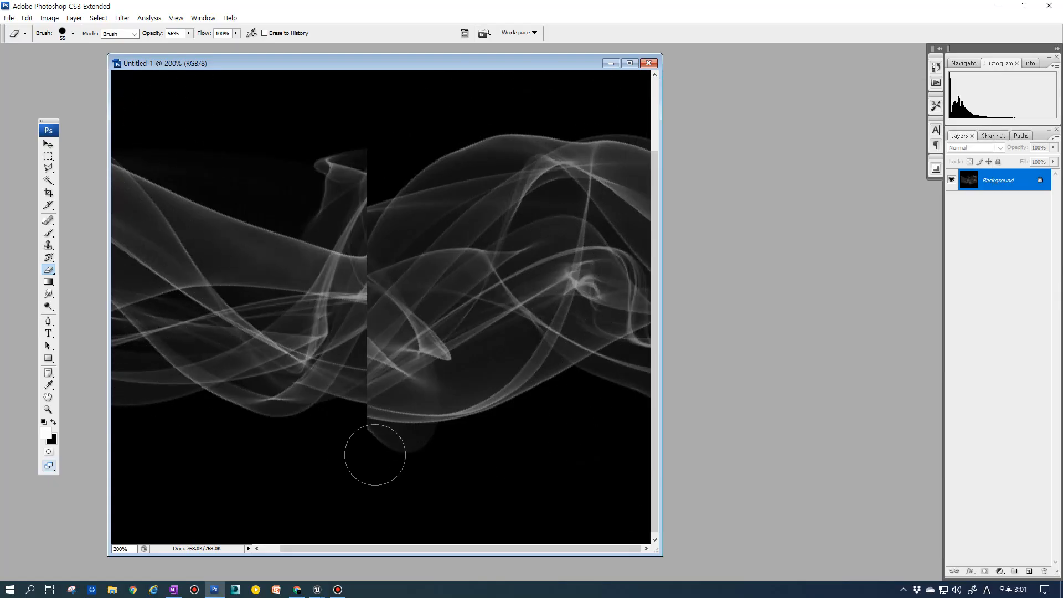
Erase the stray smoke below and above the centre seam with a 20 px eraser at 100% opacity.
{"action": "key", "text": "bracketleft"}
{"action": "key", "text": "bracketleft"}
{"action": "key", "text": "bracketleft"}
{"action": "key", "text": "bracketleft"}
{"action": "left_click_drag", "start_coordinate": [345, 426], "coordinate": [380, 431]}
{"action": "key", "text": "0"}
{"action": "mouse_move", "coordinate": [360, 422]}
{"action": "left_mouse_down"}
{"action": "mouse_move", "coordinate": [349, 419]}
{"action": "mouse_move", "coordinate": [393, 430]}
{"action": "left_mouse_up"}
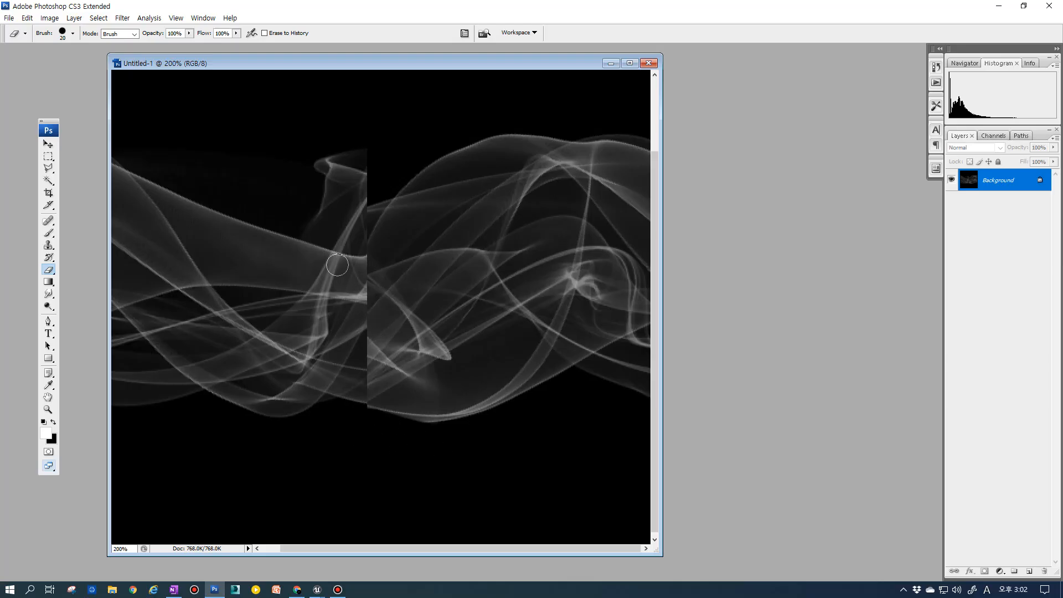
{"action": "mouse_move", "coordinate": [360, 241]}
{"action": "left_mouse_down"}
{"action": "mouse_move", "coordinate": [356, 225]}
{"action": "mouse_move", "coordinate": [394, 178]}
{"action": "left_mouse_up"}
{"action": "left_click_drag", "start_coordinate": [339, 159], "coordinate": [391, 152]}
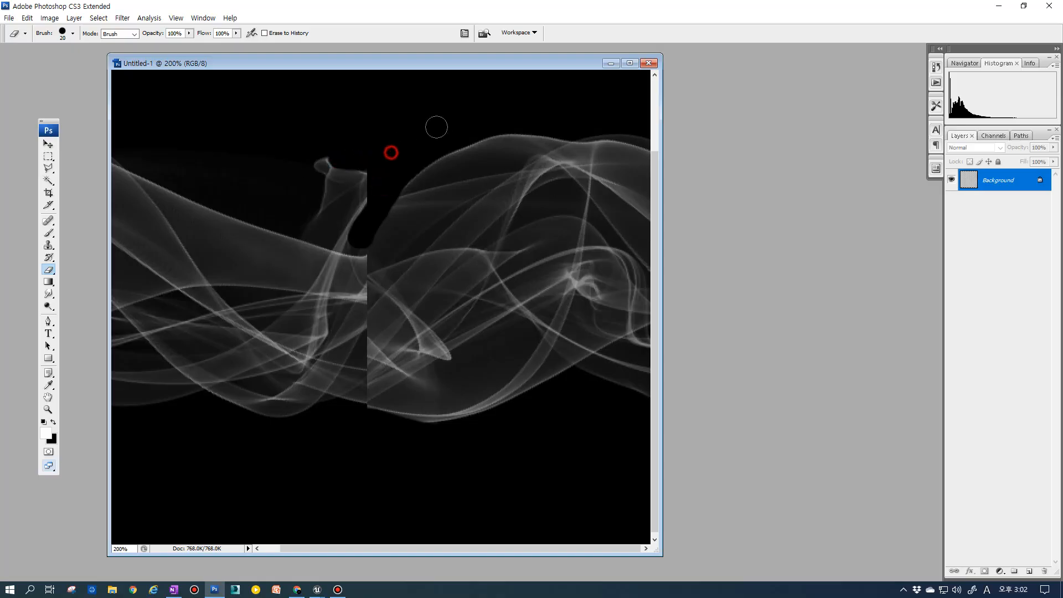
Smudge the upper part of the centre seam with a 35 px Smudge tip at 50% strength, pulling the smoke across it.
{"action": "key", "text": "r"}
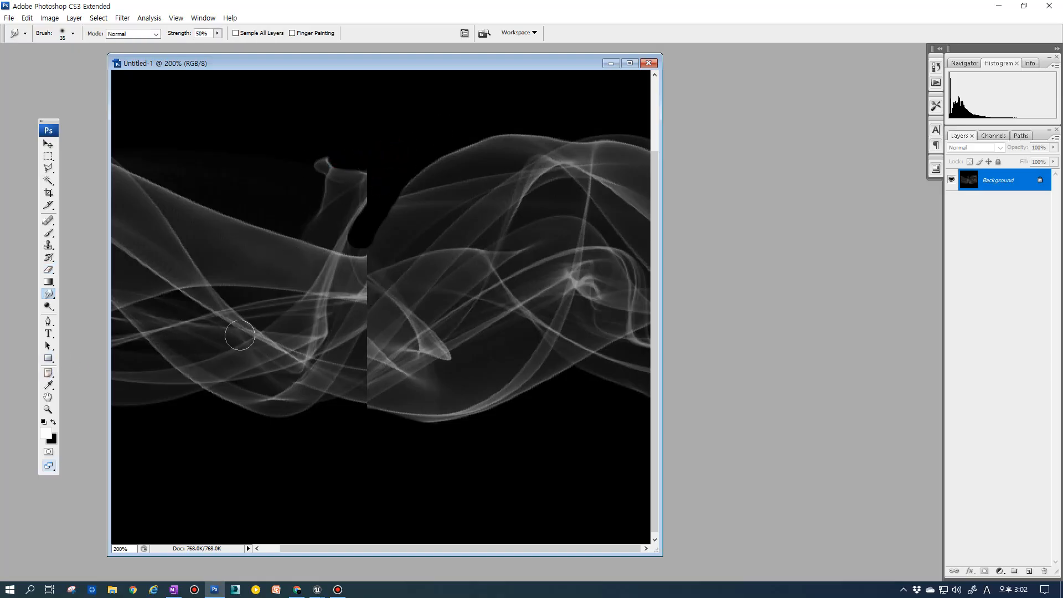
{"action": "left_click", "coordinate": [346, 347]}
{"action": "mouse_move", "coordinate": [346, 347]}
{"action": "left_mouse_down"}
{"action": "mouse_move", "coordinate": [391, 292]}
{"action": "mouse_move", "coordinate": [351, 319]}
{"action": "mouse_move", "coordinate": [367, 288]}
{"action": "mouse_move", "coordinate": [345, 268]}
{"action": "mouse_move", "coordinate": [363, 255]}
{"action": "mouse_move", "coordinate": [324, 271]}
{"action": "mouse_move", "coordinate": [394, 230]}
{"action": "left_mouse_up"}
{"action": "mouse_move", "coordinate": [368, 274]}
{"action": "left_mouse_down"}
{"action": "mouse_move", "coordinate": [277, 282]}
{"action": "mouse_move", "coordinate": [357, 238]}
{"action": "left_mouse_up"}
{"action": "left_click_drag", "start_coordinate": [341, 200], "coordinate": [429, 132]}
{"action": "left_click_drag", "start_coordinate": [366, 181], "coordinate": [492, 117]}
{"action": "left_click_drag", "start_coordinate": [401, 150], "coordinate": [391, 156]}
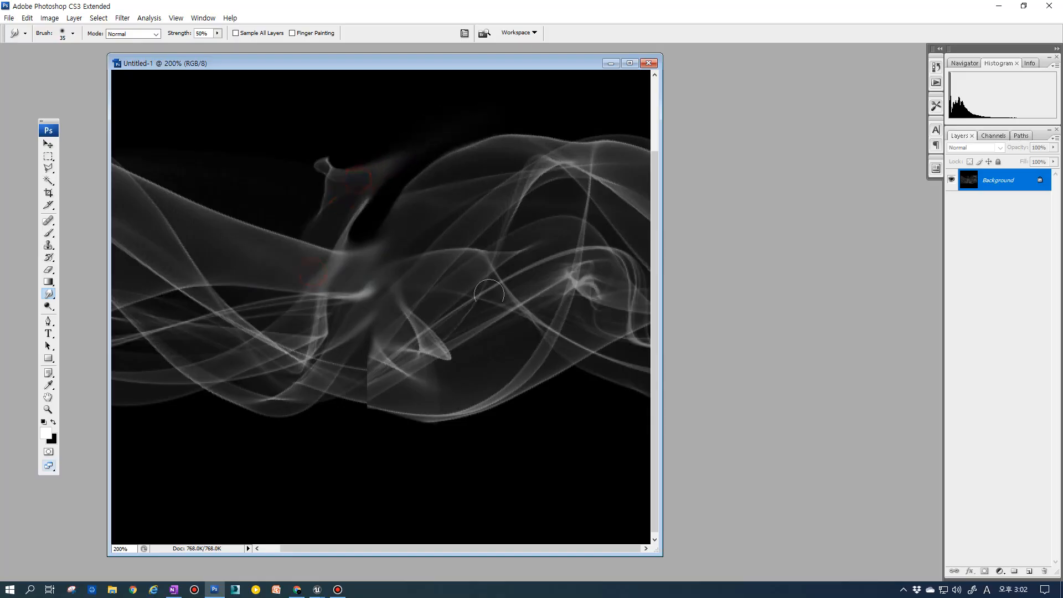
Smudge the lower part of the centre seam and erase a dark gap in the smoke beside it.
{"action": "mouse_move", "coordinate": [355, 396]}
{"action": "left_mouse_down"}
{"action": "mouse_move", "coordinate": [392, 410]}
{"action": "mouse_move", "coordinate": [426, 392]}
{"action": "mouse_move", "coordinate": [409, 397]}
{"action": "left_mouse_up"}
{"action": "mouse_move", "coordinate": [478, 364]}
{"action": "left_mouse_down"}
{"action": "mouse_move", "coordinate": [488, 355]}
{"action": "mouse_move", "coordinate": [349, 373]}
{"action": "mouse_move", "coordinate": [430, 341]}
{"action": "mouse_move", "coordinate": [361, 356]}
{"action": "mouse_move", "coordinate": [430, 352]}
{"action": "mouse_move", "coordinate": [443, 370]}
{"action": "mouse_move", "coordinate": [476, 374]}
{"action": "mouse_move", "coordinate": [496, 353]}
{"action": "left_mouse_up"}
{"action": "key", "text": "e"}
{"action": "key", "text": "r"}
{"action": "mouse_move", "coordinate": [410, 370]}
{"action": "left_mouse_down"}
{"action": "mouse_move", "coordinate": [508, 336]}
{"action": "mouse_move", "coordinate": [388, 370]}
{"action": "mouse_move", "coordinate": [464, 373]}
{"action": "mouse_move", "coordinate": [480, 357]}
{"action": "mouse_move", "coordinate": [366, 349]}
{"action": "mouse_move", "coordinate": [423, 318]}
{"action": "mouse_move", "coordinate": [372, 301]}
{"action": "mouse_move", "coordinate": [438, 305]}
{"action": "left_mouse_up"}
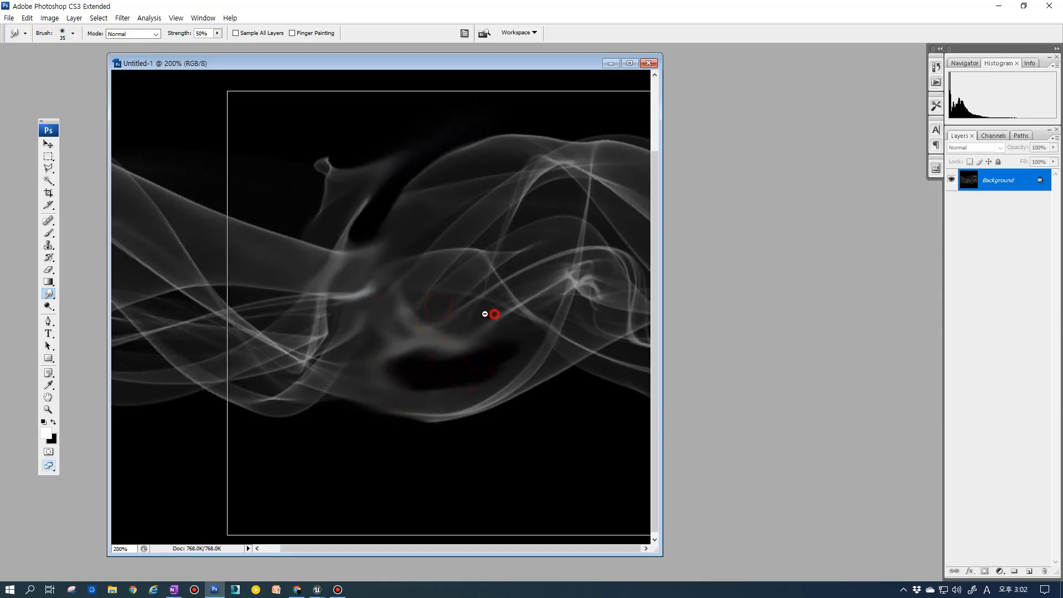
Smudge the lower strands and the upper wisp around the centre seam, pulling the smoke across the join.
{"action": "key", "text": "ctrl+minus"}
{"action": "mouse_move", "coordinate": [387, 368]}
{"action": "left_mouse_down"}
{"action": "mouse_move", "coordinate": [429, 365]}
{"action": "mouse_move", "coordinate": [382, 365]}
{"action": "mouse_move", "coordinate": [427, 356]}
{"action": "mouse_move", "coordinate": [368, 360]}
{"action": "left_mouse_up"}
{"action": "mouse_move", "coordinate": [260, 332]}
{"action": "left_mouse_down"}
{"action": "mouse_move", "coordinate": [249, 314]}
{"action": "mouse_move", "coordinate": [357, 321]}
{"action": "mouse_move", "coordinate": [387, 308]}
{"action": "mouse_move", "coordinate": [296, 294]}
{"action": "mouse_move", "coordinate": [362, 314]}
{"action": "left_mouse_up"}
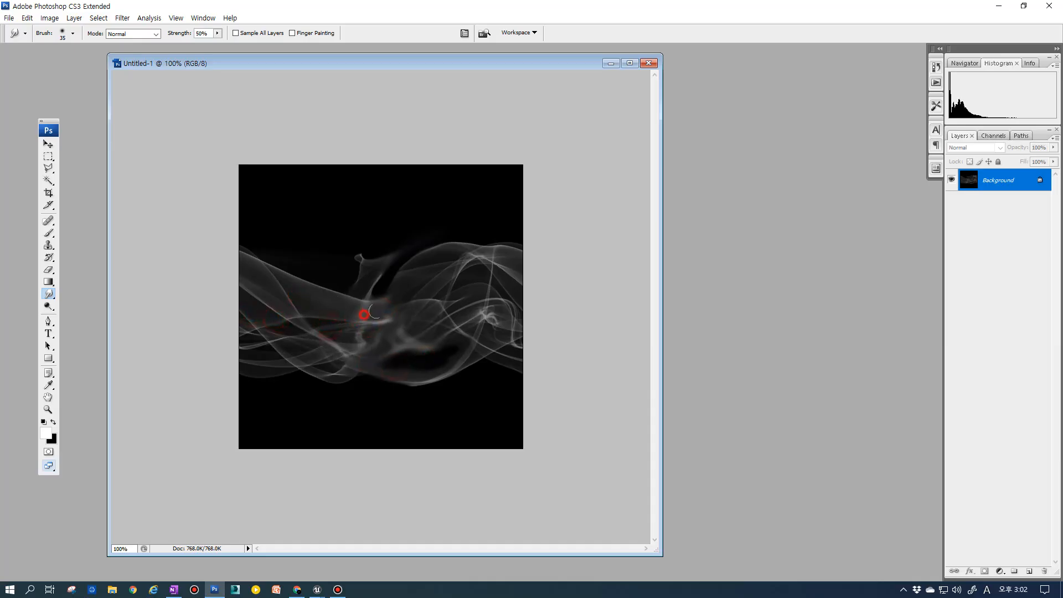
{"action": "mouse_move", "coordinate": [409, 272]}
{"action": "left_mouse_down"}
{"action": "mouse_move", "coordinate": [425, 273]}
{"action": "mouse_move", "coordinate": [425, 258]}
{"action": "mouse_move", "coordinate": [356, 305]}
{"action": "mouse_move", "coordinate": [315, 293]}
{"action": "left_mouse_up"}
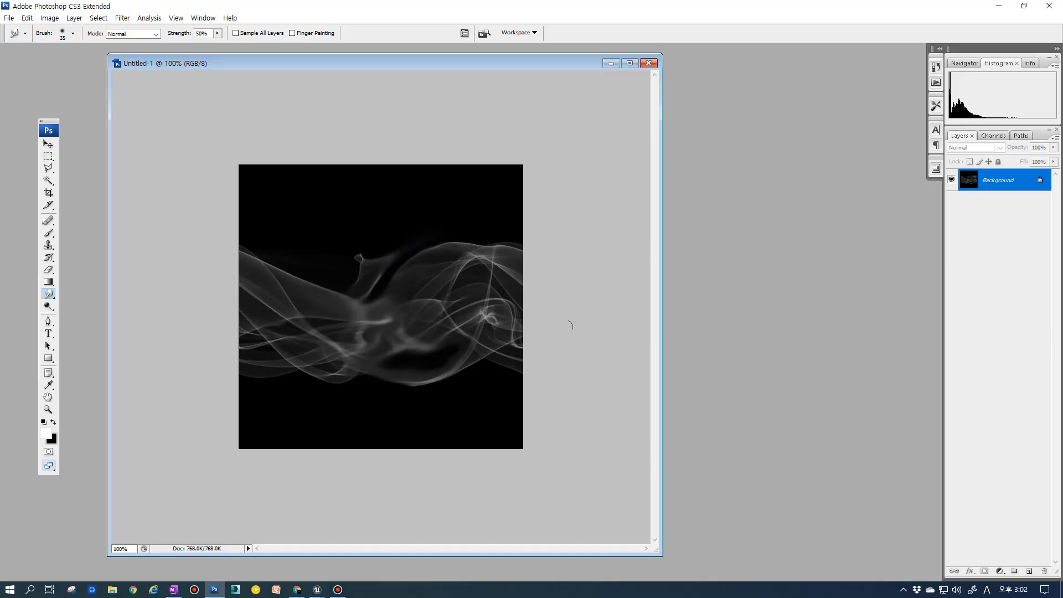
Erase the small stray curl above the centre seam and smudge the strands beside and below it.
{"action": "key", "text": "e"}
{"action": "mouse_move", "coordinate": [353, 257]}
{"action": "left_mouse_down"}
{"action": "mouse_move", "coordinate": [389, 257]}
{"action": "mouse_move", "coordinate": [380, 266]}
{"action": "mouse_move", "coordinate": [390, 269]}
{"action": "mouse_move", "coordinate": [416, 247]}
{"action": "mouse_move", "coordinate": [366, 292]}
{"action": "mouse_move", "coordinate": [370, 301]}
{"action": "left_mouse_up"}
{"action": "key", "text": "r"}
{"action": "mouse_move", "coordinate": [438, 353]}
{"action": "left_mouse_down"}
{"action": "mouse_move", "coordinate": [474, 337]}
{"action": "mouse_move", "coordinate": [484, 346]}
{"action": "mouse_move", "coordinate": [427, 358]}
{"action": "mouse_move", "coordinate": [462, 330]}
{"action": "mouse_move", "coordinate": [389, 344]}
{"action": "left_mouse_up"}
{"action": "mouse_move", "coordinate": [308, 317]}
{"action": "left_mouse_down"}
{"action": "mouse_move", "coordinate": [247, 336]}
{"action": "mouse_move", "coordinate": [388, 308]}
{"action": "left_mouse_up"}
{"action": "left_click_drag", "start_coordinate": [273, 288], "coordinate": [335, 322]}
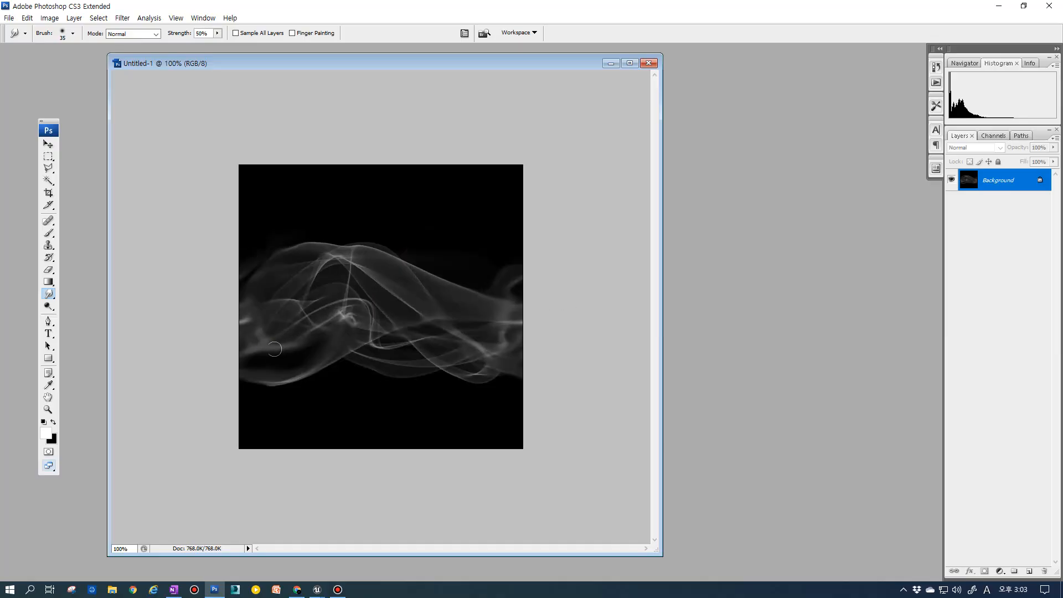
Smudge the dark gap in the lower smoke and the bright knot, working in both offset positions of the texture.
{"action": "mouse_move", "coordinate": [262, 350]}
{"action": "left_mouse_down"}
{"action": "mouse_move", "coordinate": [309, 344]}
{"action": "mouse_move", "coordinate": [284, 342]}
{"action": "left_mouse_up"}
{"action": "left_click_drag", "start_coordinate": [339, 321], "coordinate": [291, 369]}
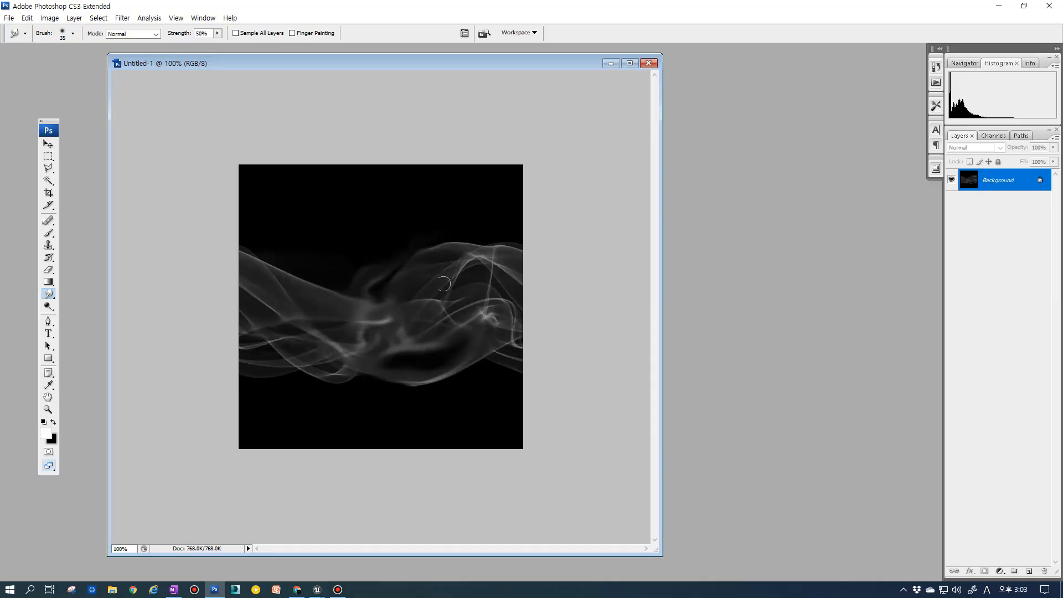
{"action": "left_click_drag", "start_coordinate": [388, 318], "coordinate": [339, 322]}
{"action": "left_click", "coordinate": [430, 292]}
{"action": "mouse_move", "coordinate": [484, 315]}
{"action": "left_mouse_down"}
{"action": "mouse_move", "coordinate": [448, 337]}
{"action": "mouse_move", "coordinate": [495, 308]}
{"action": "left_mouse_up"}
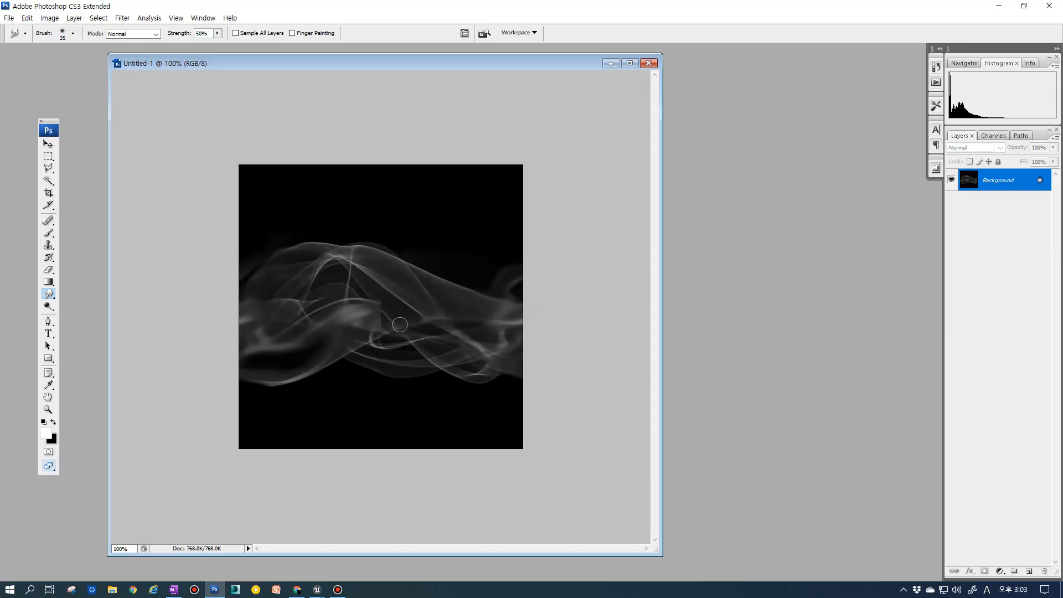
Smudge the thin crossing strands through the middle and upper smoke into softer bands.
{"action": "mouse_move", "coordinate": [372, 321]}
{"action": "left_mouse_down"}
{"action": "mouse_move", "coordinate": [372, 306]}
{"action": "mouse_move", "coordinate": [422, 325]}
{"action": "left_mouse_up"}
{"action": "left_click", "coordinate": [368, 288]}
{"action": "mouse_move", "coordinate": [309, 297]}
{"action": "left_mouse_down"}
{"action": "mouse_move", "coordinate": [285, 304]}
{"action": "mouse_move", "coordinate": [250, 357]}
{"action": "mouse_move", "coordinate": [280, 359]}
{"action": "mouse_move", "coordinate": [319, 337]}
{"action": "left_mouse_up"}
{"action": "mouse_move", "coordinate": [267, 367]}
{"action": "left_mouse_down"}
{"action": "mouse_move", "coordinate": [346, 328]}
{"action": "mouse_move", "coordinate": [338, 318]}
{"action": "left_mouse_up"}
{"action": "mouse_move", "coordinate": [279, 282]}
{"action": "left_mouse_down"}
{"action": "mouse_move", "coordinate": [327, 265]}
{"action": "mouse_move", "coordinate": [463, 277]}
{"action": "left_mouse_up"}
{"action": "left_click_drag", "start_coordinate": [442, 281], "coordinate": [474, 294]}
{"action": "mouse_move", "coordinate": [392, 299]}
{"action": "left_mouse_down"}
{"action": "mouse_move", "coordinate": [369, 318]}
{"action": "mouse_move", "coordinate": [464, 302]}
{"action": "left_mouse_up"}
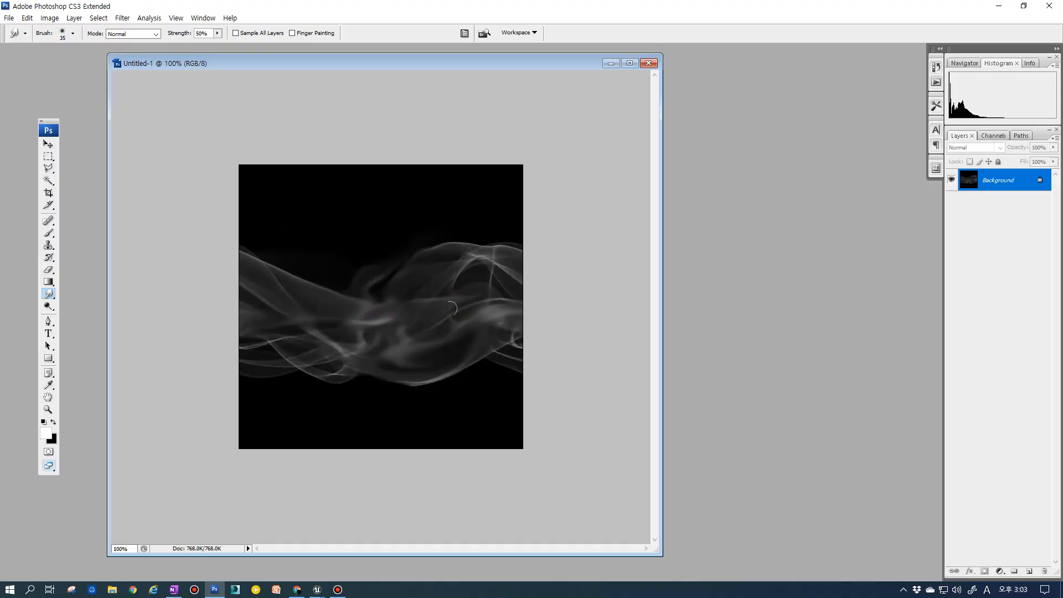
{"action": "mouse_move", "coordinate": [409, 323]}
{"action": "left_mouse_down"}
{"action": "mouse_move", "coordinate": [363, 325]}
{"action": "mouse_move", "coordinate": [388, 327]}
{"action": "left_mouse_up"}
Enable Shape Dynamics for the 20 px eraser and undo the black strokes made across the central smoke.
{"action": "key", "text": "e"}
{"action": "key", "text": "F5"}
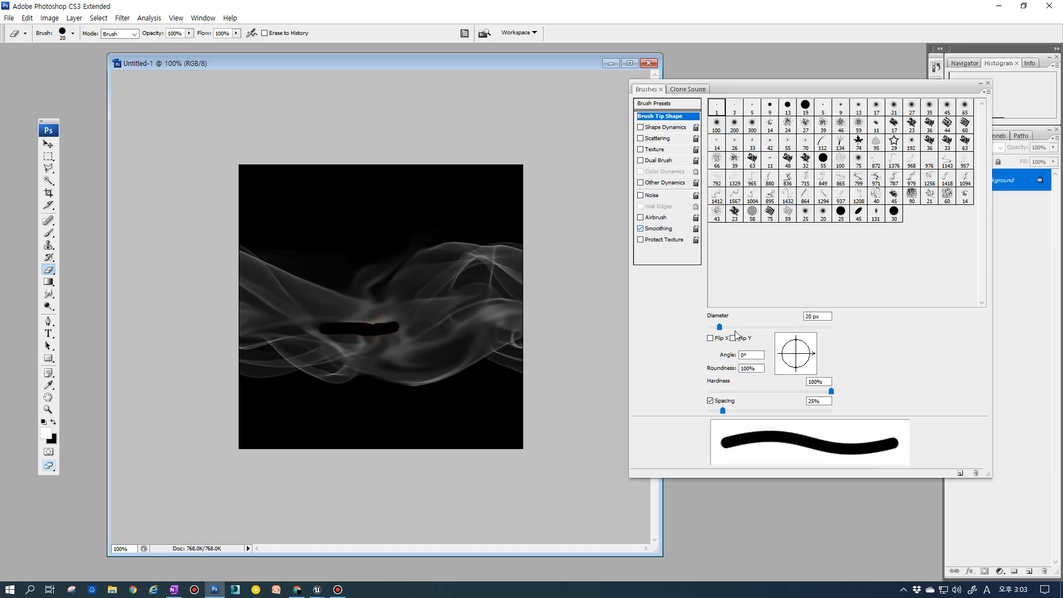
{"action": "left_click", "coordinate": [641, 128]}
{"action": "key", "text": "F5"}
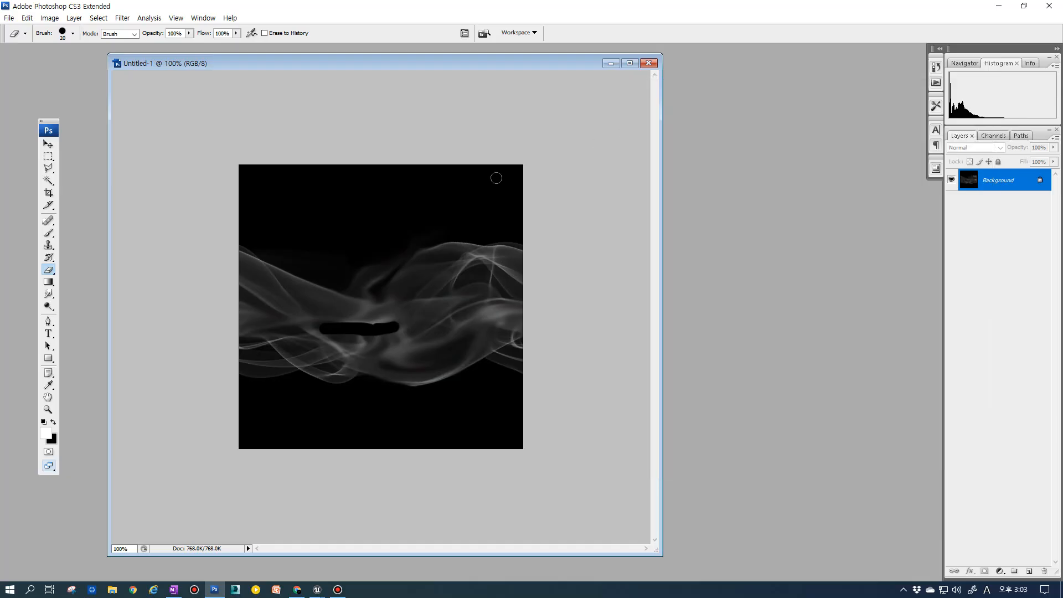
{"action": "key", "text": "ctrl+z"}
{"action": "key", "text": "ctrl+alt+z"}
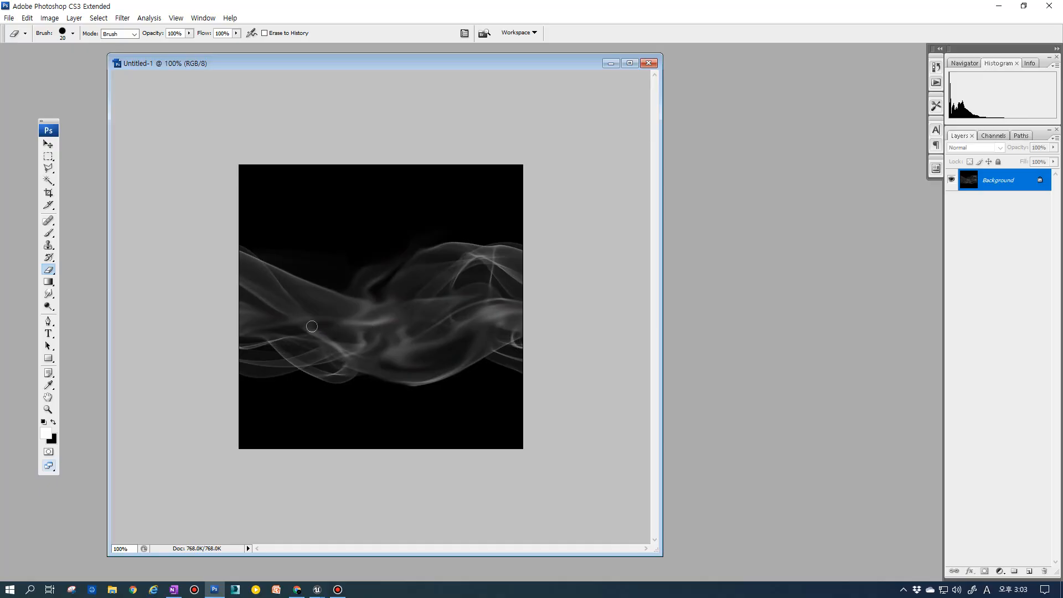
Erase thin tapered gaps in the central and lower smoke and soften them with the Smudge tool.
{"action": "mouse_move", "coordinate": [326, 326]}
{"action": "left_mouse_down"}
{"action": "mouse_move", "coordinate": [392, 318]}
{"action": "mouse_move", "coordinate": [339, 337]}
{"action": "mouse_move", "coordinate": [365, 336]}
{"action": "left_mouse_up"}
{"action": "mouse_move", "coordinate": [371, 355]}
{"action": "left_mouse_down"}
{"action": "mouse_move", "coordinate": [449, 362]}
{"action": "mouse_move", "coordinate": [372, 360]}
{"action": "mouse_move", "coordinate": [442, 358]}
{"action": "mouse_move", "coordinate": [399, 357]}
{"action": "mouse_move", "coordinate": [420, 353]}
{"action": "mouse_move", "coordinate": [367, 358]}
{"action": "mouse_move", "coordinate": [470, 337]}
{"action": "mouse_move", "coordinate": [399, 366]}
{"action": "mouse_move", "coordinate": [407, 361]}
{"action": "left_mouse_up"}
{"action": "key", "text": "r"}
{"action": "key", "text": "e"}
{"action": "key", "text": "r"}
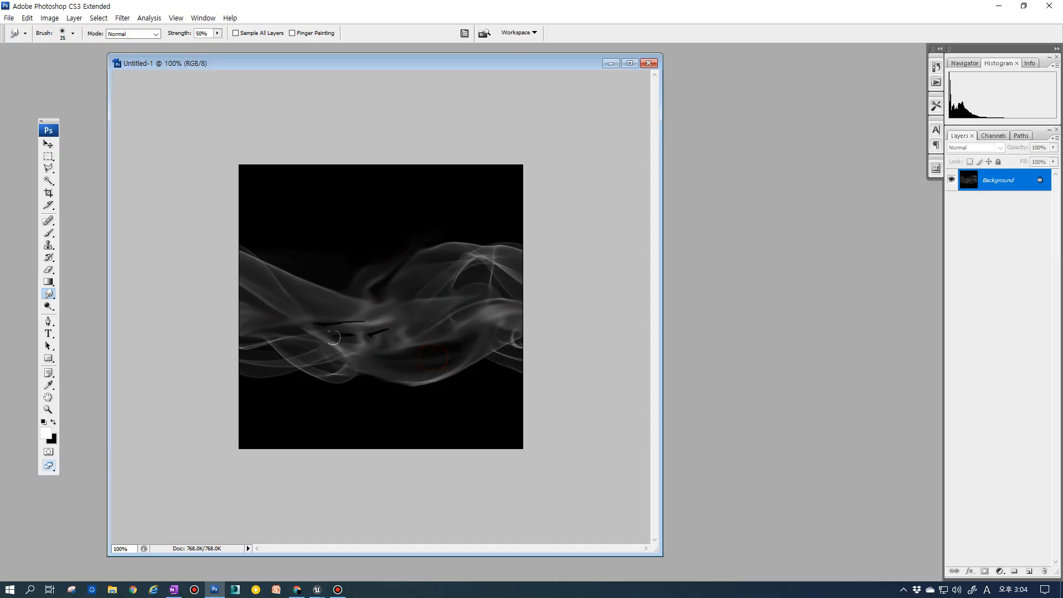
{"action": "left_click_drag", "start_coordinate": [334, 336], "coordinate": [427, 320]}
{"action": "mouse_move", "coordinate": [337, 324]}
{"action": "left_mouse_down"}
{"action": "mouse_move", "coordinate": [370, 320]}
{"action": "mouse_move", "coordinate": [301, 306]}
{"action": "mouse_move", "coordinate": [338, 328]}
{"action": "left_mouse_up"}
{"action": "left_click_drag", "start_coordinate": [397, 309], "coordinate": [421, 309]}
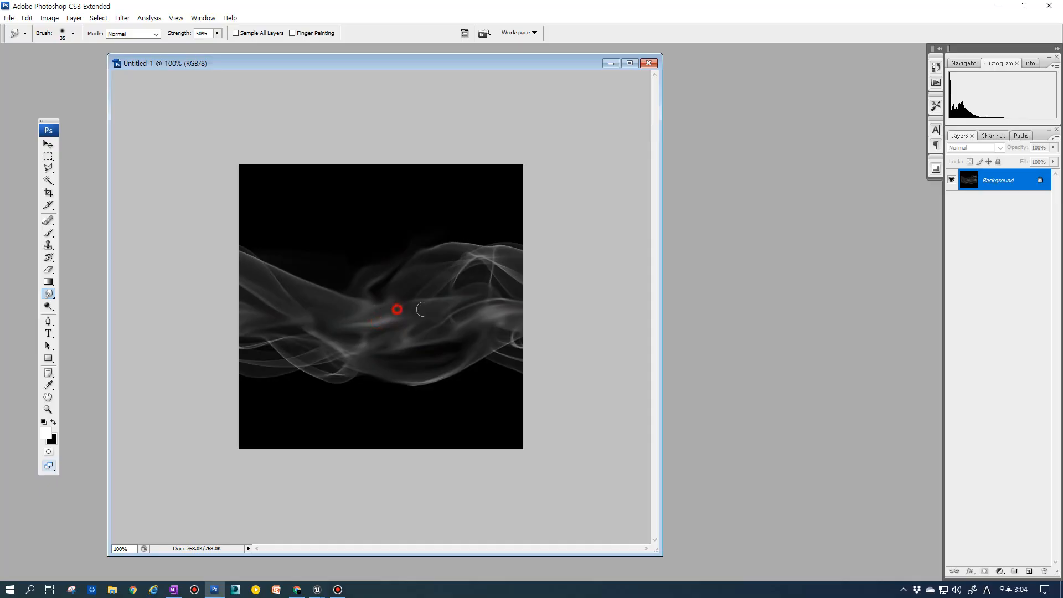
Erase the stray smoke above the centre seam and smudge the bright crossing strands below it.
{"action": "key", "text": "e"}
{"action": "mouse_move", "coordinate": [363, 291]}
{"action": "left_mouse_down"}
{"action": "mouse_move", "coordinate": [357, 277]}
{"action": "mouse_move", "coordinate": [373, 301]}
{"action": "mouse_move", "coordinate": [394, 290]}
{"action": "mouse_move", "coordinate": [327, 299]}
{"action": "mouse_move", "coordinate": [399, 296]}
{"action": "left_mouse_up"}
{"action": "key", "text": "r"}
{"action": "mouse_move", "coordinate": [373, 338]}
{"action": "left_mouse_down"}
{"action": "mouse_move", "coordinate": [339, 361]}
{"action": "mouse_move", "coordinate": [352, 360]}
{"action": "left_mouse_up"}
{"action": "mouse_move", "coordinate": [348, 367]}
{"action": "left_mouse_down"}
{"action": "mouse_move", "coordinate": [286, 361]}
{"action": "mouse_move", "coordinate": [357, 351]}
{"action": "left_mouse_up"}
{"action": "left_click_drag", "start_coordinate": [293, 335], "coordinate": [360, 331]}
Smudge the central strands out along the smoke's flow and reapply the Offset filter.
{"action": "left_click_drag", "start_coordinate": [413, 327], "coordinate": [465, 328]}
{"action": "left_click_drag", "start_coordinate": [343, 340], "coordinate": [414, 312]}
{"action": "mouse_move", "coordinate": [361, 335]}
{"action": "left_mouse_down"}
{"action": "mouse_move", "coordinate": [403, 314]}
{"action": "mouse_move", "coordinate": [481, 303]}
{"action": "mouse_move", "coordinate": [482, 288]}
{"action": "left_mouse_up"}
{"action": "left_click_drag", "start_coordinate": [427, 310], "coordinate": [359, 327]}
{"action": "mouse_move", "coordinate": [421, 309]}
{"action": "left_mouse_down"}
{"action": "mouse_move", "coordinate": [392, 317]}
{"action": "mouse_move", "coordinate": [432, 306]}
{"action": "left_mouse_up"}
{"action": "key", "text": "ctrl+f"}
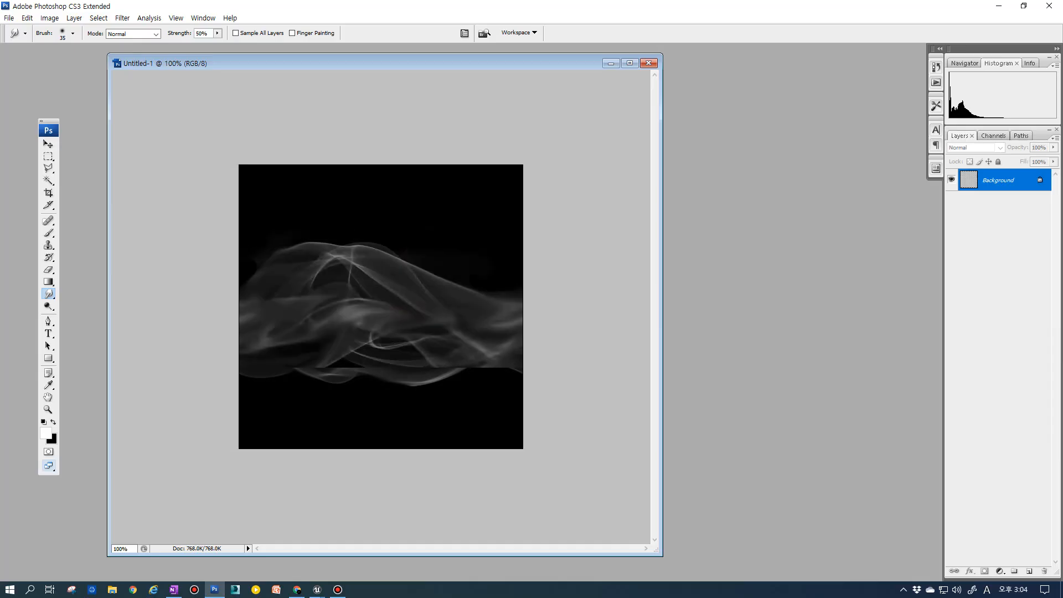
Smudge the middle bands, erase stray smoke outside the upper edge of the hump, and reapply the Offset filter.
{"action": "mouse_move", "coordinate": [390, 337]}
{"action": "left_mouse_down"}
{"action": "mouse_move", "coordinate": [370, 338]}
{"action": "mouse_move", "coordinate": [423, 329]}
{"action": "mouse_move", "coordinate": [339, 309]}
{"action": "left_mouse_up"}
{"action": "mouse_move", "coordinate": [368, 304]}
{"action": "left_mouse_down"}
{"action": "mouse_move", "coordinate": [344, 292]}
{"action": "mouse_move", "coordinate": [287, 310]}
{"action": "left_mouse_up"}
{"action": "key", "text": "e"}
{"action": "mouse_move", "coordinate": [242, 261]}
{"action": "left_mouse_down"}
{"action": "mouse_move", "coordinate": [299, 232]}
{"action": "mouse_move", "coordinate": [267, 268]}
{"action": "mouse_move", "coordinate": [283, 270]}
{"action": "left_mouse_up"}
{"action": "left_click", "coordinate": [268, 244]}
{"action": "key", "text": "r"}
{"action": "key", "text": "ctrl+f"}
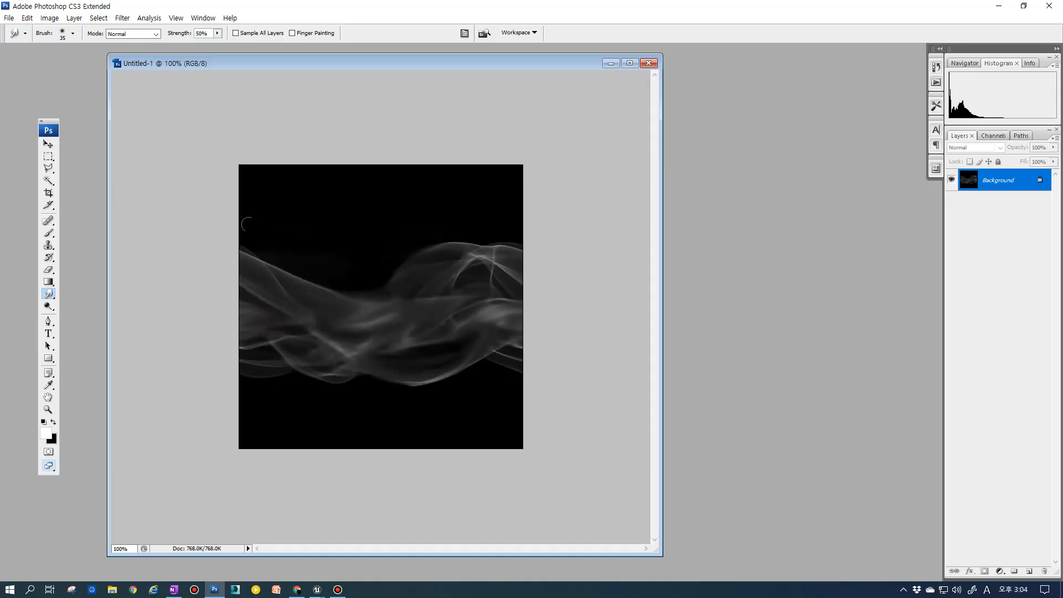
Smudge the upper bands and paint a highlight along the smoke's upper edge with a 6 px Screen-mode brush at 51% opacity.
{"action": "left_click_drag", "start_coordinate": [417, 282], "coordinate": [413, 275]}
{"action": "left_click_drag", "start_coordinate": [301, 292], "coordinate": [308, 299]}
{"action": "key", "text": "b"}
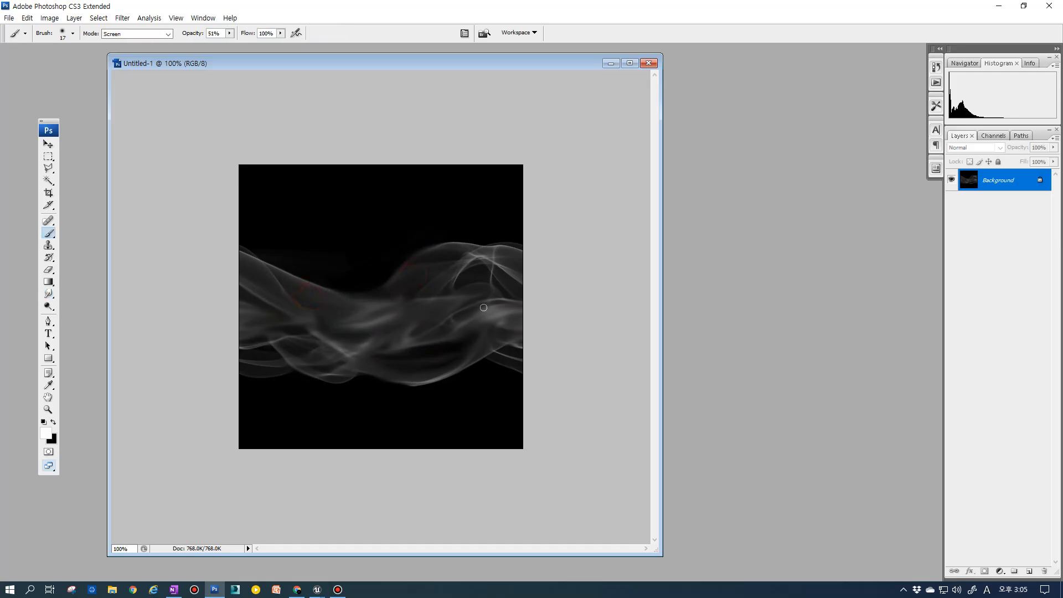
{"action": "left_click", "coordinate": [381, 284], "text": "ctrl"}
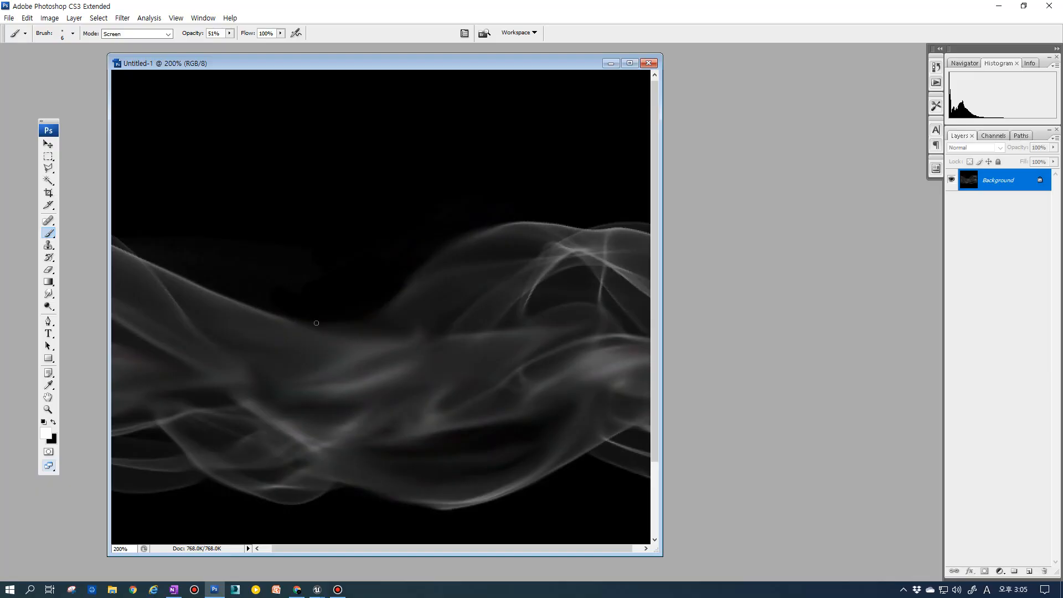
{"action": "mouse_move", "coordinate": [315, 324]}
{"action": "left_mouse_down"}
{"action": "mouse_move", "coordinate": [397, 306]}
{"action": "mouse_move", "coordinate": [425, 258]}
{"action": "mouse_move", "coordinate": [455, 244]}
{"action": "mouse_move", "coordinate": [426, 255]}
{"action": "mouse_move", "coordinate": [453, 240]}
{"action": "left_mouse_up"}
Erase the excess outside the highlighted upper edge and smudge the highlight into the smoke.
{"action": "key", "text": "e"}
{"action": "mouse_move", "coordinate": [492, 234]}
{"action": "left_mouse_down"}
{"action": "mouse_move", "coordinate": [419, 270]}
{"action": "mouse_move", "coordinate": [361, 321]}
{"action": "mouse_move", "coordinate": [291, 320]}
{"action": "left_mouse_up"}
{"action": "left_click_drag", "start_coordinate": [219, 310], "coordinate": [304, 320]}
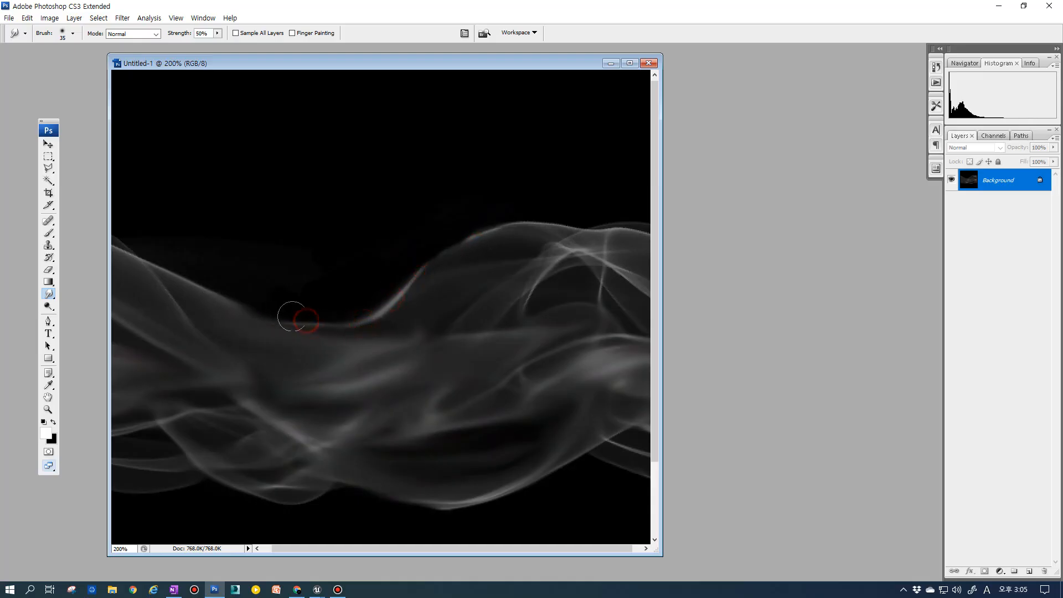
{"action": "left_click_drag", "start_coordinate": [238, 313], "coordinate": [235, 311]}
{"action": "mouse_move", "coordinate": [411, 318]}
{"action": "left_mouse_down"}
{"action": "mouse_move", "coordinate": [383, 322]}
{"action": "mouse_move", "coordinate": [396, 312]}
{"action": "mouse_move", "coordinate": [348, 336]}
{"action": "left_mouse_up"}
{"action": "left_click_drag", "start_coordinate": [456, 288], "coordinate": [408, 268]}
{"action": "left_click", "coordinate": [450, 316], "text": "alt"}
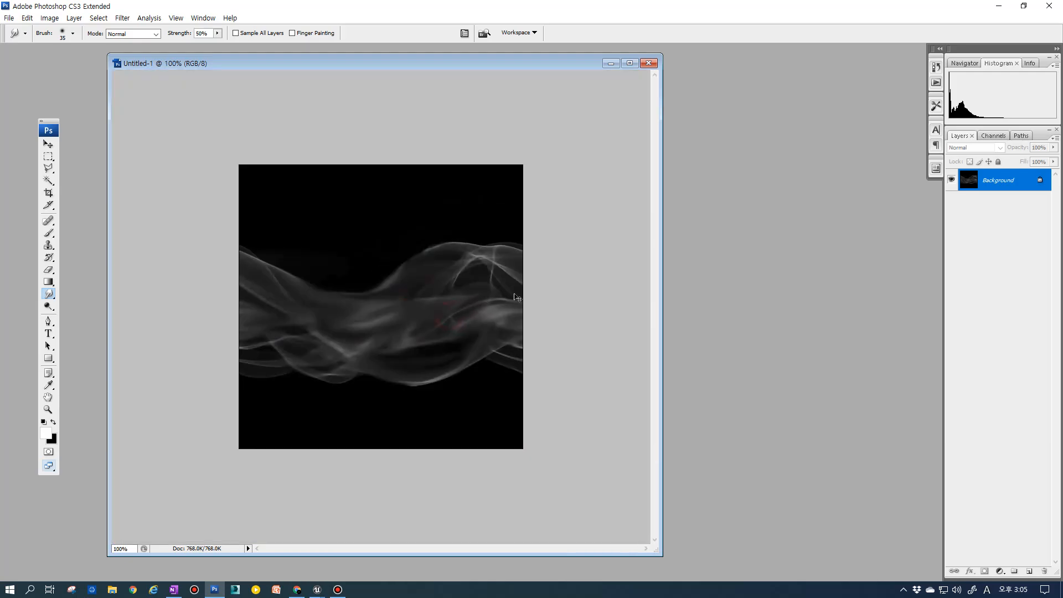
Reapply the Offset filter and smudge the thin strands inside the smoke's hump.
{"action": "key", "text": "ctrl+f"}
{"action": "left_click_drag", "start_coordinate": [344, 314], "coordinate": [328, 308]}
{"action": "mouse_move", "coordinate": [320, 294]}
{"action": "left_mouse_down"}
{"action": "mouse_move", "coordinate": [304, 295]}
{"action": "mouse_move", "coordinate": [306, 285]}
{"action": "left_mouse_up"}
{"action": "mouse_move", "coordinate": [323, 277]}
{"action": "left_mouse_down"}
{"action": "mouse_move", "coordinate": [288, 287]}
{"action": "mouse_move", "coordinate": [339, 260]}
{"action": "mouse_move", "coordinate": [398, 291]}
{"action": "left_mouse_up"}
{"action": "left_click_drag", "start_coordinate": [288, 330], "coordinate": [288, 331]}
Set the eraser to 59% opacity with an 80 px tip and undo a test stroke on the hump.
{"action": "key", "text": "e"}
{"action": "key", "text": "F5"}
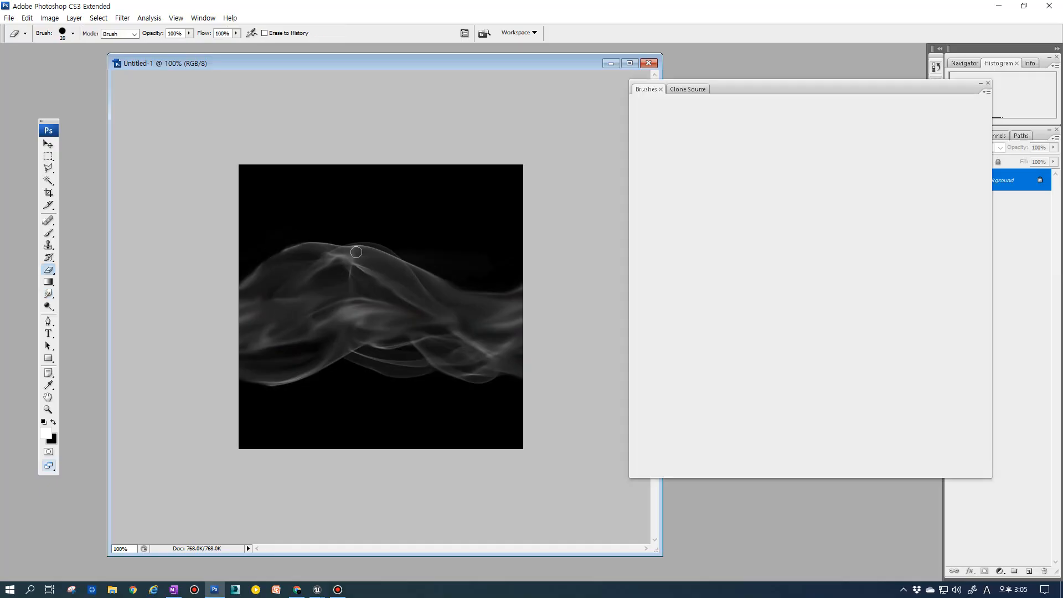
{"action": "left_click_drag", "start_coordinate": [189, 39], "coordinate": [162, 46]}
{"action": "key", "text": "F5"}
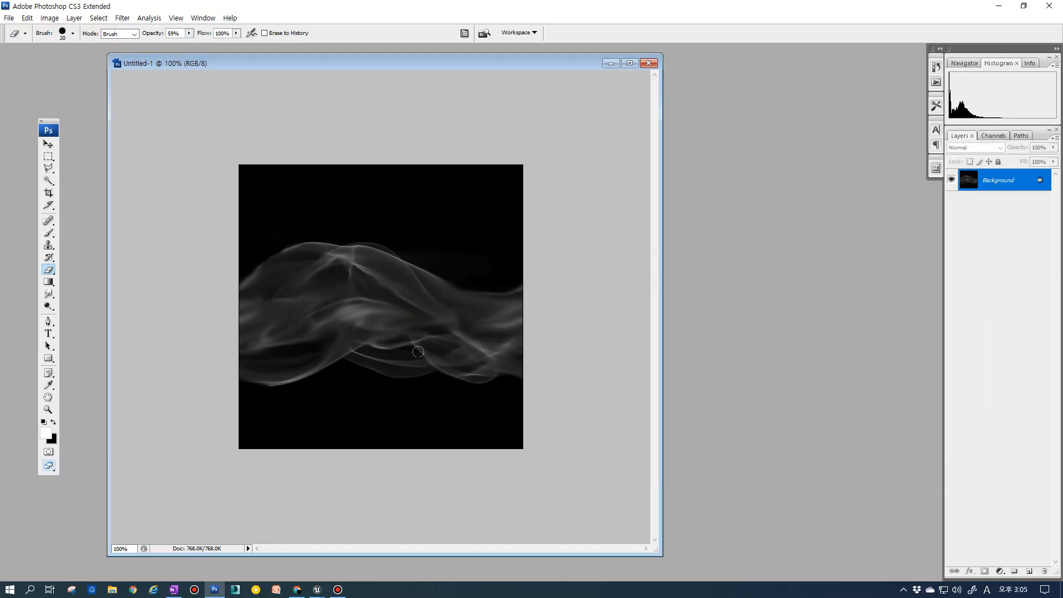
{"action": "key", "text": "bracketright"}
{"action": "key", "text": "bracketright"}
{"action": "key", "text": "bracketright"}
{"action": "key", "text": "bracketright"}
{"action": "mouse_move", "coordinate": [332, 283]}
{"action": "left_mouse_down"}
{"action": "mouse_move", "coordinate": [292, 300]}
{"action": "mouse_move", "coordinate": [334, 286]}
{"action": "left_mouse_up"}
{"action": "key", "text": "ctrl+z"}
Enable Other Dynamics for the eraser, enlarge it to 90 px, and fade the smoke inside the hump.
{"action": "key", "text": "F5"}
{"action": "left_click", "coordinate": [652, 184]}
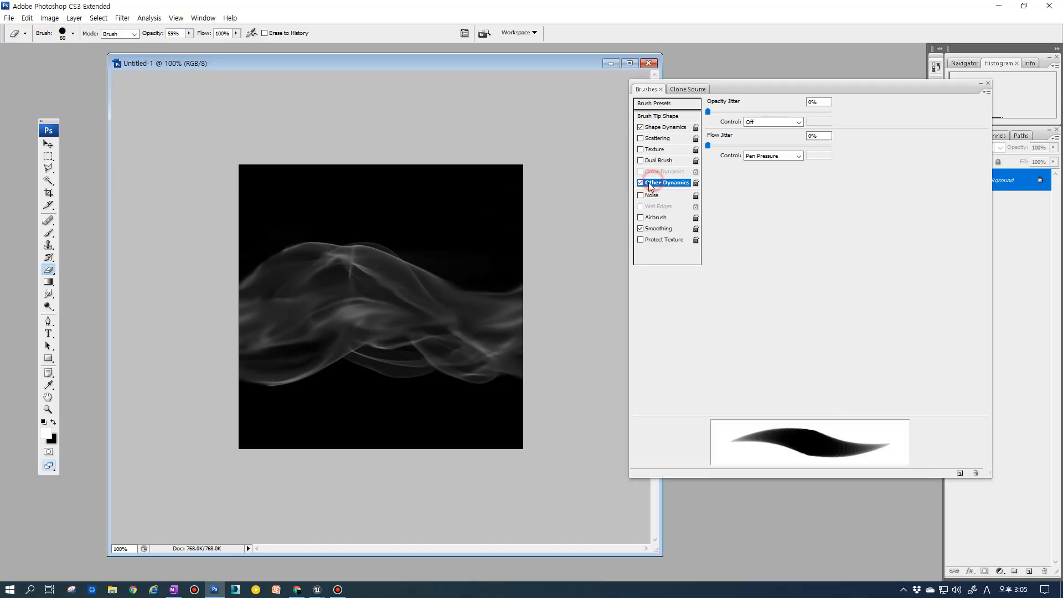
{"action": "key", "text": "F5"}
{"action": "key", "text": "bracketright"}
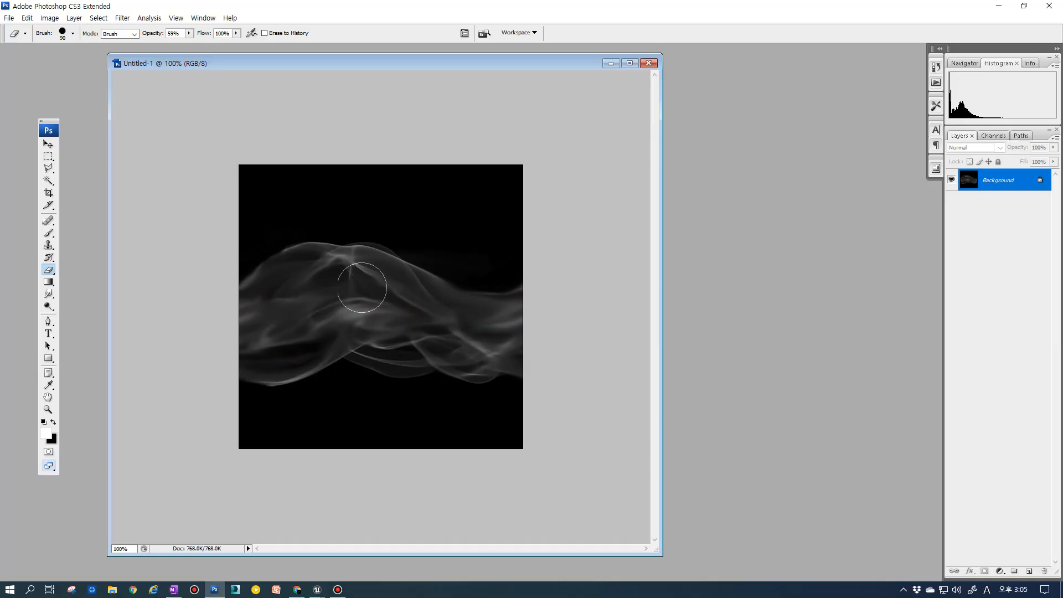
{"action": "left_click_drag", "start_coordinate": [297, 308], "coordinate": [282, 313]}
{"action": "mouse_move", "coordinate": [323, 295]}
{"action": "left_mouse_down"}
{"action": "mouse_move", "coordinate": [267, 312]}
{"action": "mouse_move", "coordinate": [343, 289]}
{"action": "mouse_move", "coordinate": [403, 300]}
{"action": "mouse_move", "coordinate": [356, 290]}
{"action": "mouse_move", "coordinate": [382, 286]}
{"action": "left_mouse_up"}
{"action": "left_click_drag", "start_coordinate": [378, 292], "coordinate": [433, 300]}
{"action": "left_click_drag", "start_coordinate": [312, 307], "coordinate": [269, 330]}
Smudge the faded interior and upper ridge of the hump into smooth flowing bands.
{"action": "key", "text": "r"}
{"action": "mouse_move", "coordinate": [344, 289]}
{"action": "left_mouse_down"}
{"action": "mouse_move", "coordinate": [336, 281]}
{"action": "mouse_move", "coordinate": [276, 324]}
{"action": "left_mouse_up"}
{"action": "mouse_move", "coordinate": [367, 253]}
{"action": "left_mouse_down"}
{"action": "mouse_move", "coordinate": [343, 253]}
{"action": "mouse_move", "coordinate": [422, 269]}
{"action": "left_mouse_up"}
{"action": "left_click_drag", "start_coordinate": [307, 311], "coordinate": [244, 324]}
{"action": "mouse_move", "coordinate": [318, 293]}
{"action": "left_mouse_down"}
{"action": "mouse_move", "coordinate": [286, 297]}
{"action": "mouse_move", "coordinate": [339, 281]}
{"action": "left_mouse_up"}
{"action": "left_click_drag", "start_coordinate": [313, 283], "coordinate": [350, 277]}
{"action": "left_click_drag", "start_coordinate": [346, 297], "coordinate": [379, 301]}
Smudge the strands below and beside the hump, softening the lower crossing lines.
{"action": "left_click_drag", "start_coordinate": [430, 304], "coordinate": [481, 319]}
{"action": "mouse_move", "coordinate": [430, 325]}
{"action": "left_mouse_down"}
{"action": "mouse_move", "coordinate": [461, 327]}
{"action": "mouse_move", "coordinate": [495, 308]}
{"action": "left_mouse_up"}
{"action": "left_click_drag", "start_coordinate": [410, 336], "coordinate": [446, 337]}
{"action": "left_click_drag", "start_coordinate": [353, 343], "coordinate": [435, 341]}
{"action": "mouse_move", "coordinate": [368, 338]}
{"action": "left_mouse_down"}
{"action": "mouse_move", "coordinate": [415, 352]}
{"action": "mouse_move", "coordinate": [361, 351]}
{"action": "mouse_move", "coordinate": [431, 351]}
{"action": "left_mouse_up"}
{"action": "mouse_move", "coordinate": [349, 352]}
{"action": "left_mouse_down"}
{"action": "mouse_move", "coordinate": [327, 352]}
{"action": "mouse_move", "coordinate": [351, 348]}
{"action": "left_mouse_up"}
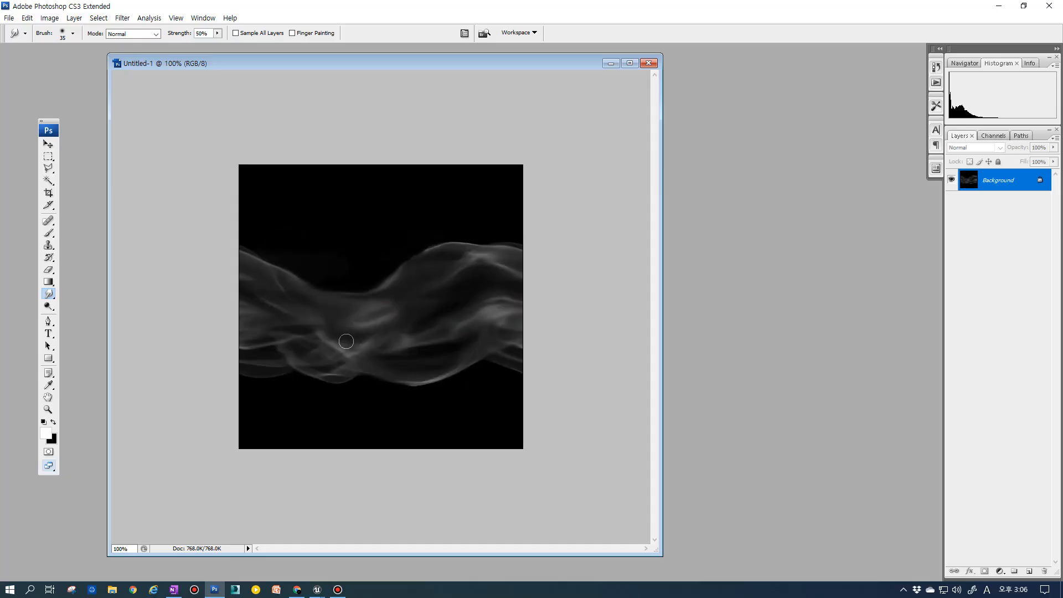
Smudge the lower strands, the central bands and the raised crest, and reapply the Offset filter.
{"action": "left_click_drag", "start_coordinate": [320, 354], "coordinate": [360, 350]}
{"action": "left_click_drag", "start_coordinate": [404, 356], "coordinate": [526, 334]}
{"action": "left_click_drag", "start_coordinate": [454, 339], "coordinate": [502, 319]}
{"action": "left_click_drag", "start_coordinate": [336, 322], "coordinate": [404, 290]}
{"action": "left_click_drag", "start_coordinate": [392, 293], "coordinate": [421, 285]}
{"action": "left_click_drag", "start_coordinate": [384, 281], "coordinate": [512, 294]}
{"action": "left_click_drag", "start_coordinate": [429, 261], "coordinate": [500, 264]}
{"action": "left_click", "coordinate": [478, 264]}
{"action": "key", "text": "ctrl+f"}
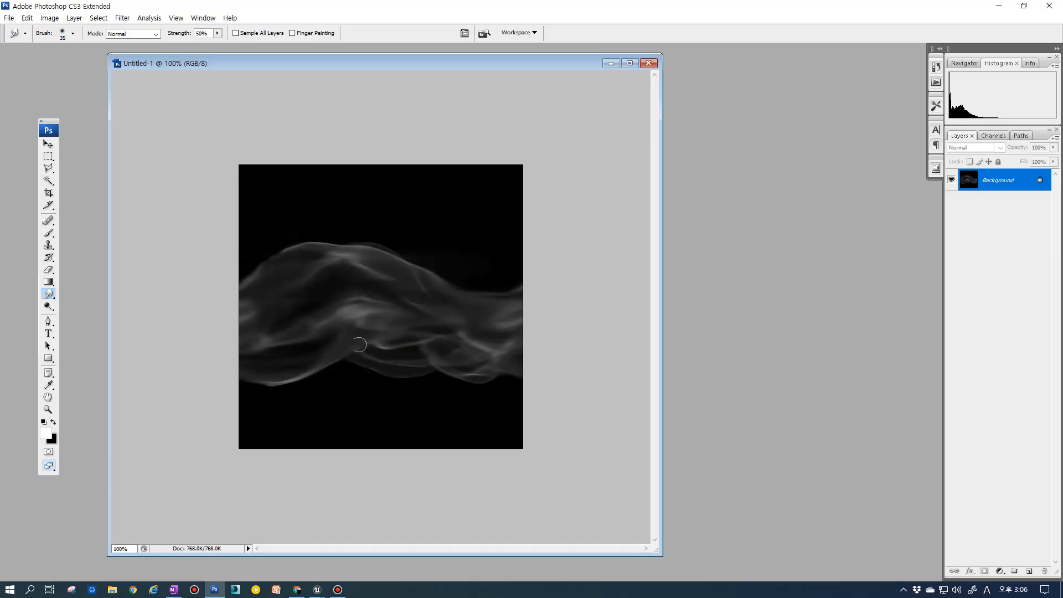
Reapply the Offset filter repeatedly to compare both tiling positions and smudge the remaining rough bands of the hump.
{"action": "key", "text": "ctrl+f"}
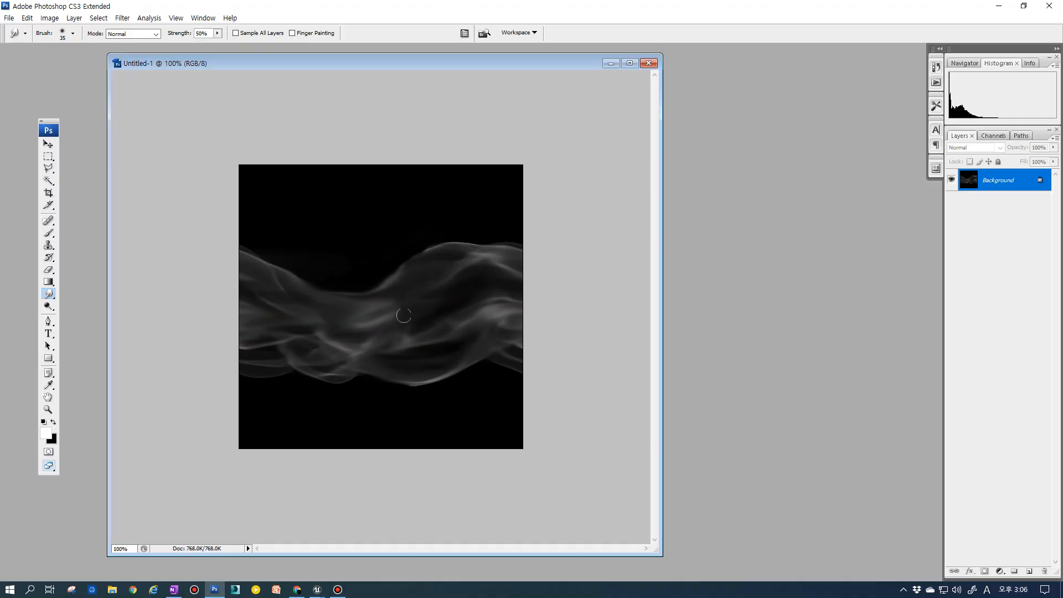
{"action": "key", "text": "ctrl+f"}
{"action": "key", "text": "ctrl+f"}
{"action": "key", "text": "ctrl+f"}
{"action": "left_click_drag", "start_coordinate": [395, 286], "coordinate": [428, 297]}
{"action": "mouse_move", "coordinate": [398, 283]}
{"action": "left_mouse_down"}
{"action": "mouse_move", "coordinate": [444, 307]}
{"action": "mouse_move", "coordinate": [480, 307]}
{"action": "left_mouse_up"}
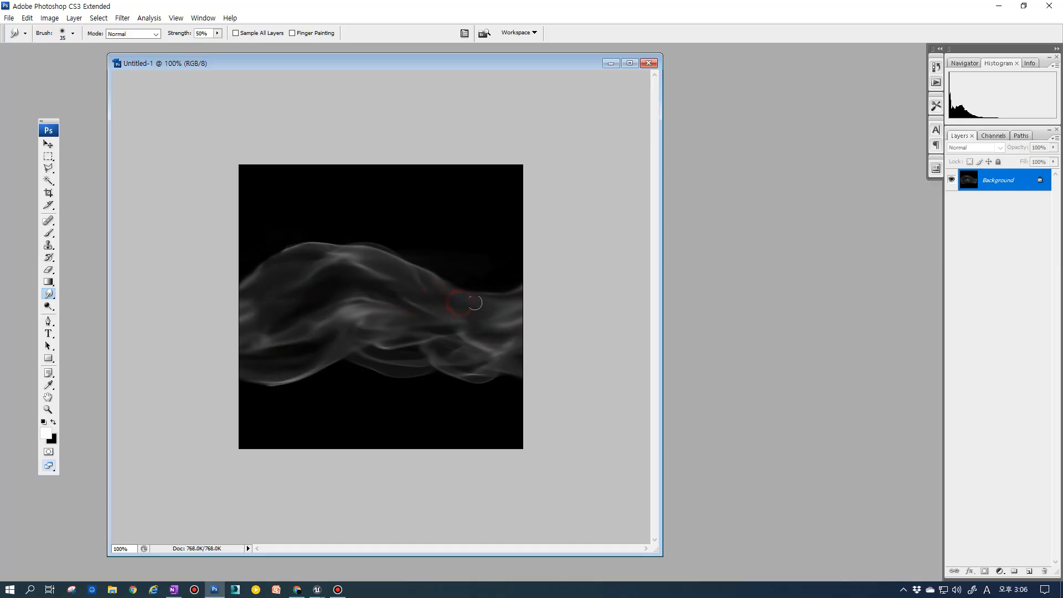
{"action": "left_click_drag", "start_coordinate": [298, 268], "coordinate": [281, 270]}
Apply a Brightness/Contrast adjustment with brightness +18 and contrast +36 to the smoke.
{"action": "left_click", "coordinate": [49, 17]}
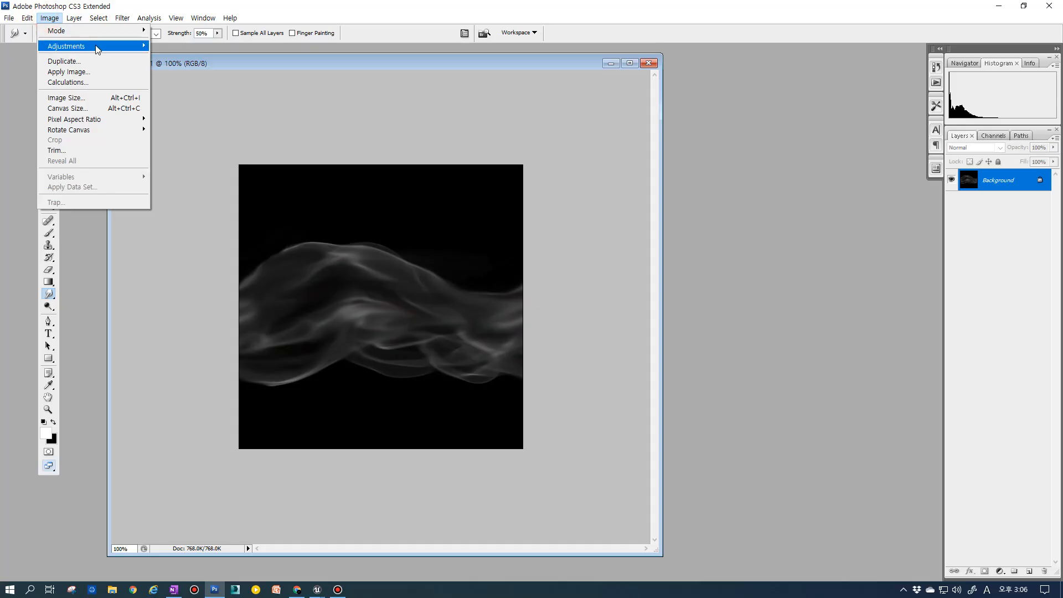
{"action": "mouse_move", "coordinate": [100, 48]}
{"action": "left_click", "coordinate": [191, 109]}
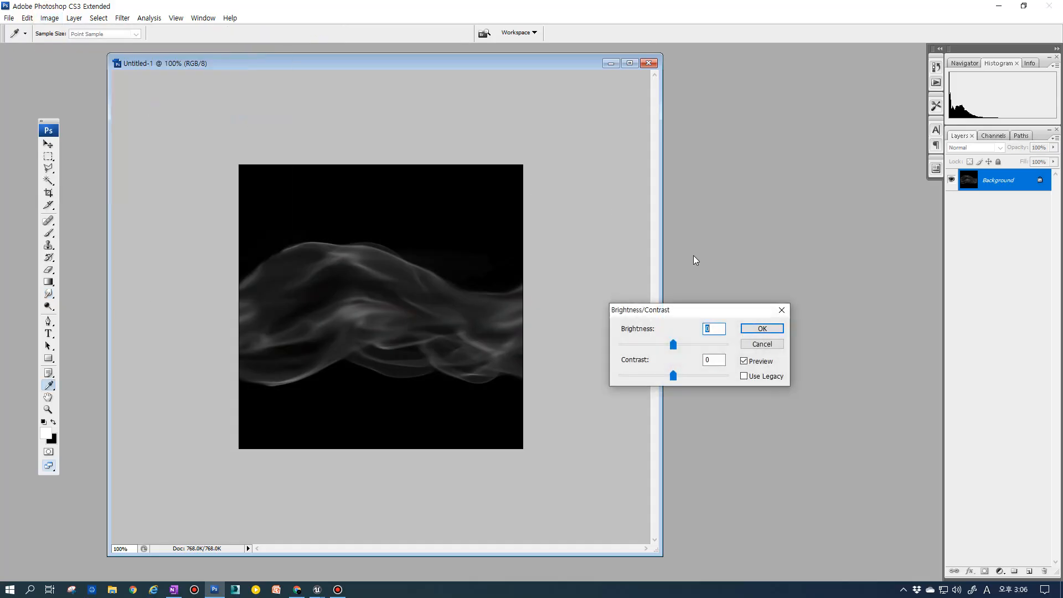
{"action": "left_click_drag", "start_coordinate": [670, 346], "coordinate": [667, 345]}
{"action": "mouse_move", "coordinate": [712, 376]}
{"action": "left_mouse_down"}
{"action": "mouse_move", "coordinate": [688, 380]}
{"action": "mouse_move", "coordinate": [682, 346]}
{"action": "mouse_move", "coordinate": [730, 376]}
{"action": "left_mouse_up"}
{"action": "mouse_move", "coordinate": [682, 347]}
{"action": "left_mouse_down"}
{"action": "mouse_move", "coordinate": [703, 348]}
{"action": "mouse_move", "coordinate": [695, 350]}
{"action": "mouse_move", "coordinate": [720, 377]}
{"action": "mouse_move", "coordinate": [708, 382]}
{"action": "mouse_move", "coordinate": [683, 348]}
{"action": "left_mouse_up"}
{"action": "left_click_drag", "start_coordinate": [682, 345], "coordinate": [681, 346]}
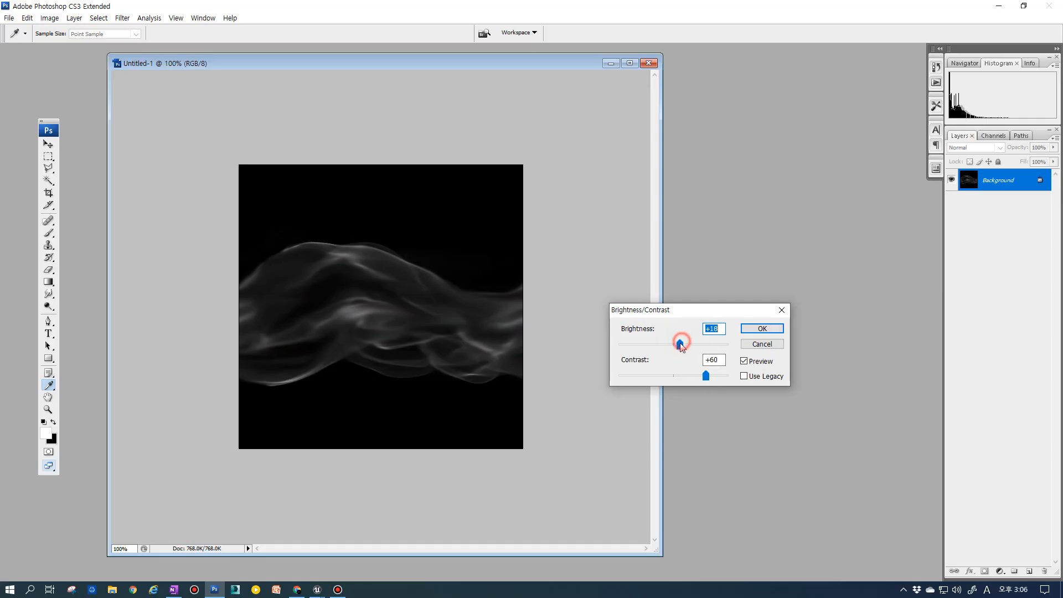
{"action": "left_click_drag", "start_coordinate": [726, 380], "coordinate": [677, 384]}
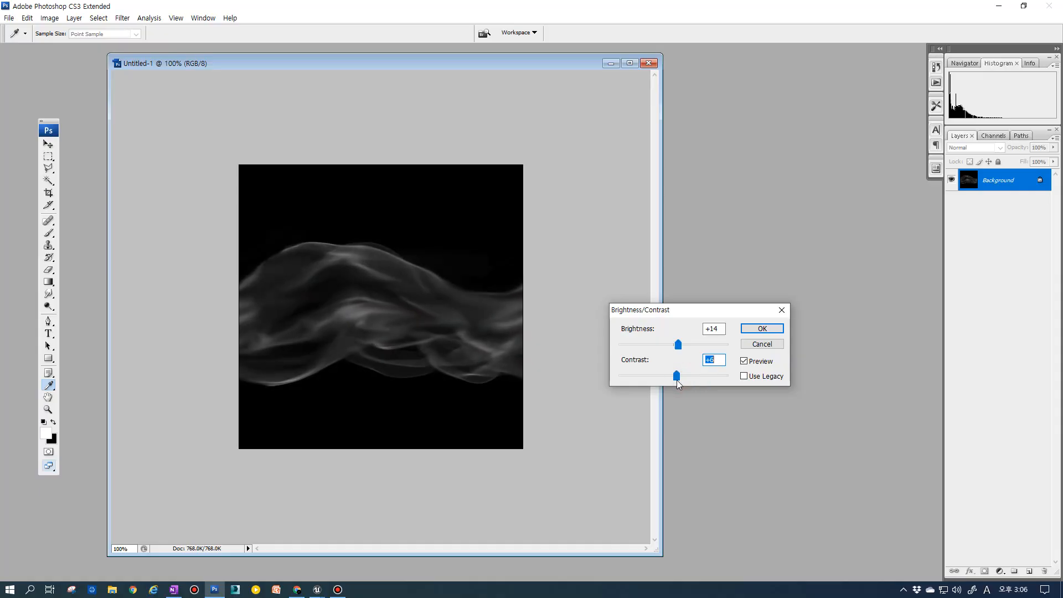
{"action": "left_click_drag", "start_coordinate": [677, 347], "coordinate": [694, 379]}
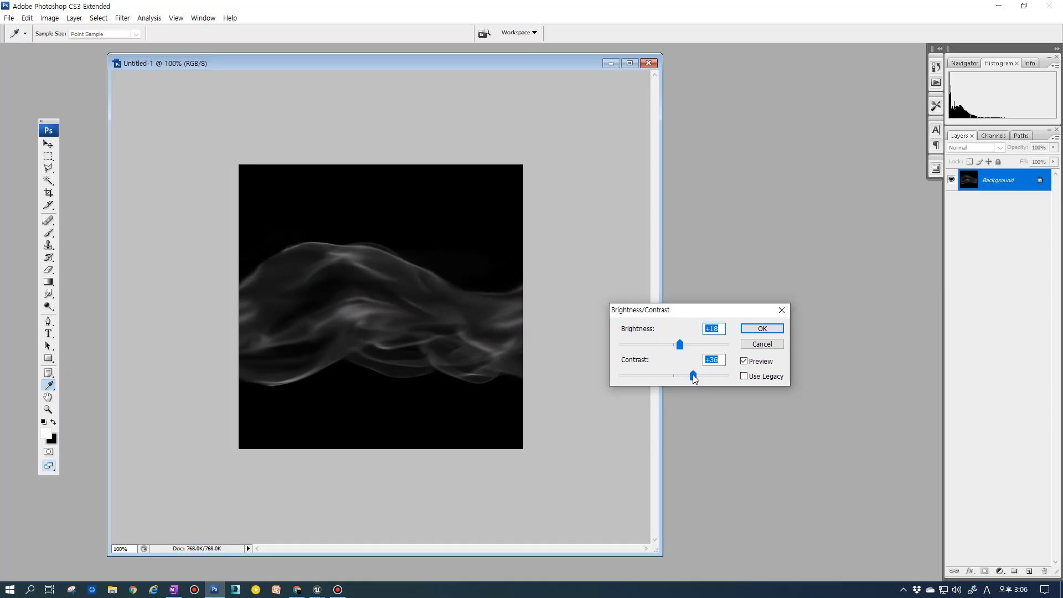
{"action": "left_click", "coordinate": [765, 331]}
{"action": "key", "text": "r"}
{"action": "key", "text": "t"}
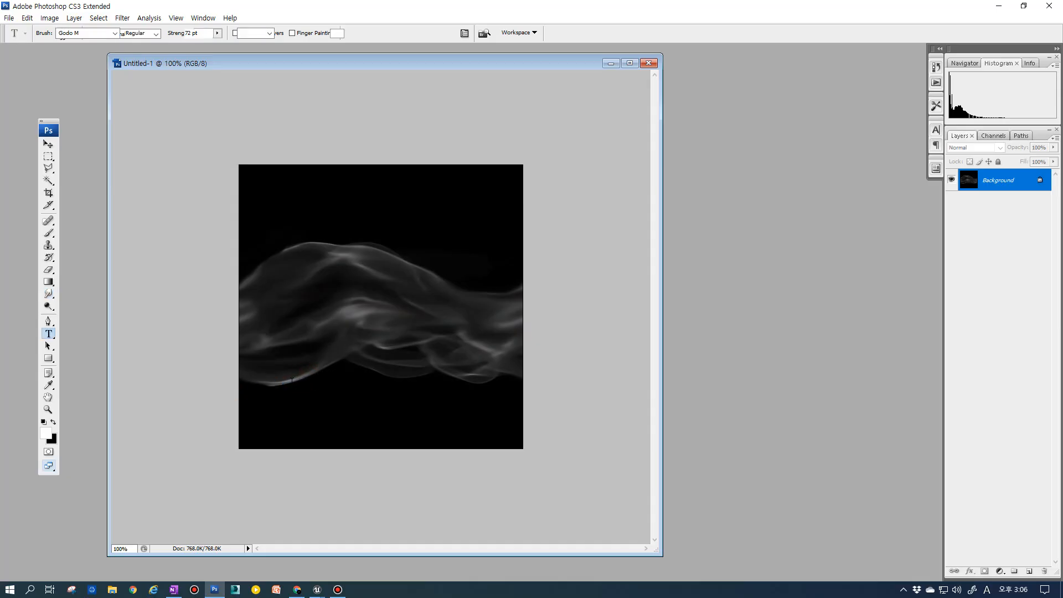
{"action": "left_click", "coordinate": [298, 382]}
{"action": "key", "text": "Escape"}
{"action": "key", "text": "r"}
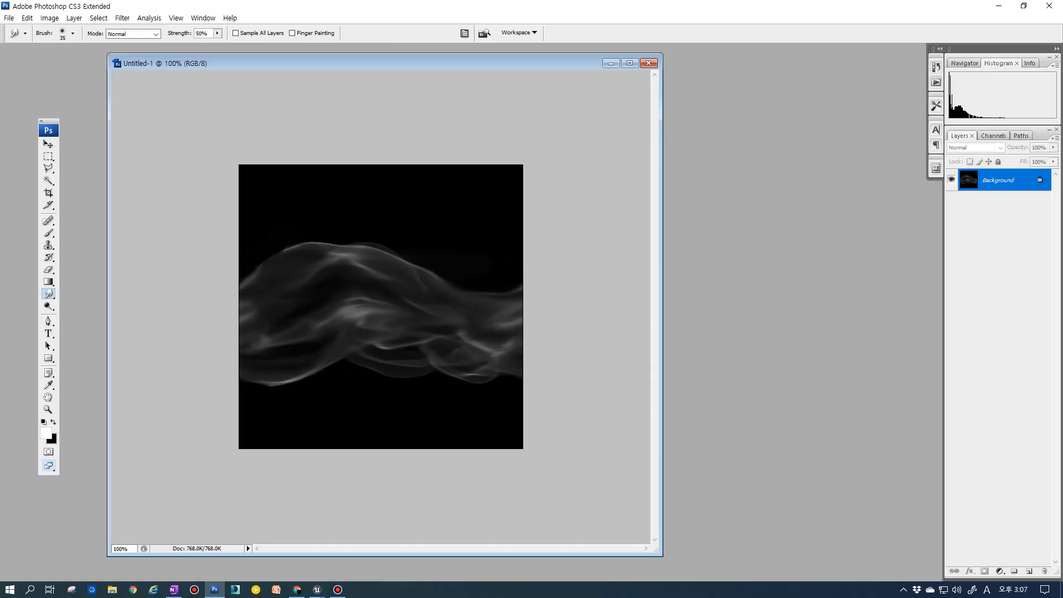
{"action": "key", "text": "e"}
{"action": "key", "text": "p"}
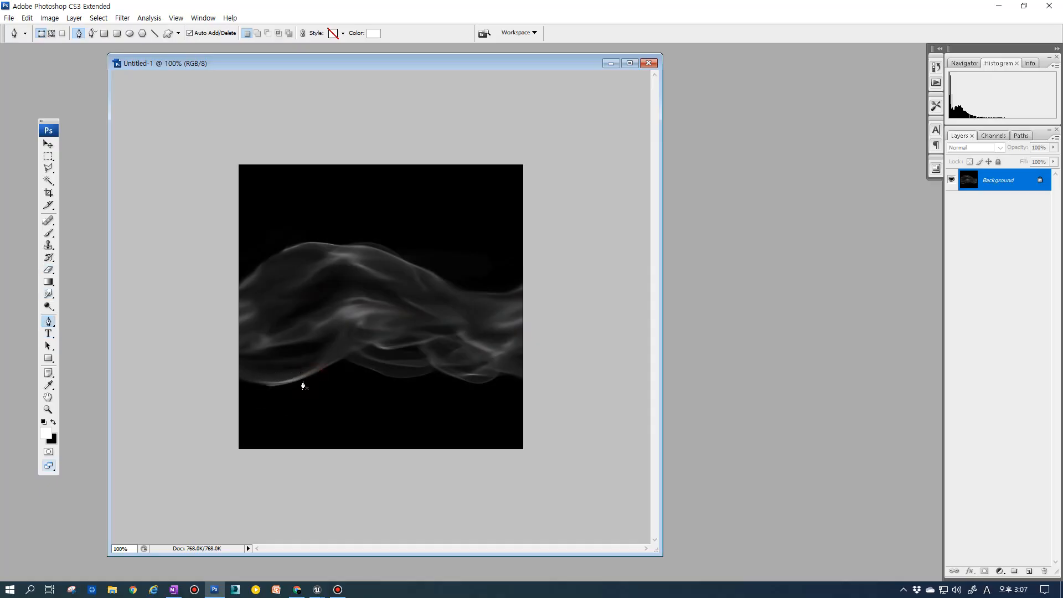
{"action": "left_click", "coordinate": [342, 376]}
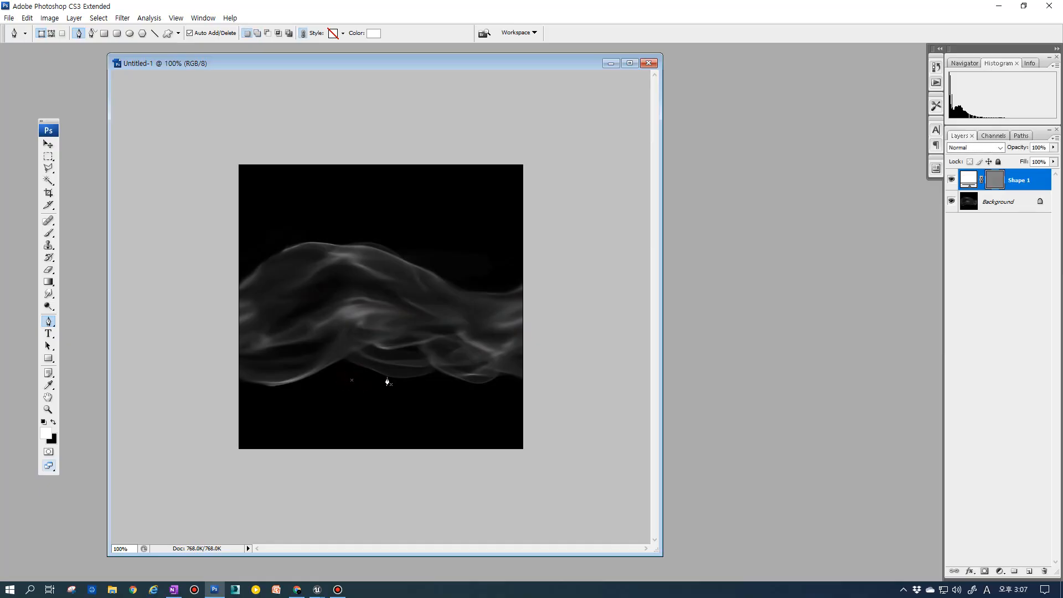
{"action": "key", "text": "ctrl+z"}
Shrink the eraser brush and erase the stray smoke along the hump's lower-left and upper-left outer edges.
{"action": "key", "text": "b"}
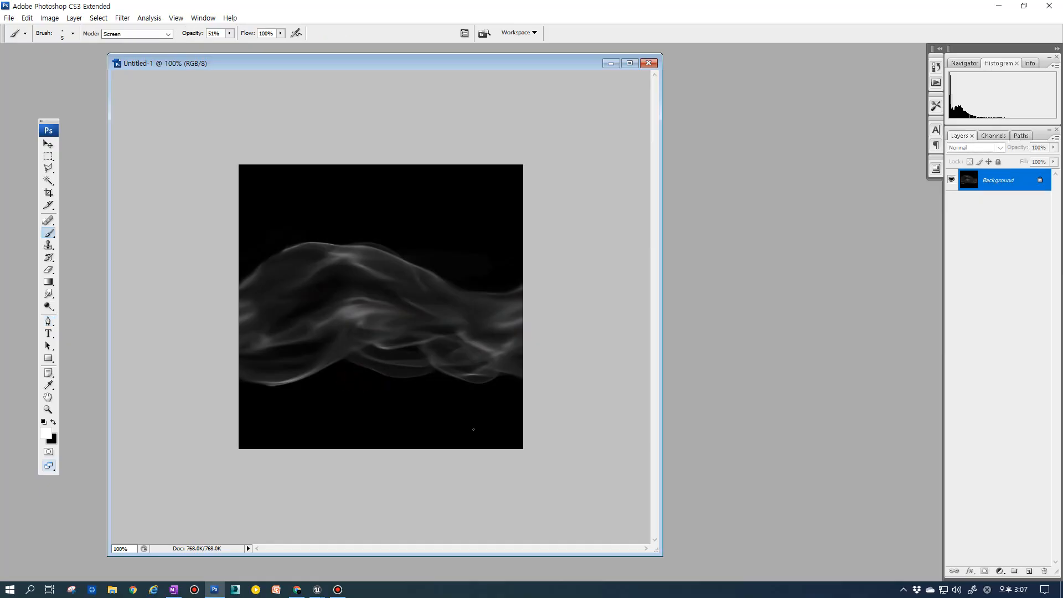
{"action": "key", "text": "e"}
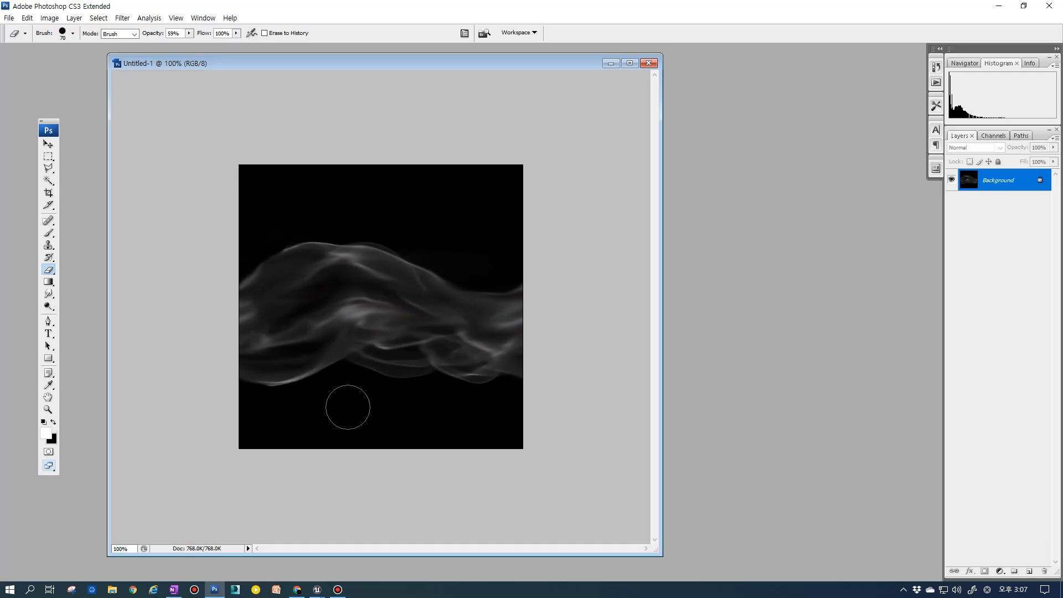
{"action": "key", "text": "bracketleft"}
{"action": "key", "text": "bracketleft"}
{"action": "key", "text": "bracketleft"}
{"action": "key", "text": "p"}
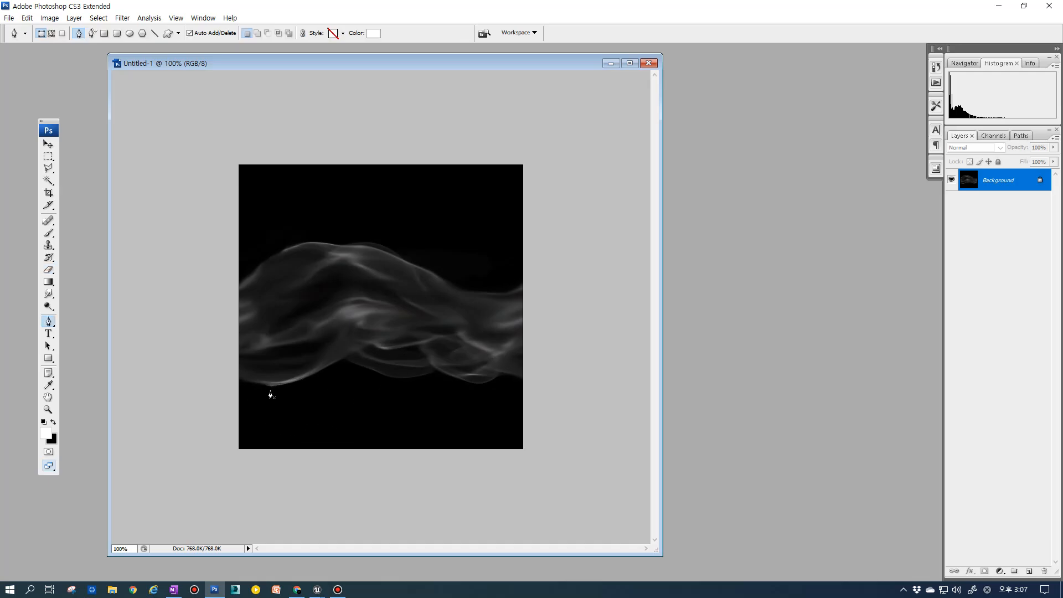
{"action": "key", "text": "e"}
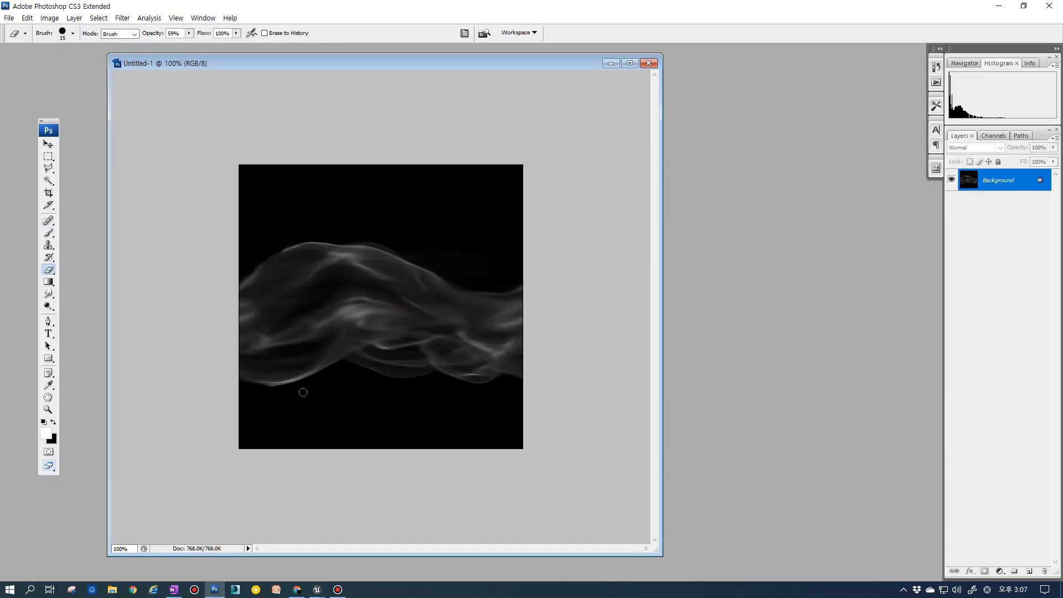
{"action": "left_click", "coordinate": [267, 387]}
{"action": "left_click", "coordinate": [238, 275]}
{"action": "left_click", "coordinate": [251, 267]}
{"action": "left_click_drag", "start_coordinate": [277, 252], "coordinate": [269, 251]}
Examine the smoke strands of the hump's crest and central bands up close and at full view.
{"action": "left_click", "coordinate": [302, 260], "text": "ctrl"}
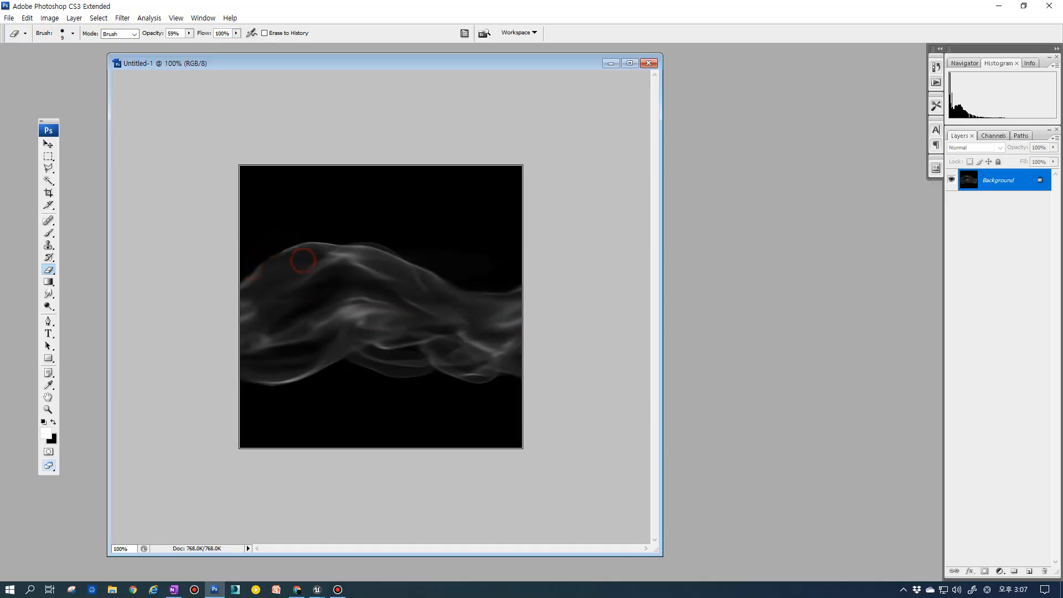
{"action": "left_click", "coordinate": [382, 285], "text": "ctrl"}
{"action": "left_click", "coordinate": [405, 283], "text": "alt"}
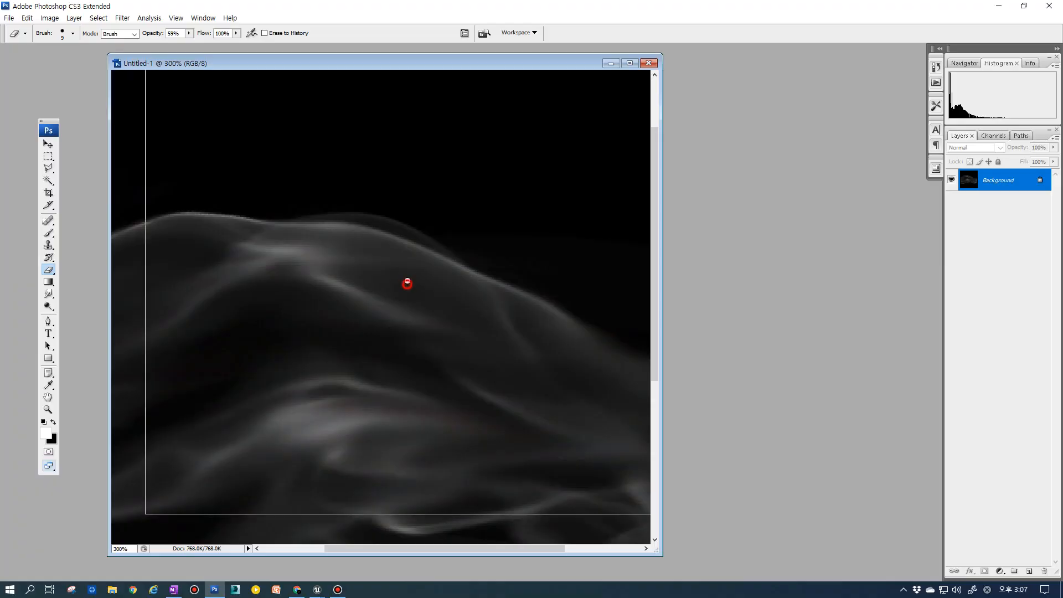
{"action": "left_click", "coordinate": [421, 281], "text": "alt"}
{"action": "left_click", "coordinate": [433, 278], "text": "alt"}
{"action": "left_click", "coordinate": [470, 270], "text": "ctrl"}
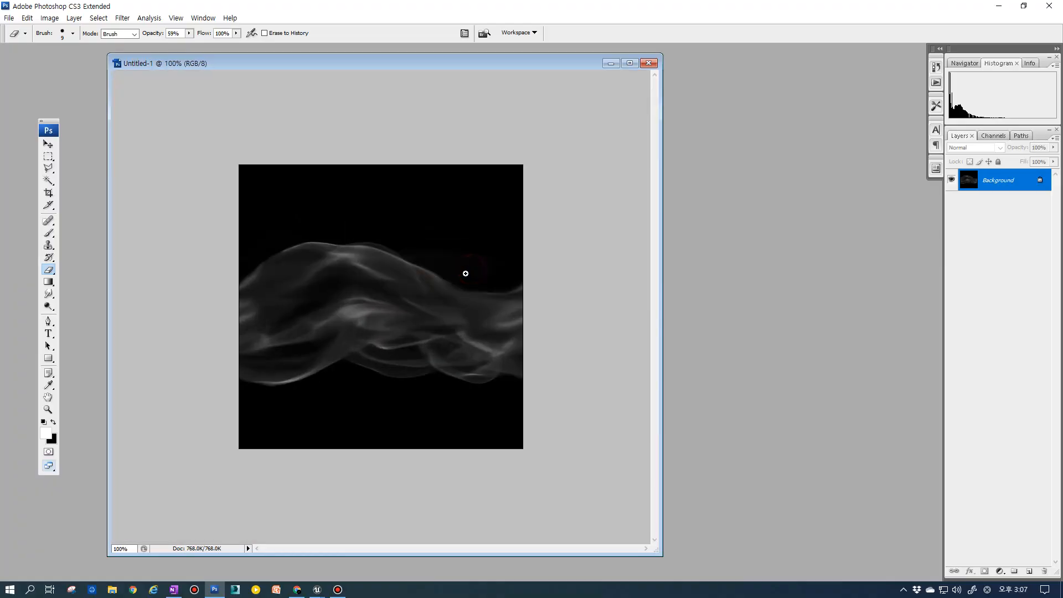
{"action": "left_click_drag", "start_coordinate": [416, 303], "coordinate": [415, 301], "text": "ctrl"}
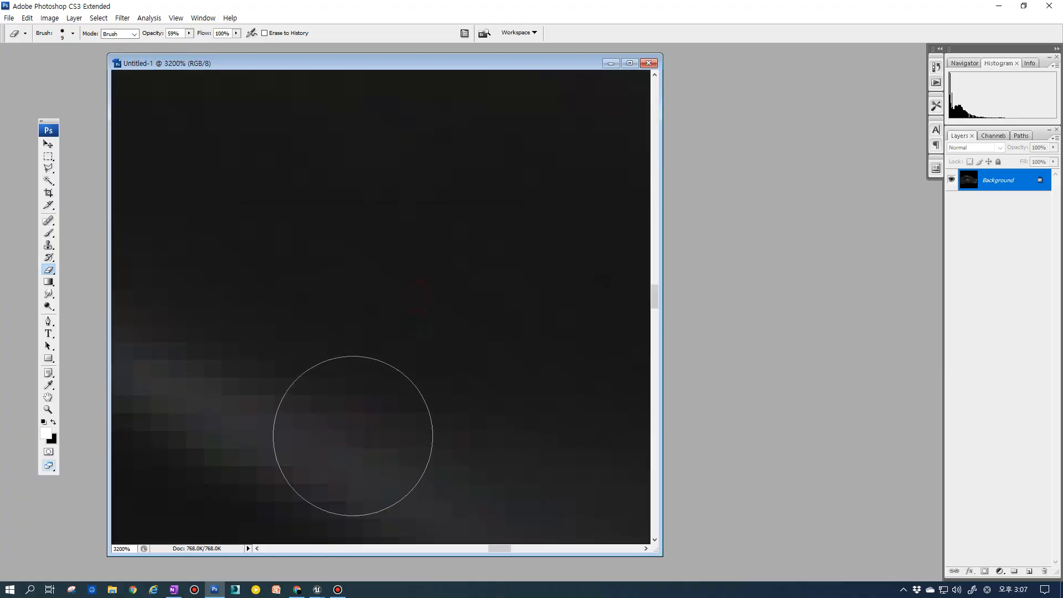
{"action": "left_click", "coordinate": [381, 412], "text": "alt"}
{"action": "left_click", "coordinate": [380, 406], "text": "alt"}
{"action": "left_click", "coordinate": [380, 398], "text": "alt"}
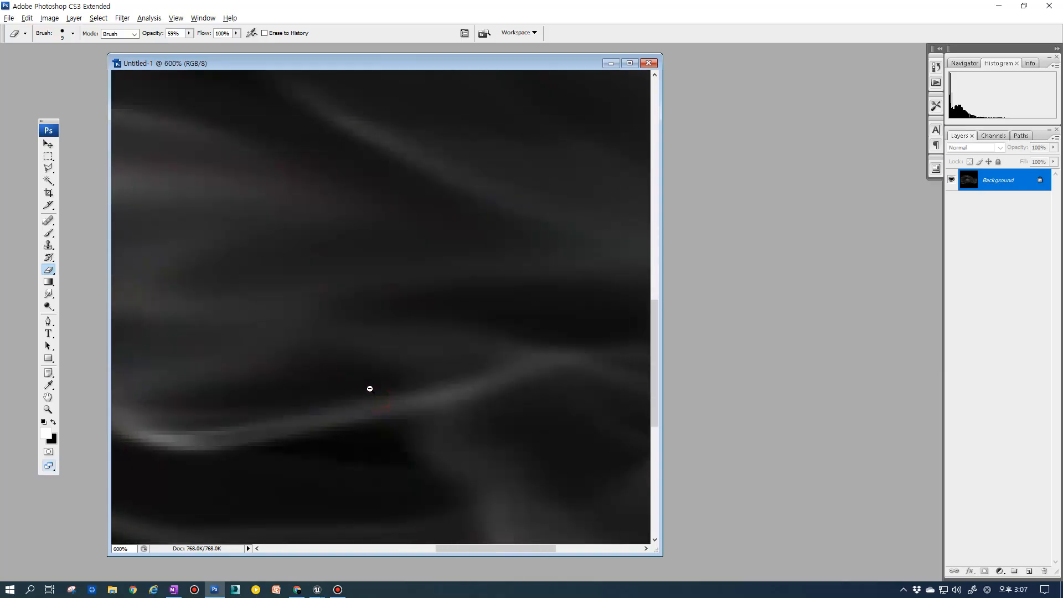
{"action": "left_click", "coordinate": [371, 387], "text": "alt"}
{"action": "left_click", "coordinate": [373, 385], "text": "alt"}
{"action": "left_click_drag", "start_coordinate": [399, 244], "coordinate": [315, 342]}
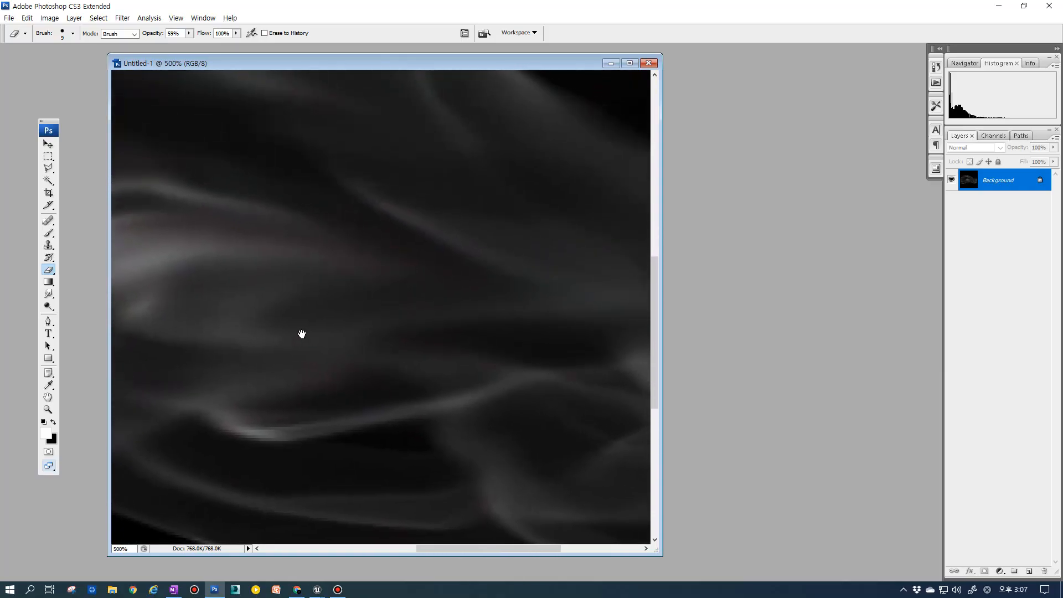
{"action": "left_click", "coordinate": [342, 256], "text": "ctrl"}
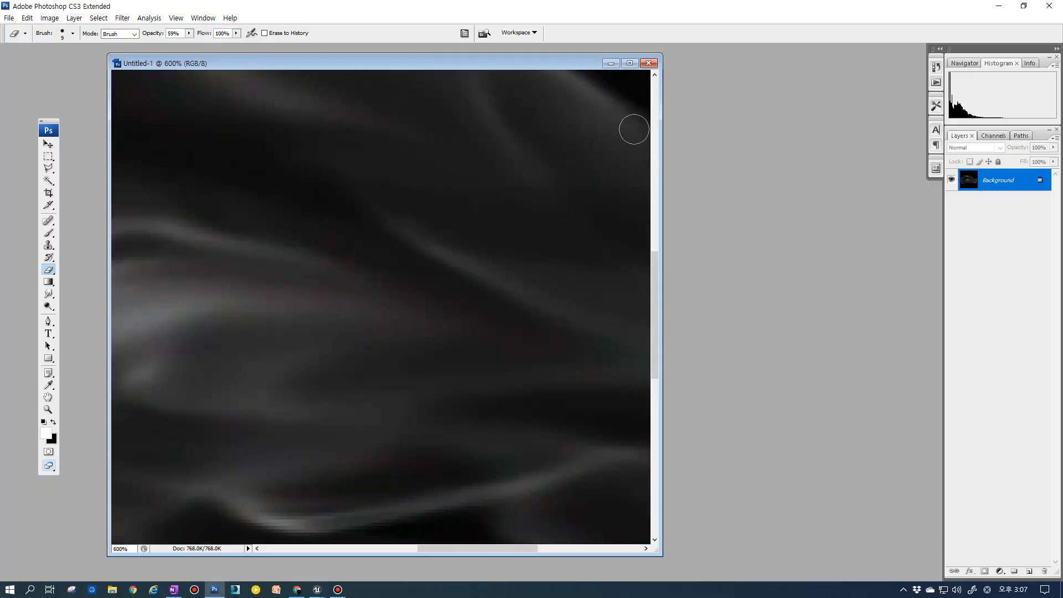
{"action": "left_click", "coordinate": [442, 294], "text": "alt"}
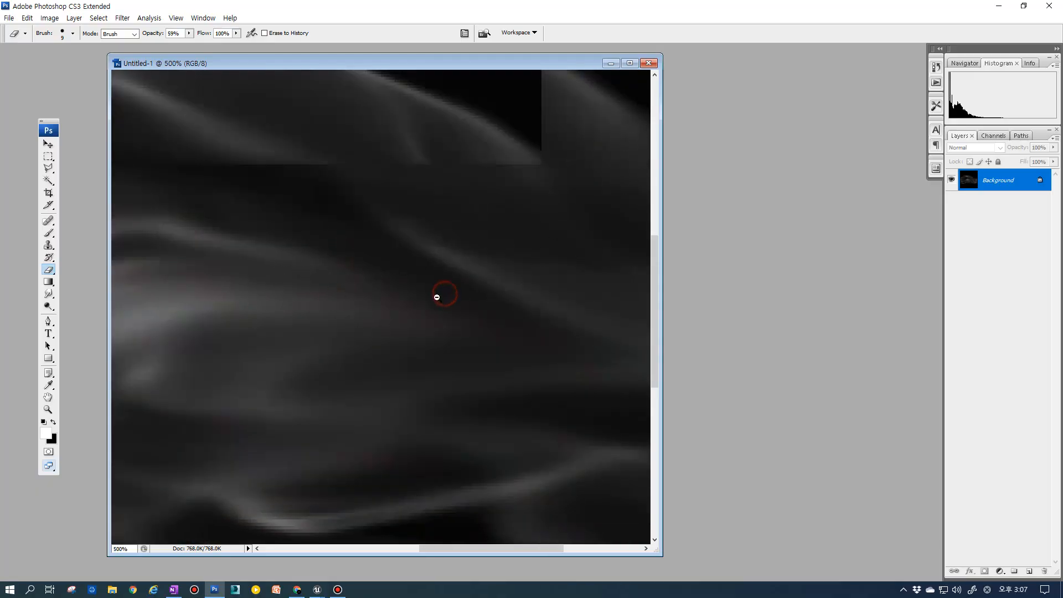
{"action": "left_click", "coordinate": [450, 297], "text": "alt"}
{"action": "left_click", "coordinate": [451, 300], "text": "alt"}
{"action": "left_click", "coordinate": [453, 302], "text": "alt"}
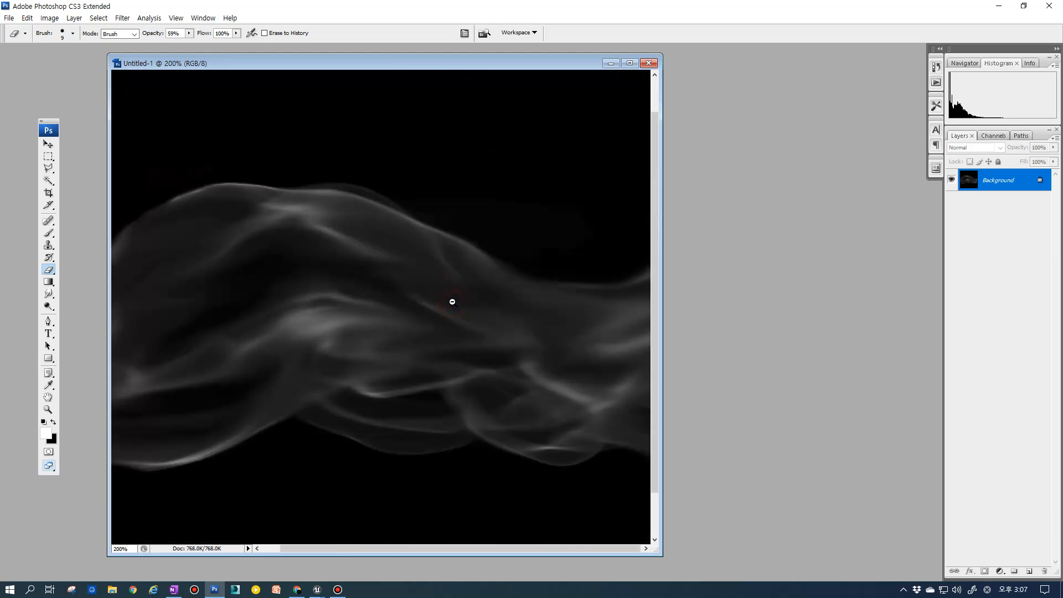
Smudge the bright strand below the centre of the hump with a 35 px brush at 50% strength.
{"action": "mouse_move", "coordinate": [301, 402]}
{"action": "left_mouse_down"}
{"action": "mouse_move", "coordinate": [328, 409]}
{"action": "mouse_move", "coordinate": [292, 400]}
{"action": "mouse_move", "coordinate": [404, 399]}
{"action": "left_mouse_up"}
{"action": "key", "text": "r"}
{"action": "left_click_drag", "start_coordinate": [335, 396], "coordinate": [444, 386]}
{"action": "left_click_drag", "start_coordinate": [390, 397], "coordinate": [400, 395]}
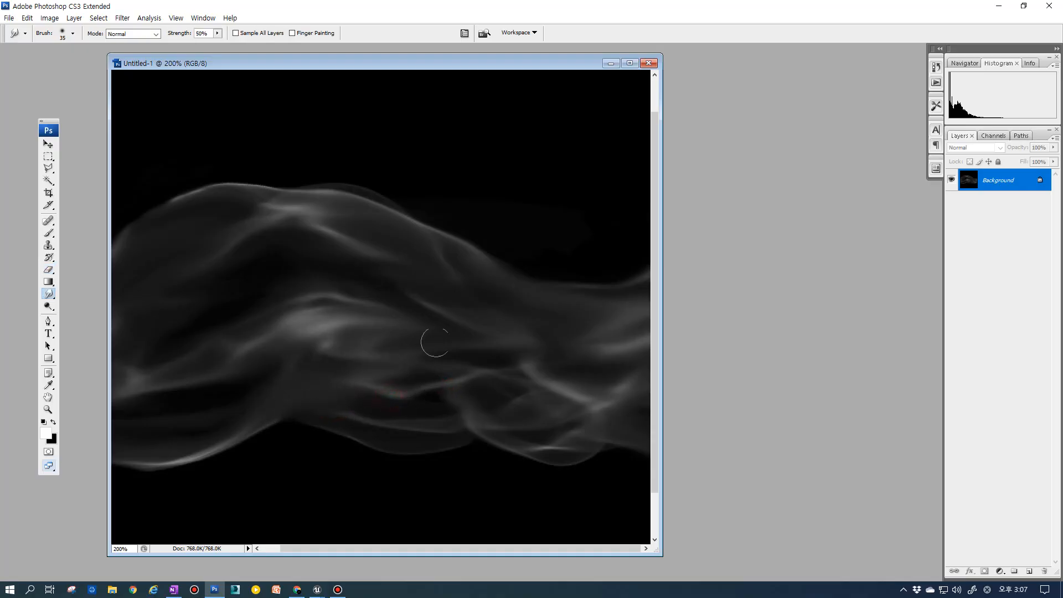
Save the smoke texture in the 3_2_AcrPRJ folder as the Targa file TX_RibbonTrail_01.
{"action": "key", "text": "ctrl+shift+s"}
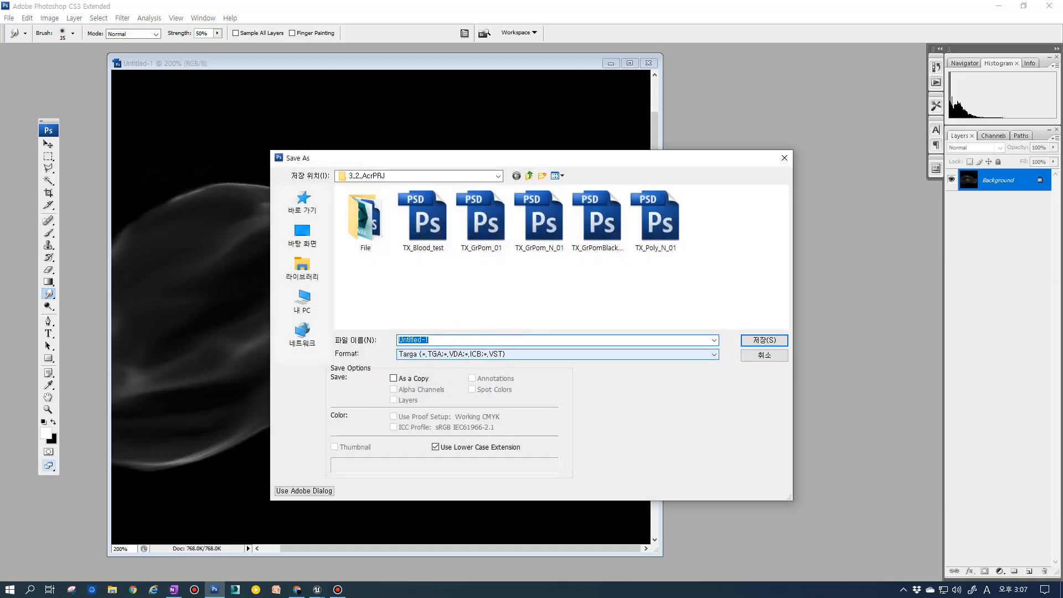
{"action": "left_click", "coordinate": [317, 590]}
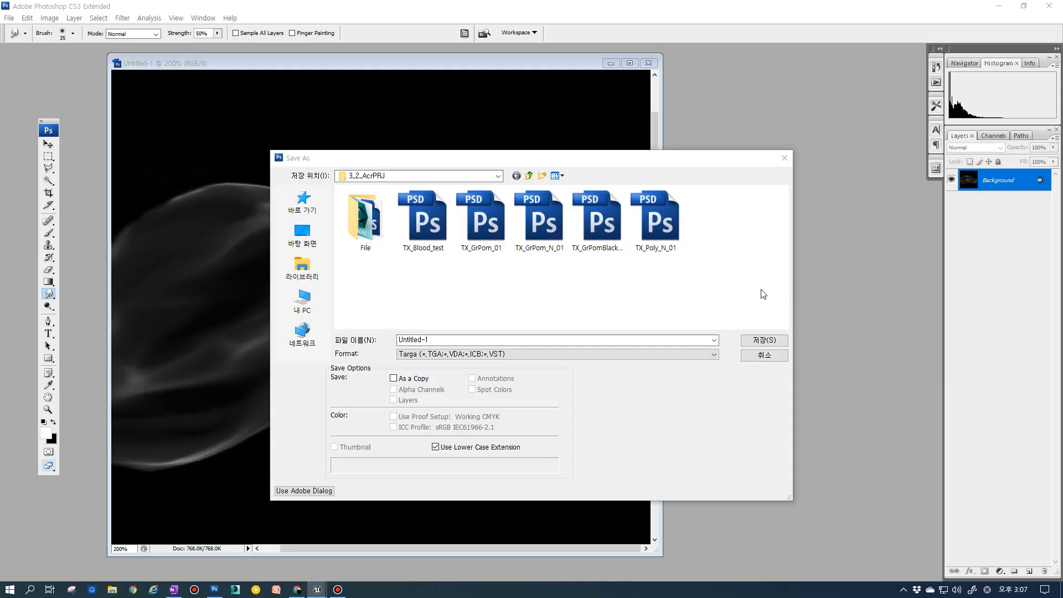
{"action": "left_click", "coordinate": [488, 356]}
{"action": "left_click", "coordinate": [495, 355]}
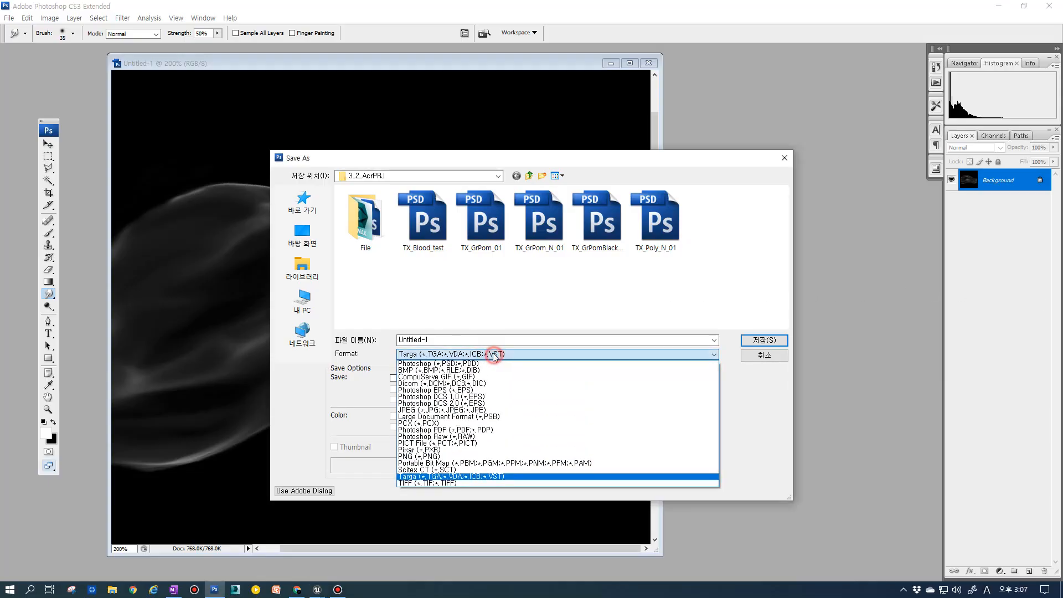
{"action": "left_click", "coordinate": [404, 477]}
{"action": "double_click", "coordinate": [429, 340]}
{"action": "type", "text": "TX_"}
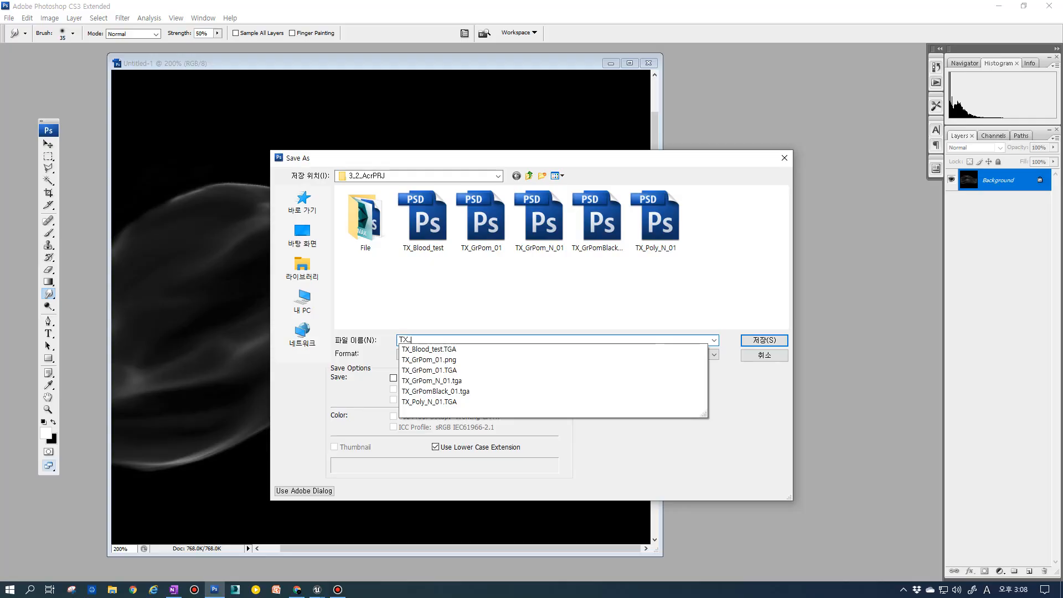
{"action": "type", "text": "Rib"}
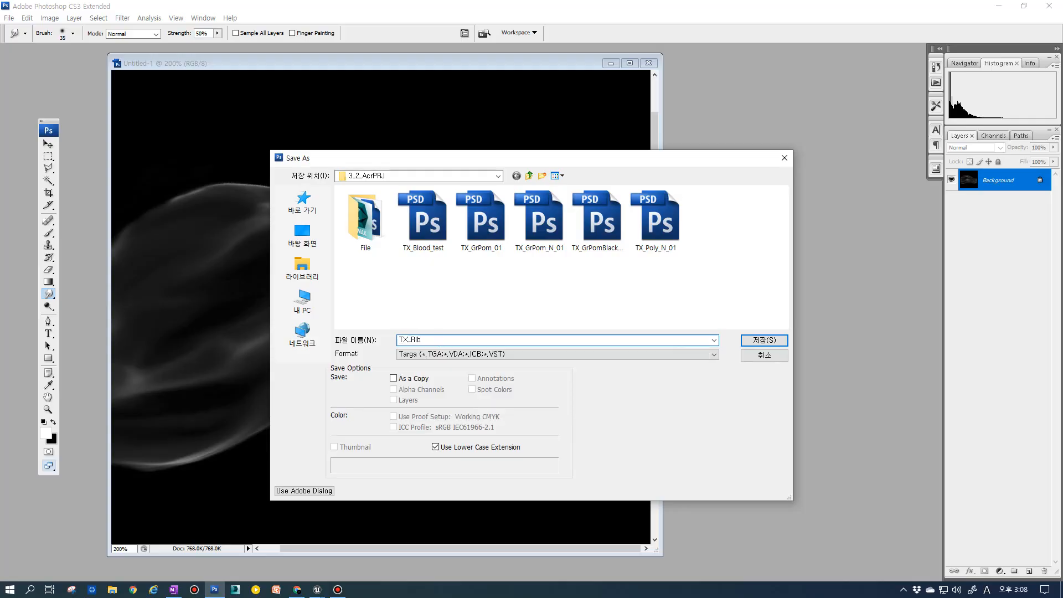
{"action": "type", "text": "bonTrail_01"}
{"action": "key", "text": "Return"}
{"action": "key", "text": "Return"}
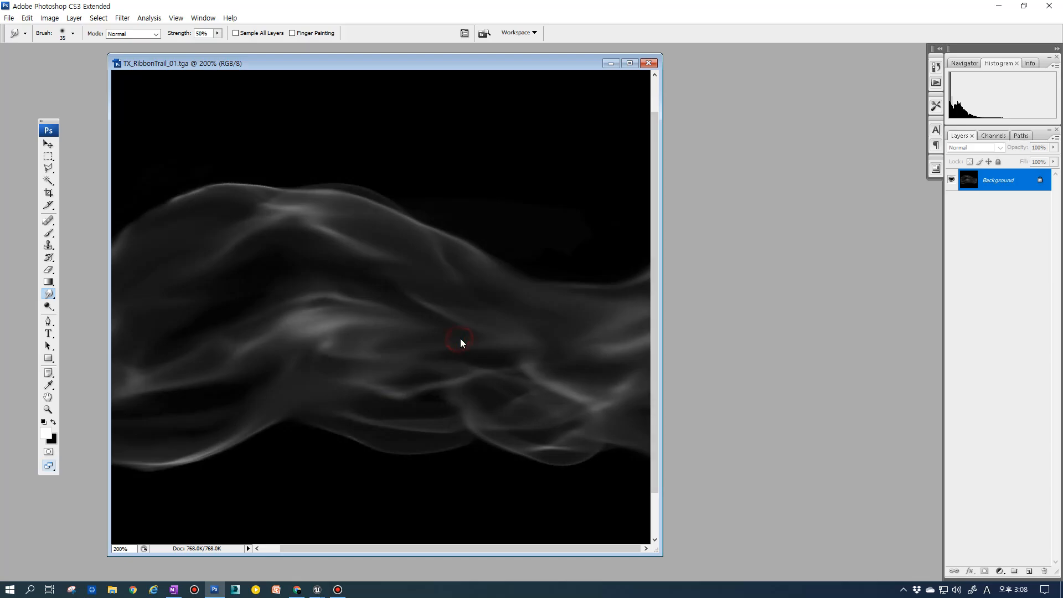
Switch to Unreal Editor and import TX_RibbonTrail_01 into the Texture folder of 3_2ArcPRJ.
{"action": "left_click", "coordinate": [1000, 6]}
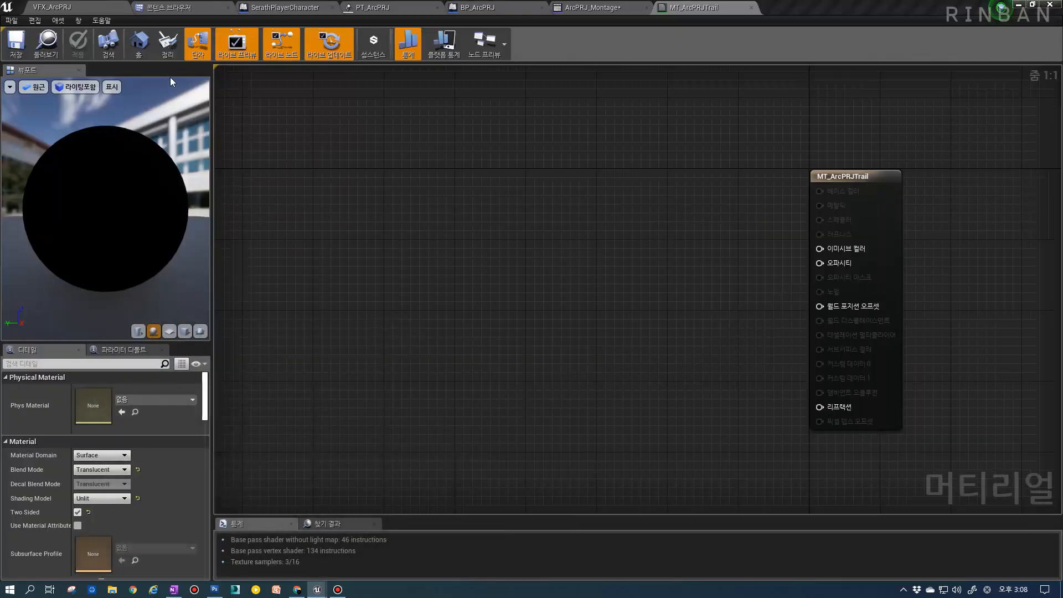
{"action": "left_click", "coordinate": [153, 7]}
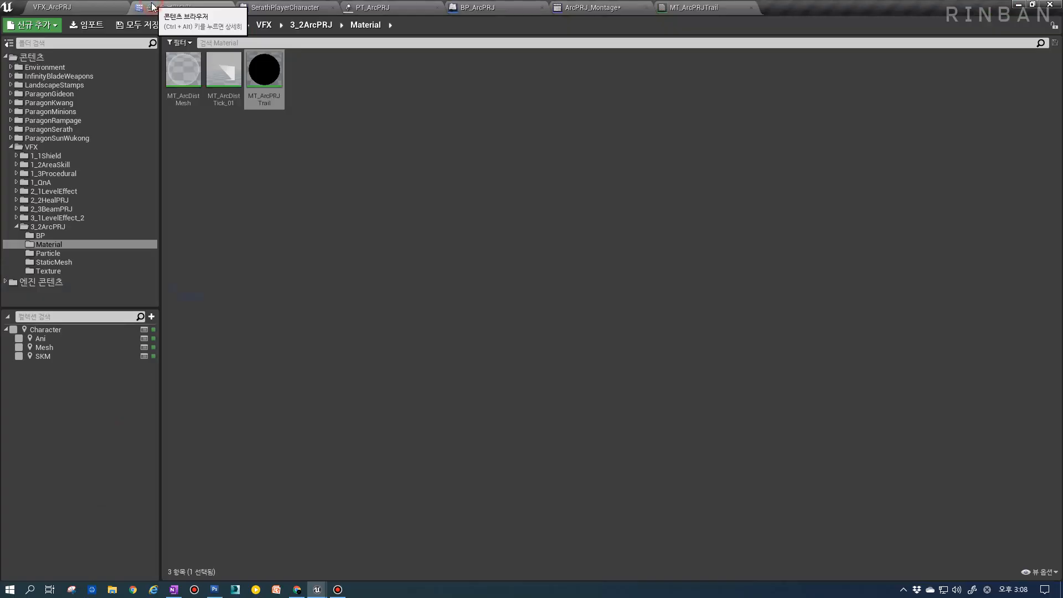
{"action": "left_click", "coordinate": [48, 271]}
{"action": "left_click", "coordinate": [86, 25]}
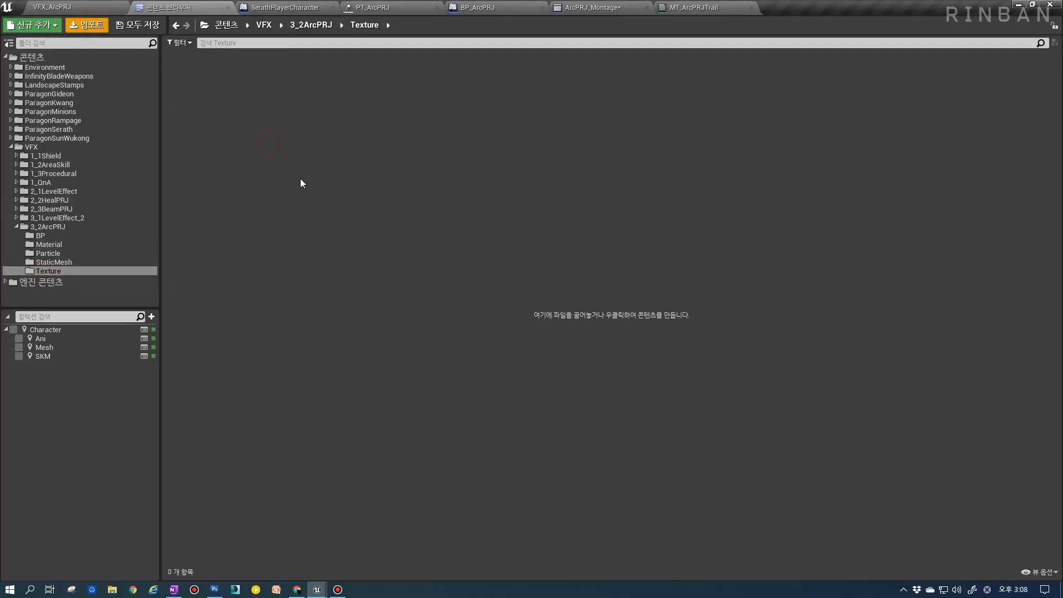
{"action": "double_click", "coordinate": [760, 313]}
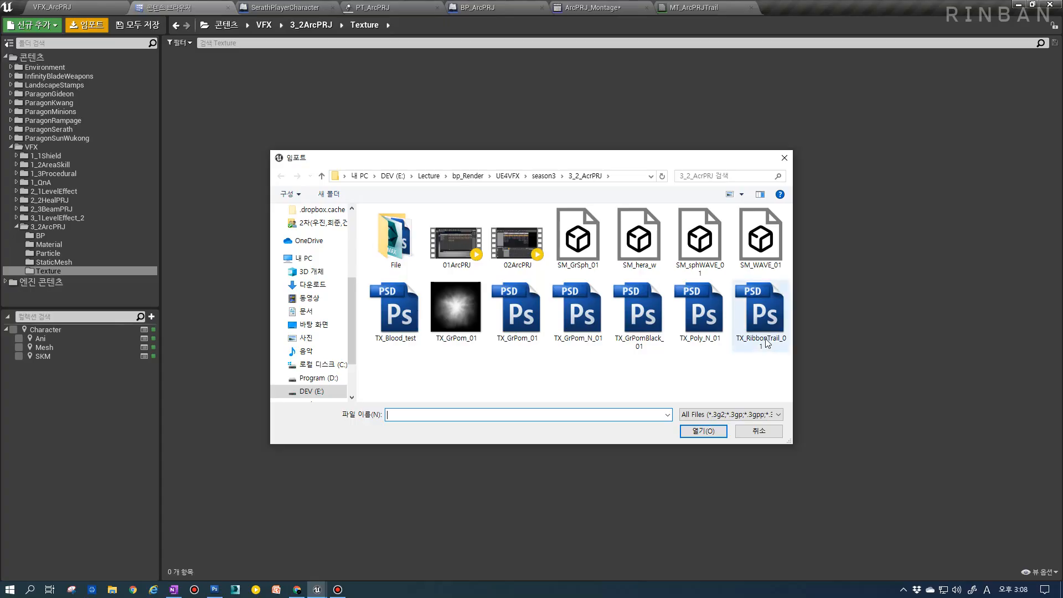
Add a Texture Sample of TX_RibbonTrail_01 to MT_ArcPRJTrail, connect its RGB to Emissive Color and preview the material on a plane.
{"action": "left_click", "coordinate": [729, 5]}
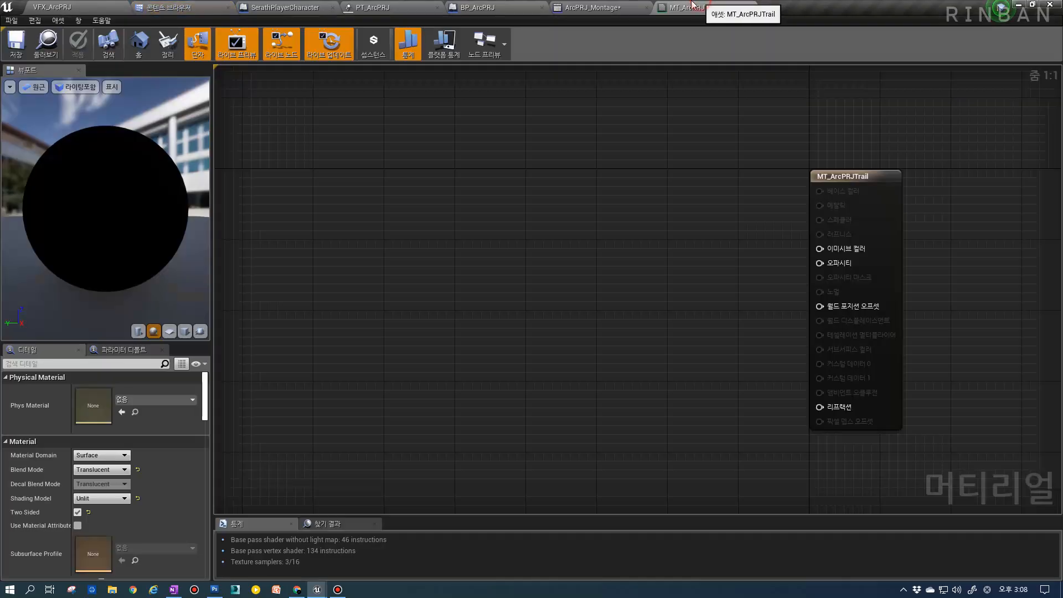
{"action": "right_click_drag", "start_coordinate": [512, 228], "coordinate": [514, 247]}
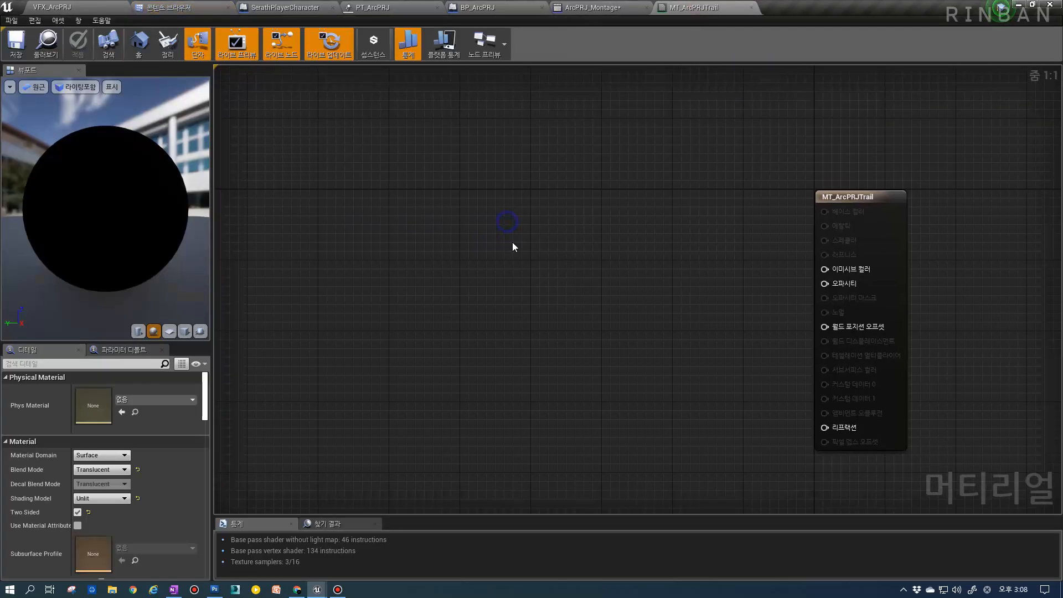
{"action": "left_click", "coordinate": [500, 232]}
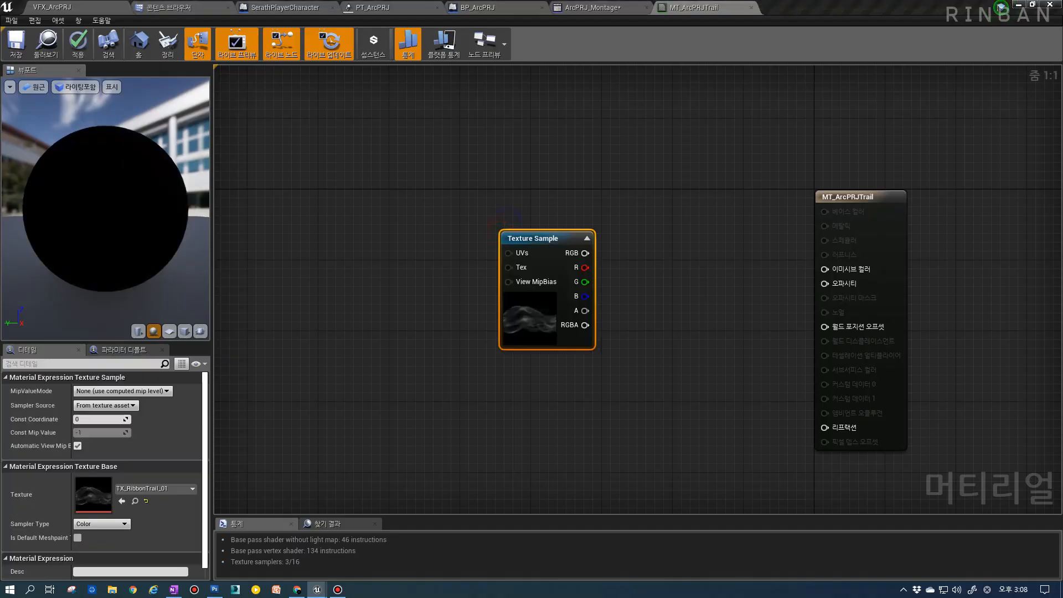
{"action": "left_click_drag", "start_coordinate": [529, 310], "coordinate": [638, 297]}
{"action": "left_click_drag", "start_coordinate": [572, 239], "coordinate": [825, 269]}
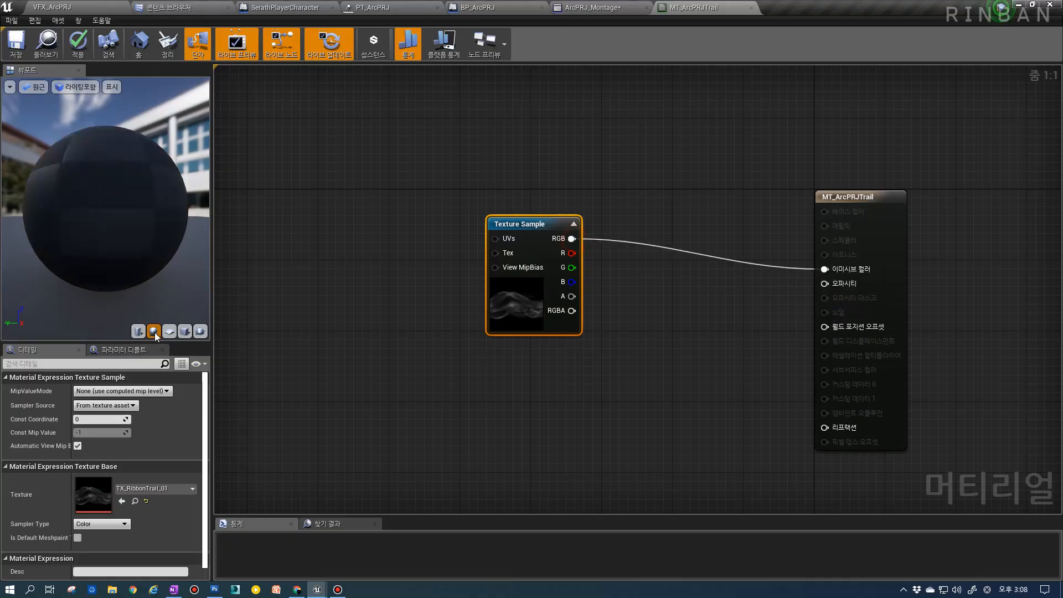
{"action": "left_click", "coordinate": [170, 331]}
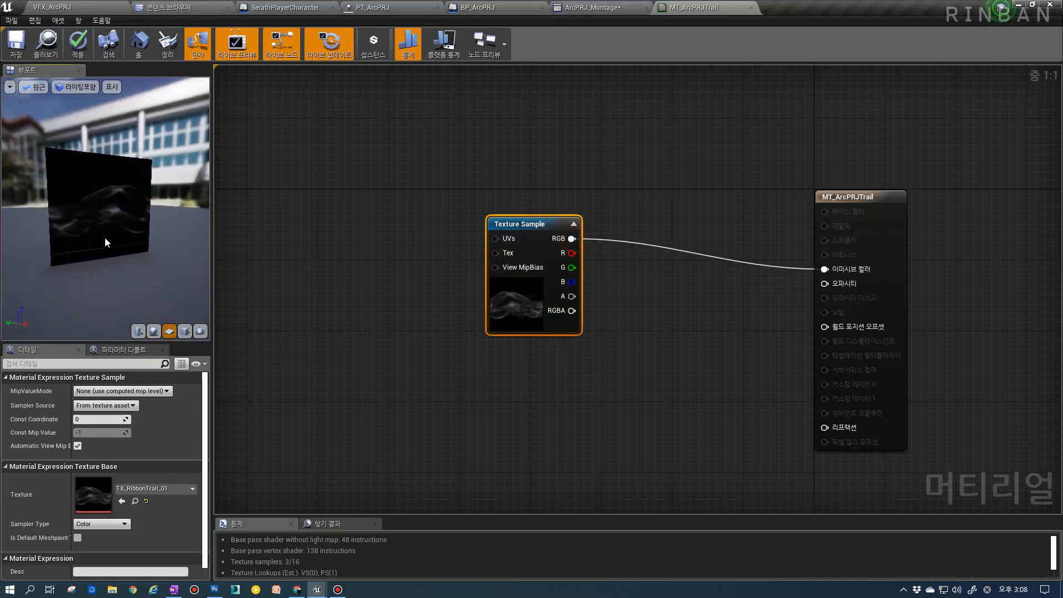
Move the Texture Sample away from the material output and add a Particle Color node below the connection.
{"action": "left_click_drag", "start_coordinate": [520, 314], "coordinate": [415, 304]}
{"action": "right_click", "coordinate": [568, 313]}
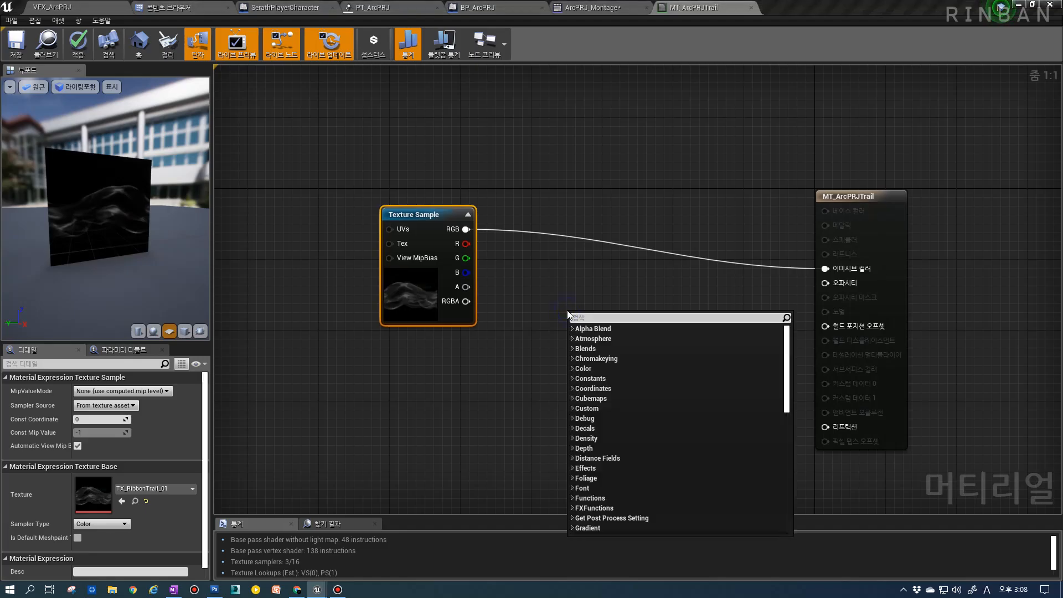
{"action": "type", "text": "pa"}
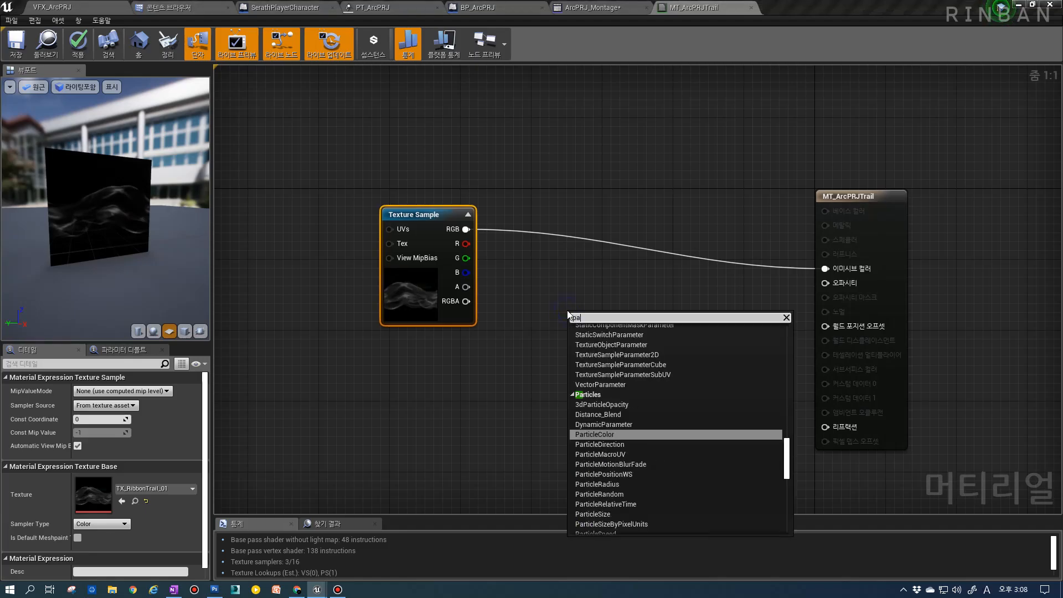
{"action": "type", "text": "rticle color"}
{"action": "key", "text": "Return"}
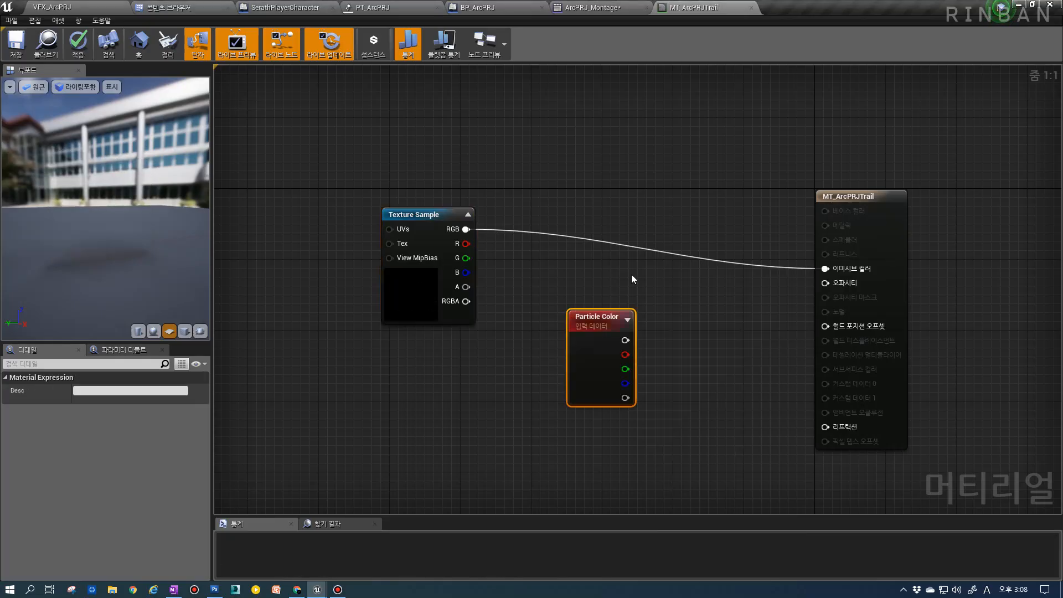
{"action": "left_click_drag", "start_coordinate": [608, 399], "coordinate": [563, 394]}
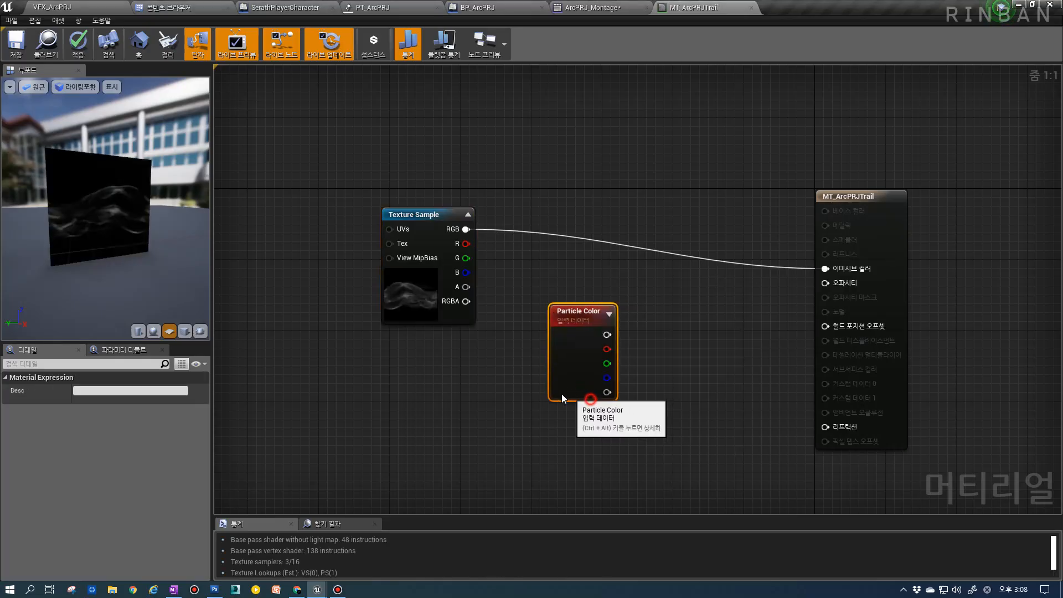
Multiply the texture's RGB by the Particle Color's RGB and connect the Multiply result to Emissive Color.
{"action": "left_click", "coordinate": [630, 290]}
{"action": "left_click_drag", "start_coordinate": [458, 231], "coordinate": [633, 285]}
{"action": "left_click_drag", "start_coordinate": [580, 334], "coordinate": [835, 268]}
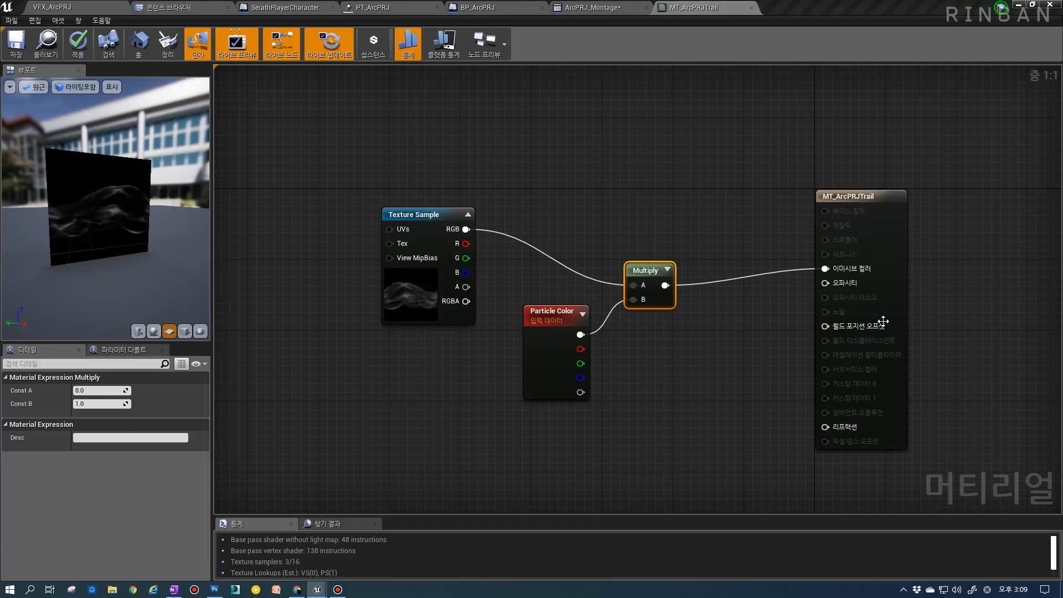
{"action": "left_click_drag", "start_coordinate": [709, 319], "coordinate": [703, 317]}
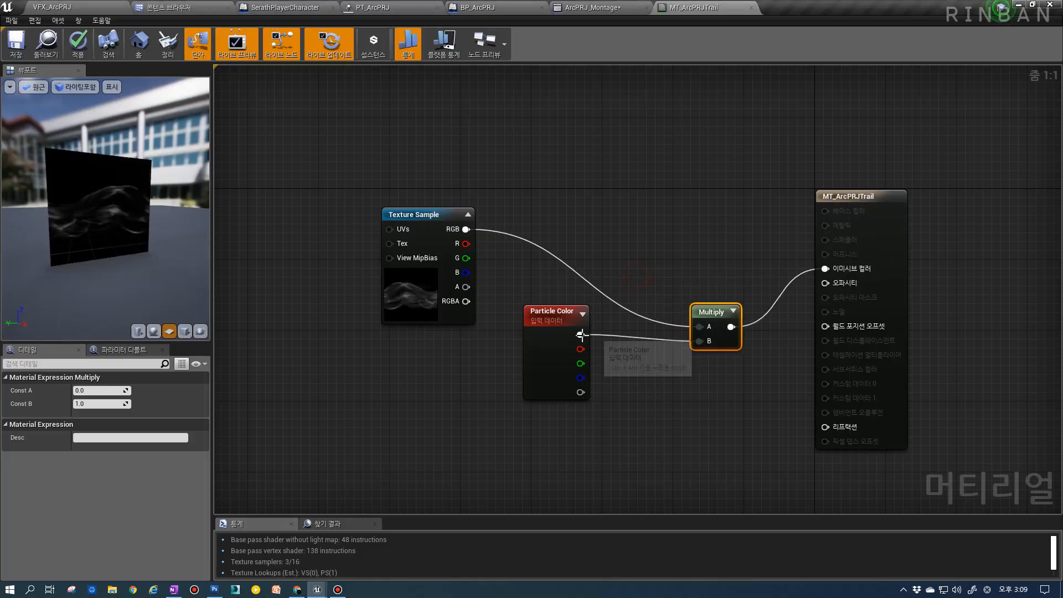
Move the Particle Color node clear of the Multiply, connect the Multiply result to Opacity as well and check the preview plane.
{"action": "left_click_drag", "start_coordinate": [554, 314], "coordinate": [527, 332]}
{"action": "left_click_drag", "start_coordinate": [731, 327], "coordinate": [824, 284]}
{"action": "left_click_drag", "start_coordinate": [115, 237], "coordinate": [128, 252]}
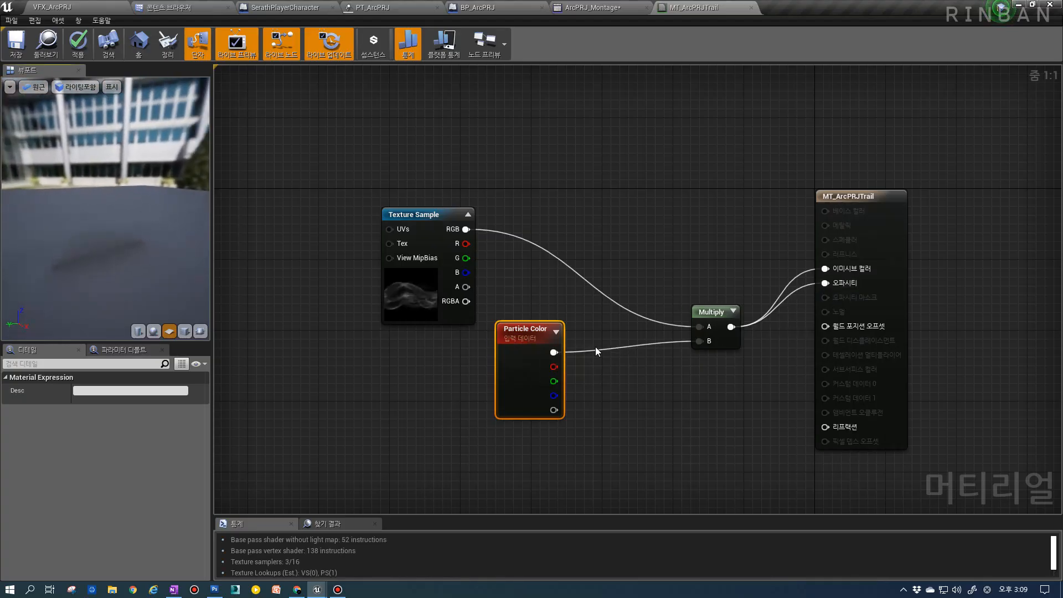
Feed Particle Color's alpha into the Multiply's B input for Opacity only, and connect Particle Color's RGB directly to Emissive Color.
{"action": "left_click_drag", "start_coordinate": [714, 313], "coordinate": [704, 303]}
{"action": "left_click_drag", "start_coordinate": [554, 410], "coordinate": [699, 333]}
{"action": "left_click_drag", "start_coordinate": [554, 352], "coordinate": [824, 269]}
{"action": "left_click_drag", "start_coordinate": [703, 304], "coordinate": [695, 339]}
{"action": "mouse_move", "coordinate": [127, 233]}
{"action": "left_mouse_down"}
{"action": "mouse_move", "coordinate": [149, 210]}
{"action": "mouse_move", "coordinate": [138, 227]}
{"action": "mouse_move", "coordinate": [112, 220]}
{"action": "mouse_move", "coordinate": [137, 237]}
{"action": "mouse_move", "coordinate": [141, 222]}
{"action": "left_mouse_up"}
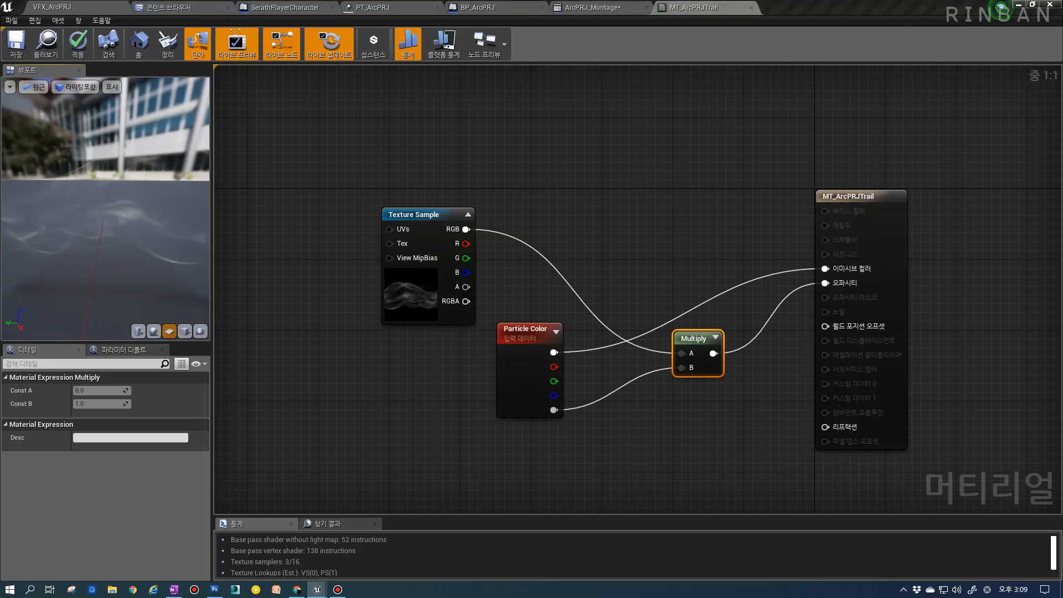
Place the Particle Color node directly beneath the Texture Sample.
{"action": "right_click_drag", "start_coordinate": [642, 308], "coordinate": [712, 306]}
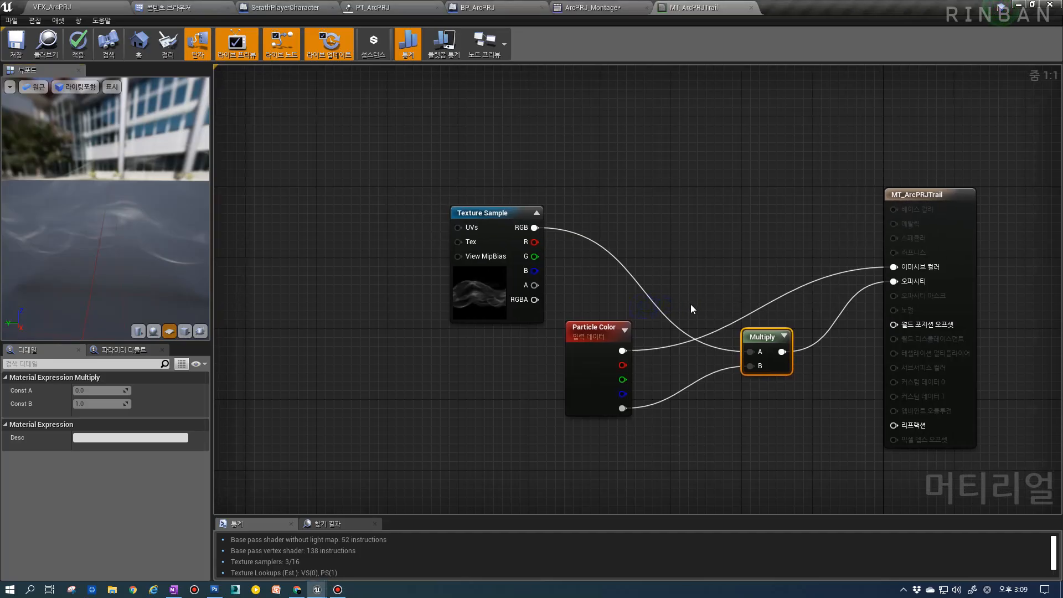
{"action": "left_click_drag", "start_coordinate": [593, 373], "coordinate": [494, 392]}
{"action": "right_click_drag", "start_coordinate": [463, 342], "coordinate": [714, 320]}
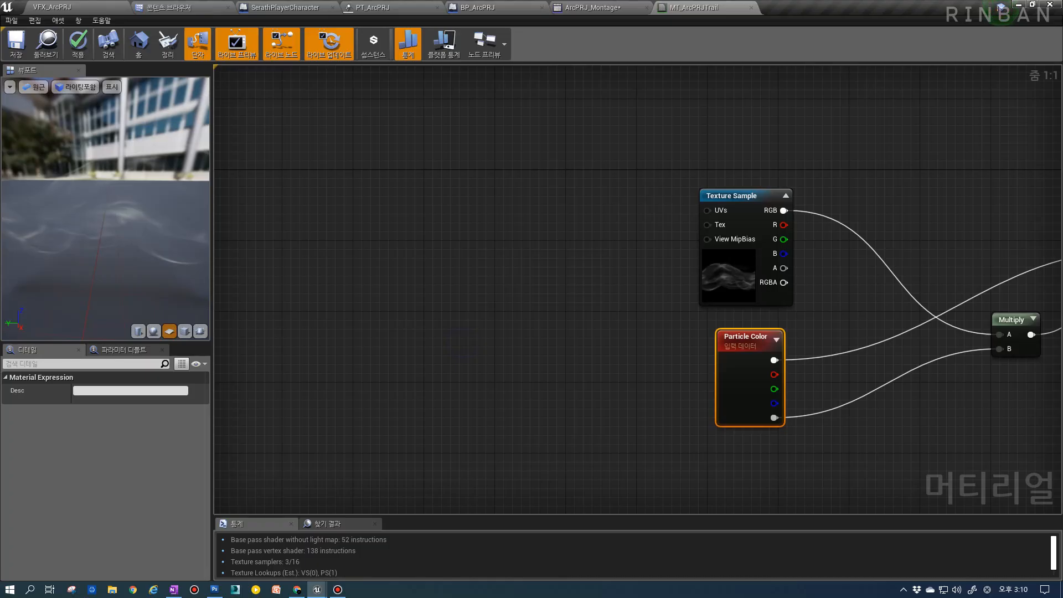
Add a TexCoord node and a Multiply in the free area before the Texture Sample, connecting TexCoord to the Multiply's A input.
{"action": "right_click_drag", "start_coordinate": [515, 227], "coordinate": [665, 219]}
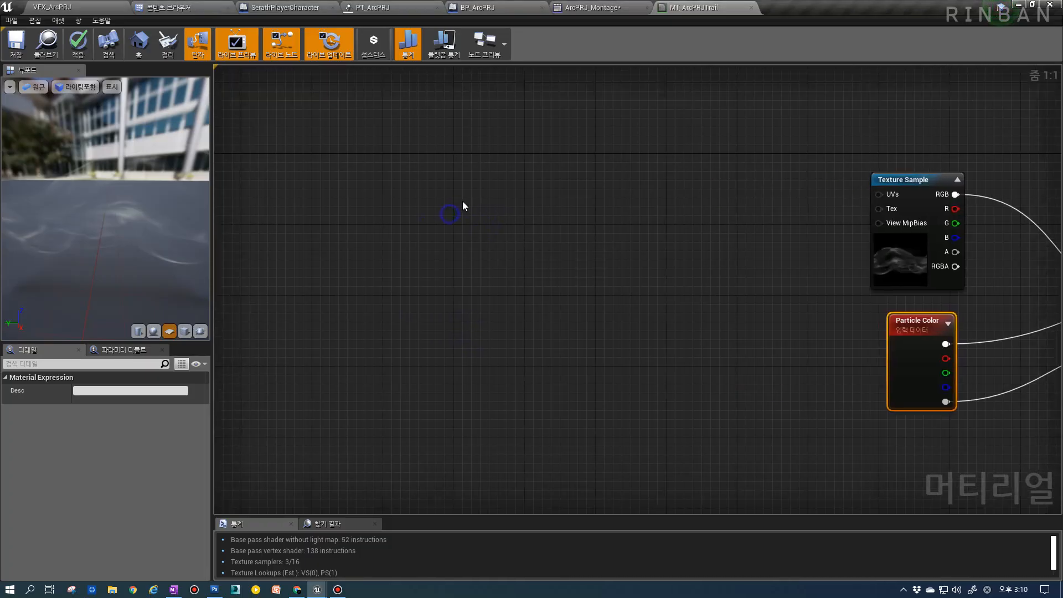
{"action": "left_click", "coordinate": [406, 190]}
{"action": "key", "text": "u"}
{"action": "left_click", "coordinate": [327, 216]}
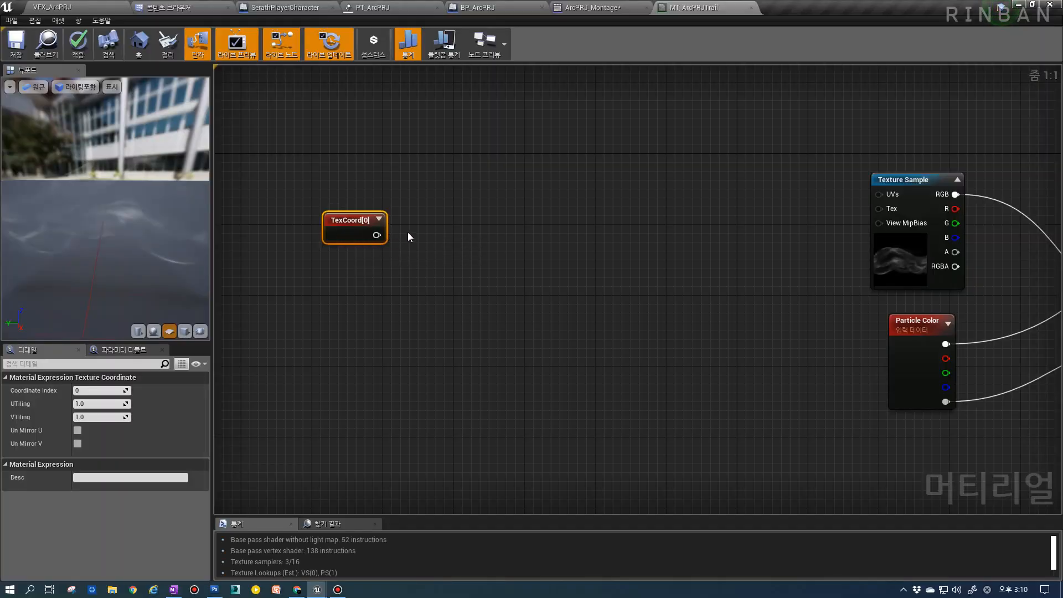
{"action": "key", "text": "m"}
{"action": "left_click", "coordinate": [397, 229]}
{"action": "left_click_drag", "start_coordinate": [377, 235], "coordinate": [407, 251]}
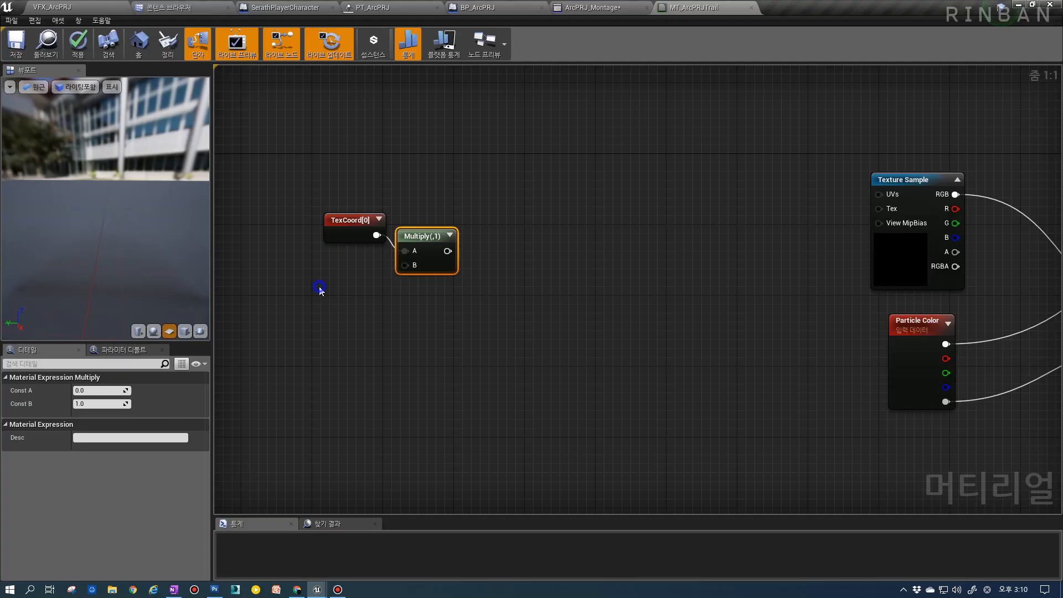
Add an AppendVector node into the new Multiply's B input and give its A input a scalar parameter named TX_Line_X.
{"action": "right_click", "coordinate": [316, 284]}
{"action": "type", "text": "append"}
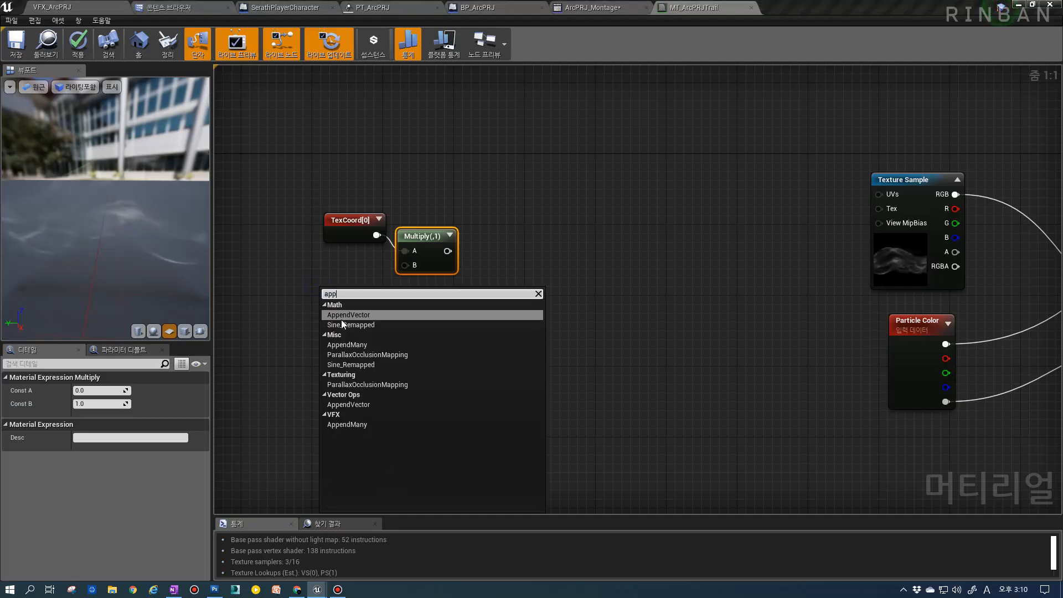
{"action": "left_click", "coordinate": [341, 318]}
{"action": "left_click_drag", "start_coordinate": [340, 293], "coordinate": [410, 266]}
{"action": "right_click", "coordinate": [343, 292]}
{"action": "left_click", "coordinate": [351, 306]}
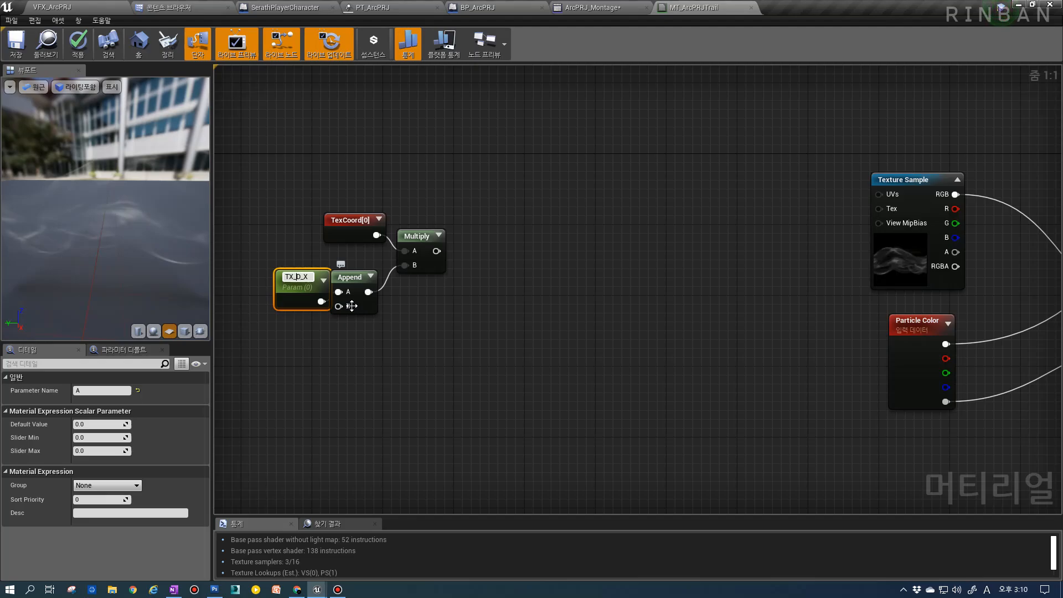
{"action": "type", "text": "Line"}
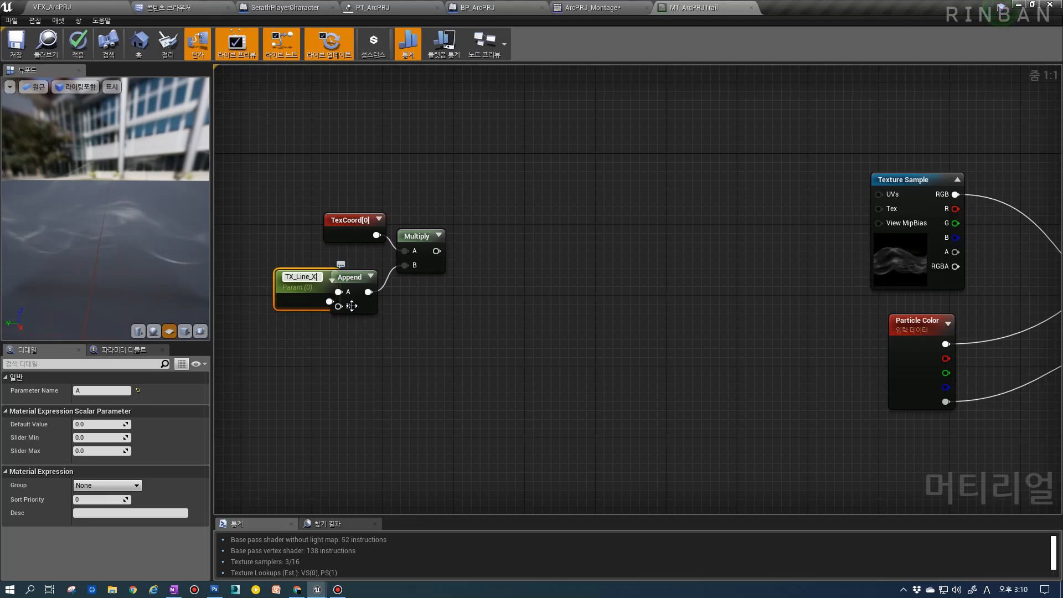
{"action": "key", "text": "Return"}
{"action": "left_click_drag", "start_coordinate": [309, 294], "coordinate": [249, 332]}
Create a second scalar parameter for the Append node's B input and name it TX_Line_Y.
{"action": "right_click", "coordinate": [337, 305]}
{"action": "left_click", "coordinate": [349, 321]}
{"action": "type", "text": "TX_Line_X"}
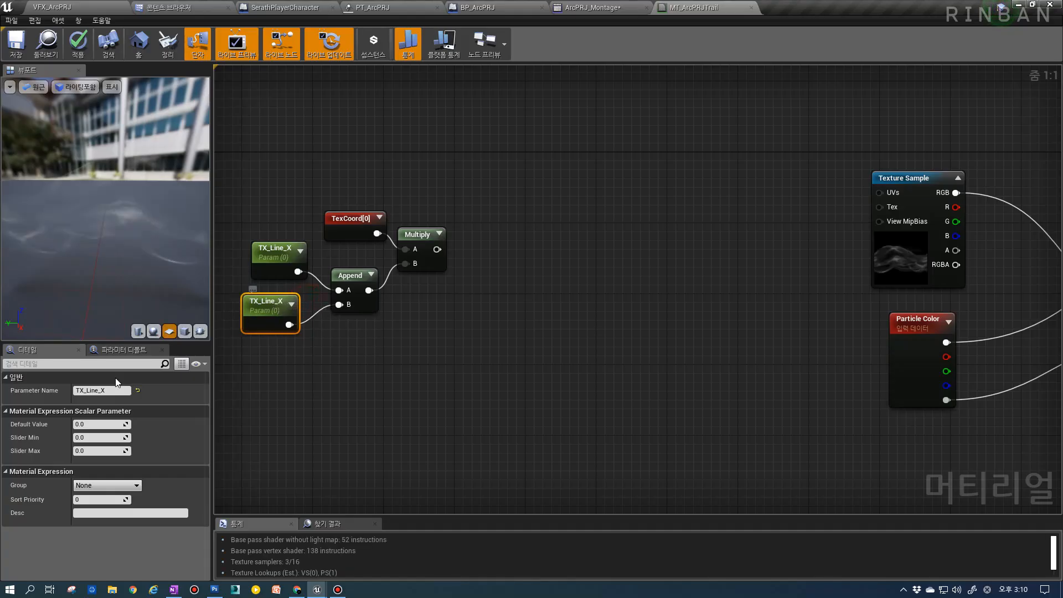
{"action": "left_click_drag", "start_coordinate": [103, 390], "coordinate": [111, 393]}
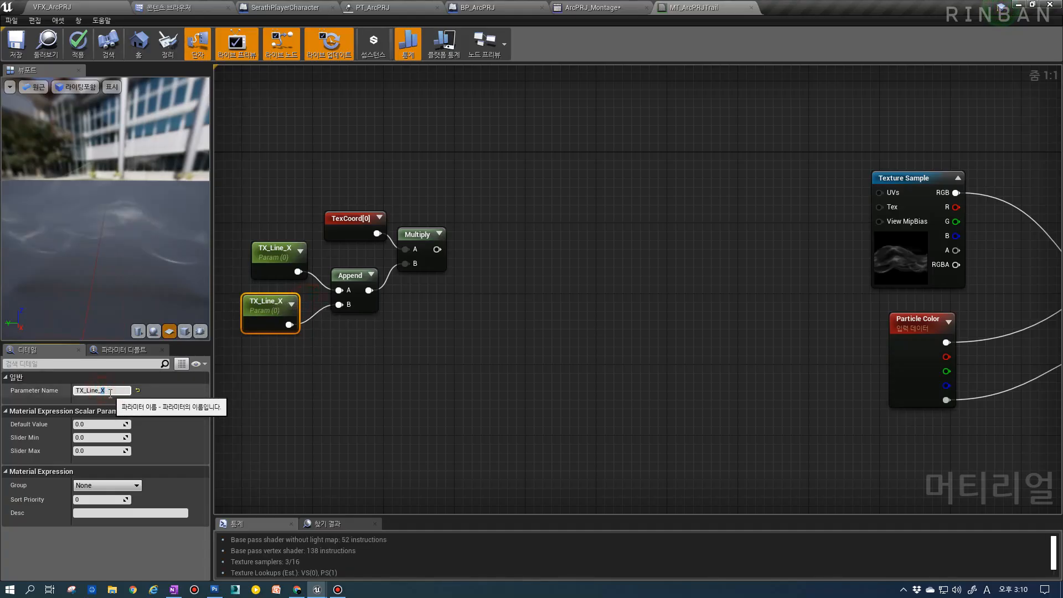
{"action": "type", "text": "Y"}
{"action": "key", "text": "Return"}
Set the default value of both TX_Line_X and TX_Line_Y to 1.
{"action": "left_click", "coordinate": [272, 274]}
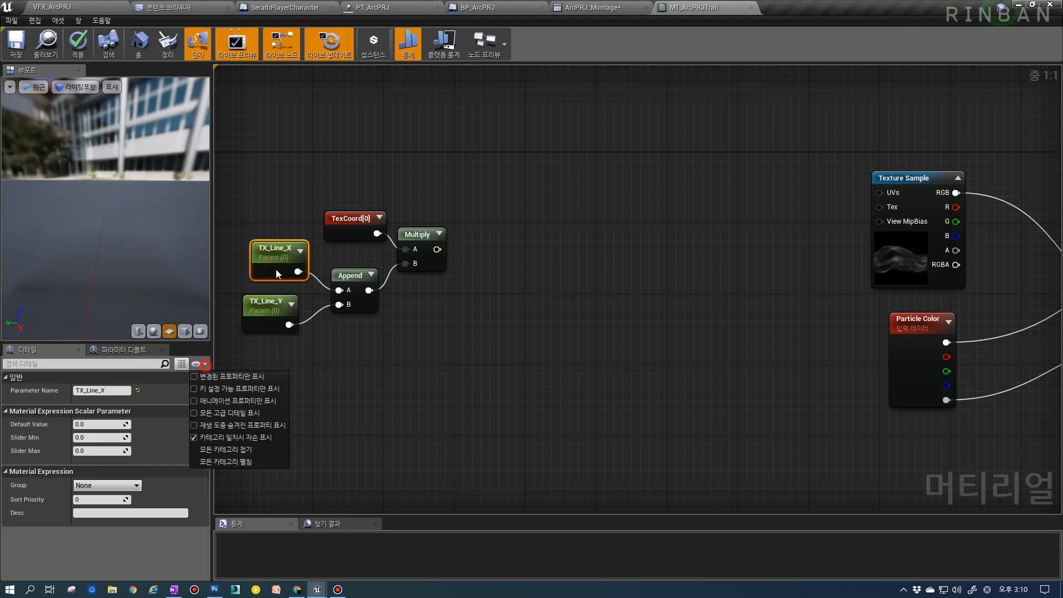
{"action": "left_click_drag", "start_coordinate": [280, 224], "coordinate": [237, 330]}
{"action": "left_click", "coordinate": [105, 426]}
{"action": "type", "text": "1"}
{"action": "key", "text": "Return"}
{"action": "left_click", "coordinate": [296, 262]}
{"action": "left_click", "coordinate": [340, 337]}
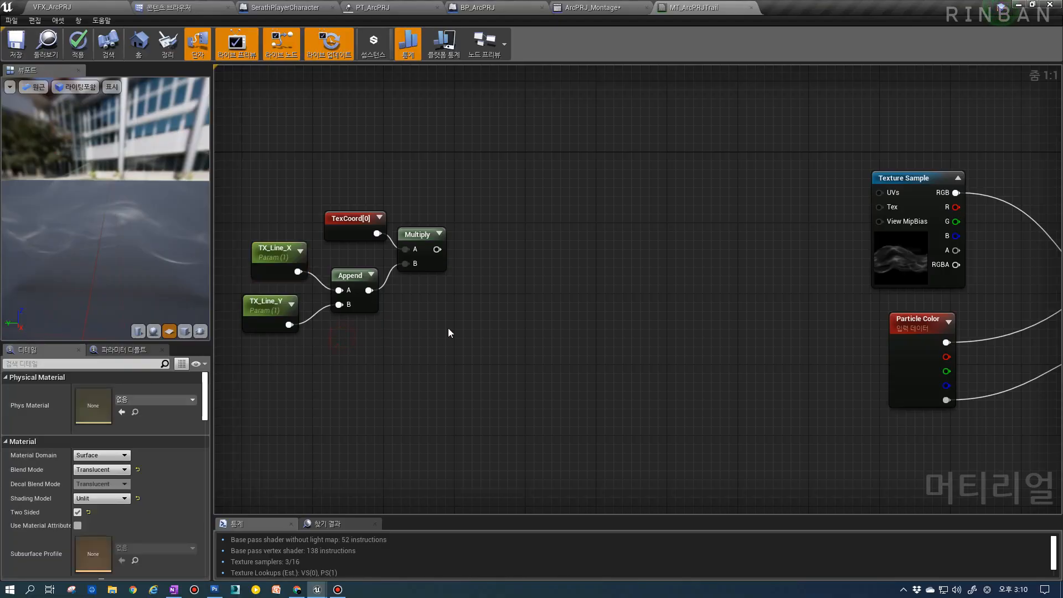
Select the TX_FlowDistY_n_02 texture in the 2_3BeamPRJ Texture folder and return to the MT_ArcPRJTrail material.
{"action": "right_click_drag", "start_coordinate": [502, 324], "coordinate": [479, 375]}
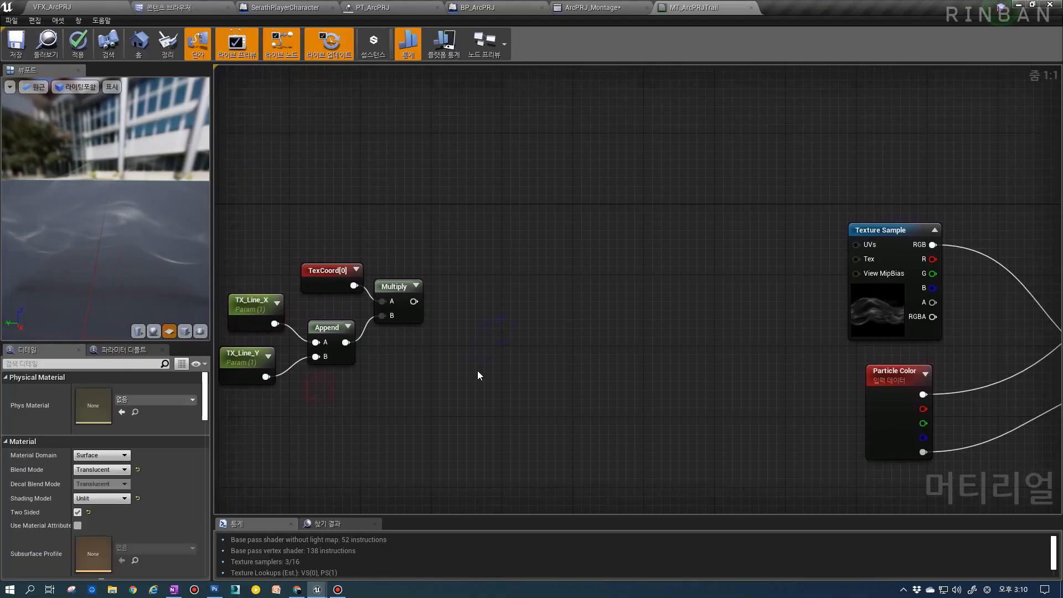
{"action": "left_click", "coordinate": [876, 315]}
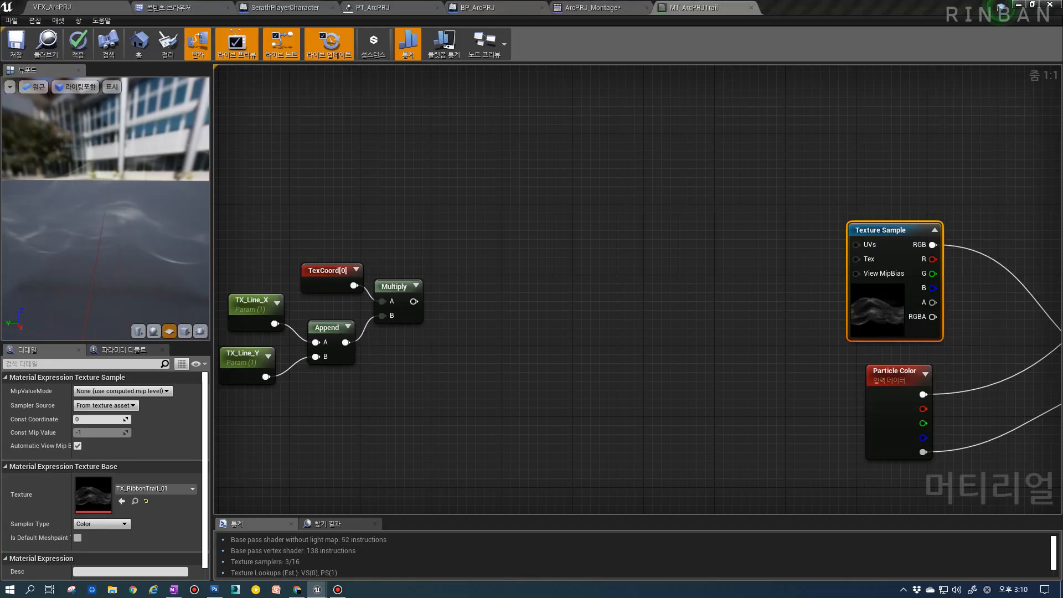
{"action": "scroll", "coordinate": [907, 322], "scroll_direction": "down", "scroll_amount": 3}
{"action": "double_click", "coordinate": [903, 307]}
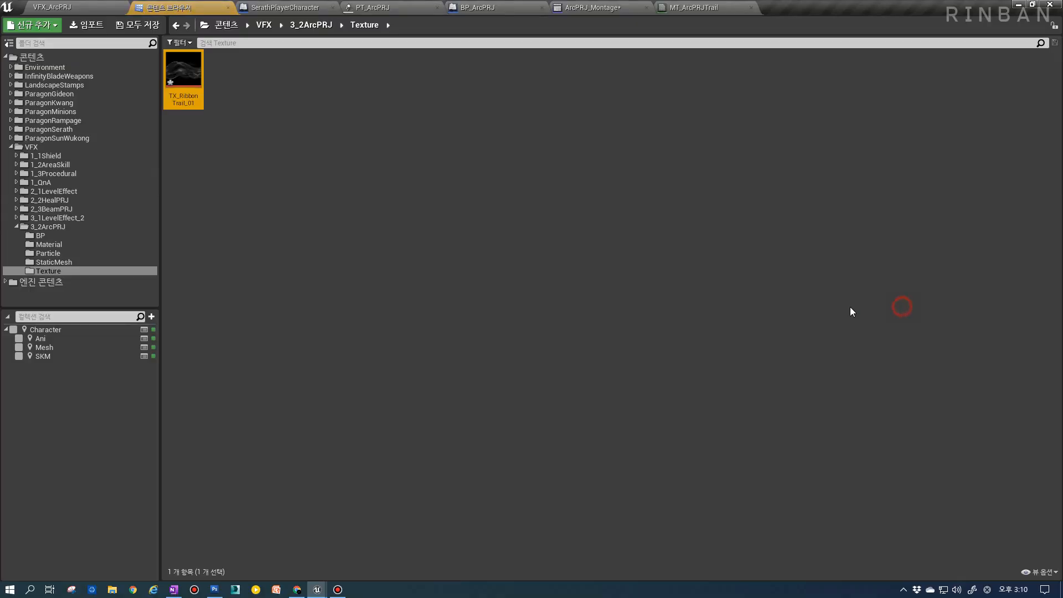
{"action": "left_click", "coordinate": [74, 210]}
{"action": "double_click", "coordinate": [74, 210]}
{"action": "left_click", "coordinate": [54, 253]}
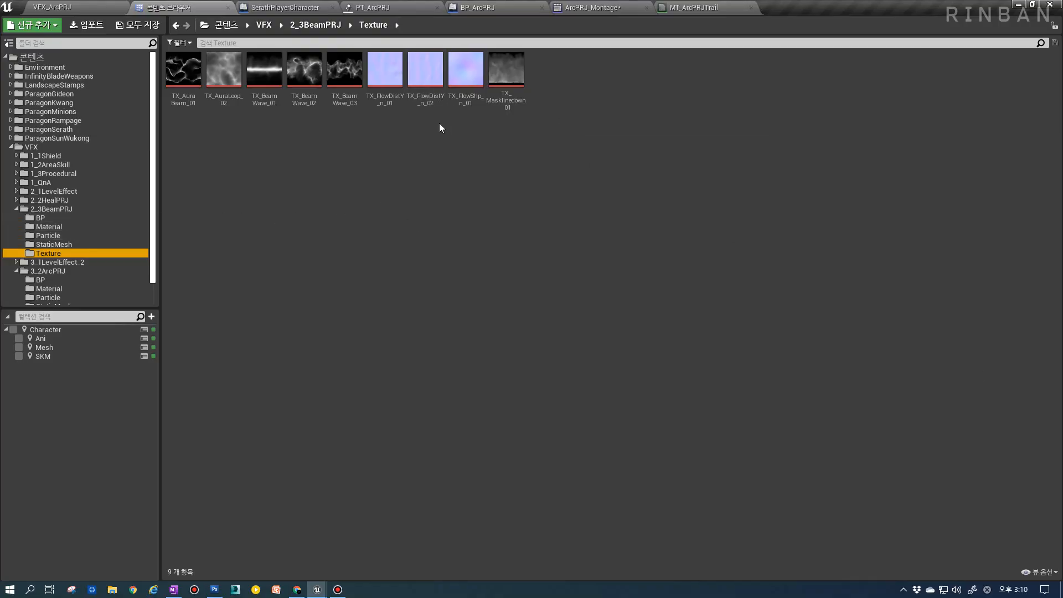
{"action": "left_click", "coordinate": [428, 104]}
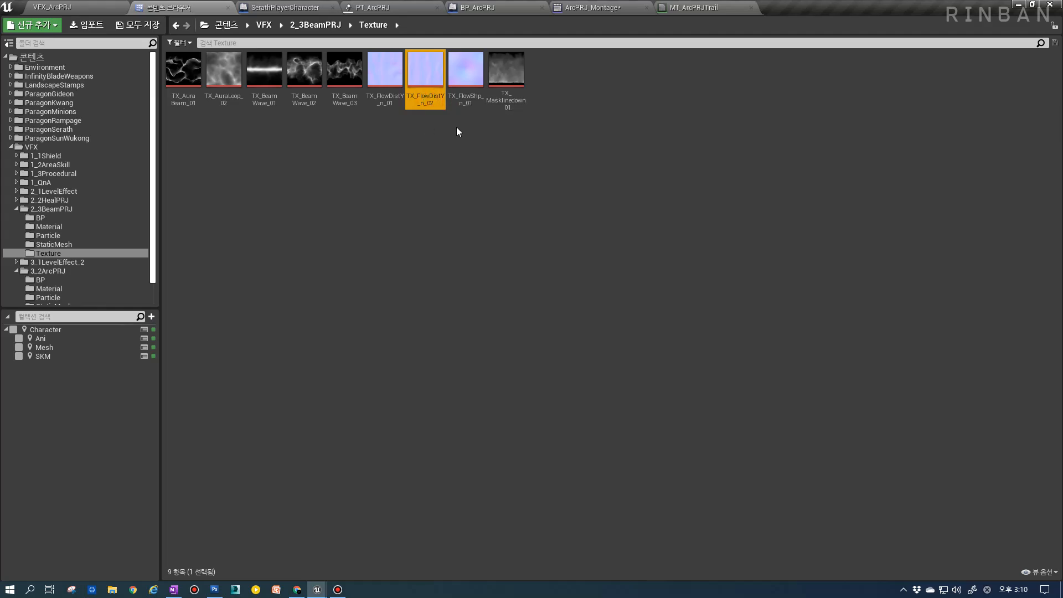
{"action": "left_click", "coordinate": [694, 7]}
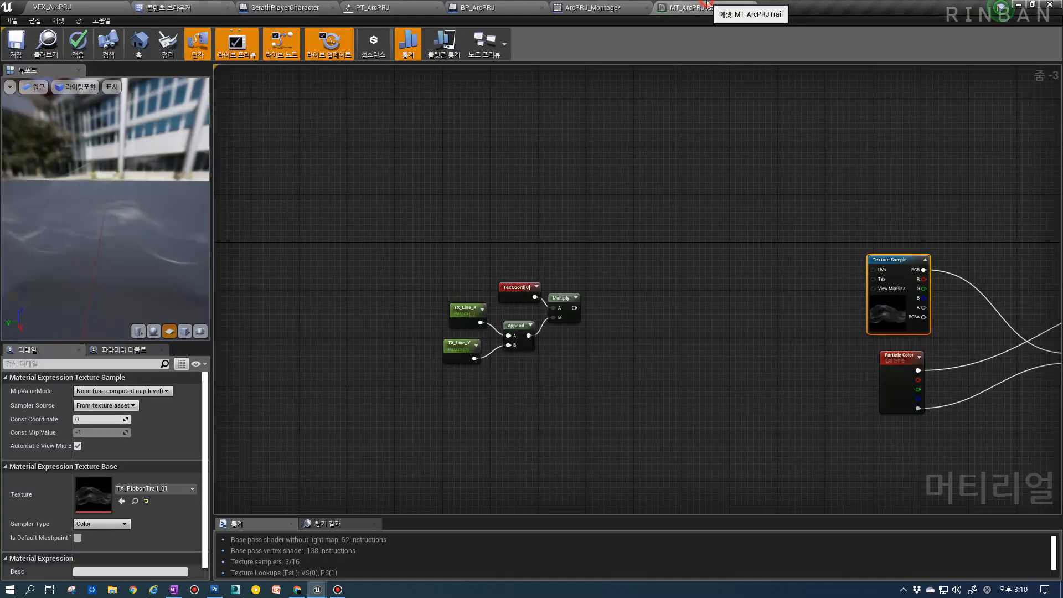
Add a Texture Sample of TX_FlowDistY_n_02 beside the Multiply and convert it to a parameter named TX_N.
{"action": "left_click", "coordinate": [561, 260]}
{"action": "right_click", "coordinate": [581, 283]}
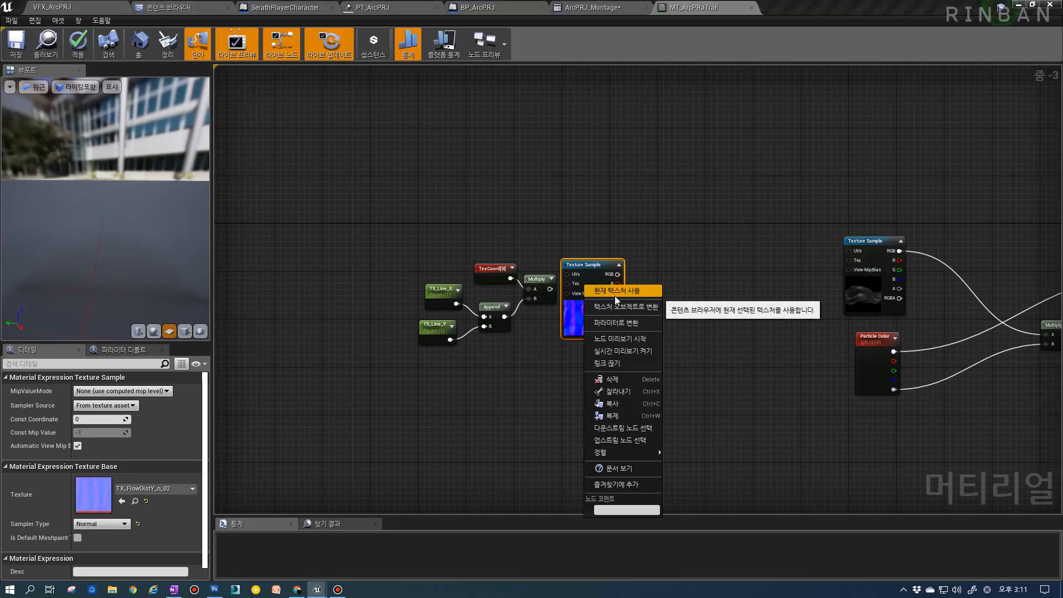
{"action": "left_click", "coordinate": [618, 324]}
{"action": "type", "text": "TX_N"}
{"action": "key", "text": "Return"}
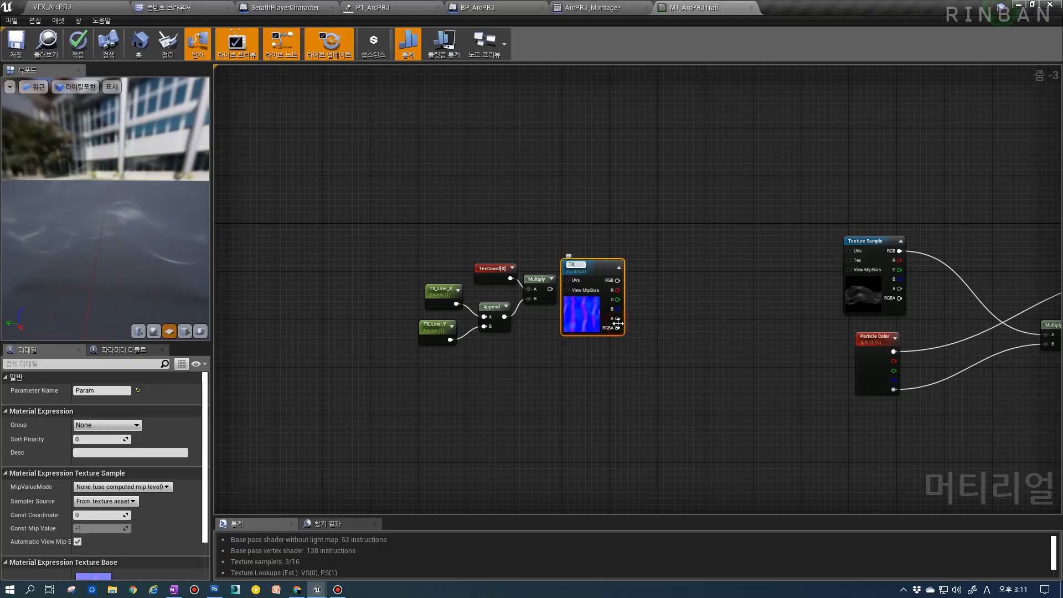
Insert a Panner between the tiling Multiply and TX_N, connecting Multiply to Coordinate and the Panner output to TX_N's UVs.
{"action": "scroll", "coordinate": [617, 260], "scroll_direction": "up", "scroll_amount": 3}
{"action": "left_click_drag", "start_coordinate": [527, 297], "coordinate": [541, 296]}
{"action": "left_click_drag", "start_coordinate": [565, 259], "coordinate": [636, 277]}
{"action": "left_click_drag", "start_coordinate": [525, 297], "coordinate": [572, 311]}
{"action": "left_click", "coordinate": [551, 292]}
{"action": "key", "text": "p"}
{"action": "left_click", "coordinate": [561, 290]}
{"action": "left_click_drag", "start_coordinate": [594, 303], "coordinate": [659, 292]}
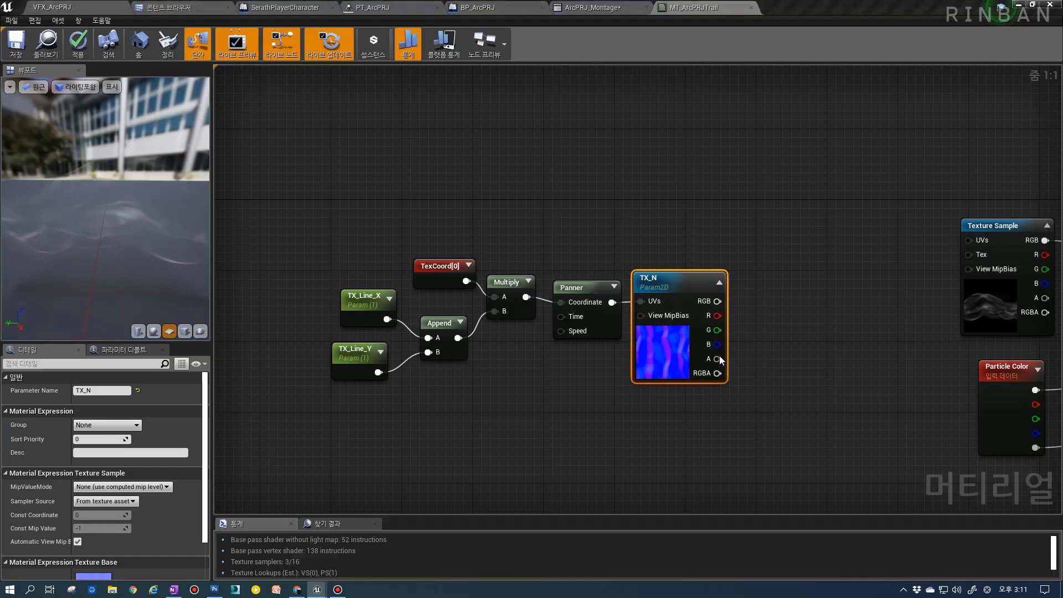
Set the Panner's Speed X to -0.05 and check the preview plane from another angle.
{"action": "left_click", "coordinate": [590, 331]}
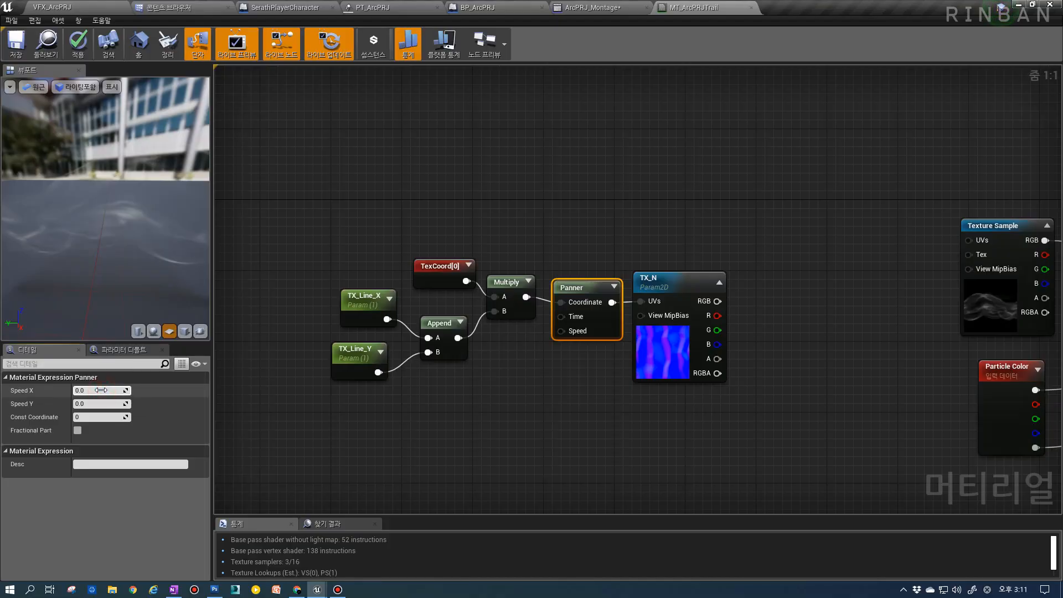
{"action": "type", "text": "-"}
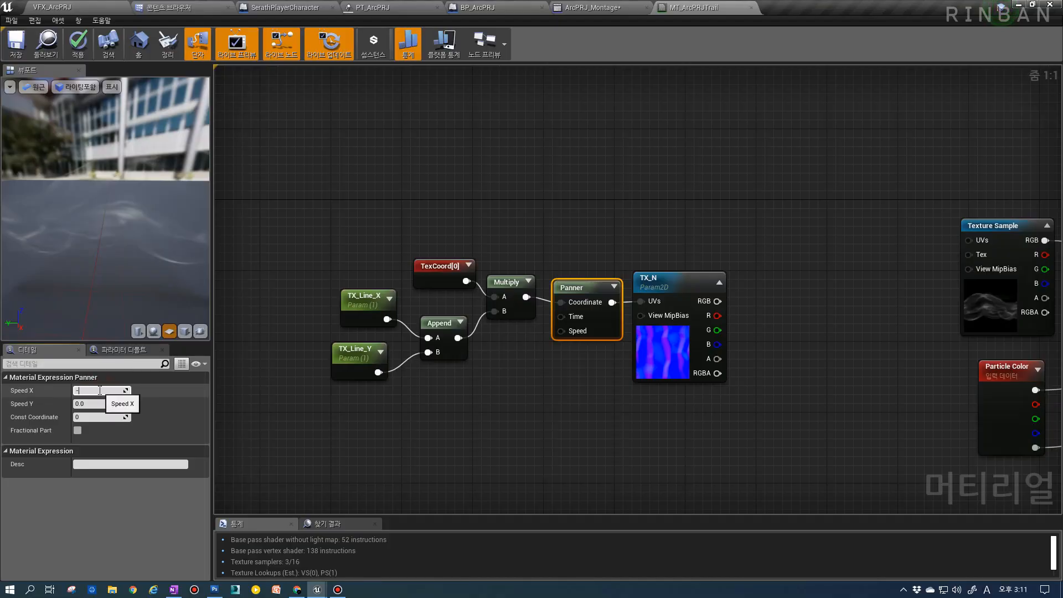
{"action": "type", "text": "0.05"}
{"action": "key", "text": "Return"}
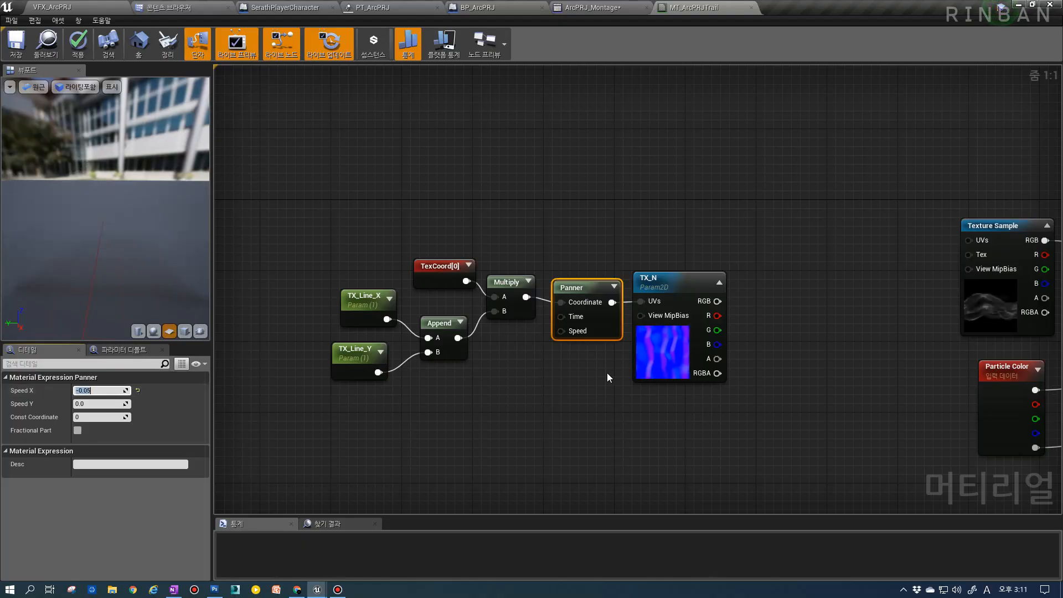
{"action": "left_click_drag", "start_coordinate": [136, 238], "coordinate": [163, 232]}
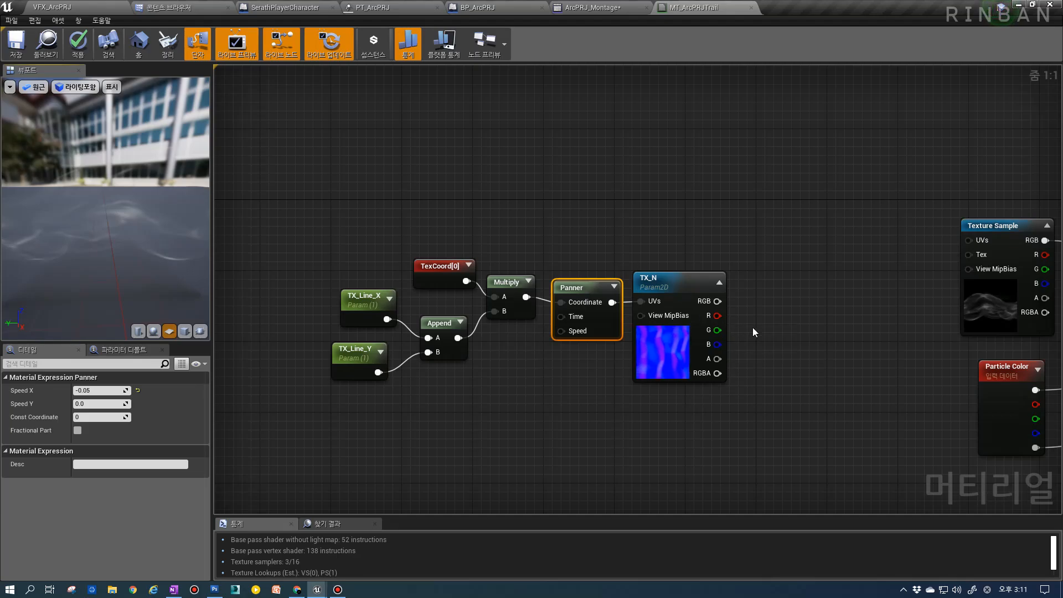
Add a ComponentMask for the R and G channels to TX_N's RGB output.
{"action": "right_click_drag", "start_coordinate": [753, 327], "coordinate": [649, 330]}
{"action": "left_click_drag", "start_coordinate": [625, 307], "coordinate": [658, 316]}
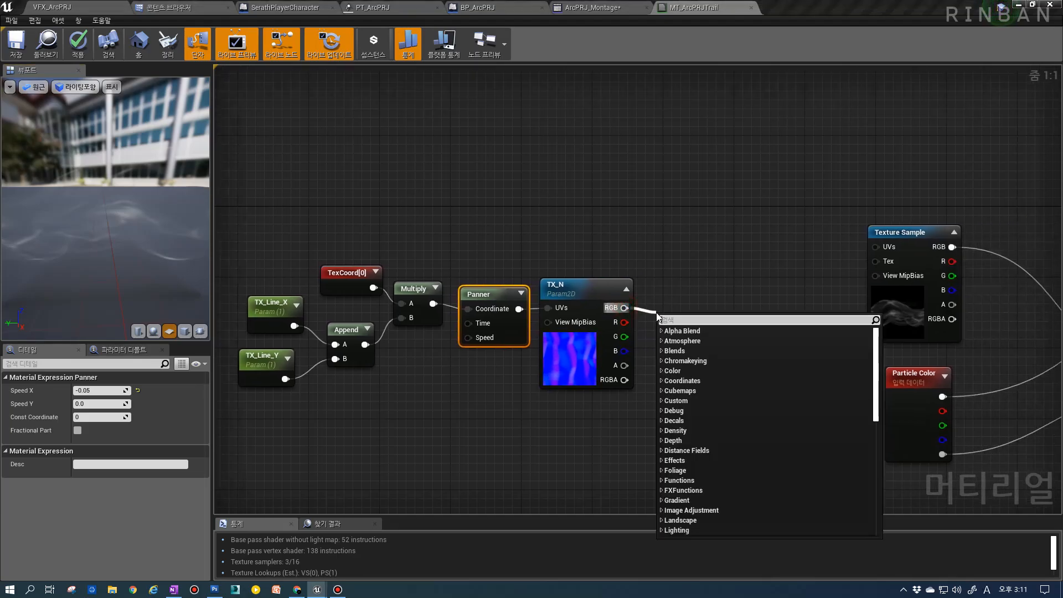
{"action": "type", "text": "ma"}
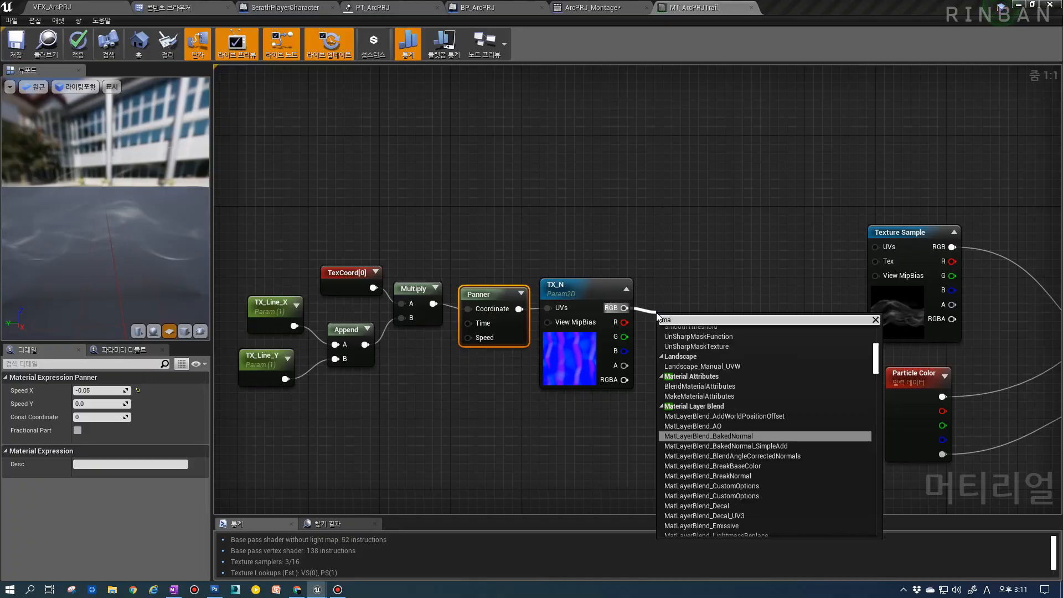
{"action": "type", "text": "sk"}
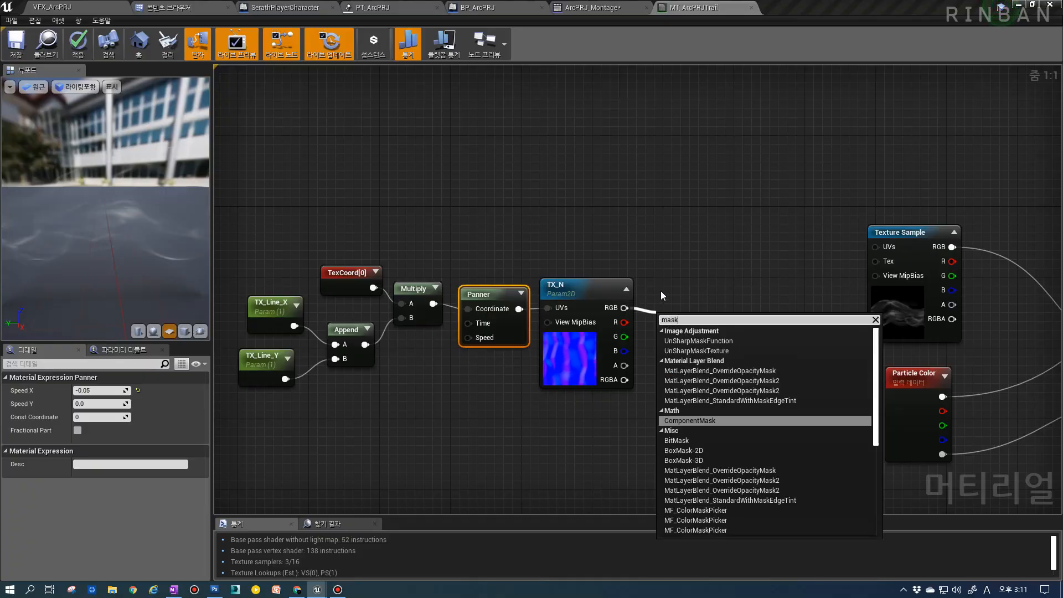
{"action": "key", "text": "Return"}
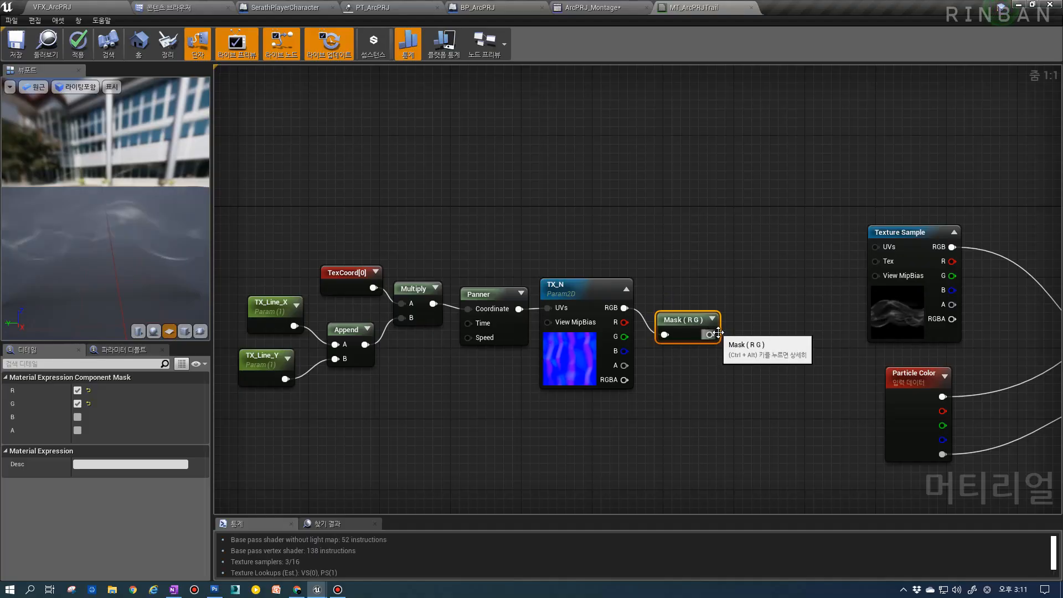
Add a Multiply after the R G mask, connect the mask to its A input and set Const B to 0.1.
{"action": "left_click", "coordinate": [736, 325]}
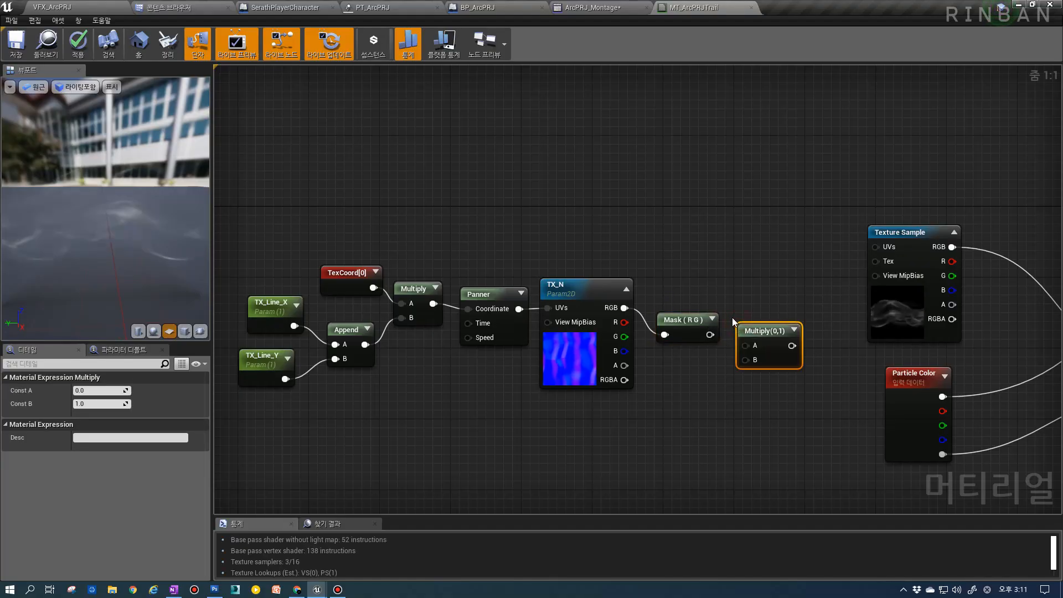
{"action": "left_click_drag", "start_coordinate": [711, 334], "coordinate": [746, 346]}
{"action": "left_click", "coordinate": [98, 406]}
{"action": "type", "text": "0.1"}
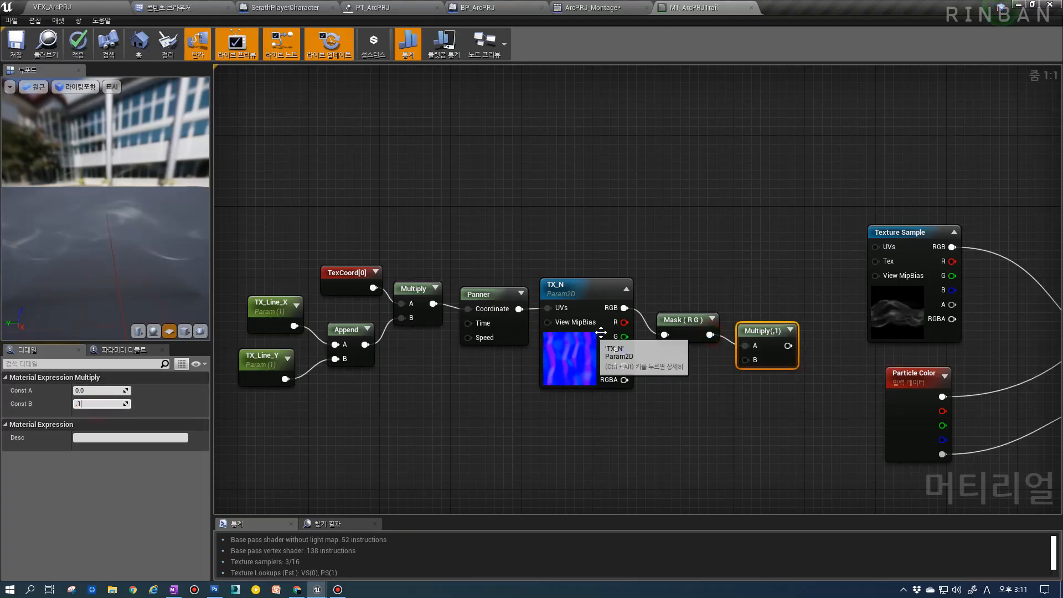
{"action": "key", "text": "Return"}
Shift the distortion nodes toward the Texture Sample and insert a Panner between the 0.1 Multiply and the Texture Sample's UVs.
{"action": "right_click_drag", "start_coordinate": [732, 364], "coordinate": [759, 344]}
{"action": "scroll", "coordinate": [774, 331], "scroll_direction": "down", "scroll_amount": 2}
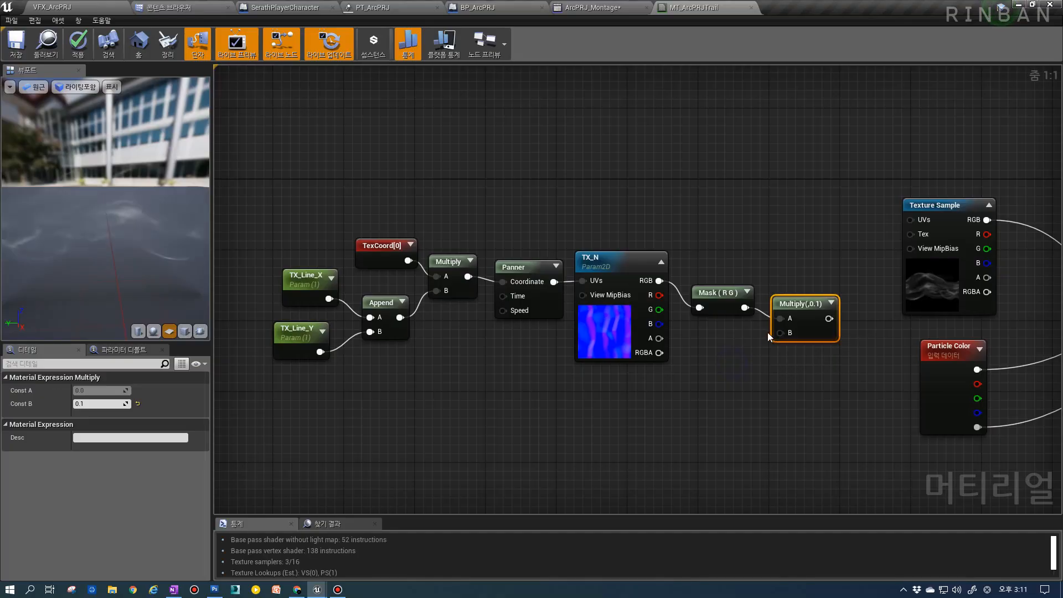
{"action": "left_click_drag", "start_coordinate": [414, 229], "coordinate": [782, 469]}
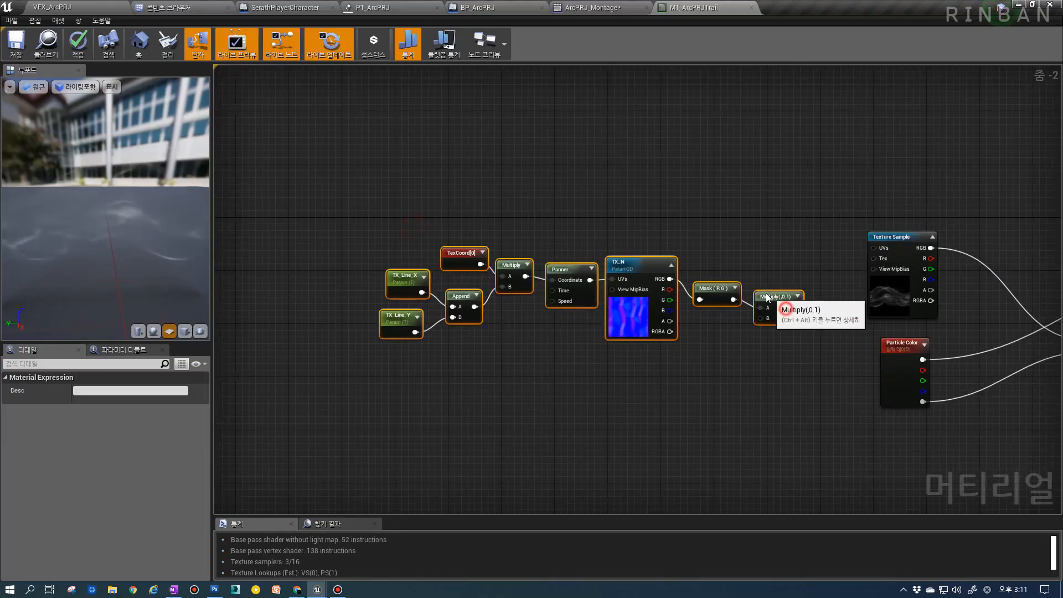
{"action": "scroll", "coordinate": [813, 278], "scroll_direction": "up", "scroll_amount": 2}
{"action": "left_click", "coordinate": [810, 257]}
{"action": "left_click_drag", "start_coordinate": [757, 292], "coordinate": [895, 240]}
{"action": "left_click_drag", "start_coordinate": [824, 271], "coordinate": [826, 242]}
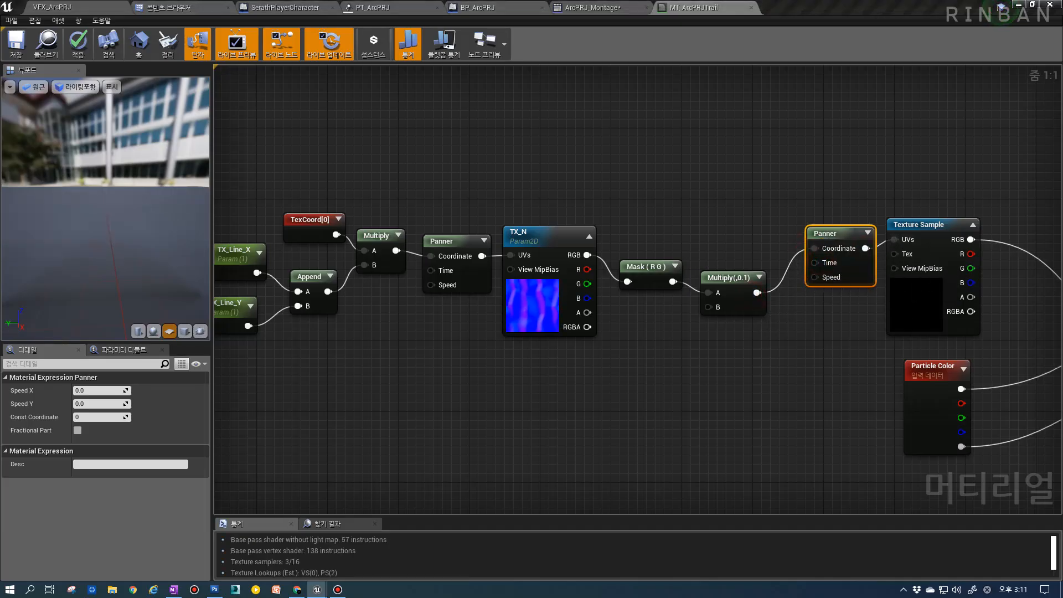
Set the Speed X of the Panner feeding the Texture Sample to -0.15.
{"action": "left_click", "coordinate": [89, 391]}
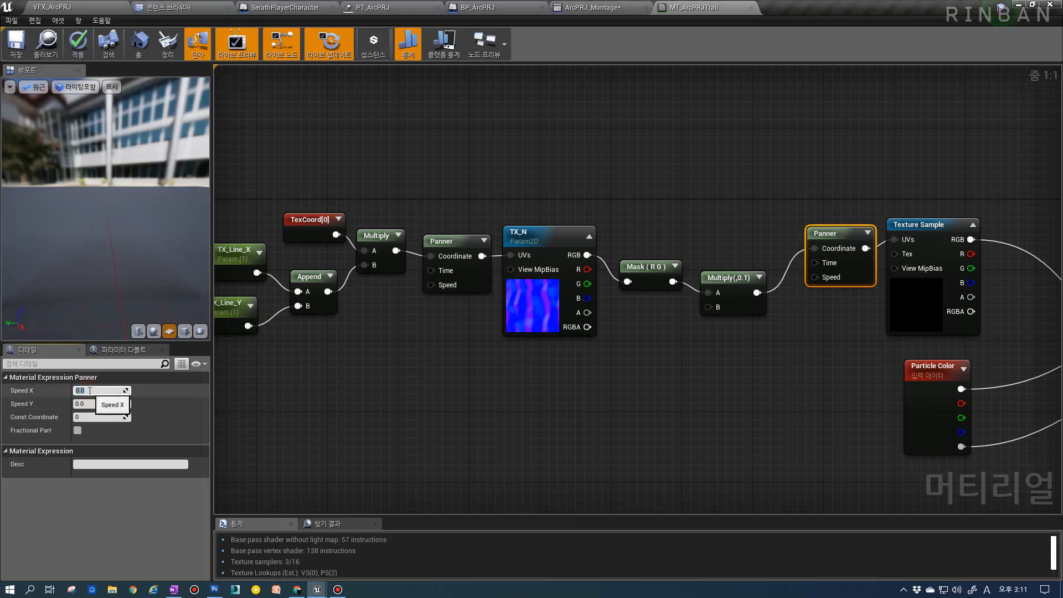
{"action": "type", "text": "-1.5"}
{"action": "key", "text": "Return"}
{"action": "type", "text": "-0.15"}
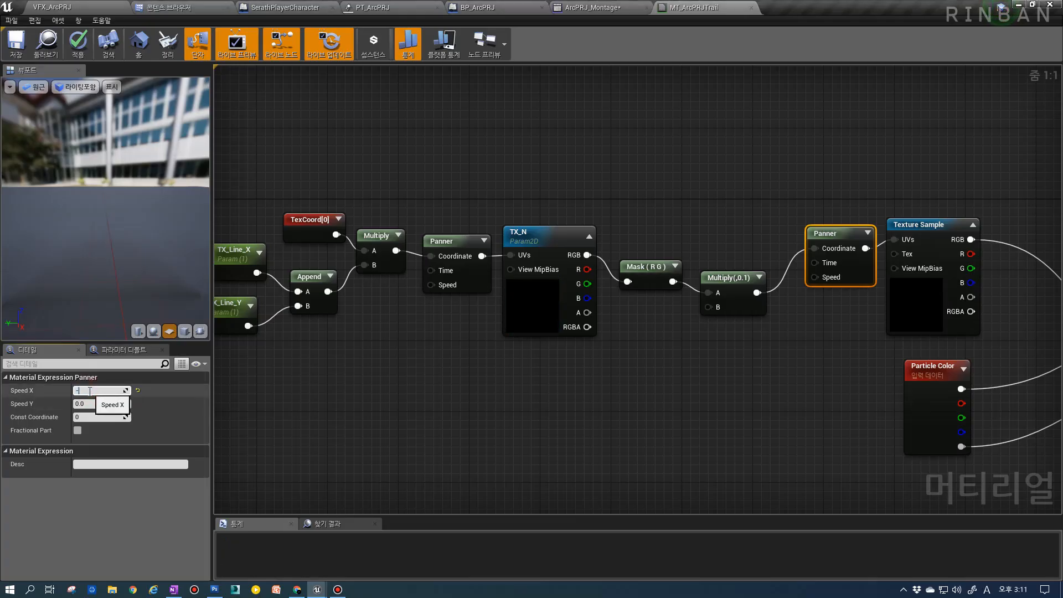
{"action": "key", "text": "Return"}
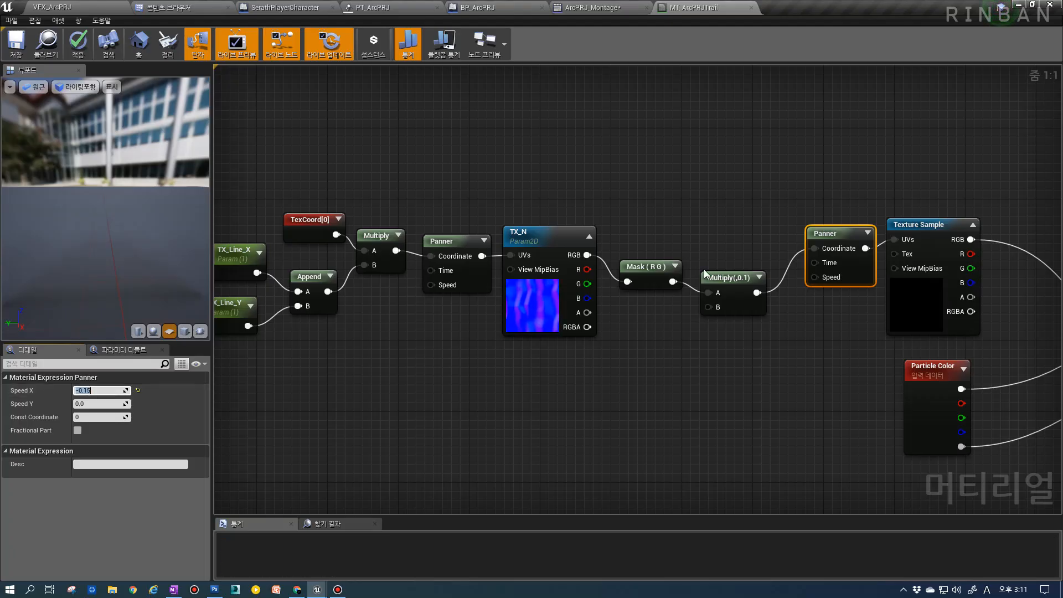
Move the distortion nodes and their Panner away from the Texture Sample to make room for another node.
{"action": "right_click_drag", "start_coordinate": [875, 340], "coordinate": [830, 331]}
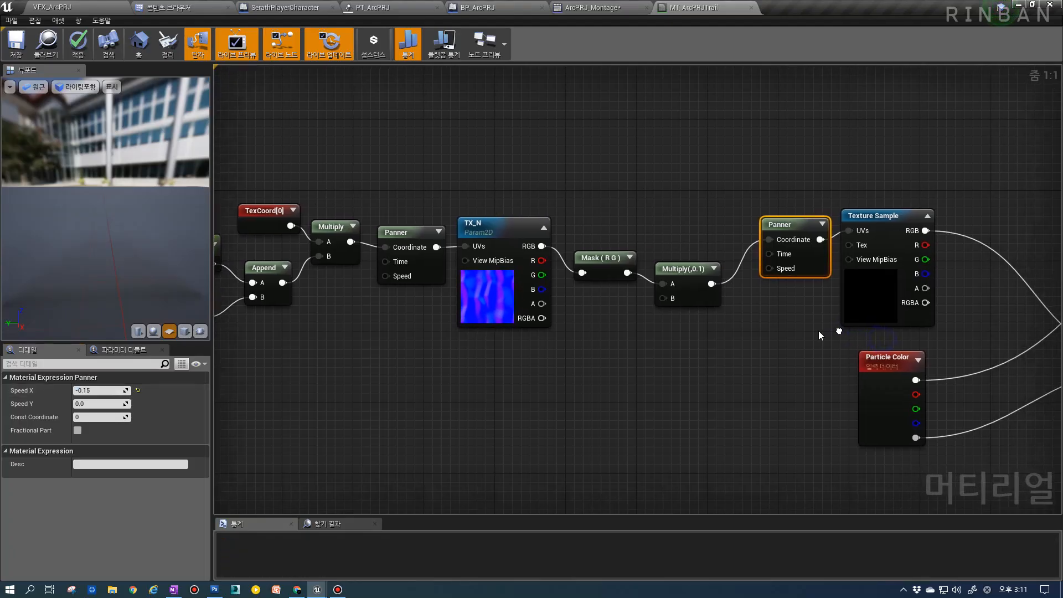
{"action": "right_click_drag", "start_coordinate": [704, 295], "coordinate": [743, 294]}
{"action": "left_click_drag", "start_coordinate": [715, 285], "coordinate": [713, 275]}
{"action": "left_click", "coordinate": [902, 313]}
{"action": "right_click_drag", "start_coordinate": [902, 313], "coordinate": [741, 304]}
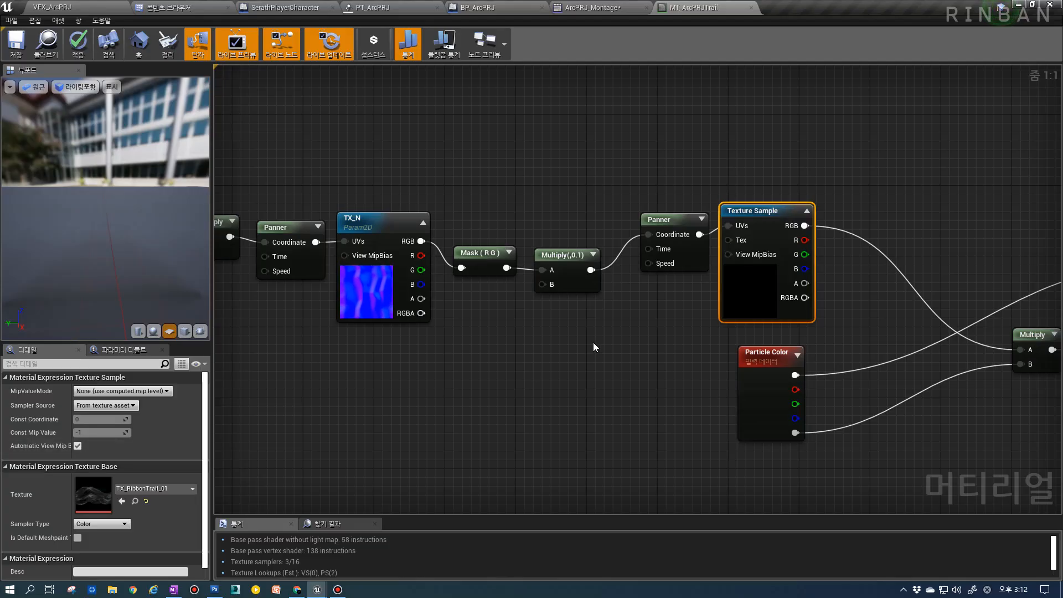
{"action": "left_click", "coordinate": [686, 256]}
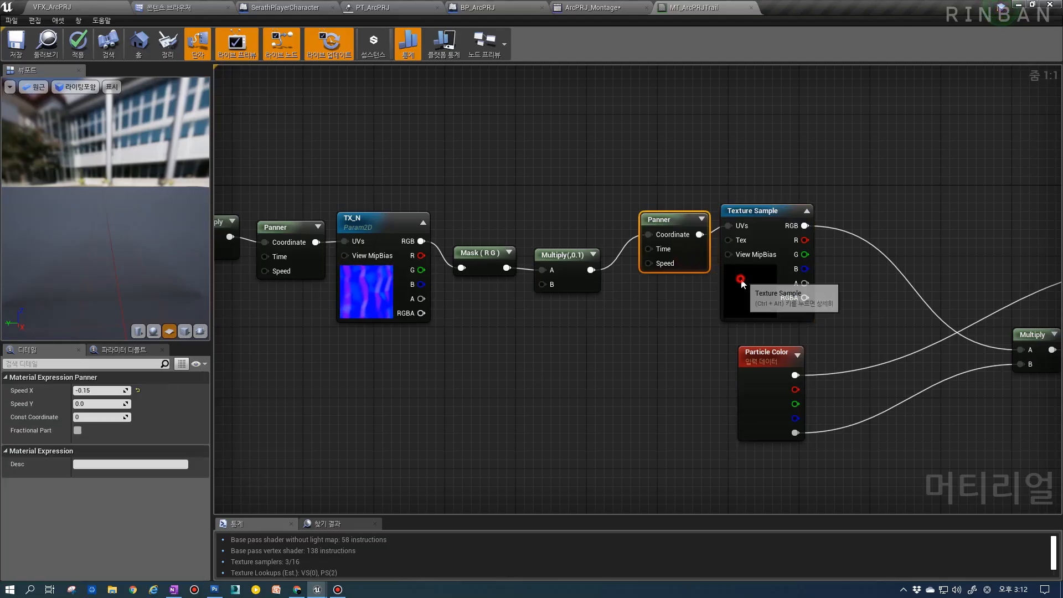
{"action": "left_click", "coordinate": [741, 279]}
{"action": "scroll", "coordinate": [675, 297], "scroll_direction": "down", "scroll_amount": 4}
{"action": "right_click_drag", "start_coordinate": [669, 296], "coordinate": [732, 321]}
{"action": "left_click_drag", "start_coordinate": [434, 177], "coordinate": [651, 332]}
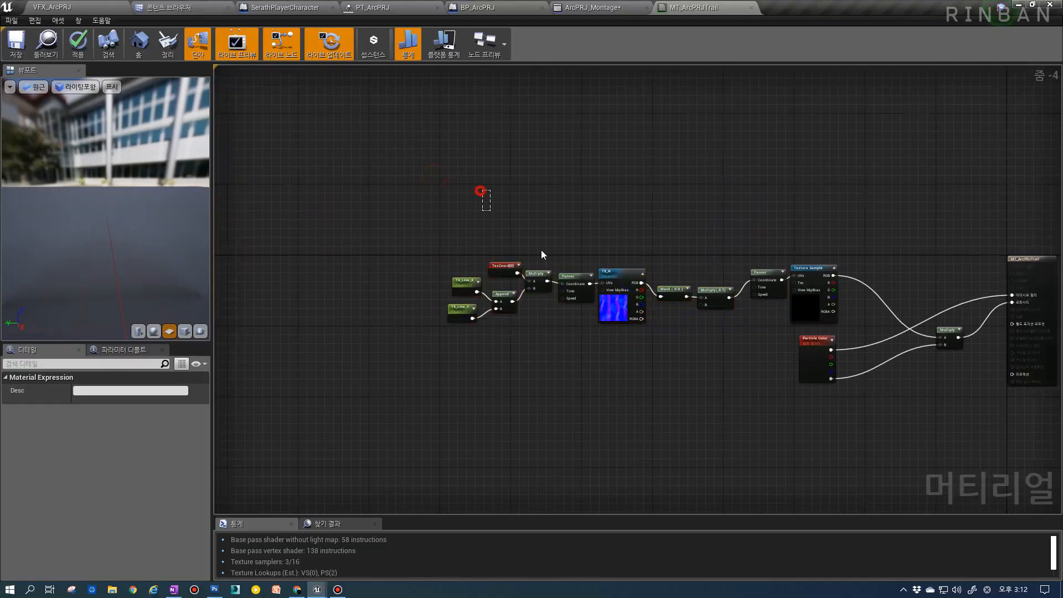
{"action": "left_click_drag", "start_coordinate": [430, 201], "coordinate": [769, 378]}
{"action": "left_click_drag", "start_coordinate": [776, 294], "coordinate": [733, 309]}
Place an Add node between the second Panner and the Texture Sample, with the Panner's output connected to its A input.
{"action": "scroll", "coordinate": [746, 280], "scroll_direction": "up", "scroll_amount": 1}
{"action": "key", "text": "s"}
{"action": "left_click", "coordinate": [737, 305]}
{"action": "key", "text": "Delete"}
{"action": "key", "text": "a"}
{"action": "left_click", "coordinate": [737, 302]}
{"action": "scroll", "coordinate": [745, 333], "scroll_direction": "up", "scroll_amount": 3}
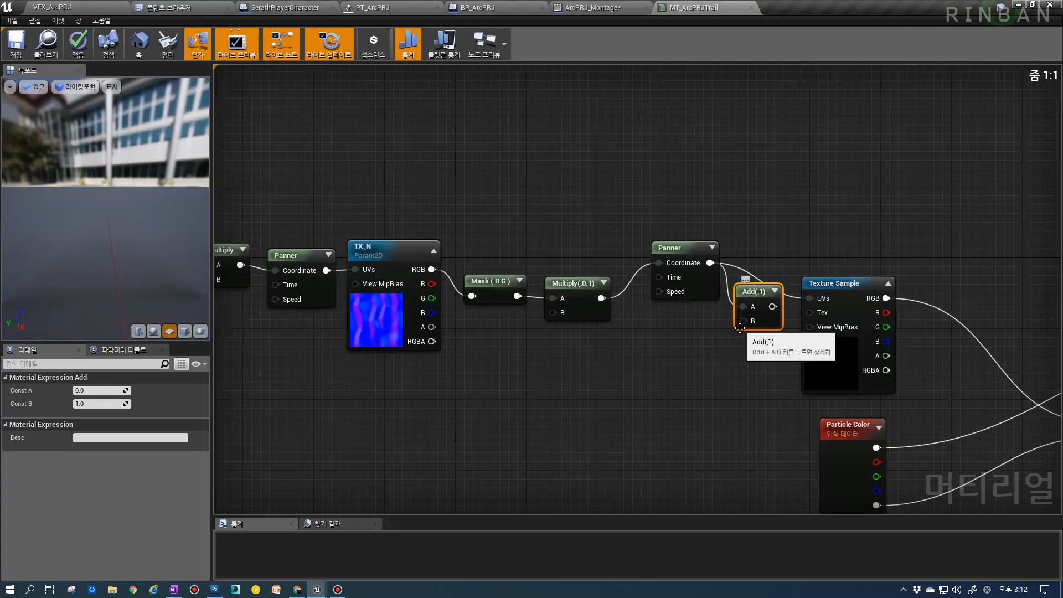
{"action": "right_click_drag", "start_coordinate": [708, 339], "coordinate": [744, 324]}
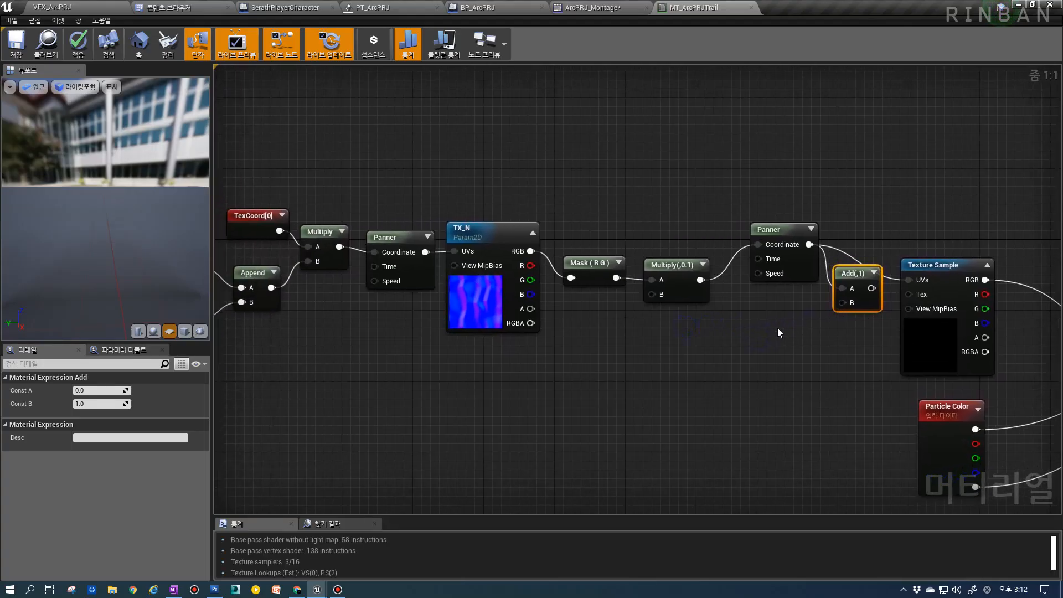
{"action": "right_click_drag", "start_coordinate": [863, 323], "coordinate": [846, 325]}
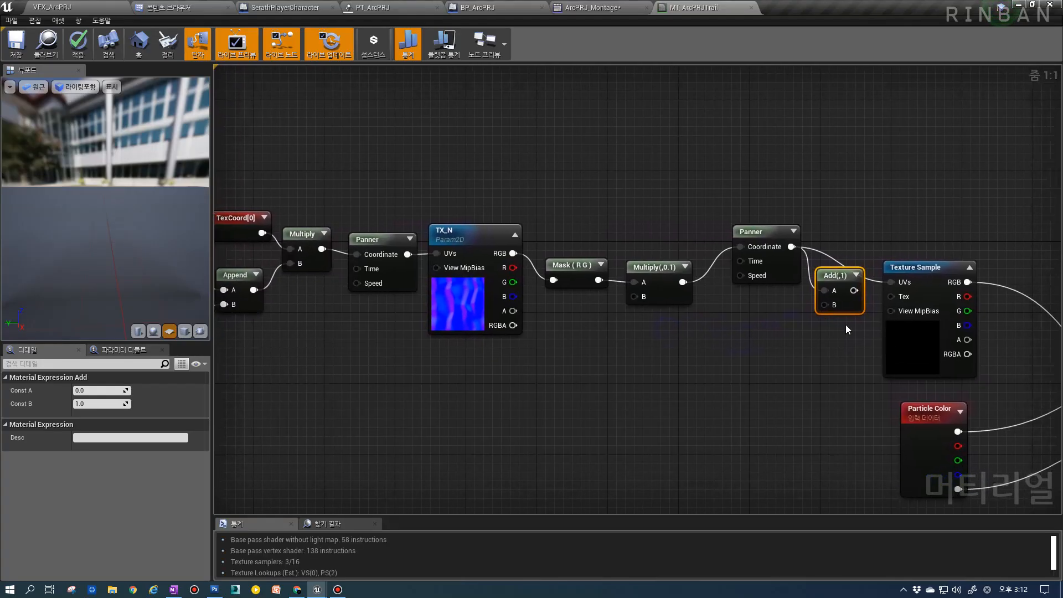
{"action": "left_click_drag", "start_coordinate": [841, 305], "coordinate": [836, 333]}
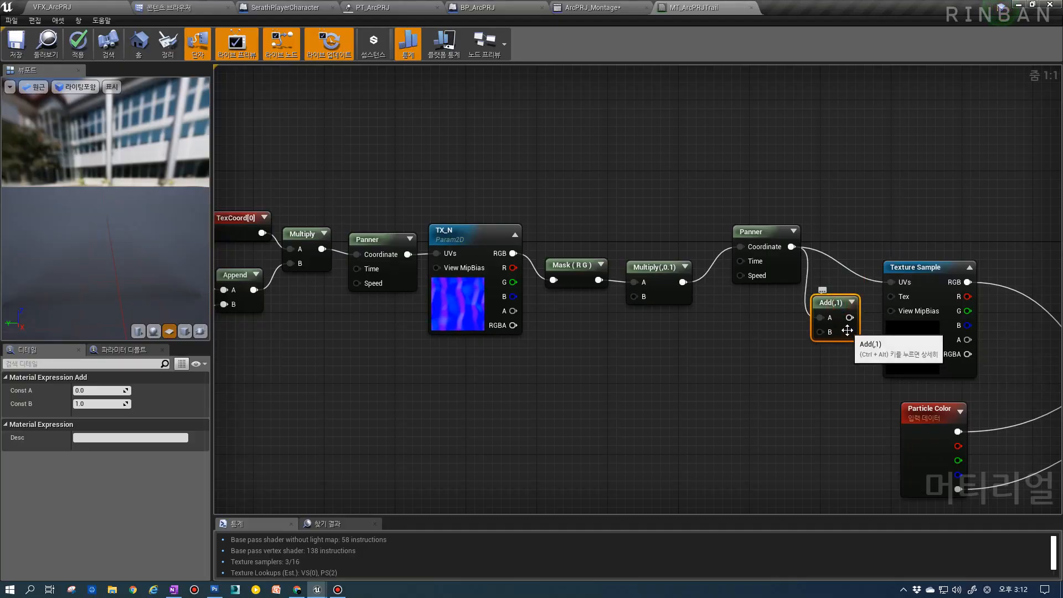
Duplicate the Particle Color node and place the copy below the R G mask.
{"action": "right_click_drag", "start_coordinate": [923, 453], "coordinate": [904, 427]}
{"action": "left_click", "coordinate": [909, 431]}
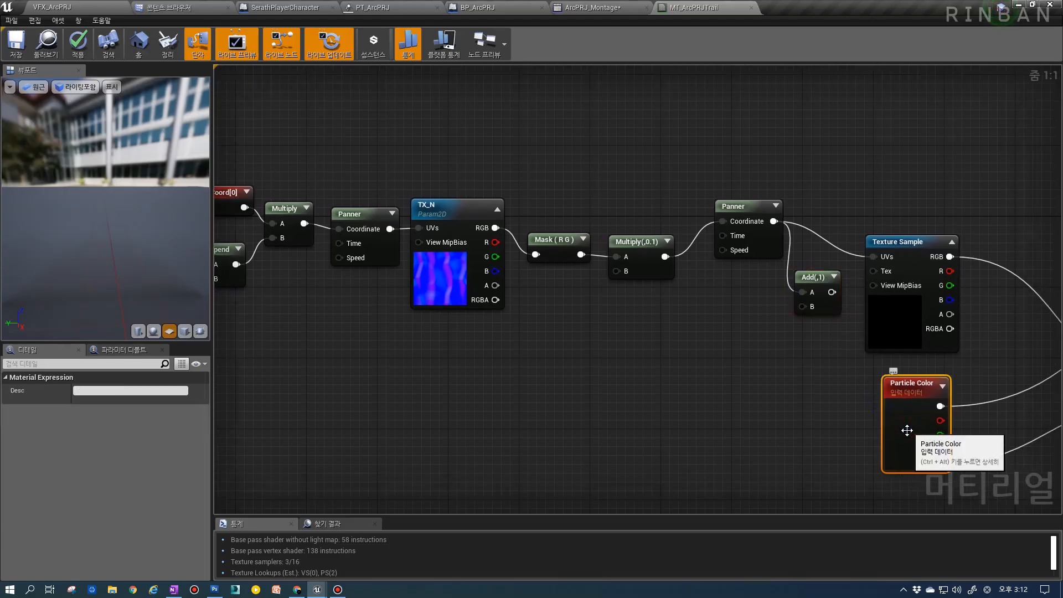
{"action": "right_click_drag", "start_coordinate": [631, 344], "coordinate": [687, 340]}
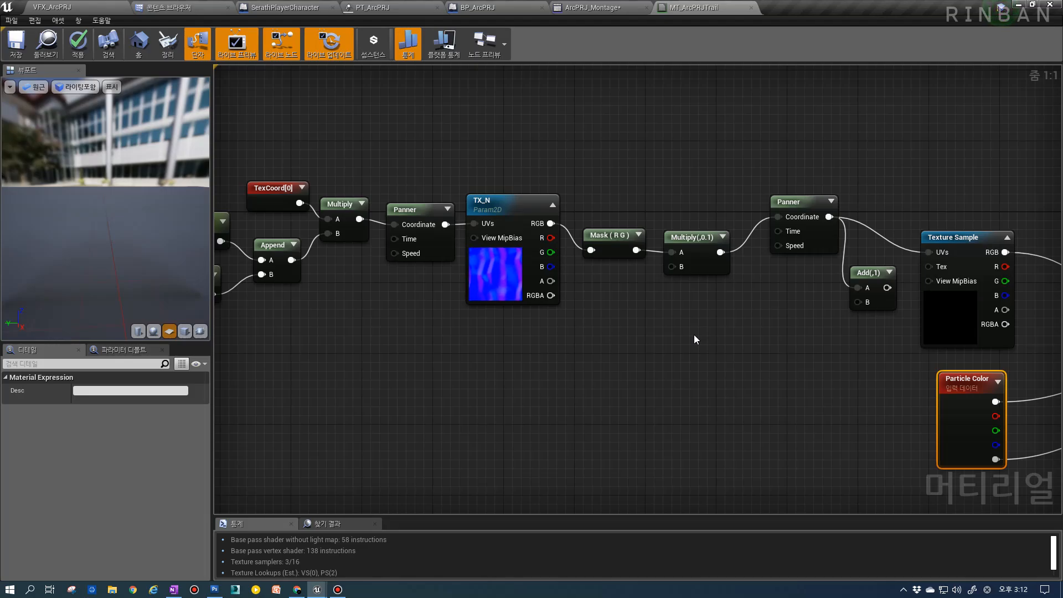
{"action": "right_click_drag", "start_coordinate": [597, 333], "coordinate": [606, 318]}
{"action": "left_click", "coordinate": [607, 316]}
{"action": "key", "text": "ctrl+v"}
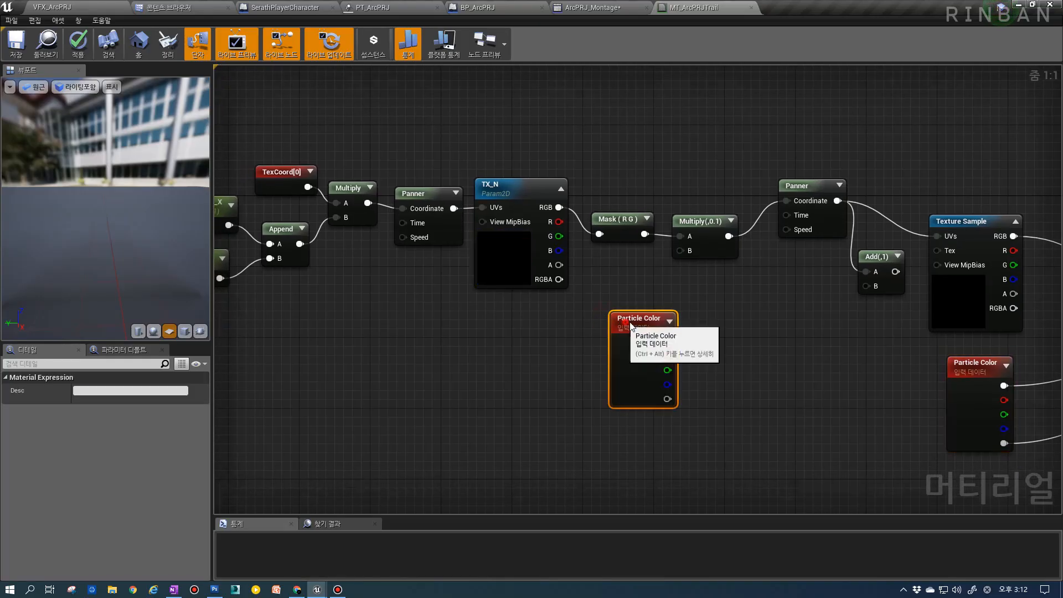
{"action": "left_click_drag", "start_coordinate": [628, 325], "coordinate": [601, 299]}
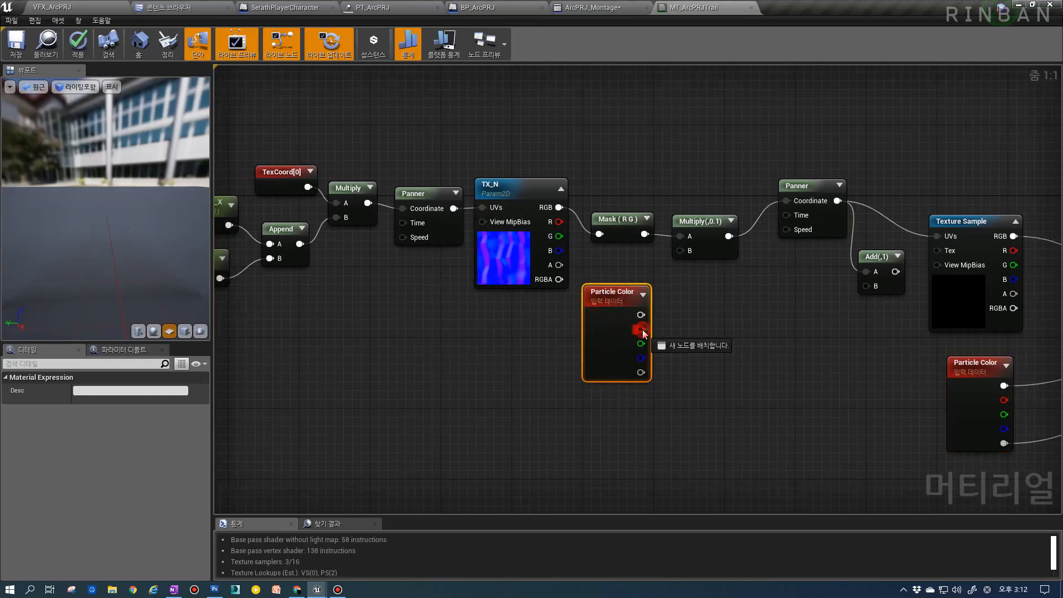
Create an Add from the copied Particle Color's red output, set its Const B to -1, and space the two nodes apart.
{"action": "left_click_drag", "start_coordinate": [707, 344], "coordinate": [707, 338]}
{"action": "type", "text": "add"}
{"action": "key", "text": "Return"}
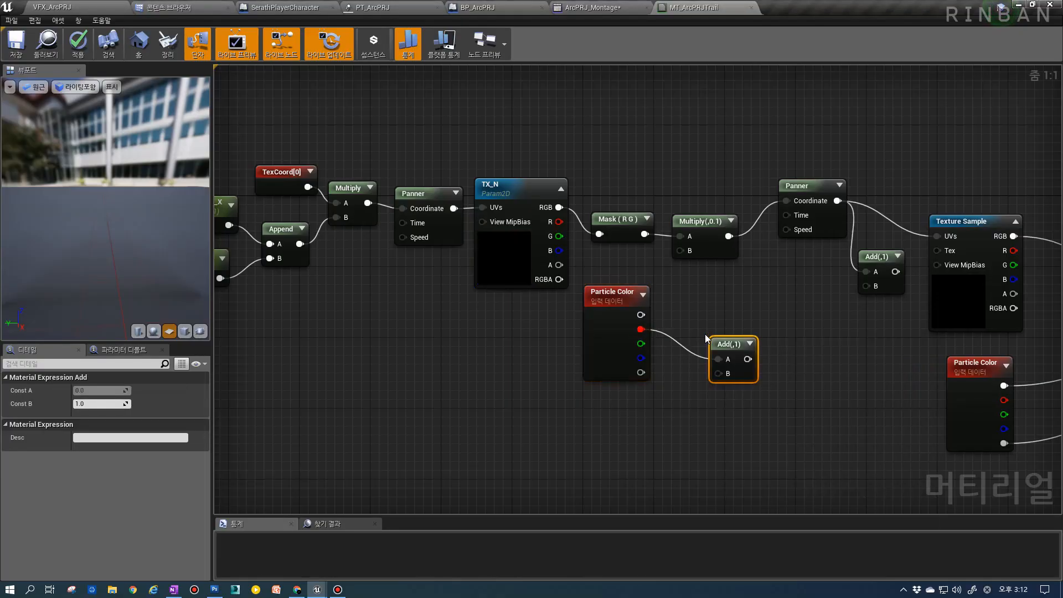
{"action": "left_click", "coordinate": [107, 403]}
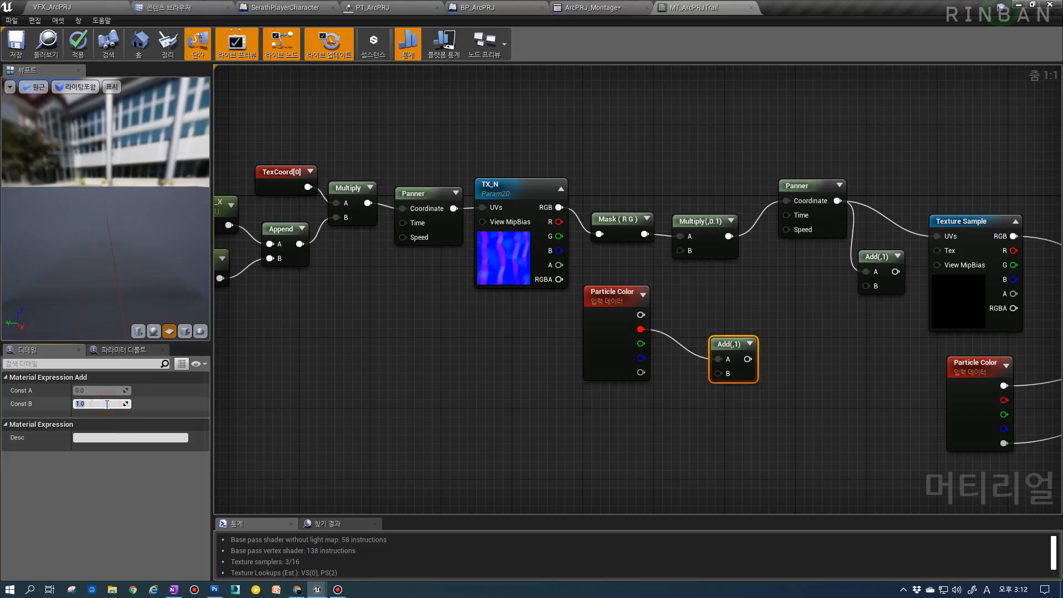
{"action": "key", "text": "Return"}
{"action": "left_click_drag", "start_coordinate": [608, 351], "coordinate": [501, 360]}
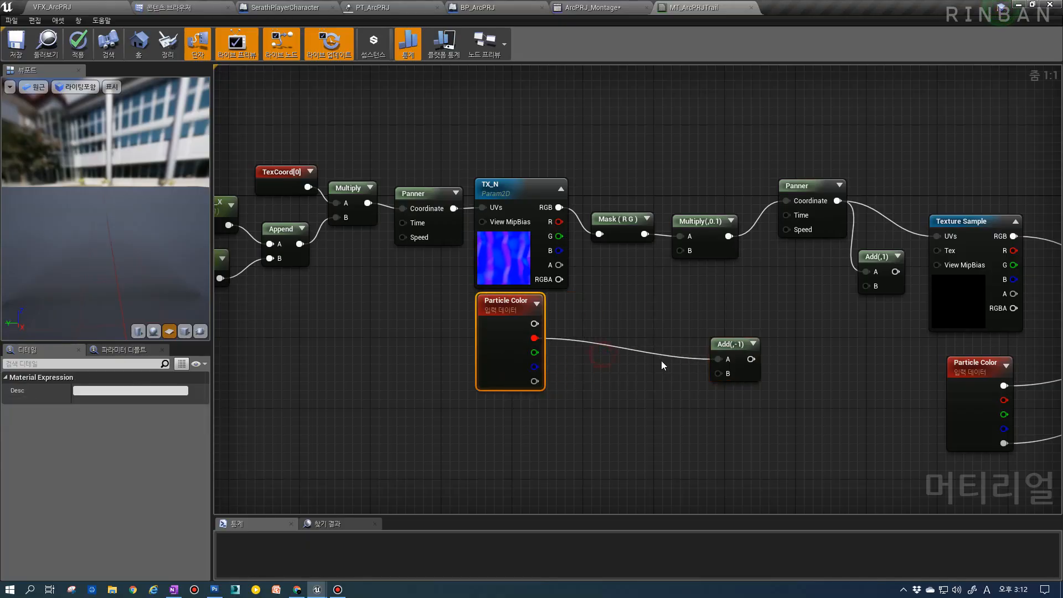
{"action": "left_click_drag", "start_coordinate": [714, 345], "coordinate": [667, 328]}
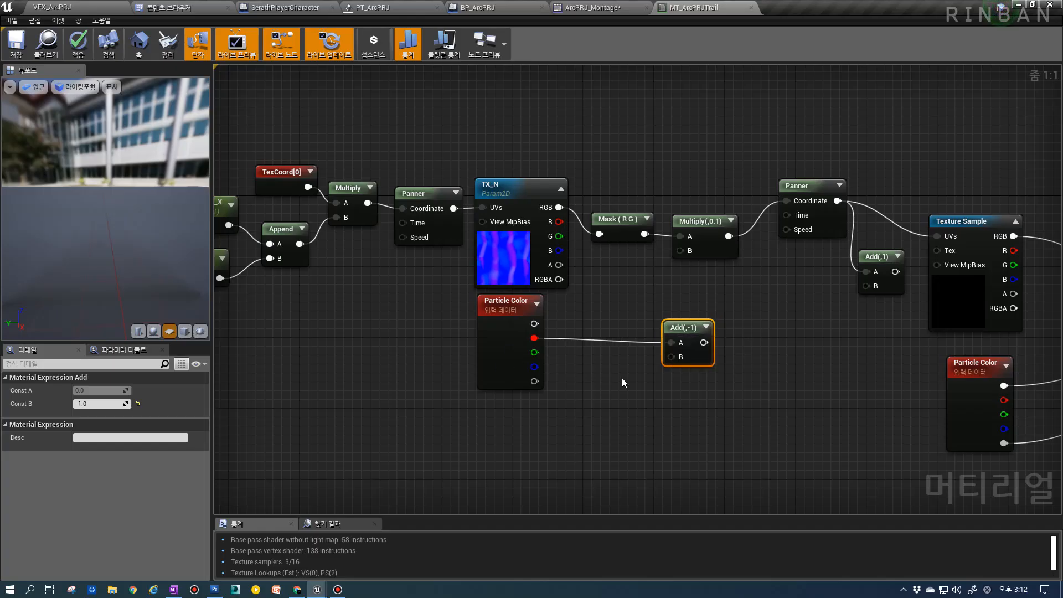
Append a constant 0 to the -1 Add's output, using the Add for A and the constant for B.
{"action": "left_click_drag", "start_coordinate": [704, 342], "coordinate": [729, 347]}
{"action": "type", "text": "append"}
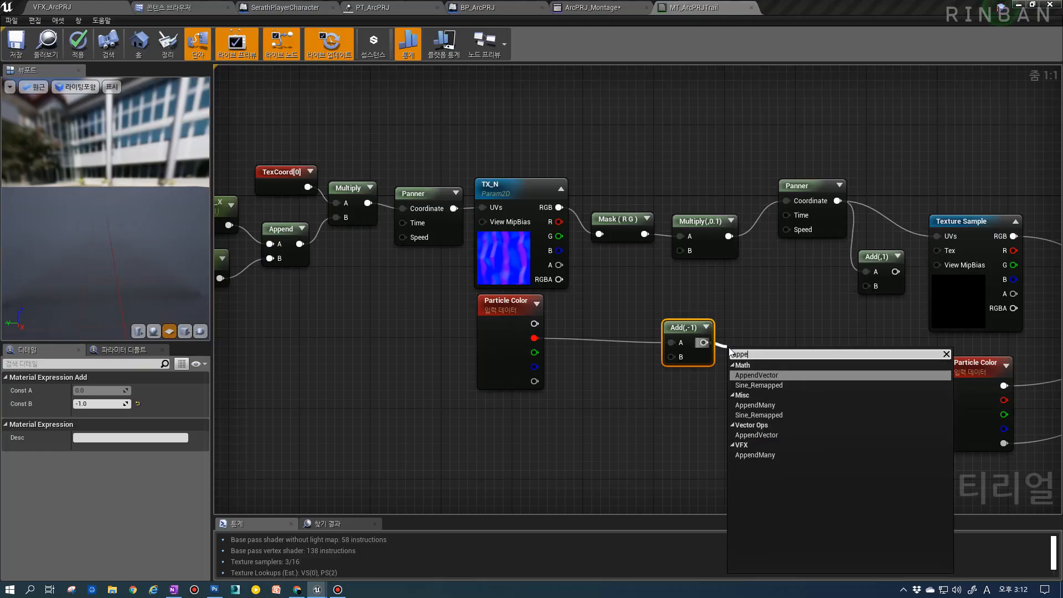
{"action": "key", "text": "Return"}
{"action": "key", "text": "1"}
{"action": "left_click", "coordinate": [704, 377]}
{"action": "left_click_drag", "start_coordinate": [723, 400], "coordinate": [690, 379]}
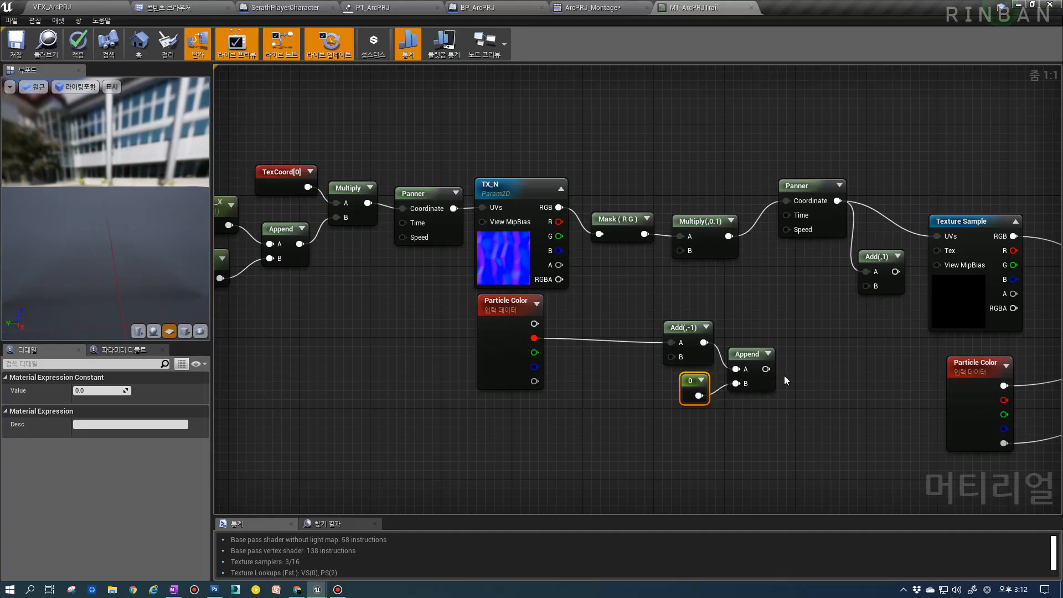
Create another Add node and connect the new Append's output to its B input.
{"action": "right_click_drag", "start_coordinate": [787, 375], "coordinate": [762, 401]}
{"action": "key", "text": "a"}
{"action": "left_click", "coordinate": [777, 375]}
{"action": "left_click_drag", "start_coordinate": [740, 396], "coordinate": [799, 367]}
{"action": "left_click_drag", "start_coordinate": [631, 471], "coordinate": [707, 402]}
Duplicate the TexCoord, TX_Line_X, TX_Line_Y, Append and Multiply tiling nodes, and connect the copied Multiply to the new Add's A input.
{"action": "right_click_drag", "start_coordinate": [307, 293], "coordinate": [480, 284]}
{"action": "left_click_drag", "start_coordinate": [344, 172], "coordinate": [500, 307]}
{"action": "right_click_drag", "start_coordinate": [816, 365], "coordinate": [759, 335]}
{"action": "left_click_drag", "start_coordinate": [700, 430], "coordinate": [796, 416]}
{"action": "key", "text": "ctrl+v"}
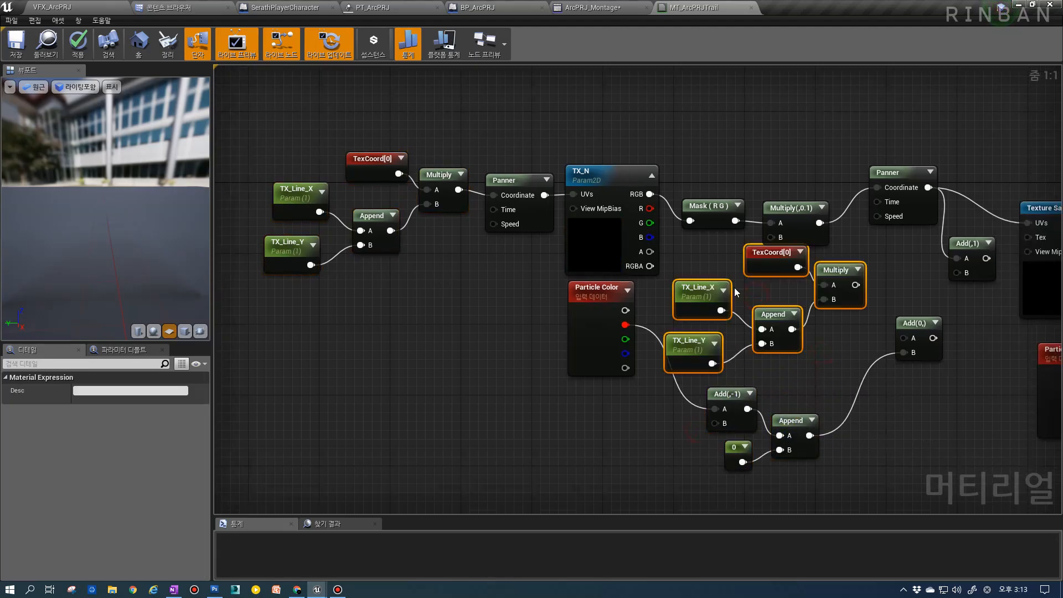
{"action": "left_click", "coordinate": [755, 296]}
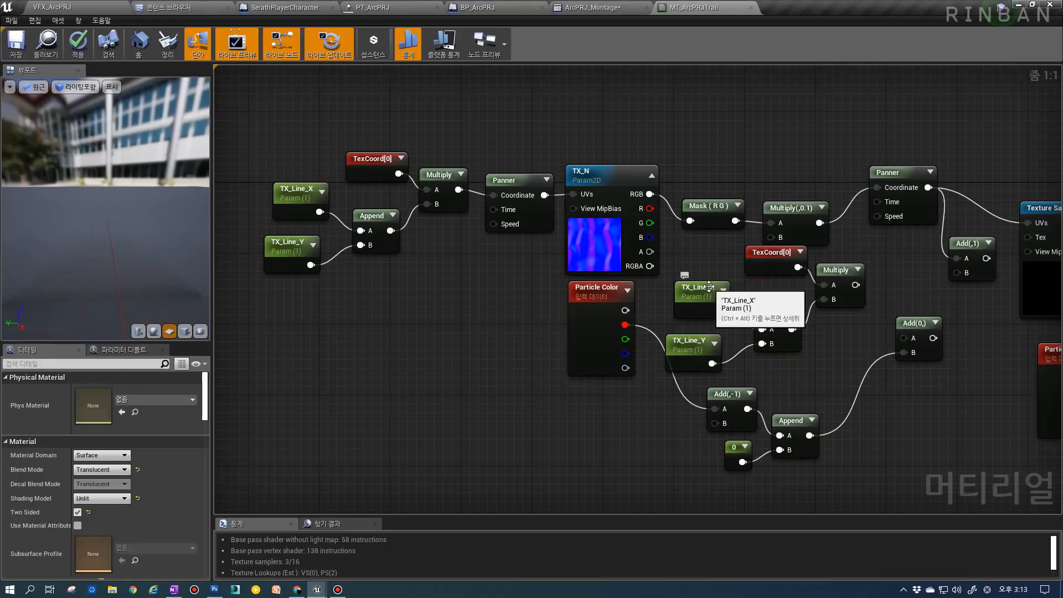
{"action": "left_click_drag", "start_coordinate": [856, 285], "coordinate": [905, 342]}
Rename the normal map's tiling parameters TX_N_X and TX_N_Y.
{"action": "left_click", "coordinate": [298, 203]}
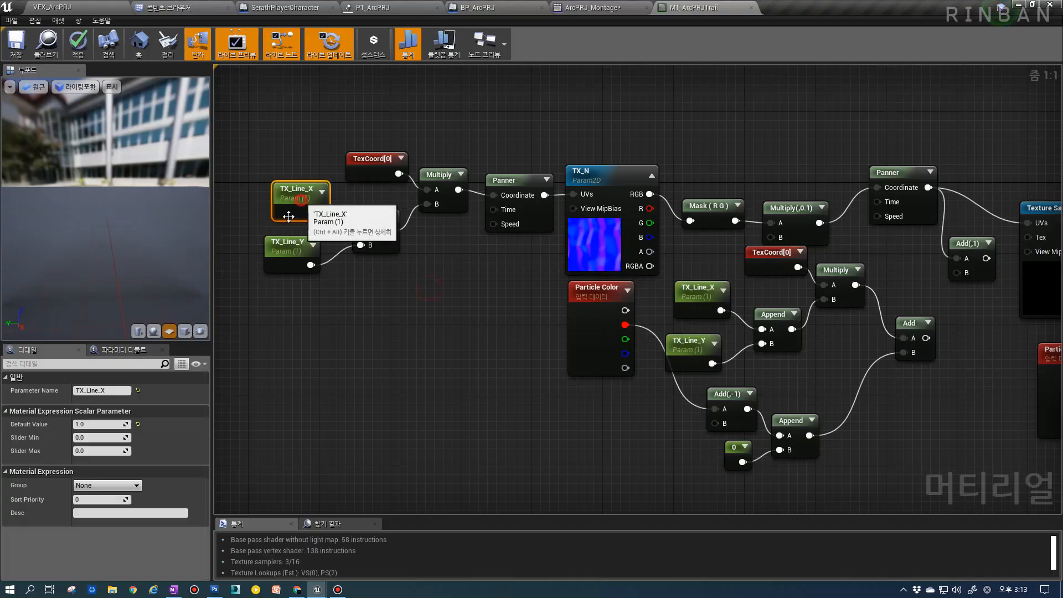
{"action": "left_click", "coordinate": [98, 390]}
{"action": "left_click_drag", "start_coordinate": [87, 391], "coordinate": [100, 391]}
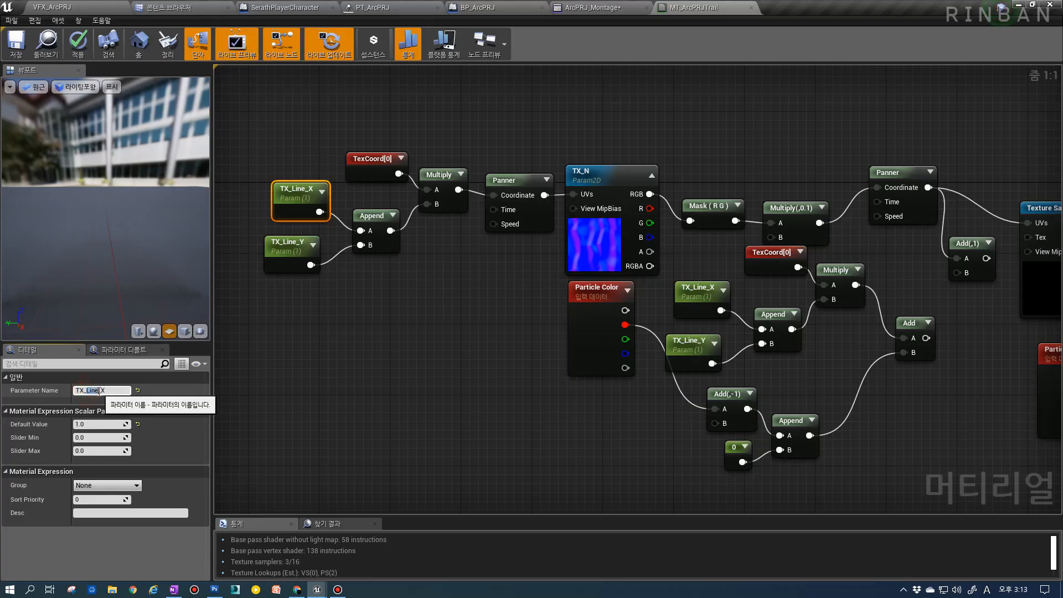
{"action": "key", "text": "Return"}
{"action": "left_click", "coordinate": [268, 260]}
{"action": "left_click", "coordinate": [91, 391]}
{"action": "left_click_drag", "start_coordinate": [84, 391], "coordinate": [100, 391]}
{"action": "type", "text": "N"}
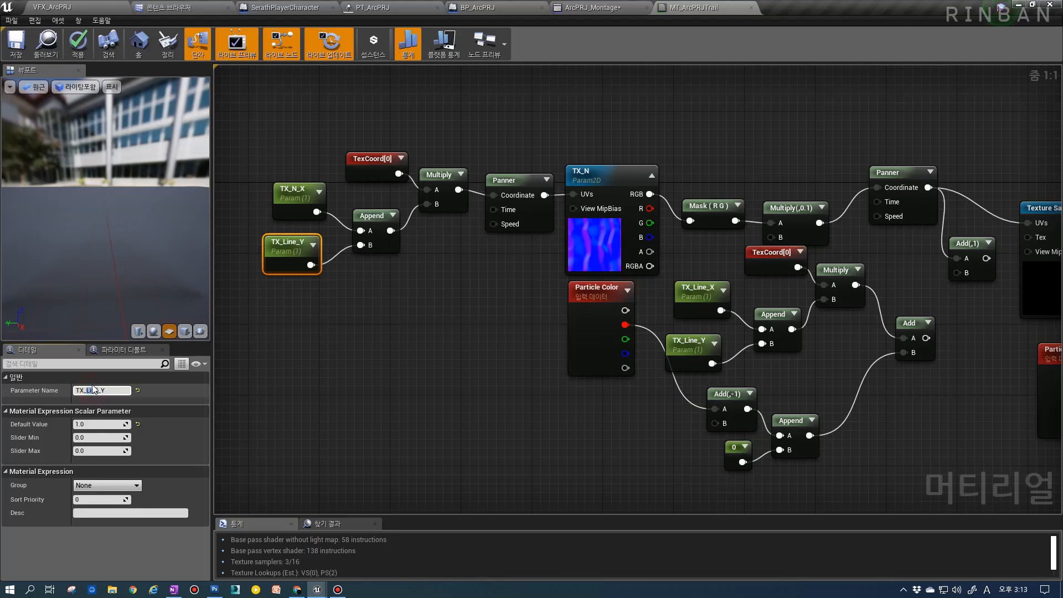
{"action": "key", "text": "Return"}
Connect the tiling Add to B of the Panner's Add, feed that Add into the Texture Sample's UVs, and check the preview plane.
{"action": "right_click_drag", "start_coordinate": [944, 338], "coordinate": [815, 334]}
{"action": "left_click_drag", "start_coordinate": [805, 335], "coordinate": [899, 220]}
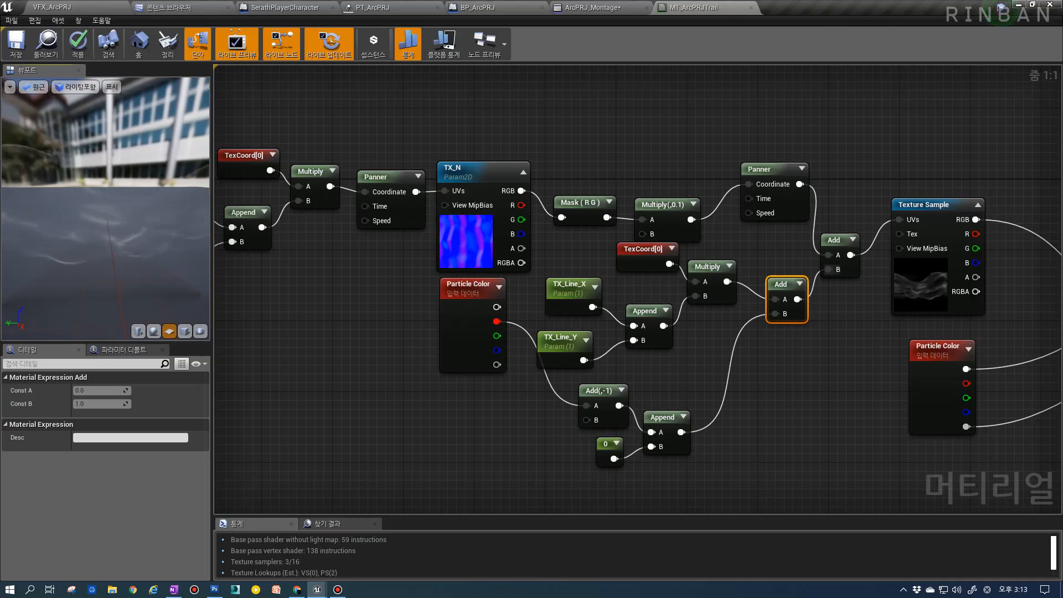
{"action": "left_click_drag", "start_coordinate": [127, 234], "coordinate": [115, 239]}
{"action": "right_click_drag", "start_coordinate": [766, 324], "coordinate": [732, 349]}
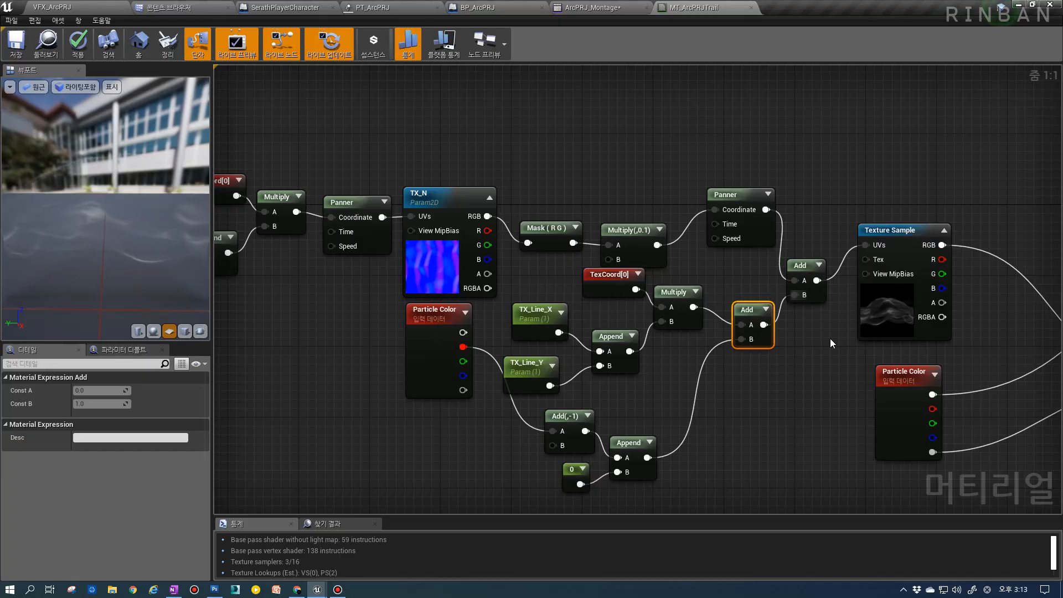
Tidy the Add, Multiply, Append and TX_Line parameter nodes, and move the copied Particle Color down beside the -1 Add.
{"action": "left_click_drag", "start_coordinate": [807, 274], "coordinate": [815, 256]}
{"action": "left_click_drag", "start_coordinate": [755, 310], "coordinate": [797, 331]}
{"action": "left_click_drag", "start_coordinate": [674, 292], "coordinate": [709, 301]}
{"action": "left_click_drag", "start_coordinate": [611, 337], "coordinate": [620, 336]}
{"action": "left_click_drag", "start_coordinate": [524, 364], "coordinate": [532, 355]}
{"action": "left_click", "coordinate": [533, 313]}
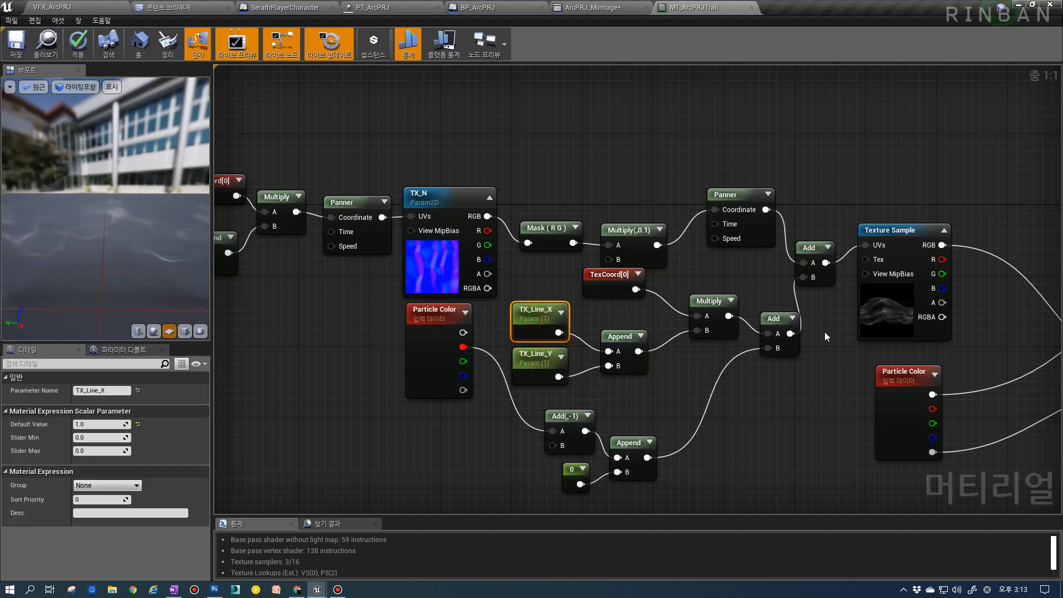
{"action": "left_click", "coordinate": [493, 282]}
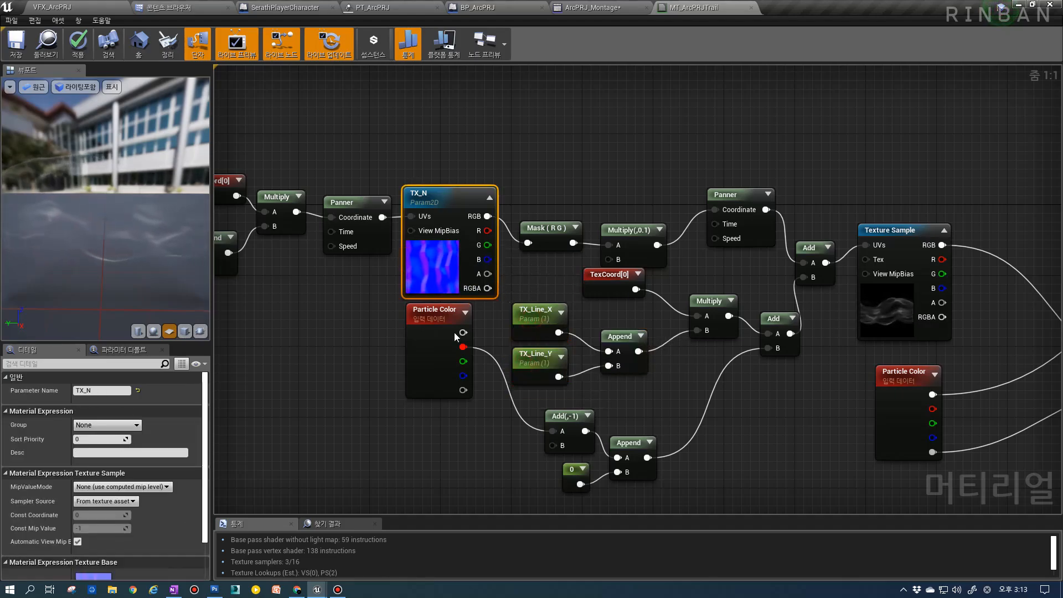
{"action": "left_click_drag", "start_coordinate": [435, 351], "coordinate": [425, 403]}
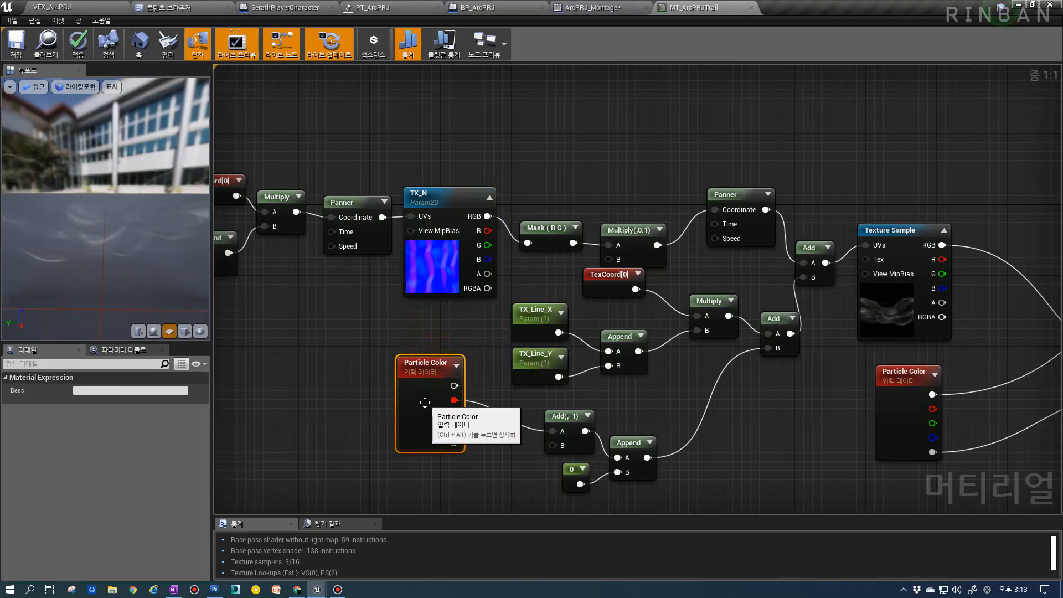
Label the copied Particle Color node with the comment X_pos.
{"action": "left_click", "coordinate": [387, 351]}
{"action": "left_click", "coordinate": [411, 368]}
{"action": "left_click", "coordinate": [406, 351]}
{"action": "left_click", "coordinate": [409, 345]}
{"action": "key", "text": "Hangul"}
{"action": "type", "text": "티"}
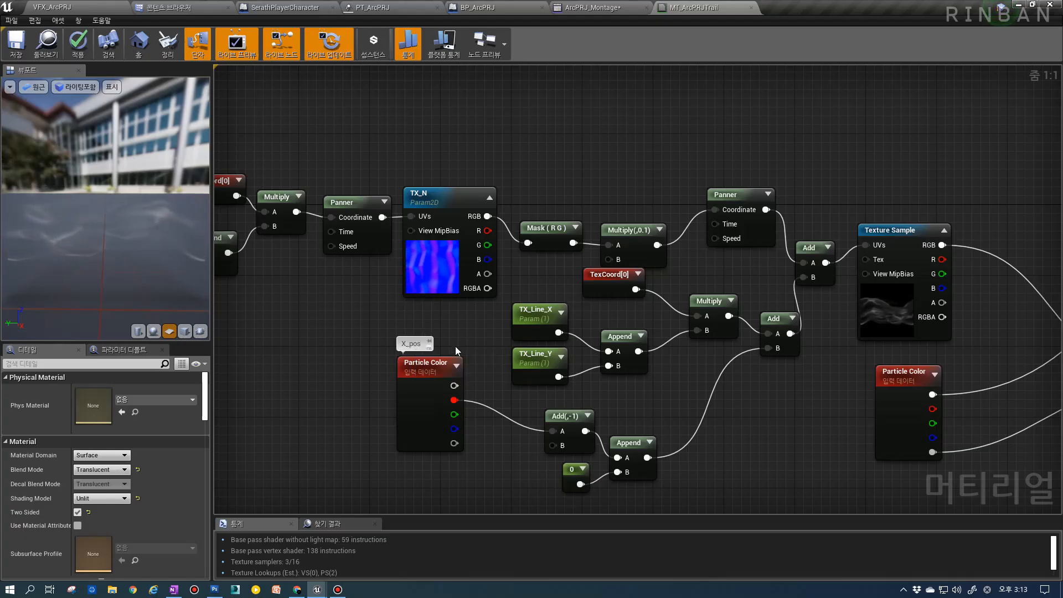
Duplicate the X_pos Particle Color node above the Mask (R G), and feed its green output and the mask into the Multiply before the second Panner.
{"action": "left_click", "coordinate": [414, 367]}
{"action": "left_click", "coordinate": [531, 160]}
{"action": "key", "text": "ctrl+v"}
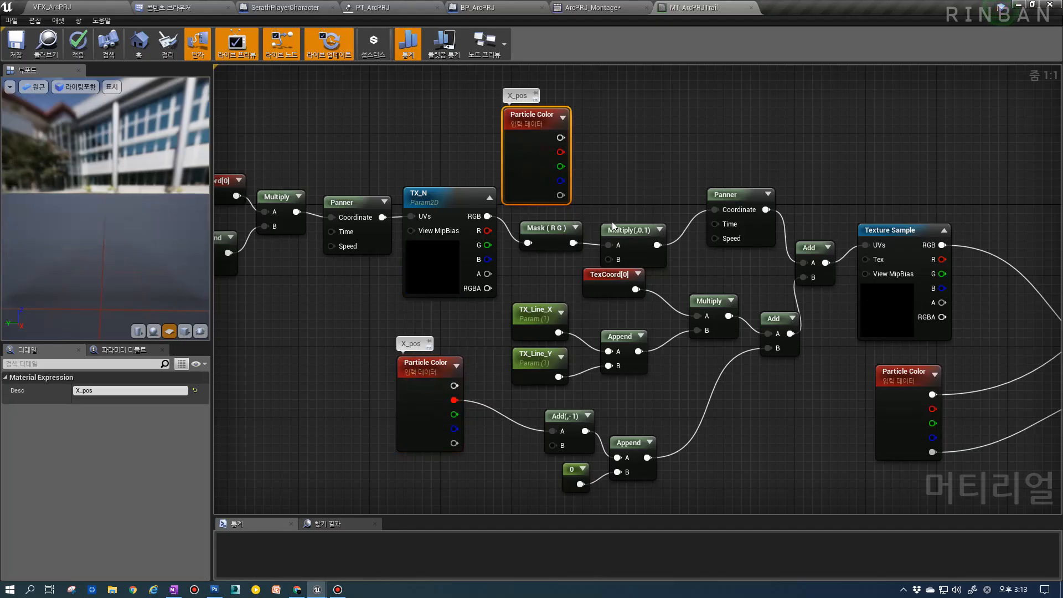
{"action": "left_click_drag", "start_coordinate": [636, 235], "coordinate": [652, 191]}
{"action": "right_click_drag", "start_coordinate": [646, 199], "coordinate": [607, 265]}
{"action": "left_click_drag", "start_coordinate": [537, 308], "coordinate": [588, 281]}
{"action": "left_click_drag", "start_coordinate": [521, 232], "coordinate": [587, 266]}
Change the copied Particle Color node's comment to Dist and connect its green output to the adjacent Multiply's A input.
{"action": "left_click", "coordinate": [488, 173]}
{"action": "double_click", "coordinate": [485, 161]}
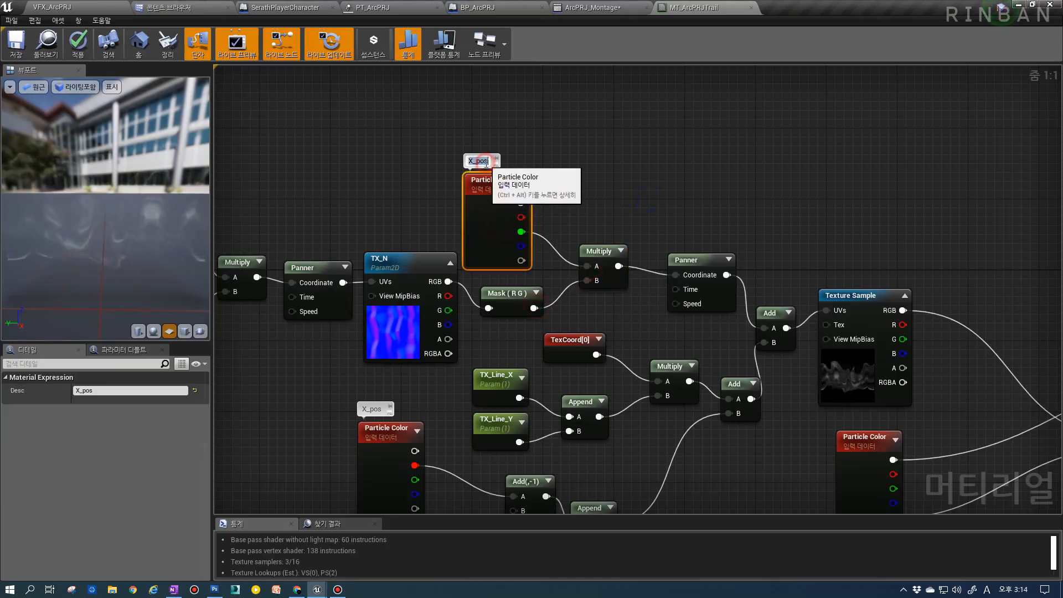
{"action": "type", "text": "Dis"}
{"action": "mouse_move", "coordinate": [681, 317]}
{"action": "right_mouse_down"}
{"action": "mouse_move", "coordinate": [651, 288]}
{"action": "mouse_move", "coordinate": [672, 321]}
{"action": "right_mouse_up"}
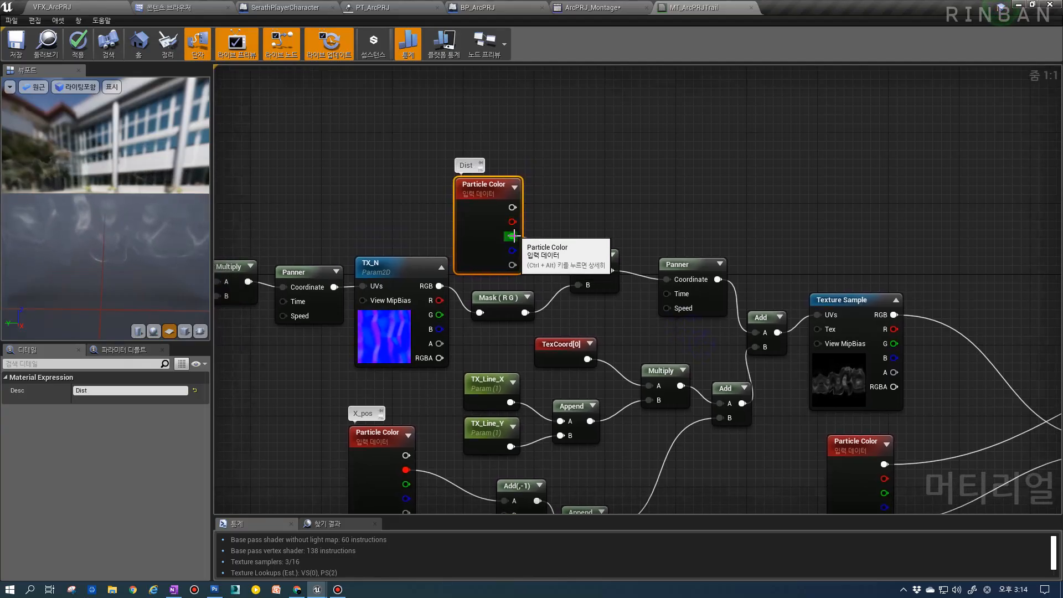
{"action": "left_click_drag", "start_coordinate": [513, 236], "coordinate": [583, 270]}
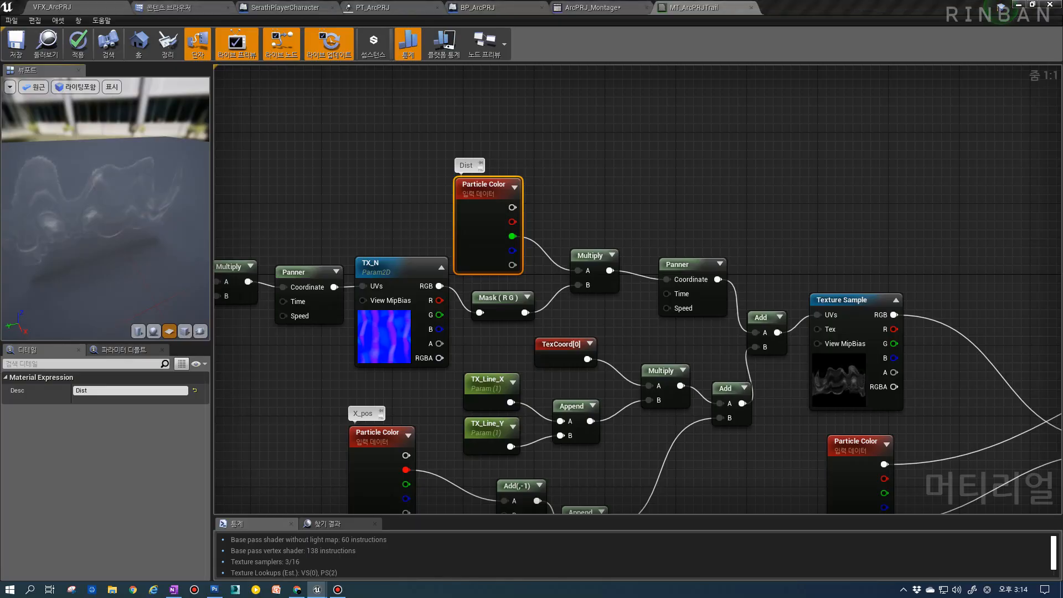
{"action": "right_click_drag", "start_coordinate": [860, 378], "coordinate": [673, 310]}
{"action": "right_click_drag", "start_coordinate": [786, 346], "coordinate": [691, 304]}
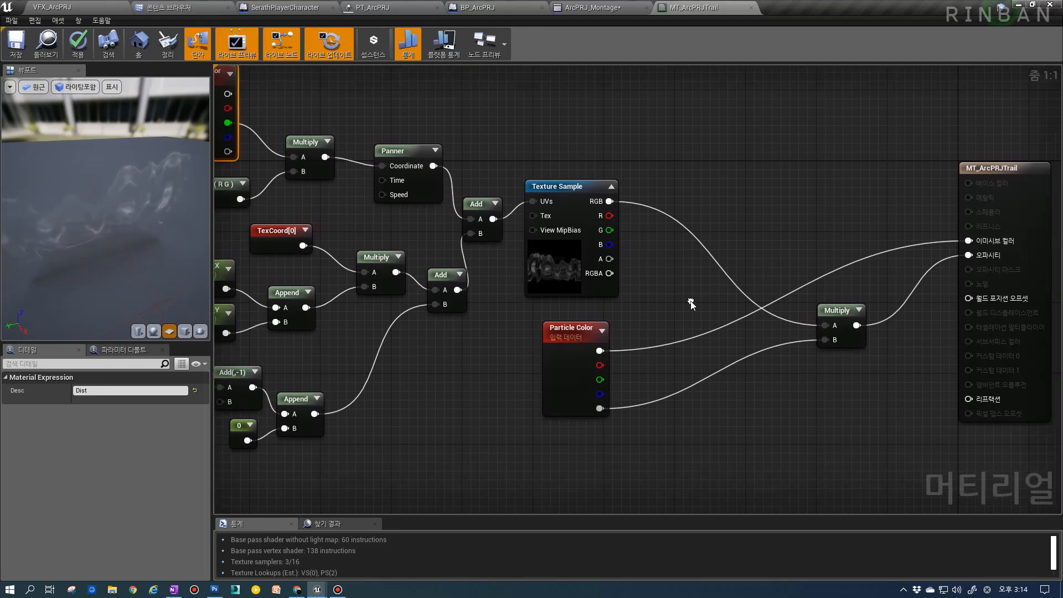
{"action": "right_click_drag", "start_coordinate": [772, 339], "coordinate": [786, 363]}
{"action": "mouse_move", "coordinate": [133, 227]}
{"action": "left_mouse_down"}
{"action": "mouse_move", "coordinate": [133, 213]}
{"action": "mouse_move", "coordinate": [133, 231]}
{"action": "mouse_move", "coordinate": [134, 223]}
{"action": "left_mouse_up"}
{"action": "left_click_drag", "start_coordinate": [584, 396], "coordinate": [683, 314]}
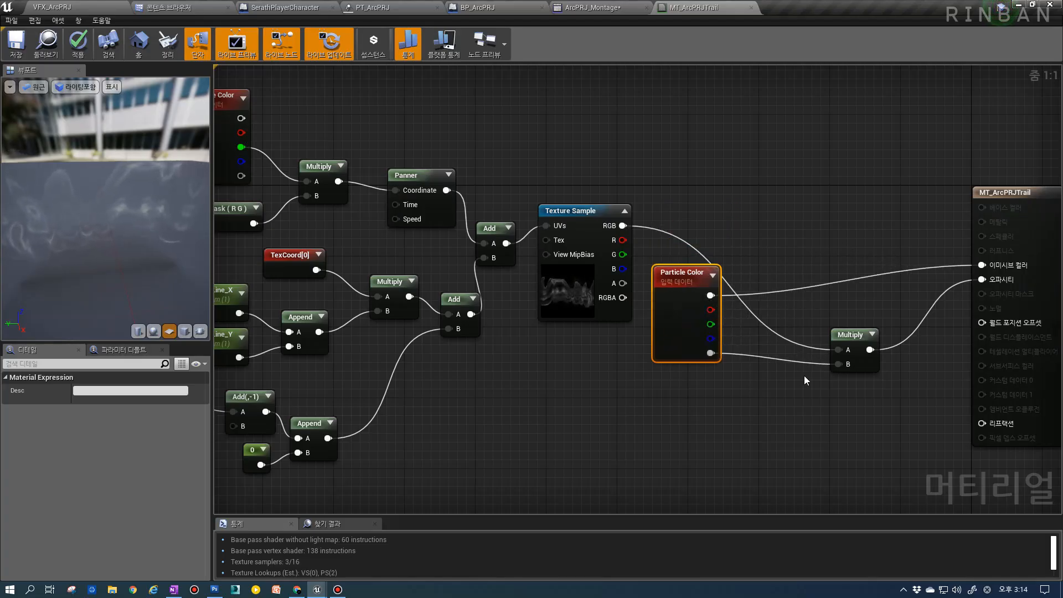
{"action": "left_click_drag", "start_coordinate": [661, 361], "coordinate": [588, 431]}
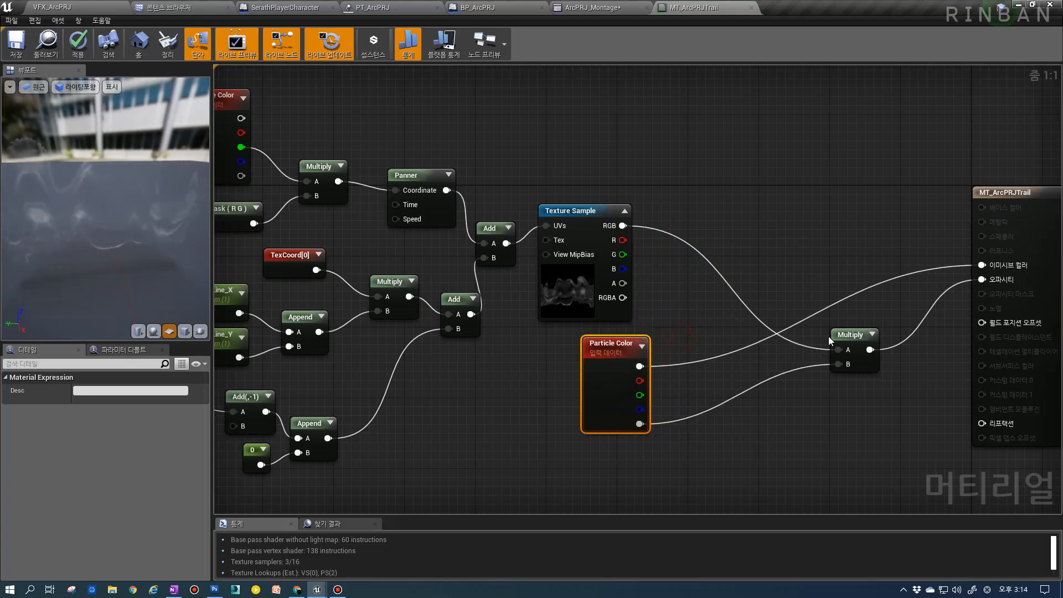
Insert a Depth Fade node between the final Multiply's output and the material's opacity input, and move it between them.
{"action": "left_click_drag", "start_coordinate": [829, 337], "coordinate": [838, 380]}
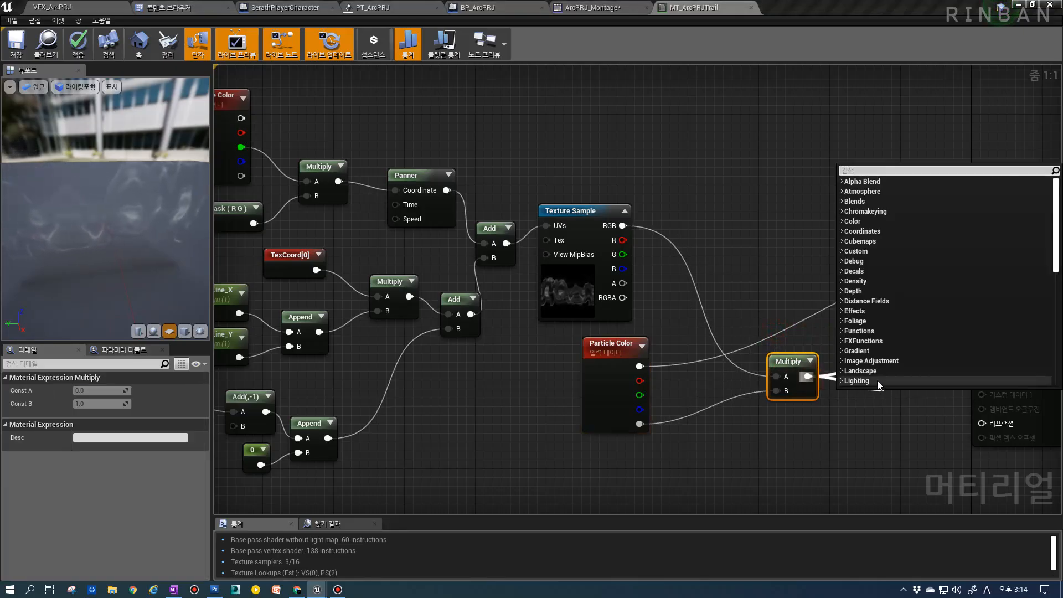
{"action": "type", "text": "depth"}
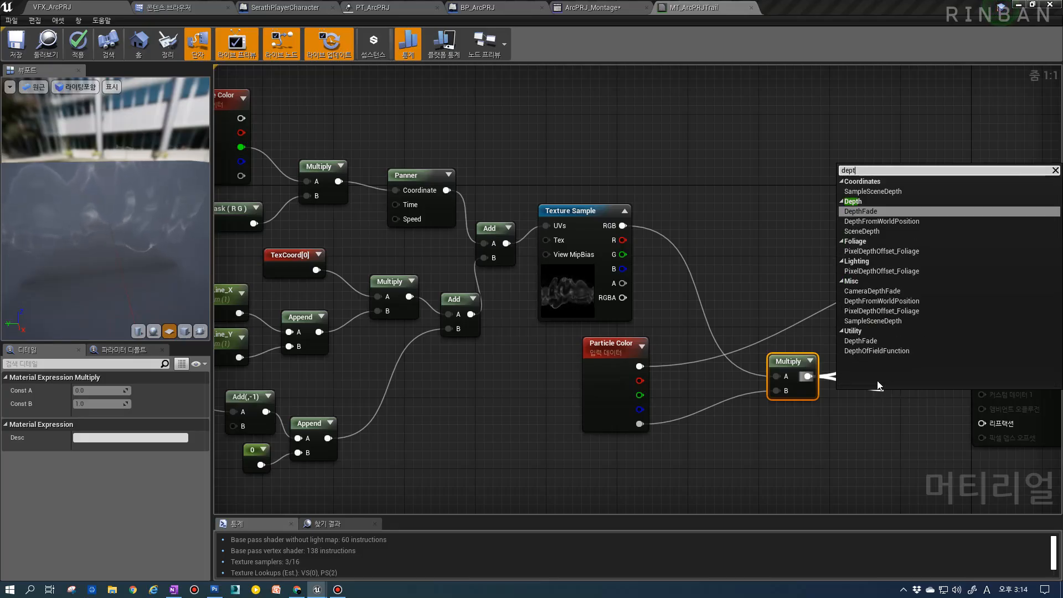
{"action": "key", "text": "Return"}
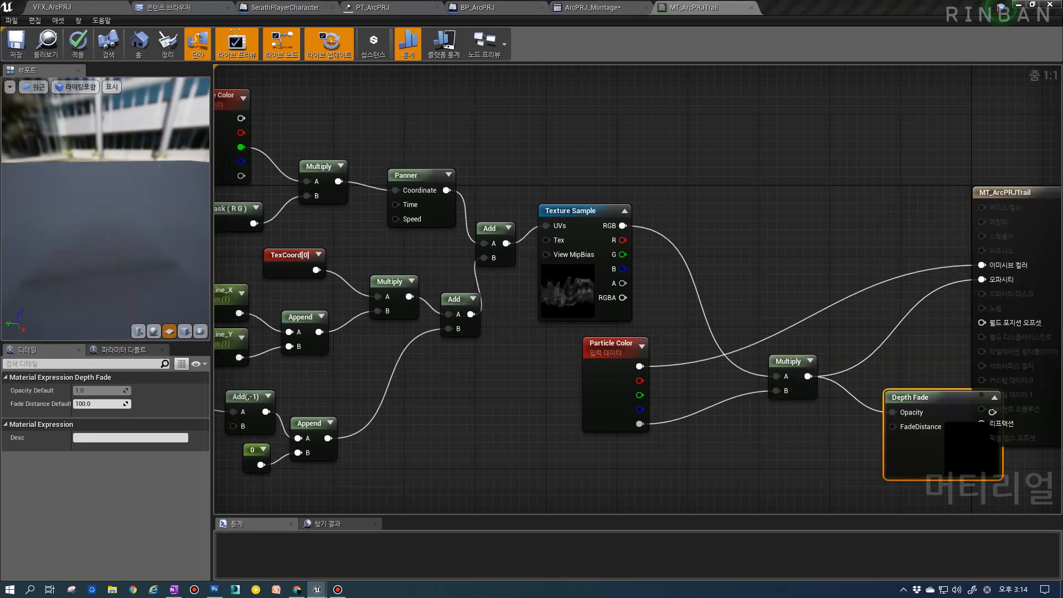
{"action": "left_click_drag", "start_coordinate": [997, 402], "coordinate": [997, 285]}
{"action": "left_click", "coordinate": [923, 328]}
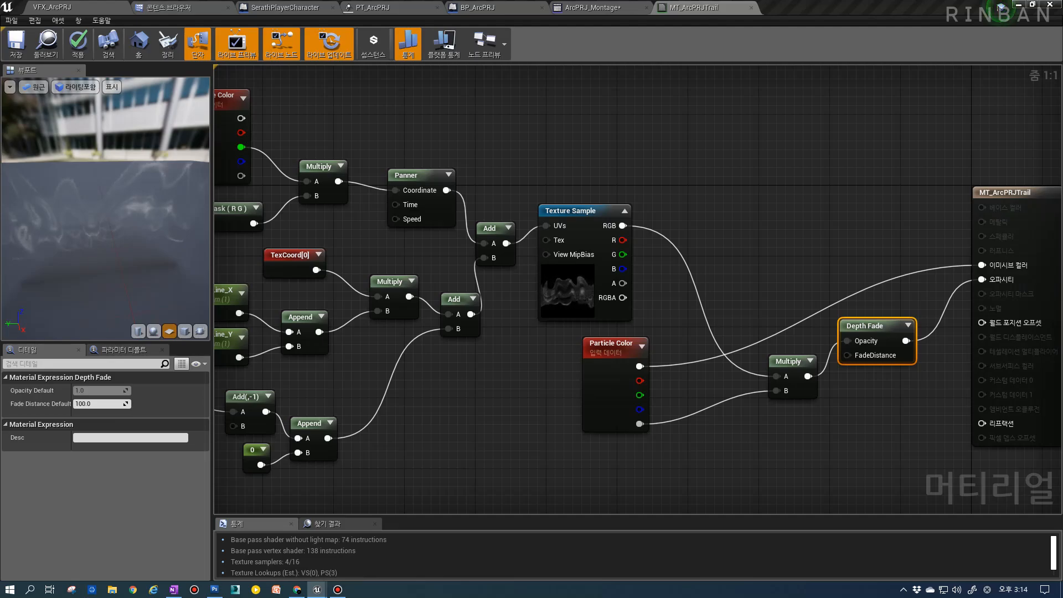
Convert the Texture Sample node that feeds the final Multiply into a parameter named TX_line.
{"action": "right_click_drag", "start_coordinate": [641, 342], "coordinate": [668, 354]}
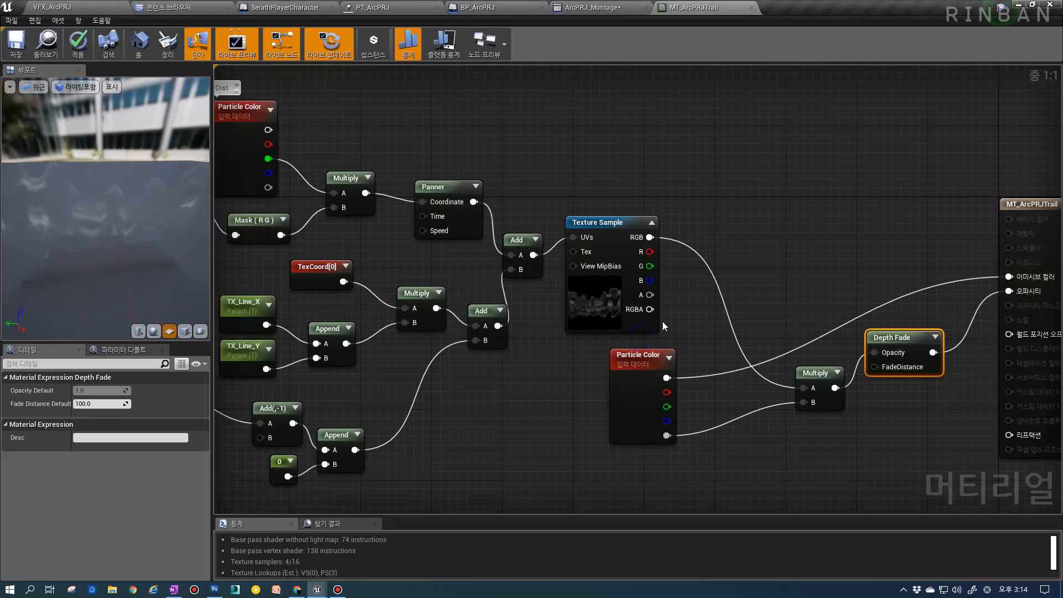
{"action": "left_click", "coordinate": [610, 269]}
{"action": "right_click", "coordinate": [604, 225]}
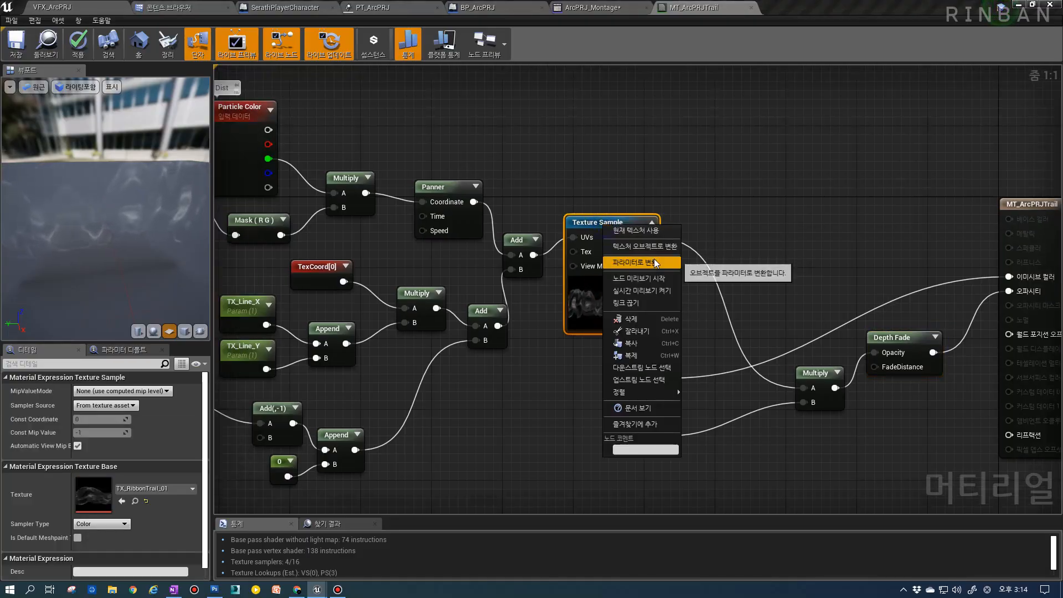
{"action": "left_click", "coordinate": [652, 262]}
{"action": "type", "text": "TX_line"}
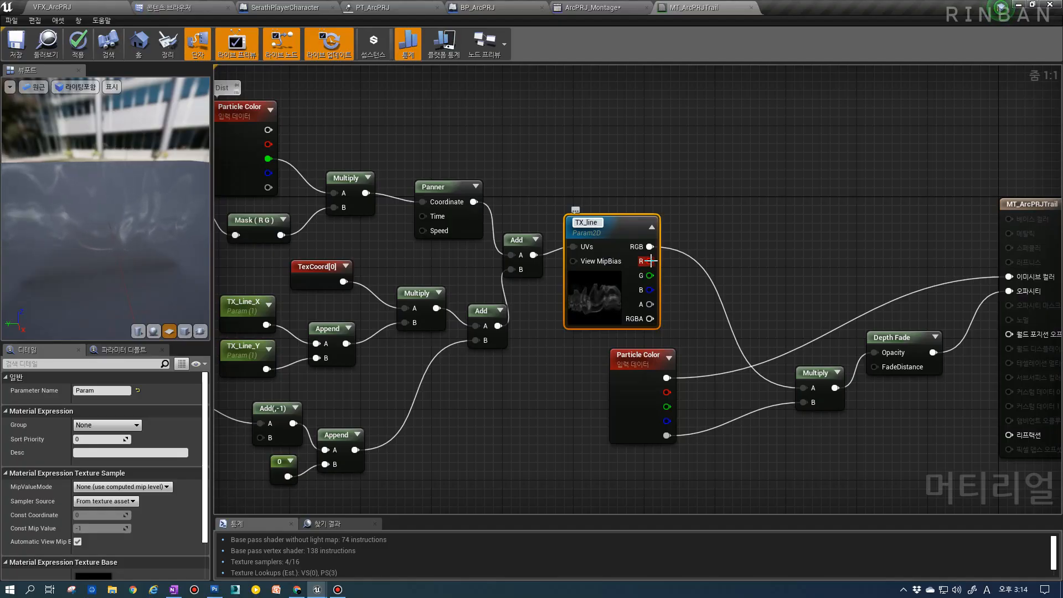
{"action": "key", "text": "Return"}
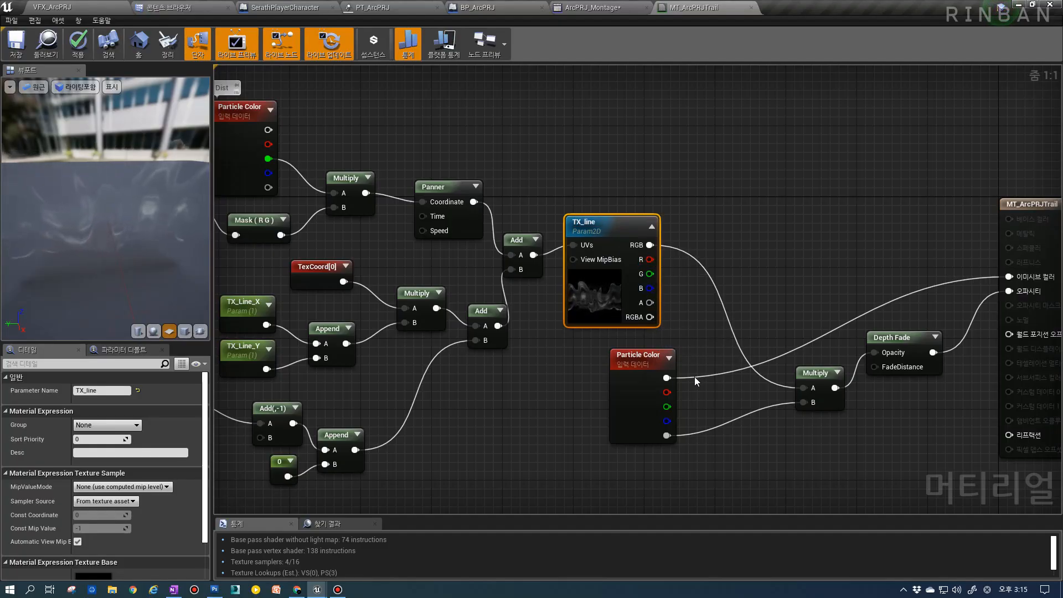
Move the final Multiply and the Depth Fade node lower, lining them up beside the Particle Color node's alpha output.
{"action": "left_click_drag", "start_coordinate": [814, 374], "coordinate": [805, 409]}
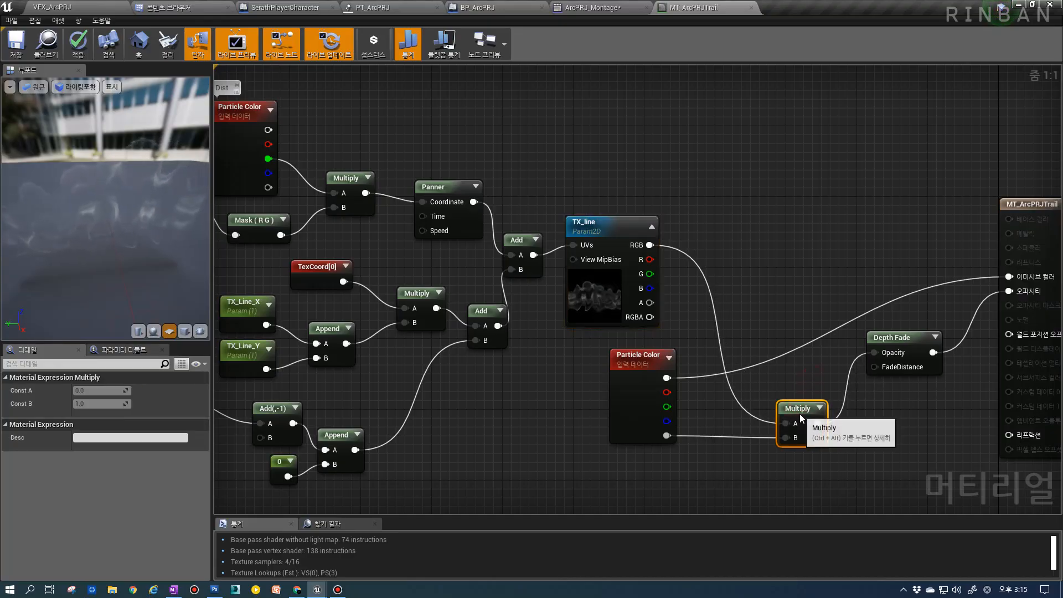
{"action": "left_click_drag", "start_coordinate": [897, 353], "coordinate": [897, 407]}
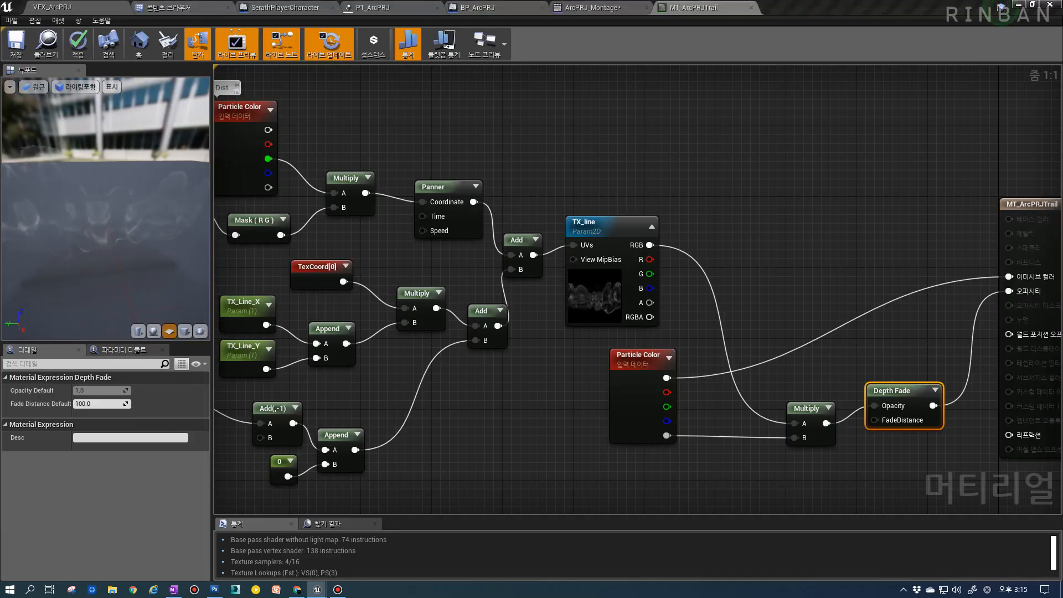
{"action": "scroll", "coordinate": [837, 297], "scroll_direction": "down", "scroll_amount": 2}
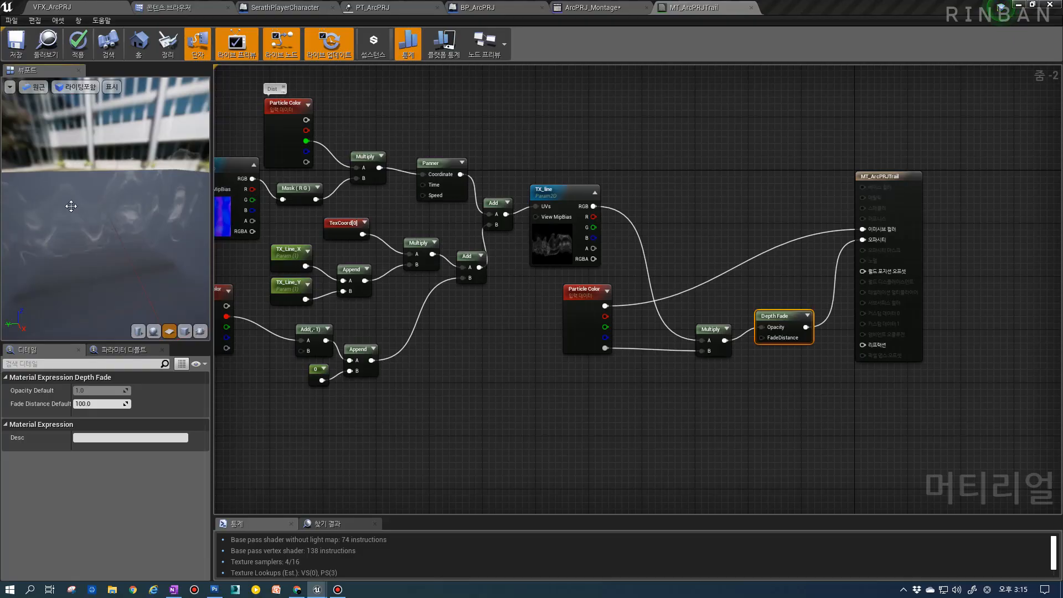
Add a TexCoord node below the X_pos branch and connect it to a Component Mask that passes only the R channel.
{"action": "scroll", "coordinate": [567, 250], "scroll_direction": "up", "scroll_amount": 2}
{"action": "right_click_drag", "start_coordinate": [505, 221], "coordinate": [475, 373]}
{"action": "left_click", "coordinate": [359, 360]}
{"action": "left_click_drag", "start_coordinate": [473, 378], "coordinate": [519, 363]}
{"action": "type", "text": "a"}
{"action": "key", "text": "BackSpace"}
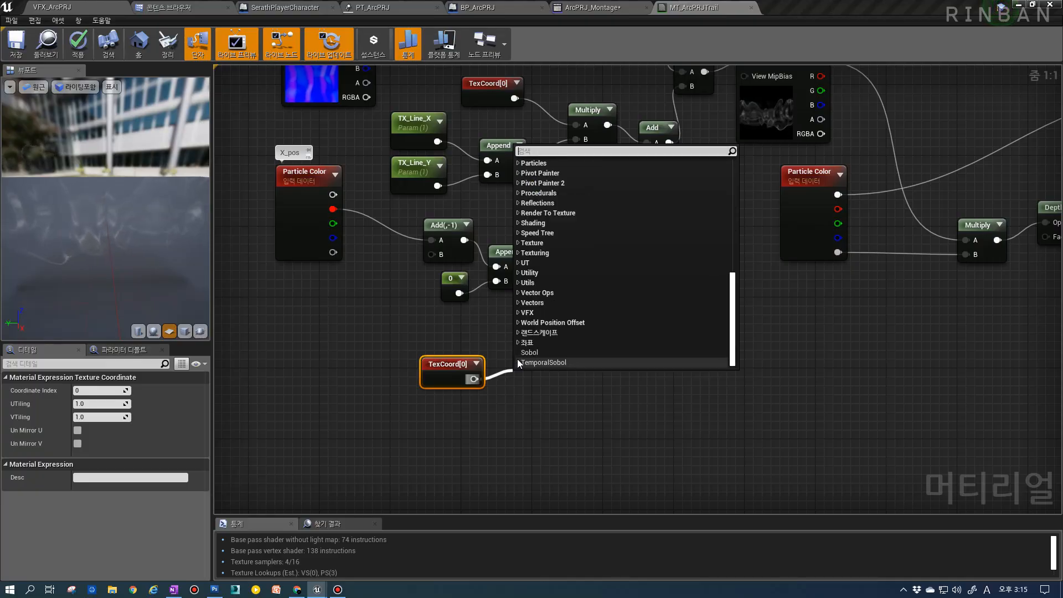
{"action": "type", "text": "mask"}
{"action": "key", "text": "Return"}
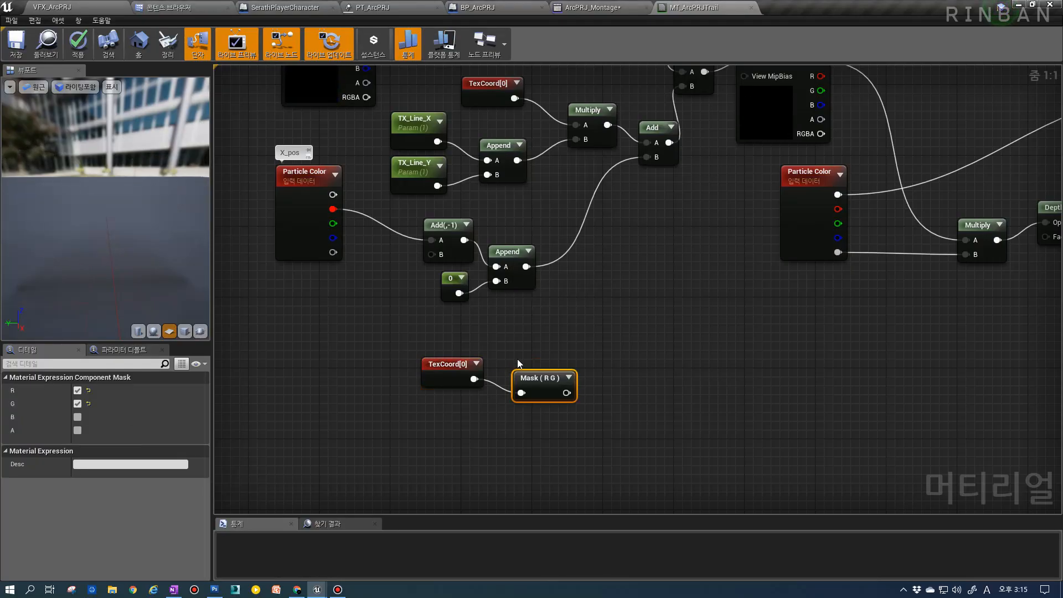
{"action": "left_click", "coordinate": [77, 404]}
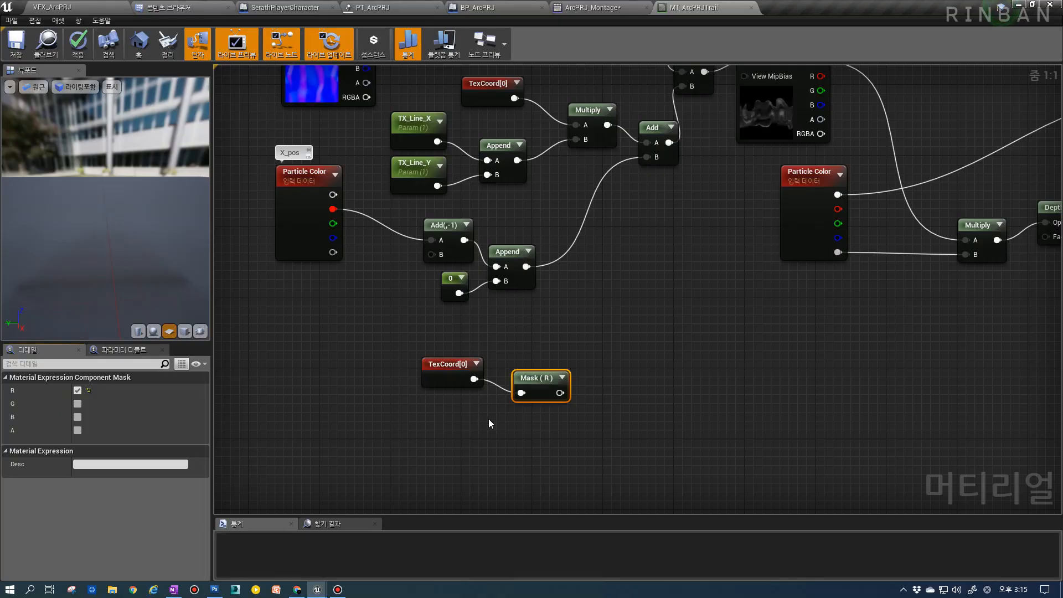
{"action": "right_click_drag", "start_coordinate": [518, 421], "coordinate": [572, 416]}
{"action": "left_click_drag", "start_coordinate": [590, 390], "coordinate": [600, 353]}
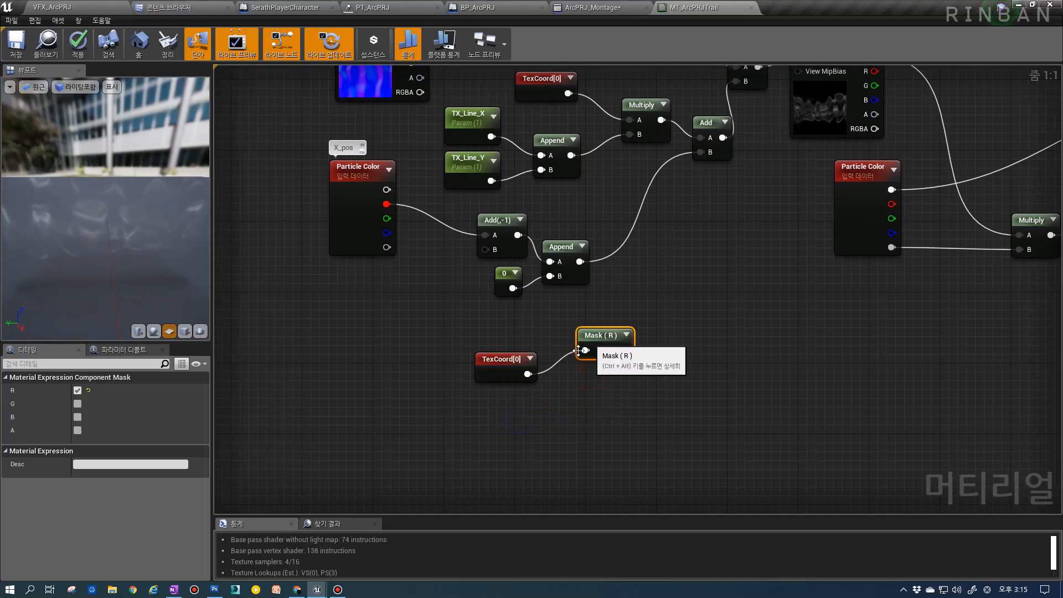
Place a second Mask (R) below the first, feed it from the same TexCoord, and invert its output with a 1-x node.
{"action": "left_click", "coordinate": [569, 391]}
{"action": "key", "text": "ctrl+v"}
{"action": "left_click_drag", "start_coordinate": [529, 374], "coordinate": [586, 404]}
{"action": "left_click", "coordinate": [660, 396]}
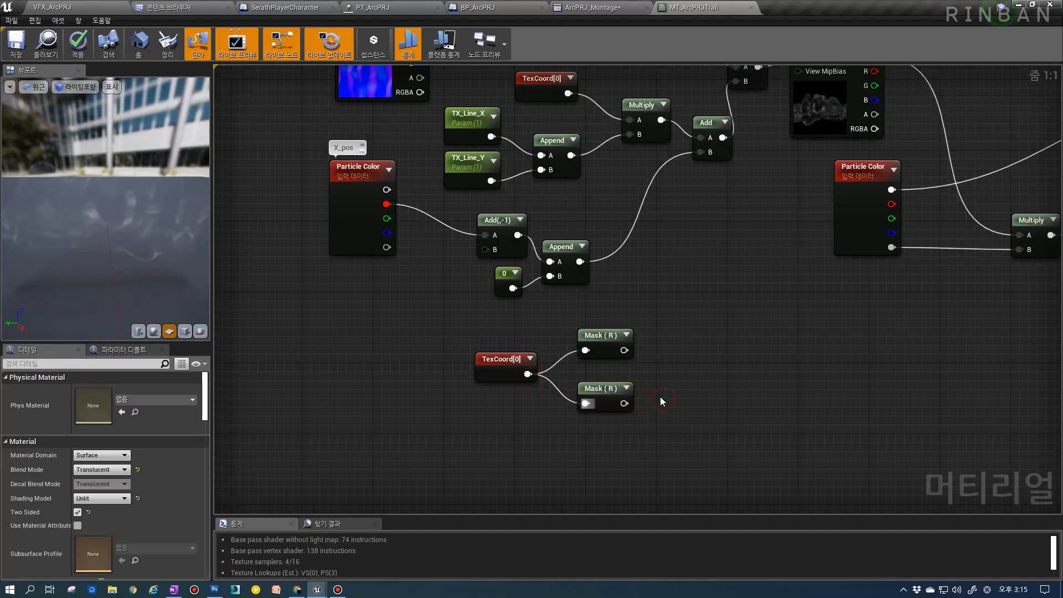
{"action": "left_click_drag", "start_coordinate": [624, 403], "coordinate": [665, 397]}
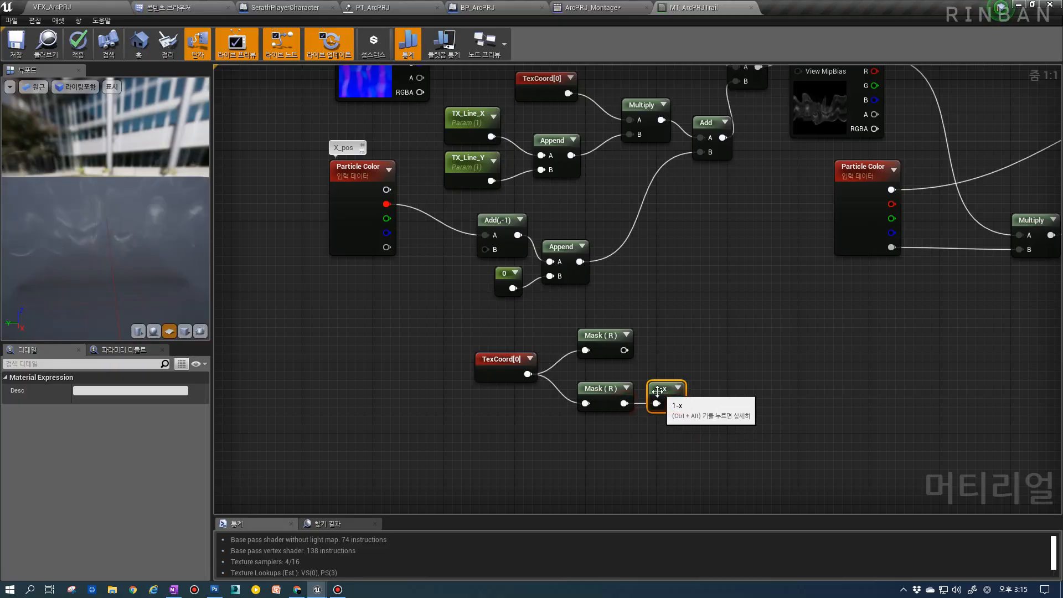
Multiply the first Mask (R) with the 1-x result, and chain a Power node and another Multiply after it.
{"action": "left_click", "coordinate": [690, 370]}
{"action": "left_click_drag", "start_coordinate": [624, 350], "coordinate": [700, 400]}
{"action": "left_click_drag", "start_coordinate": [709, 385], "coordinate": [781, 368]}
{"action": "key", "text": "e"}
{"action": "left_click", "coordinate": [759, 354]}
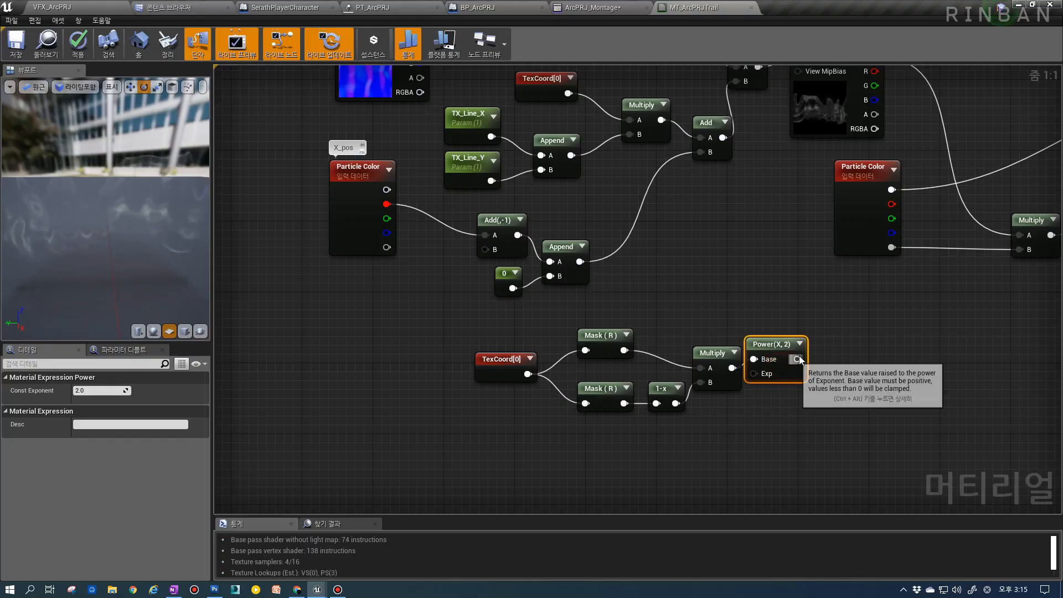
{"action": "left_click_drag", "start_coordinate": [787, 354], "coordinate": [832, 368]}
{"action": "left_click", "coordinate": [855, 362]}
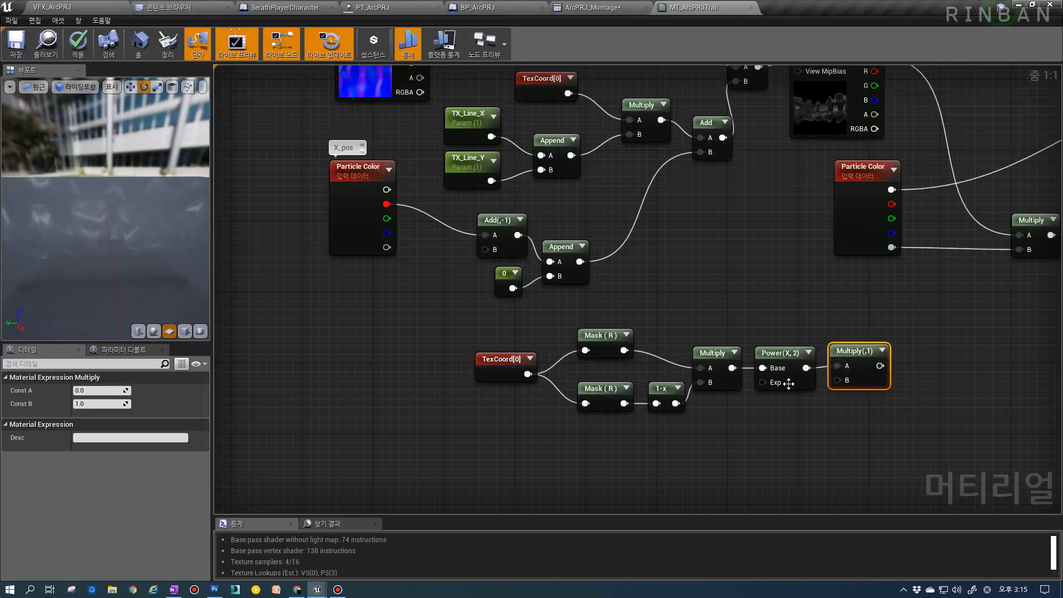
Set the Power node's Const Exponent to 3 and the following Multiply's Const B to 300.
{"action": "left_click", "coordinate": [781, 354]}
{"action": "left_click", "coordinate": [100, 390]}
{"action": "type", "text": "3"}
{"action": "left_click", "coordinate": [852, 374]}
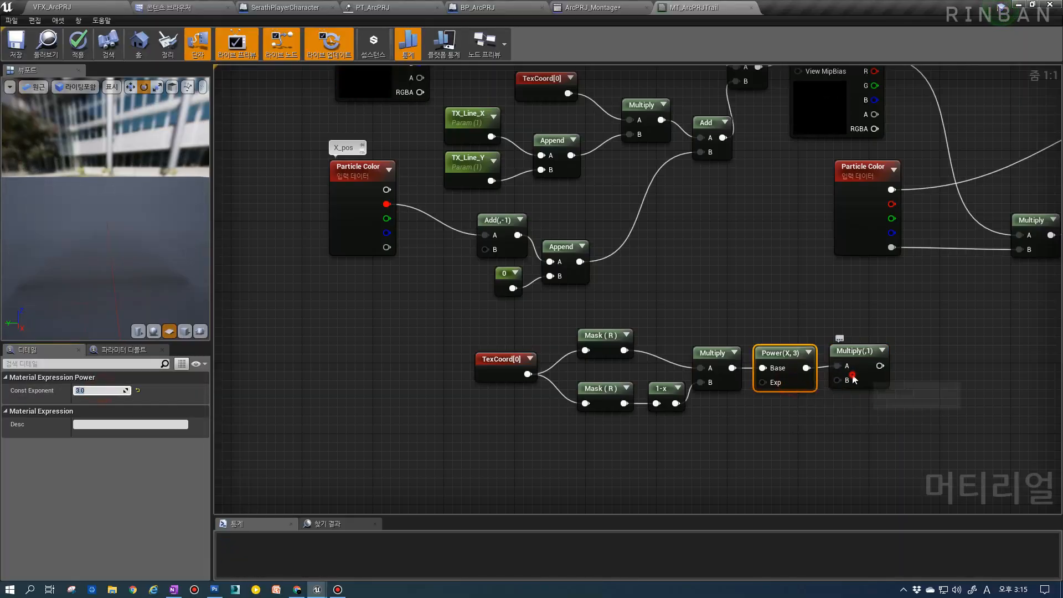
{"action": "left_click", "coordinate": [101, 404]}
{"action": "type", "text": "300"}
{"action": "key", "text": "Return"}
Add a Multiply after Multiply(,300), then duplicate the chain from the masks to Multiply(,300) below and feed both copied masks from the TexCoord.
{"action": "right_click_drag", "start_coordinate": [949, 386], "coordinate": [941, 356]}
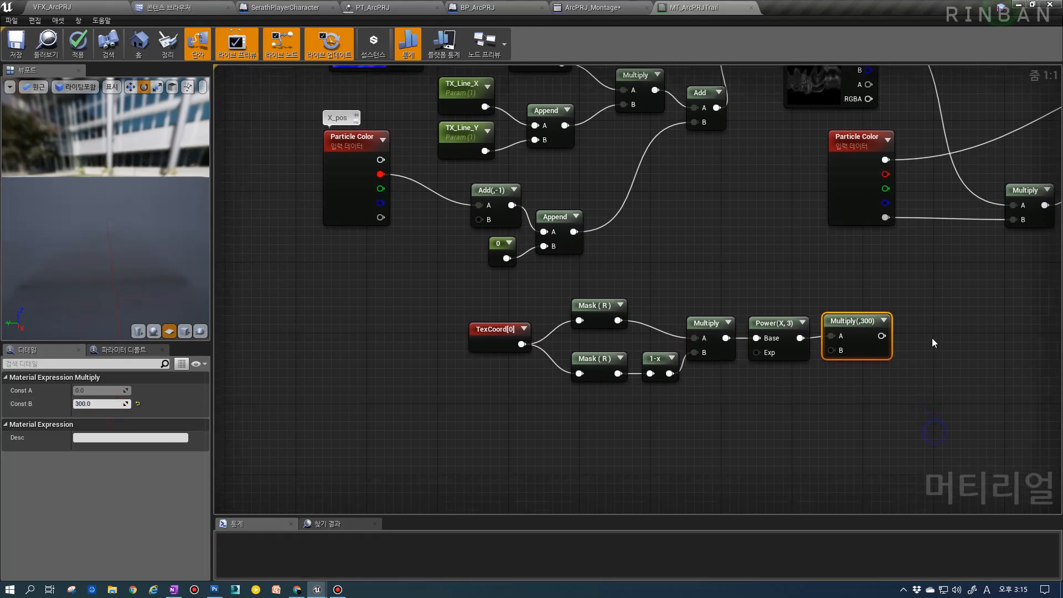
{"action": "left_click", "coordinate": [909, 322]}
{"action": "left_click_drag", "start_coordinate": [882, 336], "coordinate": [917, 344]}
{"action": "left_click_drag", "start_coordinate": [875, 378], "coordinate": [583, 303]}
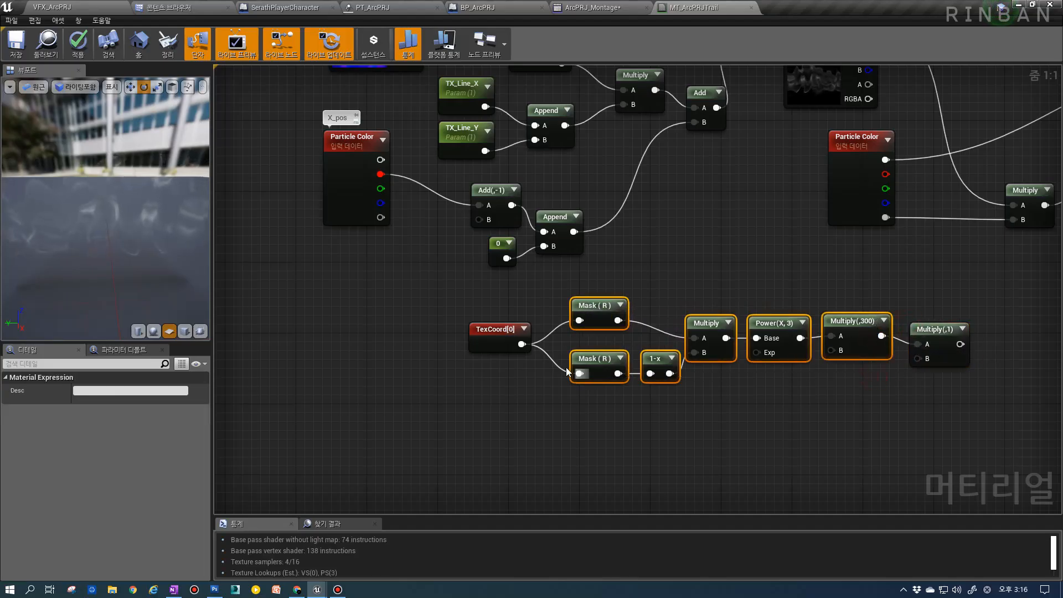
{"action": "left_click_drag", "start_coordinate": [578, 357], "coordinate": [577, 332]}
{"action": "key", "text": "ctrl+c"}
{"action": "key", "text": "ctrl+v"}
{"action": "mouse_move", "coordinate": [504, 362]}
{"action": "left_mouse_down"}
{"action": "mouse_move", "coordinate": [637, 390]}
{"action": "mouse_move", "coordinate": [601, 378]}
{"action": "left_mouse_up"}
{"action": "left_click_drag", "start_coordinate": [522, 345], "coordinate": [580, 391]}
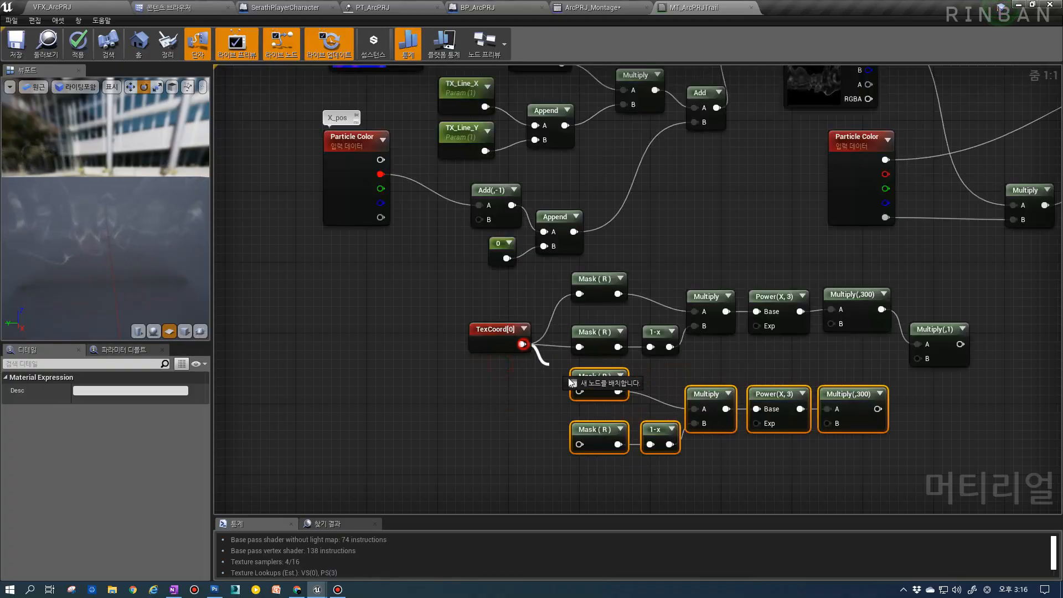
{"action": "left_click_drag", "start_coordinate": [522, 345], "coordinate": [578, 447]}
Switch both copied masks to the G channel only, connect their chain to the combining Multiply's B input, and expand that node's preview.
{"action": "left_click_drag", "start_coordinate": [587, 475], "coordinate": [602, 388]}
{"action": "left_click", "coordinate": [77, 403]}
{"action": "left_click", "coordinate": [78, 390]}
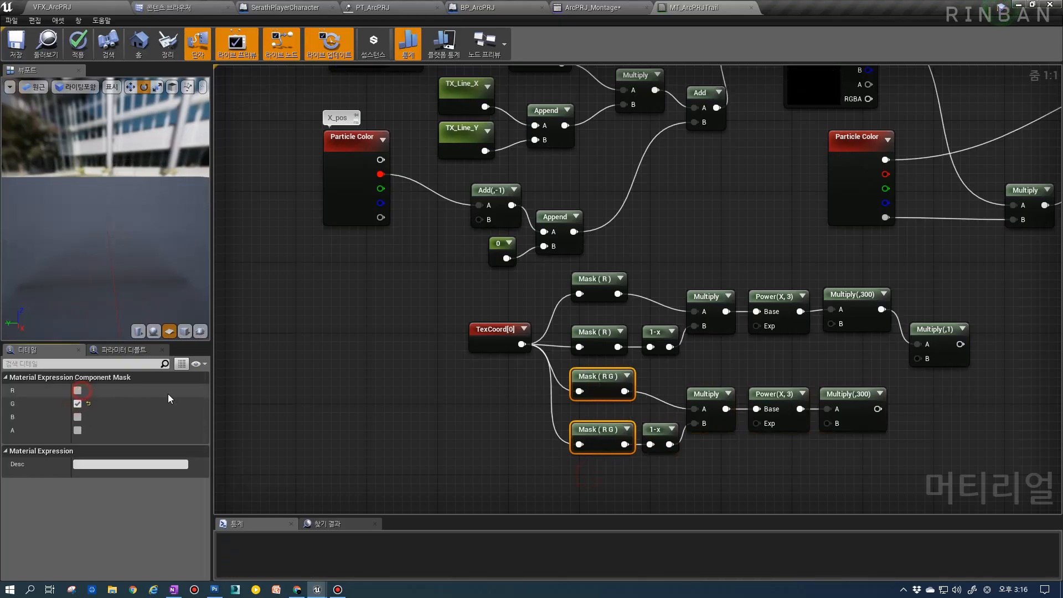
{"action": "left_click_drag", "start_coordinate": [878, 409], "coordinate": [924, 362]}
{"action": "left_click", "coordinate": [963, 329]}
Add a Clamp node to the output of the Multiply that combines the R and G mask chains.
{"action": "right_click_drag", "start_coordinate": [983, 382], "coordinate": [707, 432]}
{"action": "left_click_drag", "start_coordinate": [743, 393], "coordinate": [766, 397]}
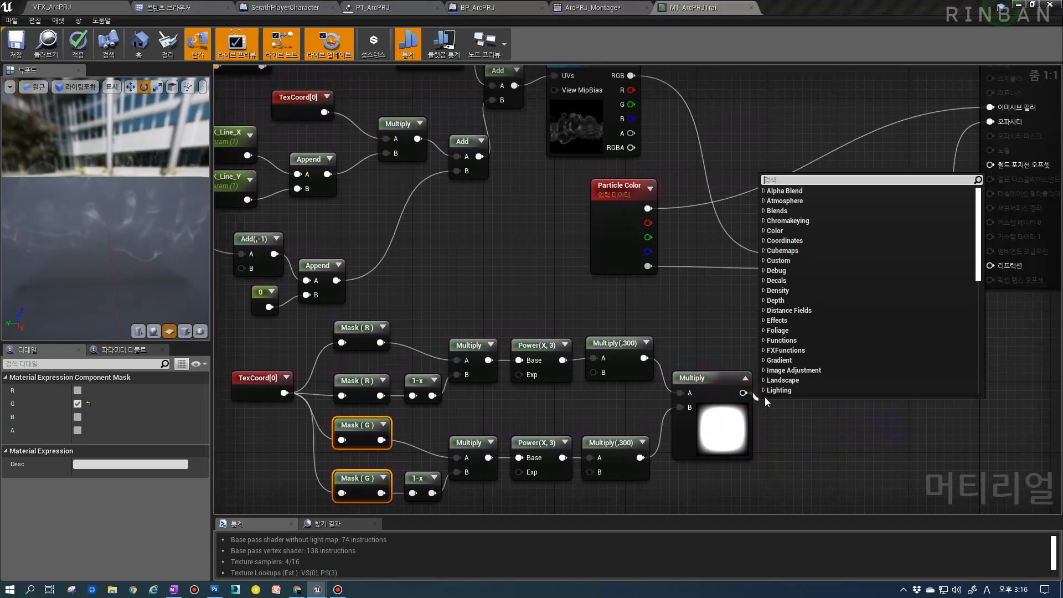
{"action": "type", "text": "mat"}
{"action": "key", "text": "BackSpace"}
{"action": "key", "text": "BackSpace"}
{"action": "key", "text": "BackSpace"}
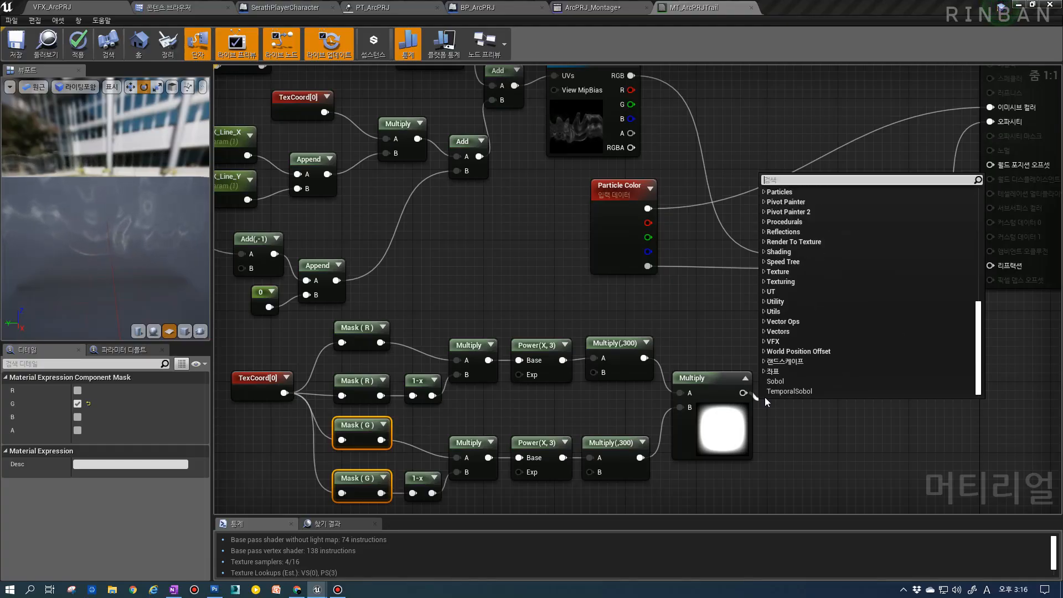
{"action": "type", "text": "clamp"}
{"action": "key", "text": "Return"}
{"action": "left_click_drag", "start_coordinate": [812, 386], "coordinate": [822, 386]}
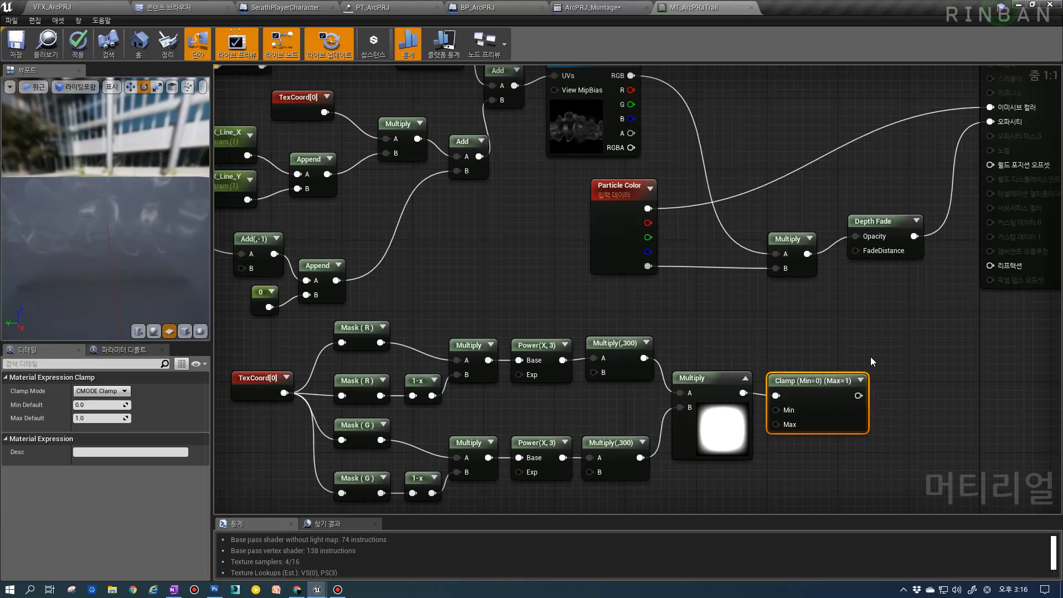
Add a Multiply combining the opacity Multiply with the Clamp output, and feed its result into Depth Fade's Opacity.
{"action": "key", "text": "m"}
{"action": "left_click", "coordinate": [882, 331]}
{"action": "left_click_drag", "start_coordinate": [858, 395], "coordinate": [892, 367]}
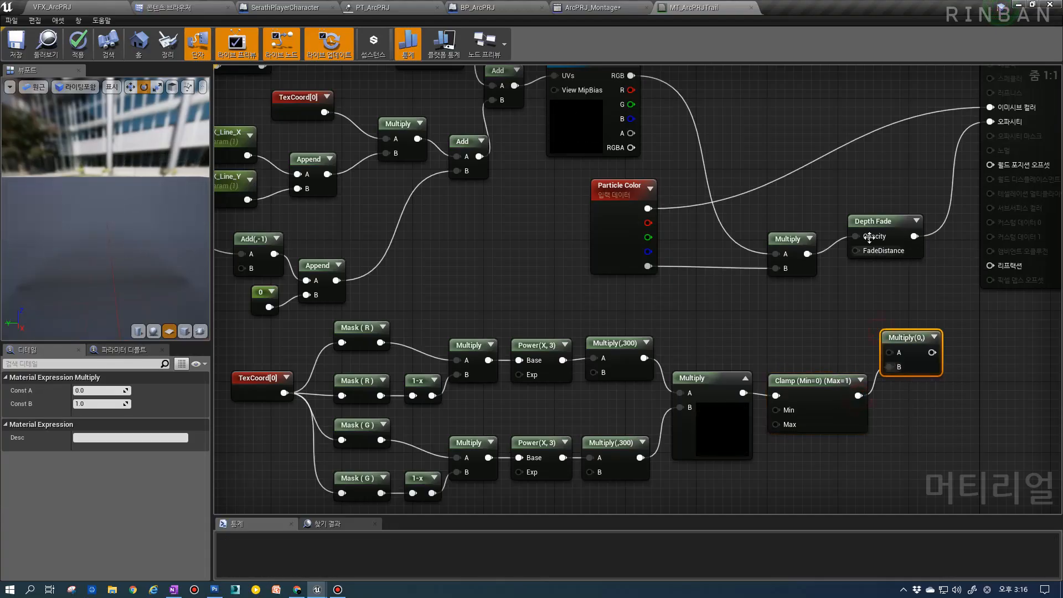
{"action": "left_click_drag", "start_coordinate": [869, 224], "coordinate": [883, 214]}
{"action": "left_click_drag", "start_coordinate": [901, 348], "coordinate": [874, 239]}
{"action": "right_click_drag", "start_coordinate": [696, 366], "coordinate": [739, 374]}
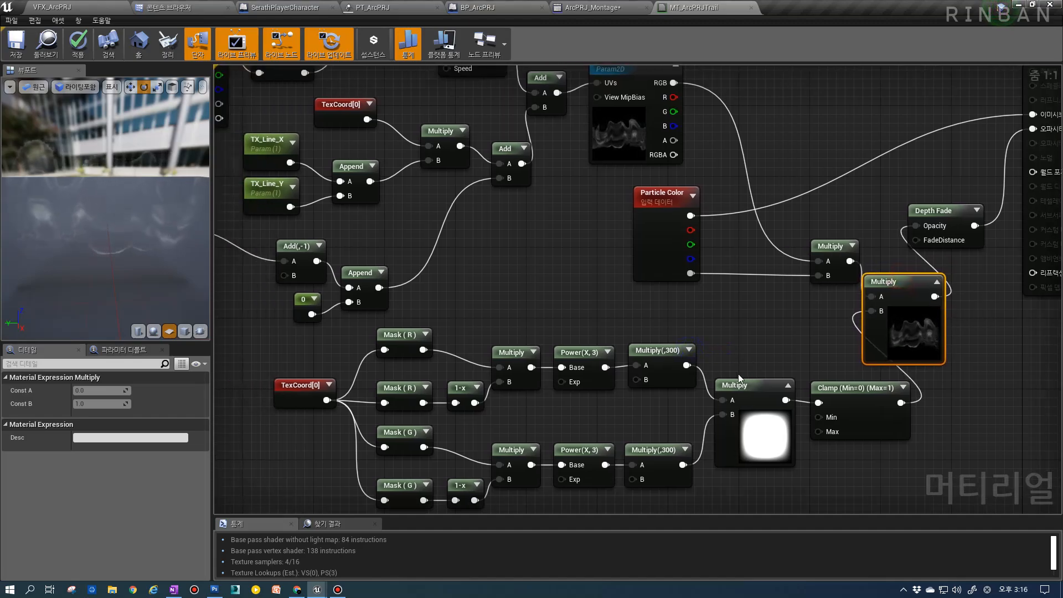
Disconnect the Particle Color RGB output from the material's Emissive Color input.
{"action": "right_click_drag", "start_coordinate": [431, 338], "coordinate": [515, 394]}
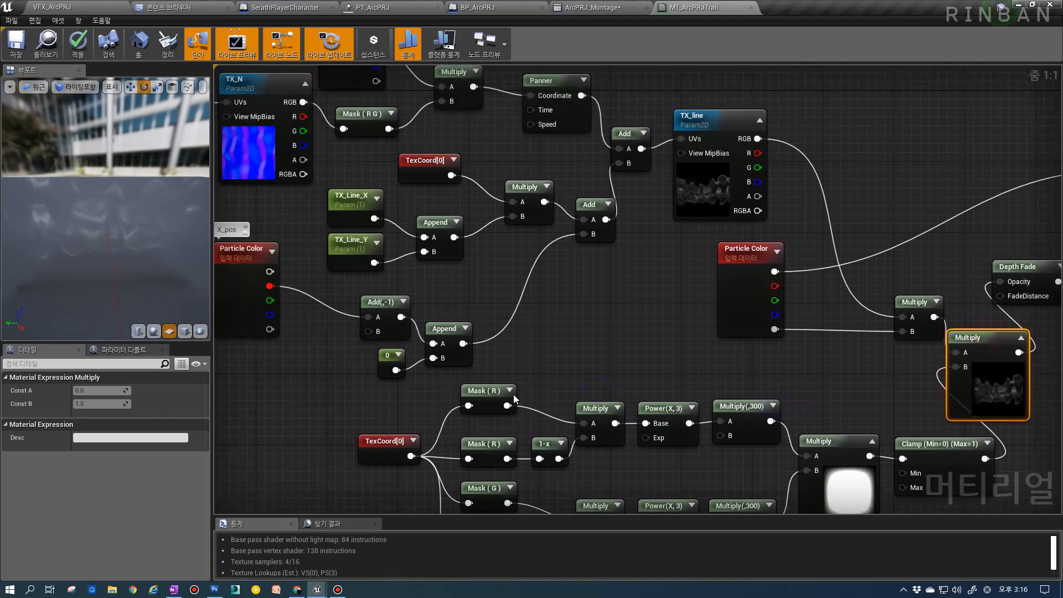
{"action": "left_click_drag", "start_coordinate": [507, 405], "coordinate": [605, 403]}
{"action": "right_click_drag", "start_coordinate": [790, 233], "coordinate": [676, 336]}
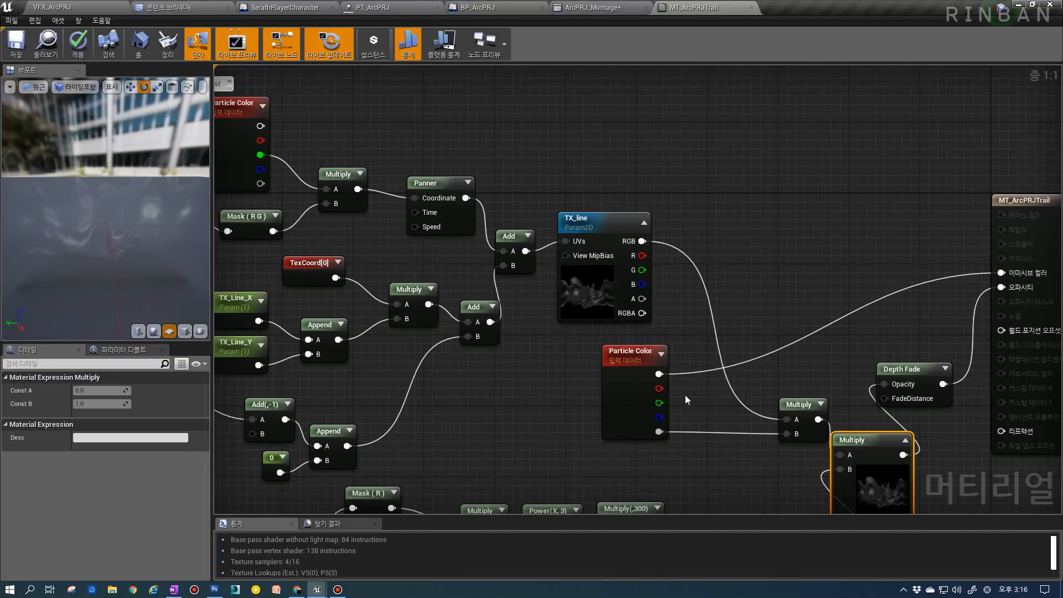
{"action": "left_click", "coordinate": [659, 374], "text": "alt"}
{"action": "right_click_drag", "start_coordinate": [514, 376], "coordinate": [732, 370]}
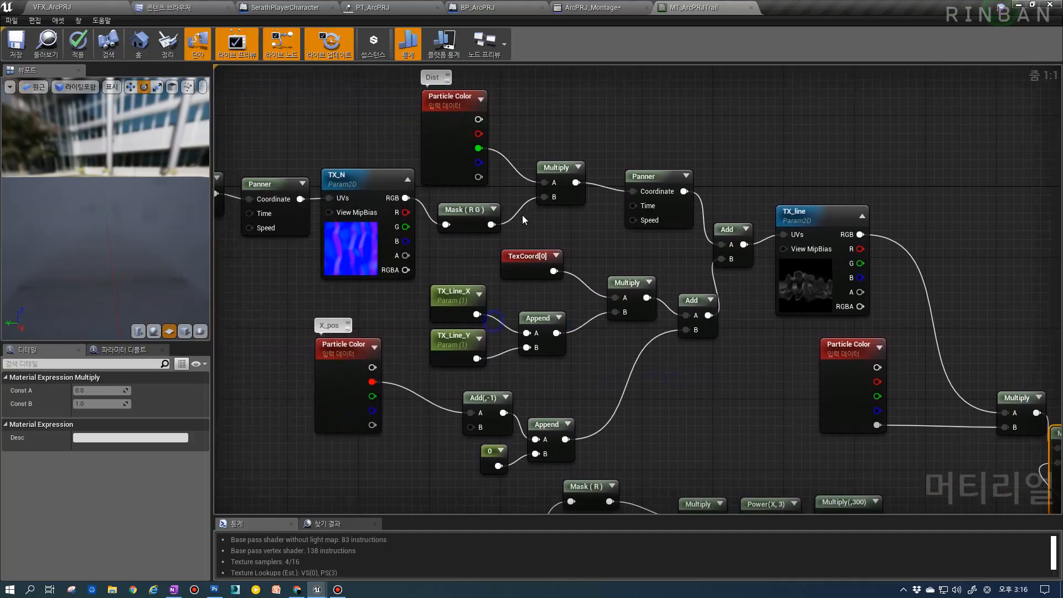
{"action": "right_click_drag", "start_coordinate": [431, 136], "coordinate": [401, 172]}
{"action": "left_click", "coordinate": [401, 172]}
{"action": "left_click", "coordinate": [9, 7]}
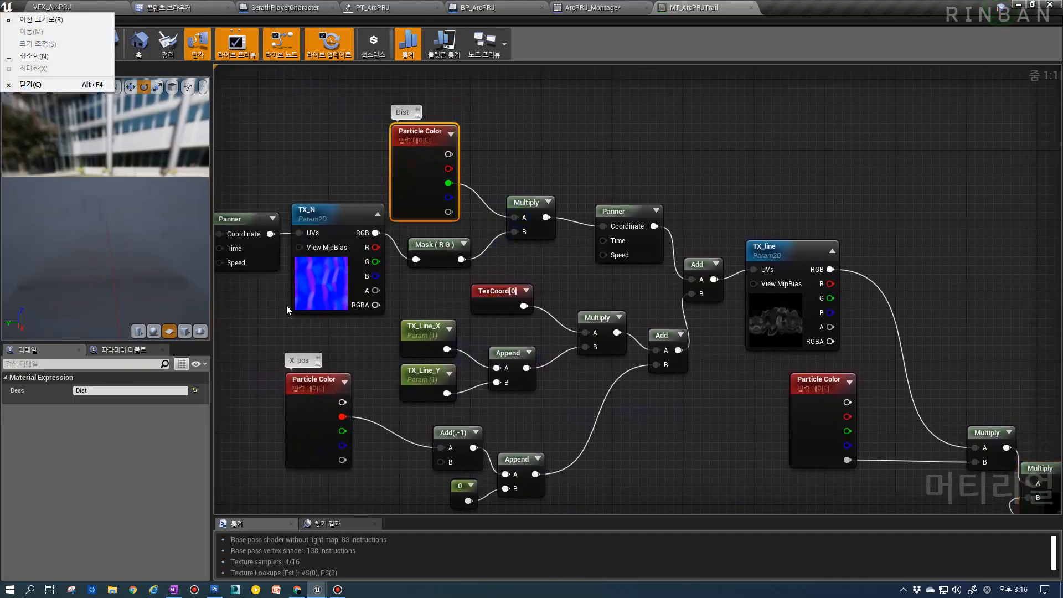
{"action": "left_click", "coordinate": [313, 429]}
Add a Constant3Vector in the empty area above the material output node and convert it to a parameter named Color_E.
{"action": "right_click_drag", "start_coordinate": [921, 425], "coordinate": [727, 334]}
{"action": "scroll", "coordinate": [730, 255], "scroll_direction": "down", "scroll_amount": 1}
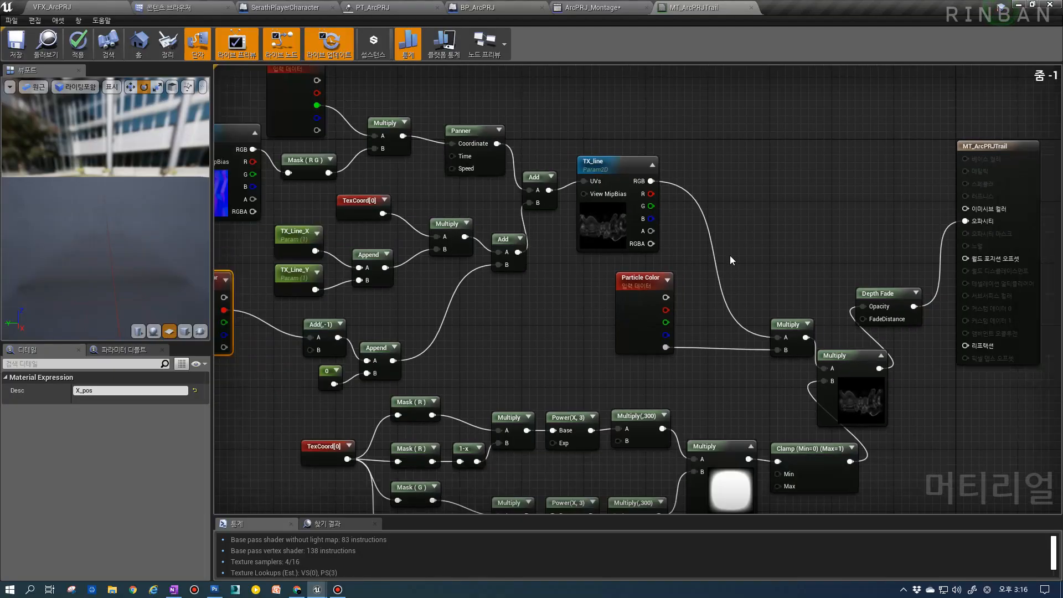
{"action": "scroll", "coordinate": [731, 253], "scroll_direction": "down", "scroll_amount": 1}
{"action": "right_click_drag", "start_coordinate": [748, 195], "coordinate": [659, 322]}
{"action": "scroll", "coordinate": [685, 297], "scroll_direction": "up", "scroll_amount": 2}
{"action": "right_click_drag", "start_coordinate": [689, 206], "coordinate": [667, 250]}
{"action": "key", "text": "3"}
{"action": "left_click", "coordinate": [669, 226]}
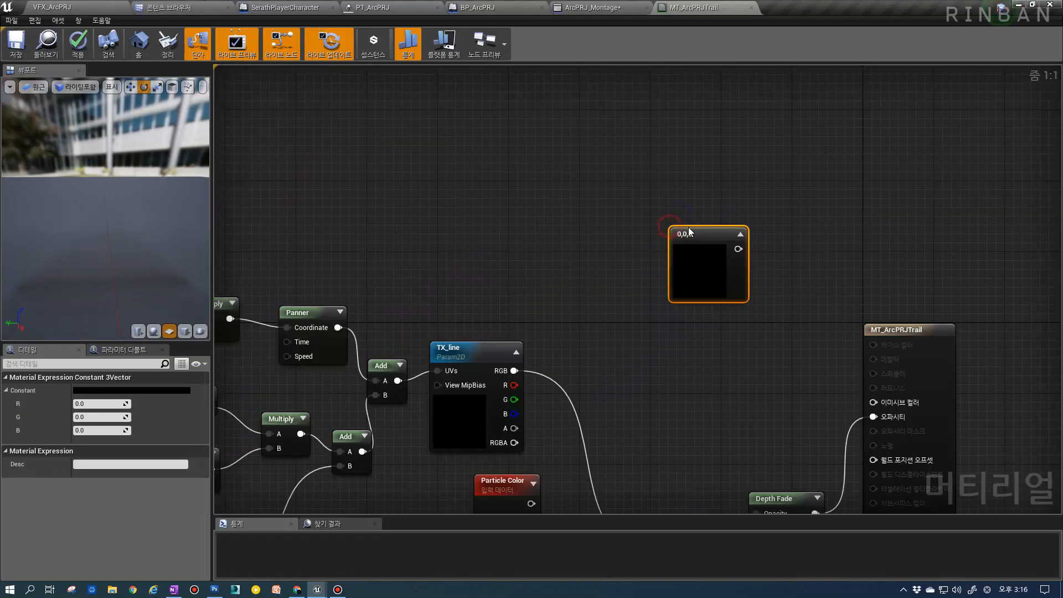
{"action": "right_click", "coordinate": [678, 231]}
{"action": "left_click", "coordinate": [715, 247]}
{"action": "type", "text": "Color_E"}
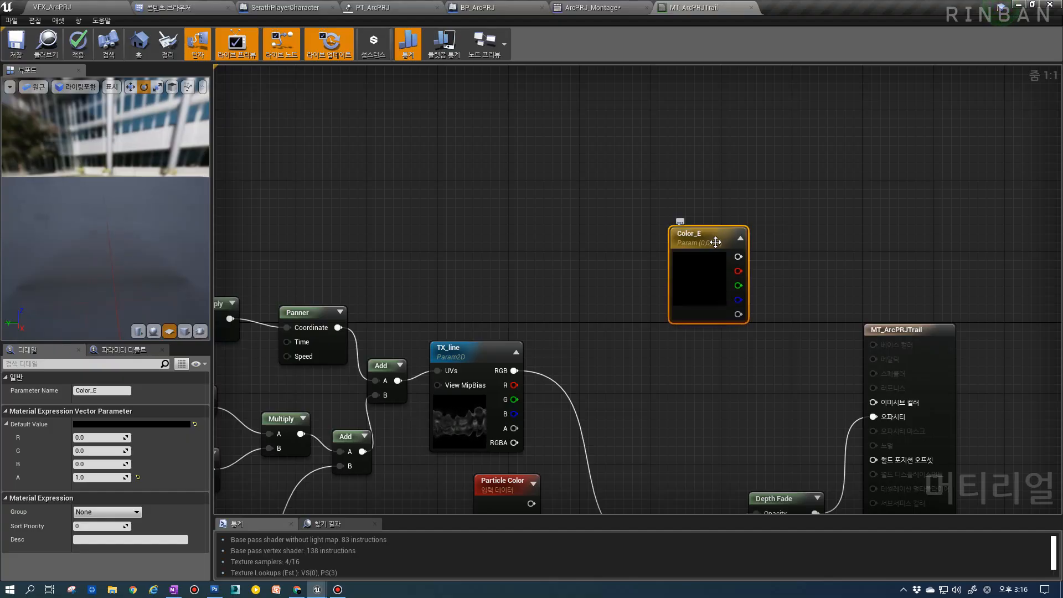
{"action": "left_click_drag", "start_coordinate": [715, 242], "coordinate": [643, 223]}
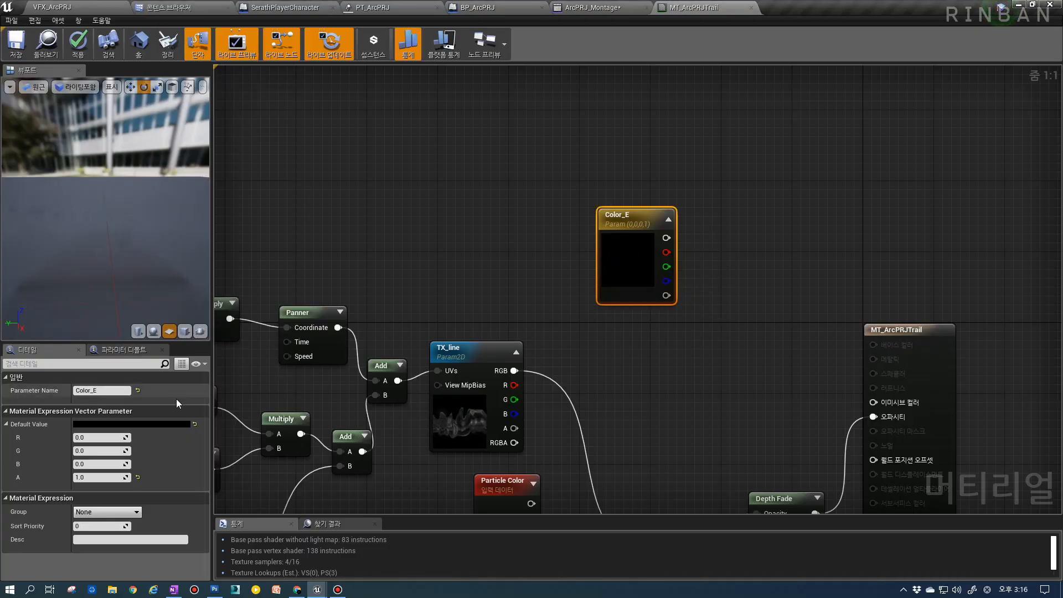
Set Color_E's default value to R 0.1, G 0.5 and B 1.
{"action": "left_click", "coordinate": [99, 438]}
{"action": "type", "text": "0.1"}
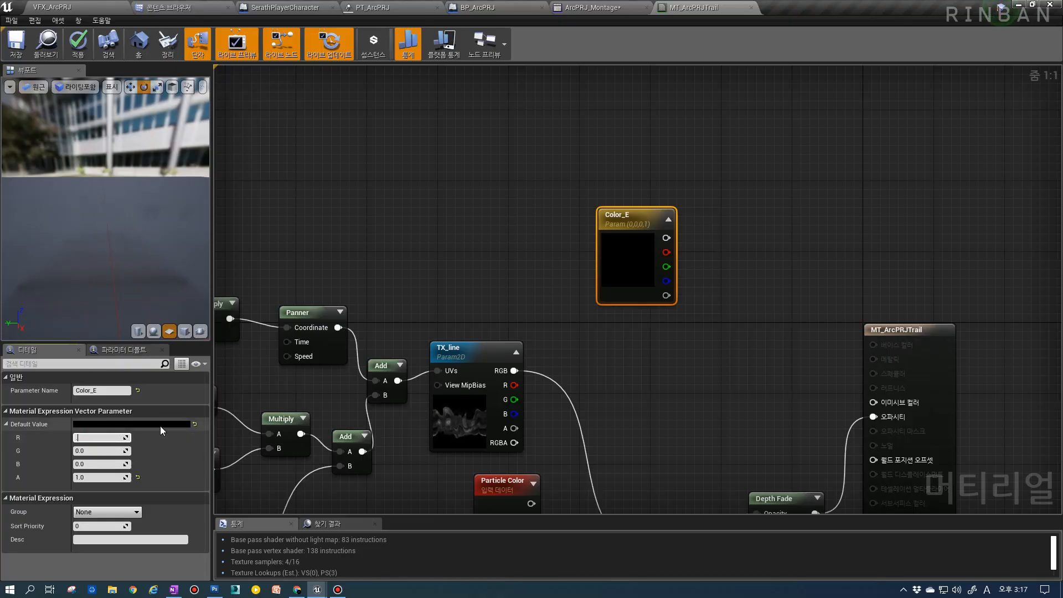
{"action": "key", "text": "Tab"}
{"action": "type", "text": "0.5"}
{"action": "key", "text": "Tab"}
{"action": "type", "text": "1"}
{"action": "key", "text": "Return"}
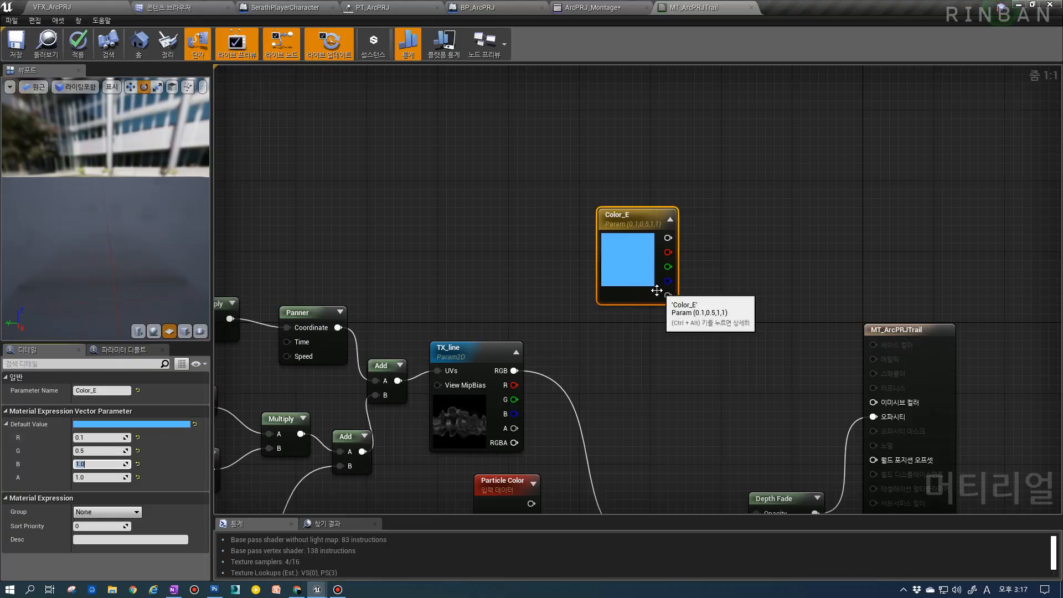
Add a Desaturation node beside Color_E and connect Color_E's RGB output to its color input.
{"action": "right_click_drag", "start_coordinate": [672, 294], "coordinate": [613, 283]}
{"action": "left_click_drag", "start_coordinate": [555, 286], "coordinate": [531, 264]}
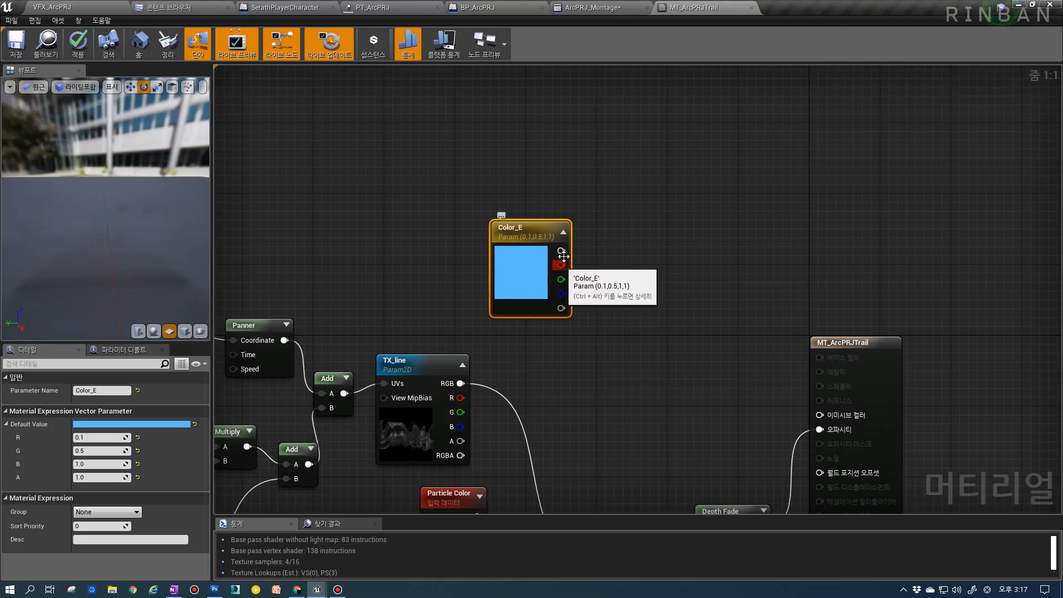
{"action": "left_click_drag", "start_coordinate": [569, 252], "coordinate": [580, 260]}
{"action": "type", "text": "dest"}
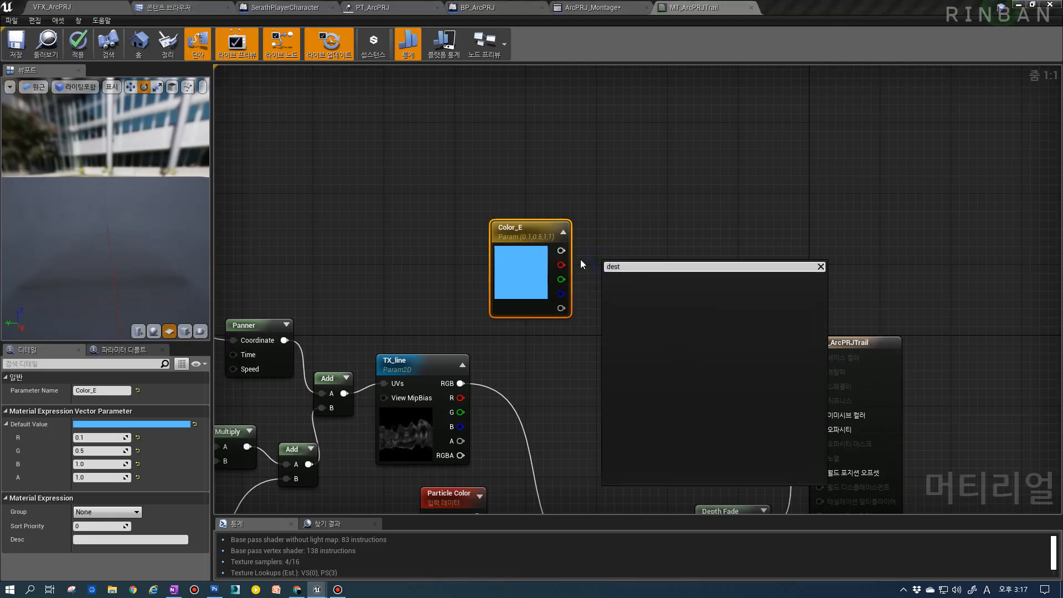
{"action": "key", "text": "BackSpace"}
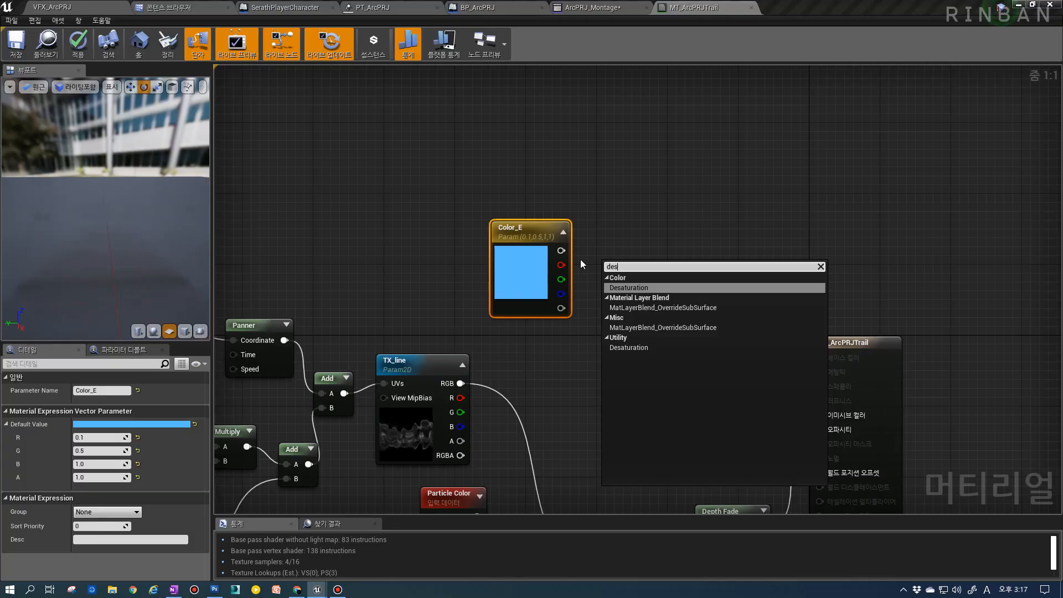
{"action": "type", "text": "at"}
{"action": "key", "text": "Return"}
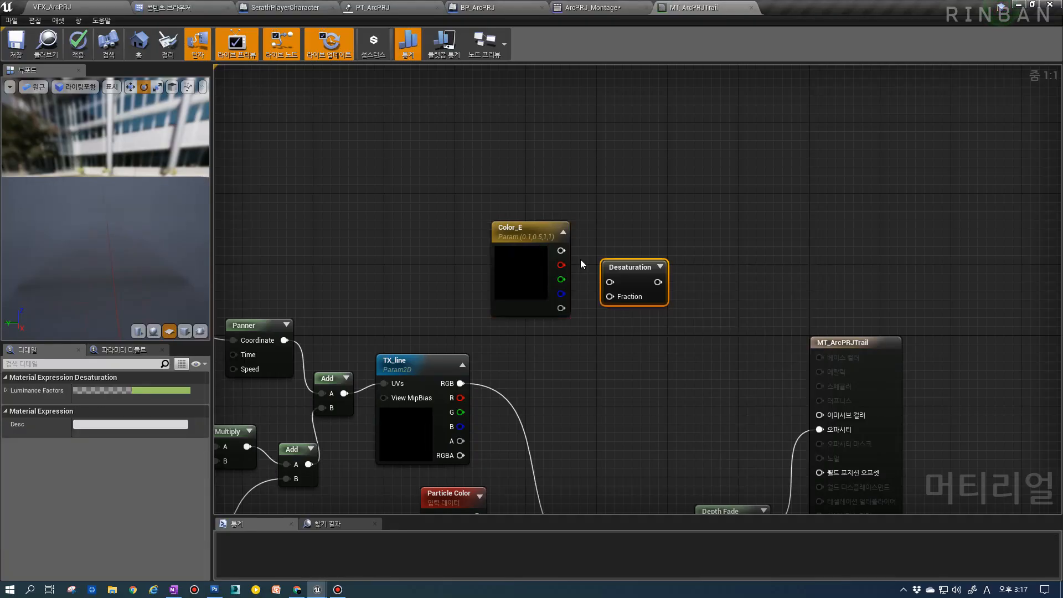
{"action": "left_click_drag", "start_coordinate": [623, 271], "coordinate": [670, 240]}
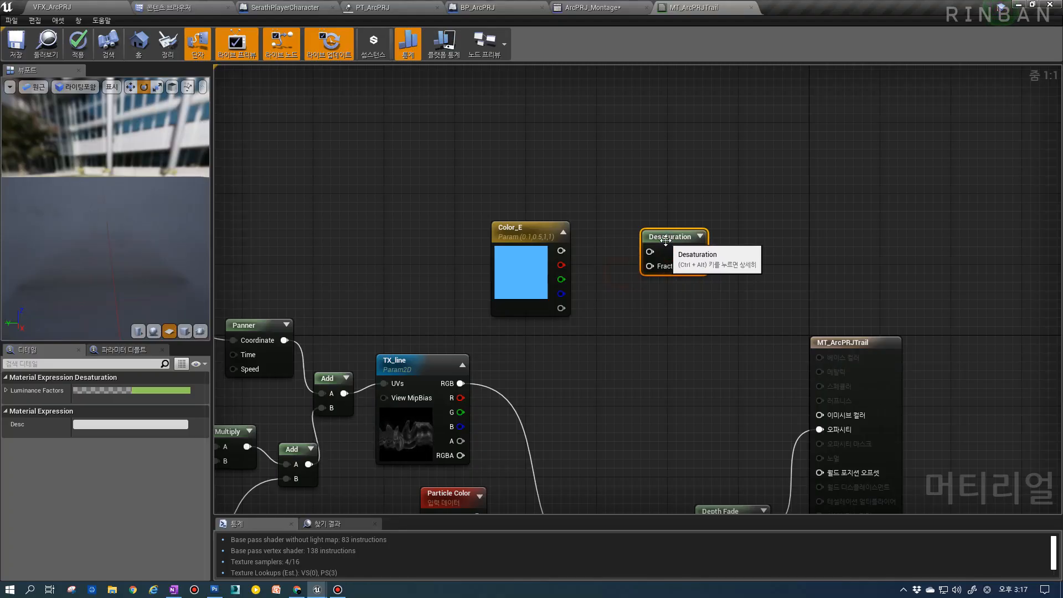
{"action": "mouse_move", "coordinate": [567, 254]}
{"action": "left_mouse_down"}
{"action": "mouse_move", "coordinate": [509, 222]}
{"action": "mouse_move", "coordinate": [566, 252]}
{"action": "left_mouse_up"}
{"action": "left_click_drag", "start_coordinate": [559, 251], "coordinate": [654, 251]}
{"action": "left_click_drag", "start_coordinate": [664, 248], "coordinate": [690, 248]}
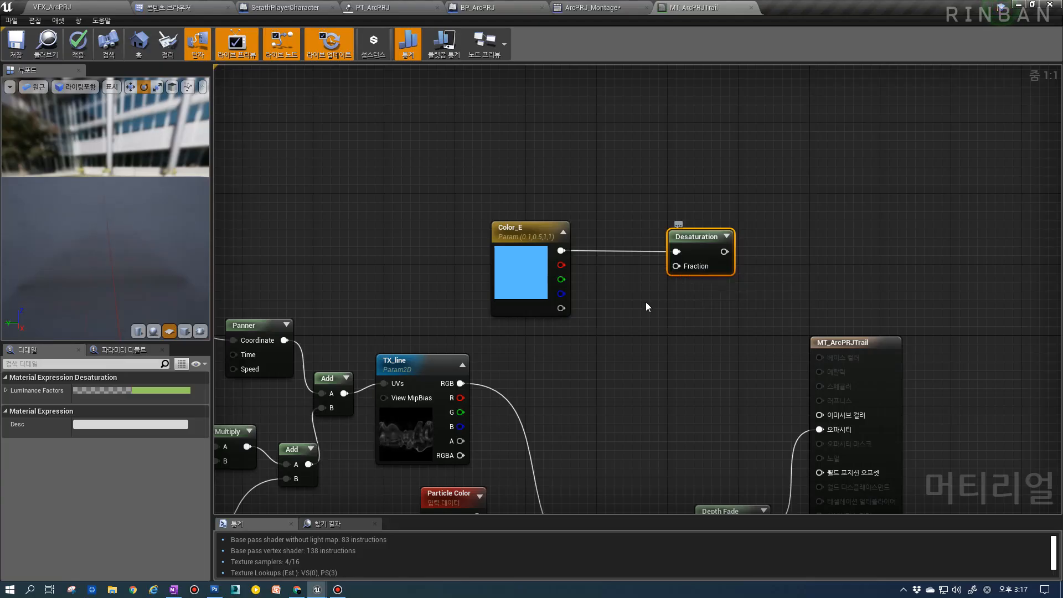
Add a Multiply node below Desaturation and connect the uppermost Mask (R) output to its A input.
{"action": "left_click", "coordinate": [620, 298]}
{"action": "scroll", "coordinate": [771, 199], "scroll_direction": "down", "scroll_amount": 2}
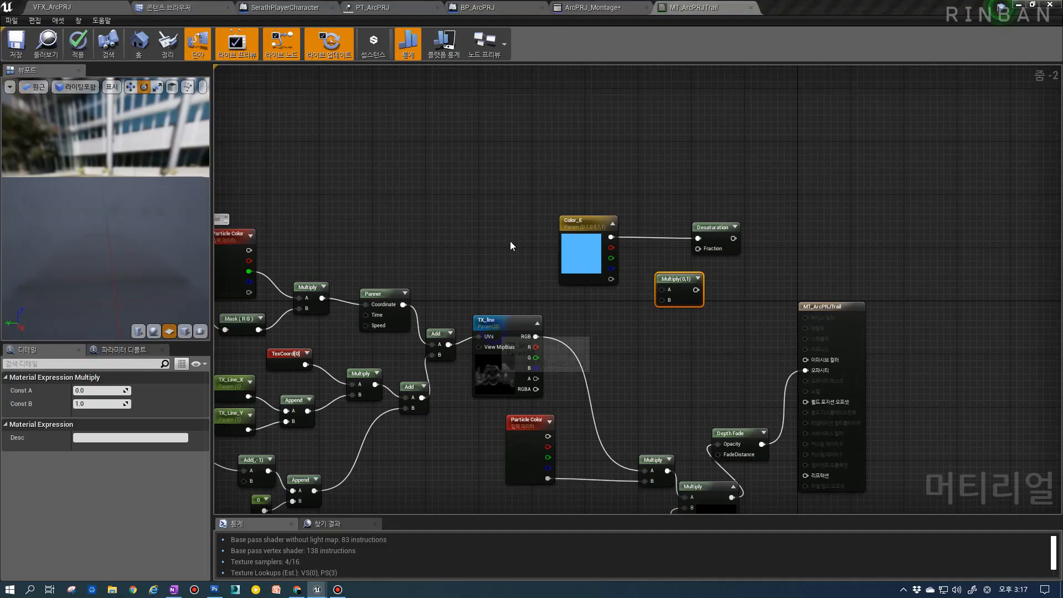
{"action": "right_click_drag", "start_coordinate": [453, 431], "coordinate": [458, 303]}
{"action": "left_click", "coordinate": [355, 398]}
{"action": "left_click_drag", "start_coordinate": [344, 395], "coordinate": [671, 163]}
{"action": "right_click_drag", "start_coordinate": [671, 163], "coordinate": [583, 249]}
{"action": "scroll", "coordinate": [584, 247], "scroll_direction": "up", "scroll_amount": 2}
Set the new Multiply's Const B to -3 and expand its preview.
{"action": "left_click", "coordinate": [598, 240]}
{"action": "type", "text": "-3"}
{"action": "key", "text": "Return"}
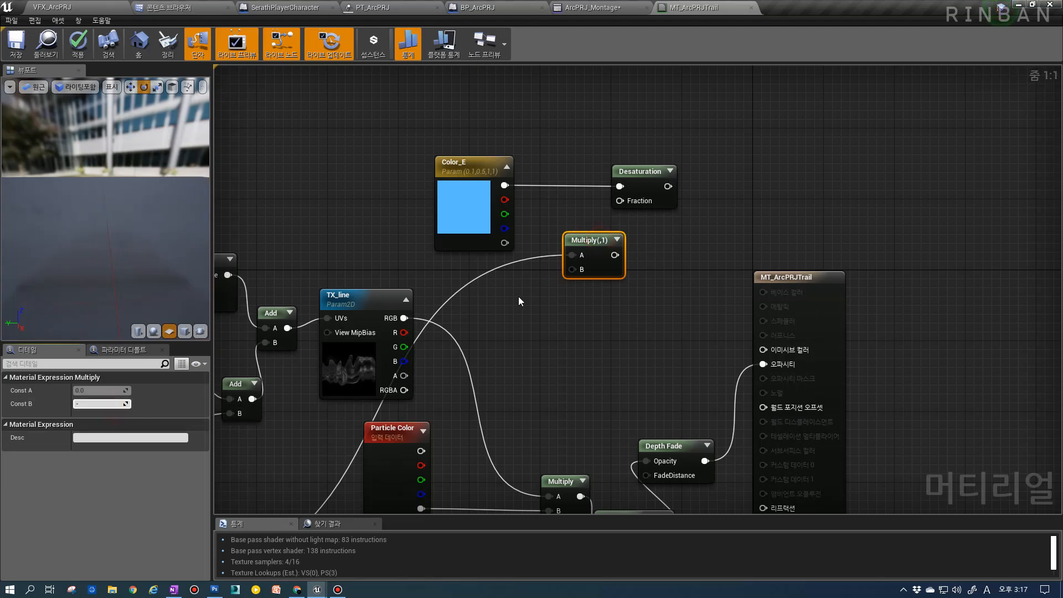
{"action": "left_click", "coordinate": [617, 239]}
{"action": "scroll", "coordinate": [574, 254], "scroll_direction": "down", "scroll_amount": 1}
{"action": "right_click_drag", "start_coordinate": [574, 254], "coordinate": [558, 323]}
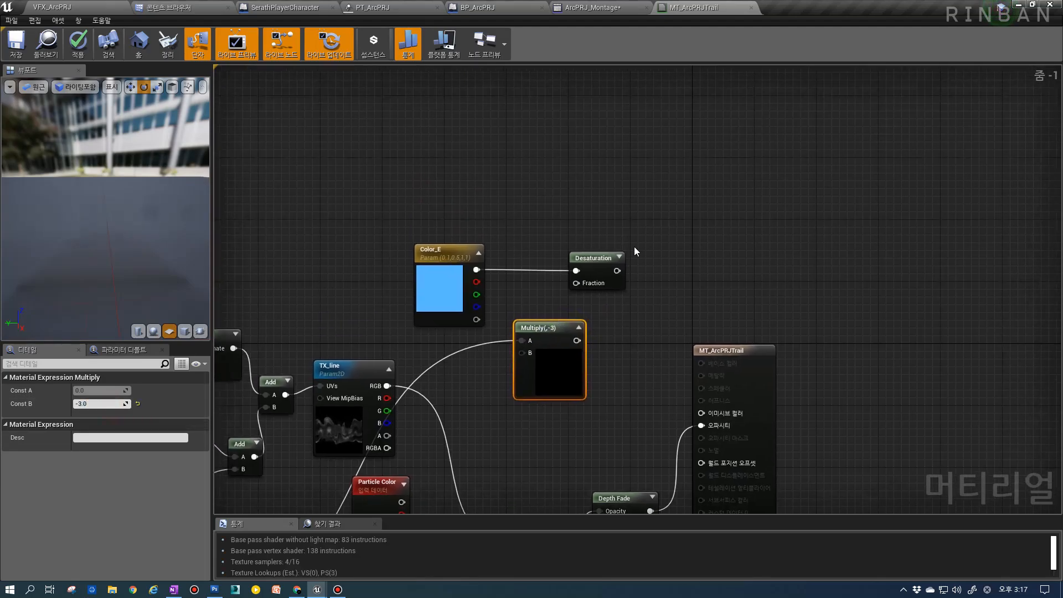
Connect Multiply(,-3) to Desaturation's Fraction input and expand the Desaturation preview.
{"action": "left_click_drag", "start_coordinate": [591, 256], "coordinate": [642, 261]}
{"action": "scroll", "coordinate": [601, 322], "scroll_direction": "up", "scroll_amount": 1}
{"action": "left_click_drag", "start_coordinate": [563, 343], "coordinate": [614, 249]}
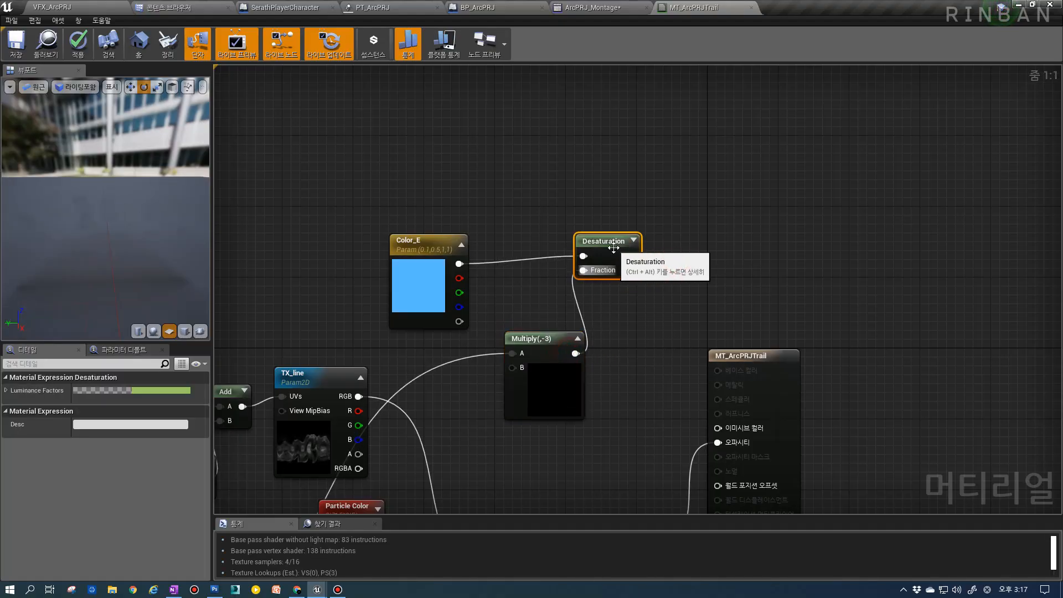
{"action": "left_click", "coordinate": [633, 240]}
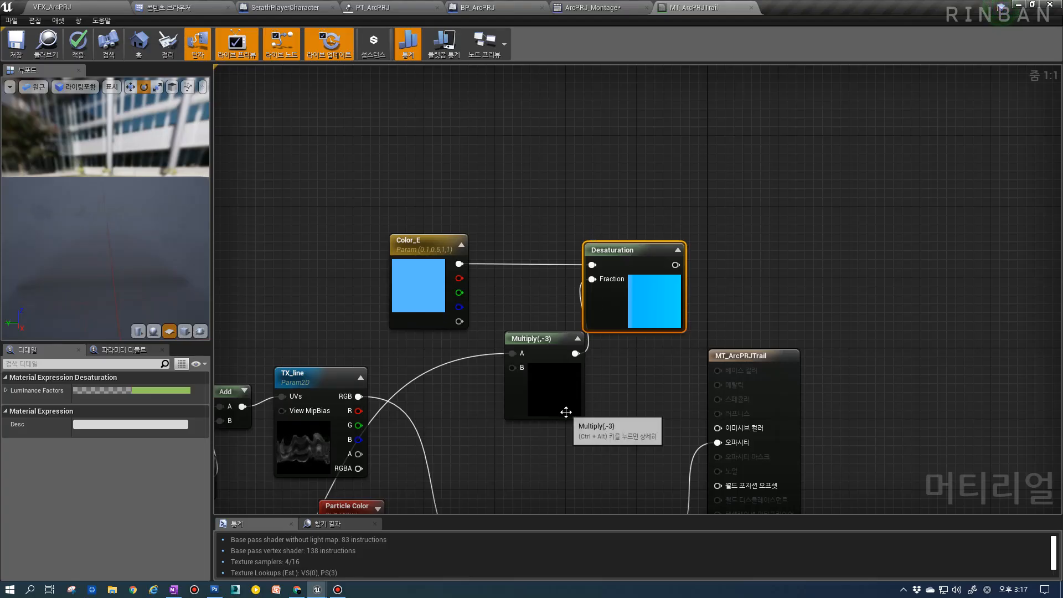
{"action": "right_click_drag", "start_coordinate": [566, 449], "coordinate": [570, 412]}
Connect the Desaturation output to the material's Emissive Color, space out Multiply(,-3), and check the preview from another angle.
{"action": "left_click_drag", "start_coordinate": [103, 250], "coordinate": [135, 251]}
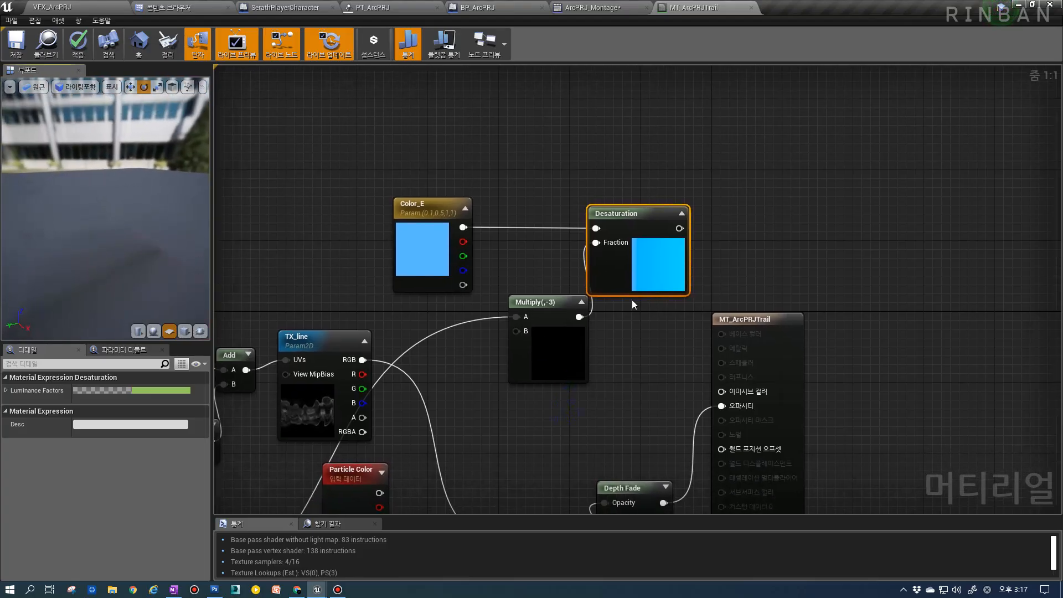
{"action": "left_click_drag", "start_coordinate": [678, 228], "coordinate": [722, 392]}
{"action": "left_click_drag", "start_coordinate": [545, 348], "coordinate": [508, 348]}
{"action": "left_click_drag", "start_coordinate": [130, 243], "coordinate": [108, 256]}
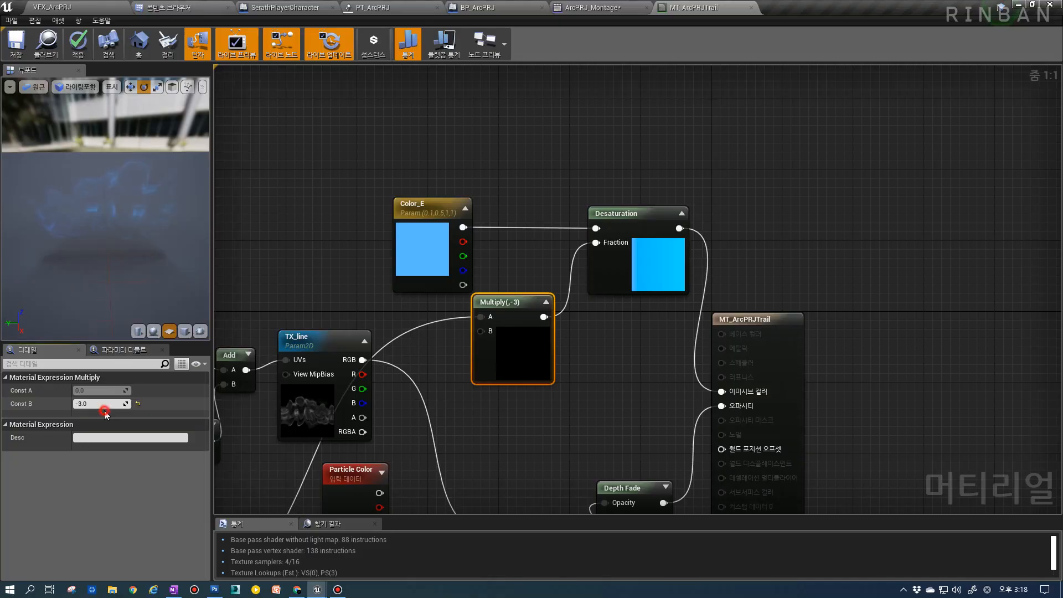
Try Const B values of 0 and -5 on the Multiply feeding Desaturation's Fraction.
{"action": "type", "text": "0"}
{"action": "key", "text": "Return"}
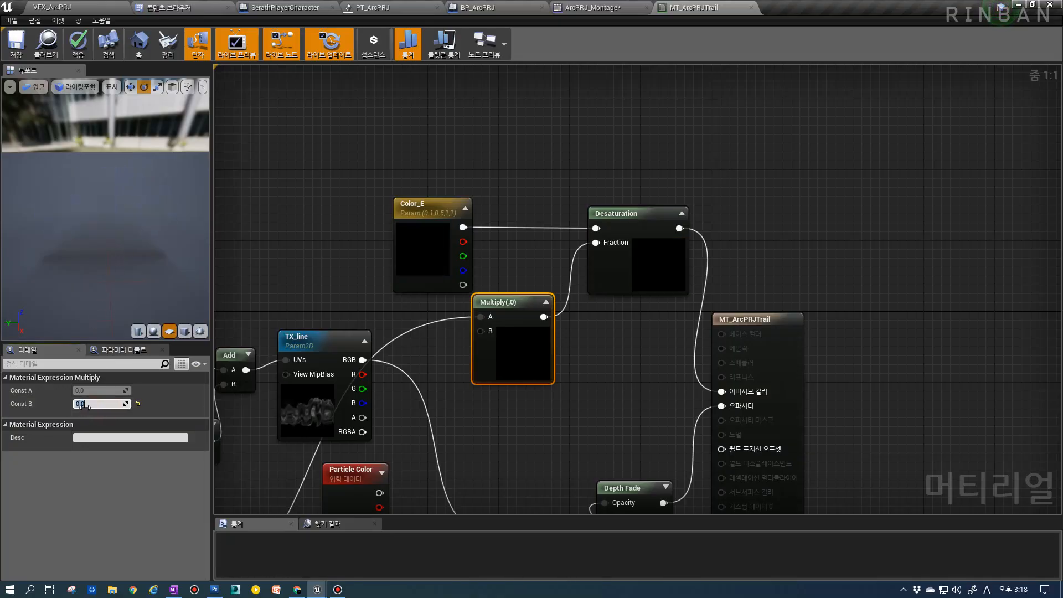
{"action": "type", "text": "-"}
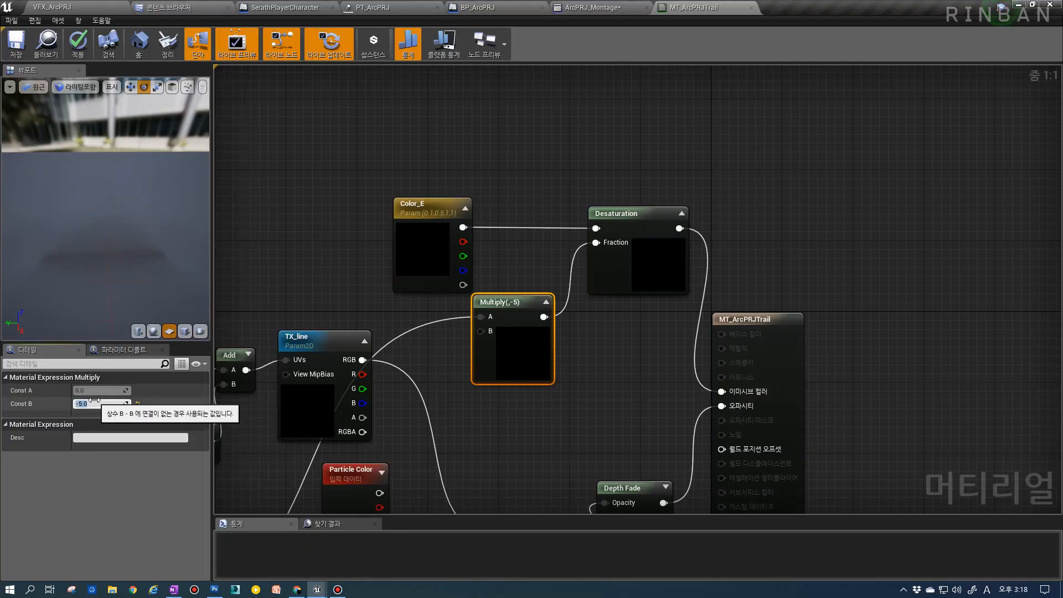
{"action": "type", "text": "5"}
{"action": "key", "text": "Return"}
{"action": "mouse_move", "coordinate": [135, 269]}
{"action": "left_mouse_down"}
{"action": "mouse_move", "coordinate": [127, 254]}
{"action": "mouse_move", "coordinate": [133, 260]}
{"action": "left_mouse_up"}
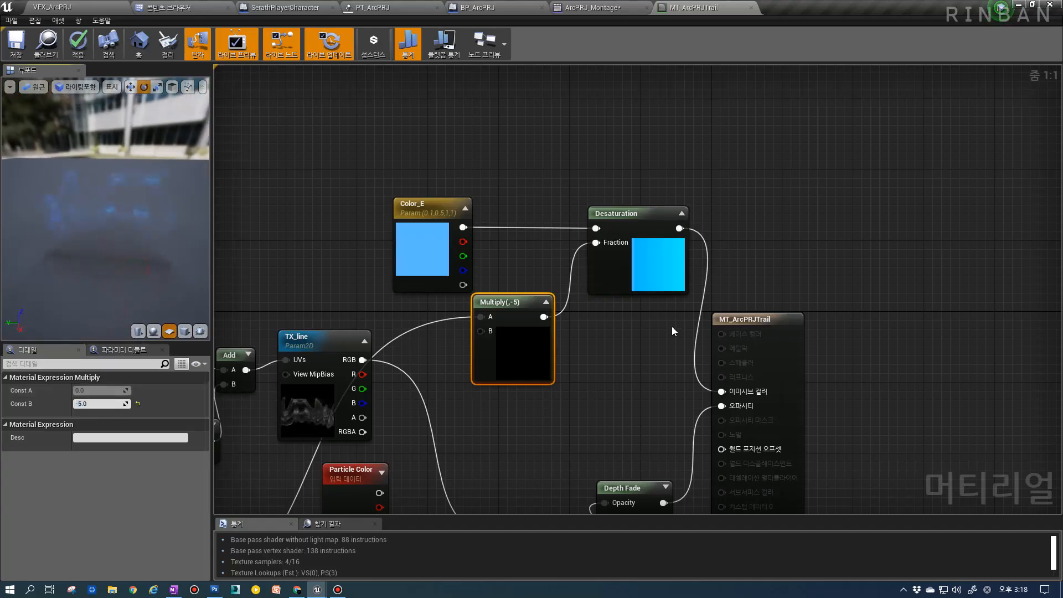
Try R values of 0.4 and 0.3 for the Color_E parameter.
{"action": "left_click", "coordinate": [420, 260]}
{"action": "left_click", "coordinate": [97, 437]}
{"action": "type", "text": ".4"}
{"action": "key", "text": "Return"}
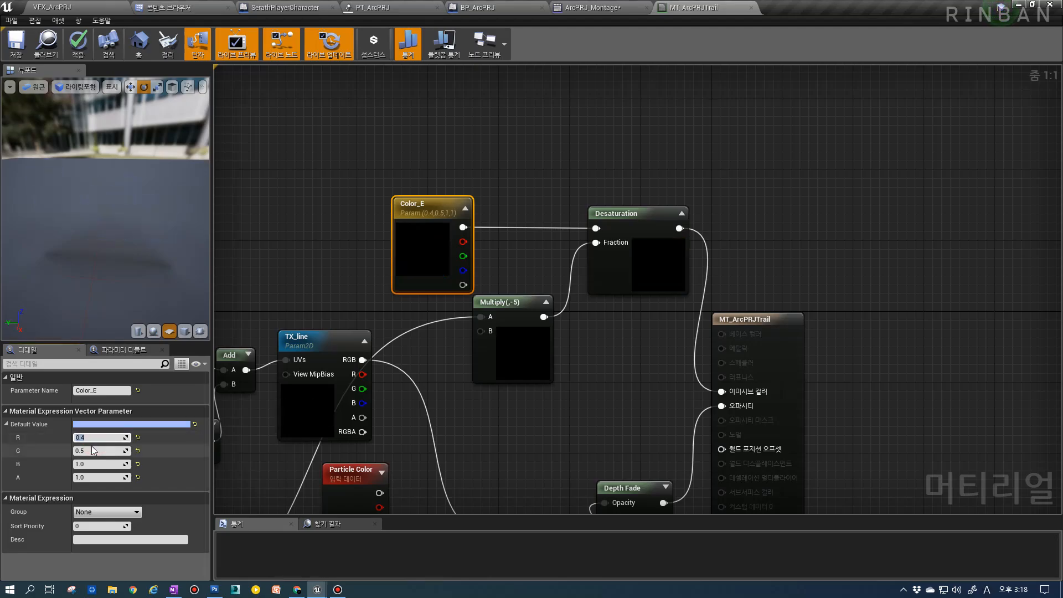
{"action": "type", "text": ".3"}
{"action": "key", "text": "Return"}
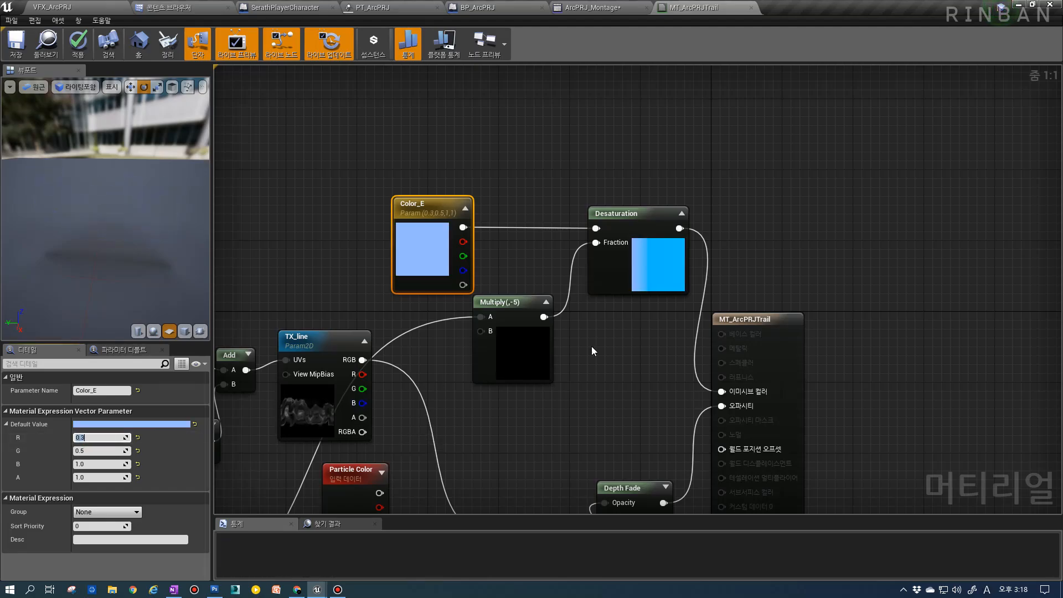
Try -2 as Const B of the Multiply feeding the Fraction input, and settle on -3.
{"action": "left_click", "coordinate": [510, 360]}
{"action": "left_click", "coordinate": [89, 404]}
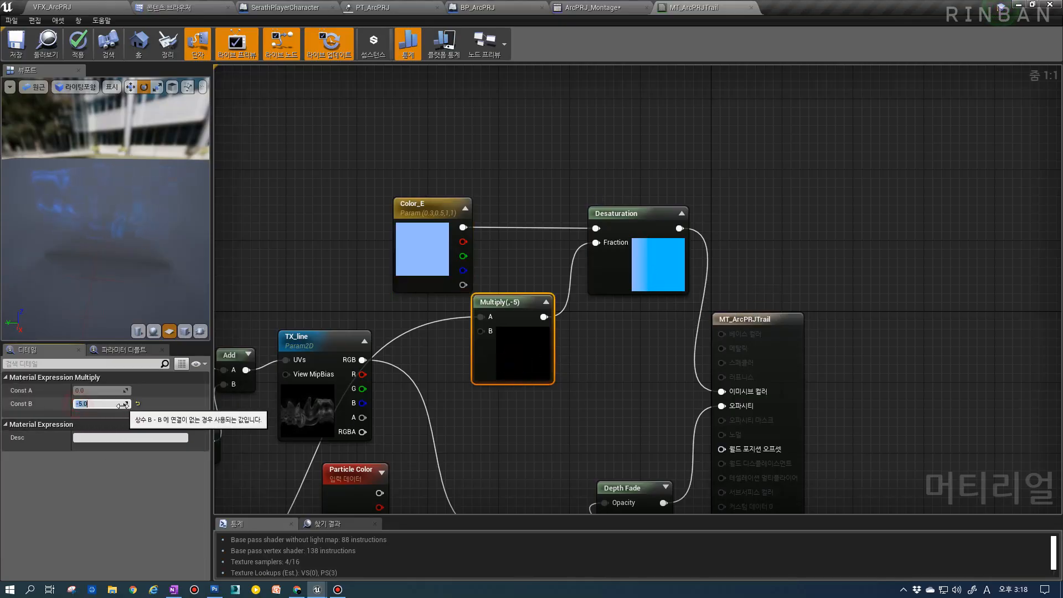
{"action": "type", "text": "-2"}
{"action": "key", "text": "Return"}
{"action": "type", "text": "-3"}
{"action": "key", "text": "Return"}
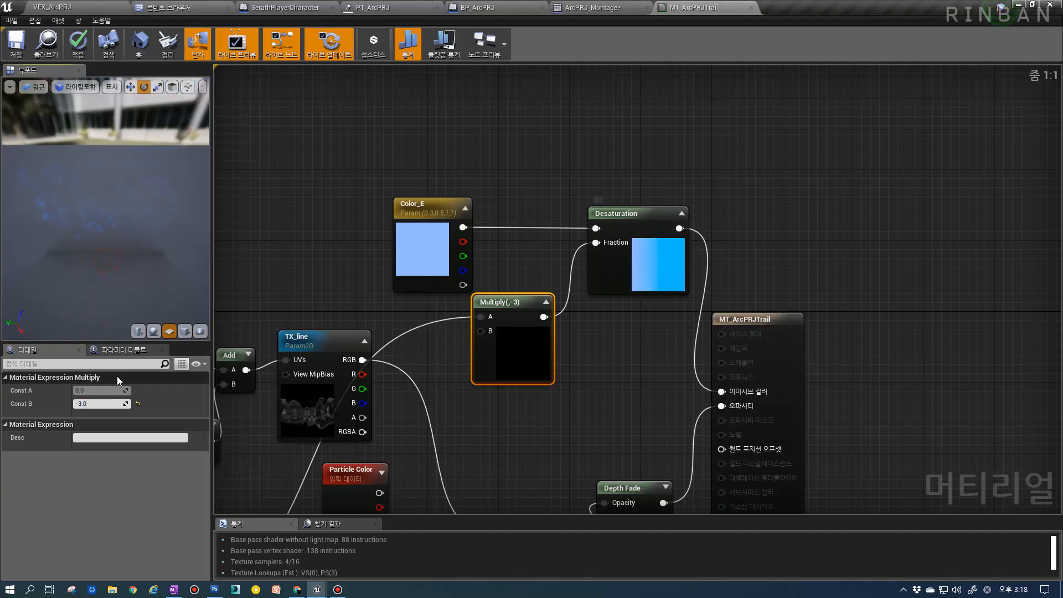
Try a white Color_E by copying its B value of 1.0 into G and R.
{"action": "left_click", "coordinate": [435, 271]}
{"action": "left_click", "coordinate": [92, 437]}
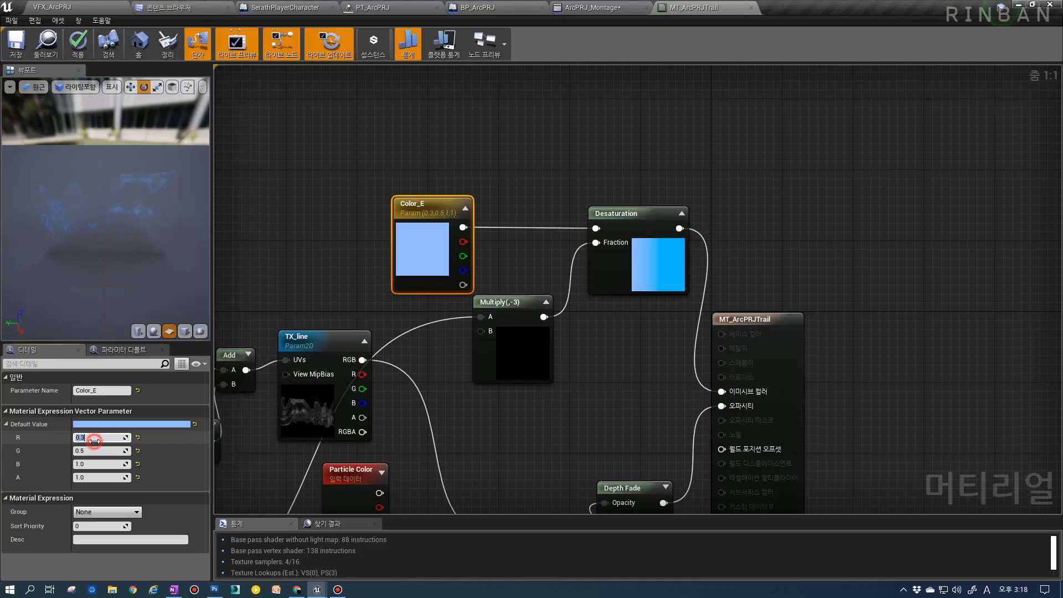
{"action": "left_click", "coordinate": [89, 463]}
{"action": "key", "text": "ctrl+c"}
{"action": "left_click", "coordinate": [94, 451]}
{"action": "key", "text": "ctrl+v"}
{"action": "left_click", "coordinate": [99, 438]}
{"action": "key", "text": "ctrl+v"}
{"action": "key", "text": "Return"}
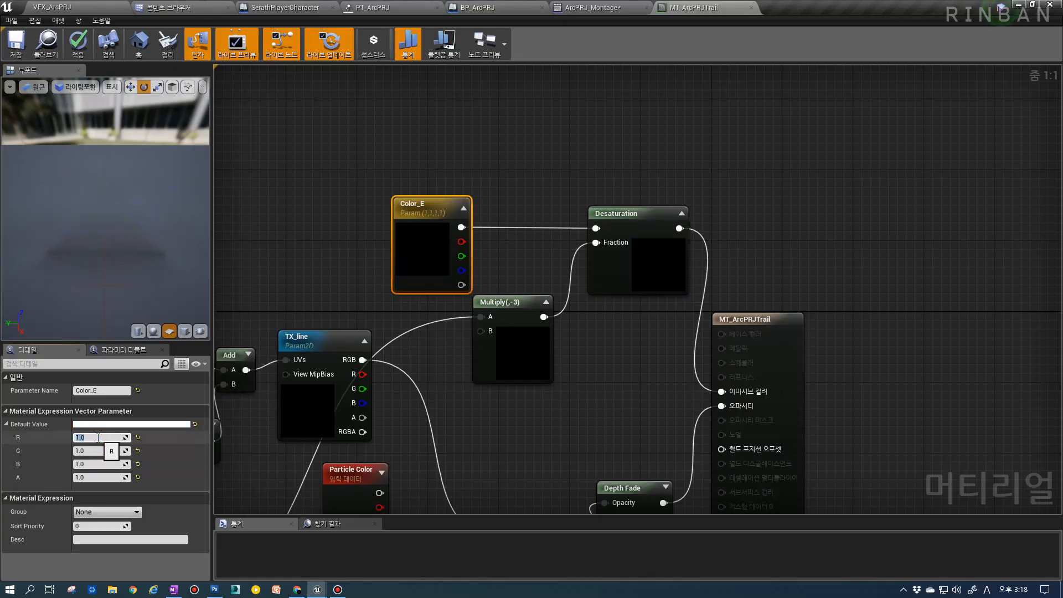
Set both the R and G values of Color_E to 0.5.
{"action": "type", "text": ".5"}
{"action": "key", "text": "Return"}
{"action": "left_click", "coordinate": [93, 452]}
{"action": "type", "text": ".5"}
{"action": "key", "text": "Return"}
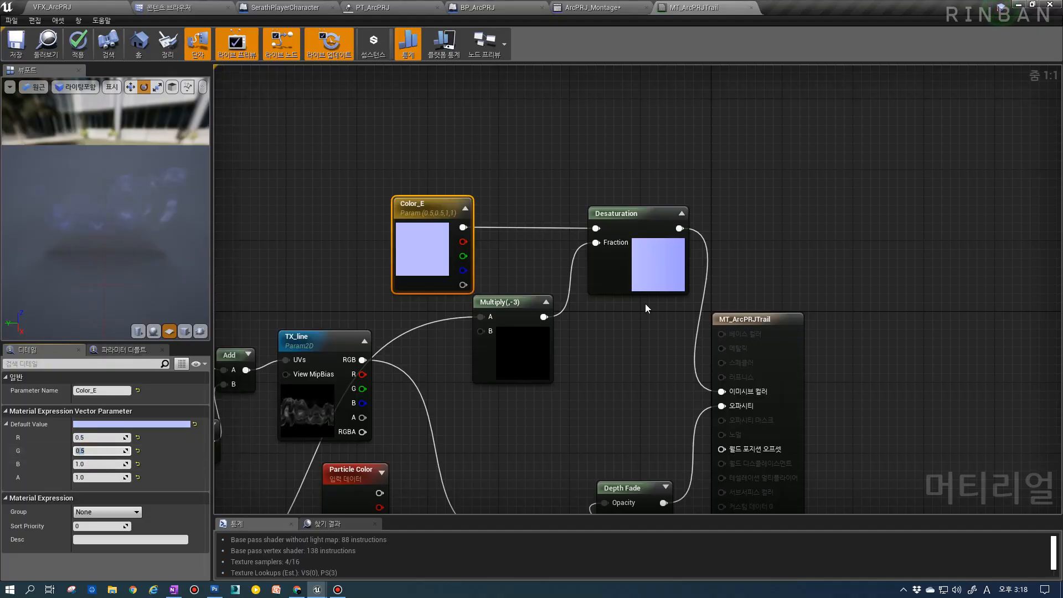
Set the R value of Color_E to 0.3 and save the MT_ArcPRJTrail material.
{"action": "left_click", "coordinate": [94, 438]}
{"action": "type", "text": ".3"}
{"action": "key", "text": "Return"}
{"action": "left_click", "coordinate": [98, 452]}
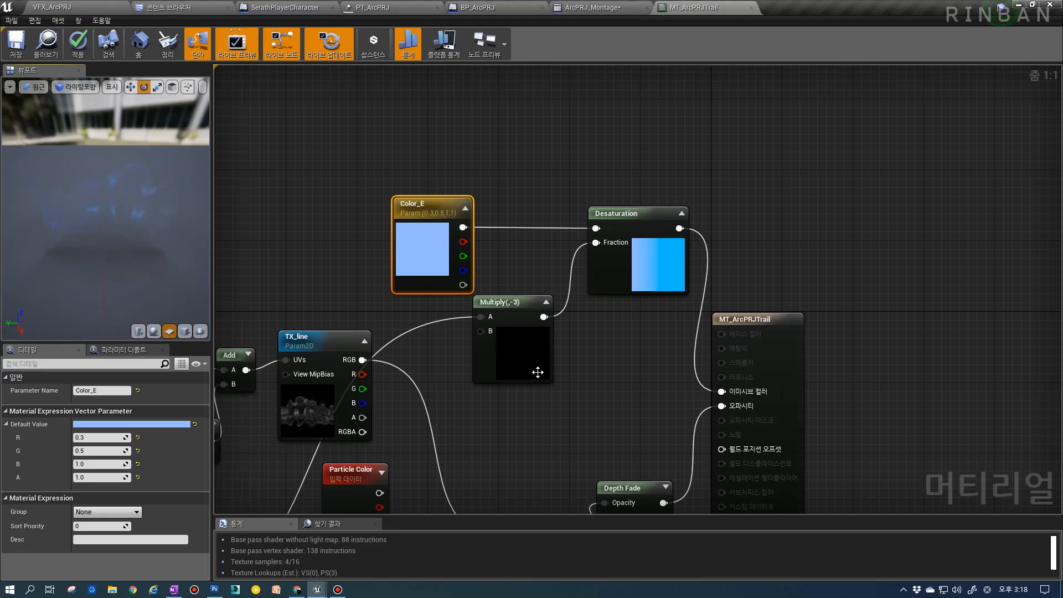
{"action": "scroll", "coordinate": [831, 357], "scroll_direction": "down", "scroll_amount": 4}
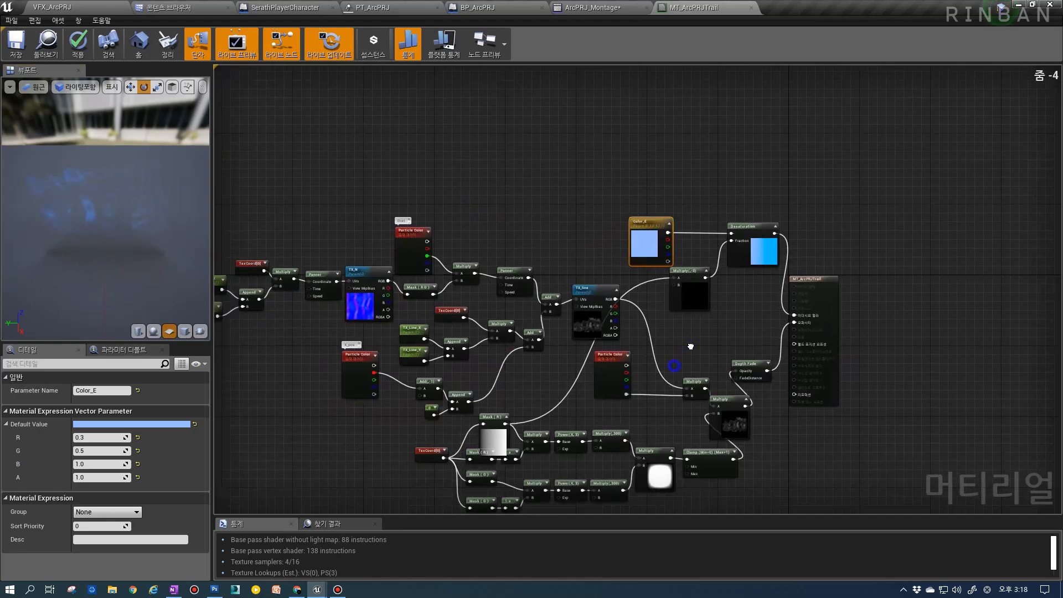
{"action": "right_click_drag", "start_coordinate": [729, 309], "coordinate": [658, 284]}
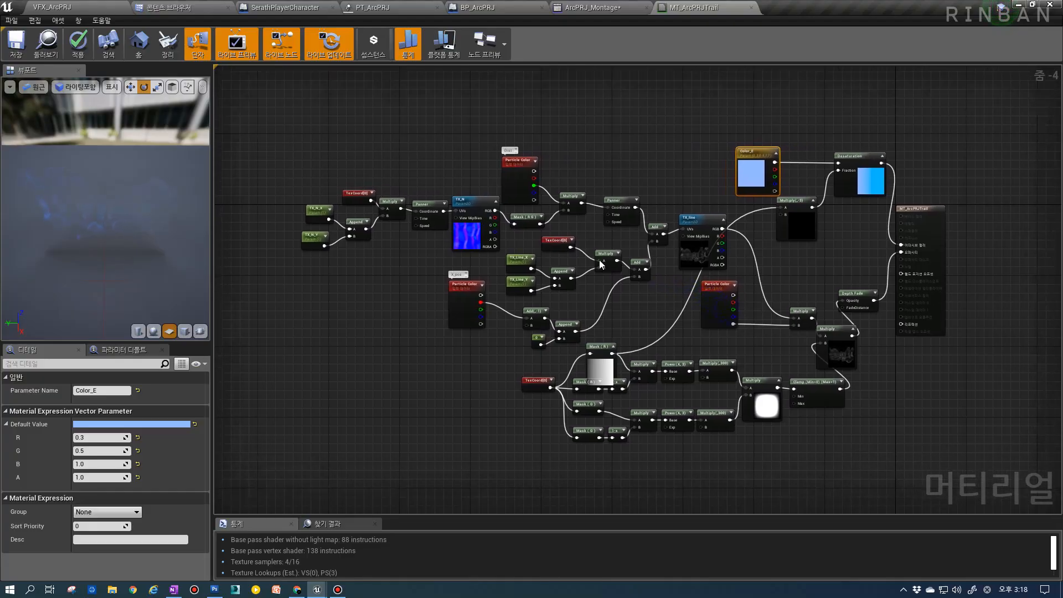
{"action": "left_click", "coordinate": [18, 45]}
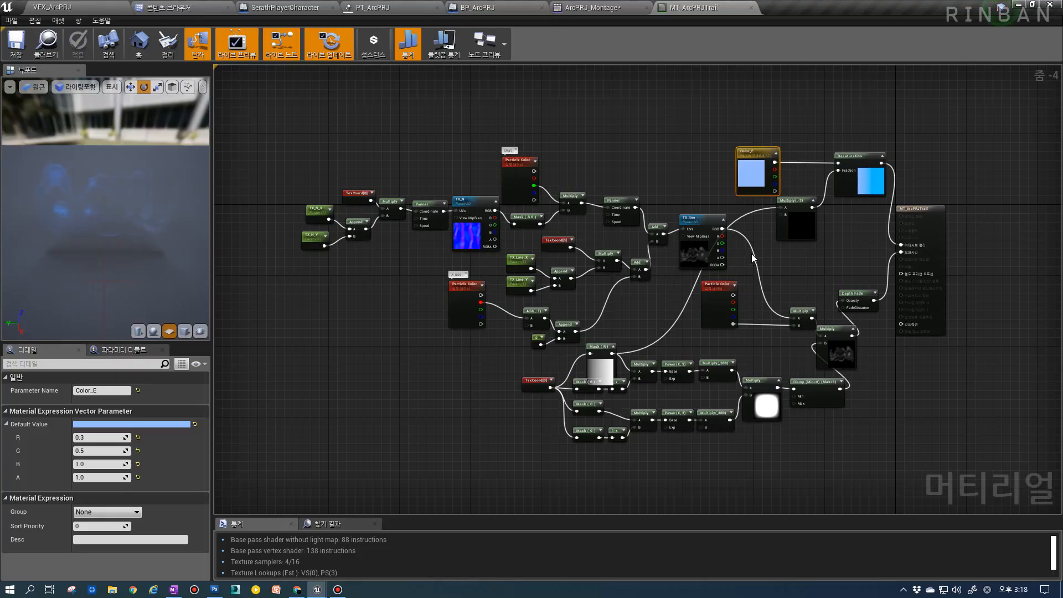
Locate the MT_ArcPRJTrail material and the PT_ArcPRJ particle system in the content browser.
{"action": "scroll", "coordinate": [783, 266], "scroll_direction": "up", "scroll_amount": 2}
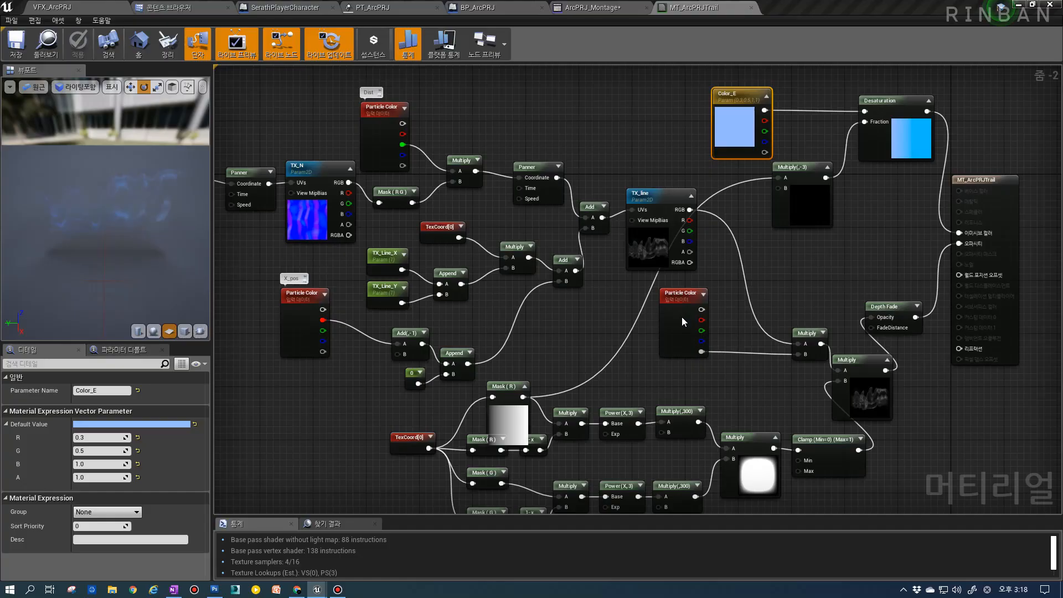
{"action": "scroll", "coordinate": [687, 307], "scroll_direction": "down", "scroll_amount": 2}
{"action": "scroll", "coordinate": [550, 267], "scroll_direction": "up", "scroll_amount": 2}
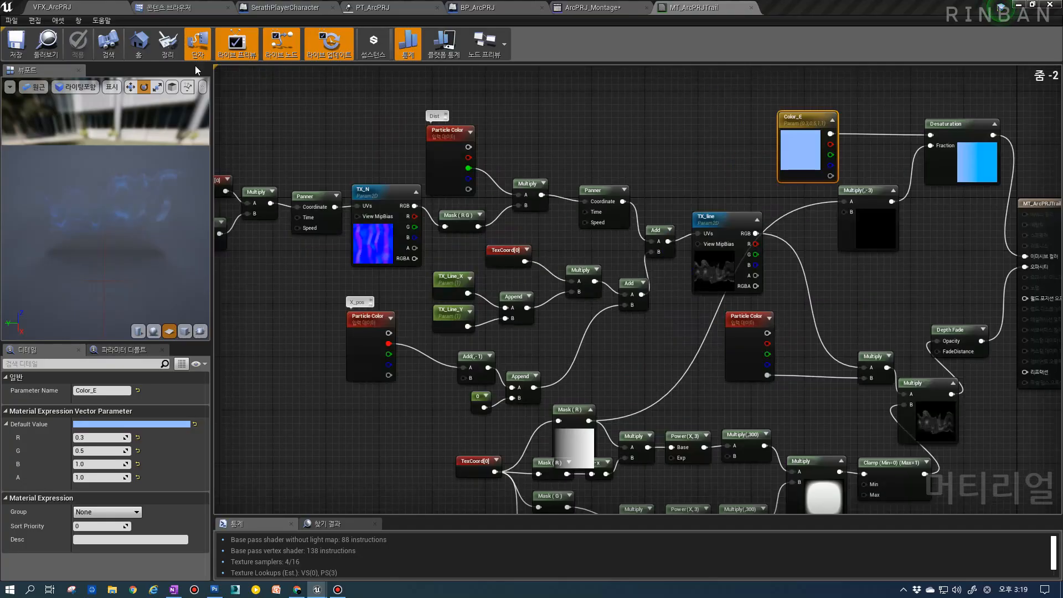
{"action": "left_click", "coordinate": [108, 45]}
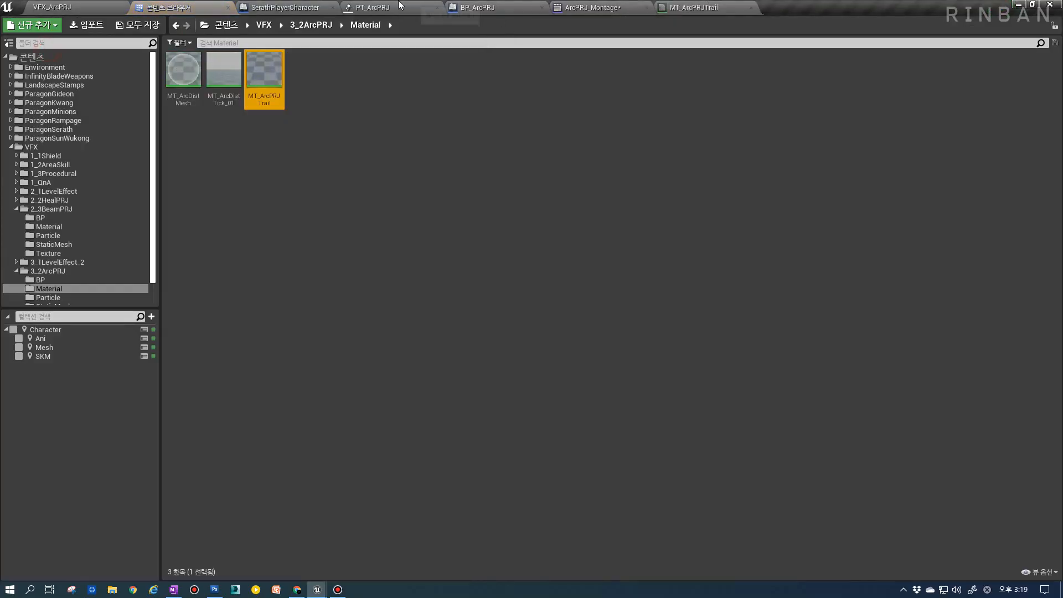
{"action": "left_click", "coordinate": [377, 7]}
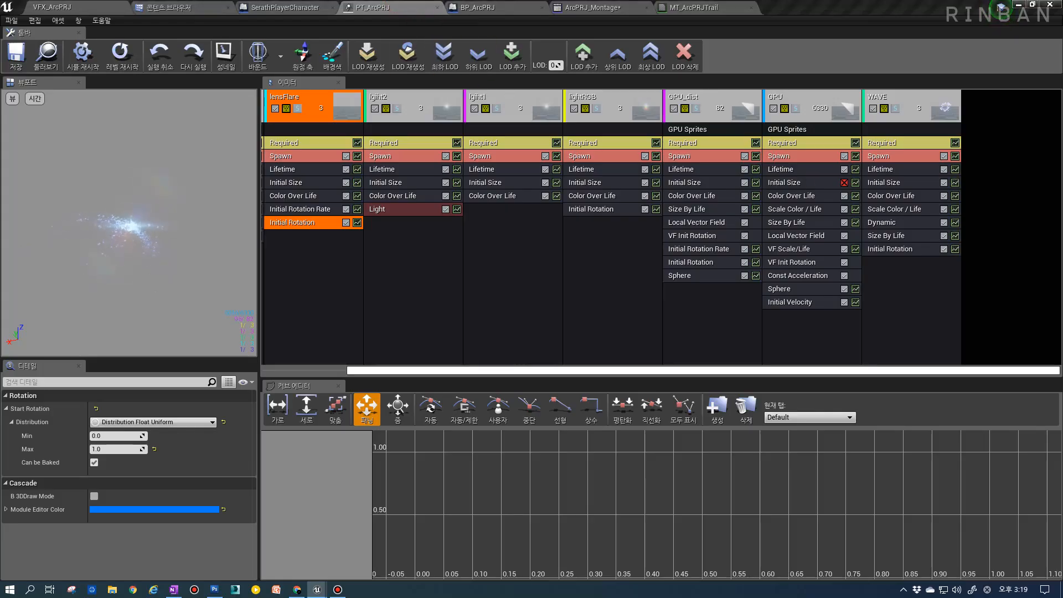
{"action": "left_click", "coordinate": [995, 123]}
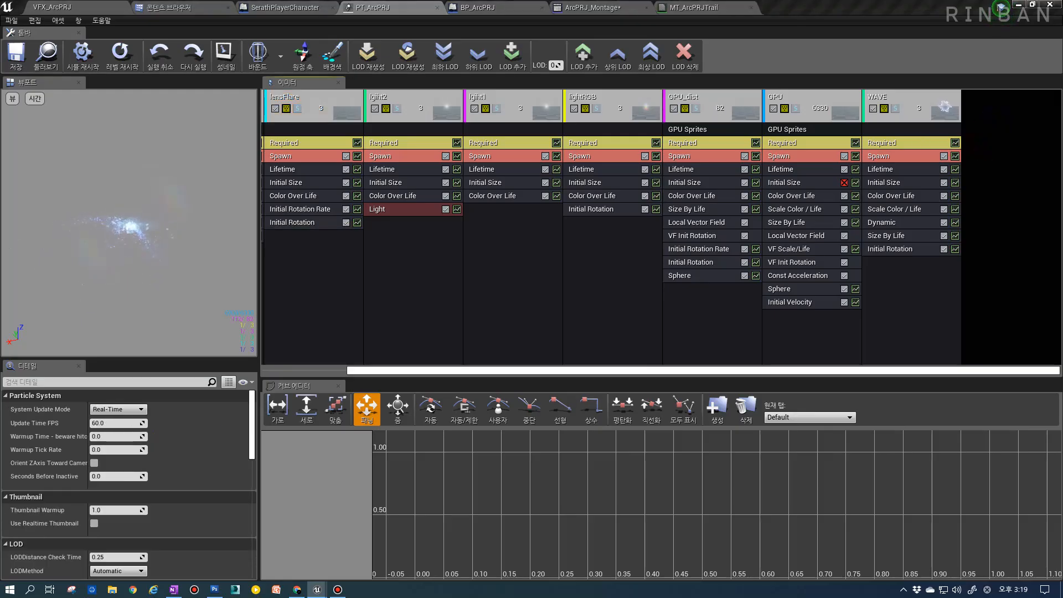
{"action": "left_click", "coordinate": [49, 55]}
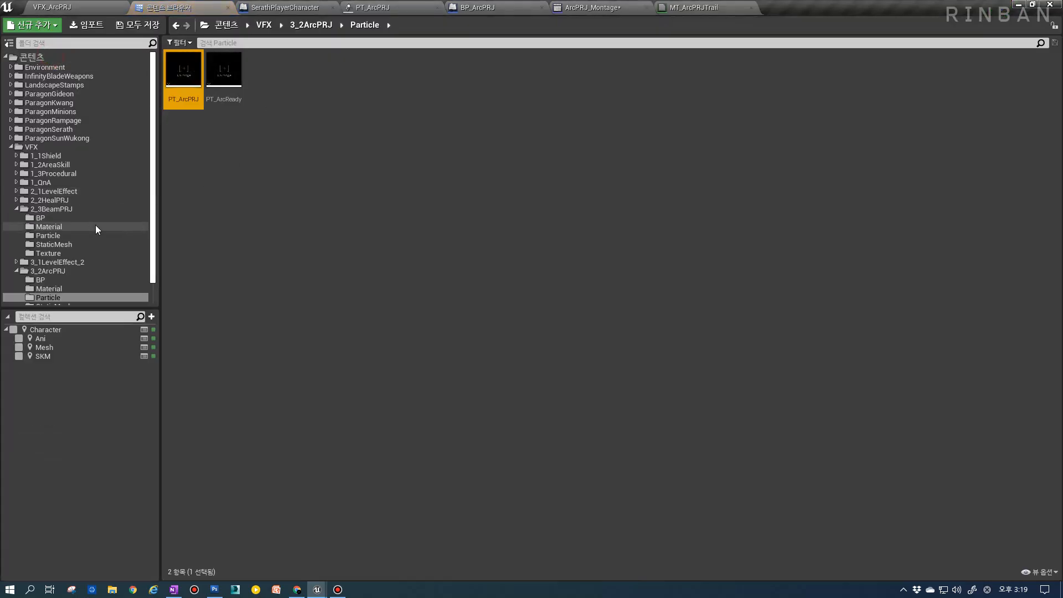
Open PT_HealPRJ from the 2_2HealPRJ Particle folder, look through its emitters for a trail, and close it.
{"action": "left_click", "coordinate": [65, 200]}
{"action": "left_click", "coordinate": [49, 226]}
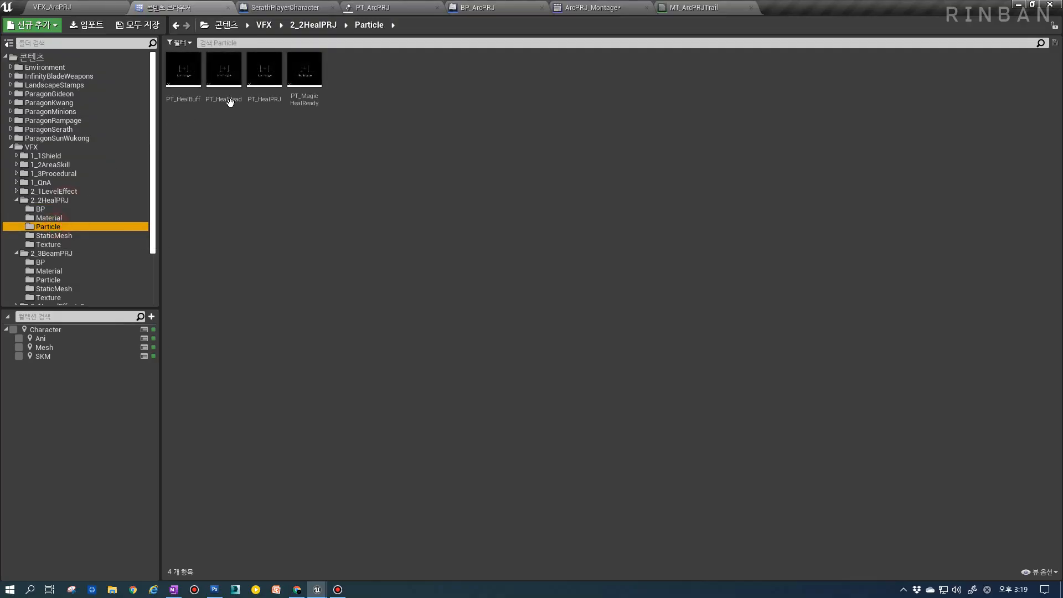
{"action": "double_click", "coordinate": [260, 105]}
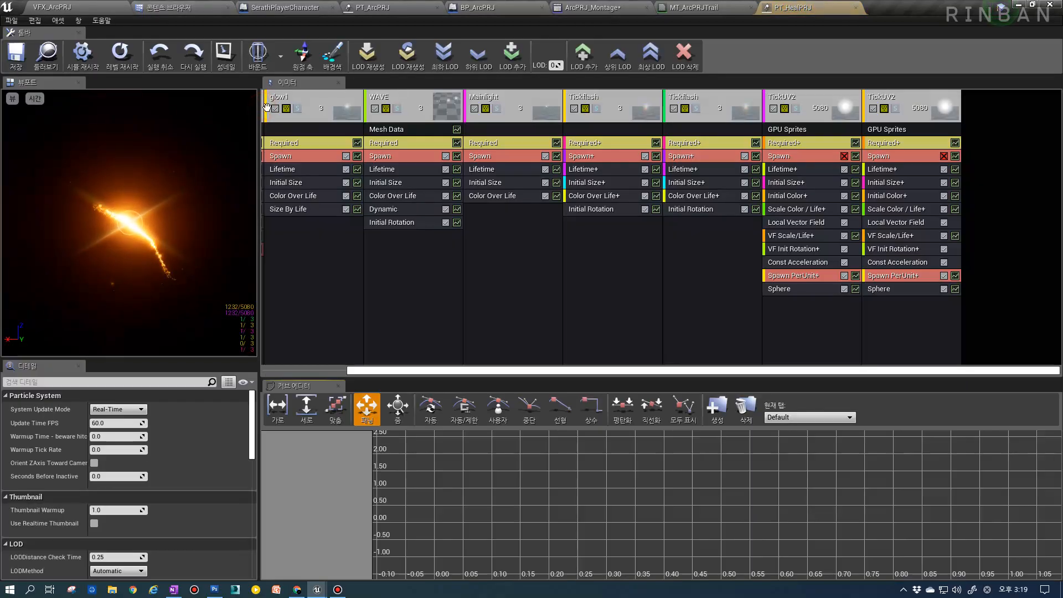
{"action": "left_click", "coordinate": [329, 370]}
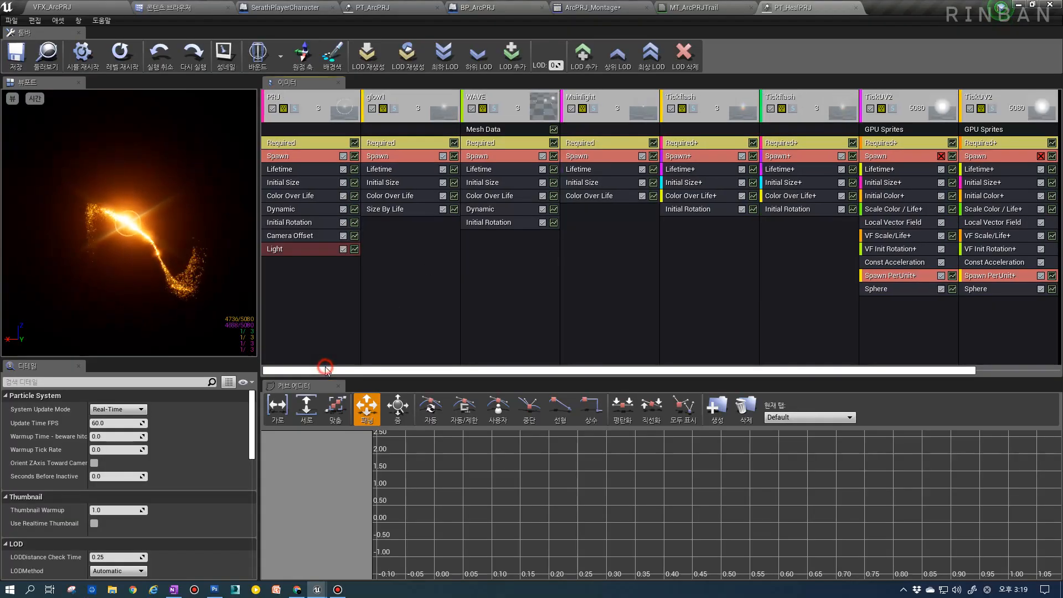
{"action": "left_click", "coordinate": [856, 7]}
Search the VFX folder for "ribbon" and select the TX_RibbonTrail_01 texture.
{"action": "left_click", "coordinate": [34, 6]}
{"action": "left_click", "coordinate": [249, 41]}
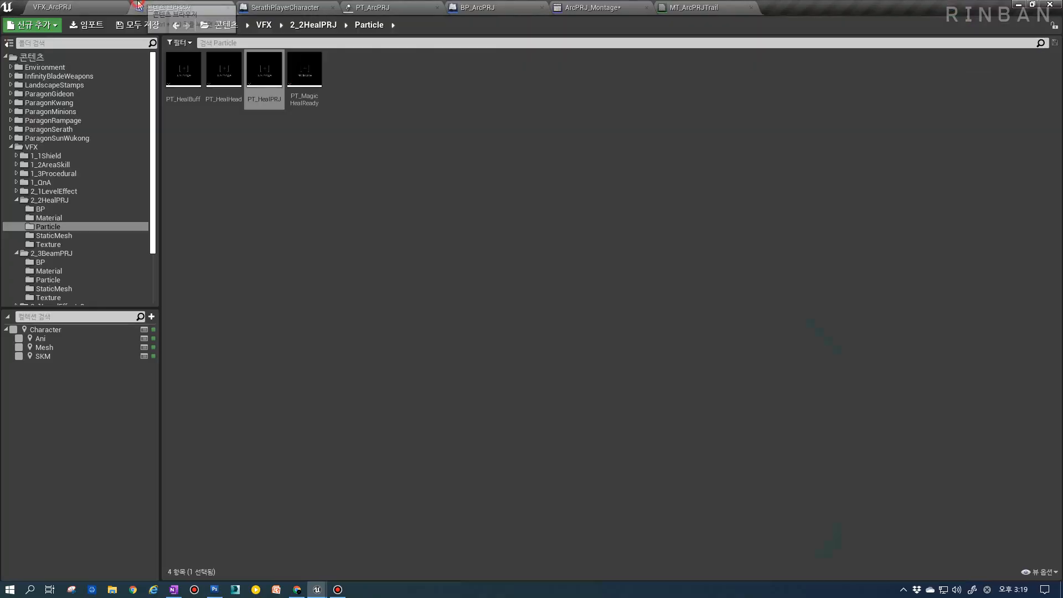
{"action": "left_click", "coordinate": [46, 146]}
{"action": "left_click", "coordinate": [222, 42]}
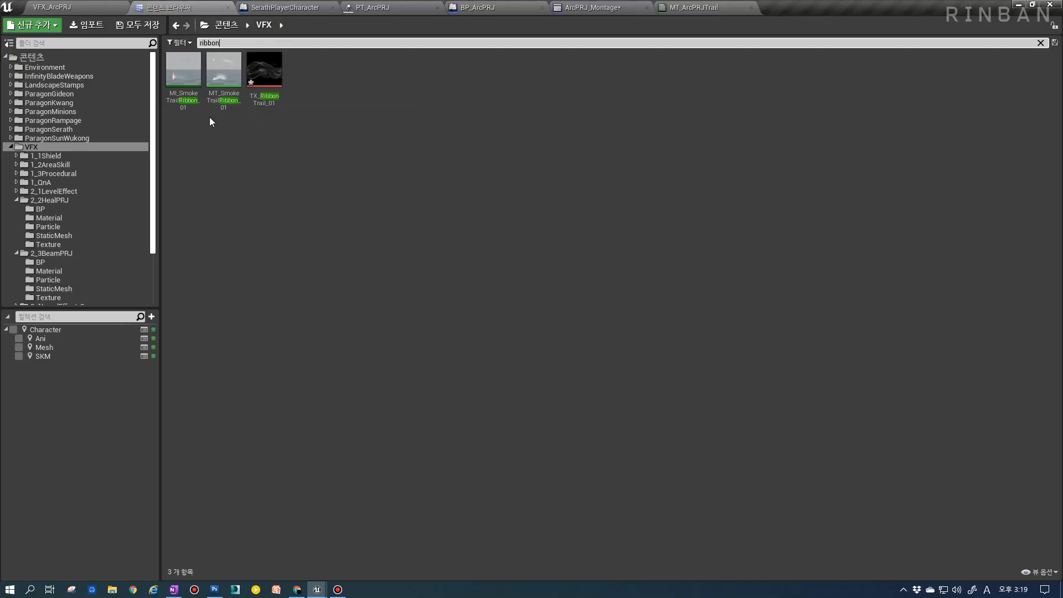
{"action": "left_click", "coordinate": [264, 72]}
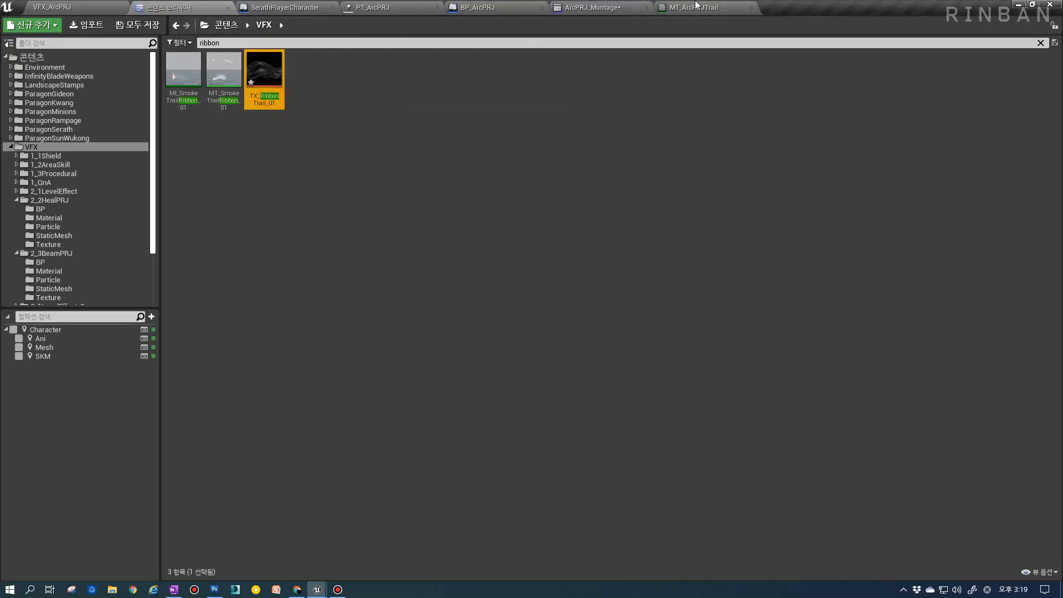
Add a new sprite emitter at the end of PT_ArcPRJ and give it Ribbon Data as its type.
{"action": "left_click", "coordinate": [478, 7]}
{"action": "left_click", "coordinate": [373, 7]}
{"action": "right_click", "coordinate": [1008, 107]}
{"action": "left_click", "coordinate": [1011, 117]}
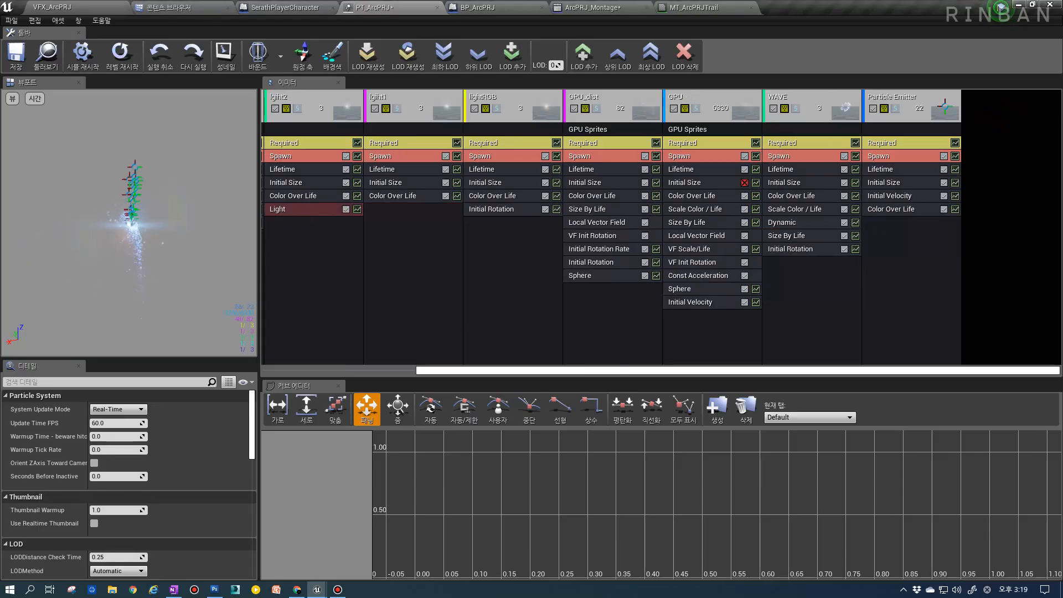
{"action": "right_click", "coordinate": [899, 132]}
{"action": "left_click", "coordinate": [946, 169]}
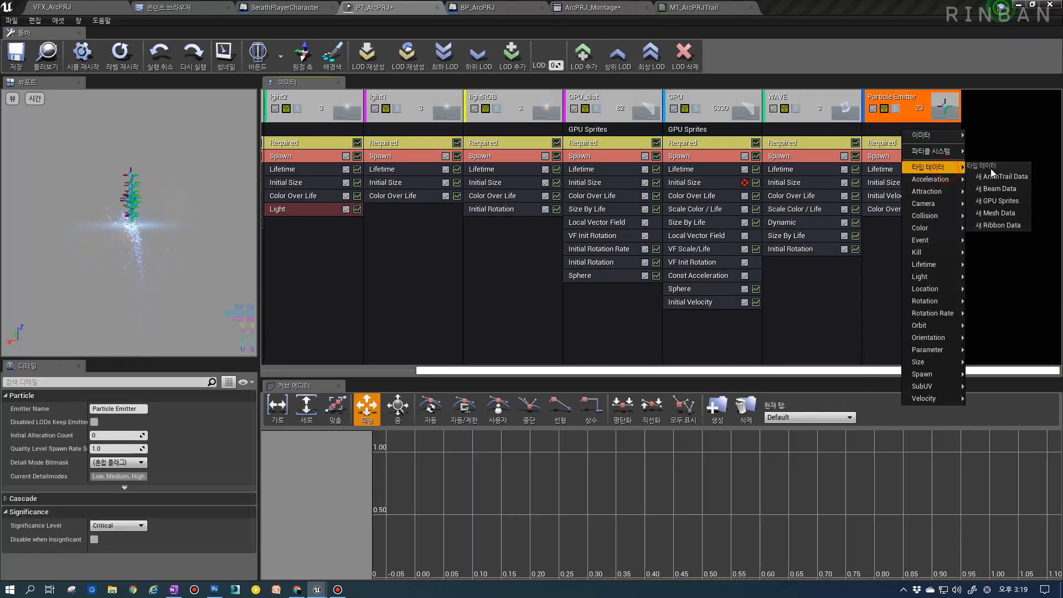
{"action": "left_click", "coordinate": [994, 227]}
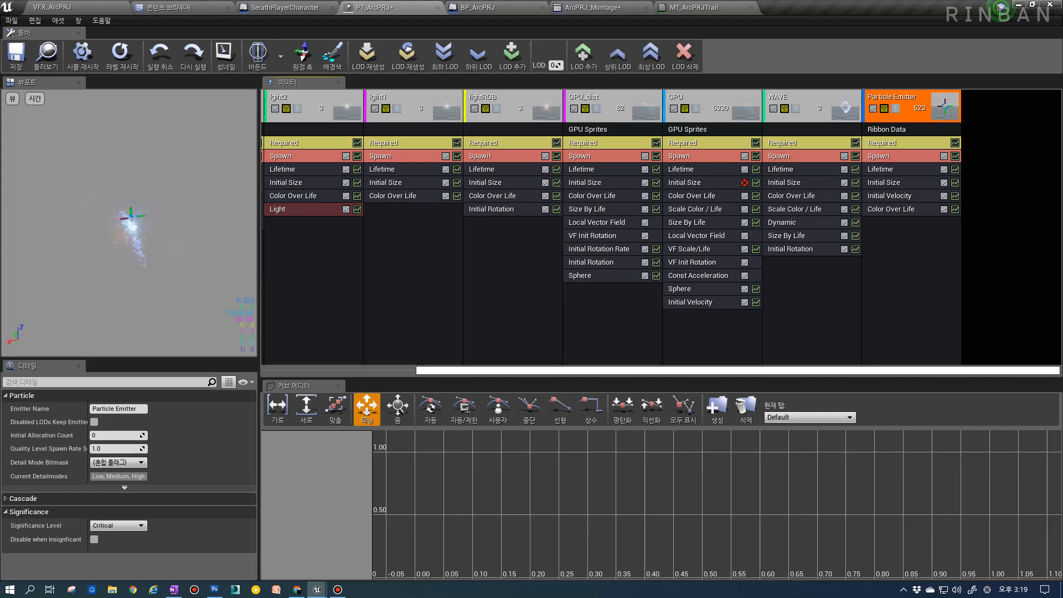
Set the Ribbon Data's Tiling Distance to 300, Distance Tessellation Step Size to 5 and Tangent Tessellation Scalar to 1.
{"action": "left_click", "coordinate": [916, 130]}
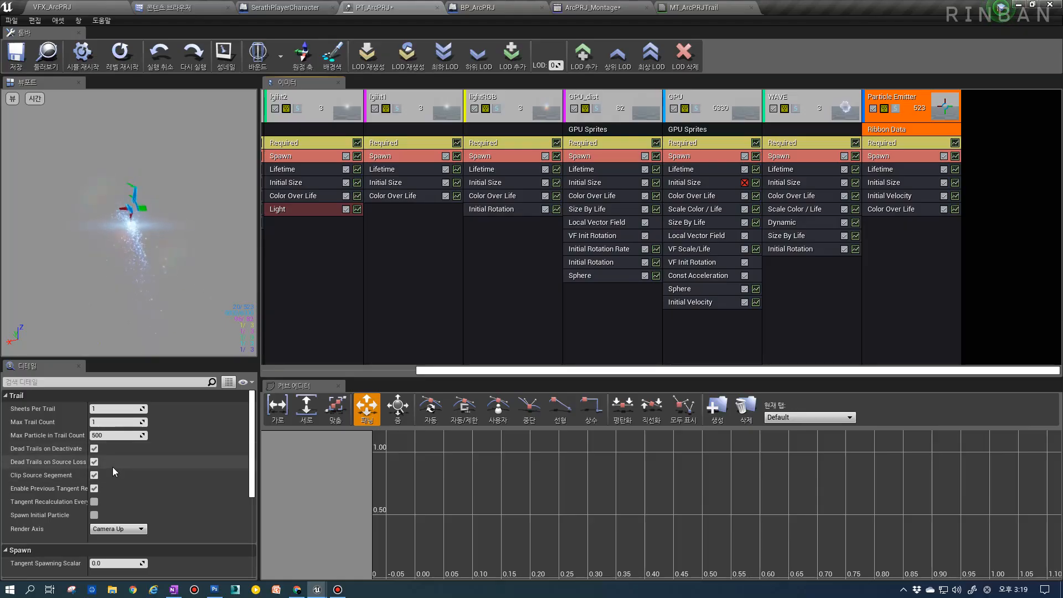
{"action": "scroll", "coordinate": [115, 465], "scroll_direction": "down", "scroll_amount": 6}
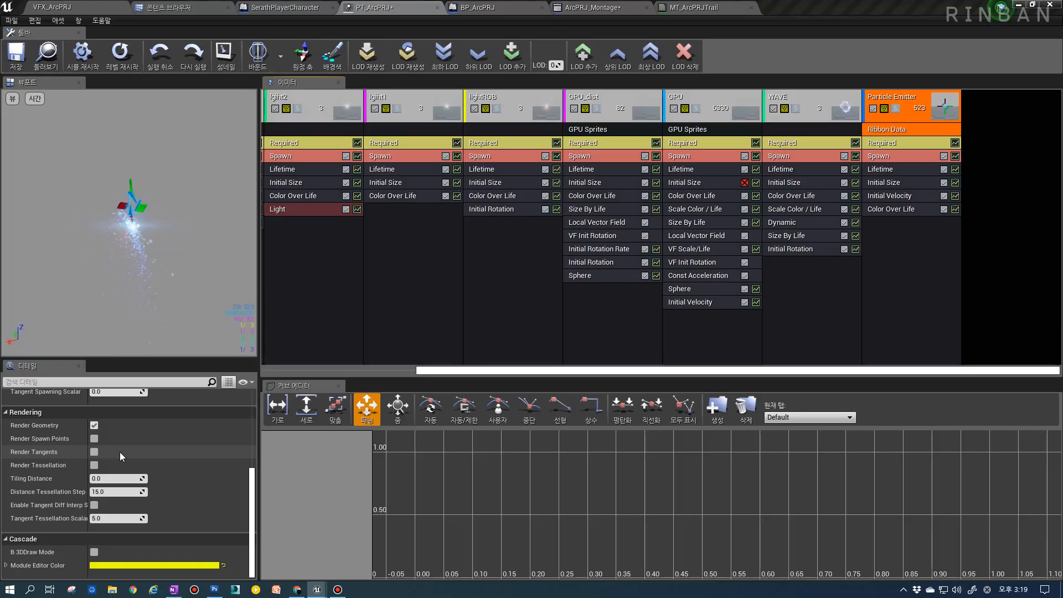
{"action": "left_click", "coordinate": [105, 477]}
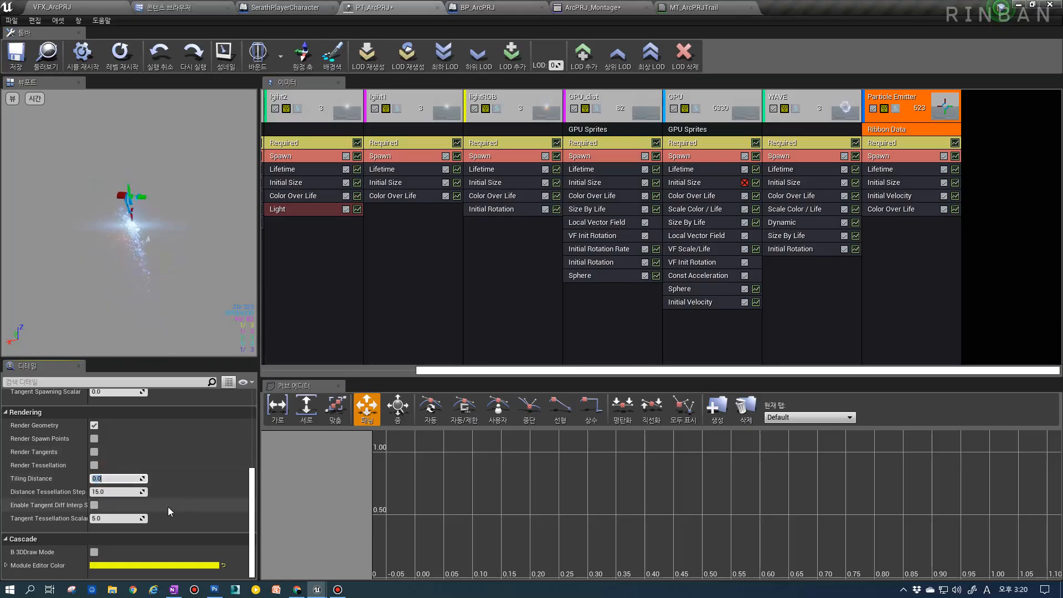
{"action": "type", "text": "300"}
{"action": "left_click", "coordinate": [116, 491]}
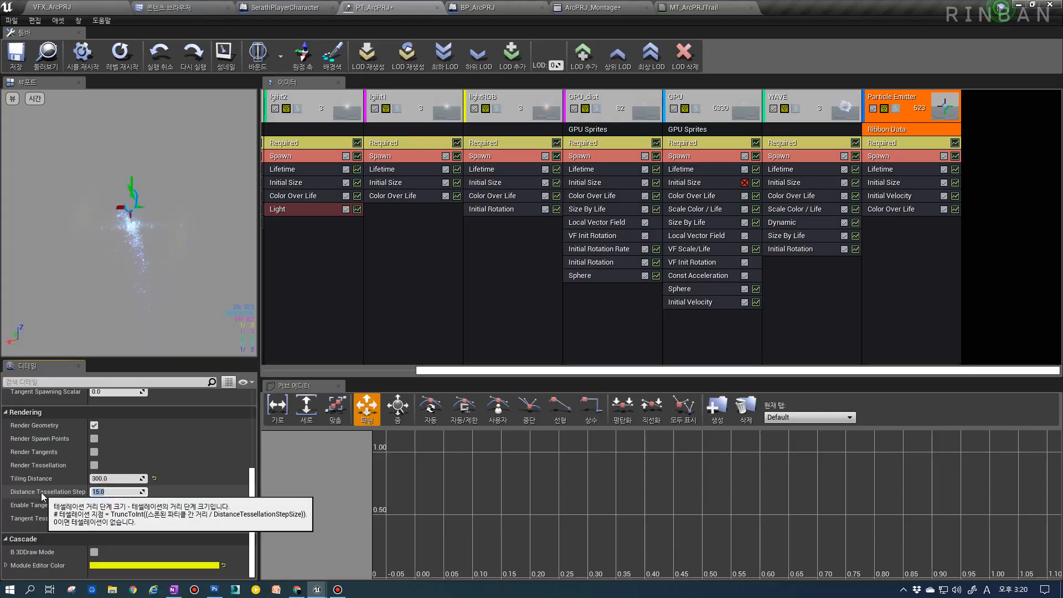
{"action": "type", "text": "5"}
{"action": "key", "text": "Return"}
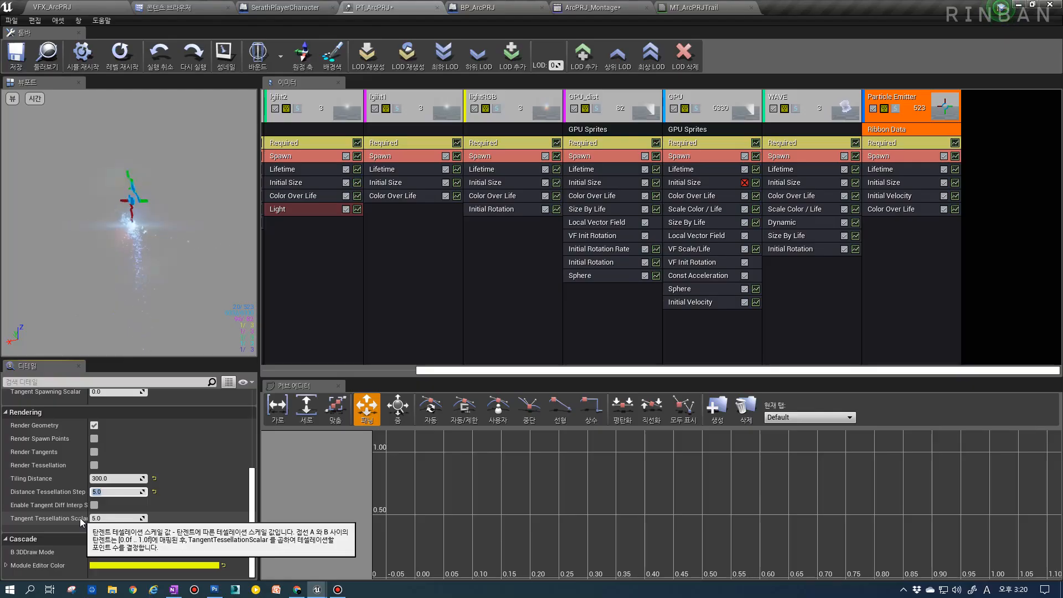
{"action": "left_click_drag", "start_coordinate": [88, 518], "coordinate": [95, 517]}
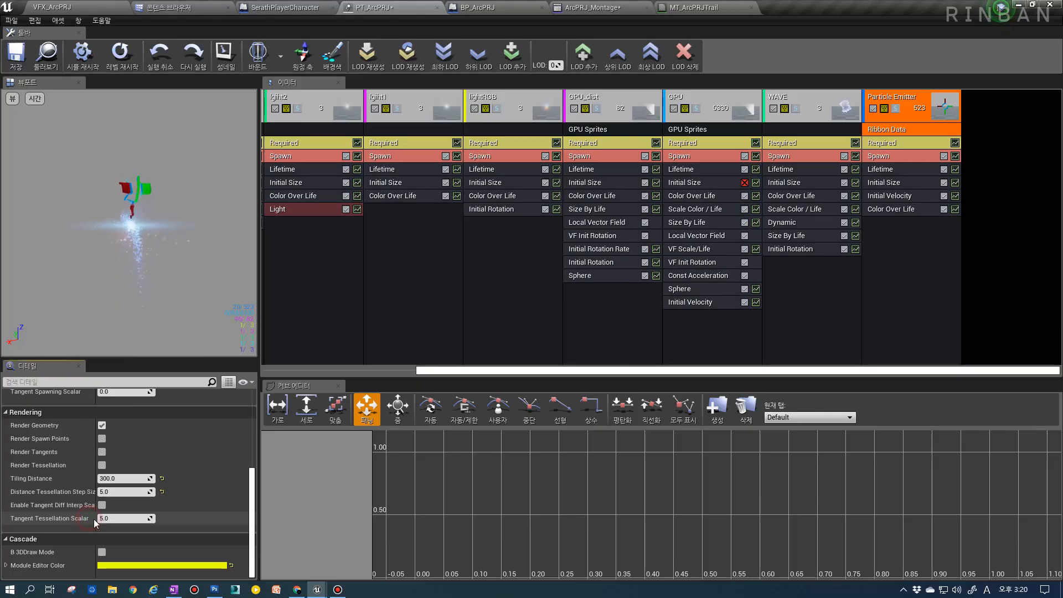
{"action": "left_click", "coordinate": [116, 519]}
{"action": "type", "text": "1"}
{"action": "key", "text": "Return"}
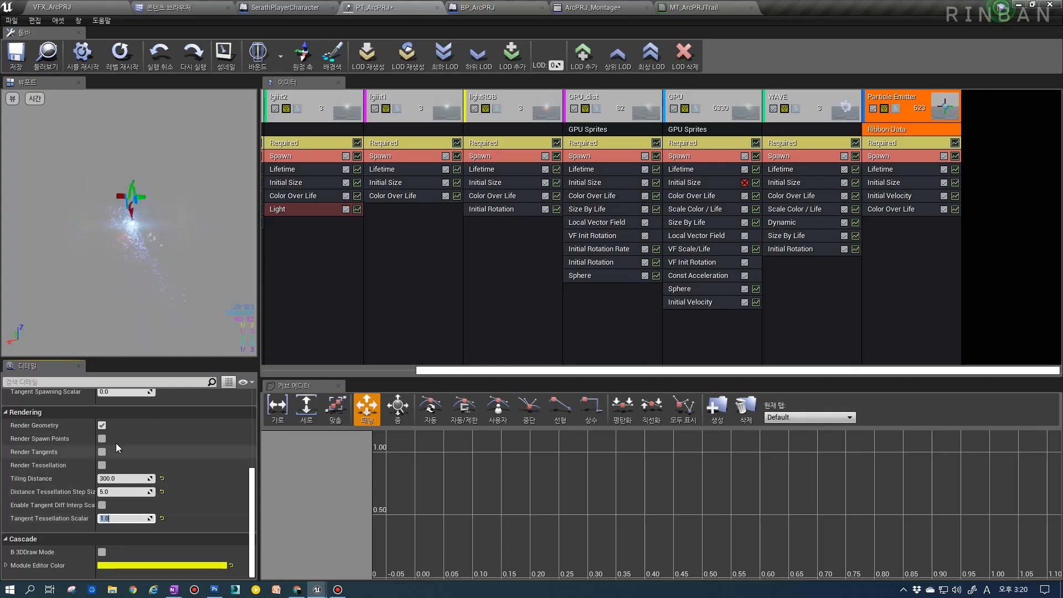
Disable the ribbon's Dead Trails on Deactivate, Dead Trails on Source Loss, Clip Source Segment and Enable Previous Tangent Recalculation options.
{"action": "scroll", "coordinate": [159, 449], "scroll_direction": "up", "scroll_amount": 3}
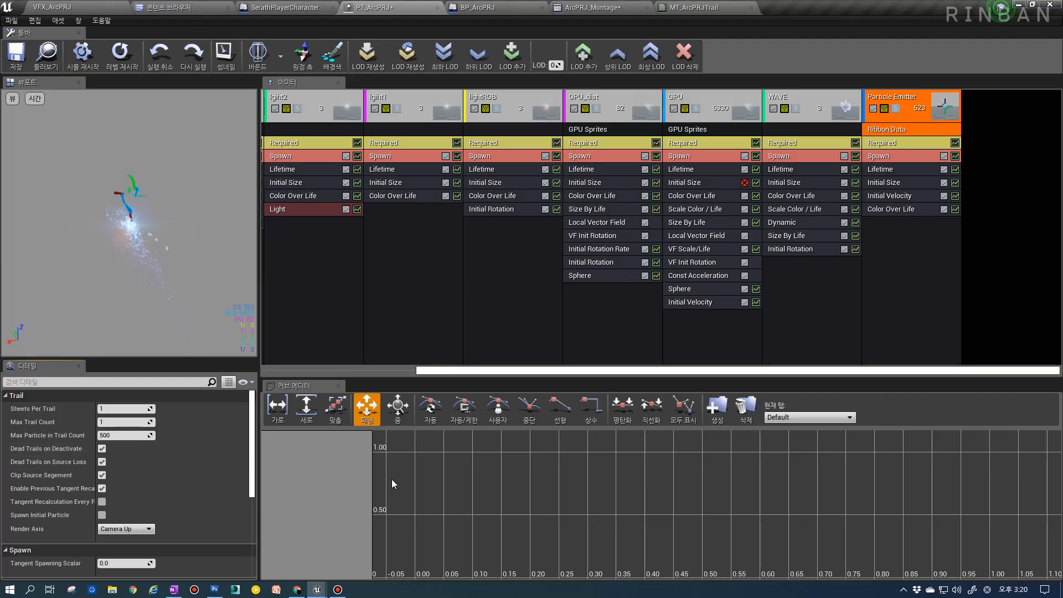
{"action": "left_click", "coordinate": [102, 462]}
{"action": "left_click", "coordinate": [101, 449]}
{"action": "left_click", "coordinate": [102, 476]}
{"action": "left_click", "coordinate": [102, 489]}
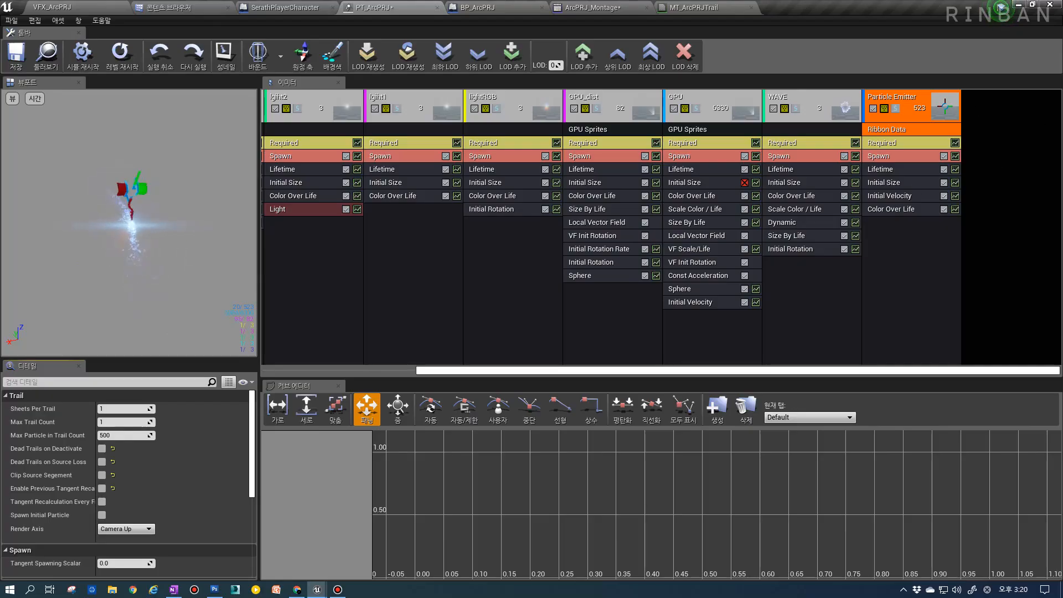
Assign MT_ArcPRJTrail as the ribbon emitter's material in its Required module.
{"action": "left_click", "coordinate": [897, 143]}
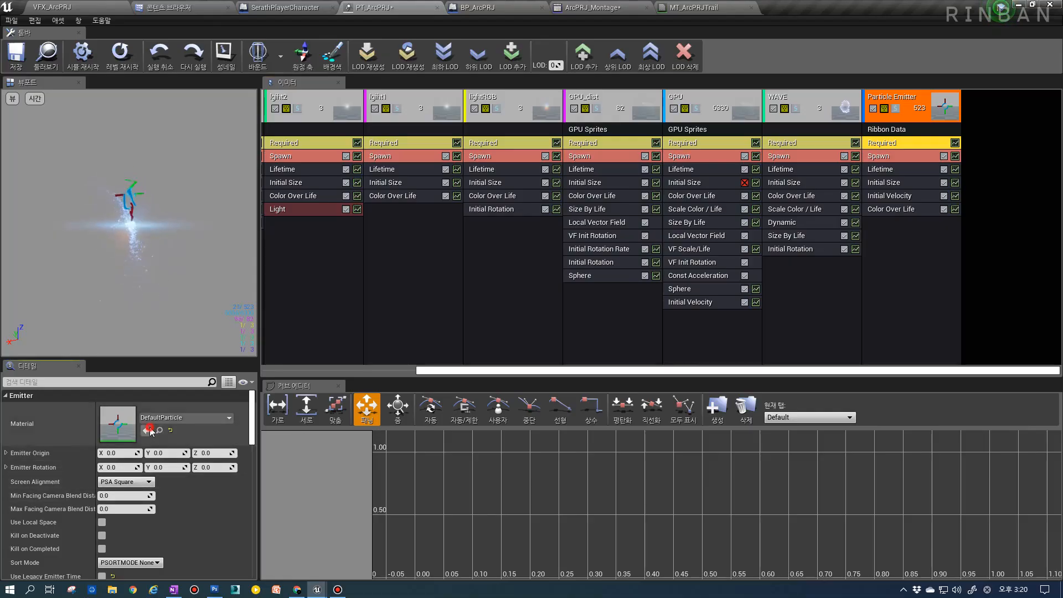
{"action": "left_click", "coordinate": [615, 7]}
{"action": "left_click", "coordinate": [694, 8]}
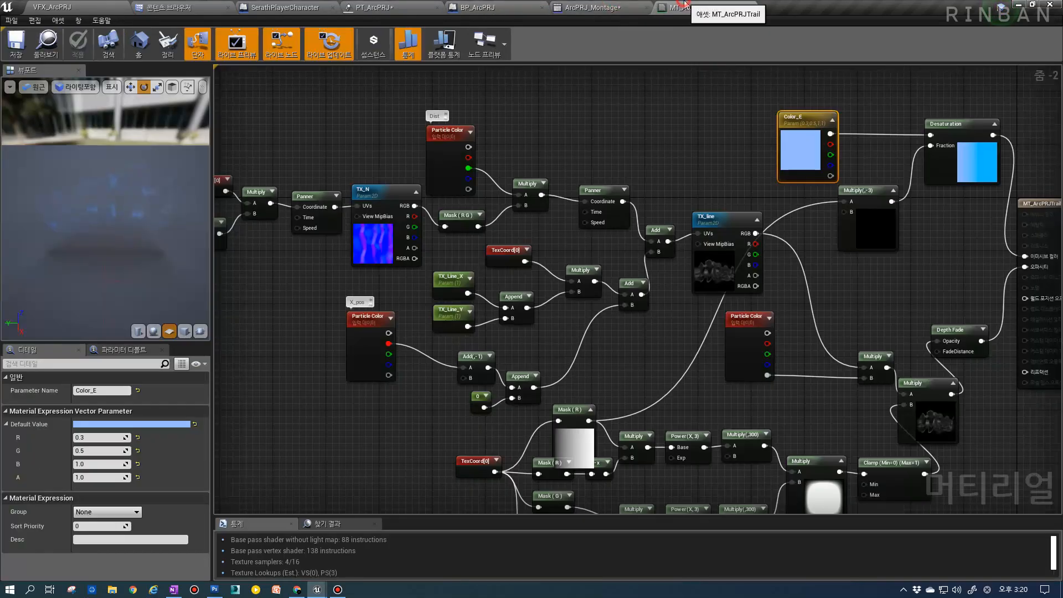
{"action": "left_click", "coordinate": [166, 7]}
{"action": "left_click", "coordinate": [468, 7]}
{"action": "left_click", "coordinate": [371, 8]}
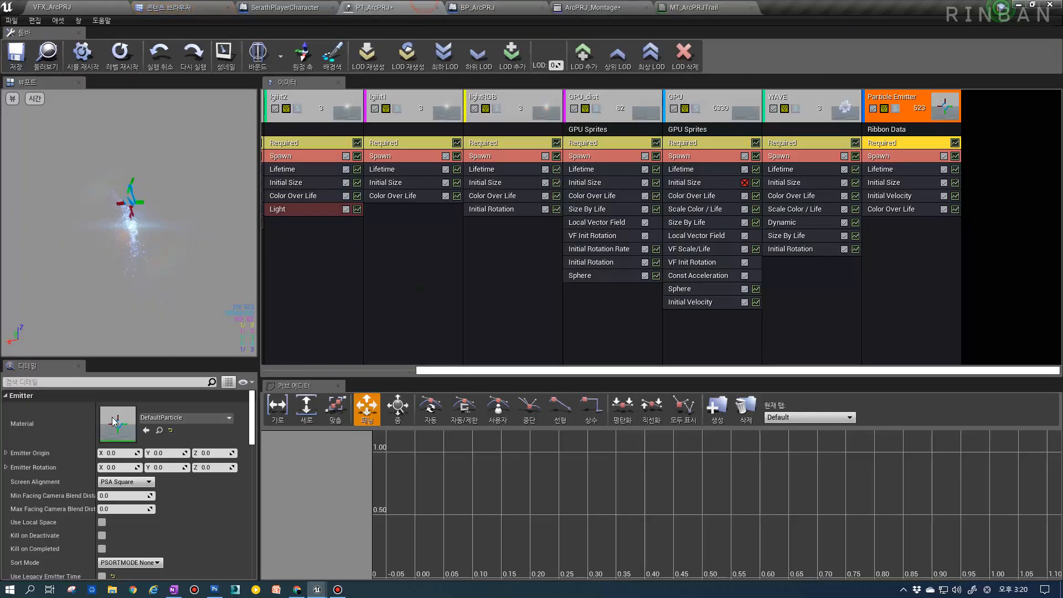
{"action": "left_click", "coordinate": [147, 431]}
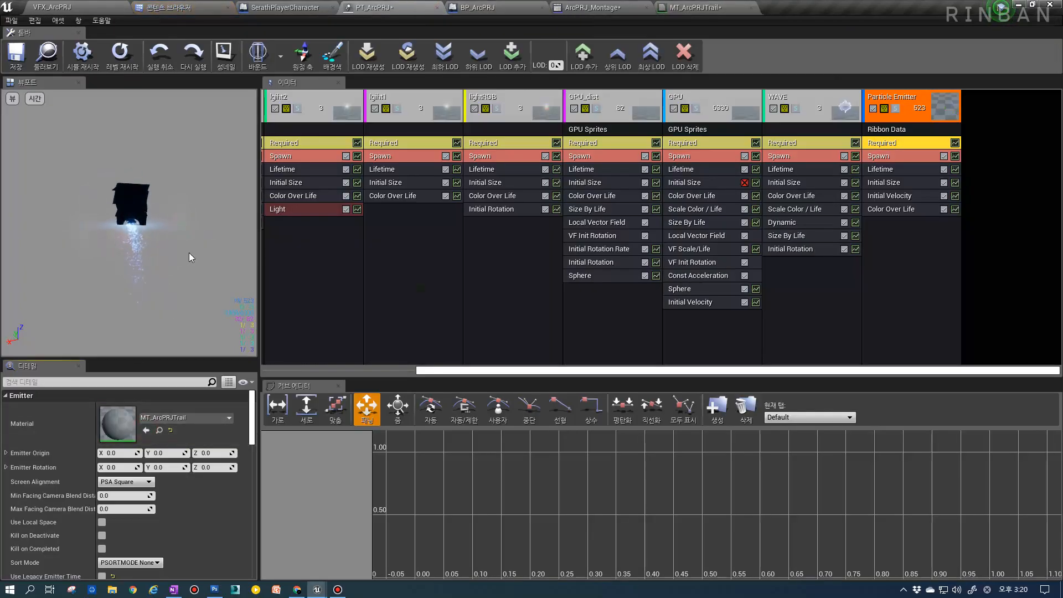
Enable Use Local Space, Kill on Completed and Use Legacy Emitter Time in the ribbon emitter's Required module.
{"action": "left_click", "coordinate": [904, 149]}
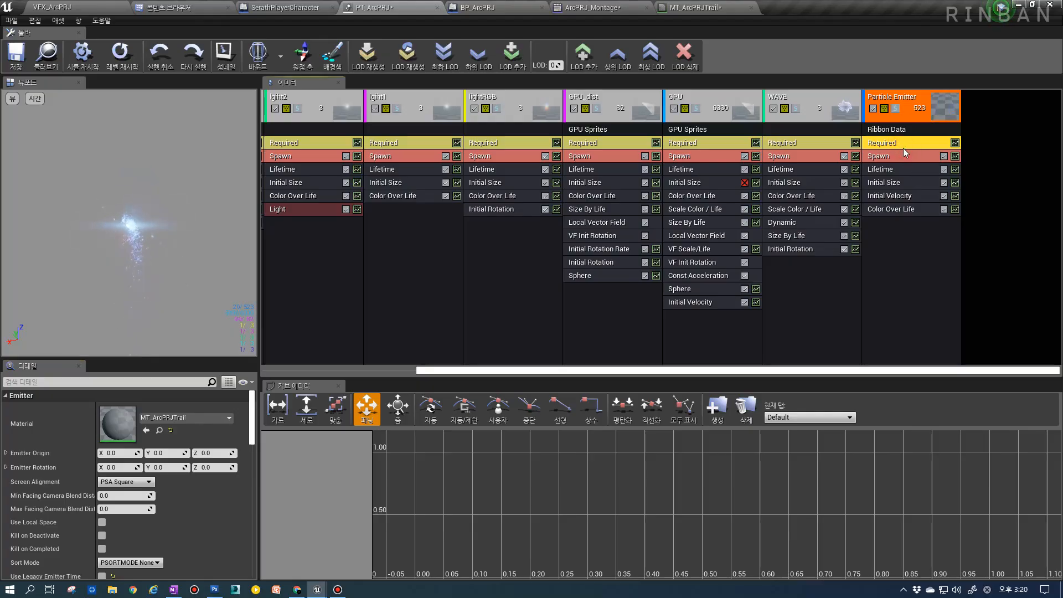
{"action": "left_click", "coordinate": [899, 159]}
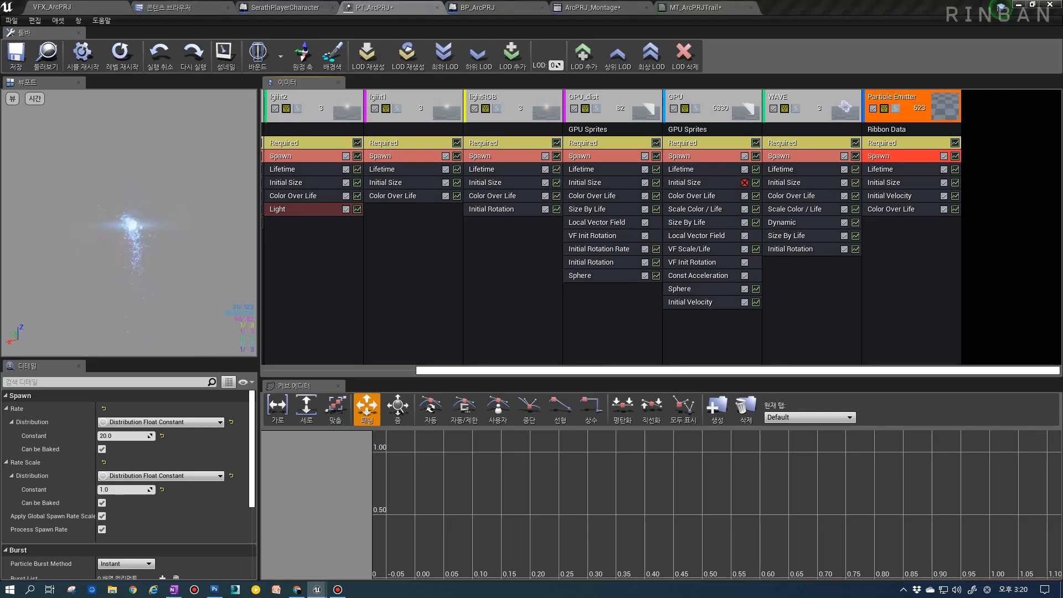
{"action": "left_click", "coordinate": [895, 144]}
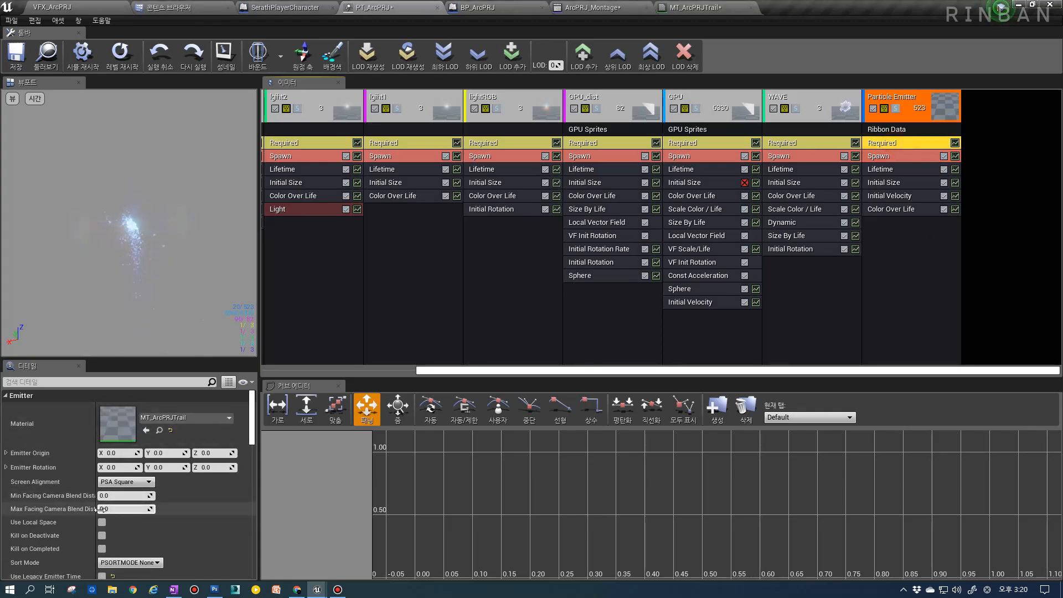
{"action": "scroll", "coordinate": [100, 488], "scroll_direction": "down", "scroll_amount": 5}
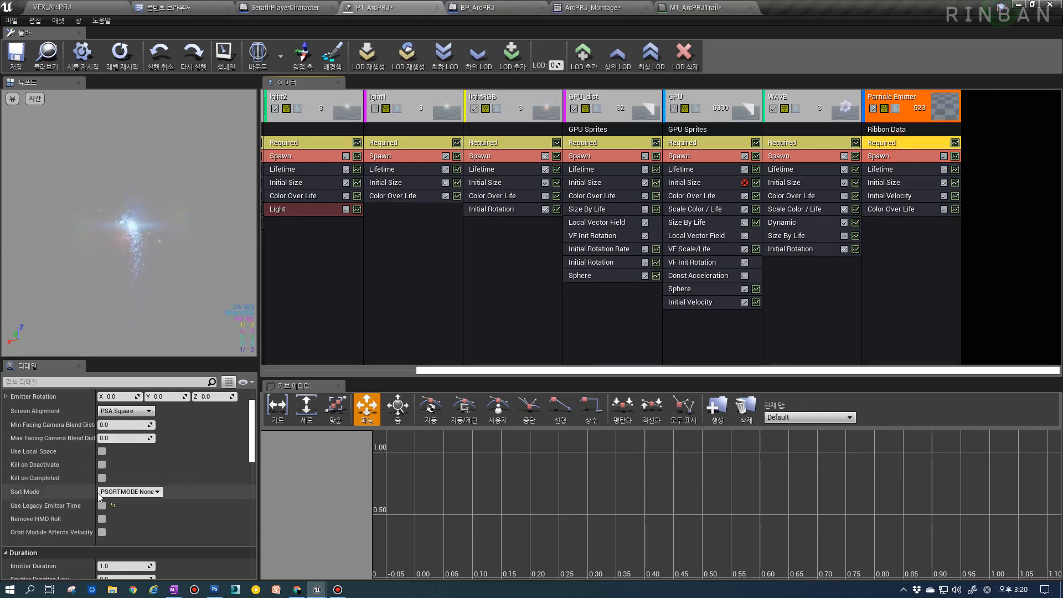
{"action": "left_click", "coordinate": [102, 452]}
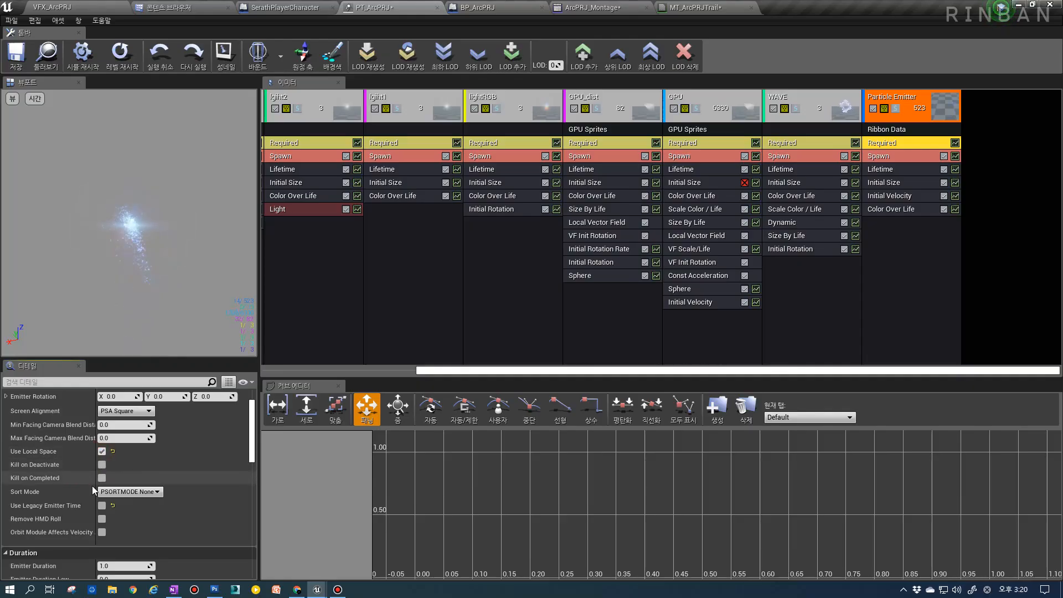
{"action": "left_click", "coordinate": [102, 478]}
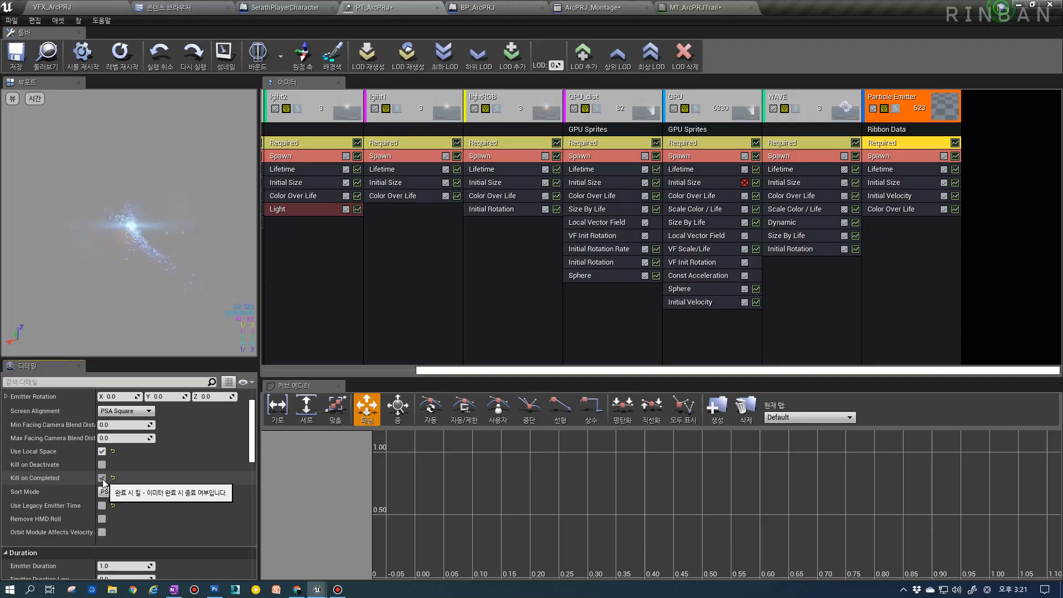
{"action": "scroll", "coordinate": [110, 507], "scroll_direction": "down", "scroll_amount": 3}
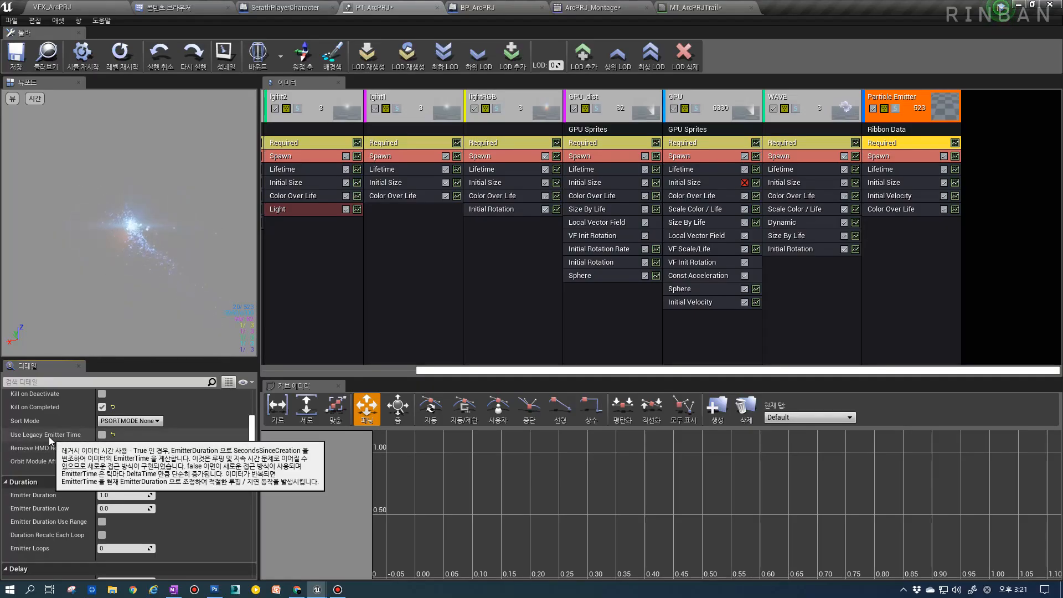
{"action": "left_click", "coordinate": [102, 435]}
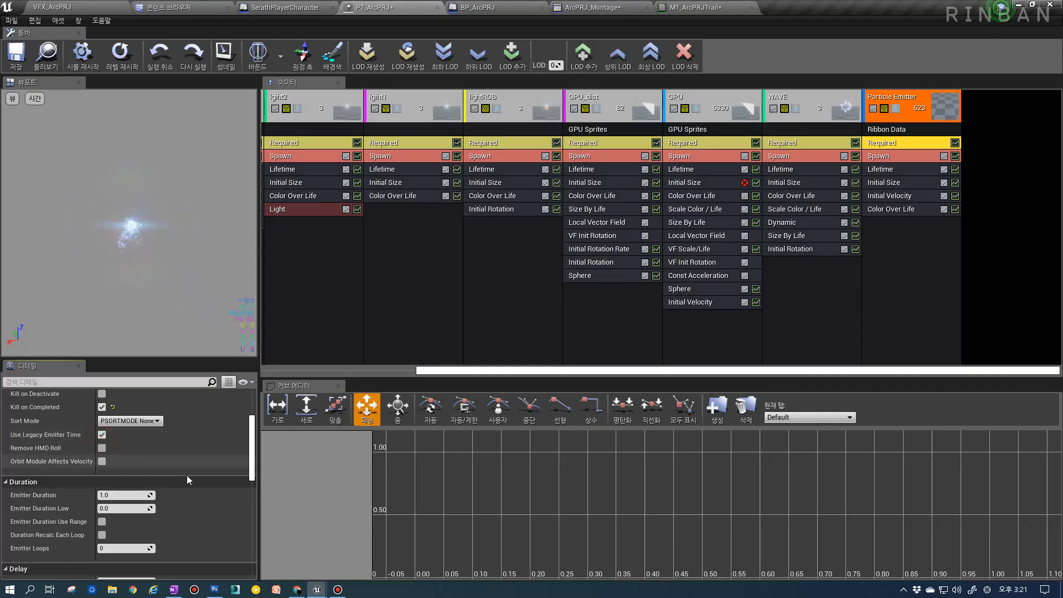
Set Emitter Loops to 1 in the ribbon emitter's Required module.
{"action": "scroll", "coordinate": [207, 493], "scroll_direction": "down", "scroll_amount": 4}
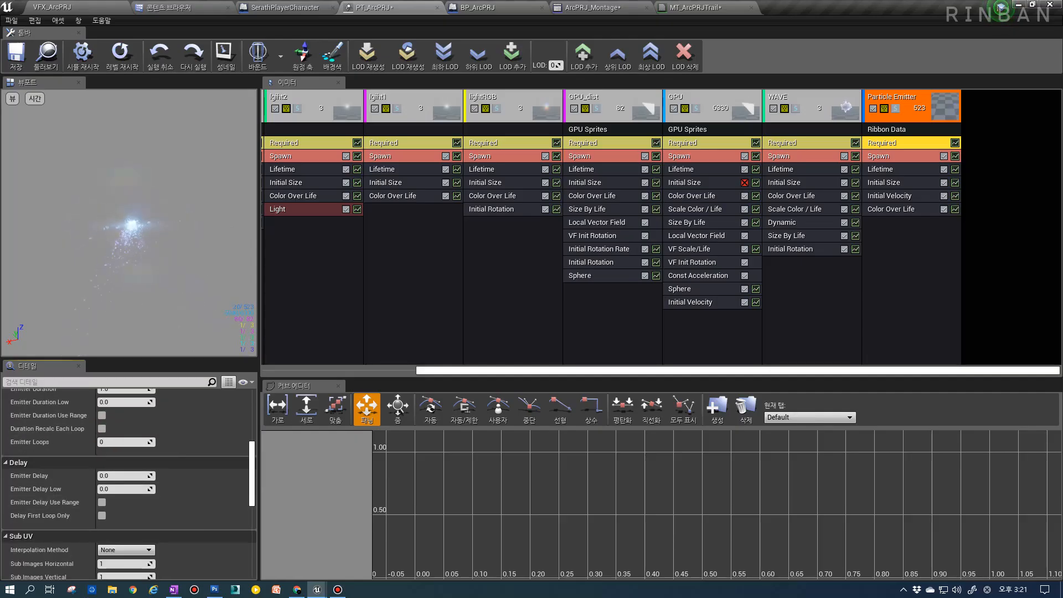
{"action": "left_click", "coordinate": [123, 442]}
{"action": "type", "text": "1"}
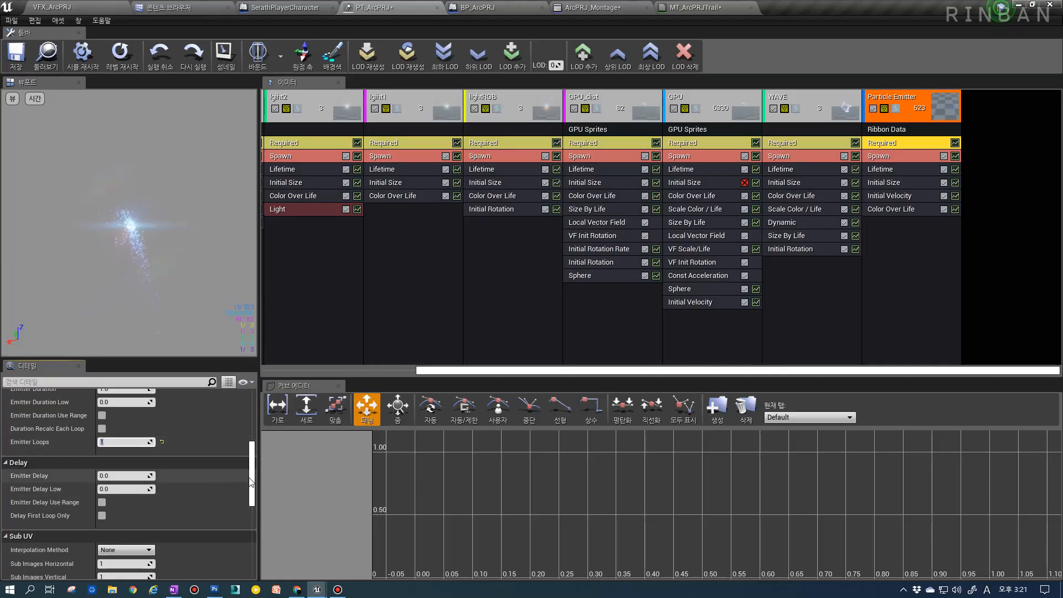
{"action": "scroll", "coordinate": [228, 536], "scroll_direction": "down", "scroll_amount": 7}
{"action": "scroll", "coordinate": [228, 536], "scroll_direction": "up", "scroll_amount": 8}
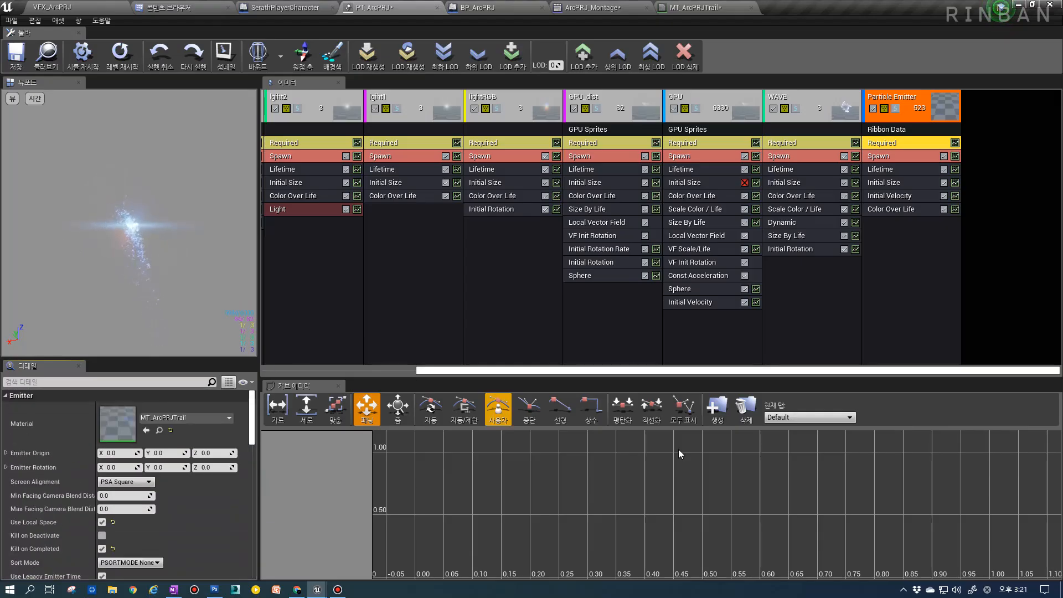
{"action": "scroll", "coordinate": [204, 511], "scroll_direction": "up", "scroll_amount": 2}
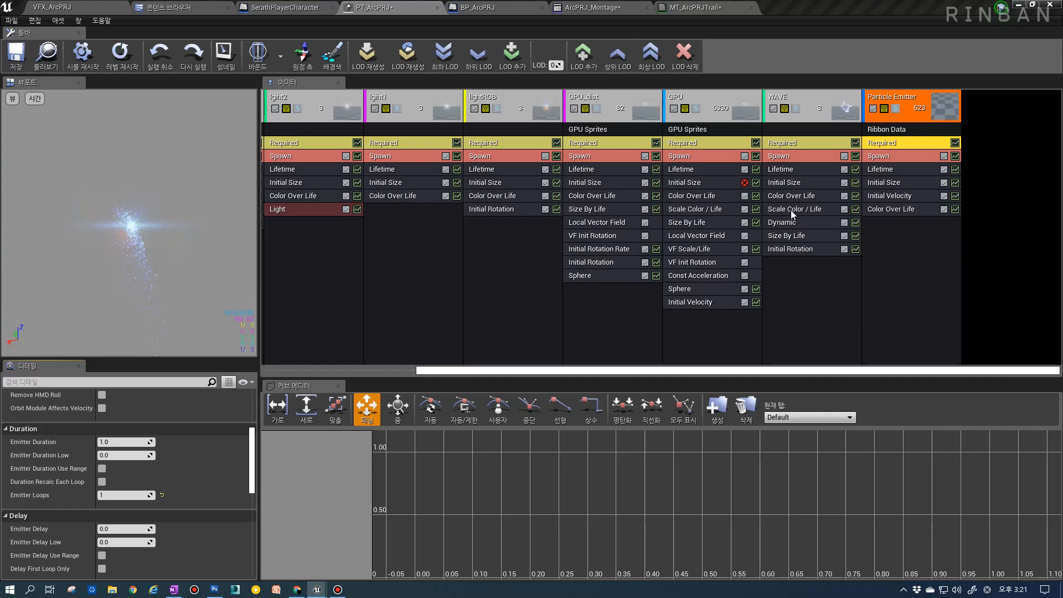
Set the Rate and Rate Scale constants to 0 in the ribbon emitter's Spawn module.
{"action": "left_click", "coordinate": [899, 167]}
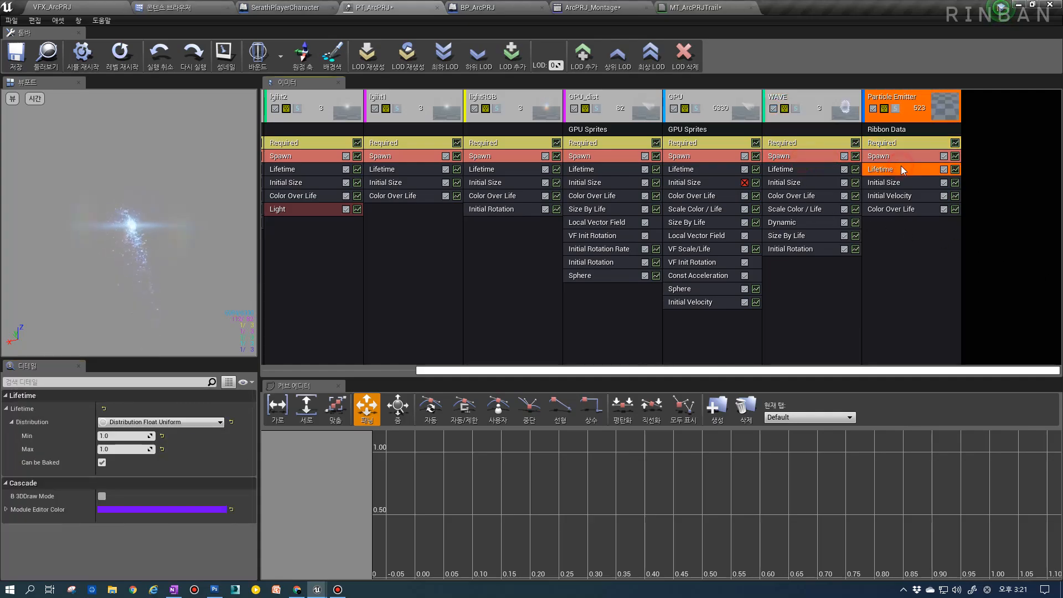
{"action": "left_click", "coordinate": [906, 160]}
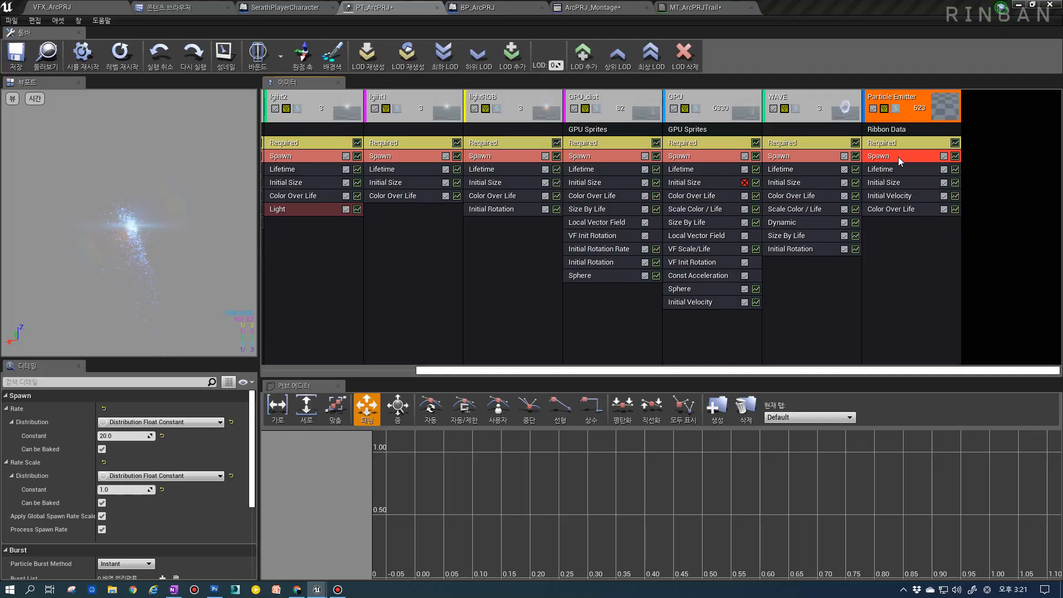
{"action": "left_click", "coordinate": [109, 436]}
{"action": "type", "text": "0"}
{"action": "key", "text": "Return"}
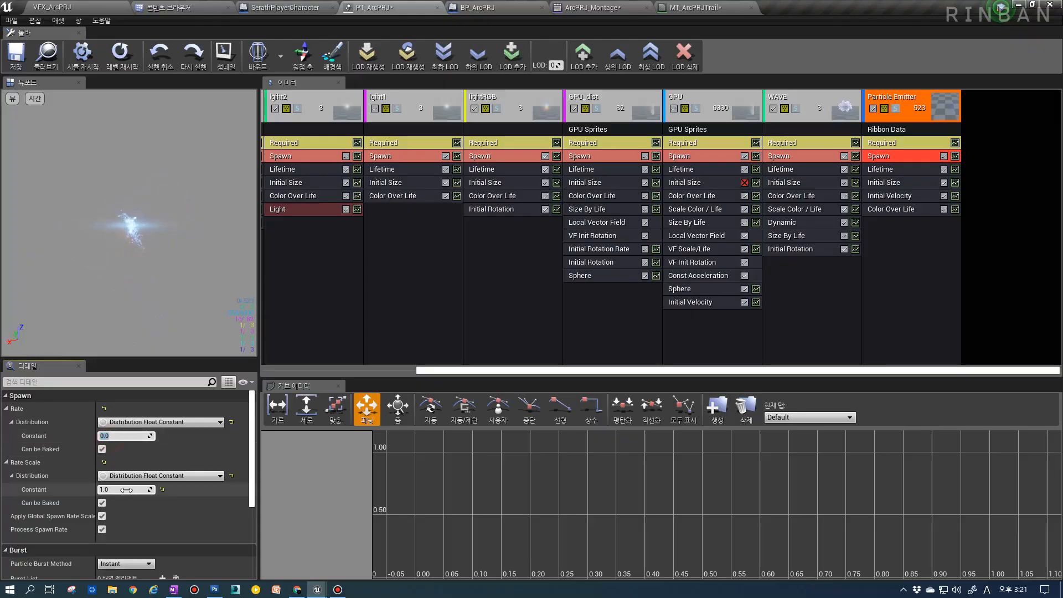
Add one Burst List element to the ribbon emitter's Spawn module and set its Count to 1.
{"action": "scroll", "coordinate": [133, 493], "scroll_direction": "down", "scroll_amount": 3}
{"action": "left_click", "coordinate": [162, 491]}
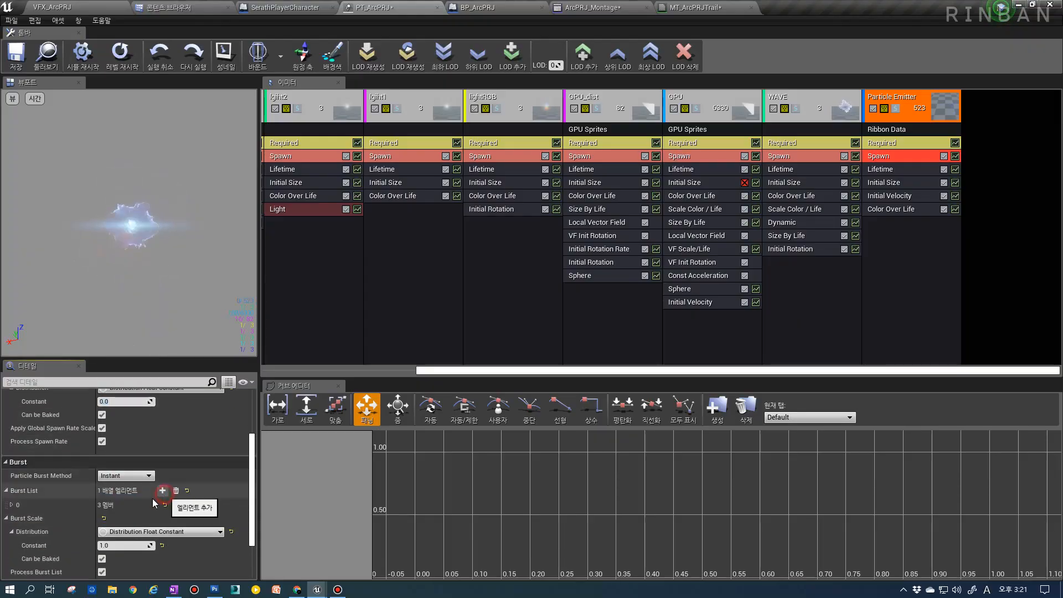
{"action": "left_click", "coordinate": [11, 506]}
{"action": "left_click", "coordinate": [123, 519]}
{"action": "type", "text": "1"}
{"action": "key", "text": "Return"}
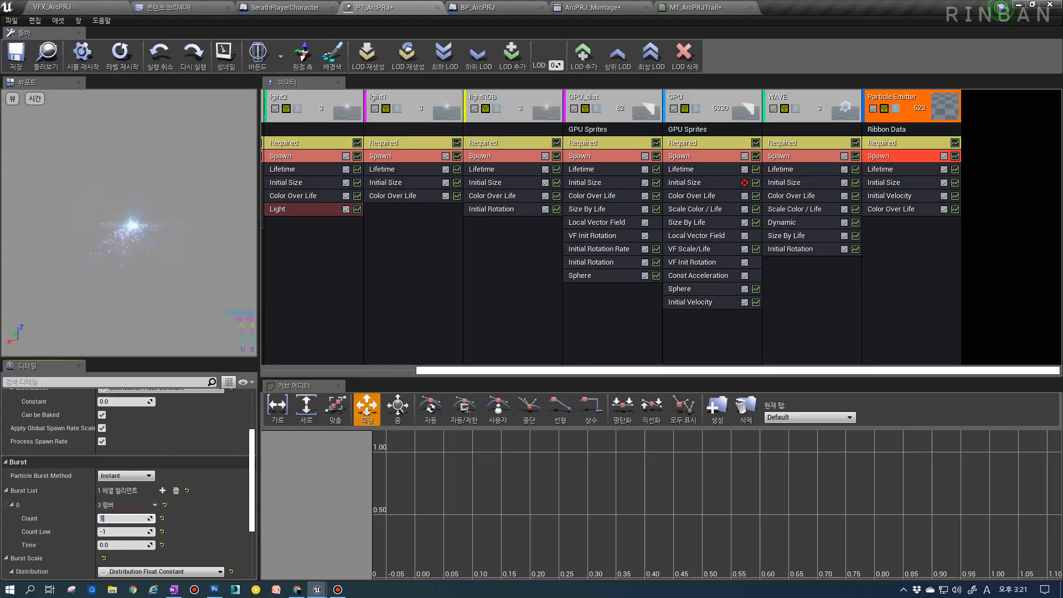
Change the ribbon emitter's Lifetime to a Distribution Float Constant of 0.5.
{"action": "left_click", "coordinate": [914, 168]}
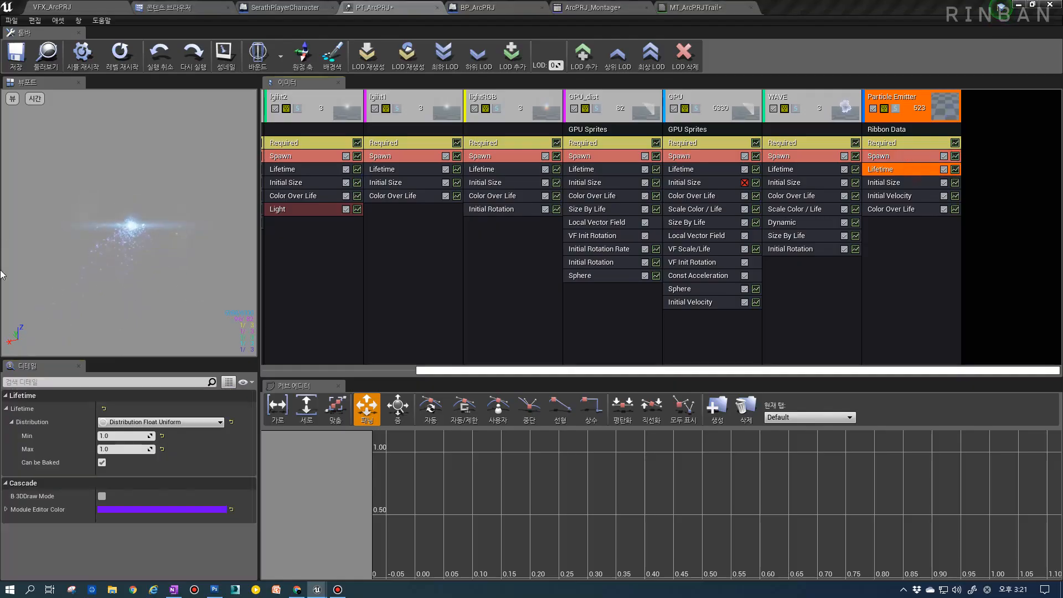
{"action": "left_click", "coordinate": [123, 443]}
{"action": "left_click", "coordinate": [124, 436]}
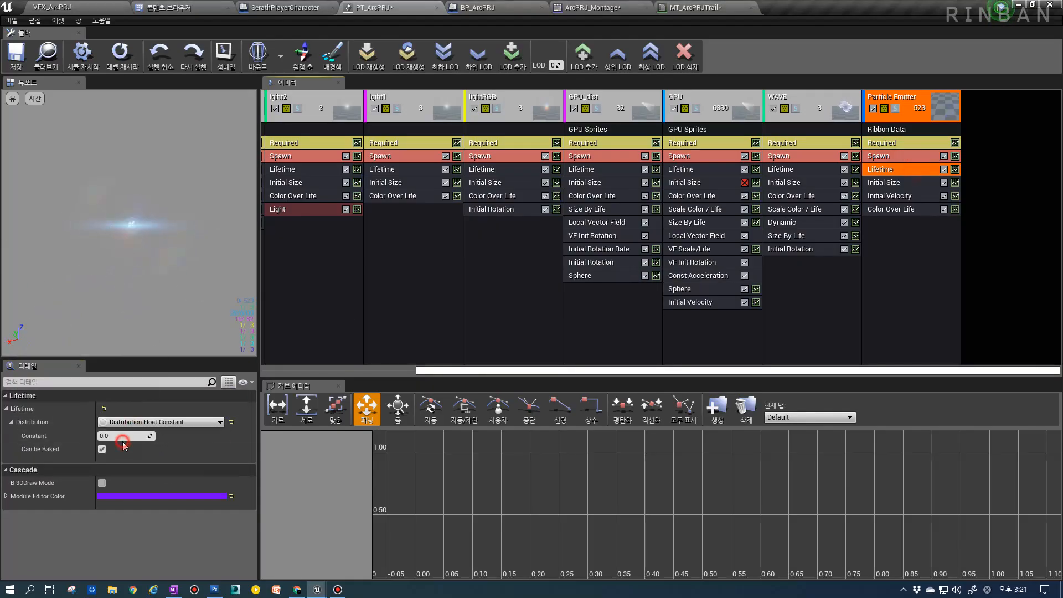
{"action": "type", "text": "0.5"}
{"action": "key", "text": "Return"}
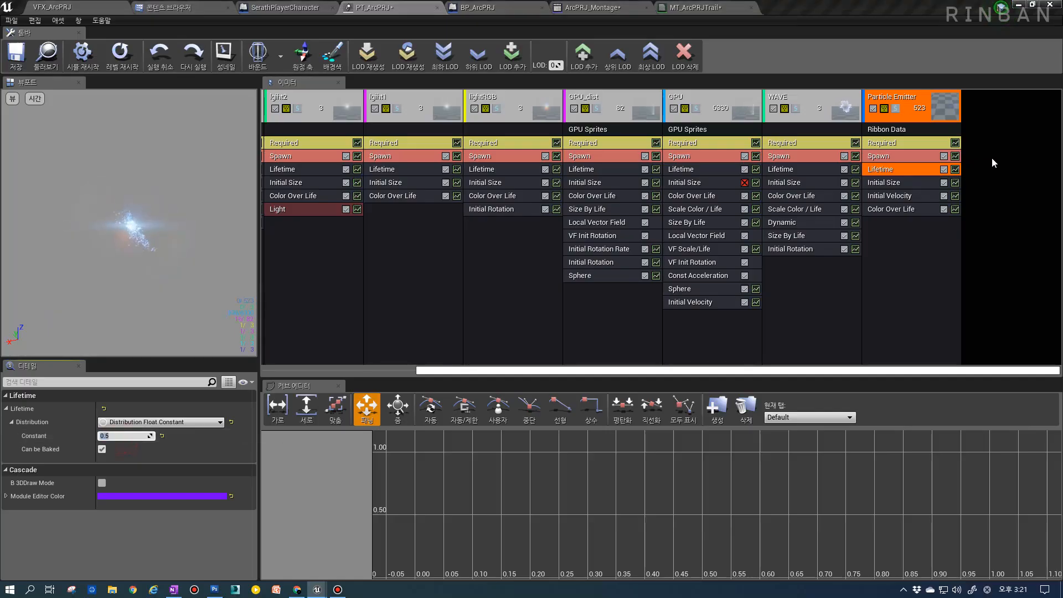
Change the ribbon emitter's Initial Size to a Distribution Vector Constant with X set to 40.
{"action": "left_click", "coordinate": [882, 181]}
{"action": "left_click", "coordinate": [145, 424]}
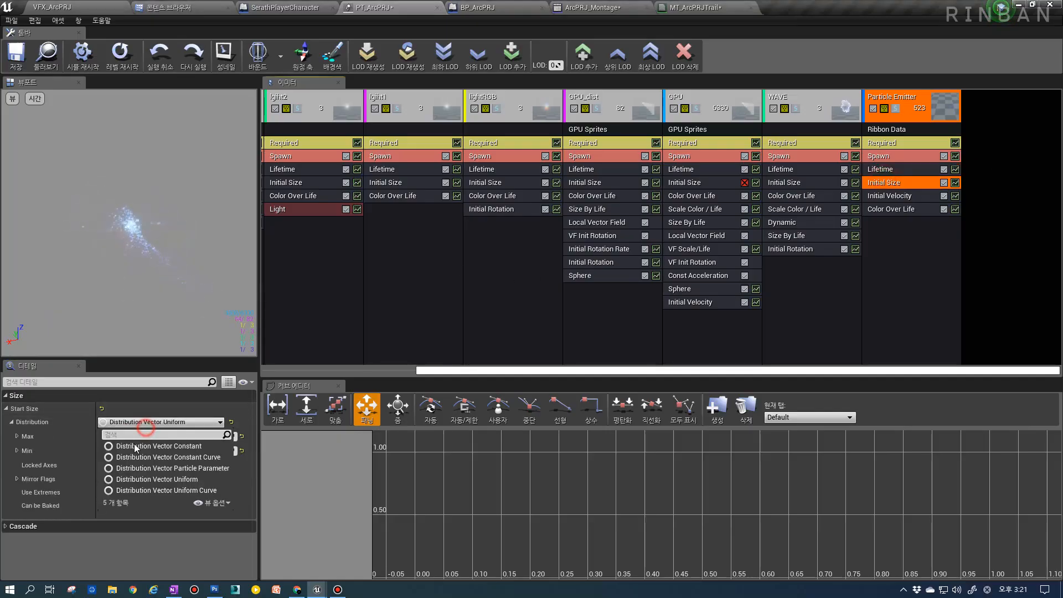
{"action": "left_click", "coordinate": [136, 445]}
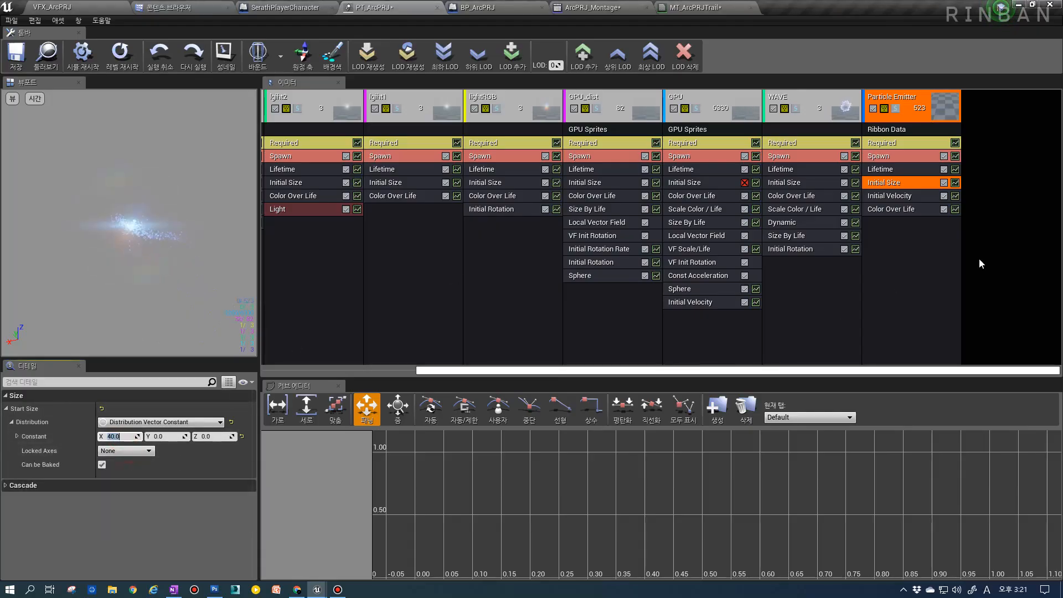
Set the X and Y values of both Max and Min to 0 in the ribbon emitter's Initial Velocity module.
{"action": "left_click", "coordinate": [890, 196]}
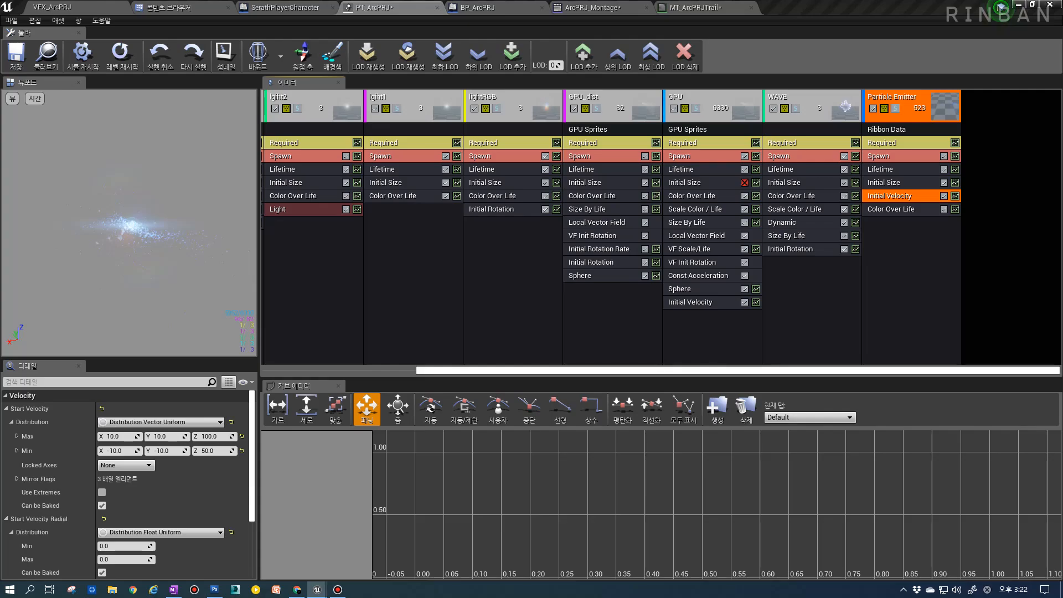
{"action": "left_click", "coordinate": [118, 437]}
{"action": "type", "text": "0"}
{"action": "left_click", "coordinate": [162, 437]}
{"action": "type", "text": "0"}
{"action": "left_click", "coordinate": [159, 451]}
{"action": "type", "text": "0"}
{"action": "left_click", "coordinate": [128, 451]}
{"action": "type", "text": "0"}
Set the ribbon emitter's start velocity Z to 10 for Max and -10 for Min.
{"action": "left_click", "coordinate": [220, 437]}
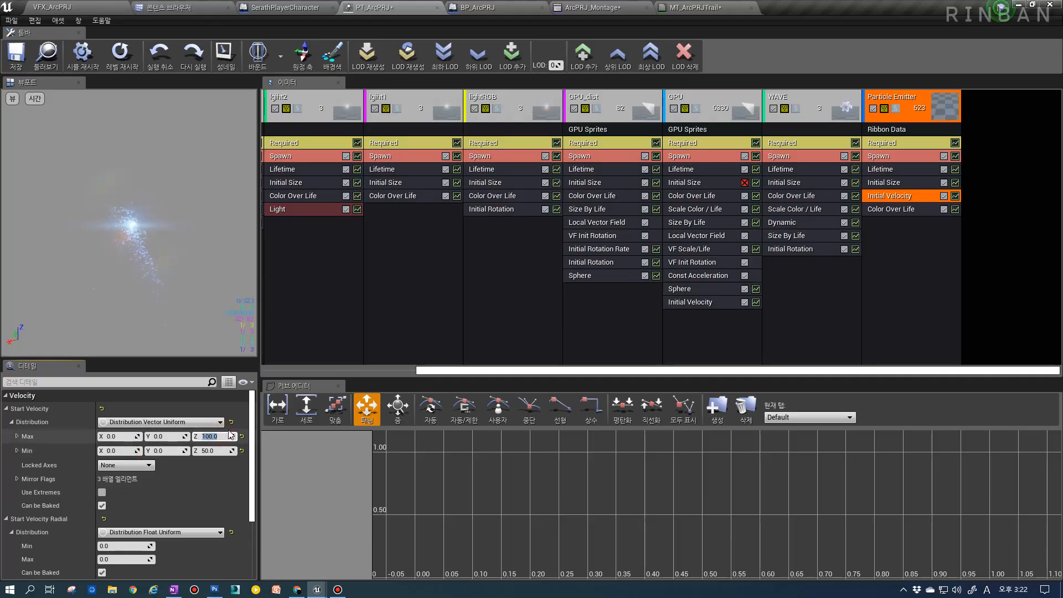
{"action": "type", "text": "10"}
{"action": "left_click", "coordinate": [223, 452]}
{"action": "type", "text": "-10"}
{"action": "key", "text": "Return"}
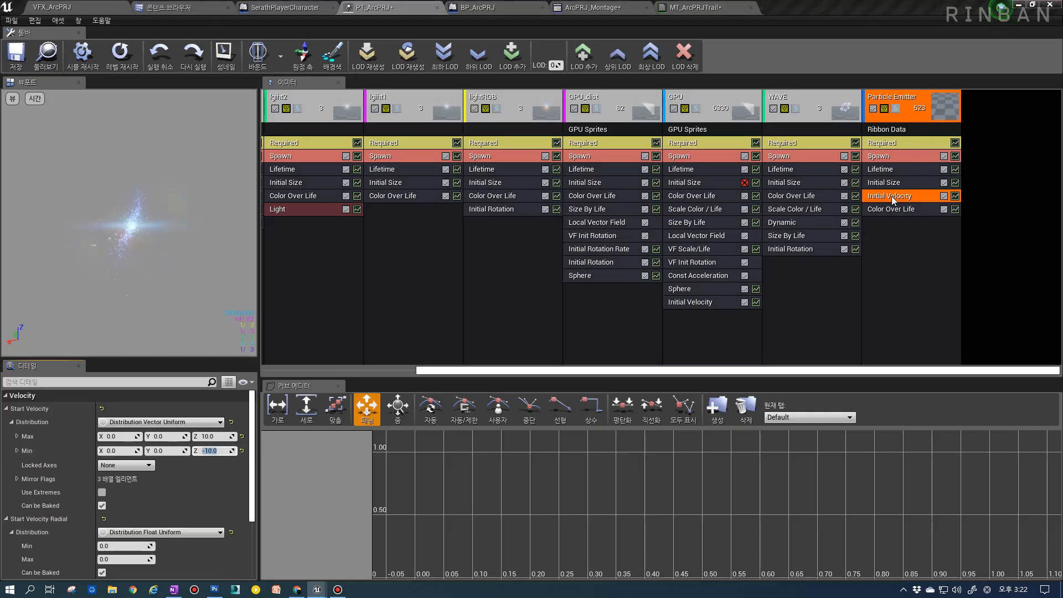
Open the Out Val of the first Color Over Life curve point in the ribbon emitter.
{"action": "left_click", "coordinate": [882, 211]}
{"action": "left_click", "coordinate": [119, 505]}
{"action": "scroll", "coordinate": [125, 502], "scroll_direction": "down", "scroll_amount": 3}
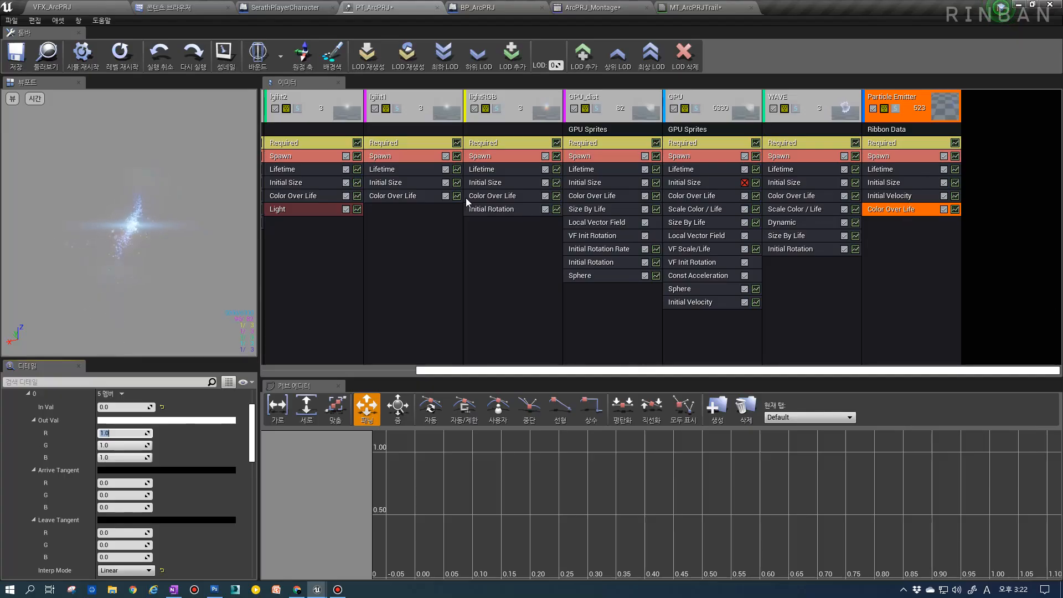
Solo the ribbon emitter and enable Motion in the particle preview viewport.
{"action": "left_click", "coordinate": [893, 109]}
{"action": "left_click", "coordinate": [12, 99]}
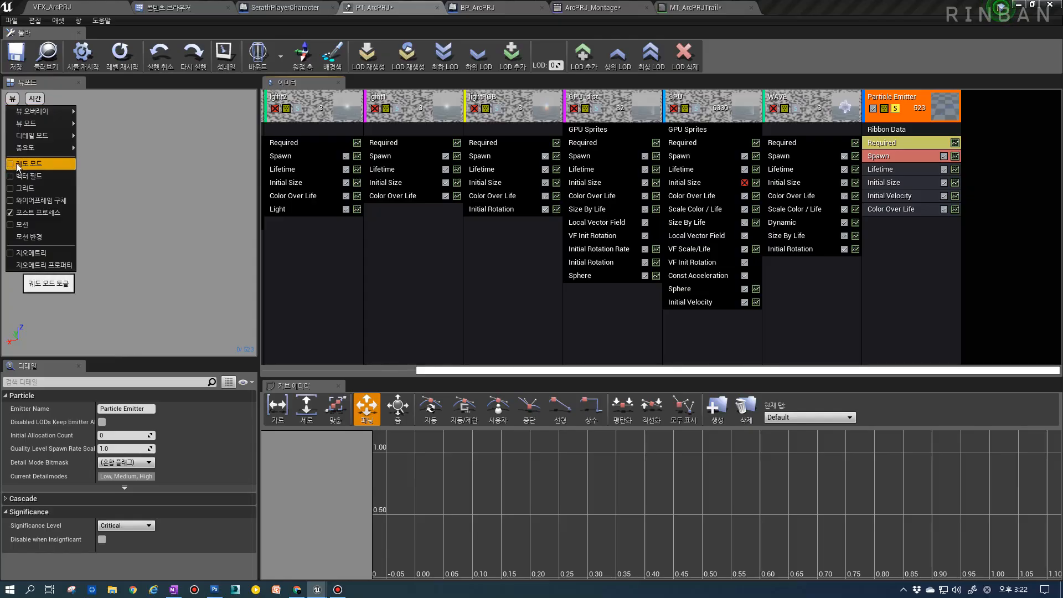
{"action": "left_click", "coordinate": [14, 225]}
{"action": "left_click", "coordinate": [63, 239]}
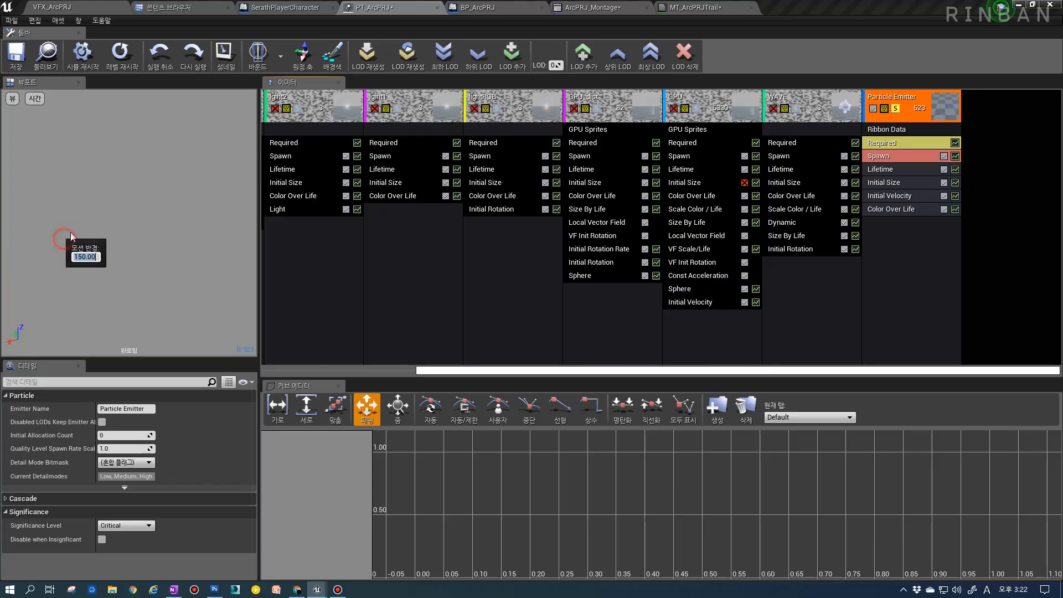
{"action": "left_click", "coordinate": [110, 216]}
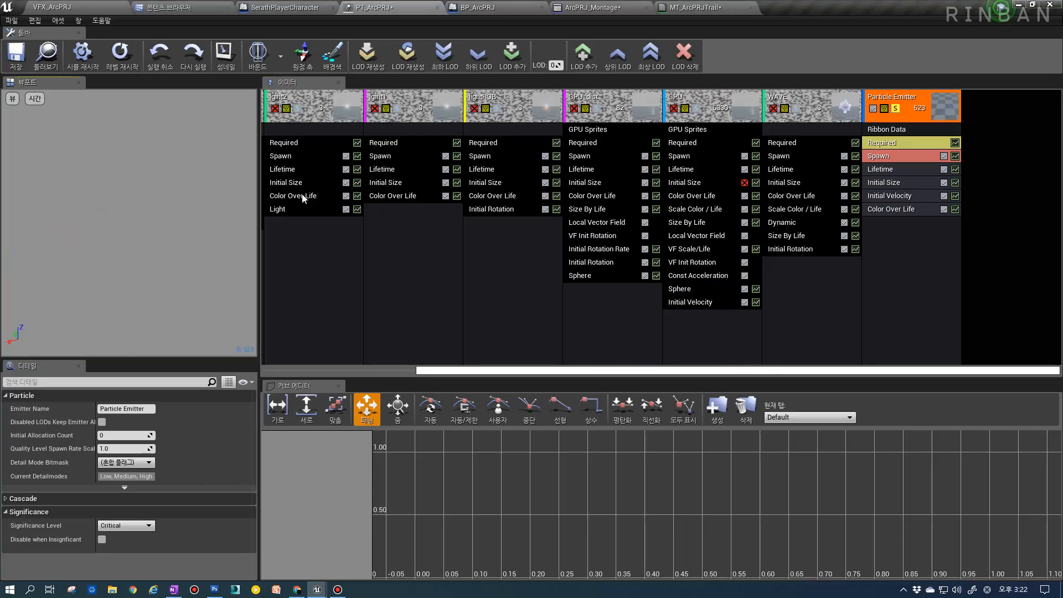
{"action": "left_click", "coordinate": [901, 144]}
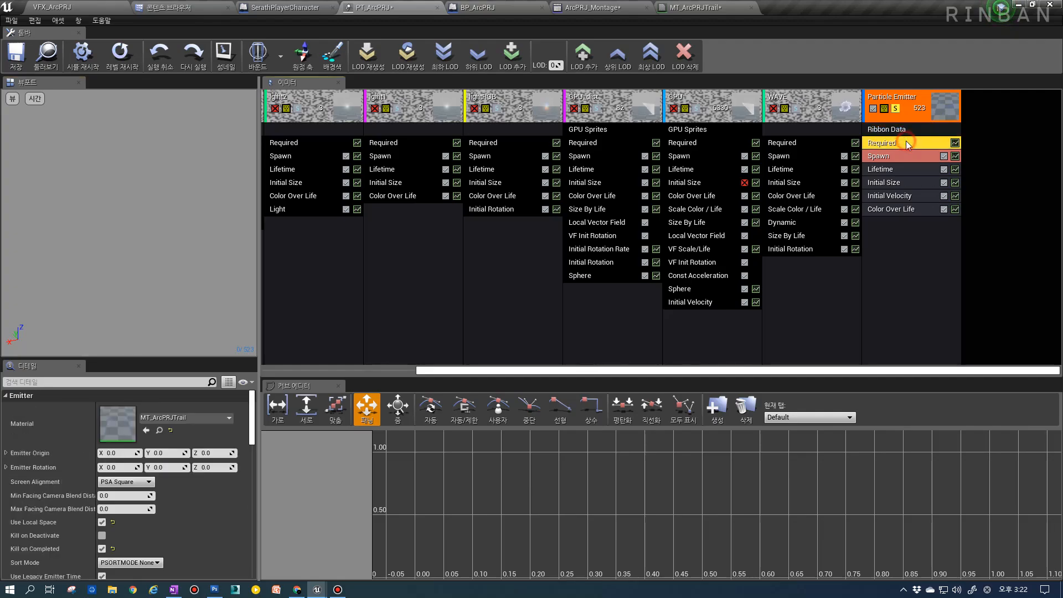
{"action": "left_click", "coordinate": [912, 170]}
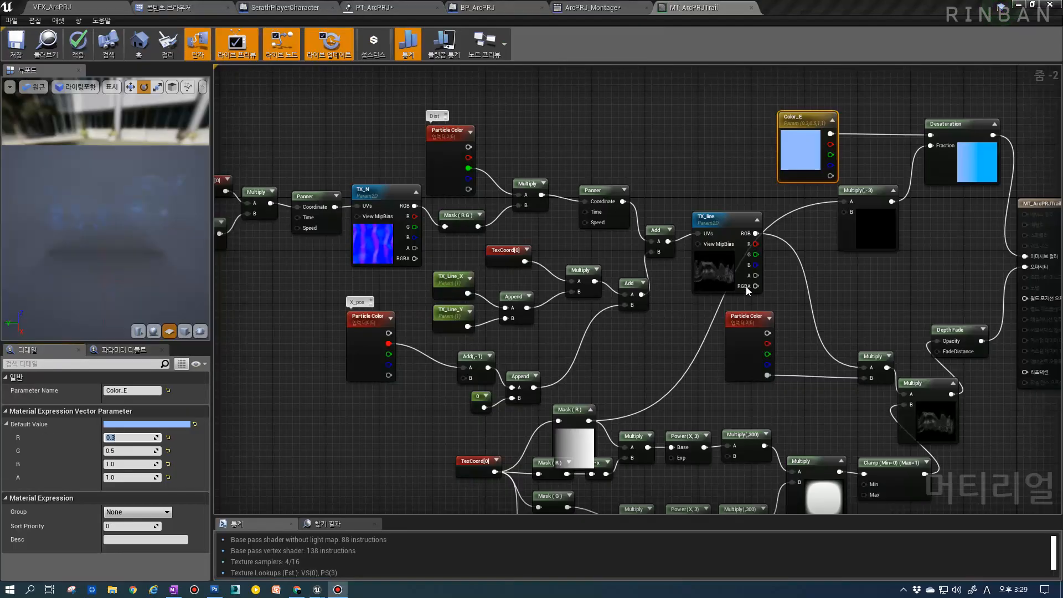
Enable Used with Beam Trails in the Usage settings of the MT_ArcPRJTrail material.
{"action": "left_click", "coordinate": [801, 271]}
{"action": "mouse_move", "coordinate": [801, 271]}
{"action": "right_mouse_down"}
{"action": "mouse_move", "coordinate": [781, 278]}
{"action": "mouse_move", "coordinate": [777, 268]}
{"action": "right_mouse_up"}
{"action": "left_click", "coordinate": [337, 388]}
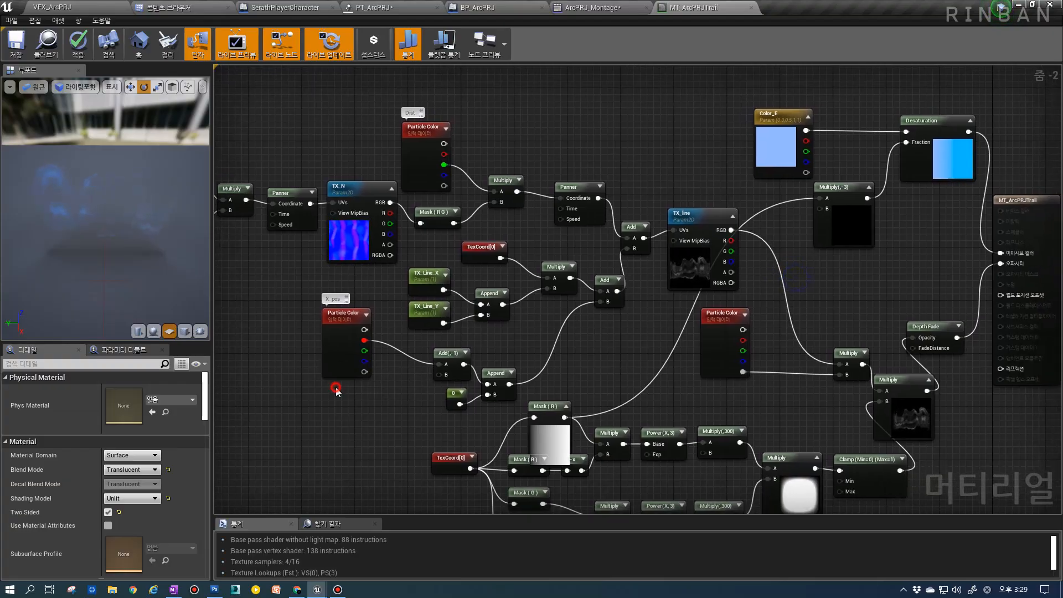
{"action": "left_click", "coordinate": [433, 8]}
{"action": "left_click", "coordinate": [701, 7]}
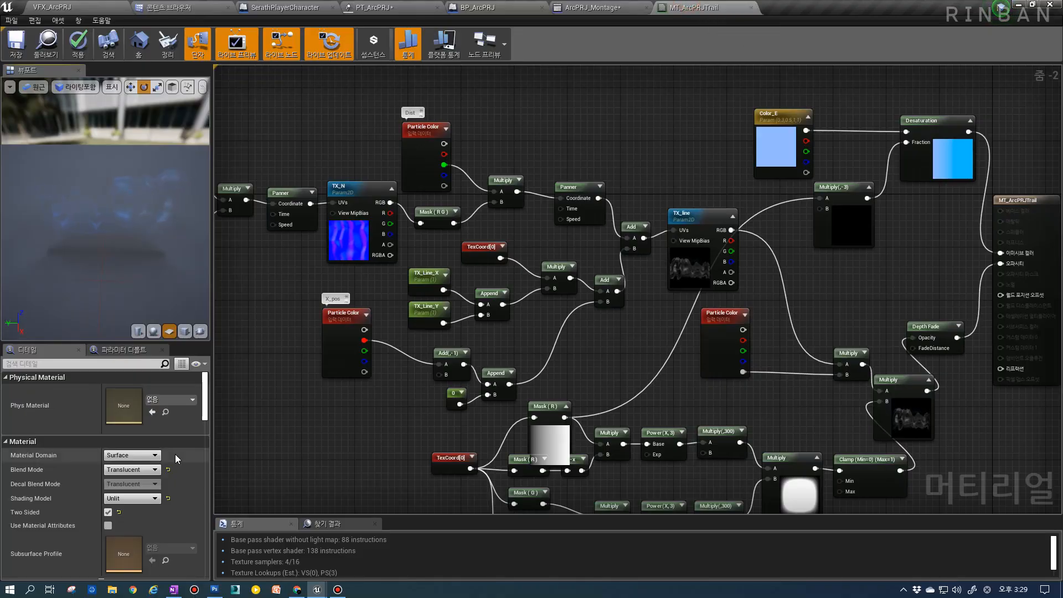
{"action": "scroll", "coordinate": [151, 444], "scroll_direction": "down", "scroll_amount": 10}
{"action": "left_click", "coordinate": [258, 432]}
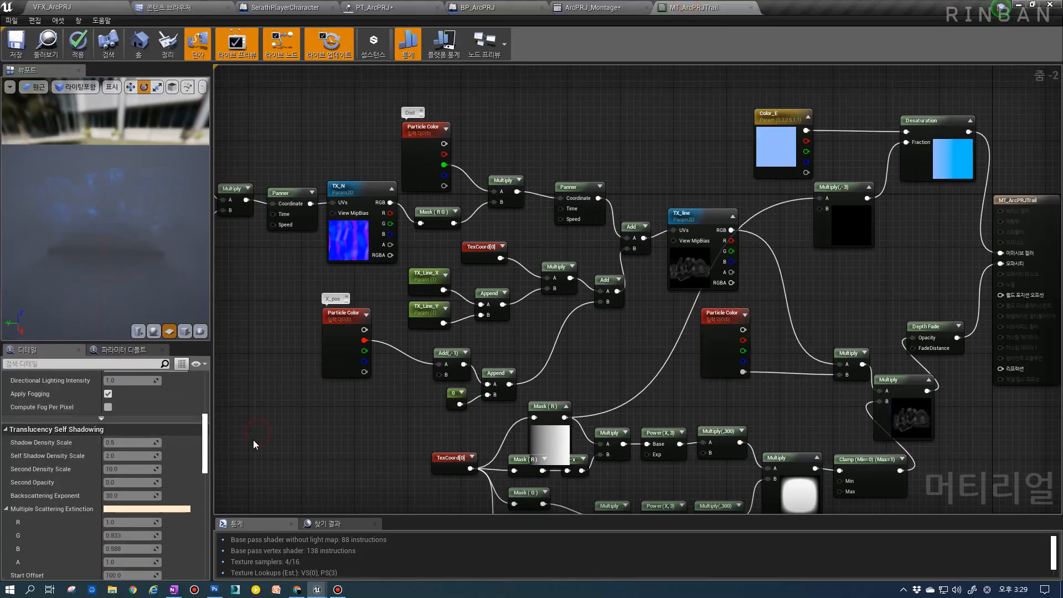
{"action": "scroll", "coordinate": [258, 437], "scroll_direction": "down", "scroll_amount": 3}
{"action": "scroll", "coordinate": [273, 454], "scroll_direction": "up", "scroll_amount": 7}
{"action": "scroll", "coordinate": [153, 437], "scroll_direction": "down", "scroll_amount": 15}
{"action": "left_click", "coordinate": [108, 436]}
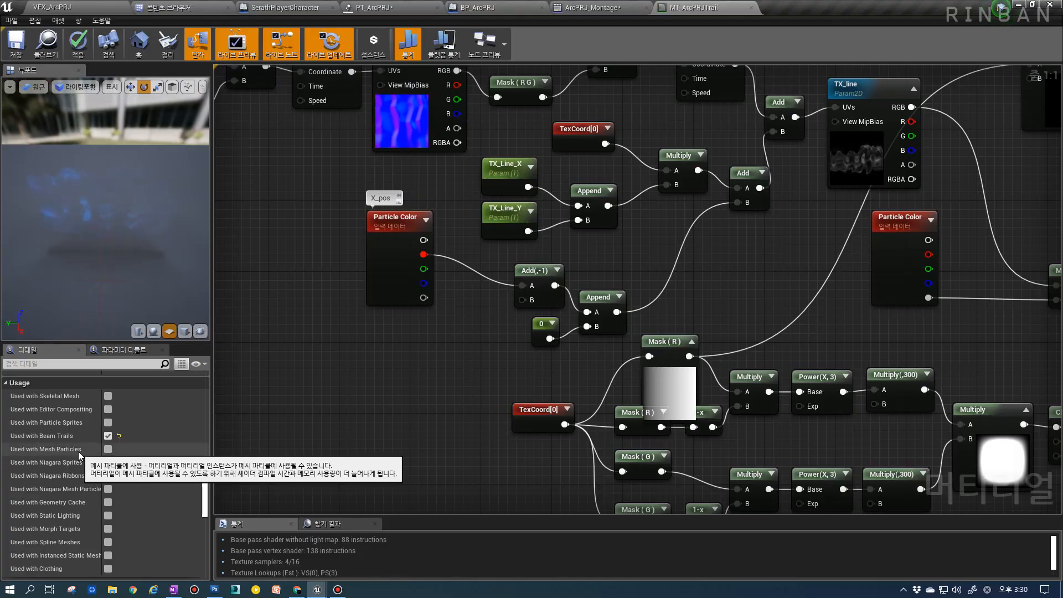
Enable Used with Mesh Particles in the MT_ArcPRJTrail material's Usage settings and save the material.
{"action": "left_click", "coordinate": [108, 450]}
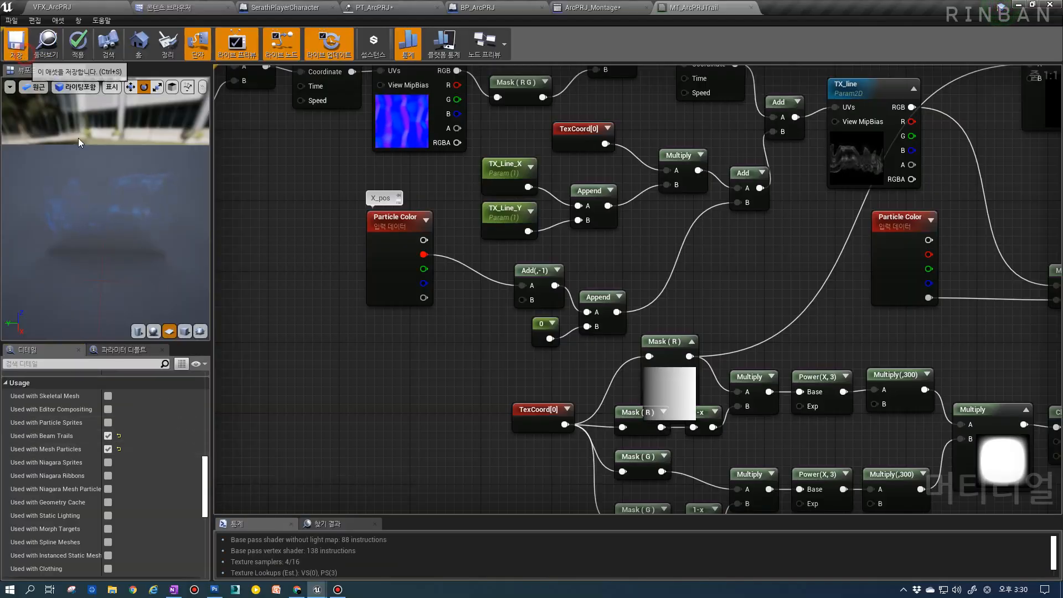
{"action": "key", "text": "ctrl+s"}
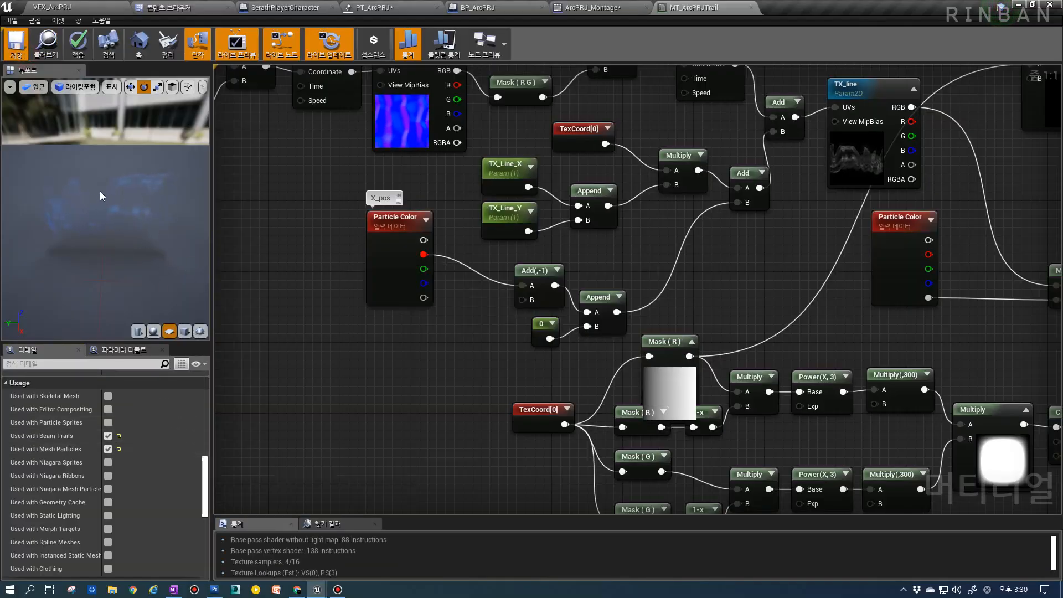
Set the R value of the Color_E vector parameter to 30 and save the material.
{"action": "right_click_drag", "start_coordinate": [1049, 70], "coordinate": [639, 272]}
{"action": "left_click", "coordinate": [548, 209]}
{"action": "left_click", "coordinate": [131, 438]}
{"action": "type", "text": "30"}
{"action": "key", "text": "Return"}
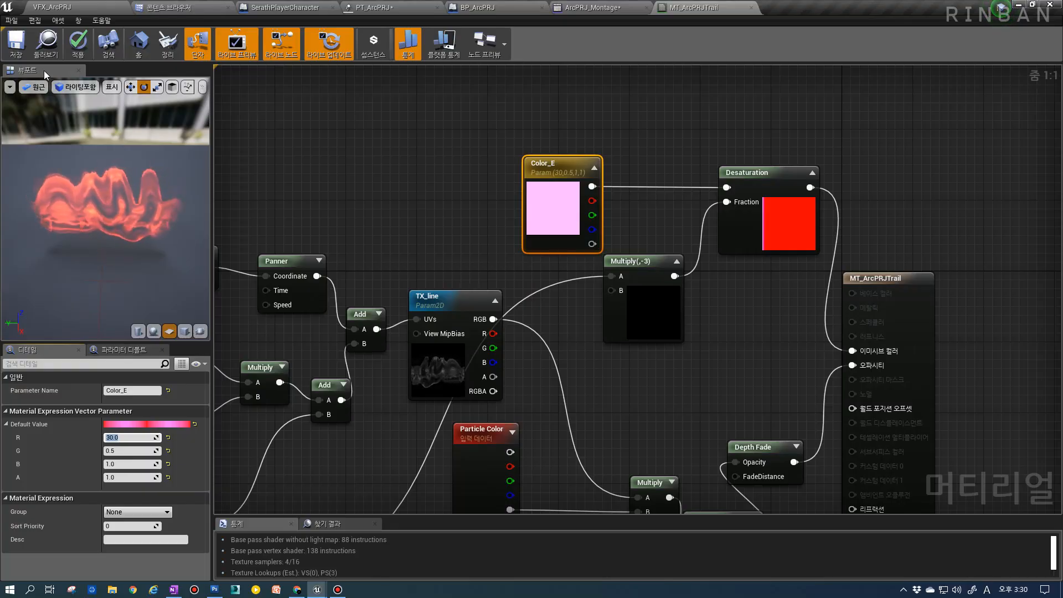
{"action": "left_click", "coordinate": [16, 44]}
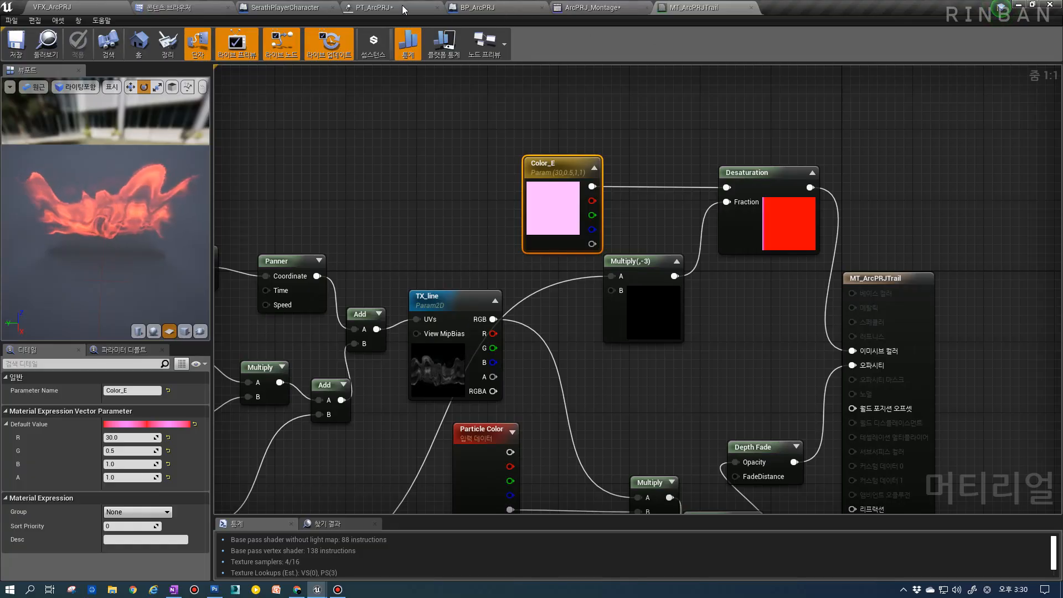
In PT_ArcPRJ, try Lifetime constants of 0.5, 1.0 and 2.0 for the ribbon emitter, ending at 1.0.
{"action": "left_click", "coordinate": [374, 8]}
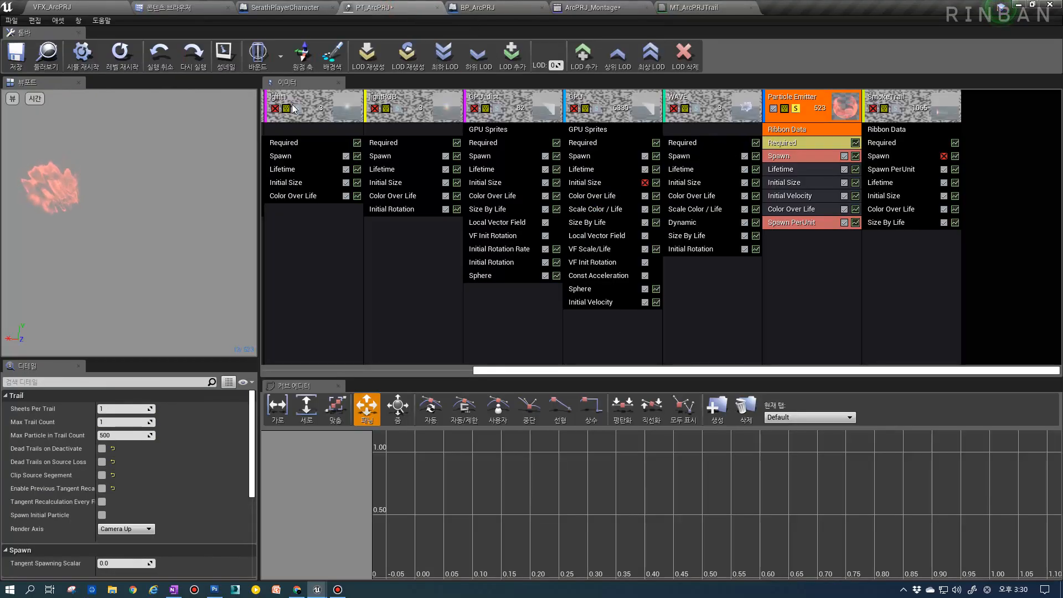
{"action": "left_click", "coordinate": [120, 55]}
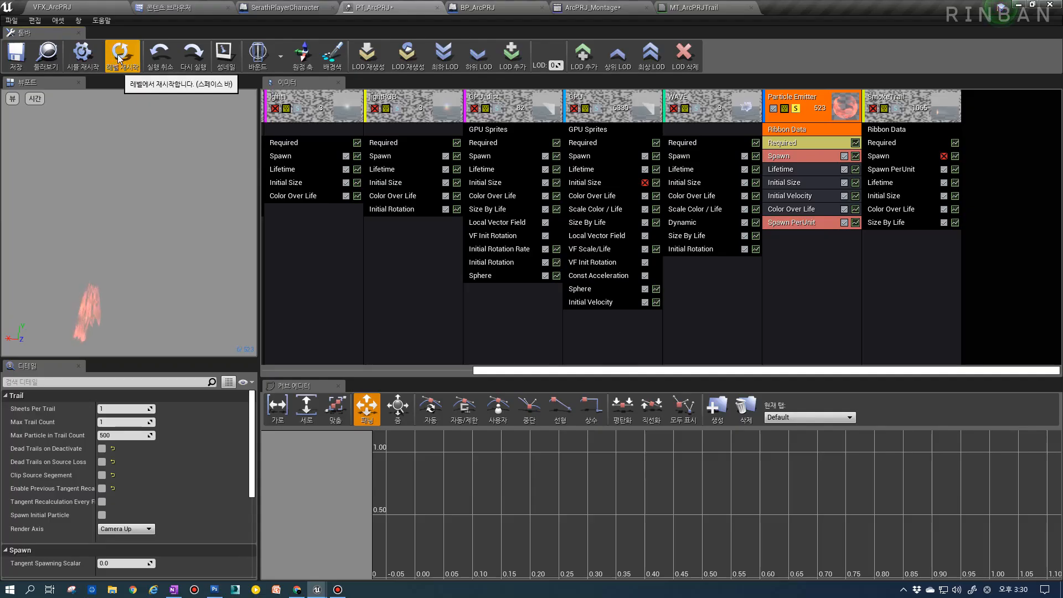
{"action": "left_click", "coordinate": [789, 170]}
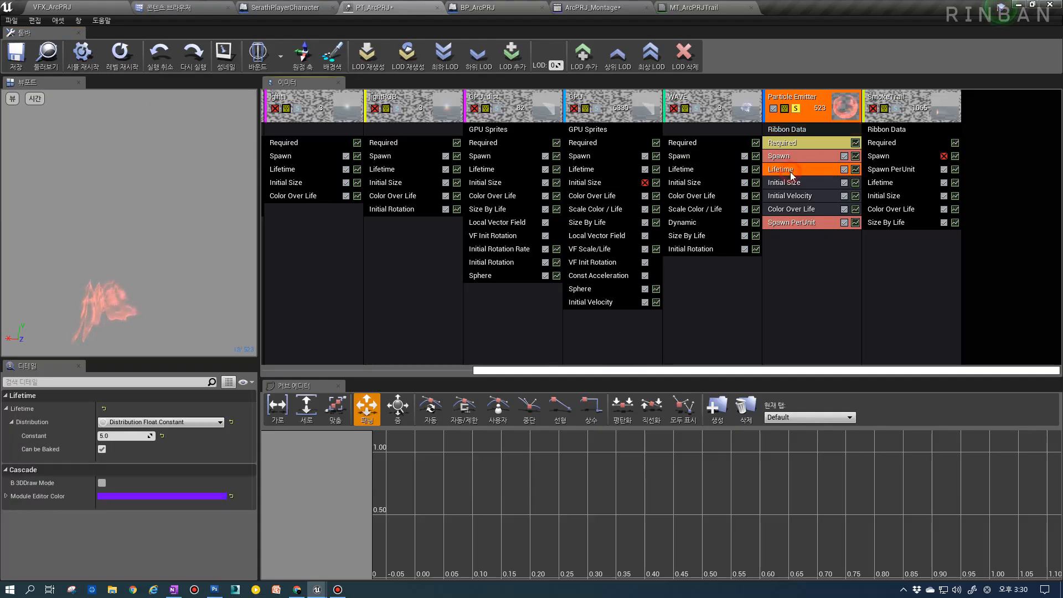
{"action": "left_click", "coordinate": [121, 437]}
{"action": "type", "text": "0.5"}
{"action": "key", "text": "Return"}
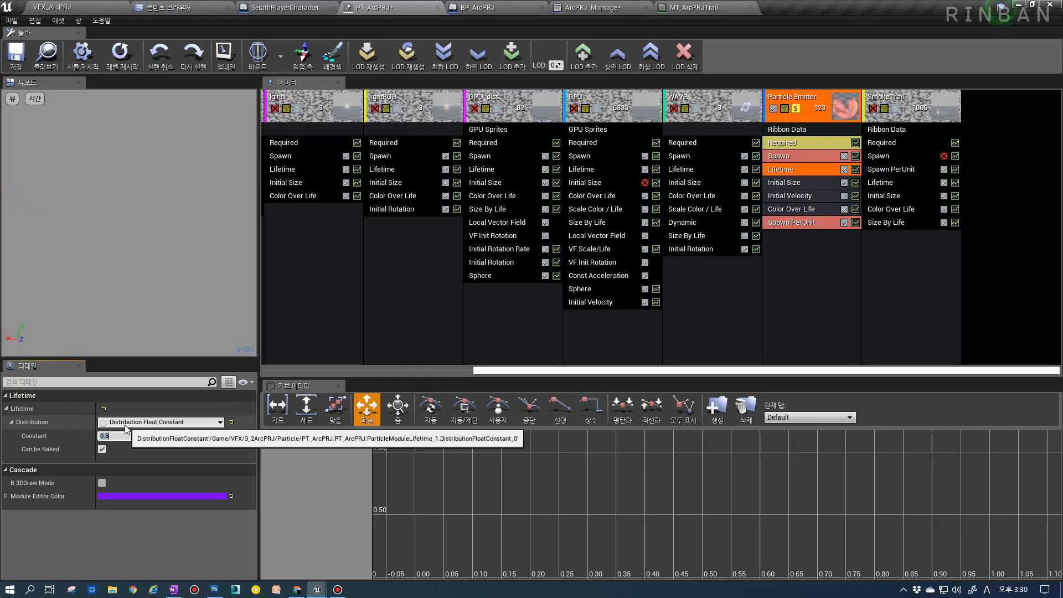
{"action": "type", "text": "1.0"}
{"action": "key", "text": "Return"}
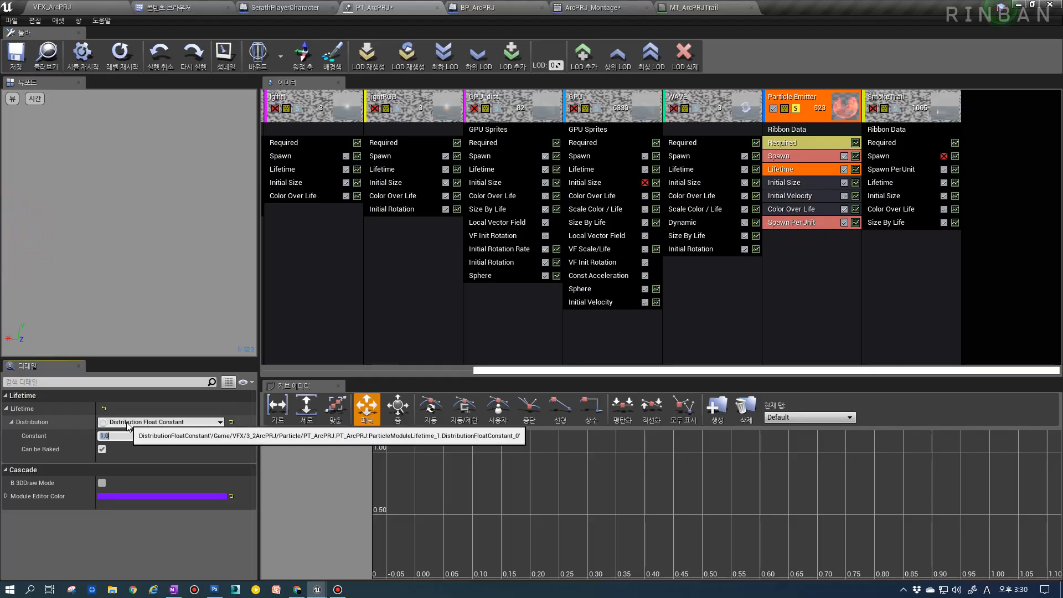
{"action": "type", "text": "2.0"}
{"action": "key", "text": "Return"}
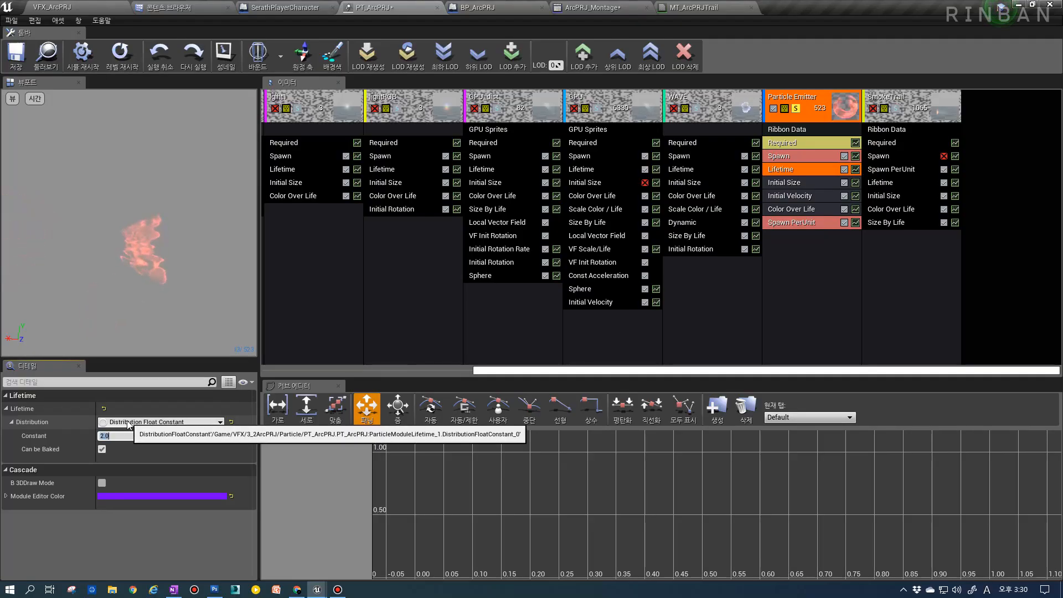
{"action": "type", "text": "1.0"}
{"action": "key", "text": "Return"}
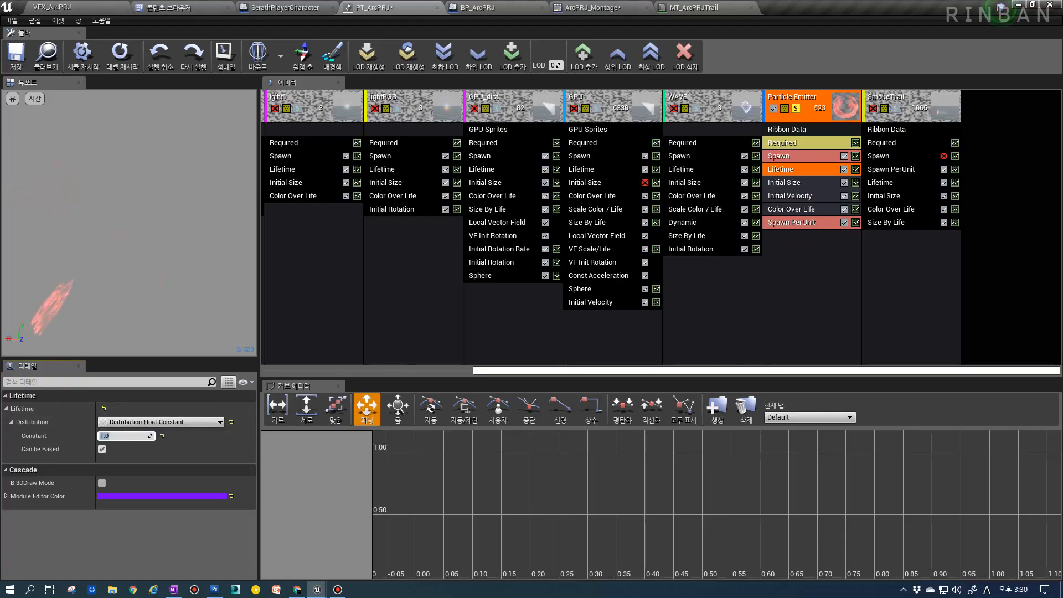
Check the trail effect in the ArcPRJ_Montage preview and return to PT_ArcPRJ.
{"action": "left_click", "coordinate": [592, 7]}
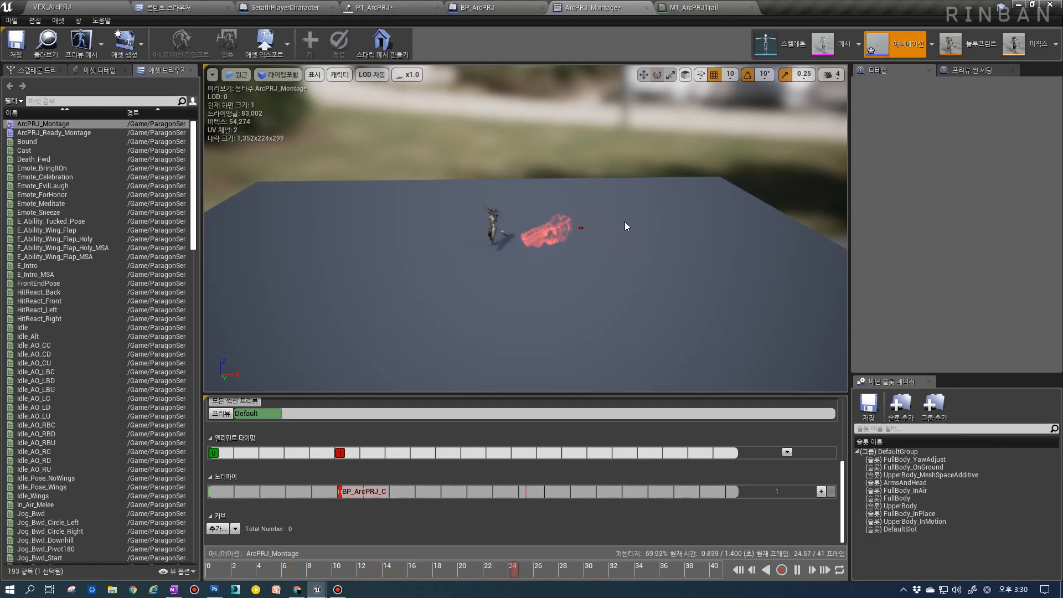
{"action": "left_click", "coordinate": [511, 7]}
{"action": "left_click", "coordinate": [372, 8]}
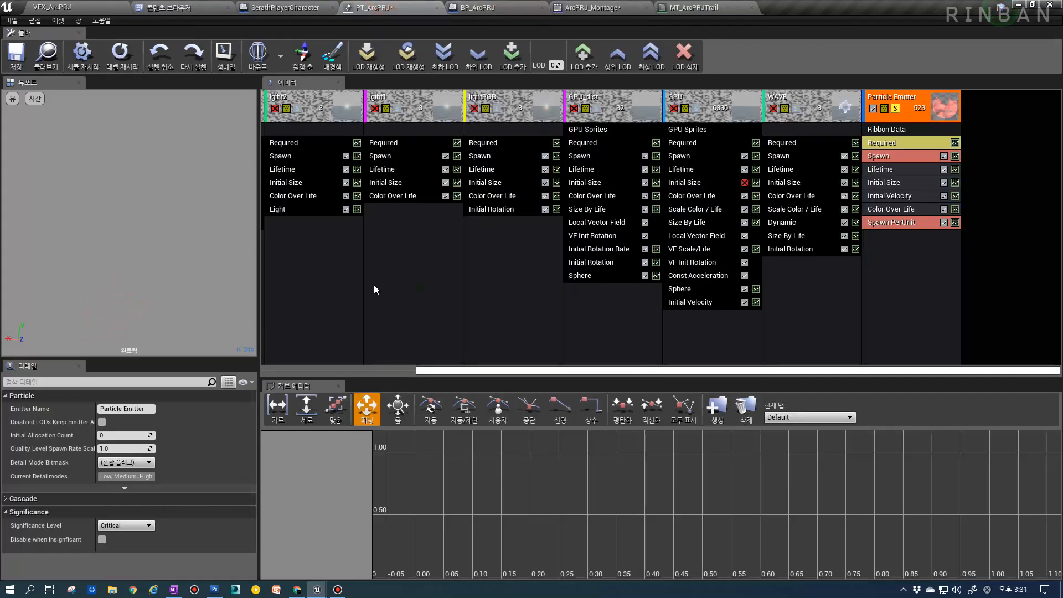
Set the Emitter Duration in the ribbon emitter's Required module to 4.
{"action": "left_click", "coordinate": [908, 142]}
{"action": "scroll", "coordinate": [210, 444], "scroll_direction": "down", "scroll_amount": 10}
{"action": "scroll", "coordinate": [183, 443], "scroll_direction": "down", "scroll_amount": 8}
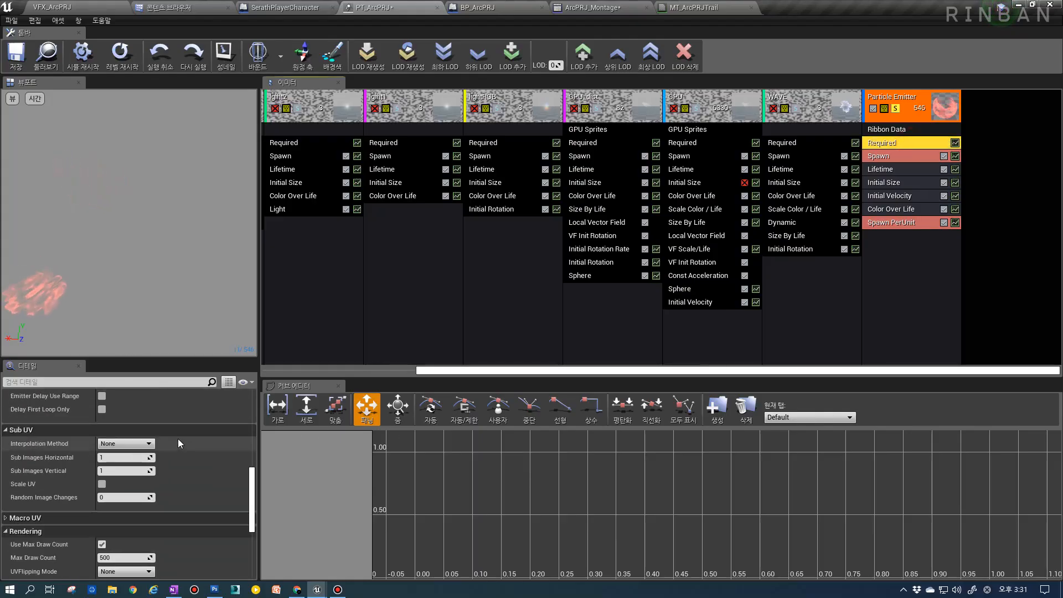
{"action": "scroll", "coordinate": [123, 453], "scroll_direction": "up", "scroll_amount": 6}
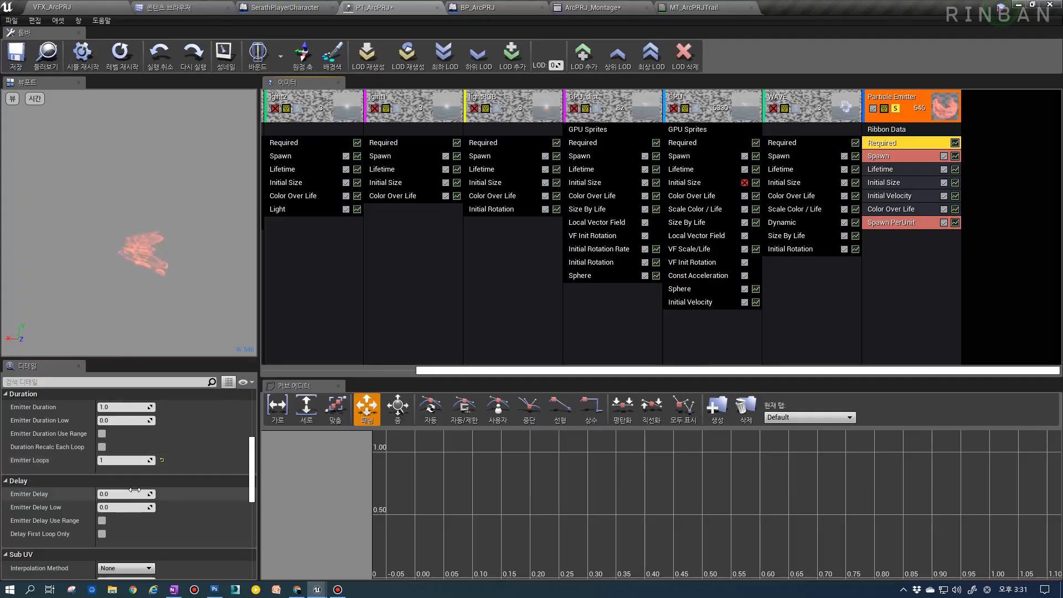
{"action": "left_click", "coordinate": [136, 408]}
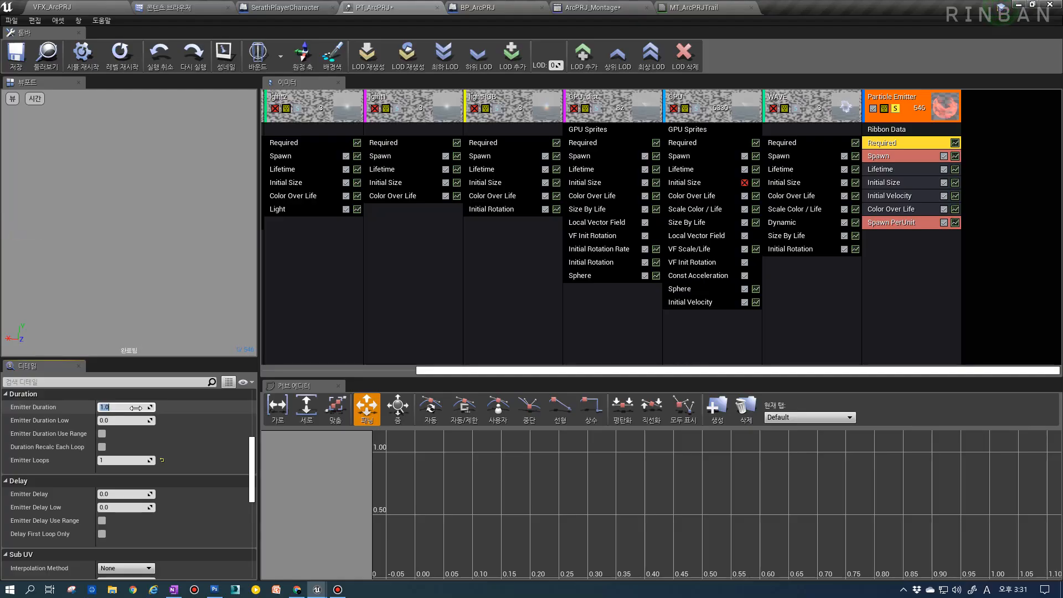
{"action": "type", "text": "4"}
{"action": "key", "text": "Return"}
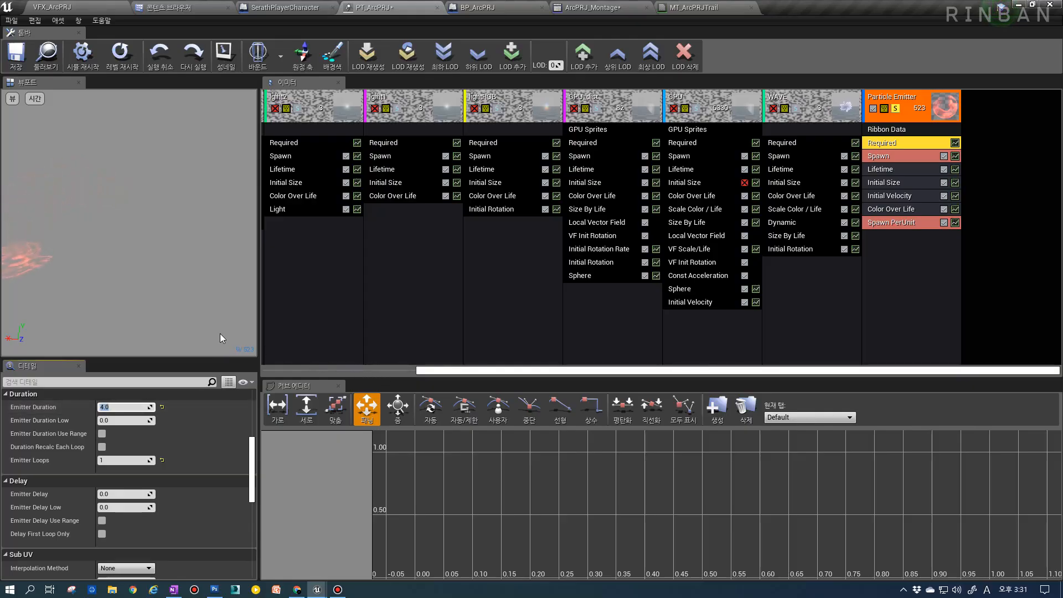
Turn Motion off and back on in the particle preview viewport.
{"action": "left_click", "coordinate": [12, 99]}
{"action": "left_click", "coordinate": [25, 223]}
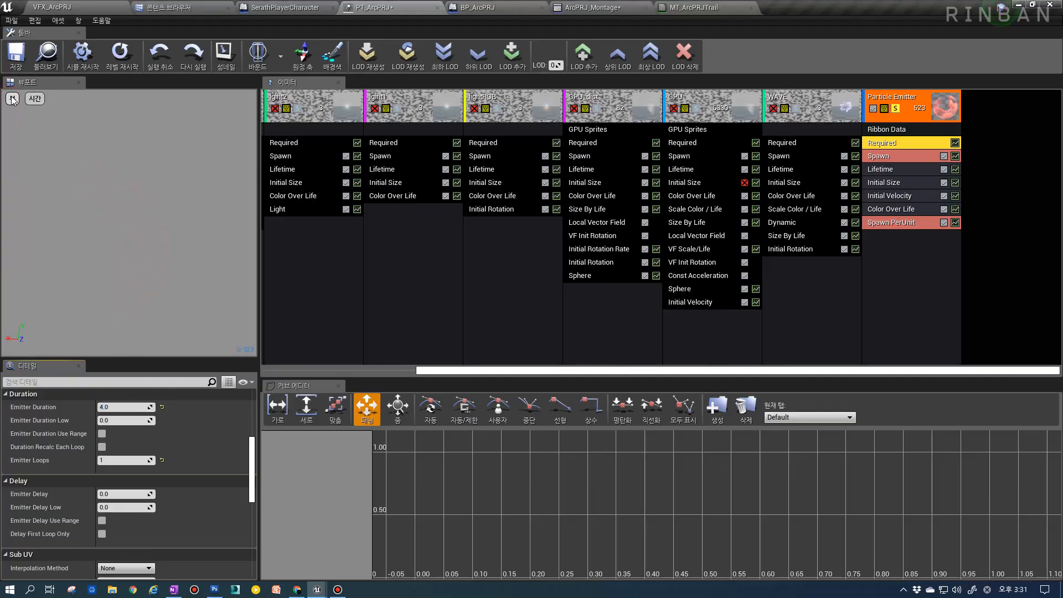
{"action": "left_click", "coordinate": [13, 99]}
{"action": "left_click", "coordinate": [26, 224]}
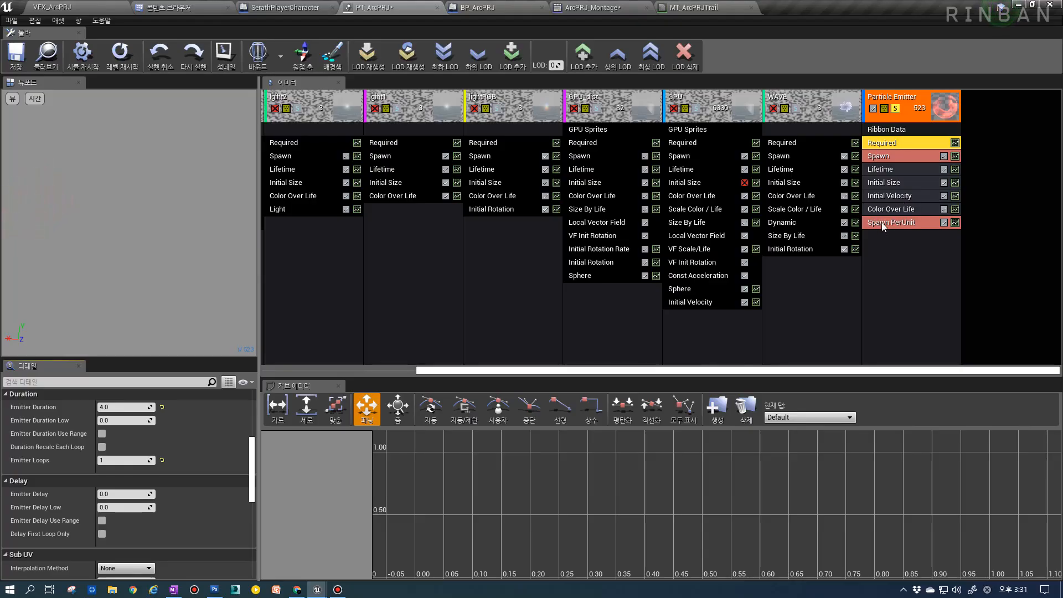
Set the X constant of the ribbon emitter's Start Size to 40.
{"action": "left_click", "coordinate": [884, 182]}
{"action": "left_click", "coordinate": [115, 436]}
{"action": "type", "text": "00.0"}
{"action": "left_click", "coordinate": [174, 441]}
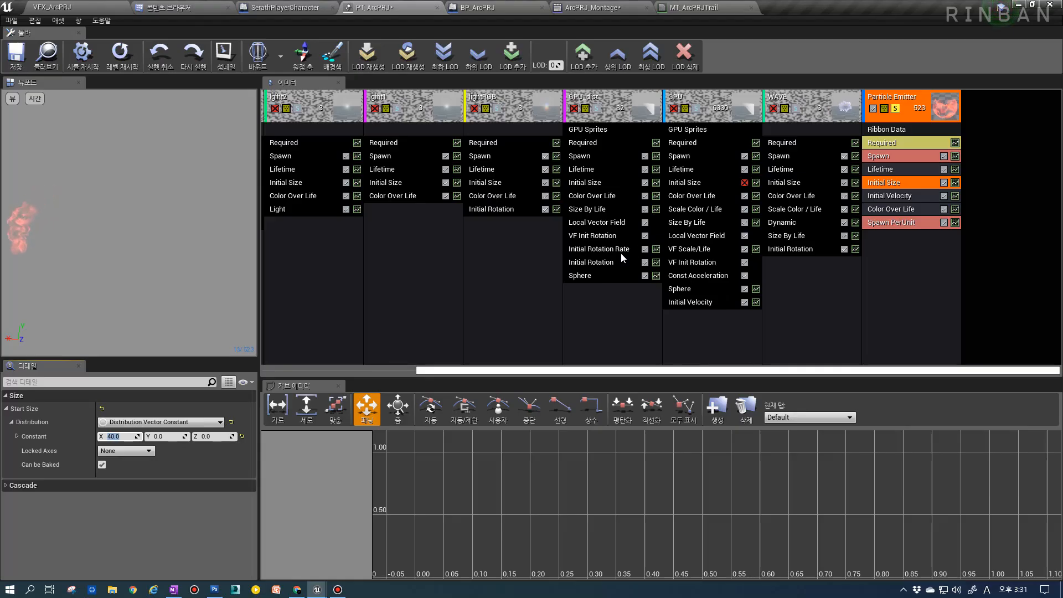
Turn off solo for the ribbon emitter and try Start Size X values of 30 and 20, settling on 30.
{"action": "left_click", "coordinate": [897, 108]}
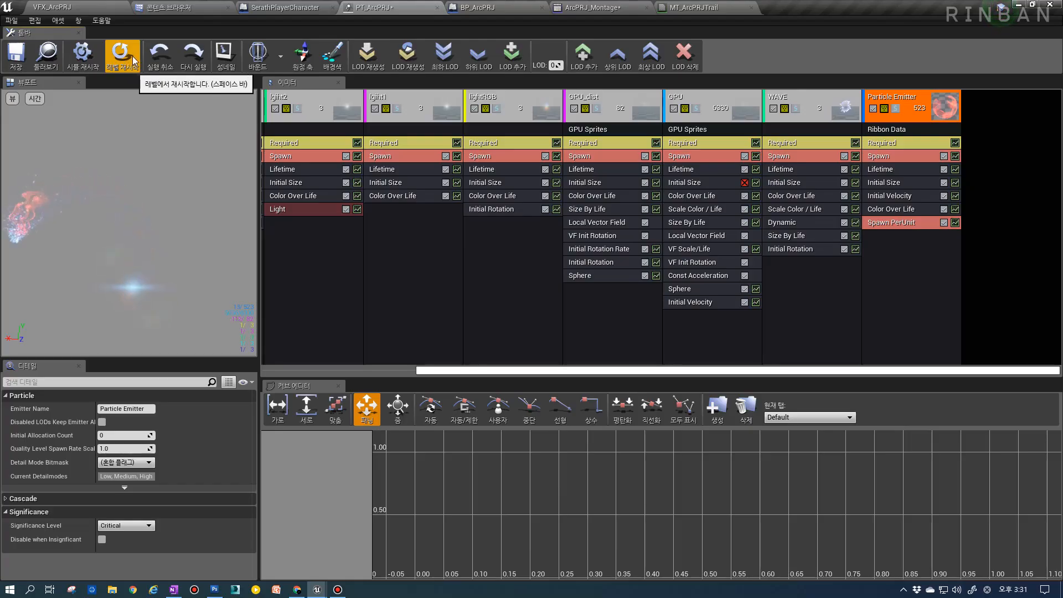
{"action": "left_click", "coordinate": [911, 173]}
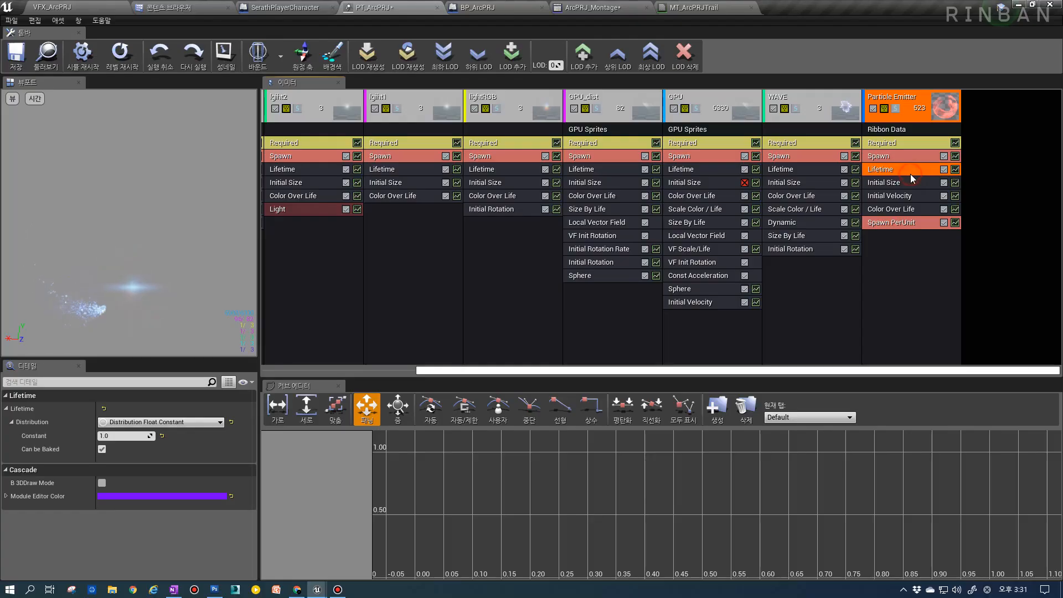
{"action": "left_click", "coordinate": [907, 183]}
{"action": "left_click", "coordinate": [118, 438]}
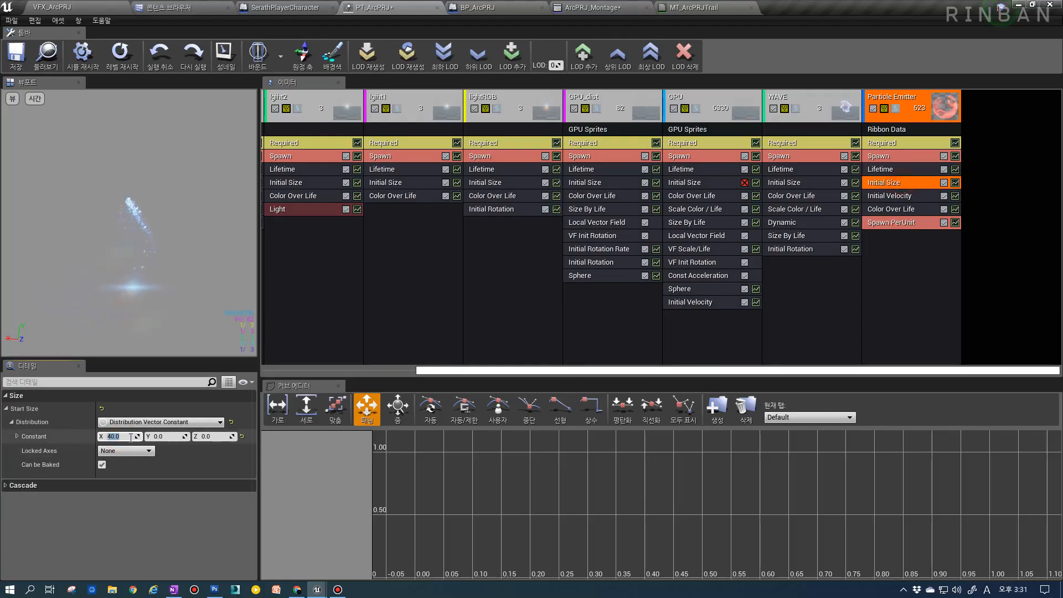
{"action": "type", "text": "30"}
{"action": "key", "text": "Return"}
{"action": "type", "text": "20"}
{"action": "key", "text": "Return"}
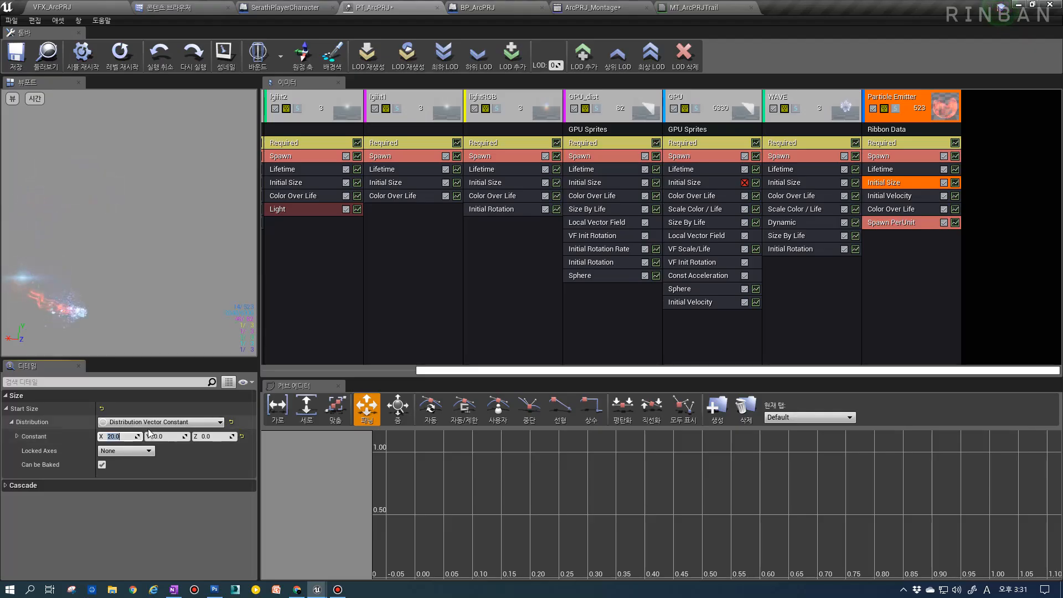
{"action": "type", "text": "30"}
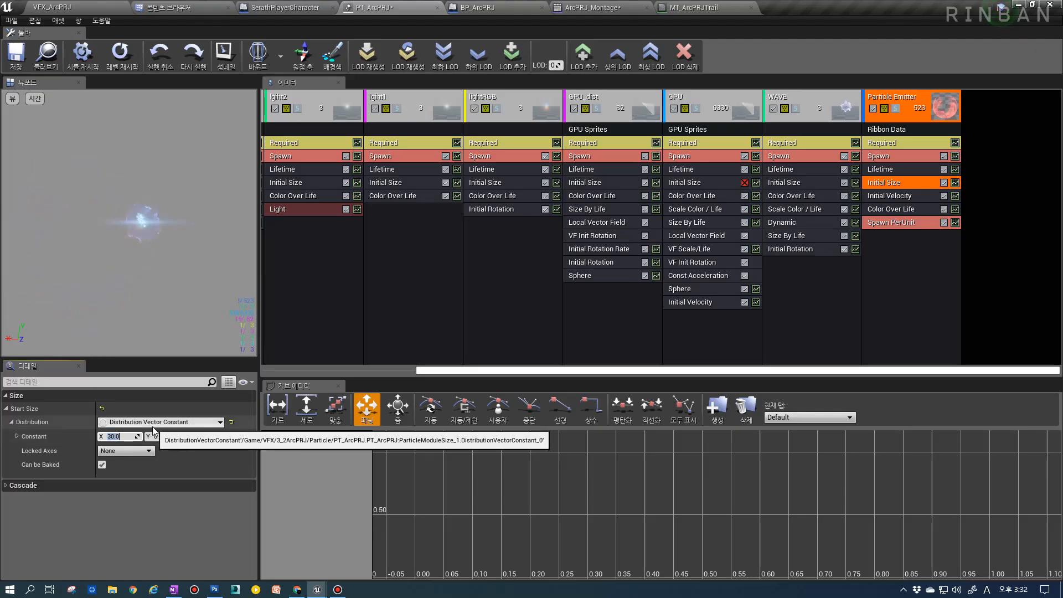
{"action": "key", "text": "Return"}
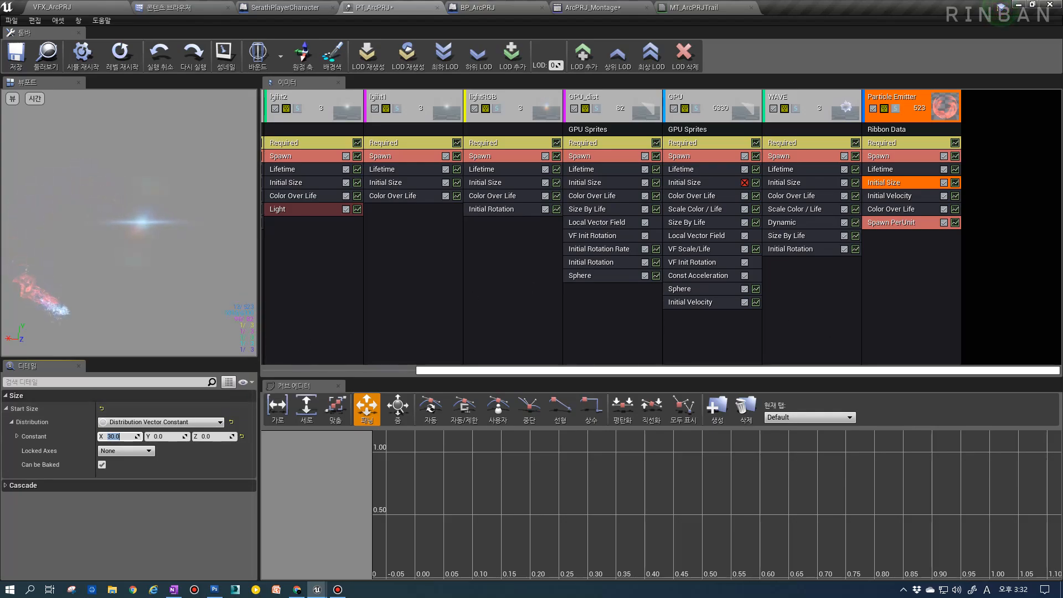
Set the ribbon emitter's Lifetime constant to 0.5.
{"action": "left_click", "coordinate": [889, 169]}
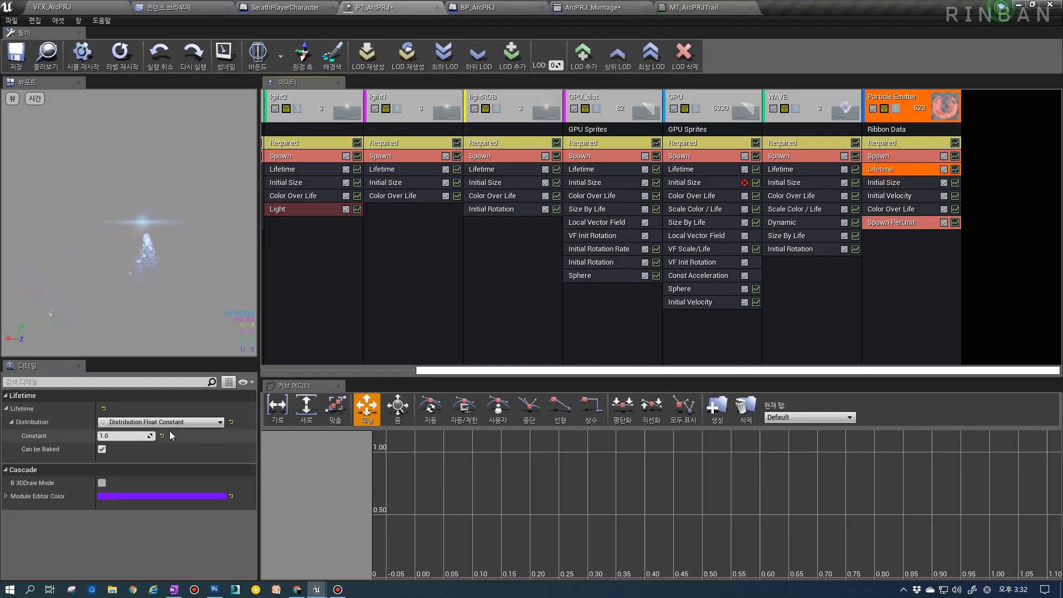
{"action": "left_click", "coordinate": [134, 437]}
{"action": "type", "text": "0.5"}
{"action": "key", "text": "Return"}
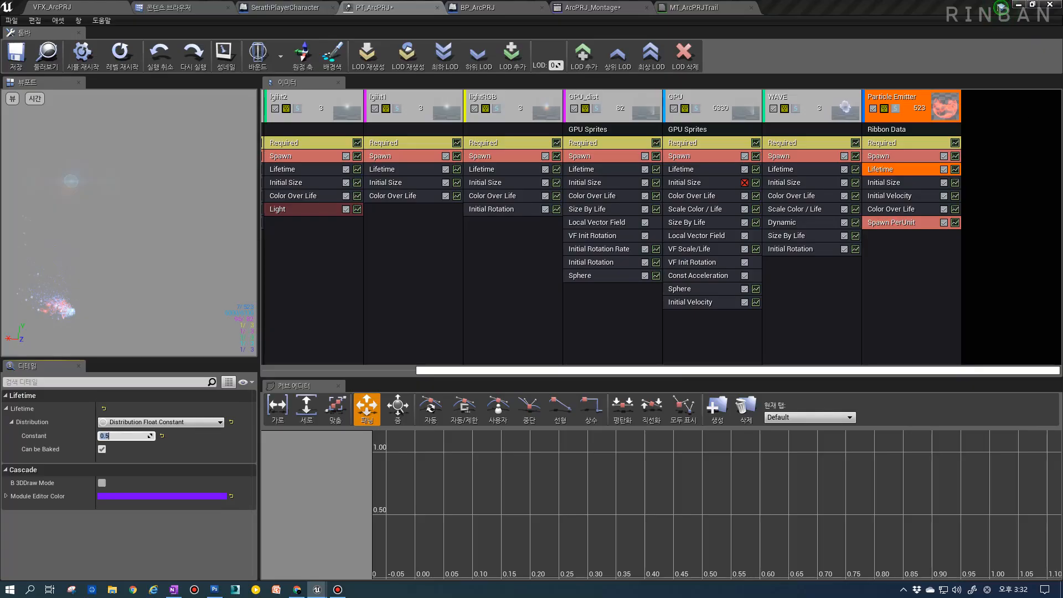
Examine the ribbon emitter's Initial Velocity and Color Over Life values alongside the MT_ArcPRJTrail node graph and the ArcPRJ_Montage preview.
{"action": "left_click", "coordinate": [900, 196]}
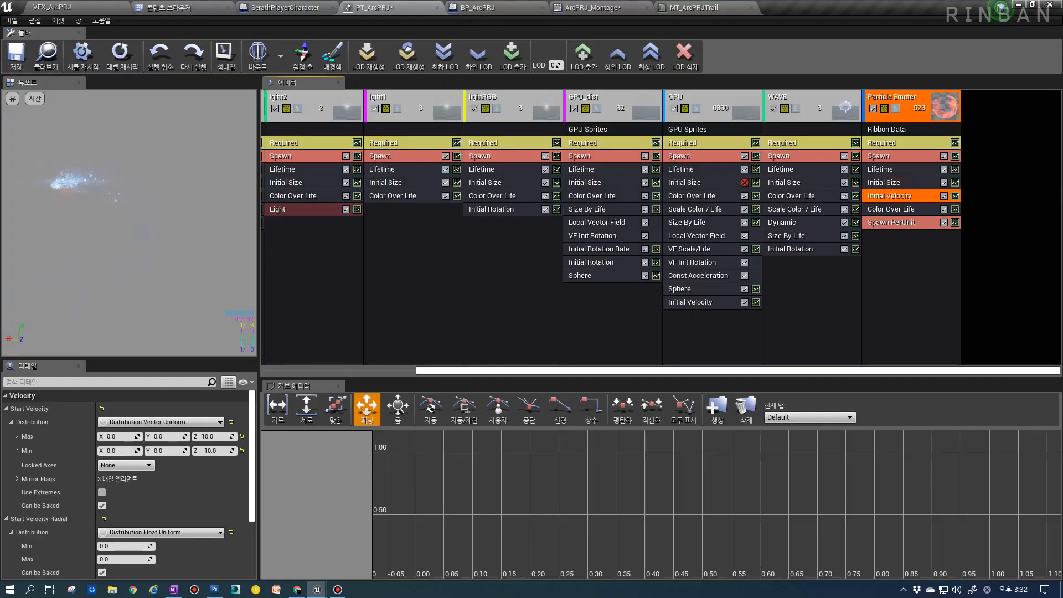
{"action": "left_click", "coordinate": [876, 215]}
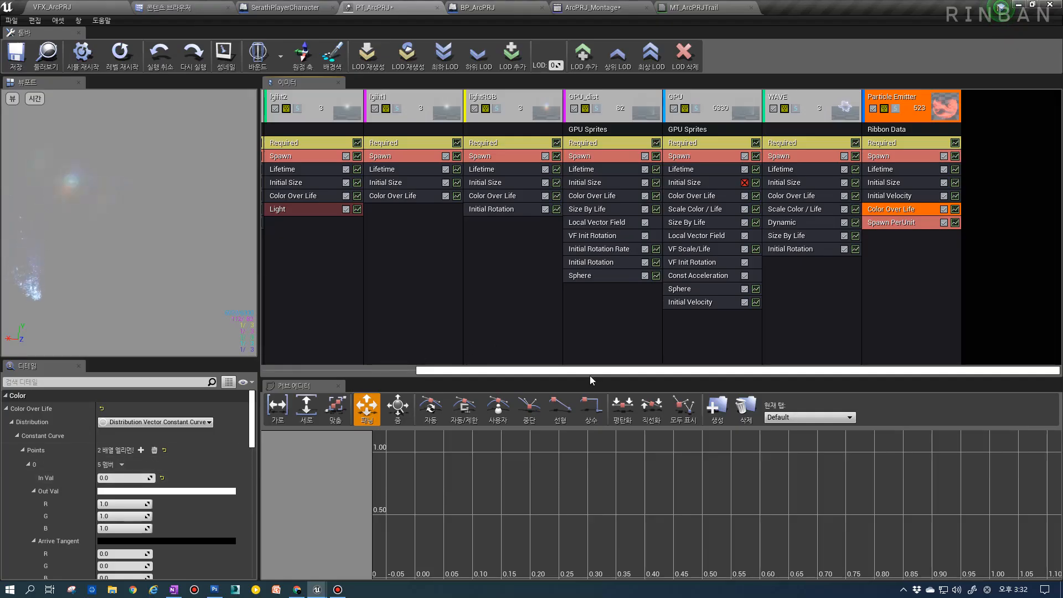
{"action": "left_click", "coordinate": [691, 8]}
{"action": "scroll", "coordinate": [241, 406], "scroll_direction": "down", "scroll_amount": 3}
{"action": "right_click_drag", "start_coordinate": [240, 407], "coordinate": [448, 231]}
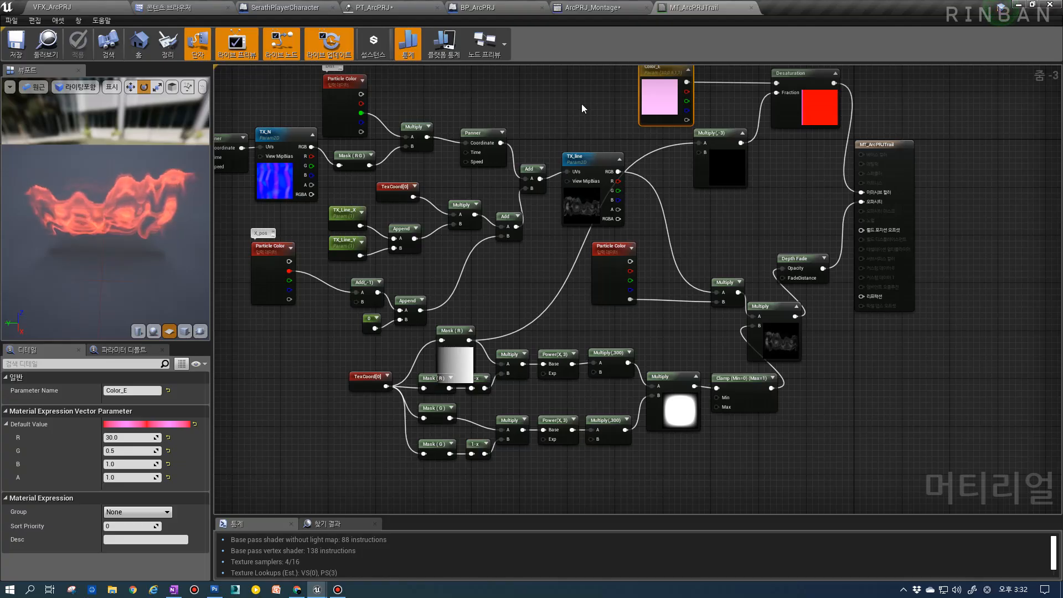
{"action": "left_click", "coordinate": [615, 7]}
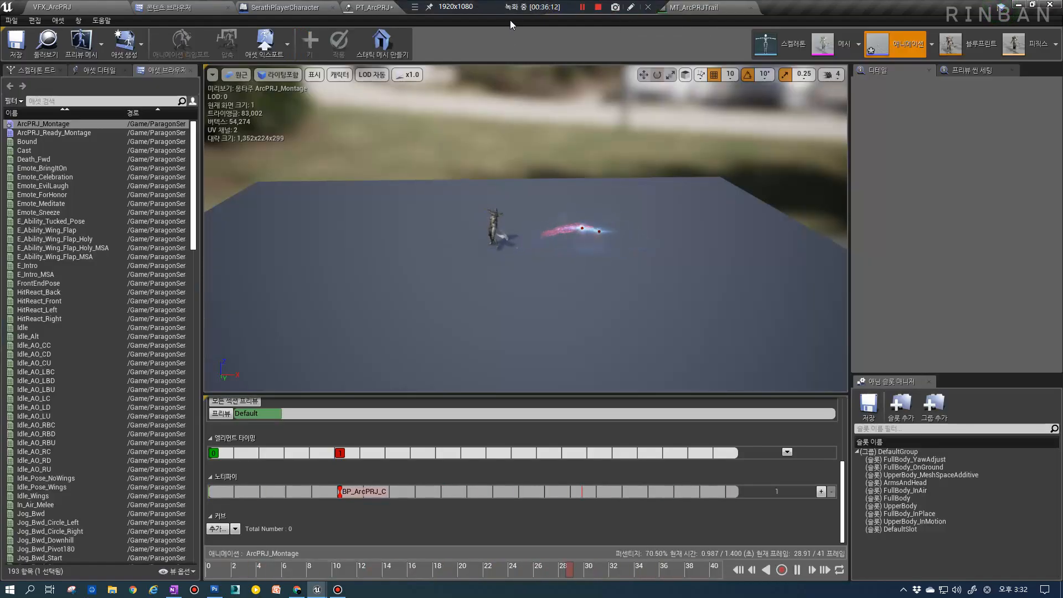
{"action": "left_click", "coordinate": [375, 7]}
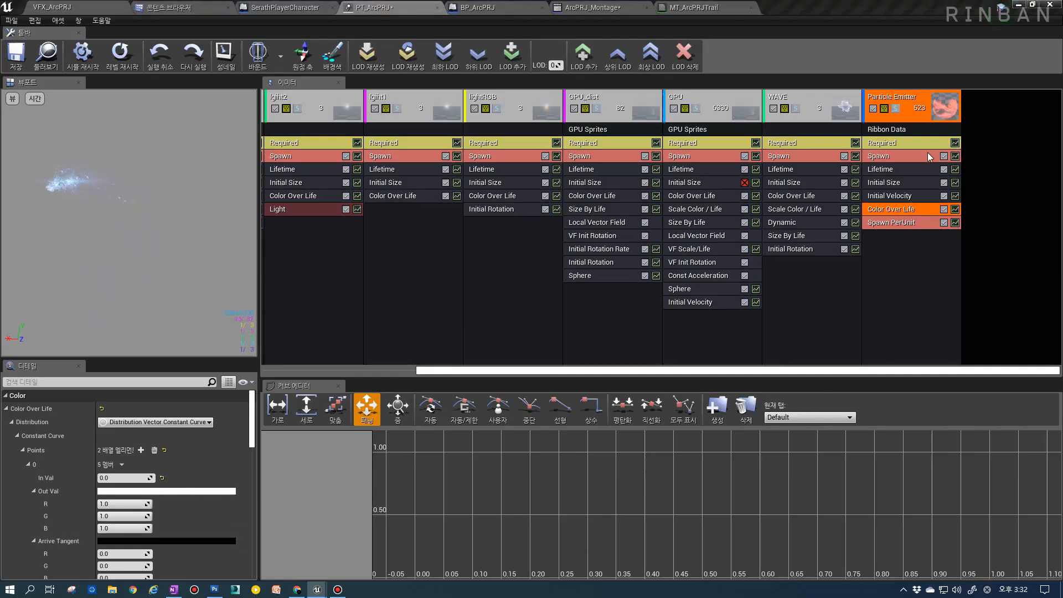
{"action": "scroll", "coordinate": [122, 527], "scroll_direction": "down", "scroll_amount": 3}
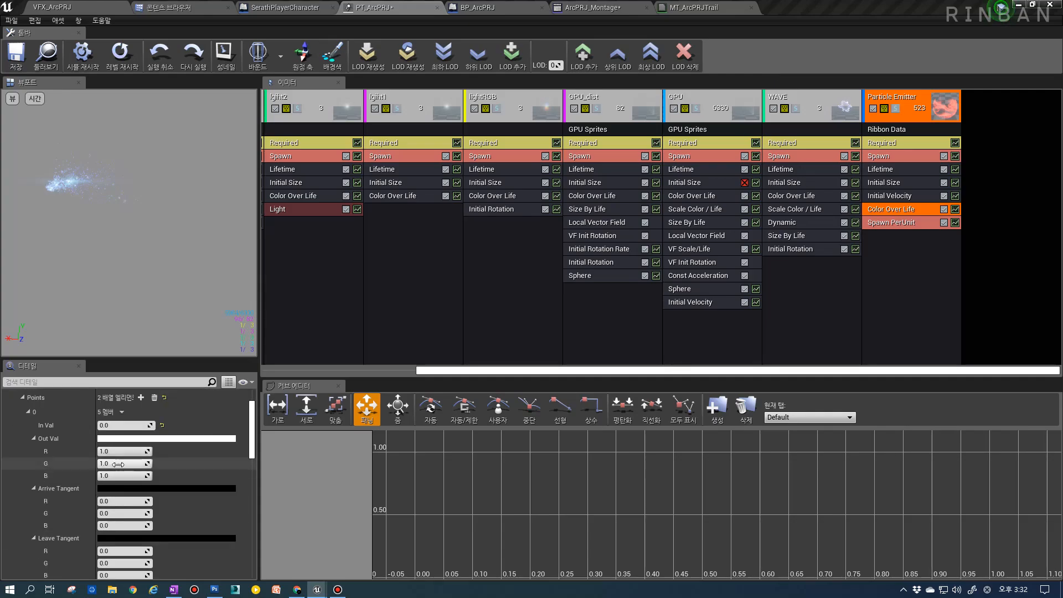
{"action": "left_click", "coordinate": [699, 7]}
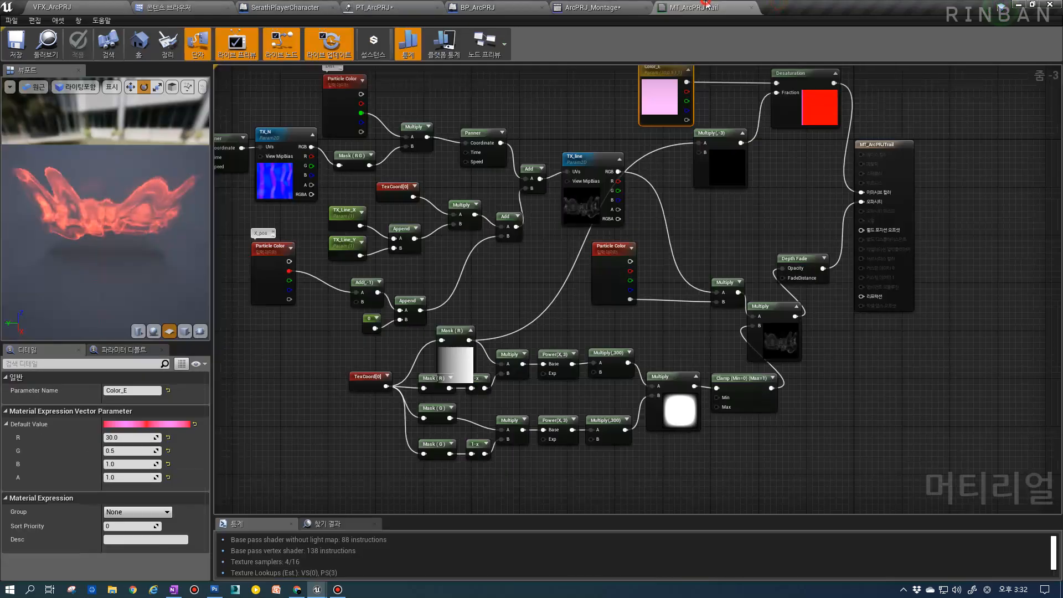
Examine the X_pos Particle Color node and how its branch feeds the TX_line texture coordinates in the MT_ArcPRJTrail graph.
{"action": "scroll", "coordinate": [348, 262], "scroll_direction": "up", "scroll_amount": 3}
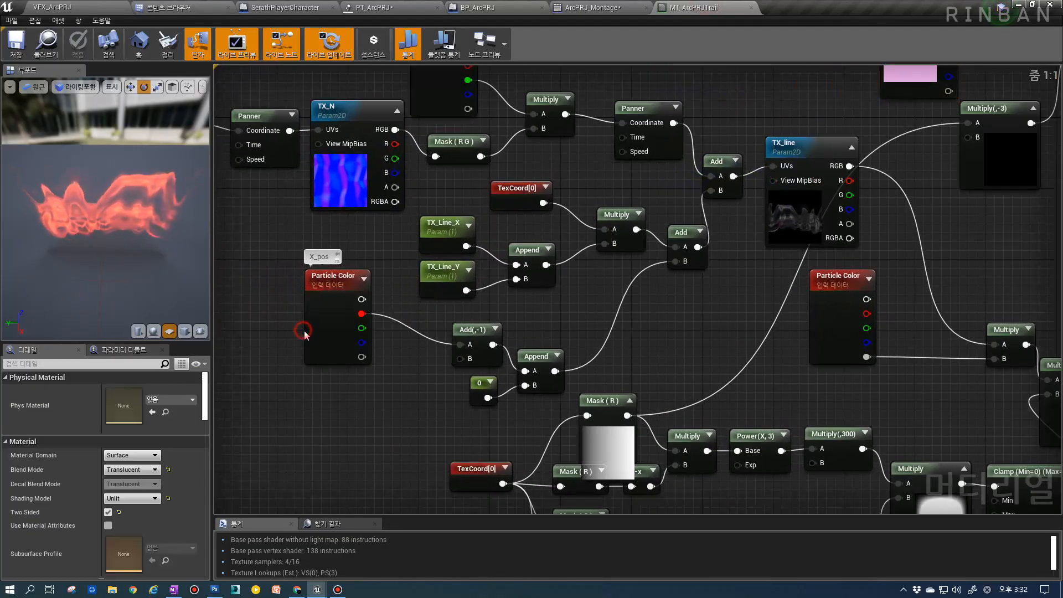
{"action": "left_click", "coordinate": [325, 286]}
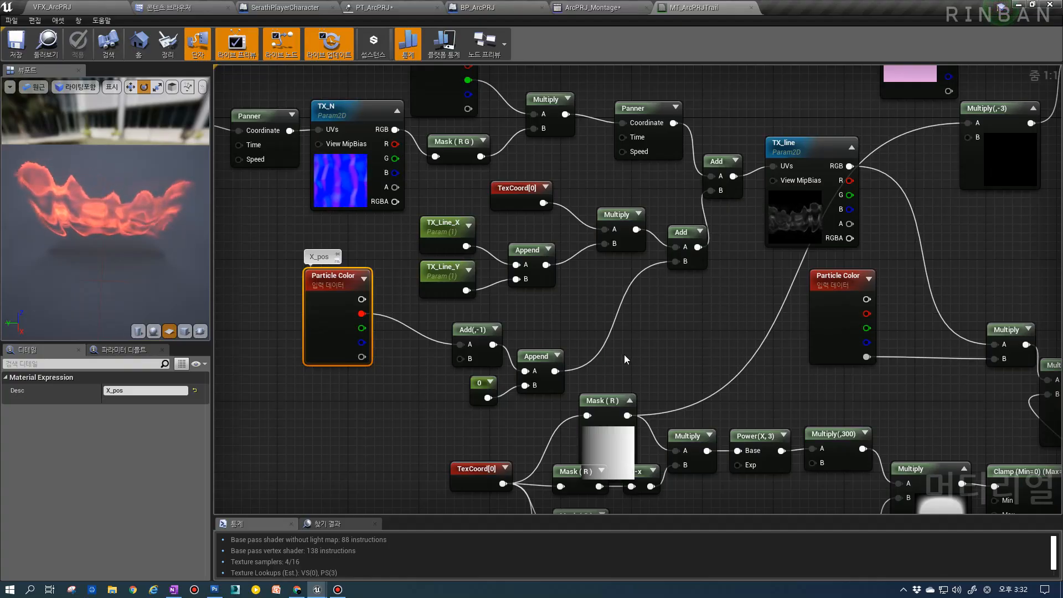
{"action": "scroll", "coordinate": [700, 268], "scroll_direction": "down", "scroll_amount": 3}
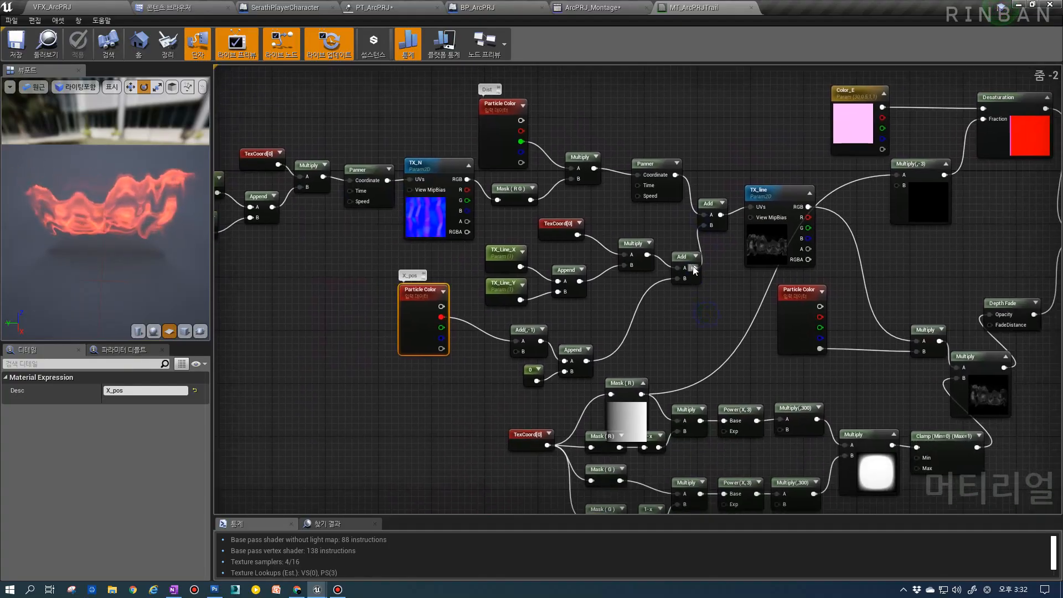
{"action": "right_click_drag", "start_coordinate": [695, 273], "coordinate": [639, 287]}
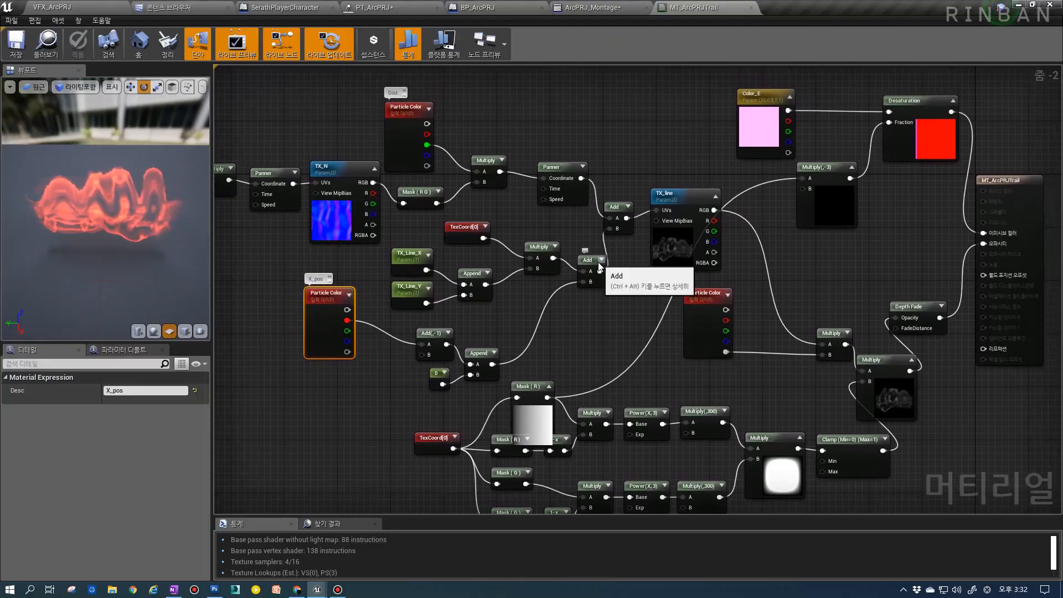
{"action": "scroll", "coordinate": [432, 166], "scroll_direction": "up", "scroll_amount": 2}
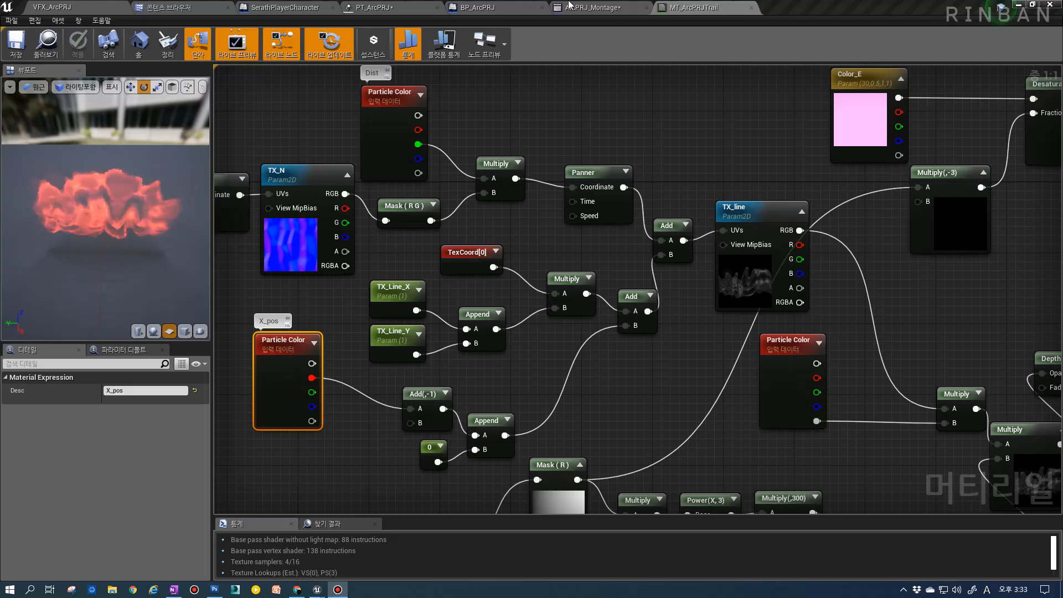
Switch to PT_ArcPRJ, place its editor after MT_ArcPRJTrail, and disable the ribbon emitter's Spawn module.
{"action": "left_click", "coordinate": [628, 4]}
{"action": "left_click", "coordinate": [481, 5]}
{"action": "left_click", "coordinate": [372, 5]}
{"action": "left_click_drag", "start_coordinate": [372, 5], "coordinate": [695, 5]}
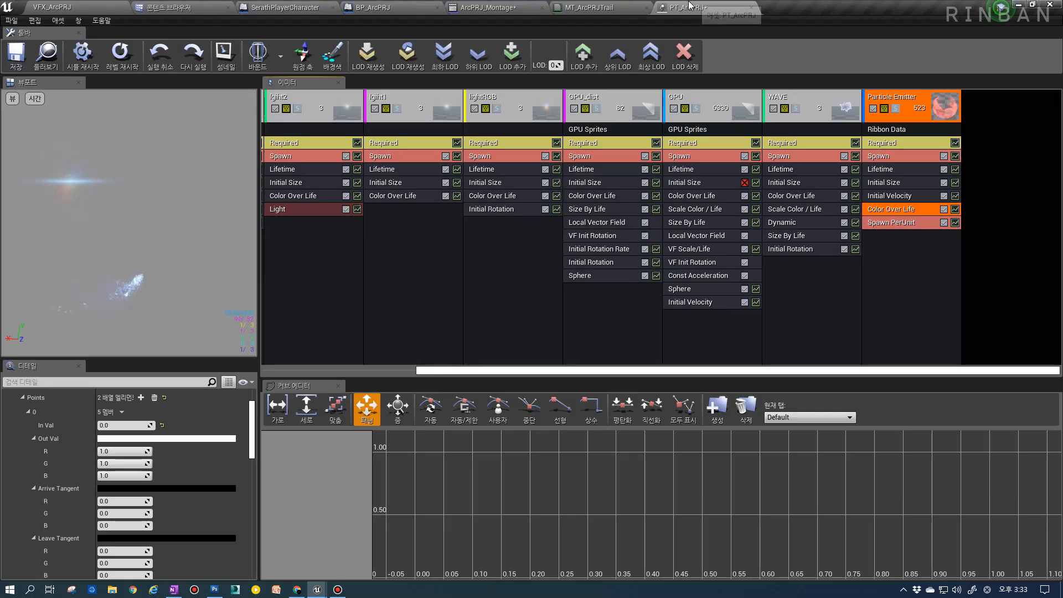
{"action": "left_click", "coordinate": [917, 253]}
{"action": "left_click", "coordinate": [892, 212]}
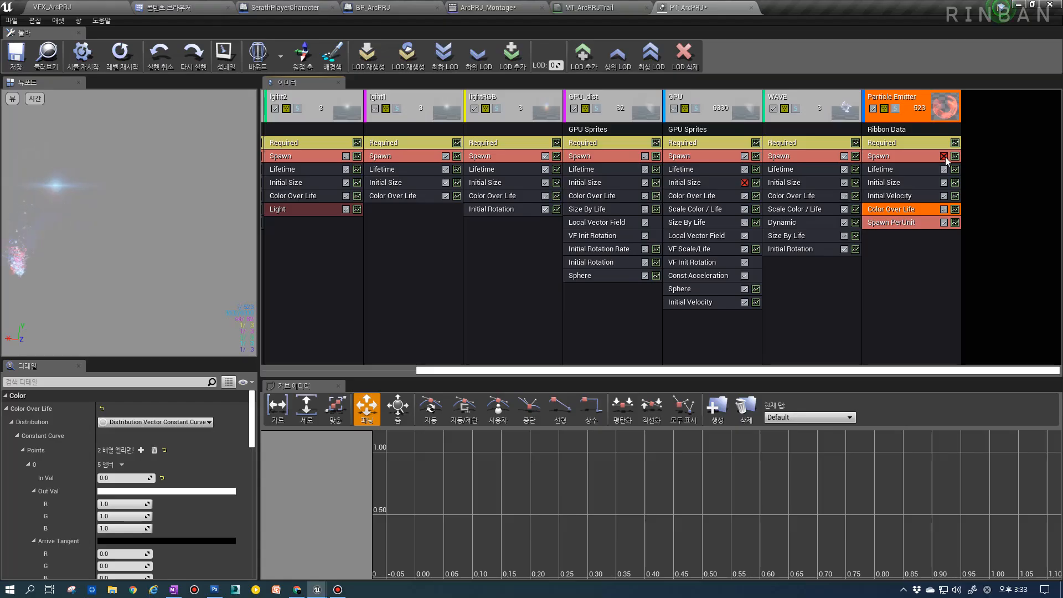
Replace the ribbon emitter's Spawn PerUnit module with a fresh Spawn PerUnit module.
{"action": "left_click", "coordinate": [914, 221]}
{"action": "key", "text": "Delete"}
{"action": "right_click", "coordinate": [897, 222]}
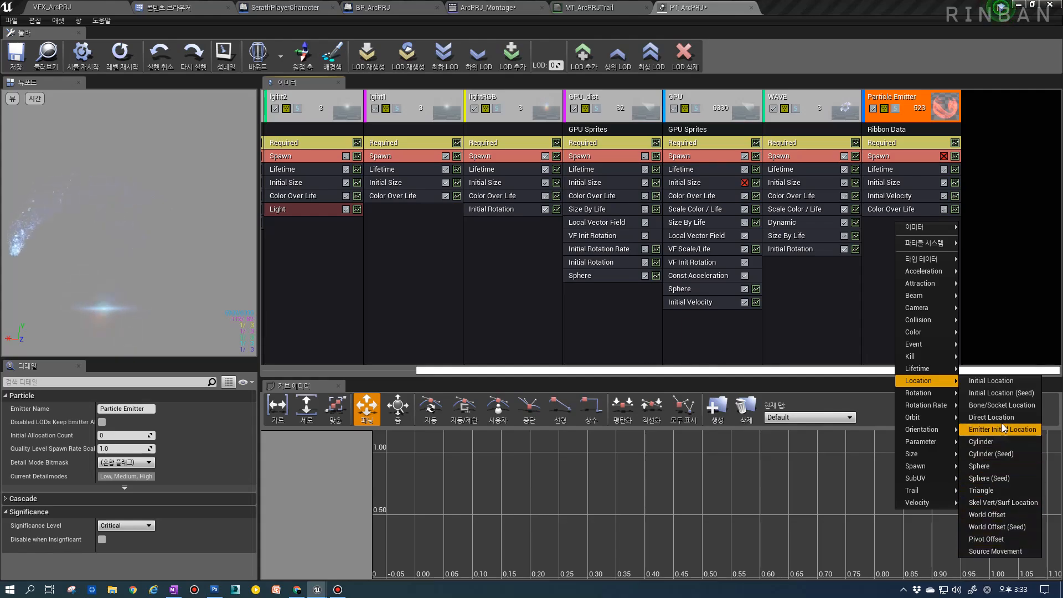
{"action": "left_click", "coordinate": [947, 465]}
{"action": "left_click", "coordinate": [969, 468]}
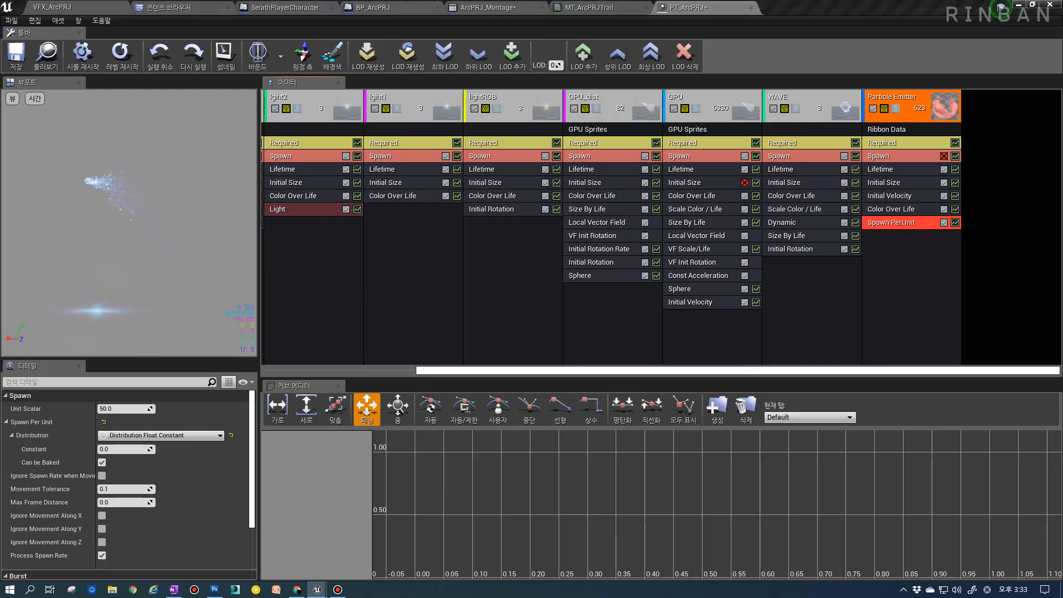
Set the new Spawn PerUnit module's Unit Scalar to 100 and its Spawn Per Unit constant to 2.
{"action": "left_click", "coordinate": [108, 409]}
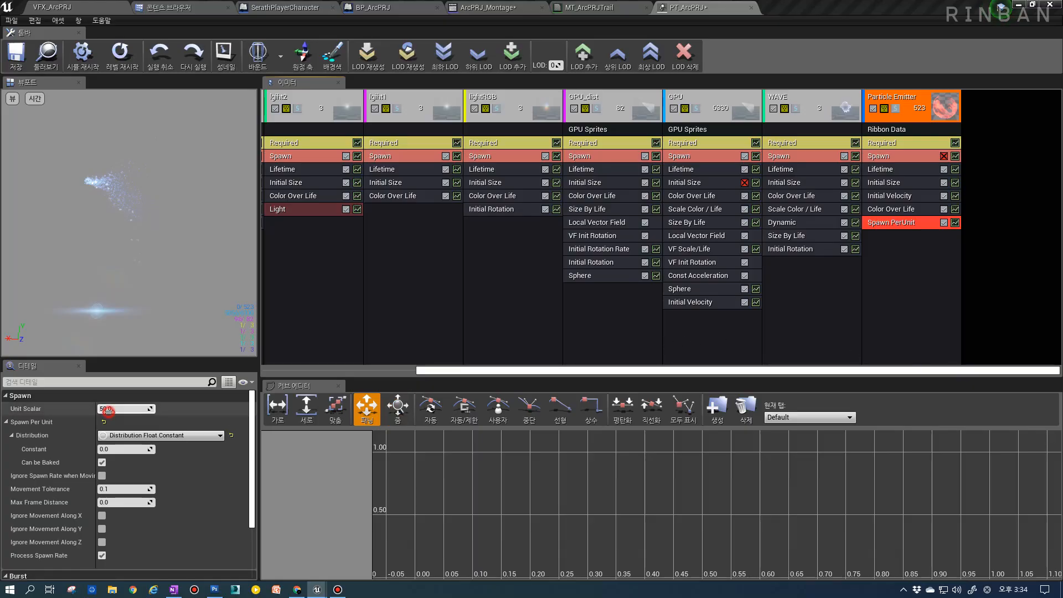
{"action": "type", "text": "100"}
{"action": "key", "text": "Return"}
{"action": "left_click", "coordinate": [112, 449]}
{"action": "type", "text": "2"}
{"action": "key", "text": "Return"}
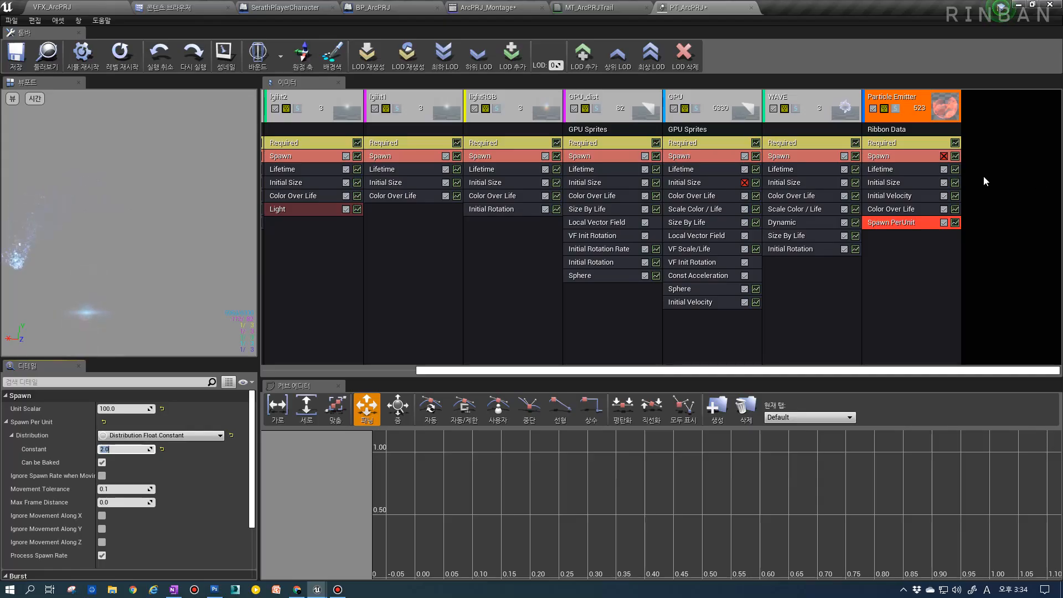
Set the Out Val of the ribbon emitter's first Color Over Life point to R 0, G 0, B 0.
{"action": "left_click", "coordinate": [889, 214]}
{"action": "scroll", "coordinate": [149, 469], "scroll_direction": "down", "scroll_amount": 2}
{"action": "left_click_drag", "start_coordinate": [130, 469], "coordinate": [128, 469]}
{"action": "left_click", "coordinate": [119, 470]}
{"action": "type", "text": "0"}
{"action": "left_click", "coordinate": [114, 492]}
{"action": "type", "text": "0"}
{"action": "left_click", "coordinate": [117, 483]}
{"action": "type", "text": "0"}
Set the Out Val of the second Color Over Life point to R 1 and B 0, trying R values of 5 and 55 first.
{"action": "scroll", "coordinate": [130, 469], "scroll_direction": "down", "scroll_amount": 5}
{"action": "left_click", "coordinate": [118, 493]}
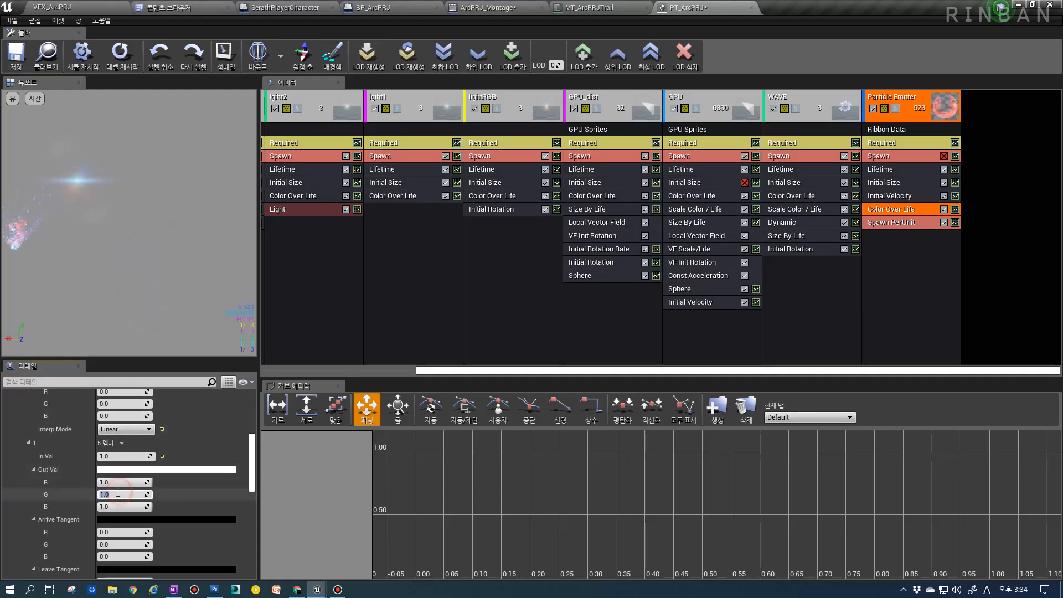
{"action": "left_click", "coordinate": [120, 482]}
{"action": "type", "text": "0"}
{"action": "left_click", "coordinate": [113, 507]}
{"action": "type", "text": "0"}
{"action": "key", "text": "Return"}
{"action": "left_click", "coordinate": [116, 481]}
{"action": "type", "text": "5"}
{"action": "key", "text": "Return"}
{"action": "type", "text": "55"}
{"action": "key", "text": "Return"}
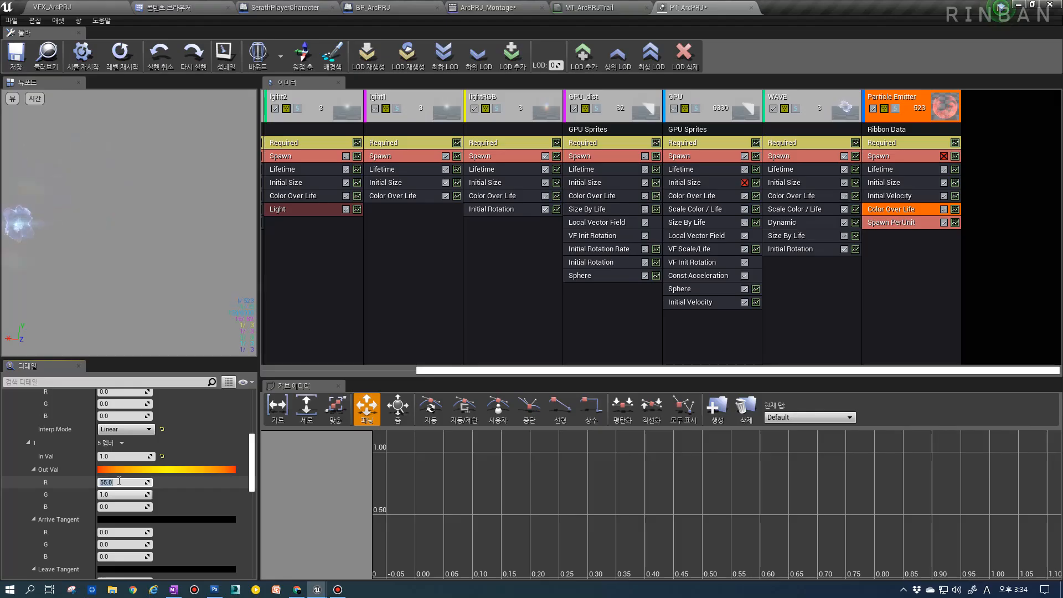
{"action": "type", "text": "1"}
{"action": "key", "text": "Return"}
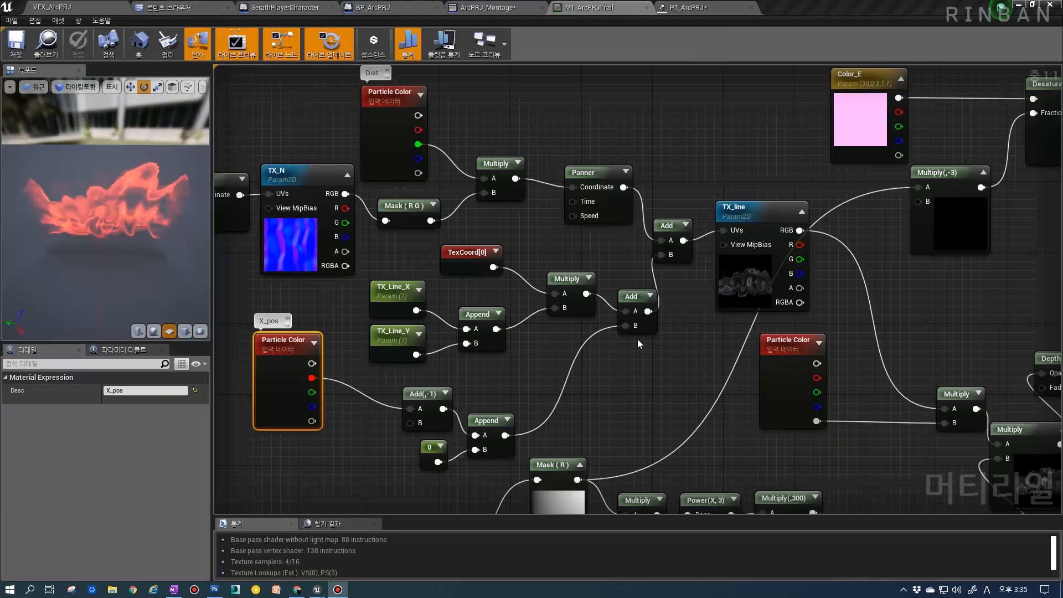
In MT_ArcPRJTrail, move the X_pos Particle Color node closer to the Add(,-1) node and select the Dist Particle Color node.
{"action": "right_click_drag", "start_coordinate": [370, 351], "coordinate": [410, 367]}
{"action": "left_click_drag", "start_coordinate": [315, 401], "coordinate": [315, 410]}
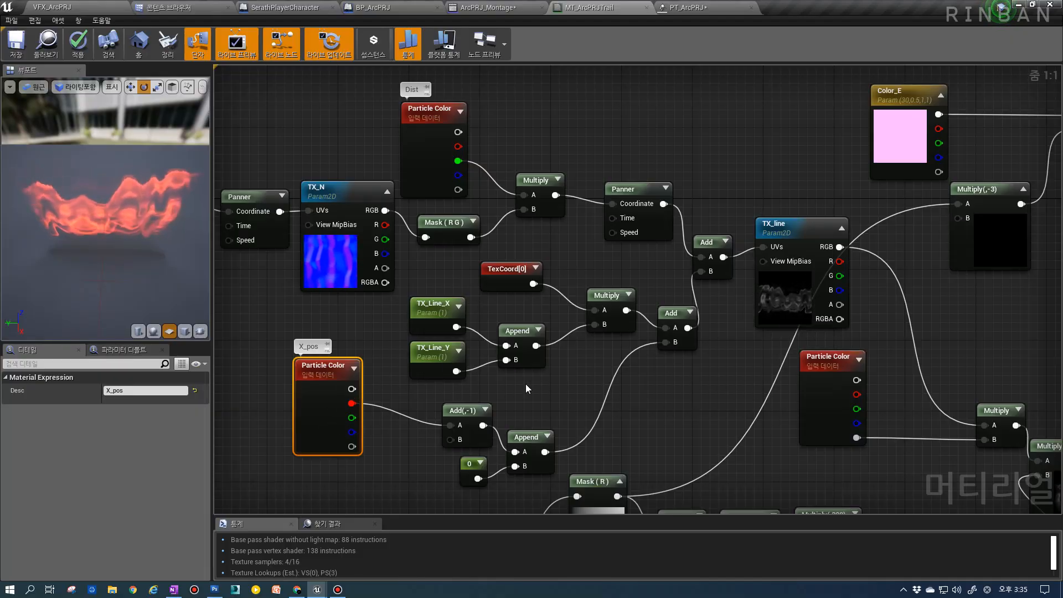
{"action": "left_click_drag", "start_coordinate": [313, 407], "coordinate": [348, 425]}
{"action": "left_click", "coordinate": [441, 163]}
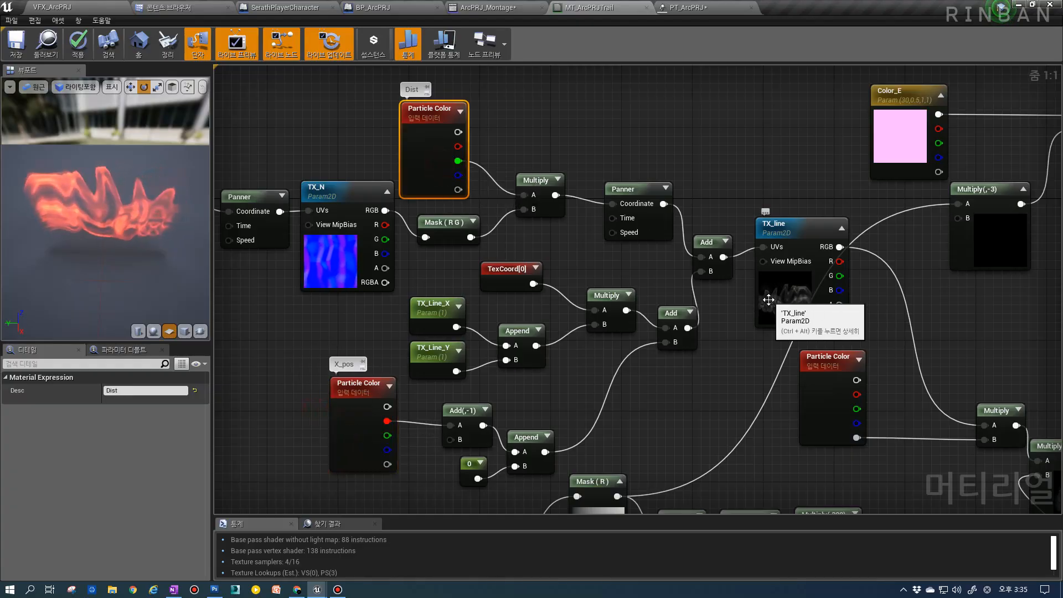
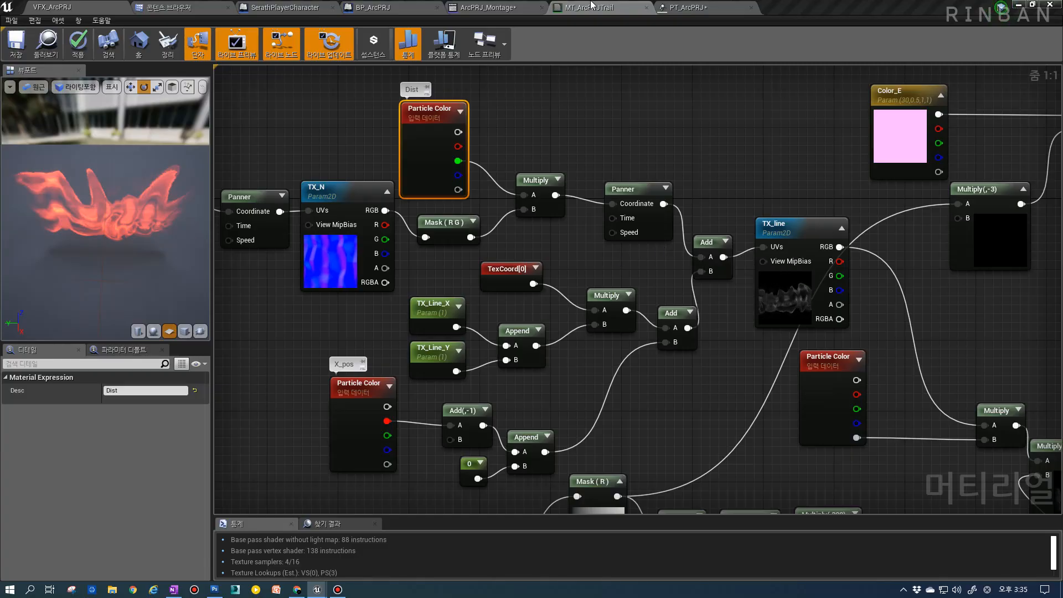
Return to PT_ArcPRJ, load the ribbon's Color Over Life into the curve editor, and hide its AlphaOverLife curve.
{"action": "left_click", "coordinate": [689, 7]}
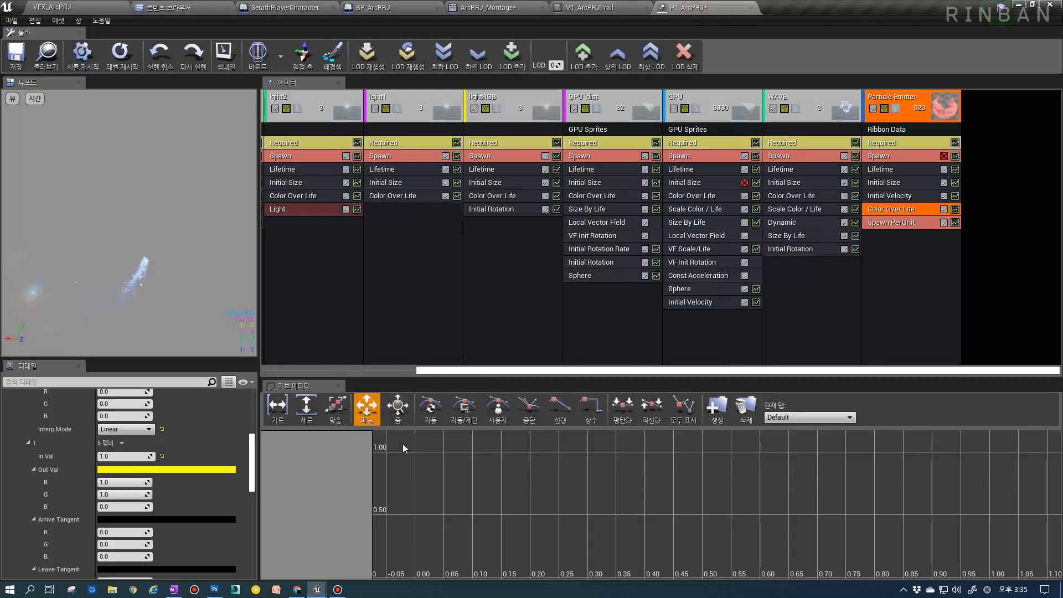
{"action": "left_click_drag", "start_coordinate": [482, 459], "coordinate": [474, 456]}
{"action": "left_click", "coordinate": [446, 445]}
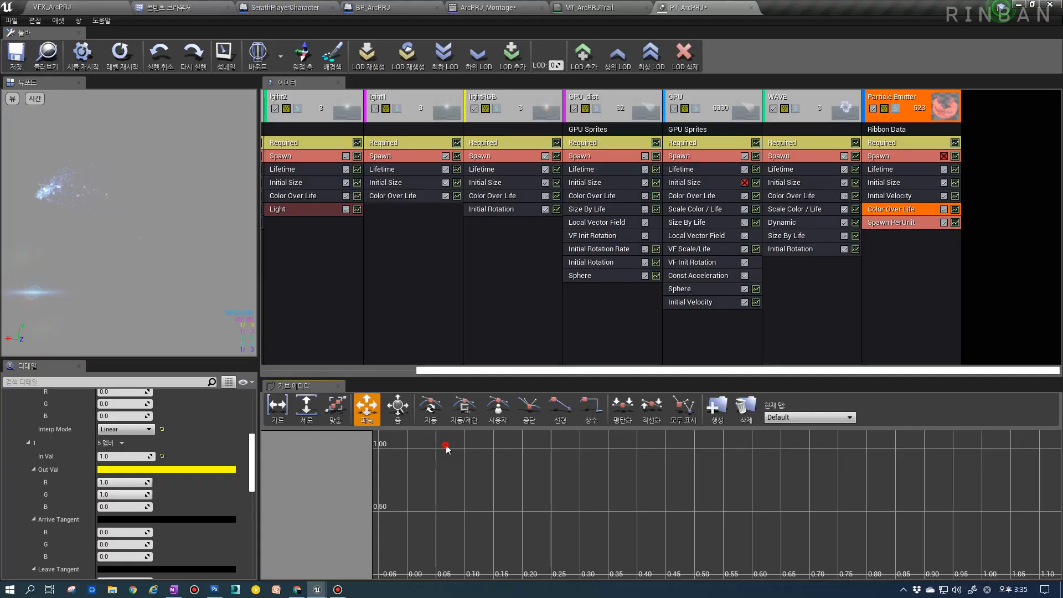
{"action": "left_click", "coordinate": [955, 209]}
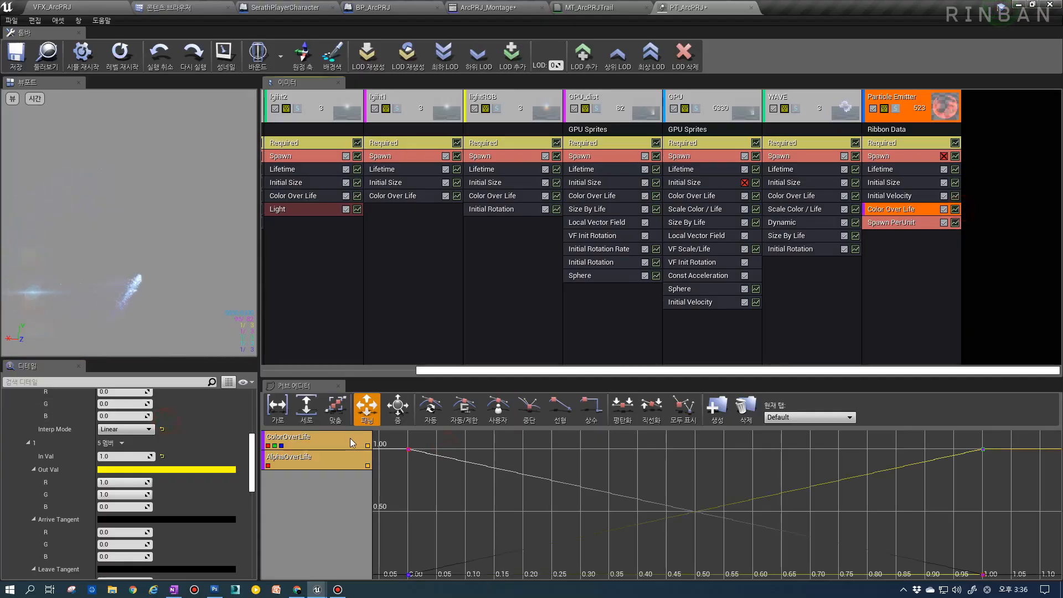
{"action": "left_click", "coordinate": [368, 466]}
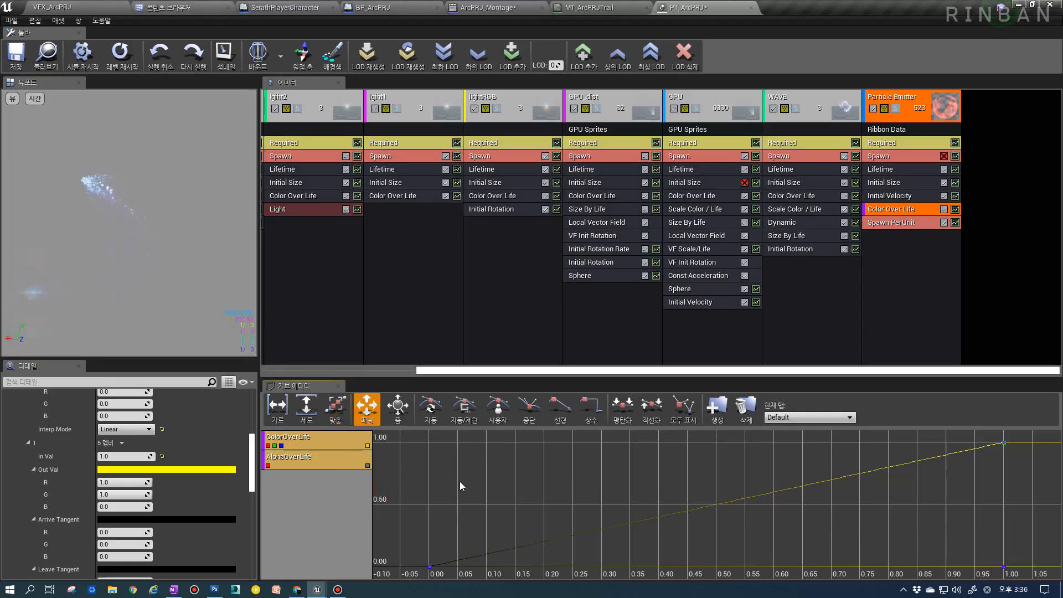
Hide the blue and green channels of the ColorOverLife curve and select the red key at time 0.
{"action": "left_click", "coordinate": [282, 446]}
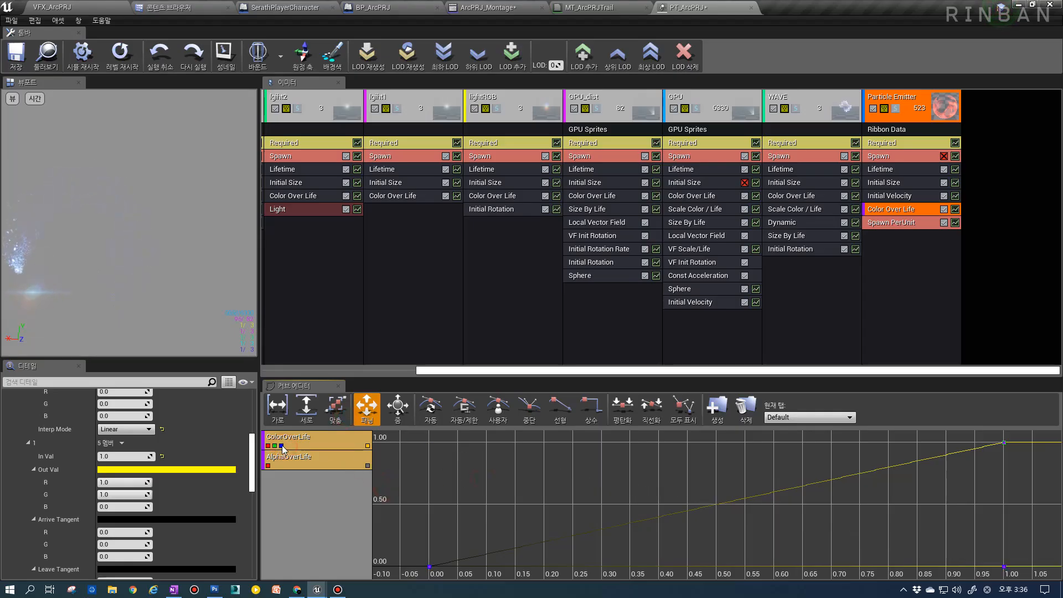
{"action": "left_click_drag", "start_coordinate": [492, 503], "coordinate": [503, 490]}
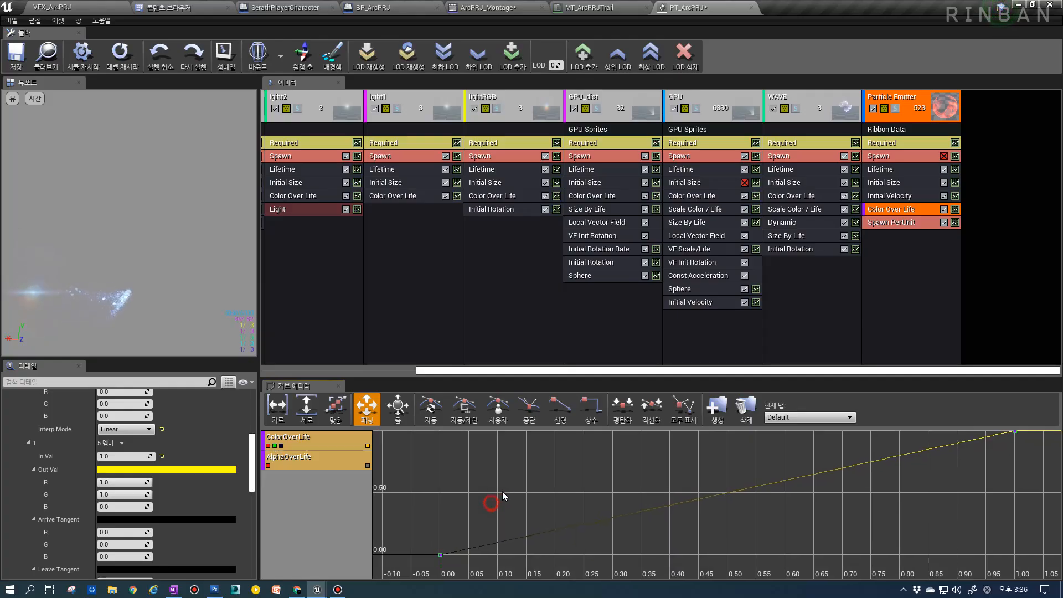
{"action": "left_click", "coordinate": [275, 446]}
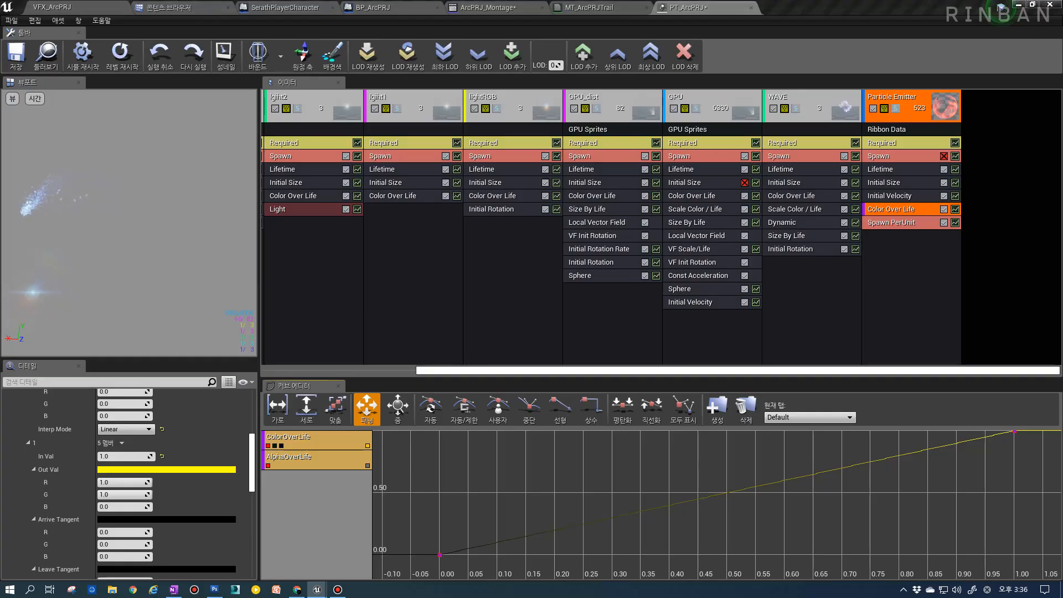
{"action": "left_click_drag", "start_coordinate": [510, 489], "coordinate": [306, 596]}
{"action": "left_click_drag", "start_coordinate": [458, 524], "coordinate": [686, 414]}
{"action": "left_click", "coordinate": [460, 552]}
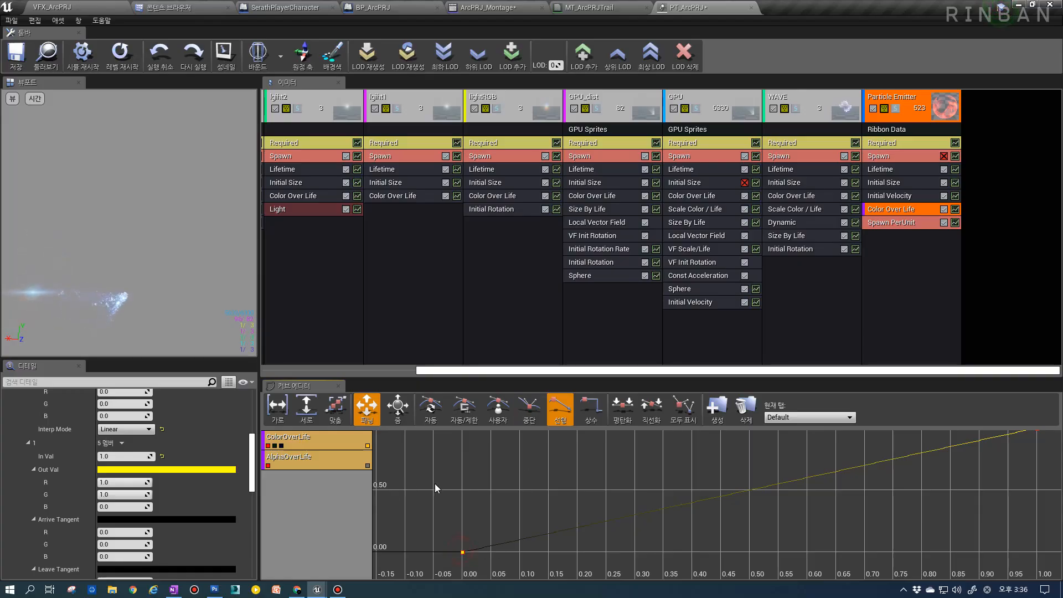
Raise the red key at time 0 to about 0.5, add a low key near 0.1, and lower the end key to about 0.
{"action": "left_click_drag", "start_coordinate": [462, 553], "coordinate": [459, 493]}
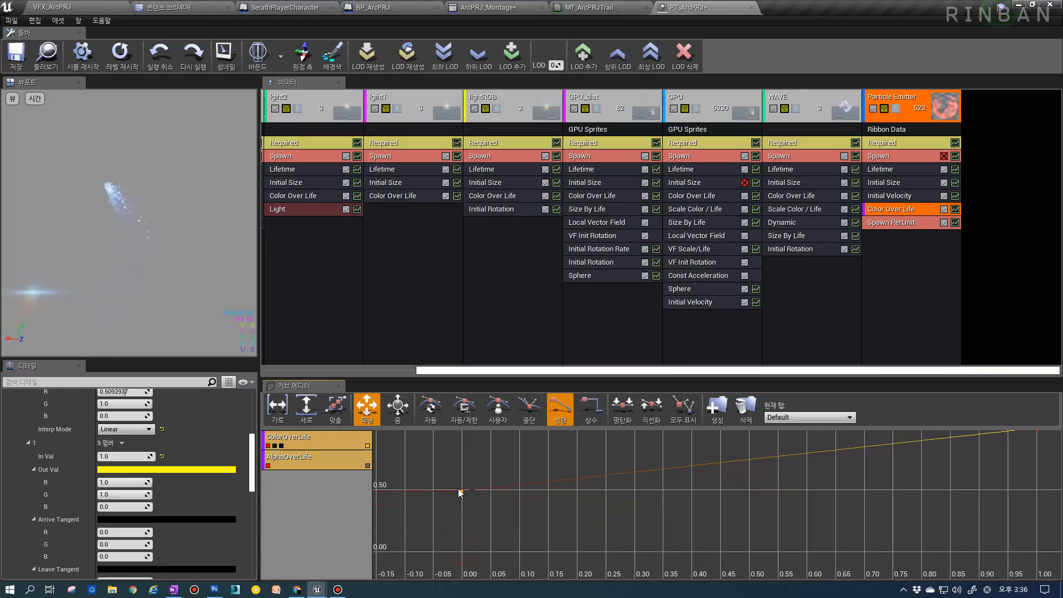
{"action": "left_click", "coordinate": [519, 486], "text": "ctrl"}
{"action": "left_click_drag", "start_coordinate": [521, 486], "coordinate": [523, 549]}
{"action": "left_click_drag", "start_coordinate": [1038, 443], "coordinate": [1004, 568]}
{"action": "left_click_drag", "start_coordinate": [927, 546], "coordinate": [929, 525]}
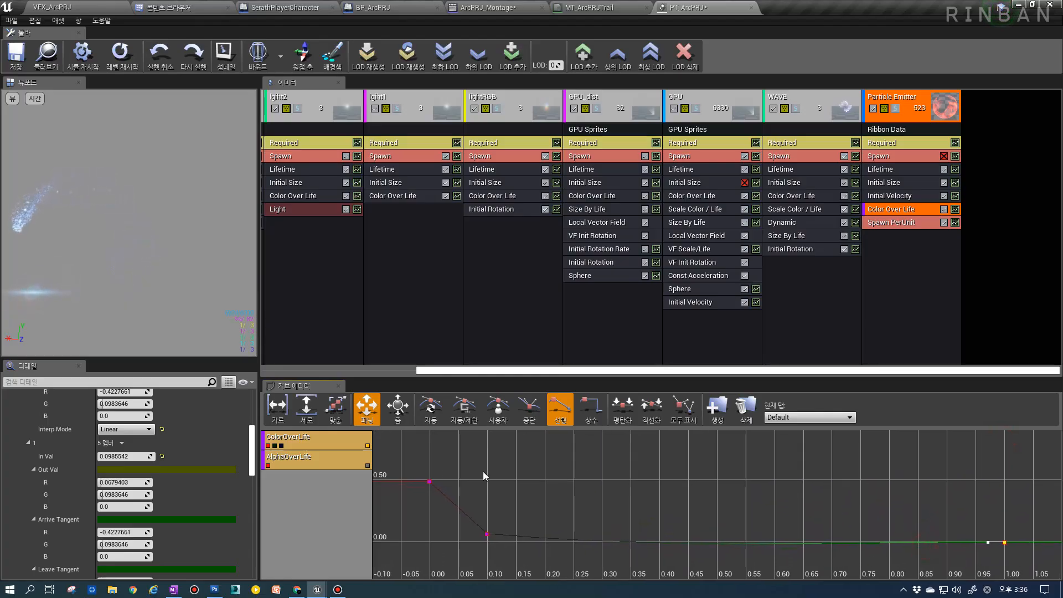
Set the red curve's keys to auto interpolation and move the middle key to about 0.13 at time 0.10.
{"action": "left_click_drag", "start_coordinate": [478, 497], "coordinate": [505, 551], "text": "ctrl+alt"}
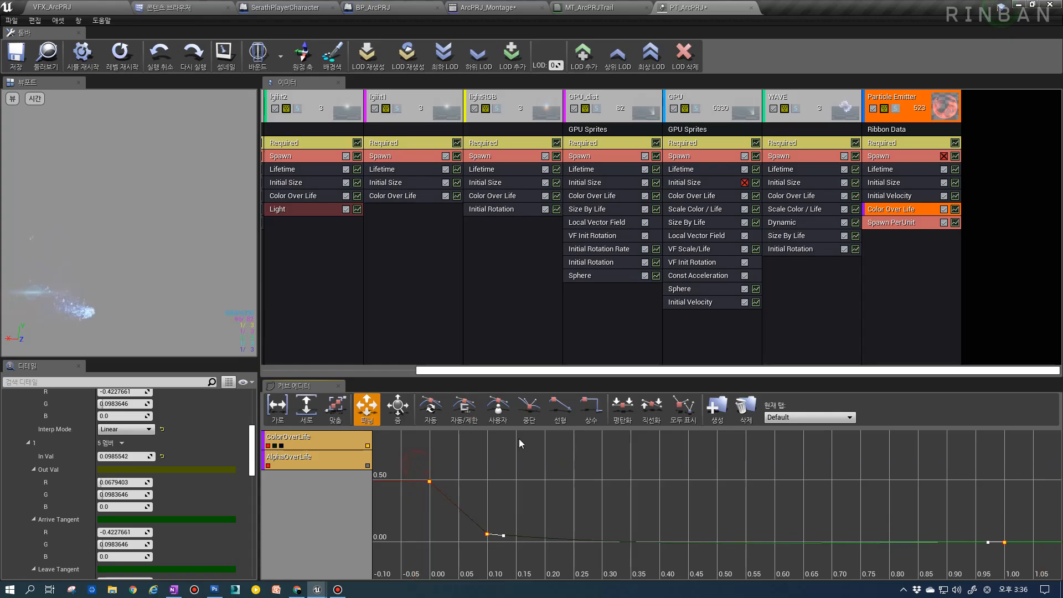
{"action": "left_click", "coordinate": [431, 409]}
{"action": "left_click", "coordinate": [487, 534]}
{"action": "left_click_drag", "start_coordinate": [487, 535], "coordinate": [490, 526]}
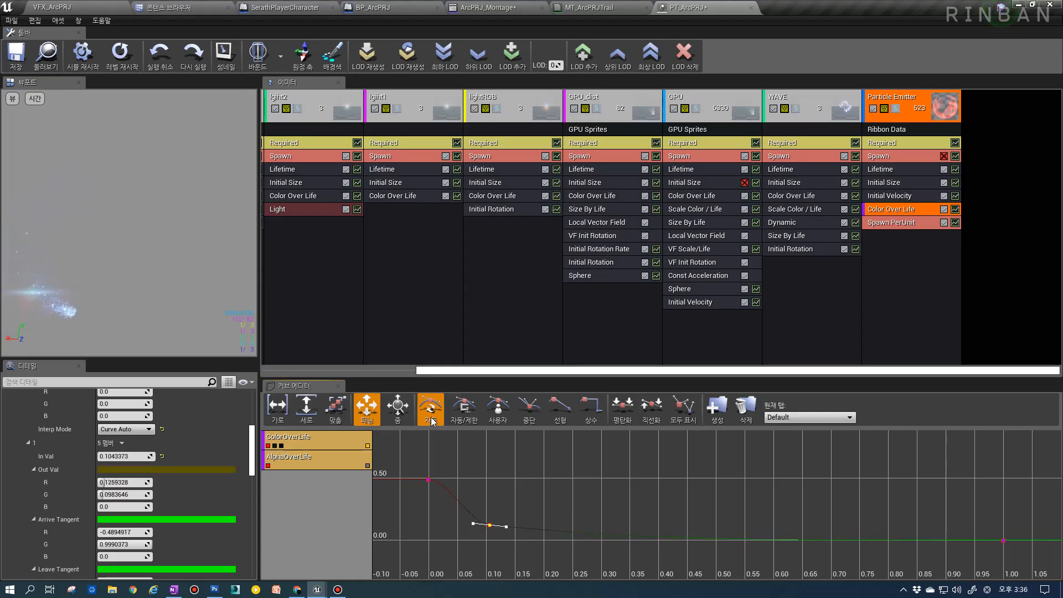
Display only the green ColorOverLife channel, raise its key near time 0.1 to about 0.46, and adjust the end key's tangent.
{"action": "left_click", "coordinate": [275, 446]}
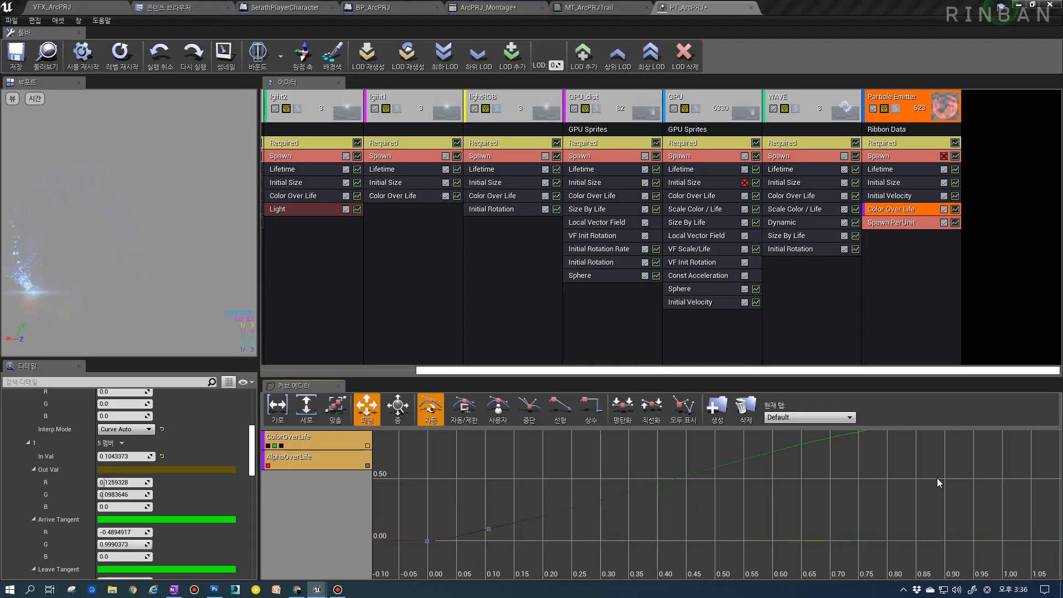
{"action": "left_click_drag", "start_coordinate": [491, 532], "coordinate": [483, 456]}
{"action": "left_click_drag", "start_coordinate": [771, 461], "coordinate": [620, 537]}
{"action": "left_click_drag", "start_coordinate": [768, 474], "coordinate": [851, 481]}
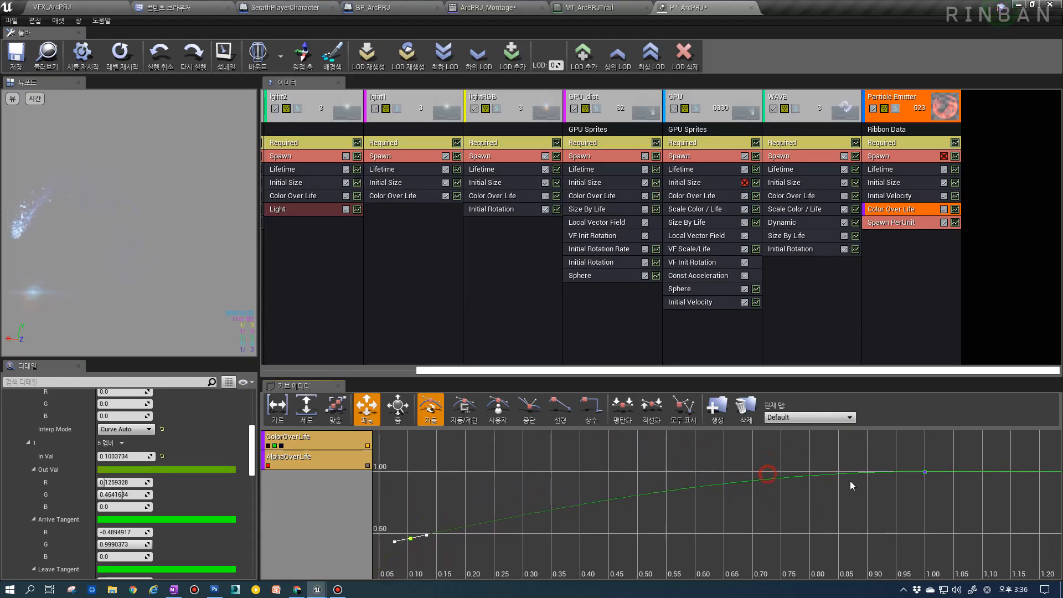
{"action": "left_click", "coordinate": [925, 473]}
{"action": "left_click_drag", "start_coordinate": [909, 473], "coordinate": [903, 474]}
{"action": "left_click_drag", "start_coordinate": [652, 516], "coordinate": [752, 489]}
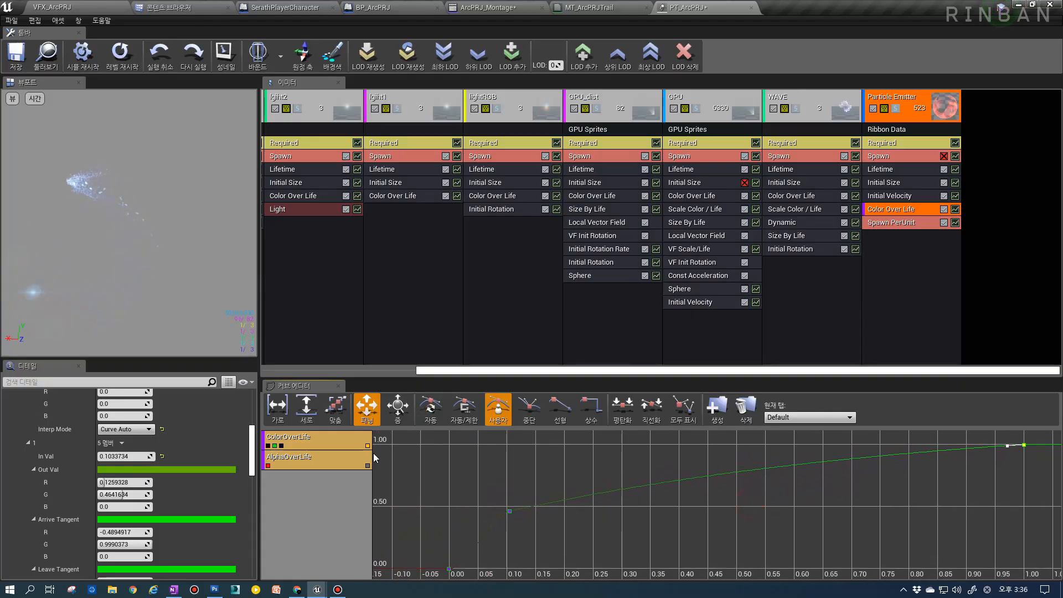
Show the red ColorOverLife channel again, save PT_ArcPRJ, and return to MT_ArcPRJTrail.
{"action": "left_click", "coordinate": [268, 445]}
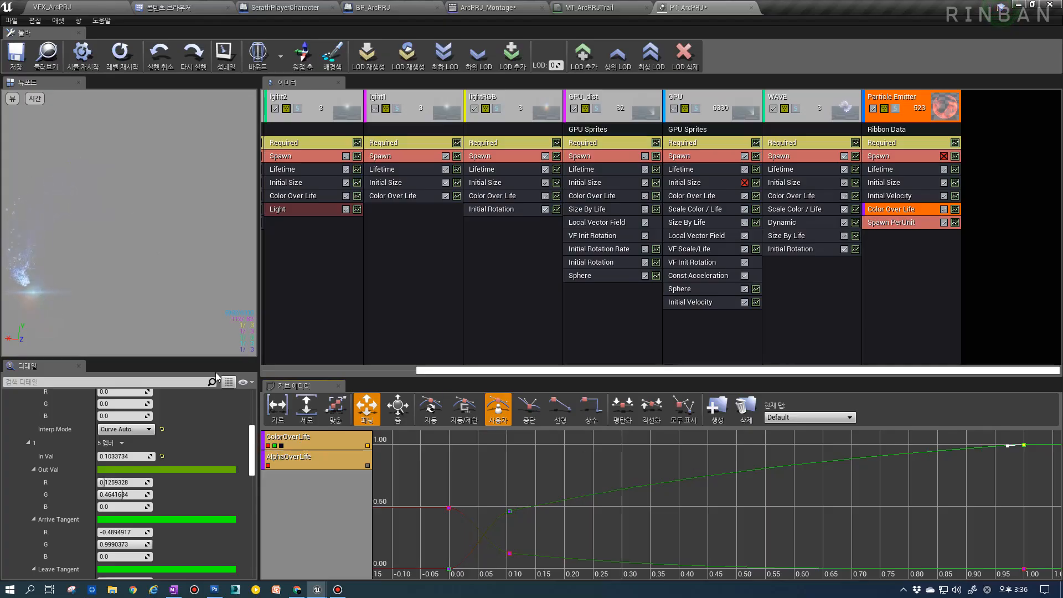
{"action": "left_click", "coordinate": [16, 54]}
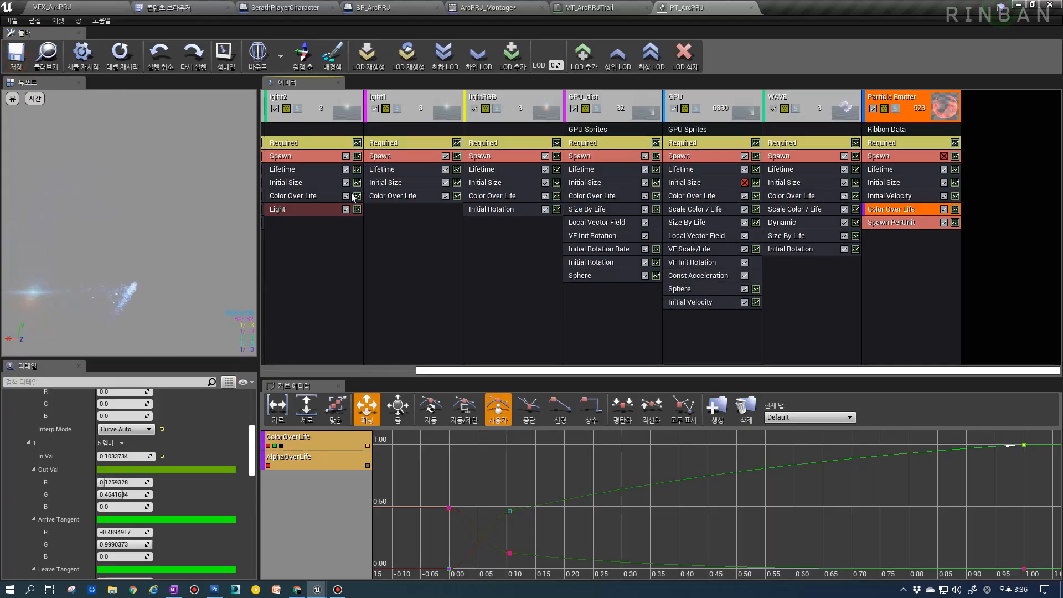
{"action": "left_click", "coordinate": [593, 7]}
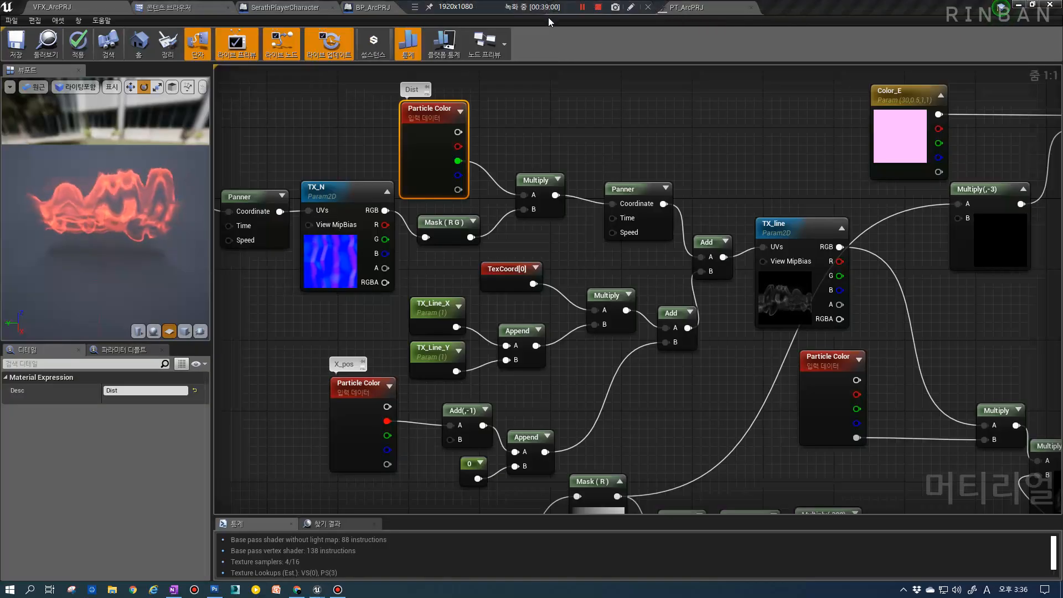
Set Color_E's red value to 0.3 in MT_ArcPRJTrail and save the material.
{"action": "right_click_drag", "start_coordinate": [603, 261], "coordinate": [348, 363]}
{"action": "left_click", "coordinate": [601, 239]}
{"action": "left_click", "coordinate": [133, 436]}
{"action": "type", "text": ".3"}
{"action": "key", "text": "Return"}
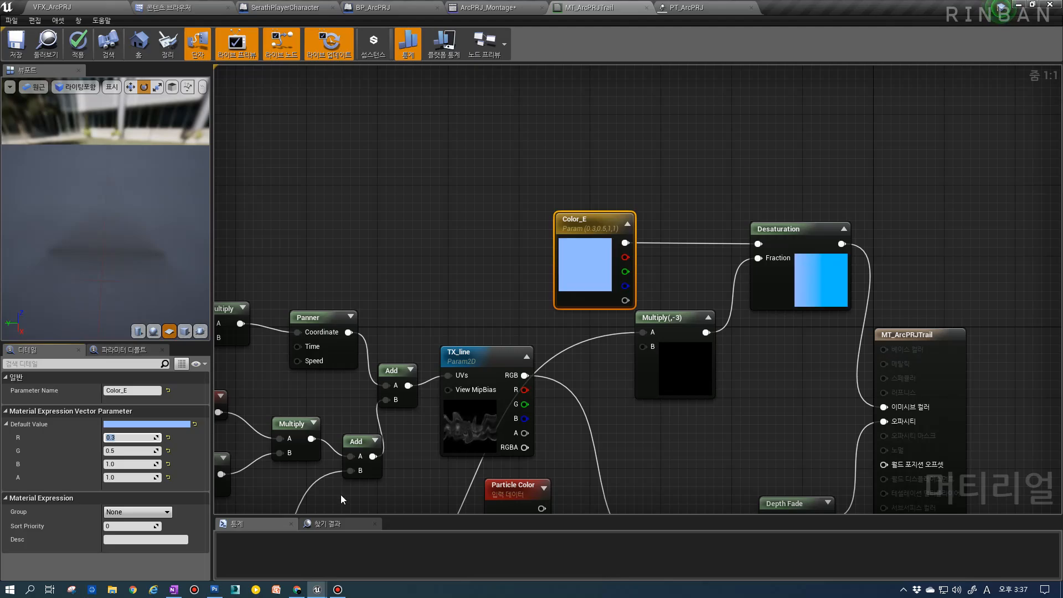
{"action": "left_click", "coordinate": [16, 43]}
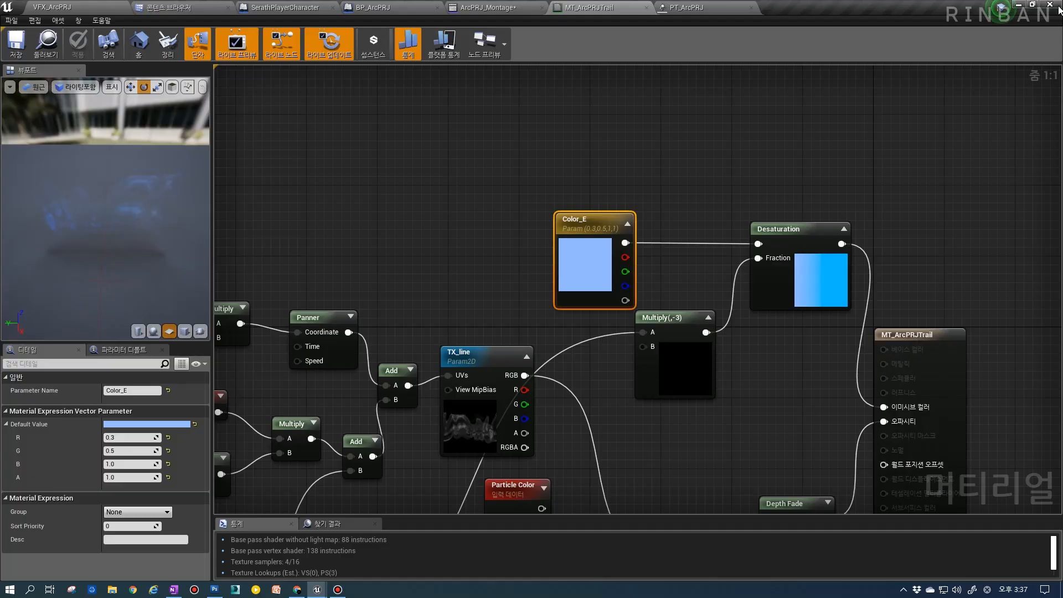
Play the VFX_ArcPRJ level, fire the projectile to check the trail, and end the play session.
{"action": "left_click", "coordinate": [67, 5]}
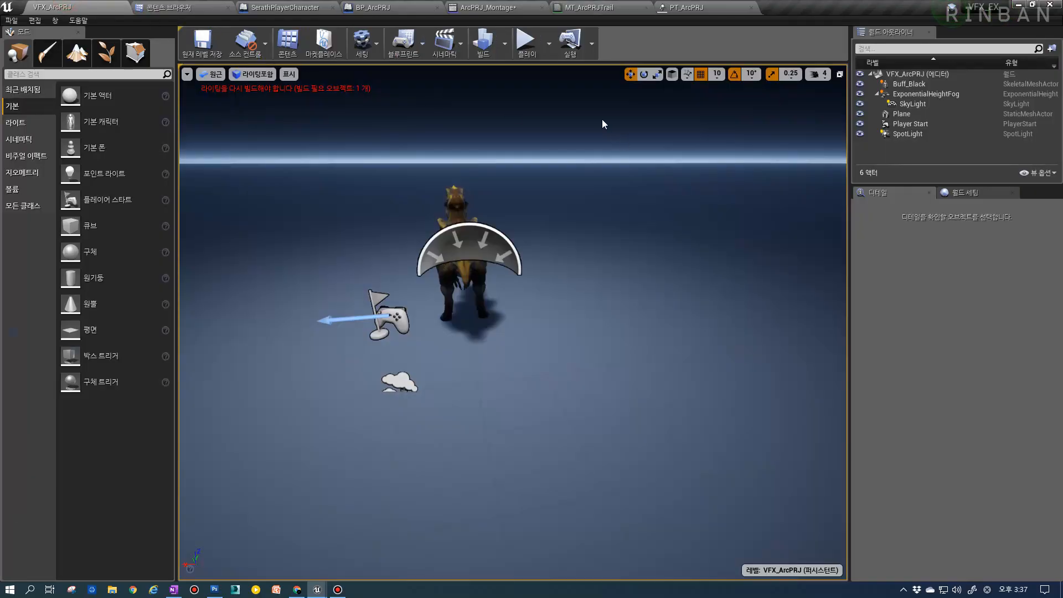
{"action": "left_click", "coordinate": [528, 41]}
{"action": "key", "text": "1"}
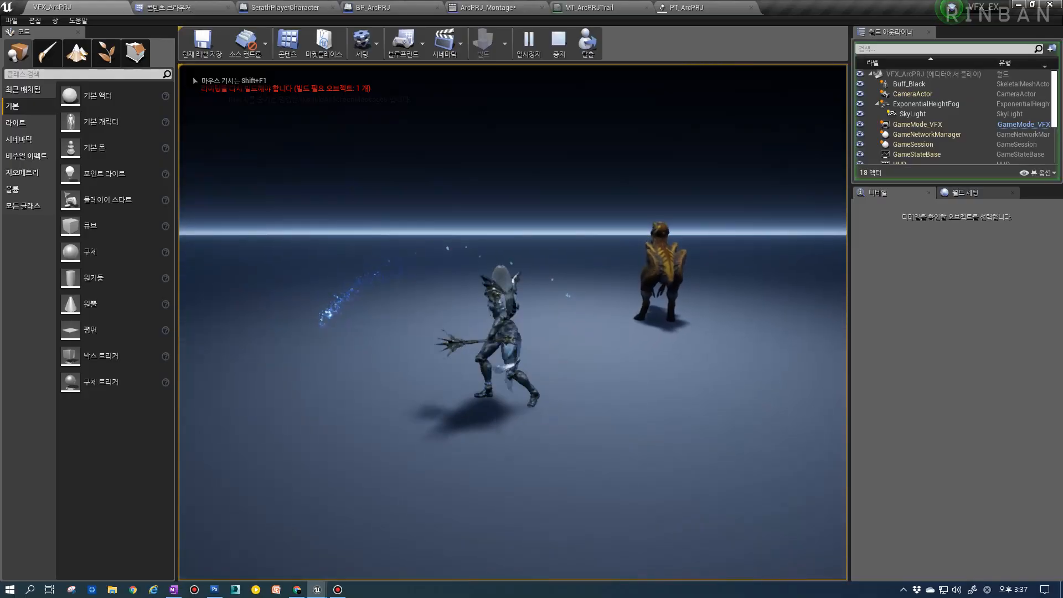
{"action": "key", "text": "Escape"}
Rename the last particle emitter in PT_ArcPRJ as Ribbon.
{"action": "left_click", "coordinate": [590, 7]}
{"action": "left_click", "coordinate": [687, 7]}
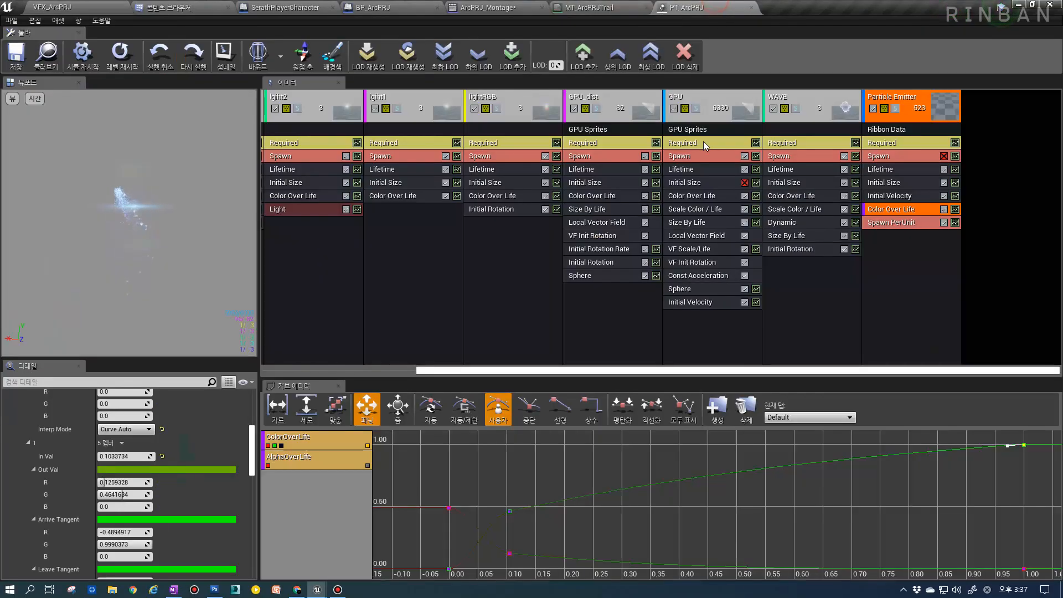
{"action": "left_click", "coordinate": [903, 114]}
{"action": "left_click", "coordinate": [134, 409]}
{"action": "type", "text": "Ribbon"}
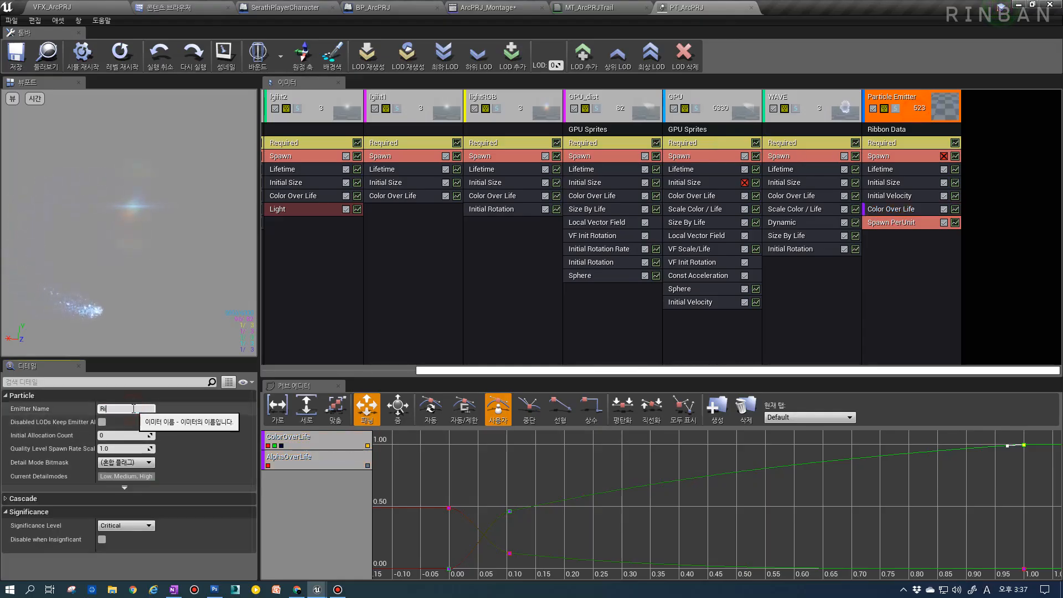
{"action": "key", "text": "Return"}
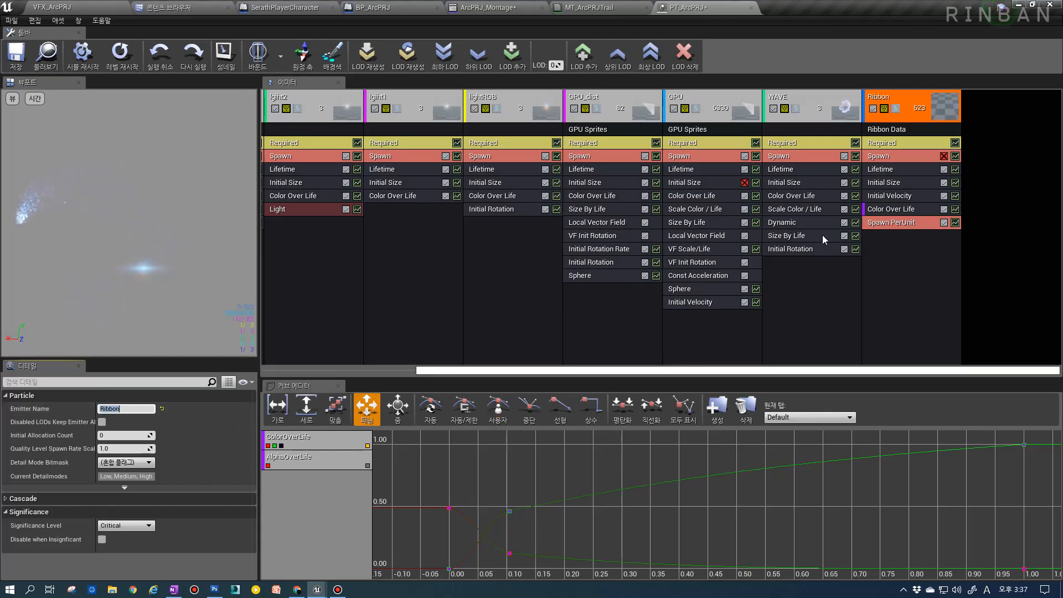
Try Ribbon Lifetime constants of 5 and 2.
{"action": "left_click", "coordinate": [892, 209]}
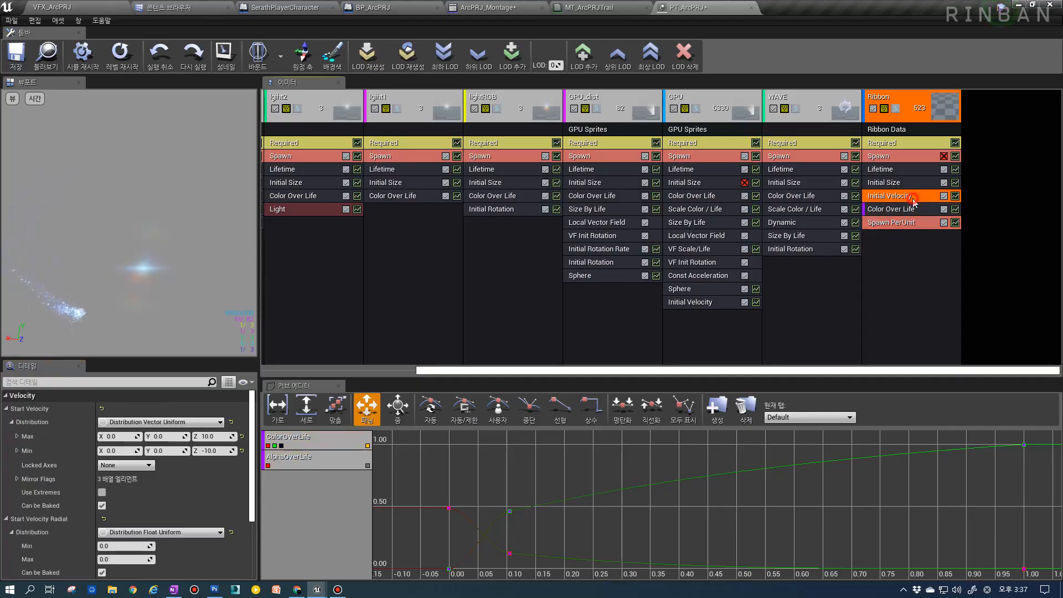
{"action": "left_click", "coordinate": [899, 169]}
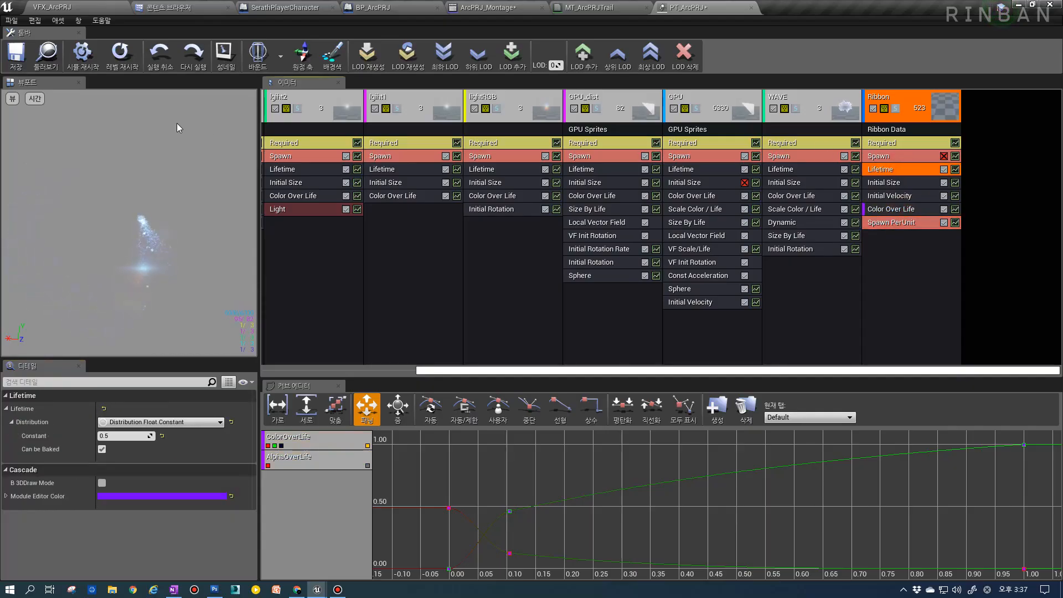
{"action": "left_click", "coordinate": [108, 437]}
{"action": "type", "text": "5"}
{"action": "key", "text": "Return"}
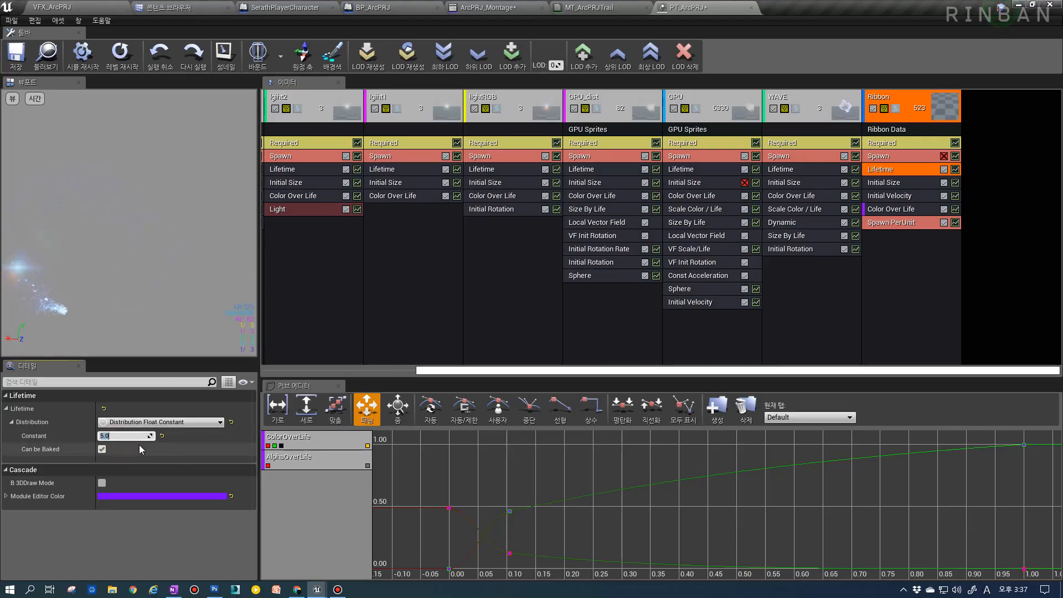
{"action": "type", "text": "2"}
{"action": "key", "text": "Return"}
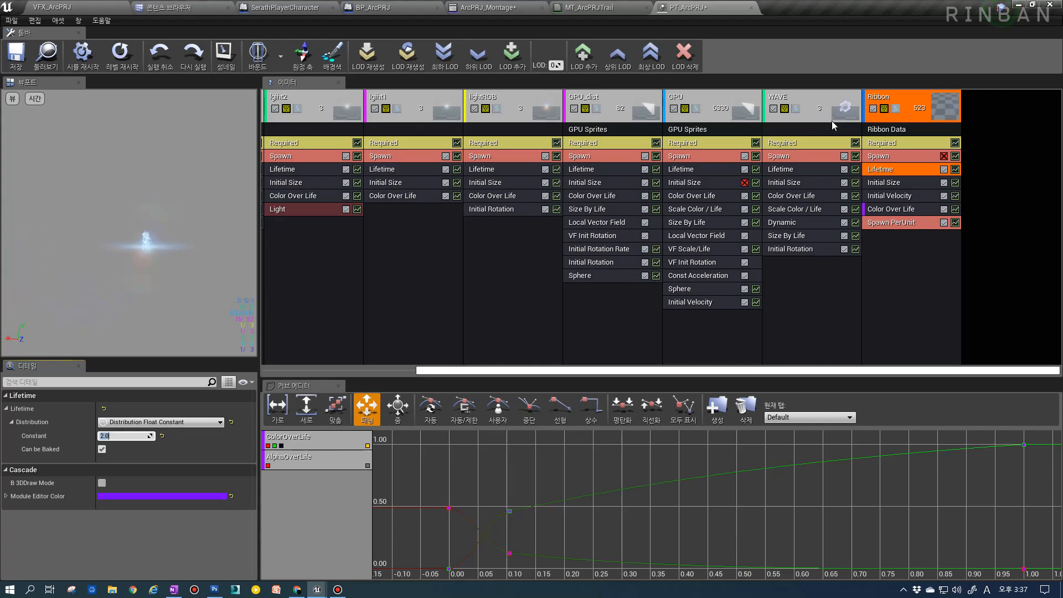
Solo the Ribbon emitter and set its Lifetime constant to 5.
{"action": "left_click", "coordinate": [908, 143]}
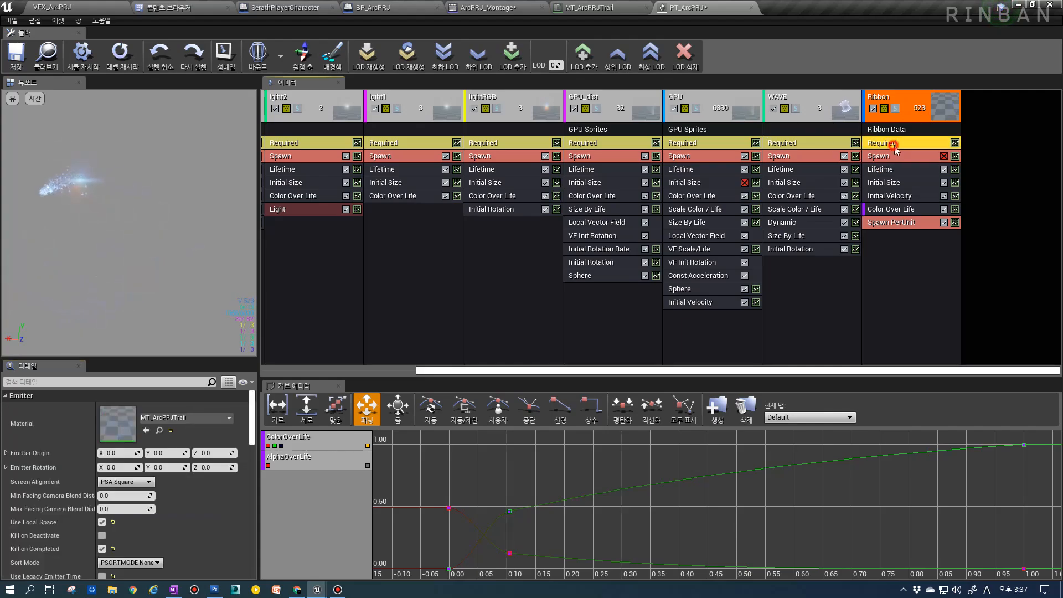
{"action": "scroll", "coordinate": [78, 454], "scroll_direction": "down", "scroll_amount": 5}
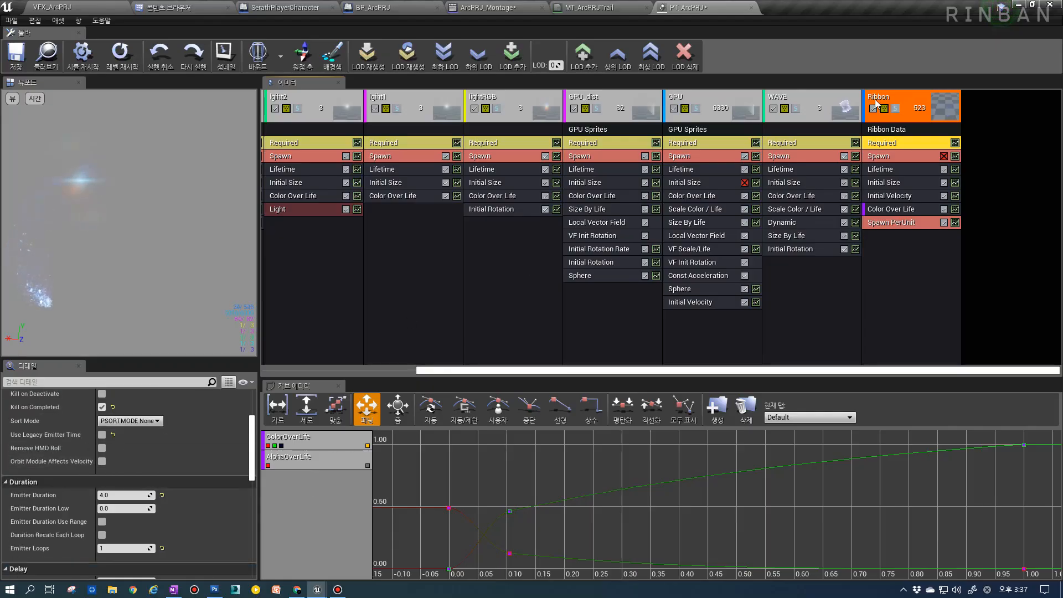
{"action": "left_click", "coordinate": [895, 109]}
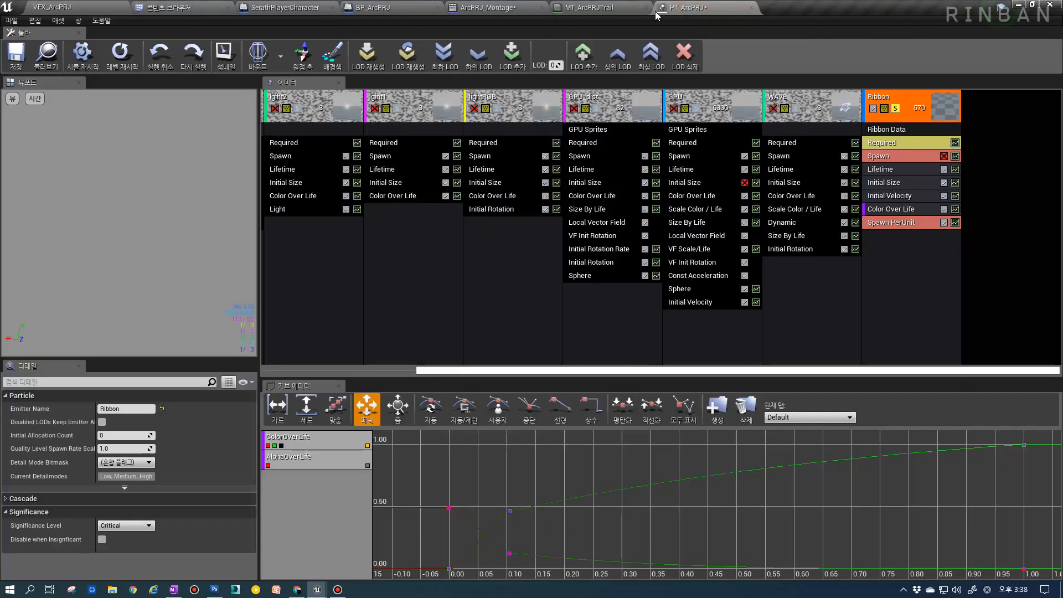
{"action": "left_click", "coordinate": [889, 211]}
{"action": "left_click", "coordinate": [881, 170]}
{"action": "left_click", "coordinate": [123, 436]}
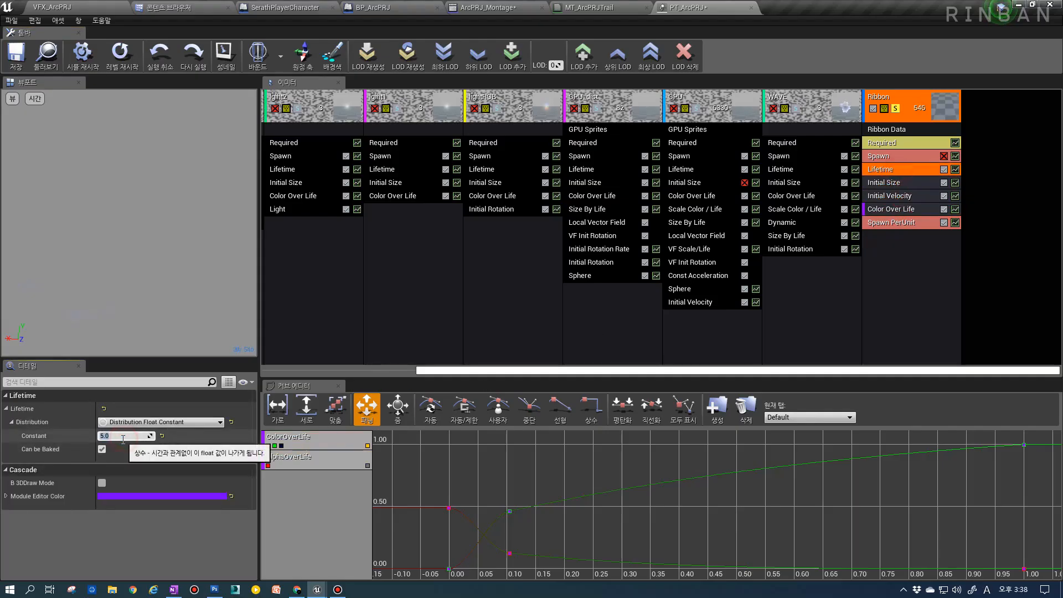
Review Ribbon's Spawn PerUnit settings, play VFX_ArcPRJ while moving the character to examine the trail, and return to PT_ArcPRJ.
{"action": "left_click", "coordinate": [929, 143]}
{"action": "left_click", "coordinate": [889, 224]}
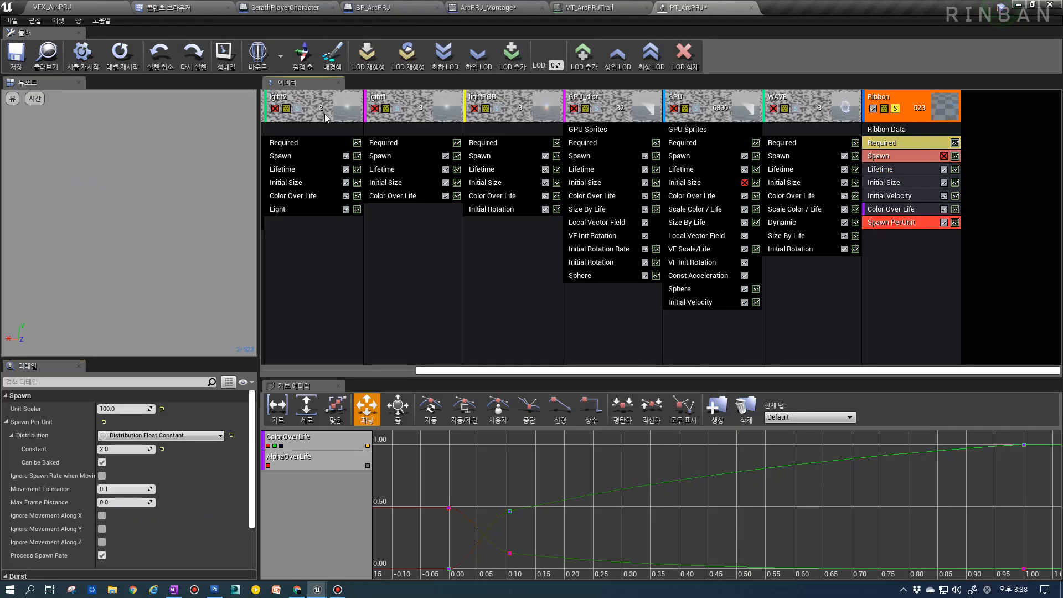
{"action": "left_click", "coordinate": [66, 7]}
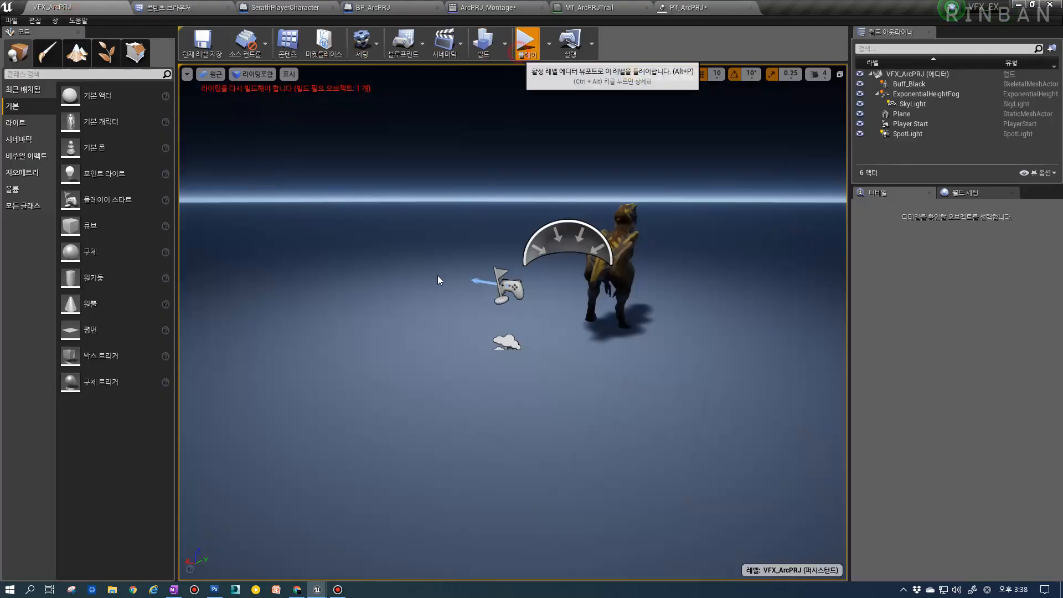
{"action": "left_click", "coordinate": [527, 43]}
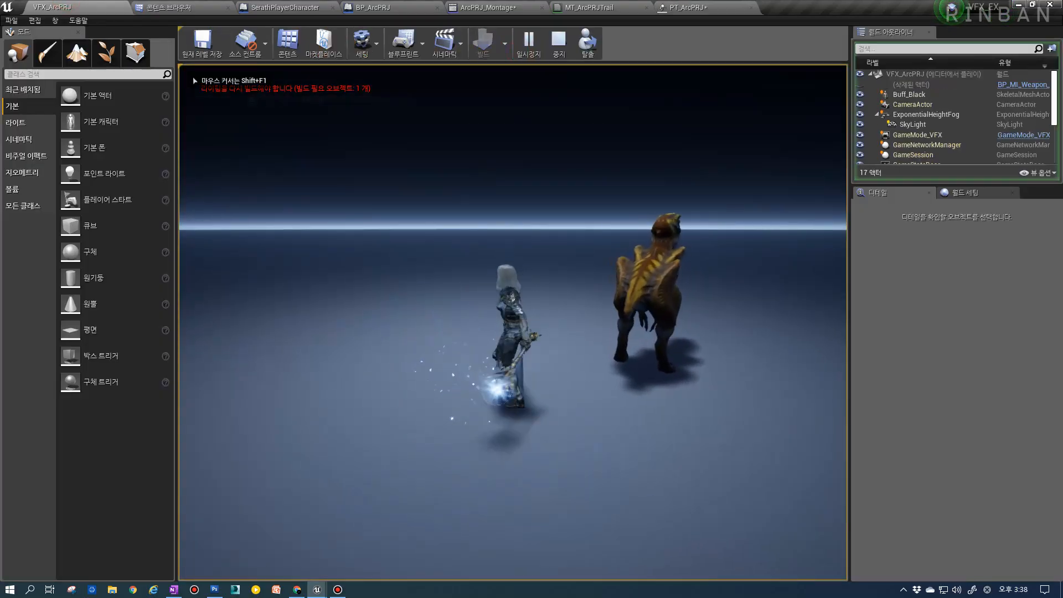
{"action": "key", "text": "s"}
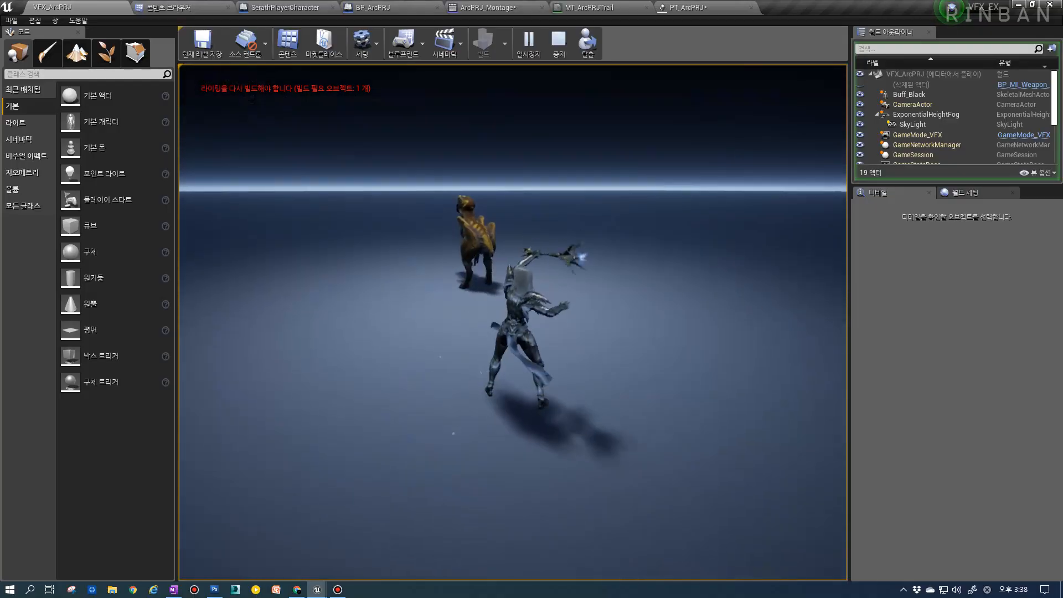
{"action": "key", "text": "s"}
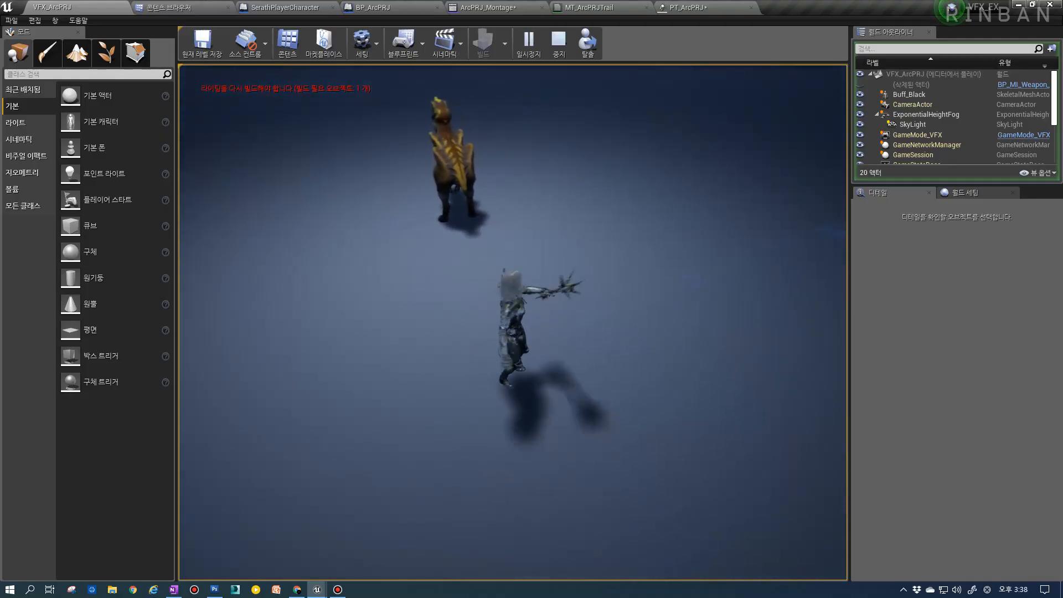
{"action": "key", "text": "w"}
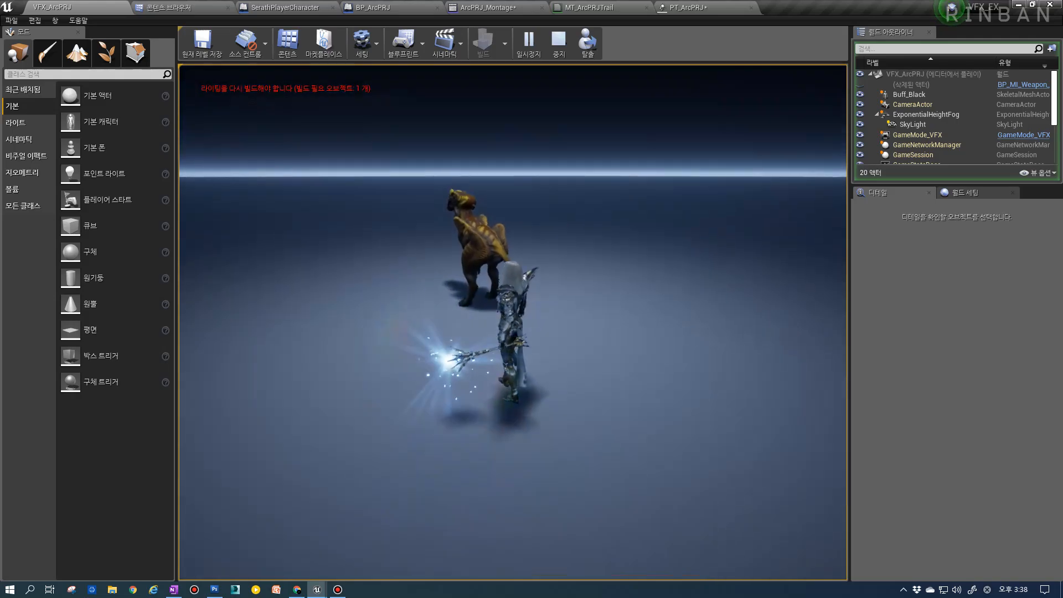
{"action": "key", "text": "shift+F1"}
{"action": "left_click", "coordinate": [705, 5]}
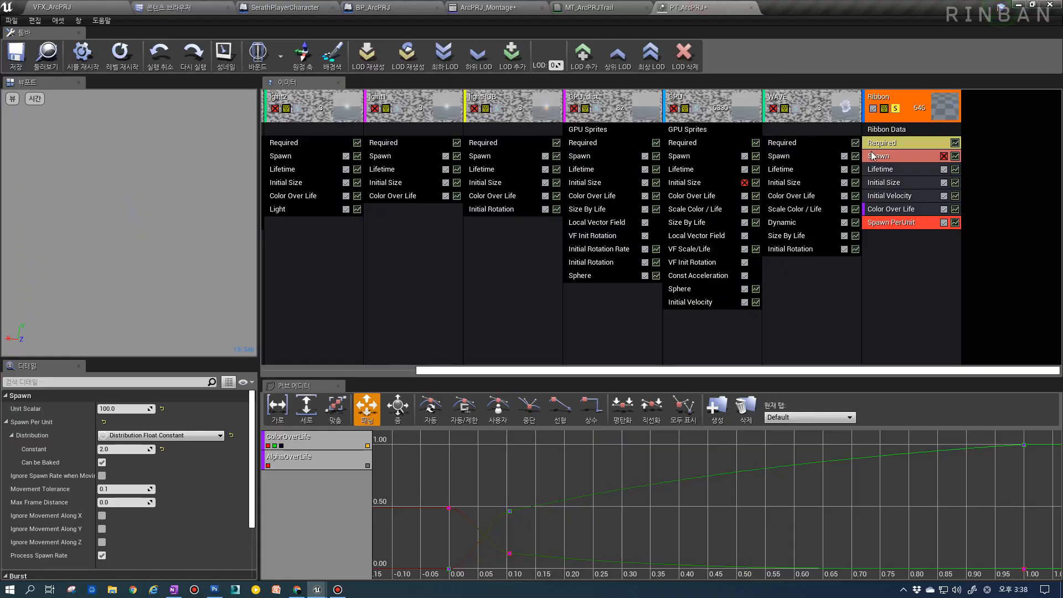
Locate the Ribbon emitter's material and create and open a material instance of it named MI_ArcPRJTrail.
{"action": "left_click", "coordinate": [884, 178]}
{"action": "left_click", "coordinate": [889, 208]}
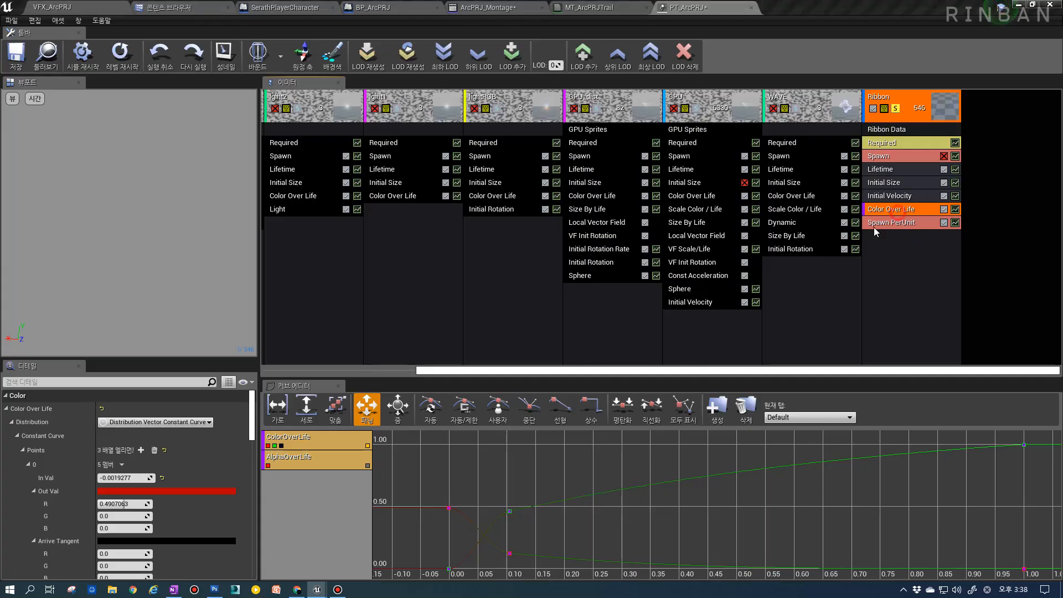
{"action": "left_click", "coordinate": [918, 144]}
{"action": "left_click", "coordinate": [158, 431]}
{"action": "right_click", "coordinate": [275, 74]}
{"action": "left_click", "coordinate": [321, 94]}
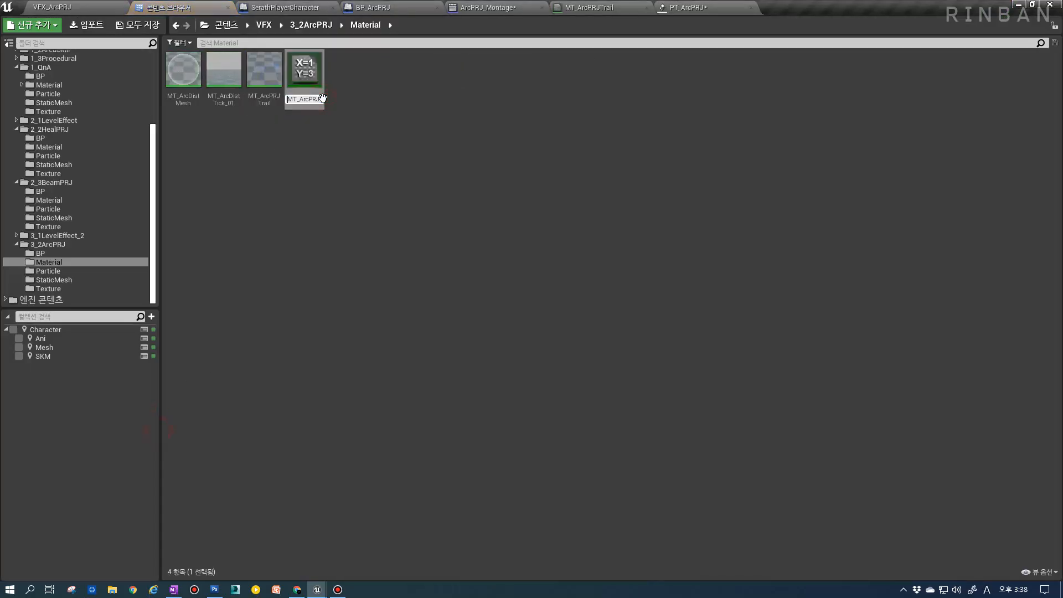
{"action": "key", "text": "Return"}
{"action": "key", "text": "Return"}
Enable the Color_E override in MI_ArcPRJTrail, expand its channels, and preview the material on a plane.
{"action": "left_click", "coordinate": [559, 293]}
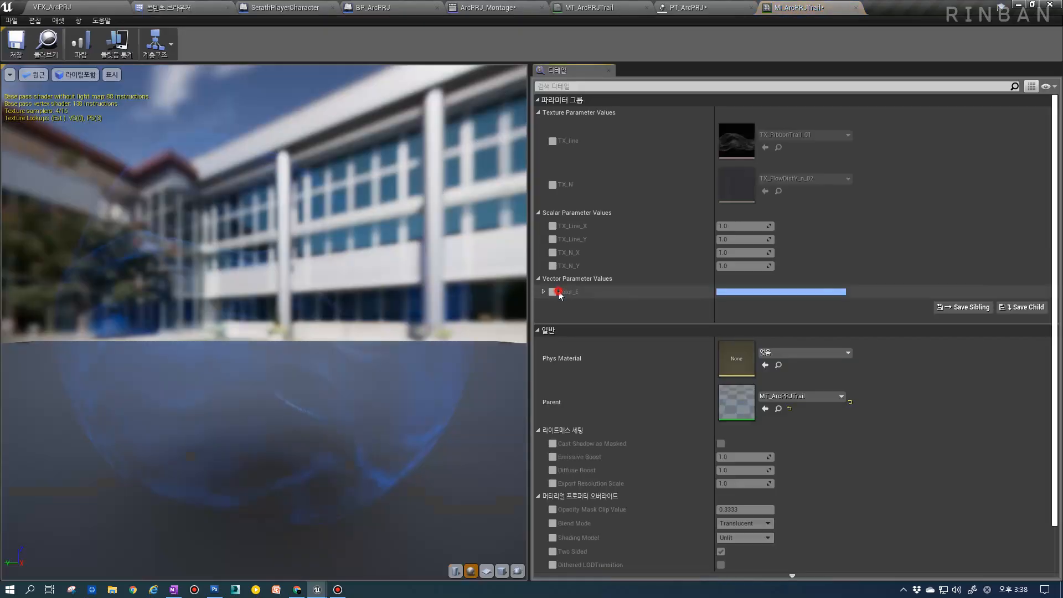
{"action": "left_click", "coordinate": [544, 291]}
{"action": "left_click", "coordinate": [489, 572]}
{"action": "left_click_drag", "start_coordinate": [404, 435], "coordinate": [382, 476]}
{"action": "right_click_drag", "start_coordinate": [365, 407], "coordinate": [353, 376]}
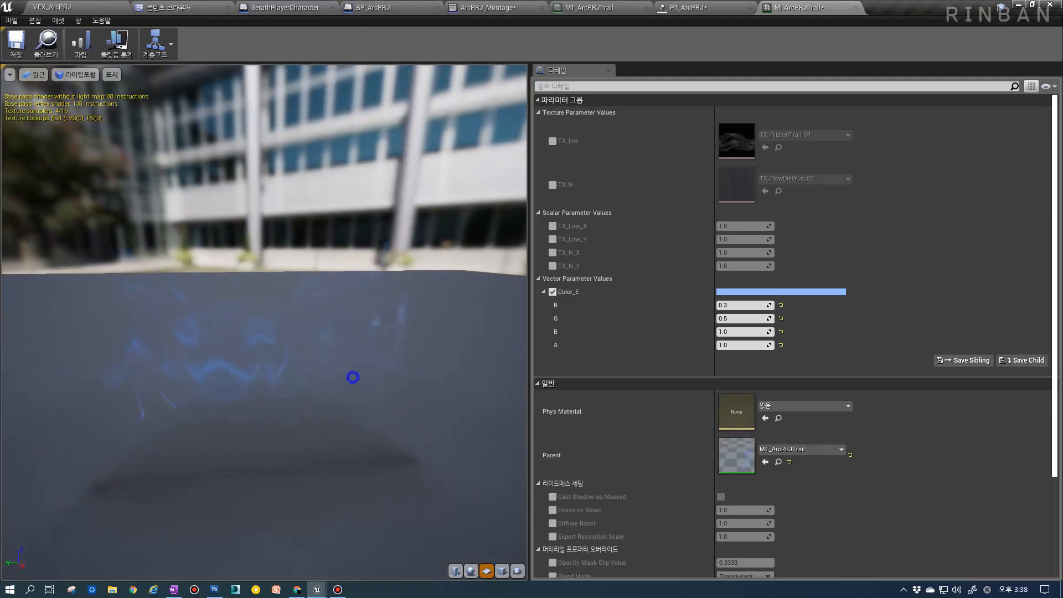
Try brighter Color_E values of R 3, G 5 and B 10.
{"action": "left_click", "coordinate": [739, 305]}
{"action": "type", "text": "1"}
{"action": "key", "text": "Tab"}
{"action": "left_click", "coordinate": [742, 305]}
{"action": "type", "text": "3"}
{"action": "key", "text": "Tab"}
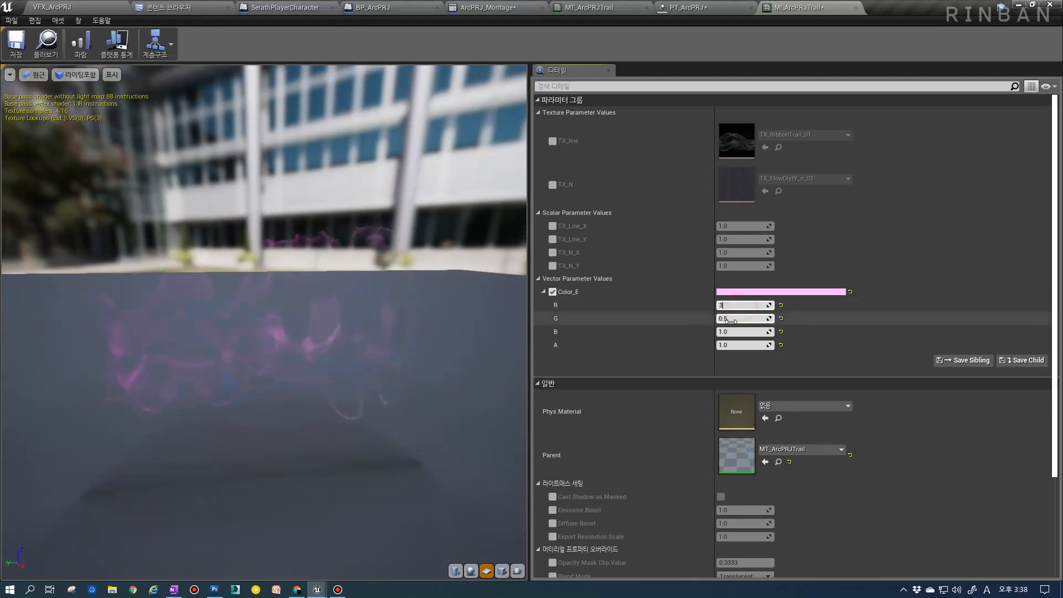
{"action": "type", "text": "5"}
{"action": "key", "text": "Tab"}
{"action": "type", "text": "10"}
{"action": "key", "text": "Return"}
Set Color_E in the material instance to R 1.5, G 2.5 and B 5.
{"action": "left_click", "coordinate": [743, 307]}
{"action": "type", "text": "1.5"}
{"action": "left_click", "coordinate": [744, 319]}
{"action": "type", "text": "2.5"}
{"action": "left_click", "coordinate": [738, 331]}
{"action": "type", "text": "5"}
{"action": "key", "text": "Return"}
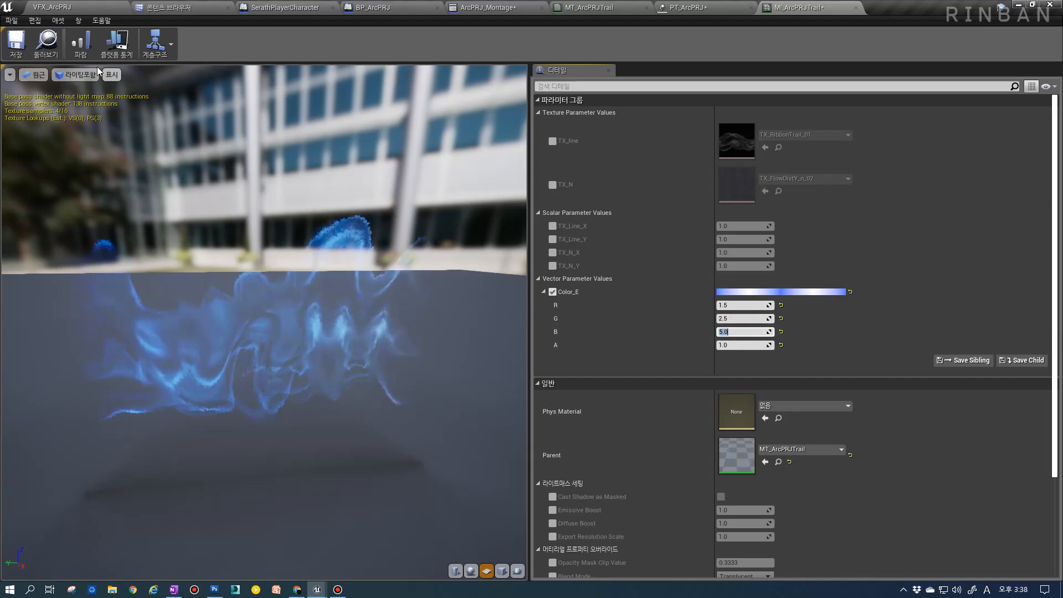
Assign MI_ArcPRJTrail as the Ribbon emitter's material in PT_ArcPRJ.
{"action": "left_click", "coordinate": [48, 53]}
{"action": "left_click", "coordinate": [684, 6]}
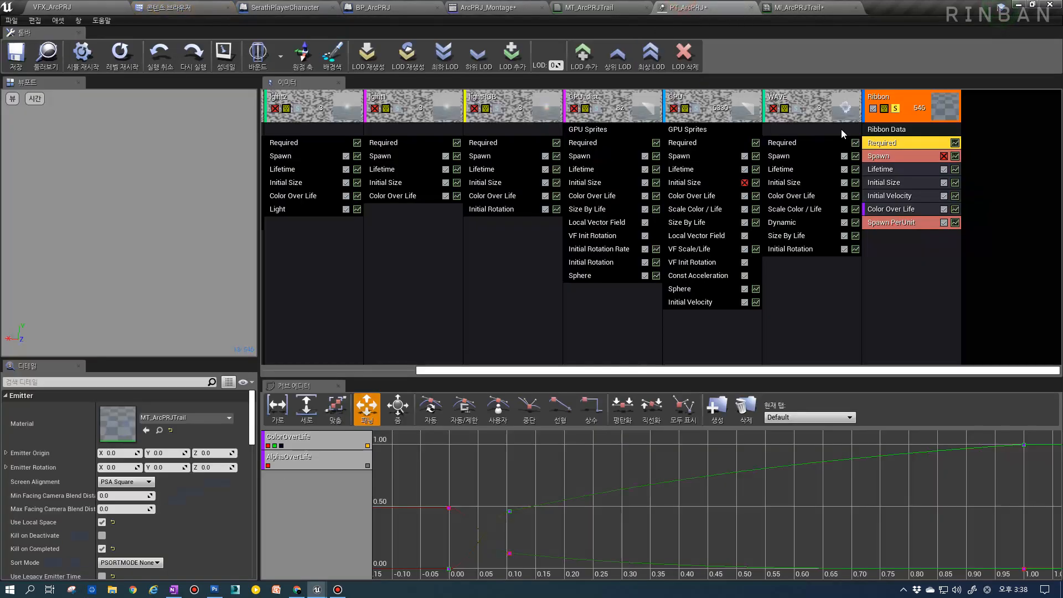
{"action": "left_click", "coordinate": [146, 430]}
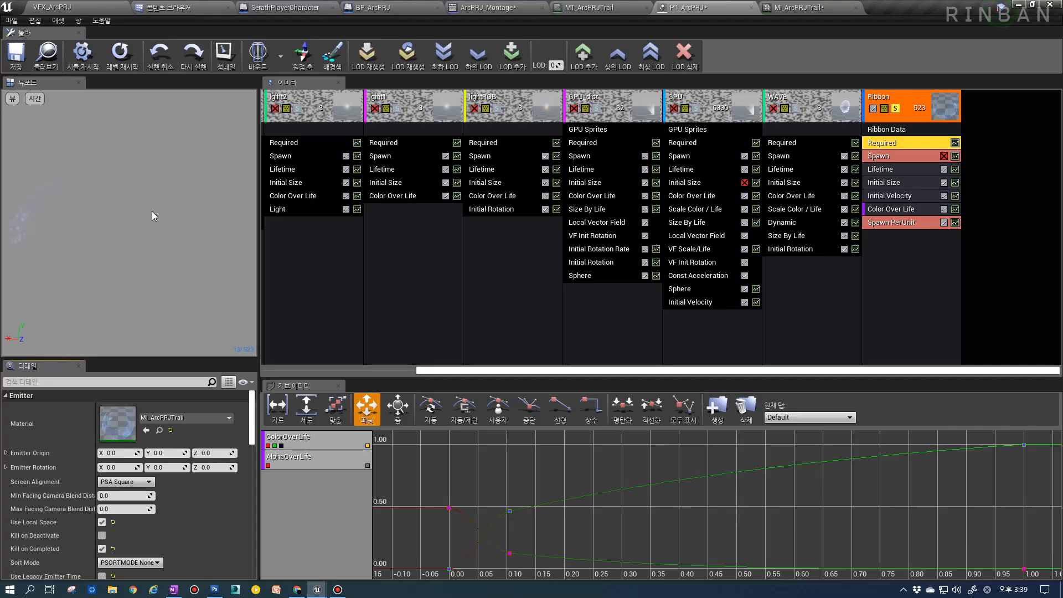
Review Ribbon's Color Over Life and Initial Size, and play VFX_ArcPRJ, firing while moving to examine the instanced trail.
{"action": "left_click", "coordinate": [909, 210]}
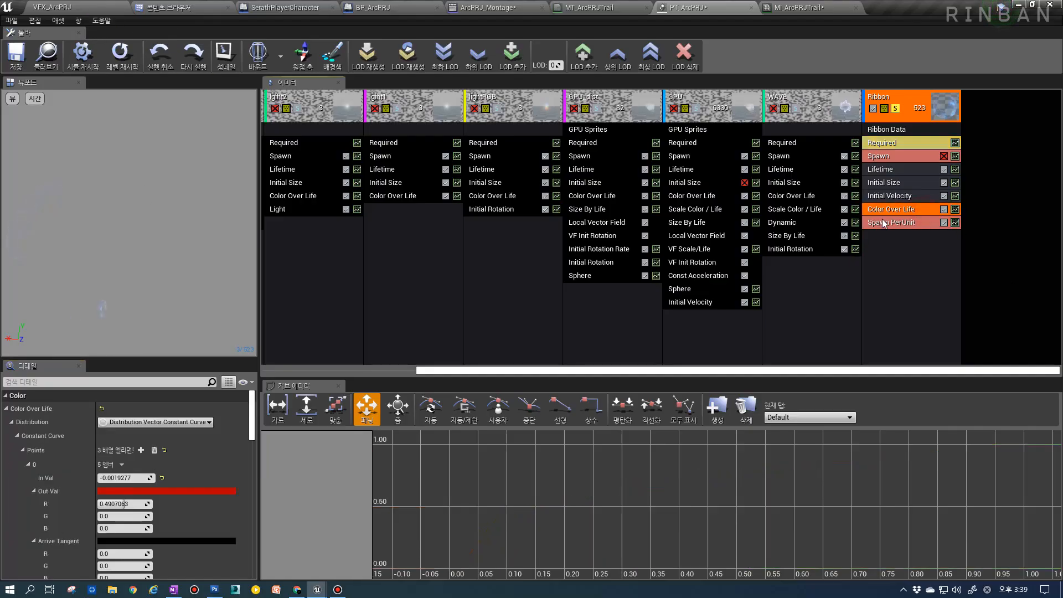
{"action": "left_click", "coordinate": [894, 185]}
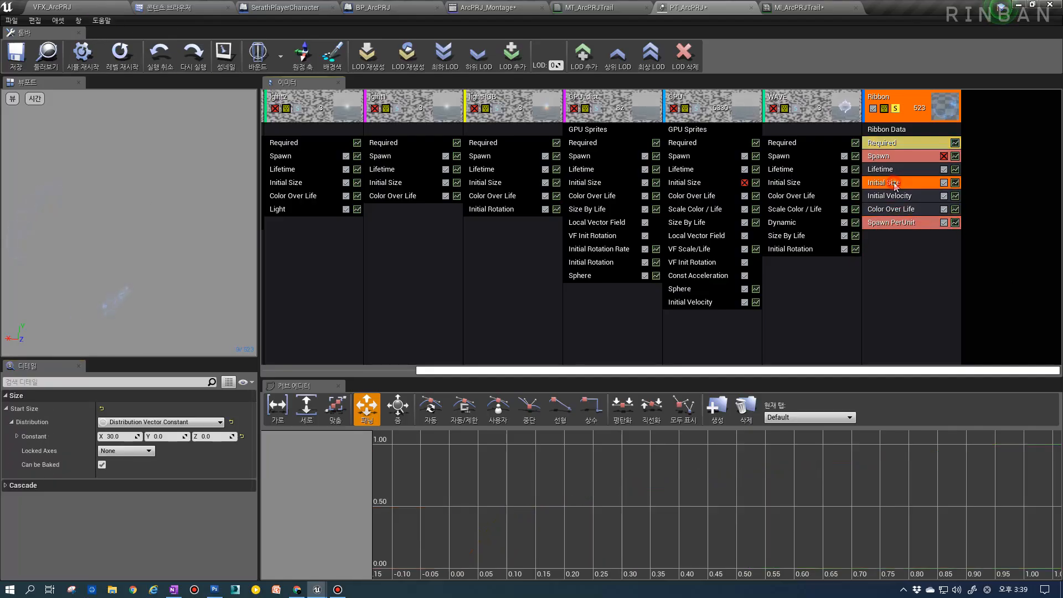
{"action": "left_click", "coordinate": [54, 6]}
{"action": "left_click", "coordinate": [526, 42]}
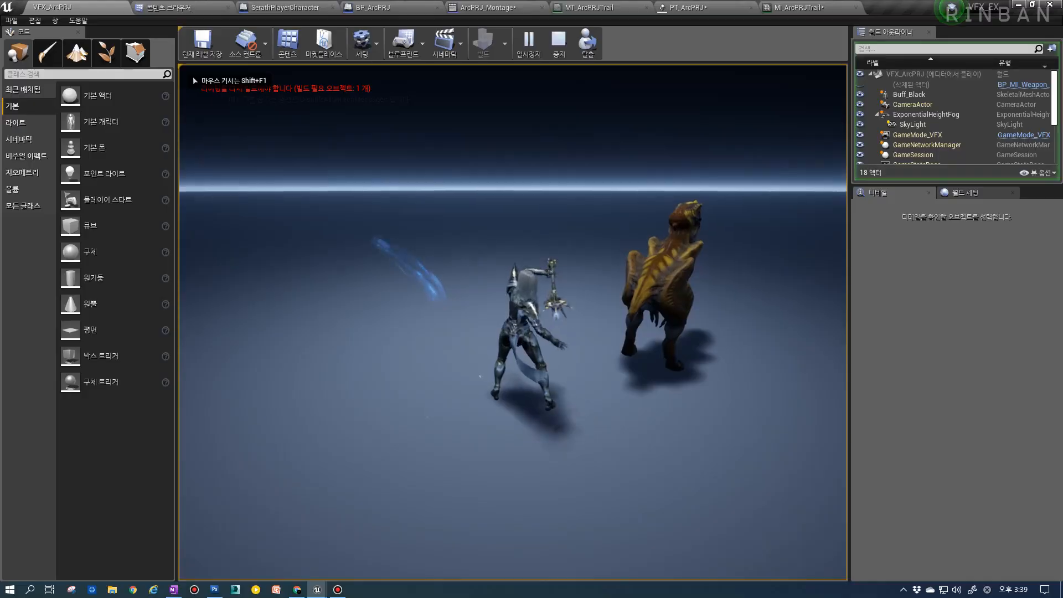
{"action": "left_click", "coordinate": [513, 322]}
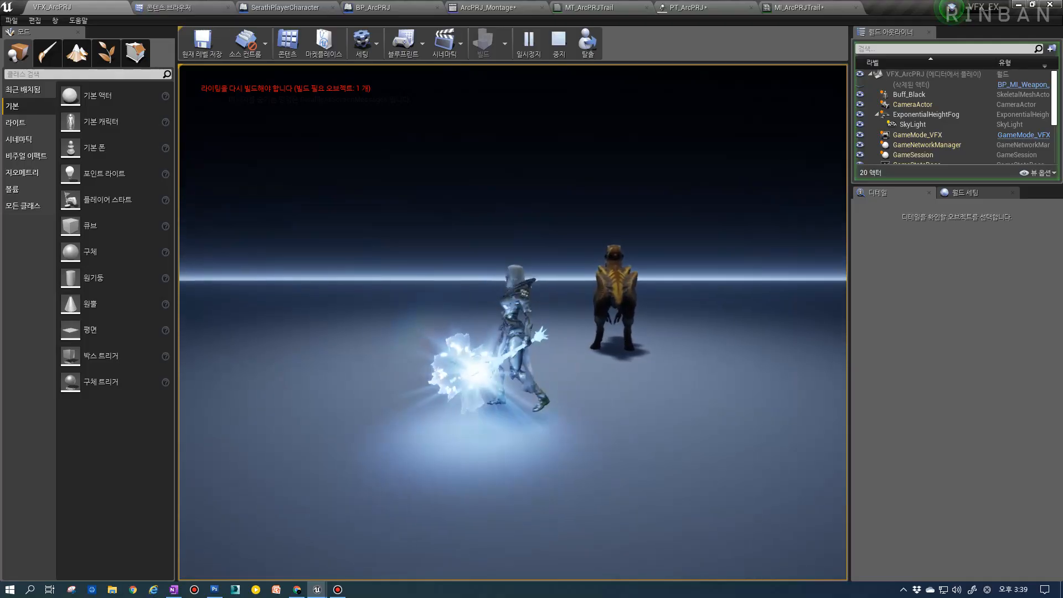
{"action": "key", "text": "a"}
{"action": "left_click", "coordinate": [513, 322]}
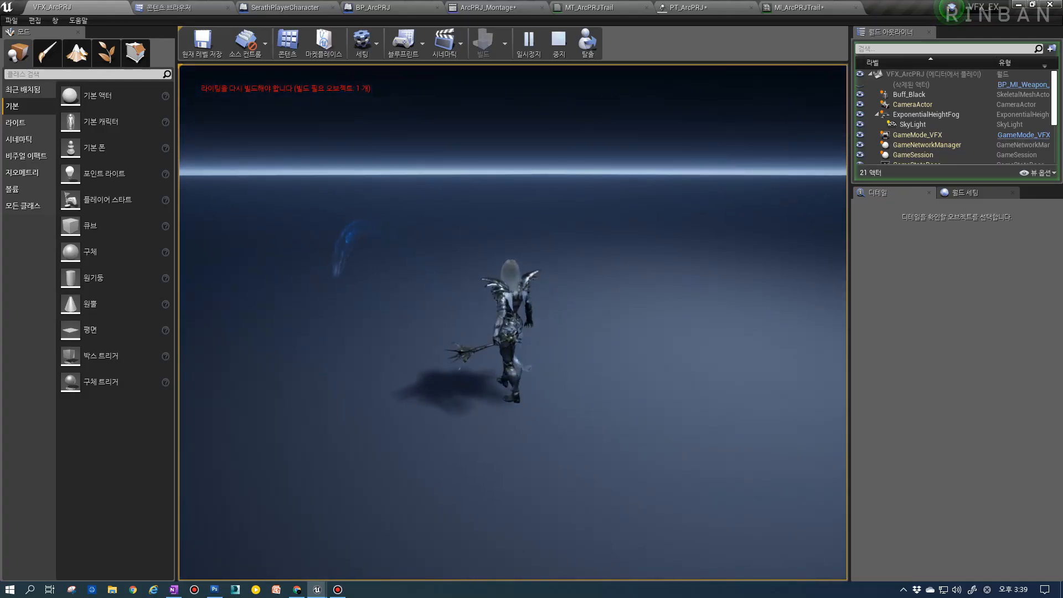
Stop the play test and try an Emitter Duration of 1.0 and a Lifetime of 0.5 on PT_ArcPRJ's Ribbon emitter.
{"action": "left_click", "coordinate": [513, 323]}
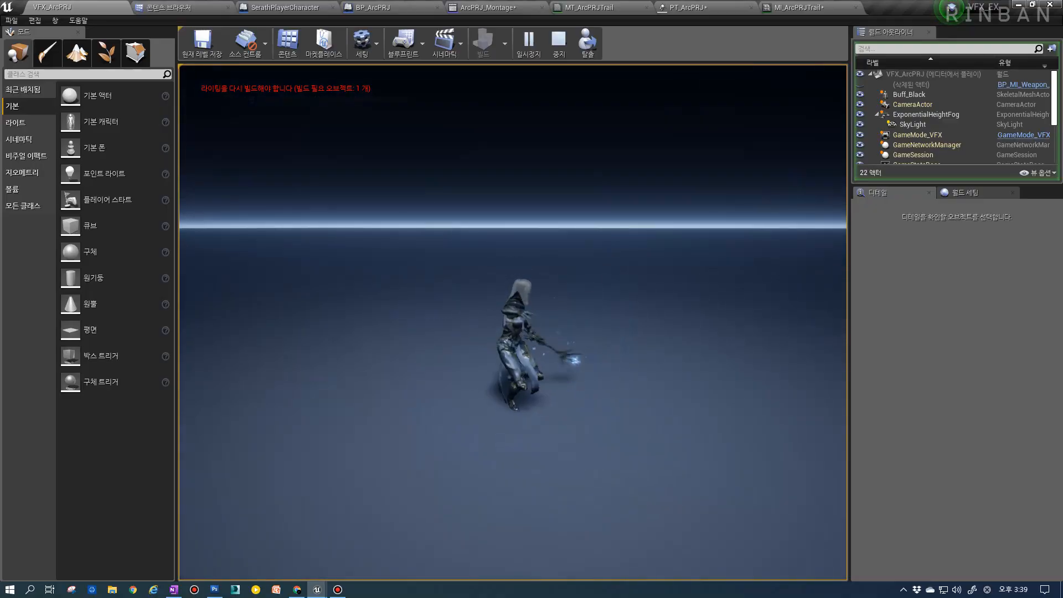
{"action": "key", "text": "Escape"}
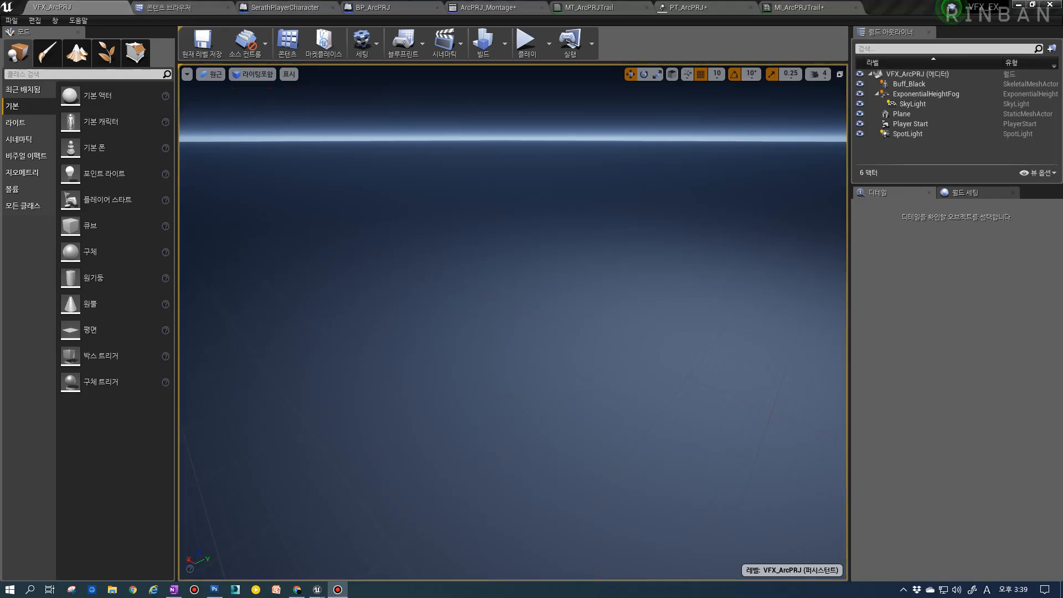
{"action": "left_click", "coordinate": [687, 7]}
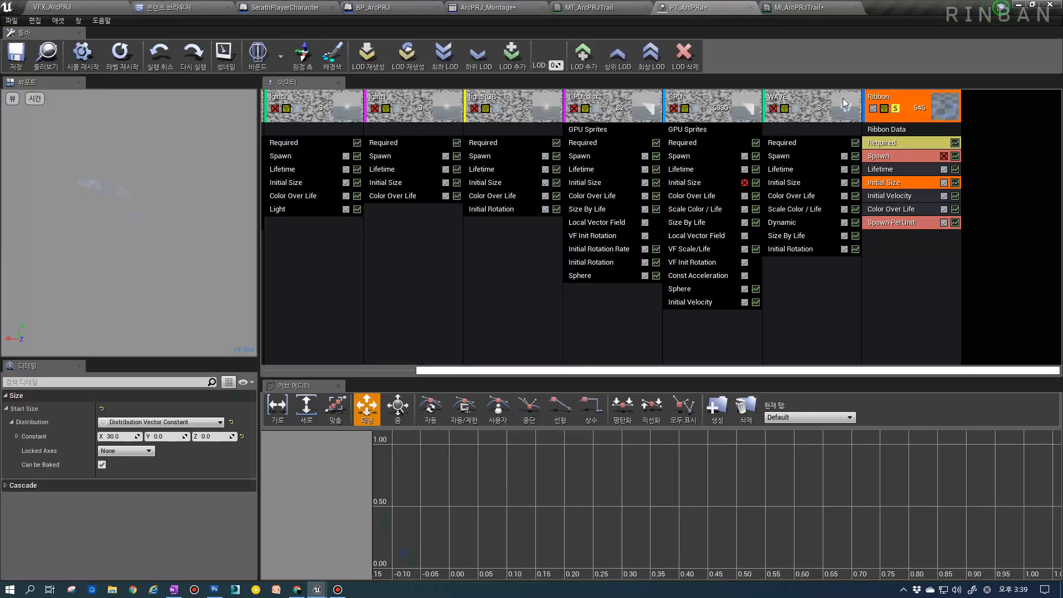
{"action": "left_click", "coordinate": [886, 142]}
{"action": "scroll", "coordinate": [164, 453], "scroll_direction": "down", "scroll_amount": 5}
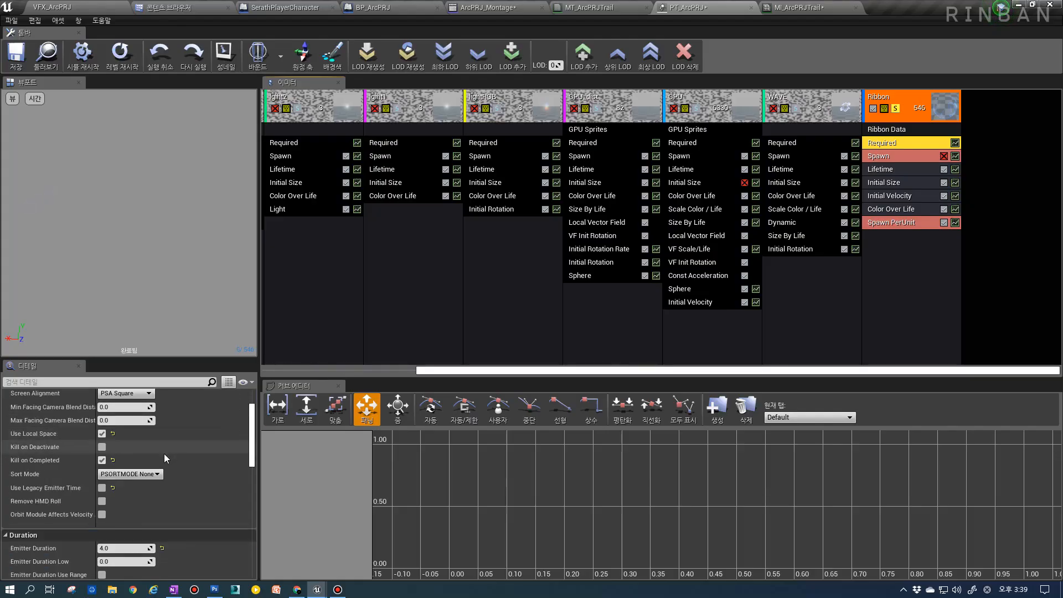
{"action": "type", "text": "1"}
{"action": "key", "text": "Return"}
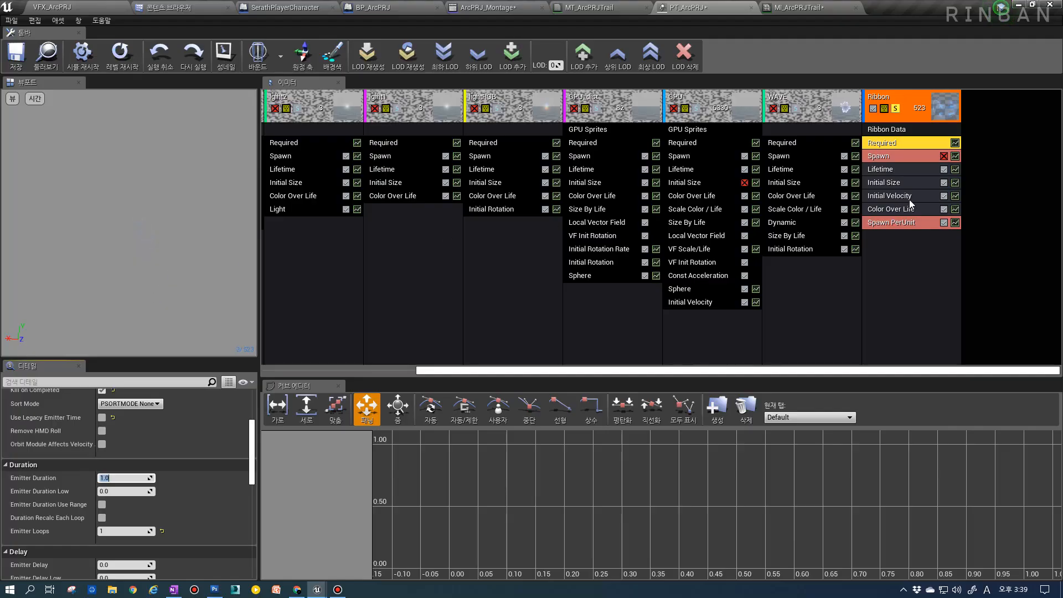
{"action": "left_click", "coordinate": [897, 170]}
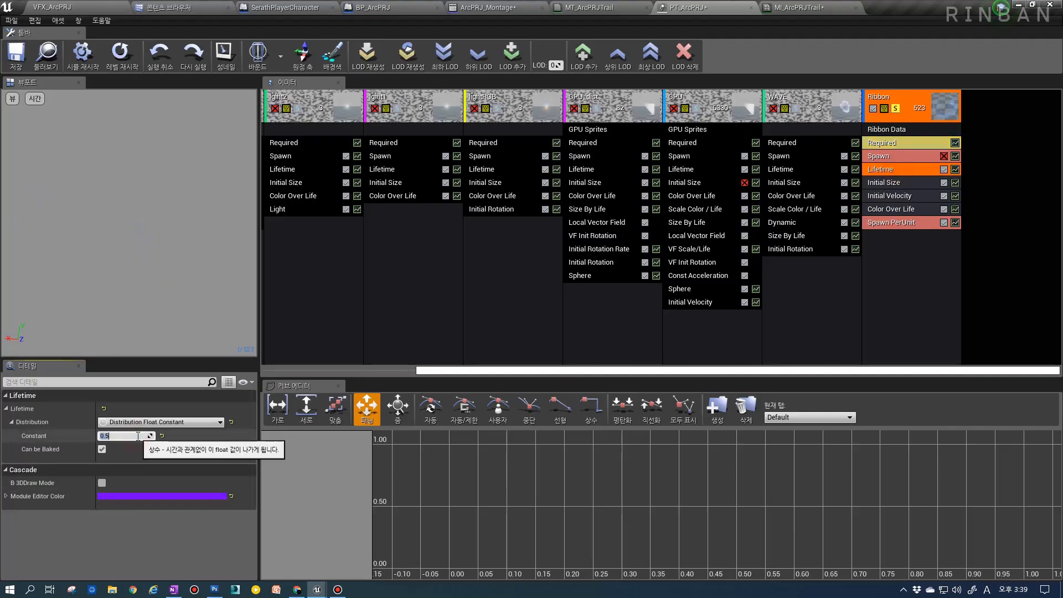
Play VFX_ArcPRJ and fire the arc projectile while moving to examine the shortened ribbon trail.
{"action": "left_click", "coordinate": [91, 6]}
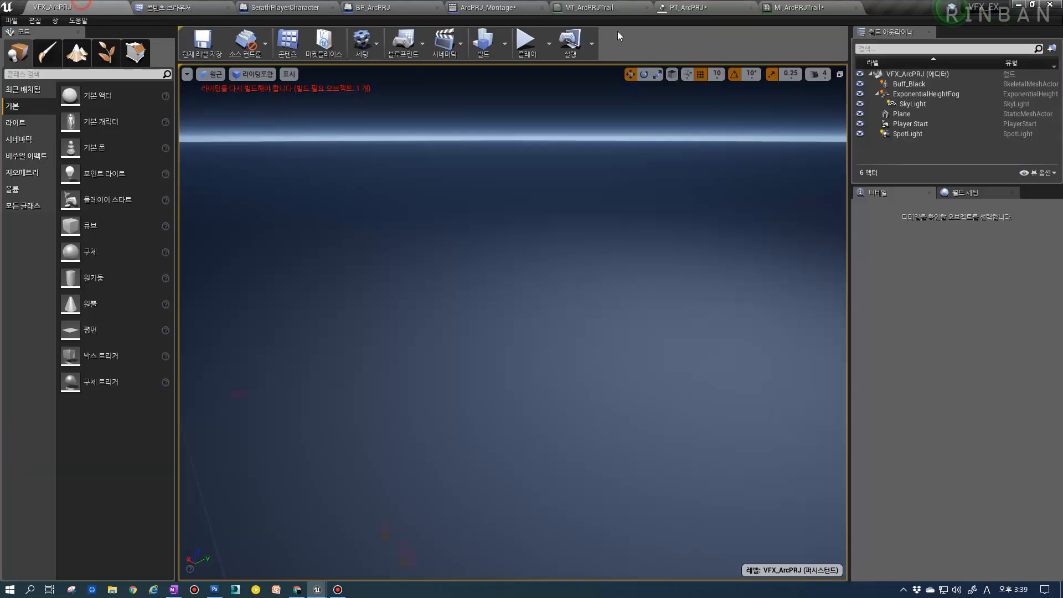
{"action": "left_click", "coordinate": [538, 49]}
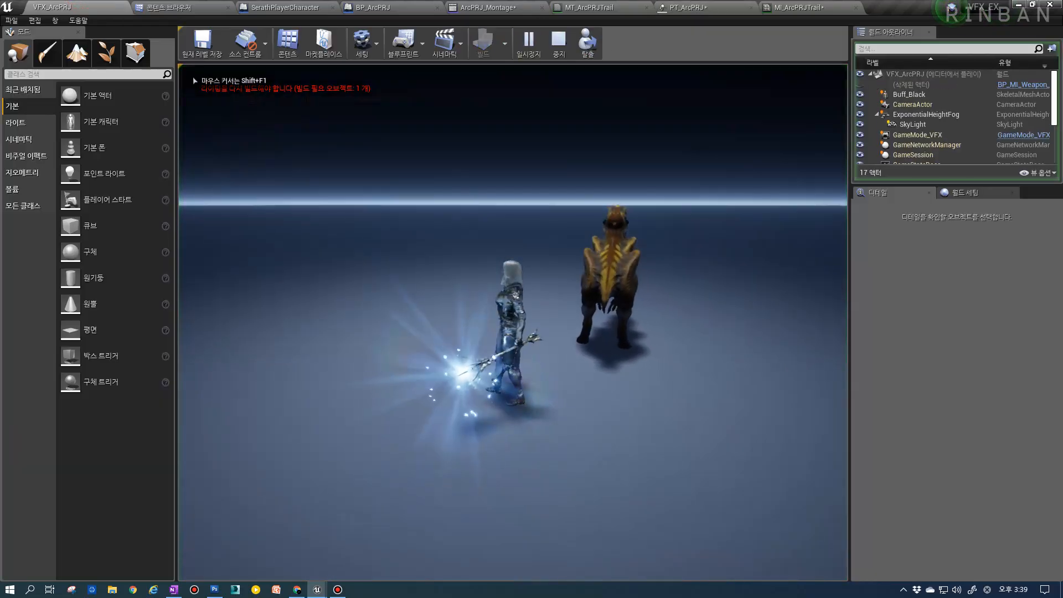
{"action": "key", "text": "w"}
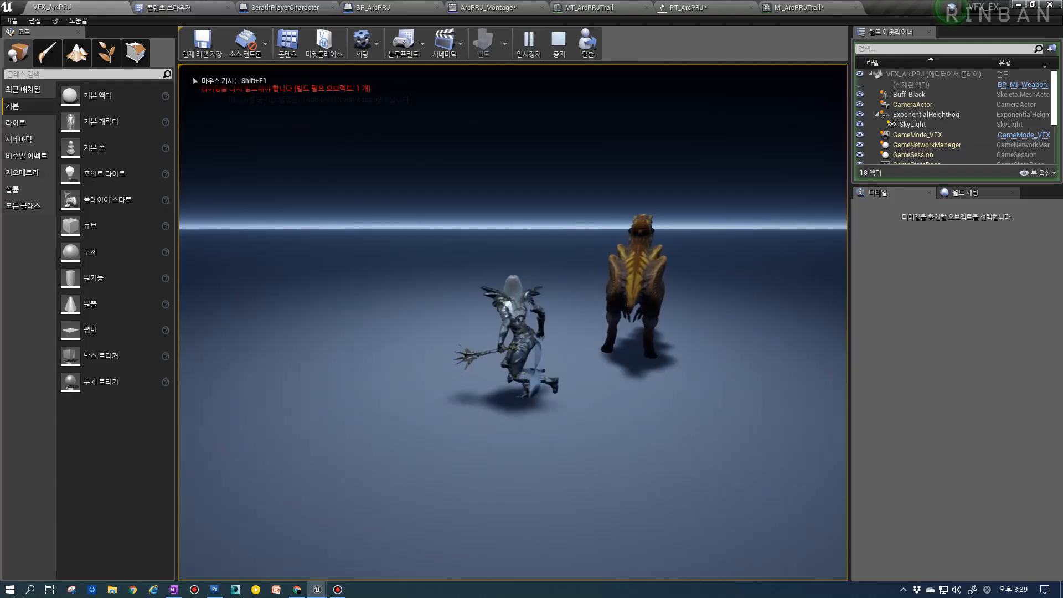
{"action": "key", "text": "1"}
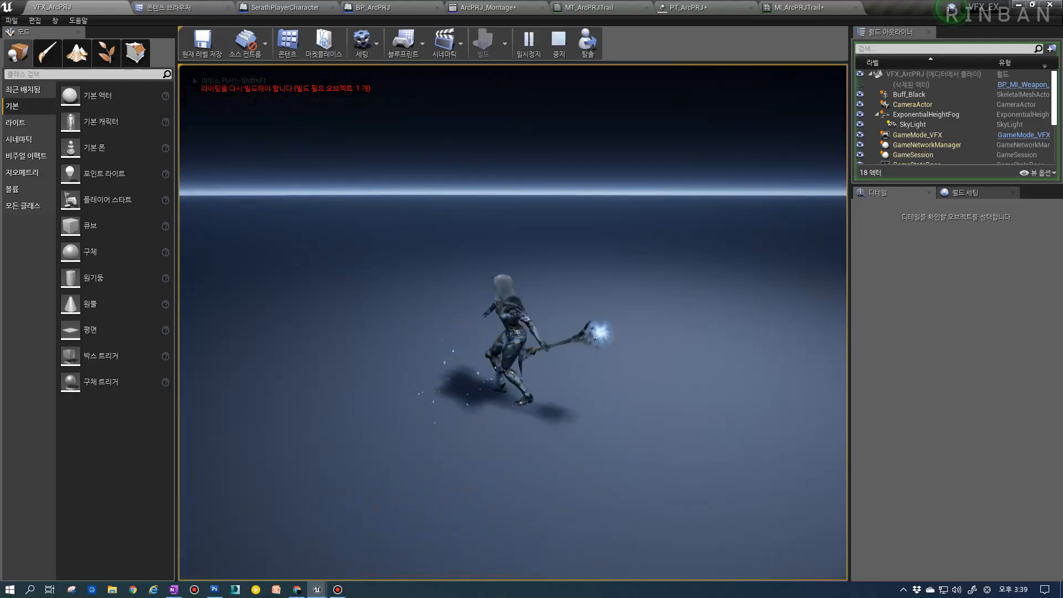
{"action": "key", "text": "Escape"}
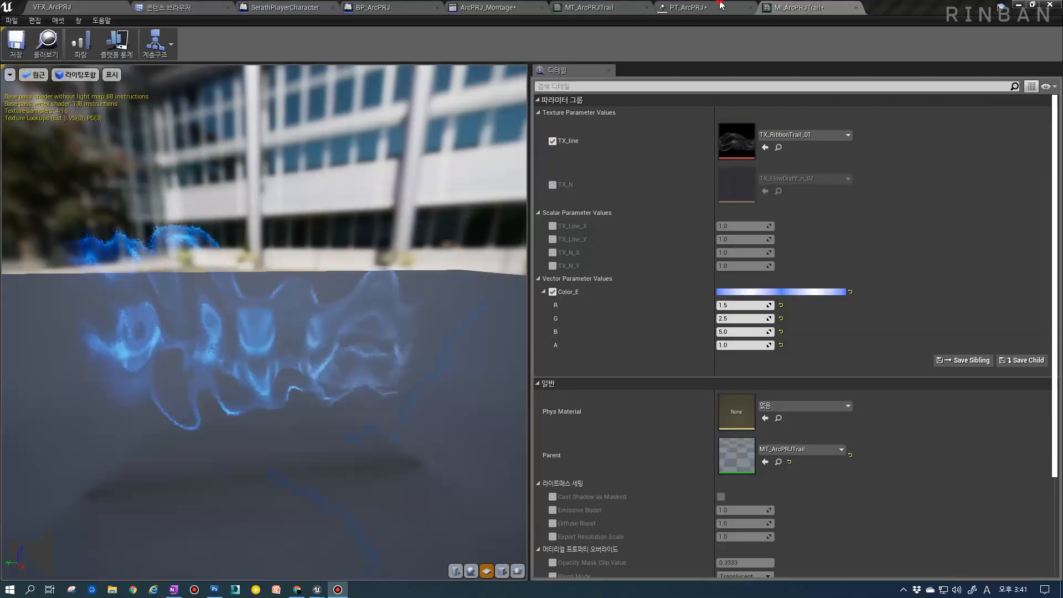
Set the Ribbon emitter's Lifetime constant to 1.0 and its Emitter Duration to 2.0 in PT_ArcPRJ.
{"action": "left_click", "coordinate": [722, 6]}
{"action": "left_click", "coordinate": [133, 435]}
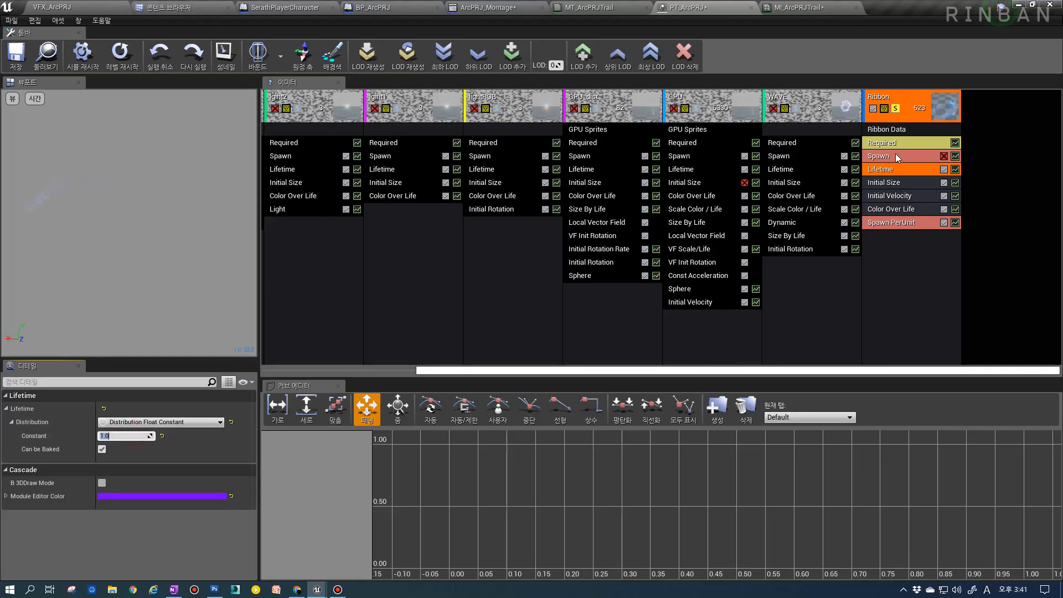
{"action": "left_click", "coordinate": [897, 143]}
{"action": "scroll", "coordinate": [111, 487], "scroll_direction": "down", "scroll_amount": 5}
{"action": "left_click", "coordinate": [113, 495]}
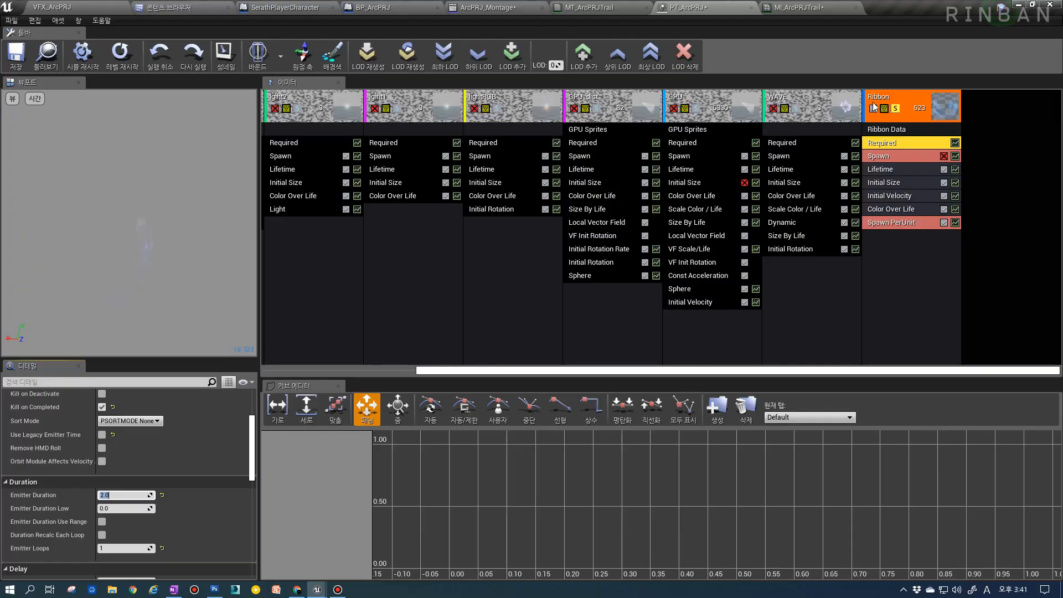
Open the MT_ArcPRJTrail graph and reposition the Multiply node and the Color_E parameter ahead of Desaturation.
{"action": "left_click", "coordinate": [822, 6]}
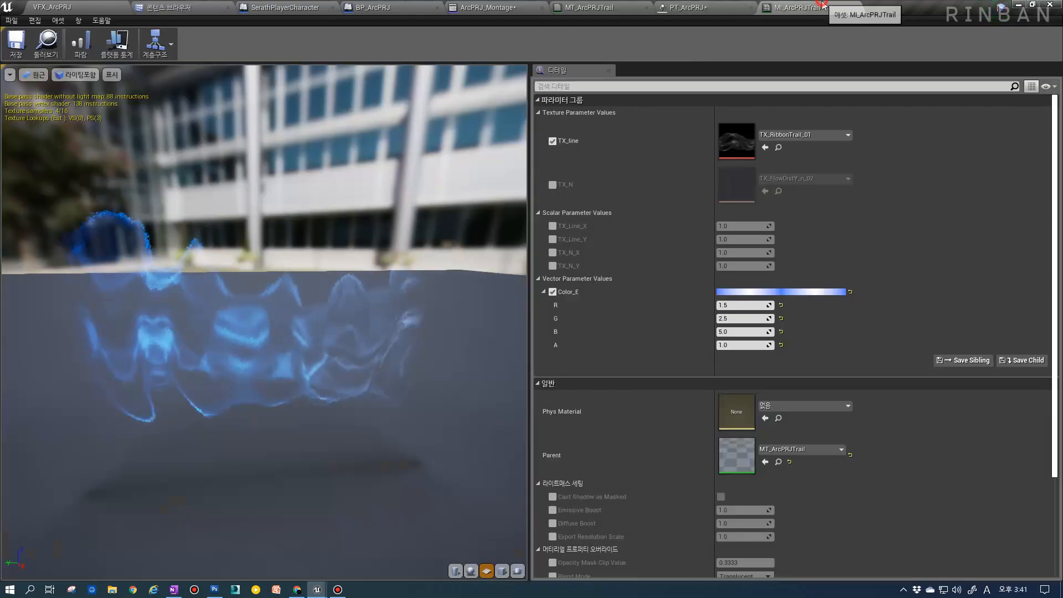
{"action": "left_click", "coordinate": [687, 7]}
{"action": "left_click", "coordinate": [591, 8]}
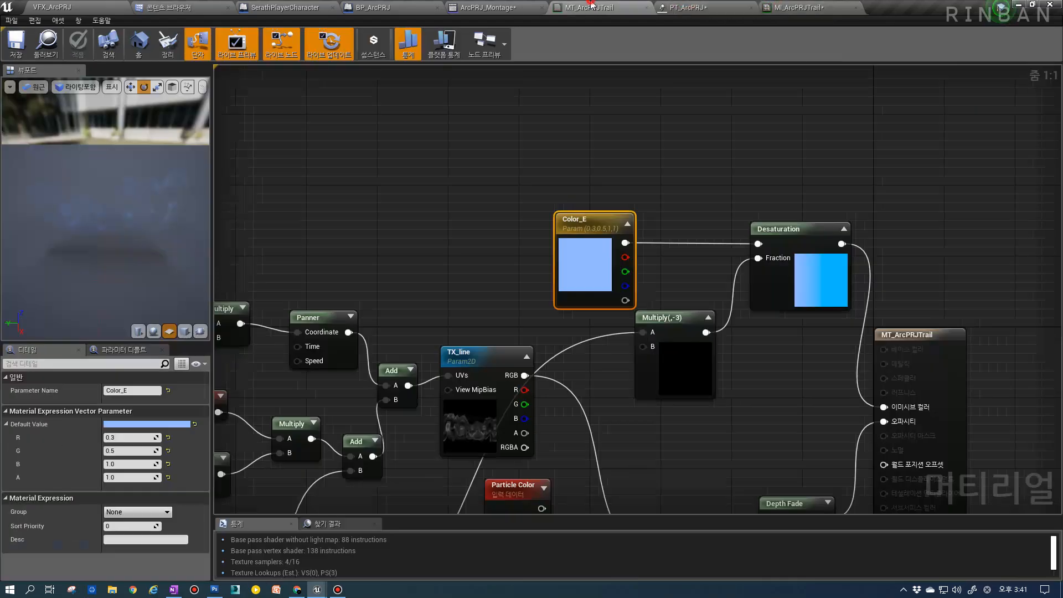
{"action": "right_click_drag", "start_coordinate": [794, 270], "coordinate": [697, 233]}
{"action": "left_click", "coordinate": [614, 331]}
{"action": "left_click_drag", "start_coordinate": [609, 345], "coordinate": [556, 354]}
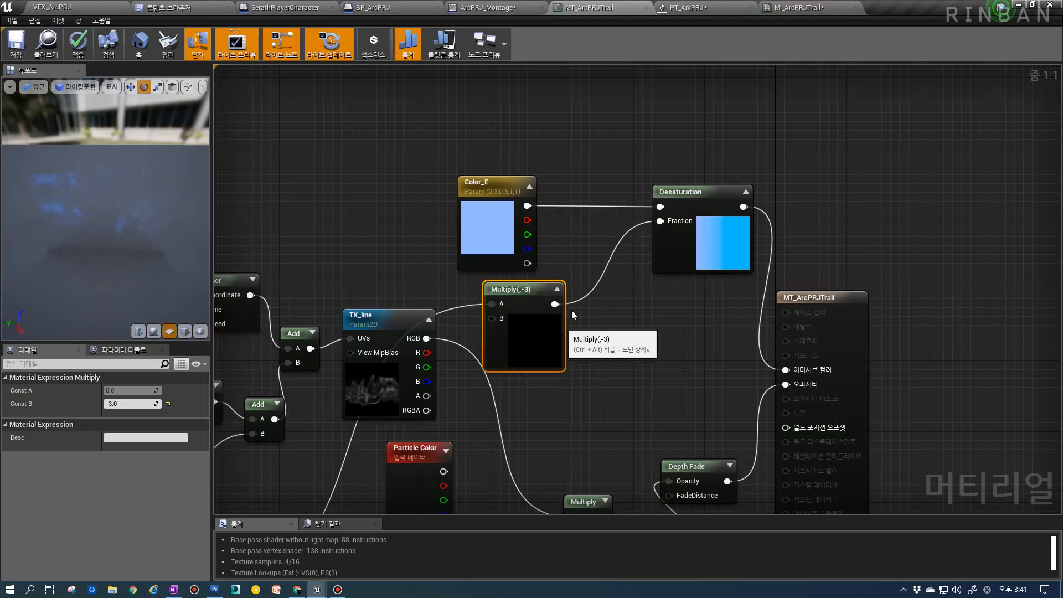
{"action": "left_click_drag", "start_coordinate": [496, 244], "coordinate": [514, 226]}
Try Const B values of -2, -1 and -1.5 on the Multiply node feeding Desaturation's Fraction.
{"action": "left_click", "coordinate": [518, 309]}
{"action": "left_click", "coordinate": [127, 404]}
{"action": "type", "text": "-2"}
{"action": "key", "text": "Return"}
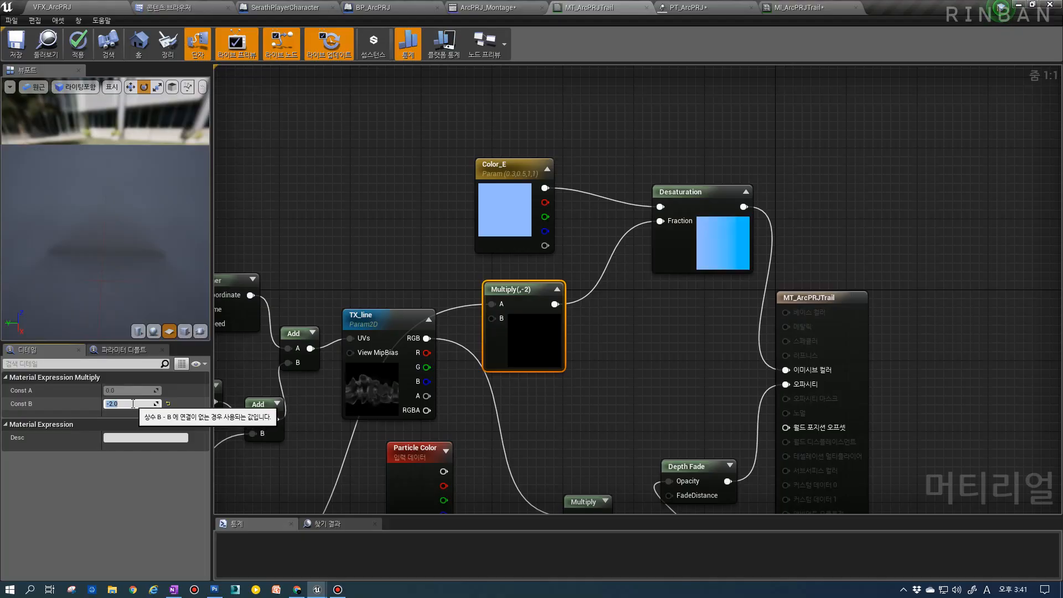
{"action": "key", "text": "Return"}
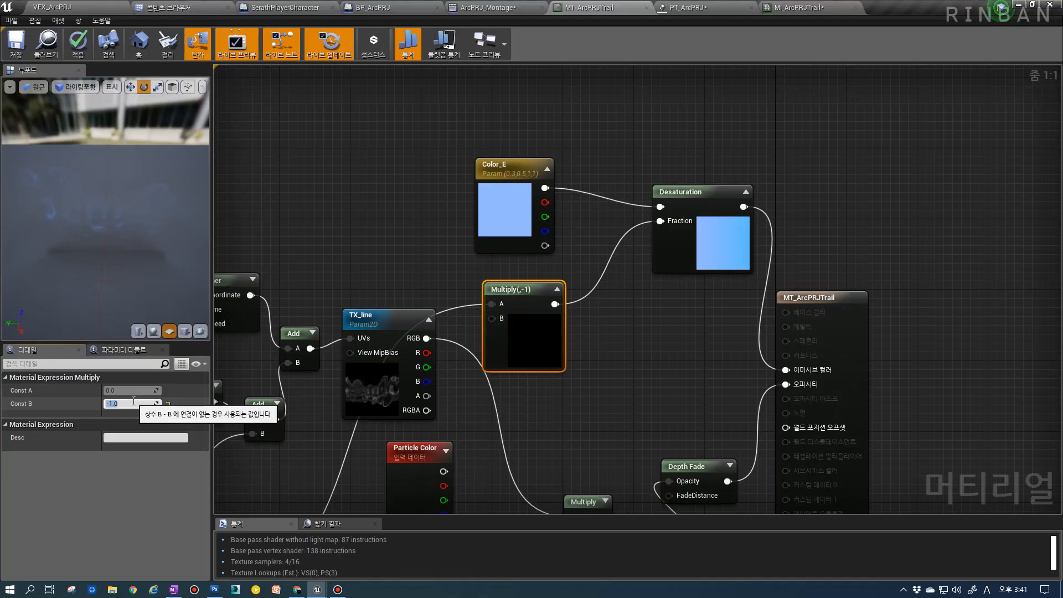
{"action": "type", "text": ".5"}
{"action": "key", "text": "Return"}
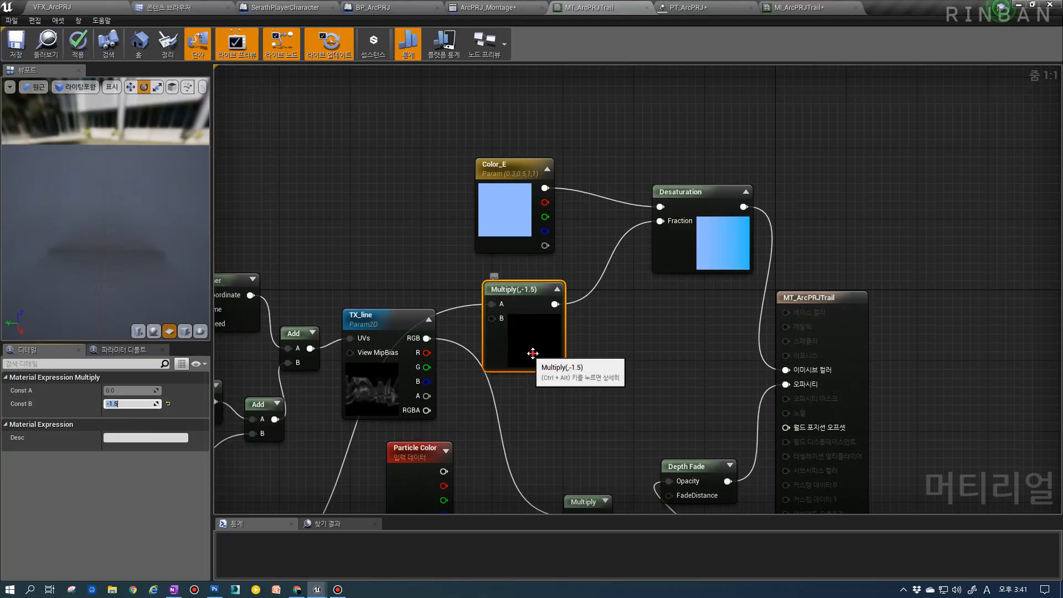
Set Const B of the Multiply node feeding Desaturation's Fraction to -2 and save MT_ArcPRJTrail.
{"action": "left_click_drag", "start_coordinate": [530, 355], "coordinate": [548, 356]}
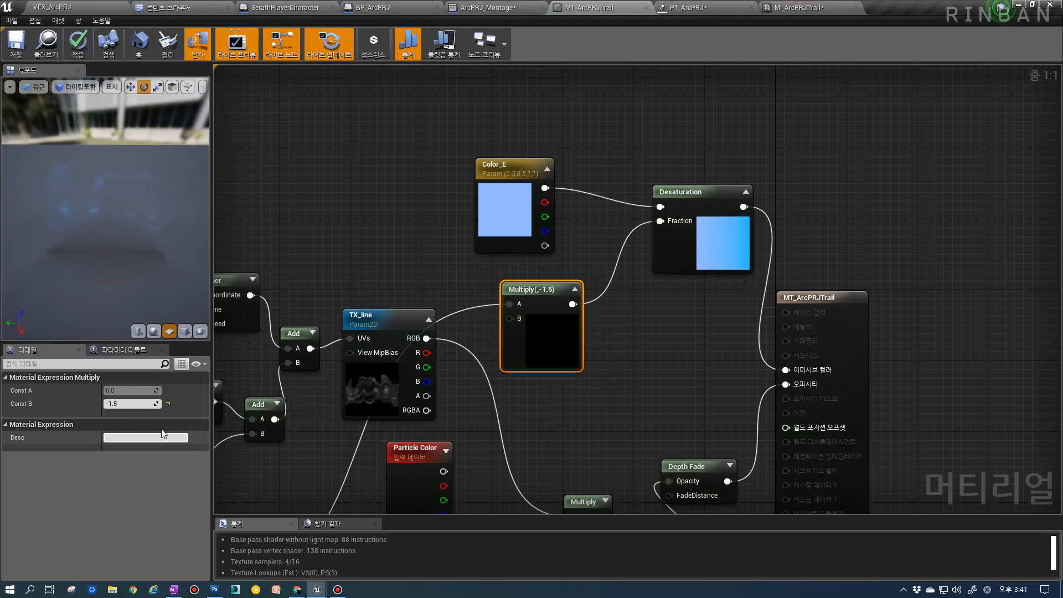
{"action": "left_click", "coordinate": [119, 404]}
{"action": "type", "text": "-2"}
{"action": "key", "text": "Return"}
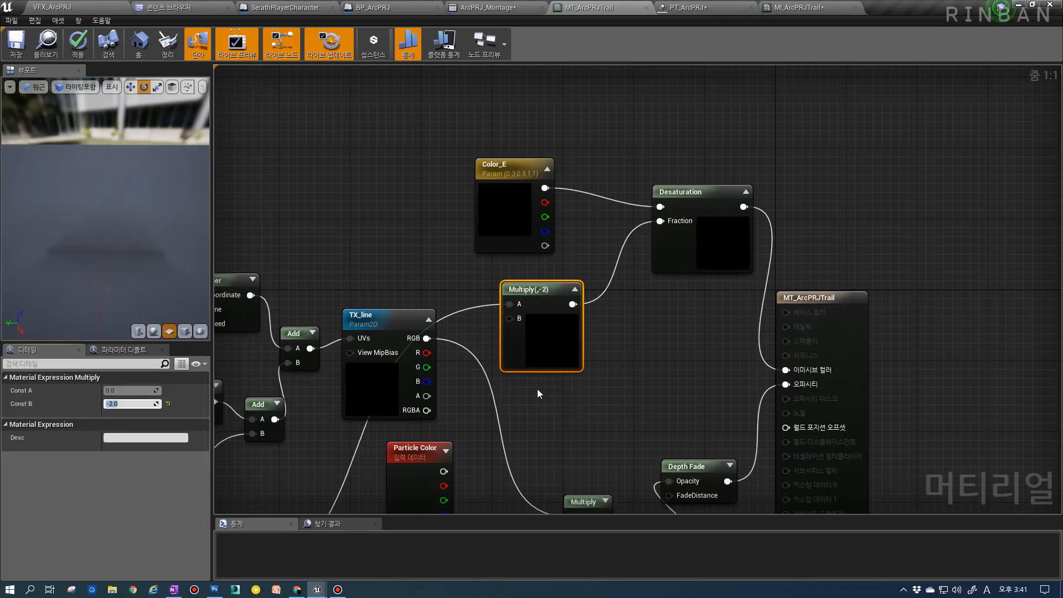
{"action": "right_click_drag", "start_coordinate": [516, 347], "coordinate": [543, 281]}
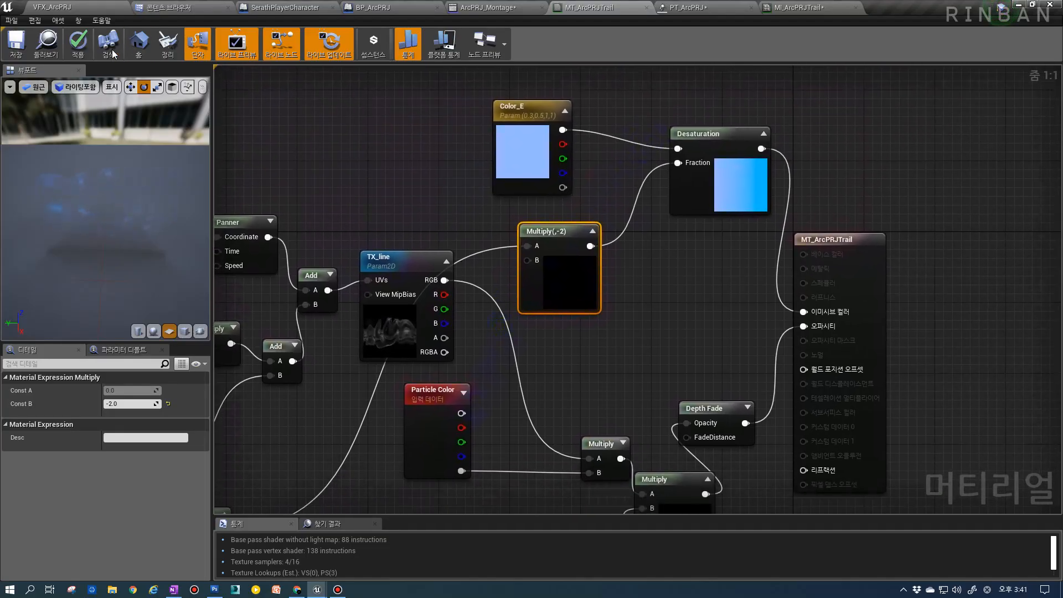
{"action": "left_click", "coordinate": [15, 53]}
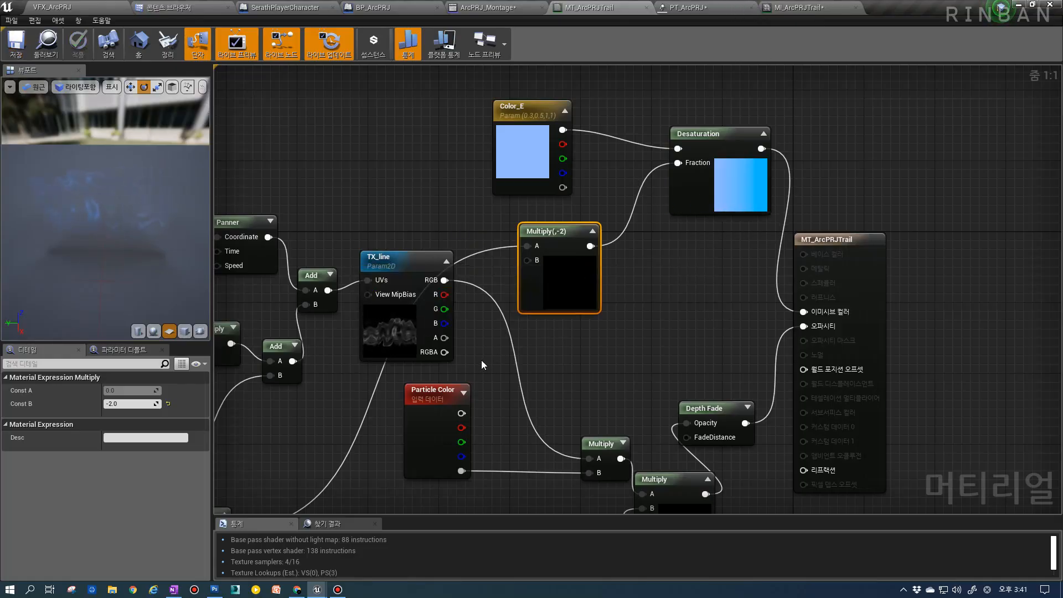
Tidy the MT_ArcPRJTrail graph by moving the Color_E, Desaturation and Multiply nodes closer together.
{"action": "left_click_drag", "start_coordinate": [505, 136], "coordinate": [497, 127]}
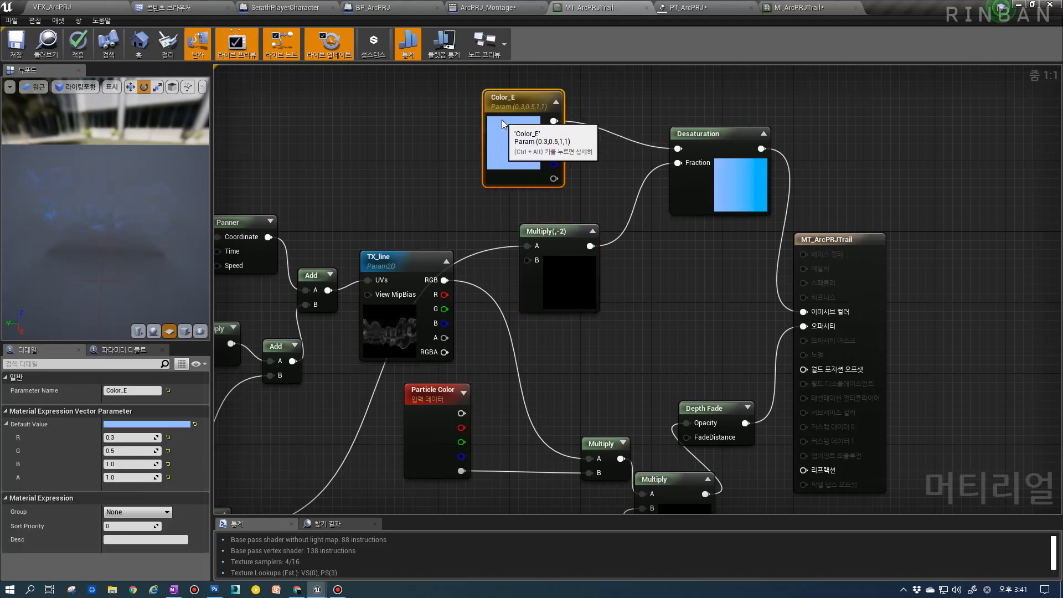
{"action": "left_click_drag", "start_coordinate": [699, 163], "coordinate": [674, 189]}
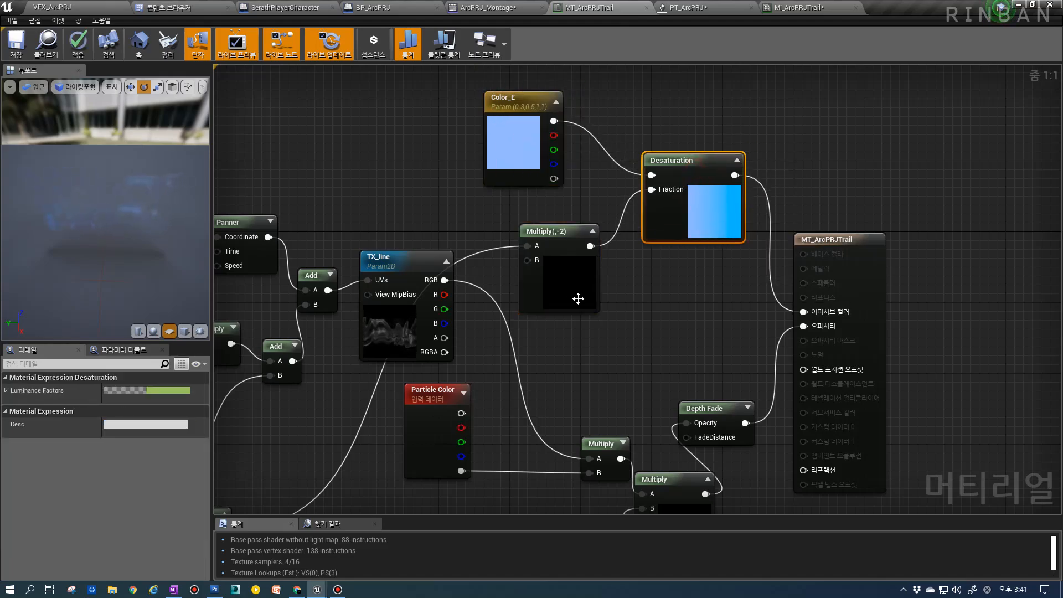
{"action": "left_click_drag", "start_coordinate": [569, 287], "coordinate": [552, 287]}
{"action": "left_click_drag", "start_coordinate": [670, 216], "coordinate": [660, 208]}
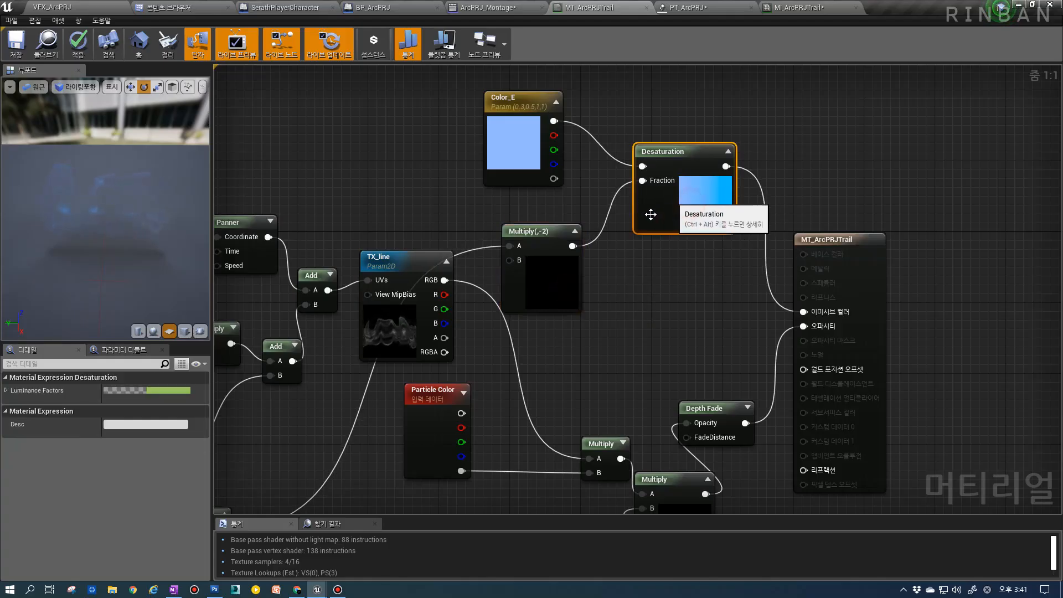
Turn off the Ribbon emitter's solo mode so all emitters in PT_ArcPRJ run, and save the particle system.
{"action": "left_click", "coordinate": [712, 9]}
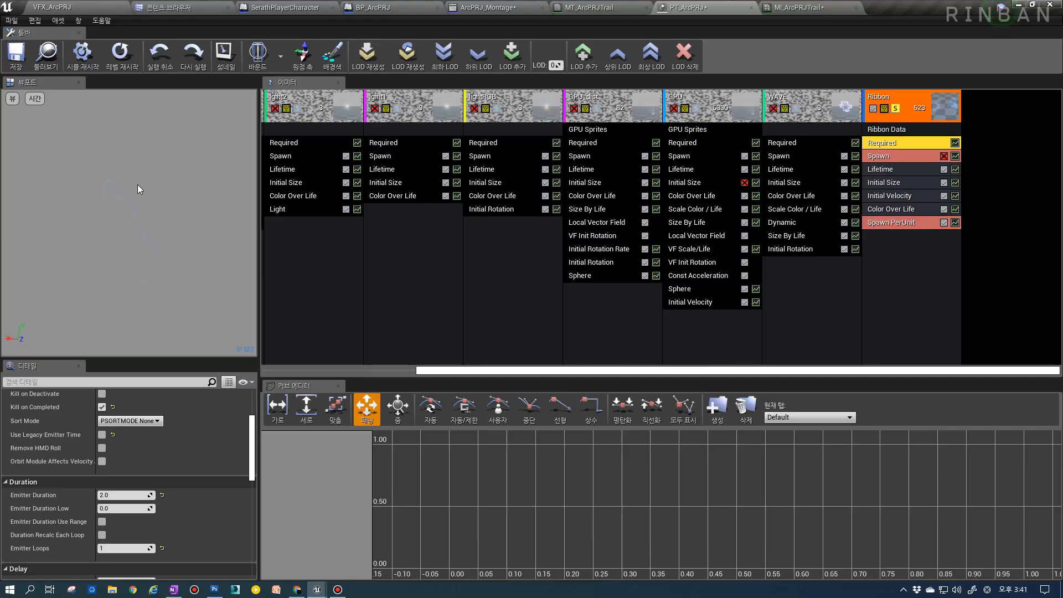
{"action": "left_click", "coordinate": [897, 109]}
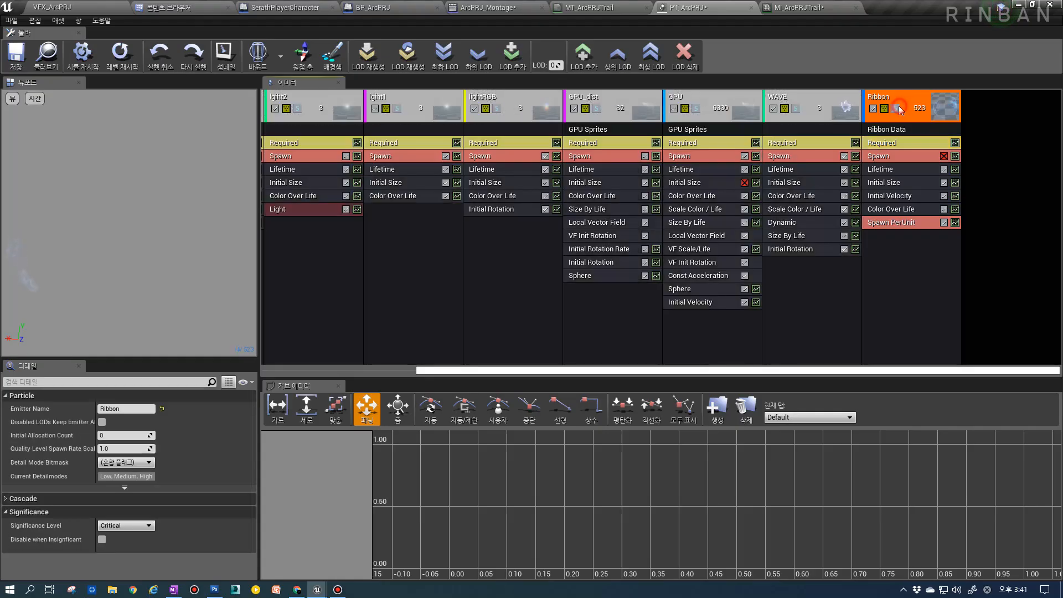
{"action": "left_click", "coordinate": [354, 223]}
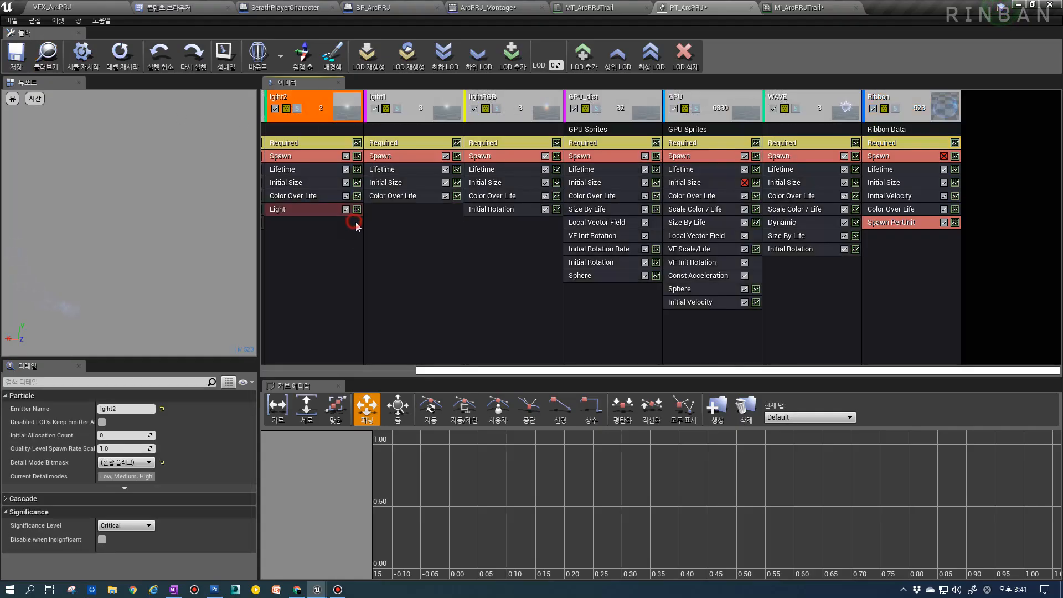
{"action": "left_click", "coordinate": [16, 52]}
Play test the VFX_ArcPRJ level, moving the character around and firing the arc projectile repeatedly to examine the trail with all emitters.
{"action": "left_click", "coordinate": [52, 7]}
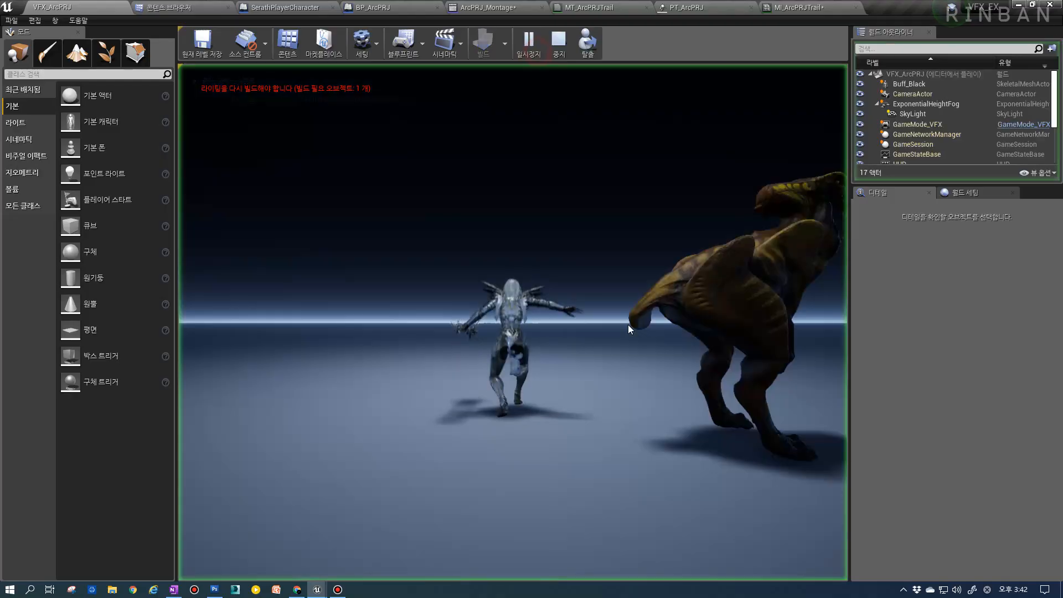
{"action": "left_click", "coordinate": [628, 329]}
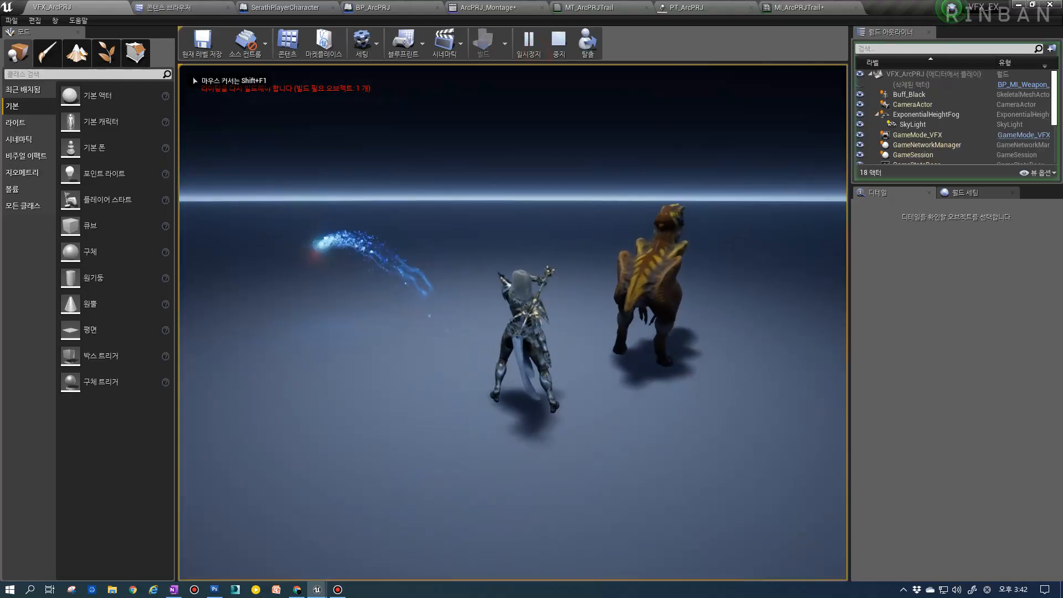
{"action": "key", "text": "s"}
{"action": "key", "text": "1"}
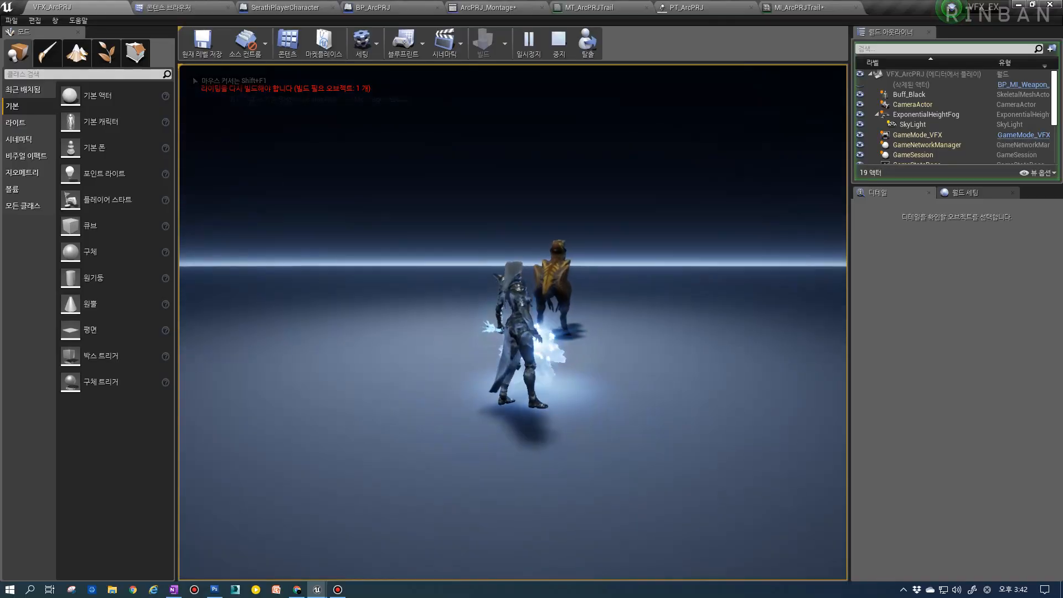
{"action": "key", "text": "w"}
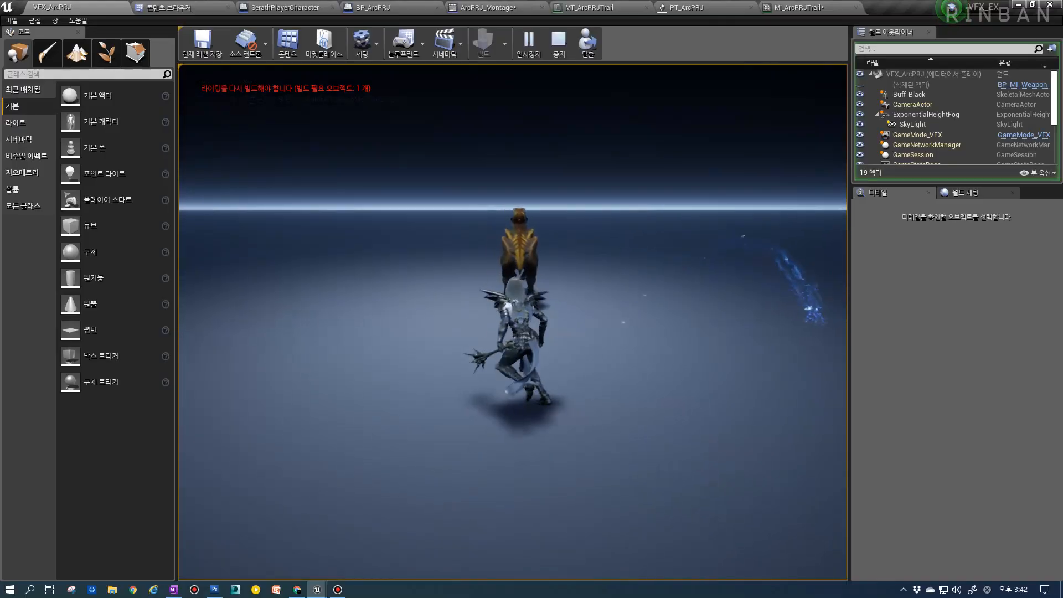
{"action": "key", "text": "a"}
{"action": "key", "text": "1"}
{"action": "key", "text": "a"}
{"action": "key", "text": "w"}
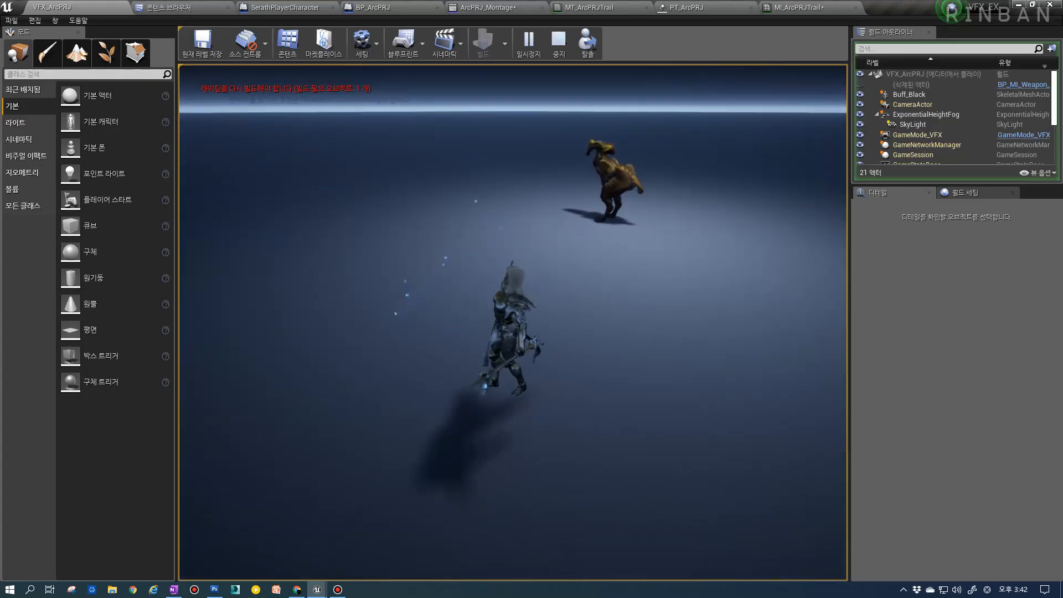
{"action": "key", "text": "1"}
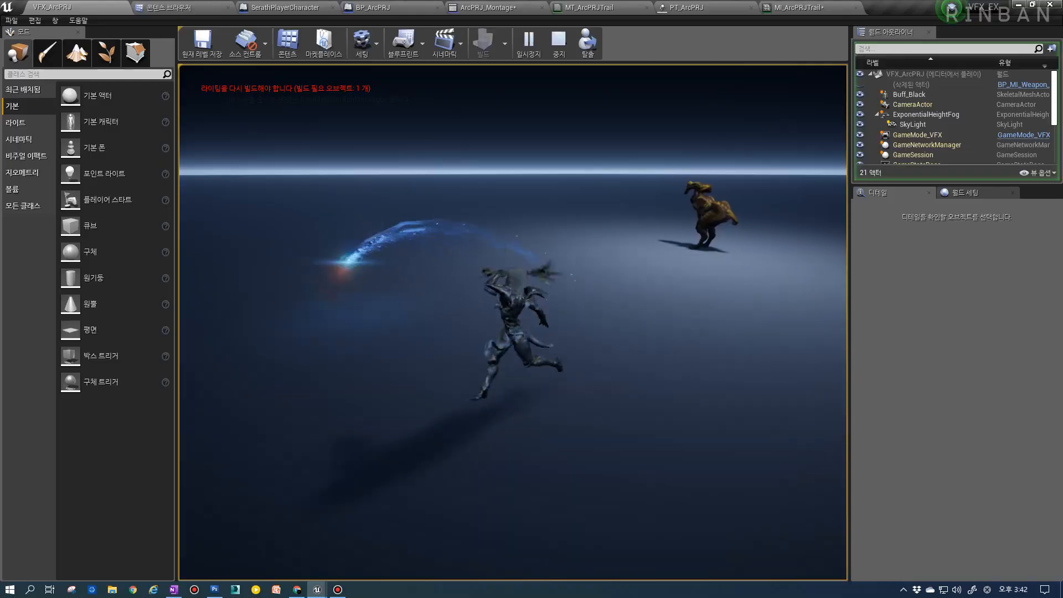
{"action": "key", "text": "1"}
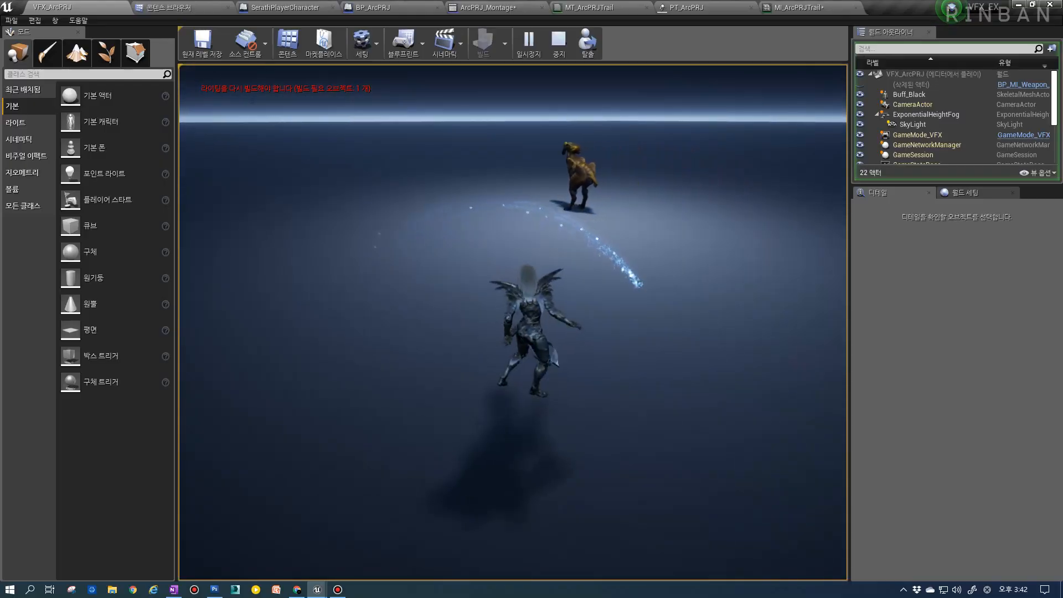
{"action": "key", "text": "1"}
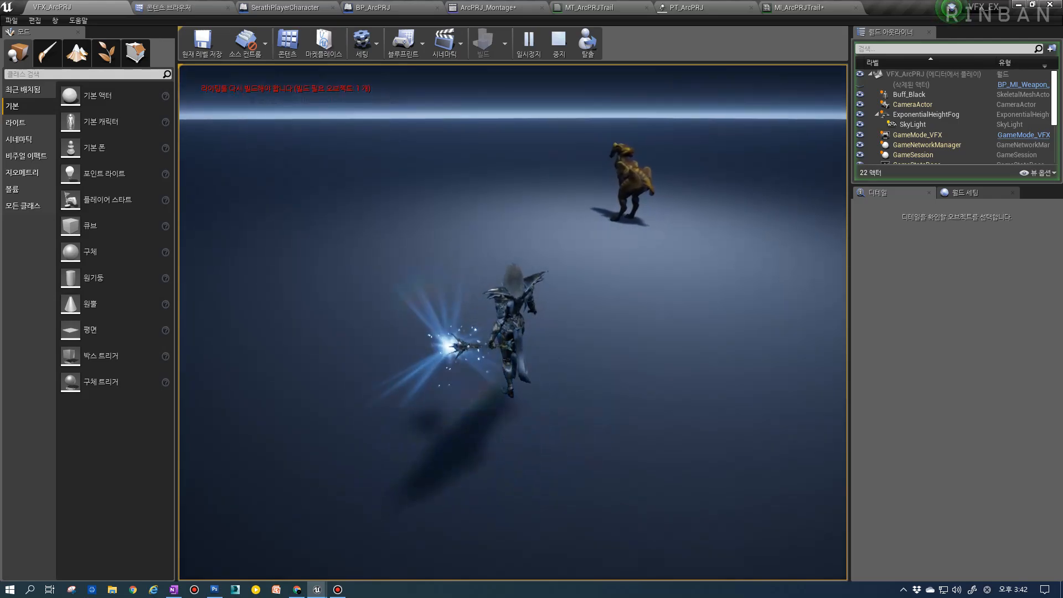
{"action": "key", "text": "Escape"}
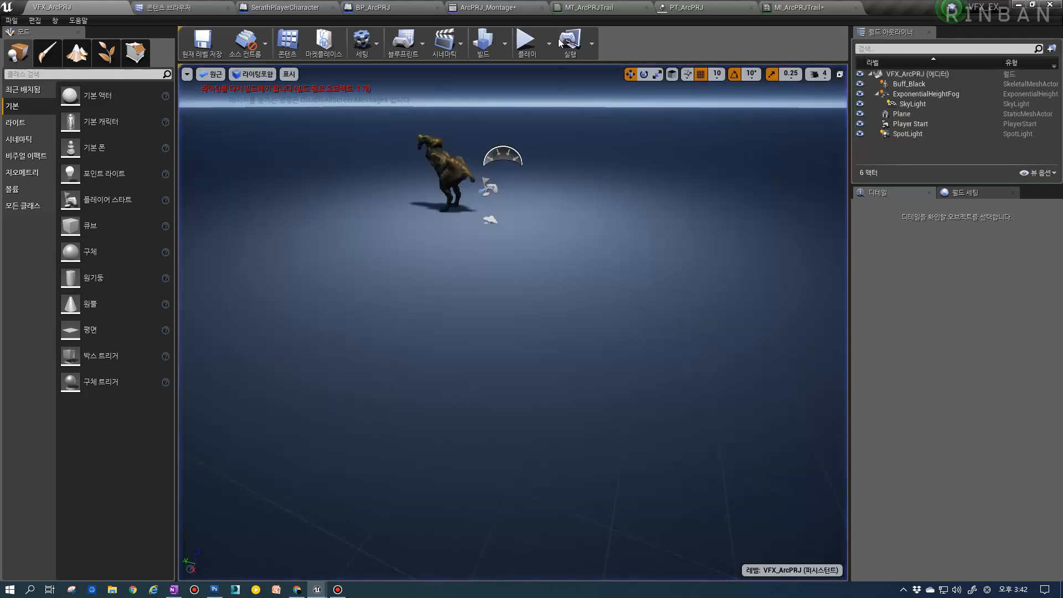
Check the parent material of MI_ArcPRJTrail and enable the instance's TX_N texture parameter override.
{"action": "left_click", "coordinate": [768, 12]}
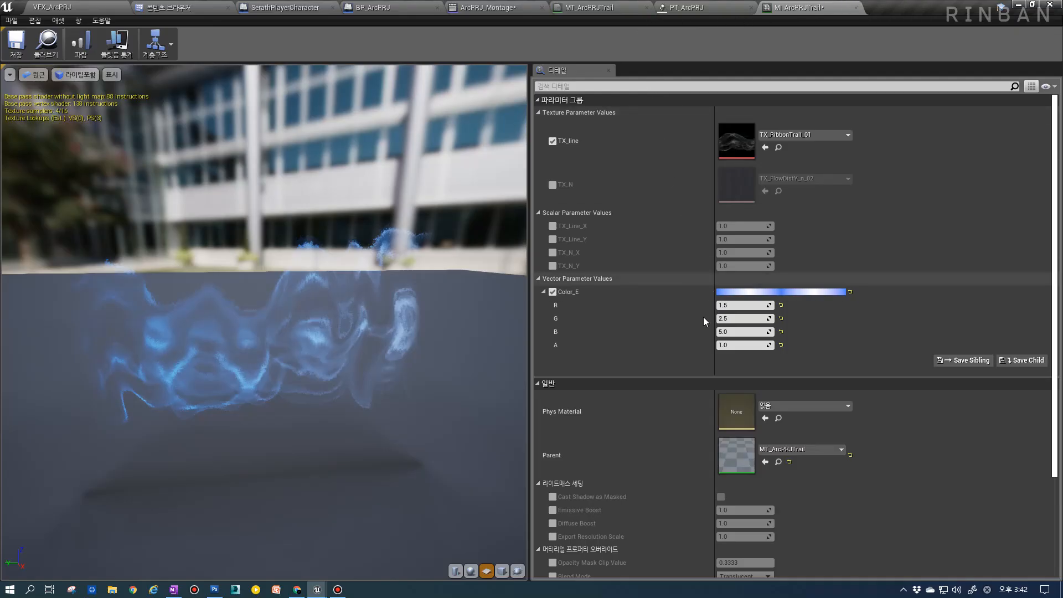
{"action": "scroll", "coordinate": [726, 415], "scroll_direction": "down", "scroll_amount": 1}
{"action": "double_click", "coordinate": [729, 438]}
{"action": "right_click_drag", "start_coordinate": [586, 339], "coordinate": [658, 319]}
{"action": "scroll", "coordinate": [658, 319], "scroll_direction": "down", "scroll_amount": 1}
{"action": "right_click_drag", "start_coordinate": [549, 311], "coordinate": [699, 281]}
{"action": "left_click", "coordinate": [767, 6]}
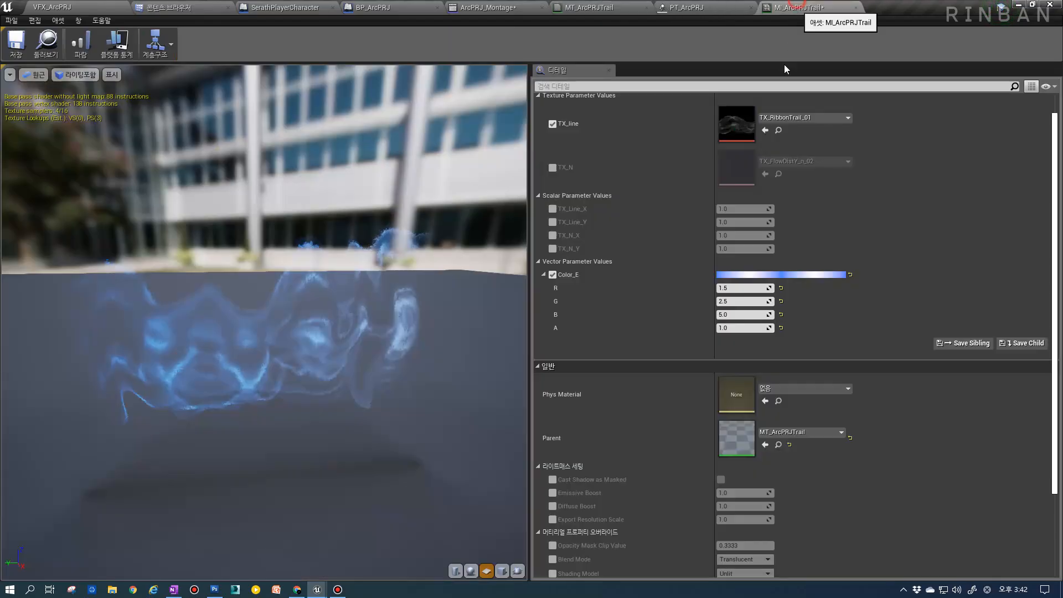
{"action": "scroll", "coordinate": [737, 139], "scroll_direction": "up", "scroll_amount": 1}
{"action": "left_click", "coordinate": [552, 185]}
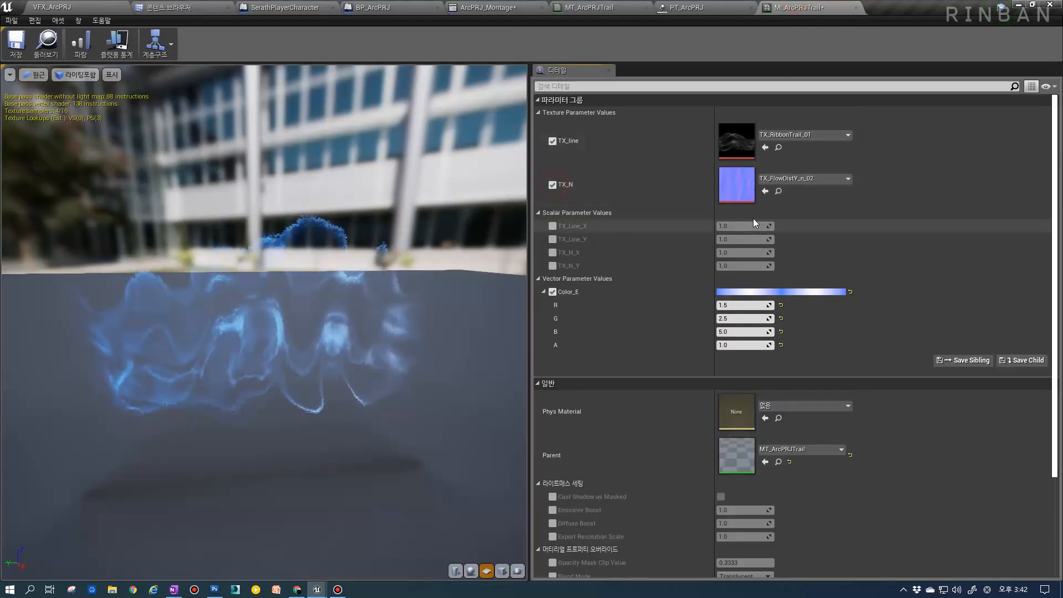
Find Tx_distY_01_N in the VFX/1_1Shield/Texture folder and assign it to TX_N in MI_ArcPRJTrail.
{"action": "left_click", "coordinate": [779, 191]}
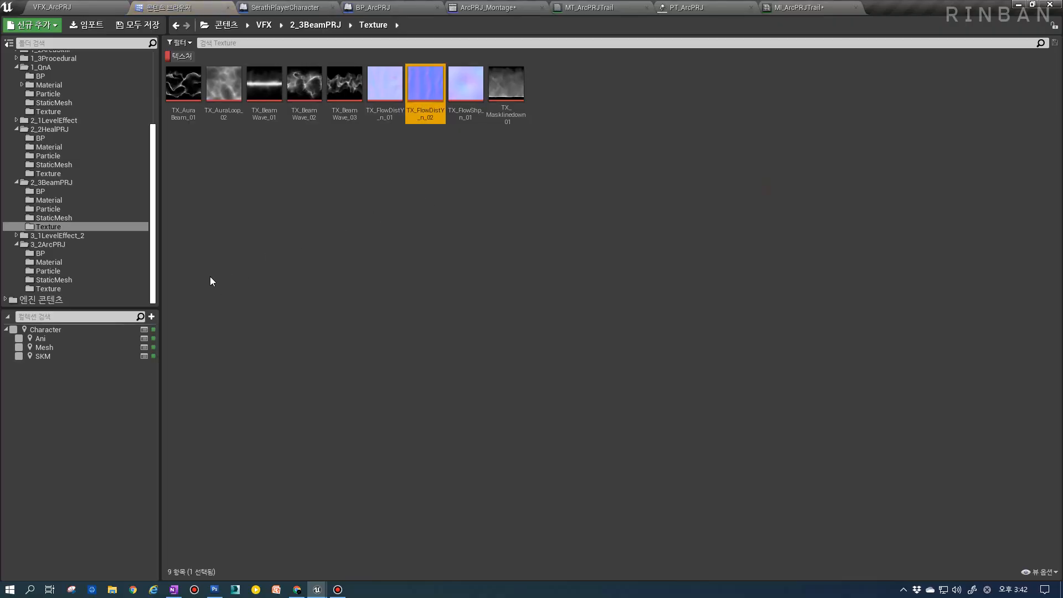
{"action": "left_click", "coordinate": [42, 288]}
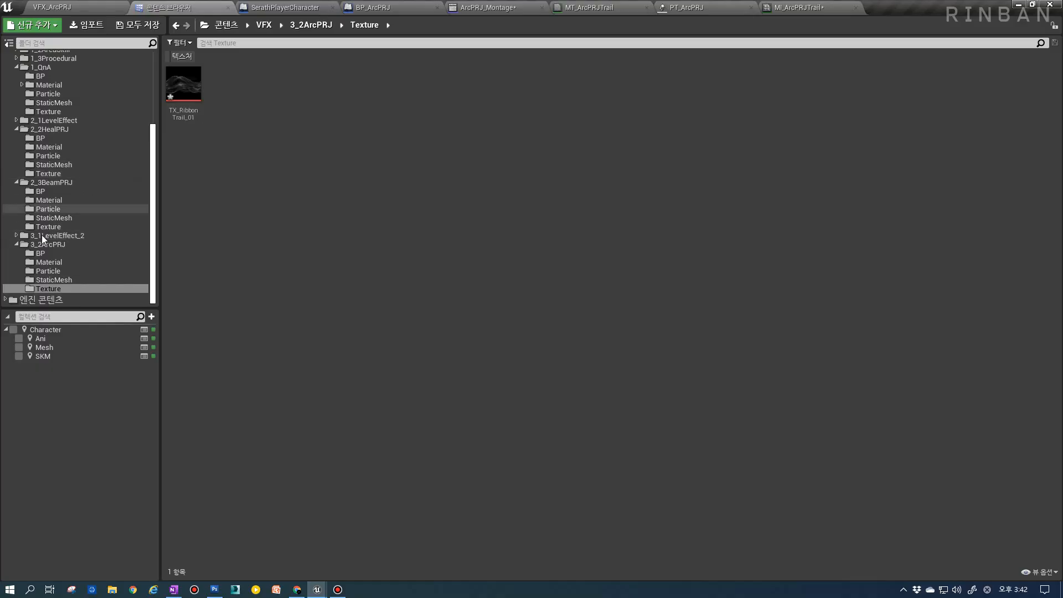
{"action": "left_click", "coordinate": [44, 236]}
{"action": "left_click", "coordinate": [47, 227]}
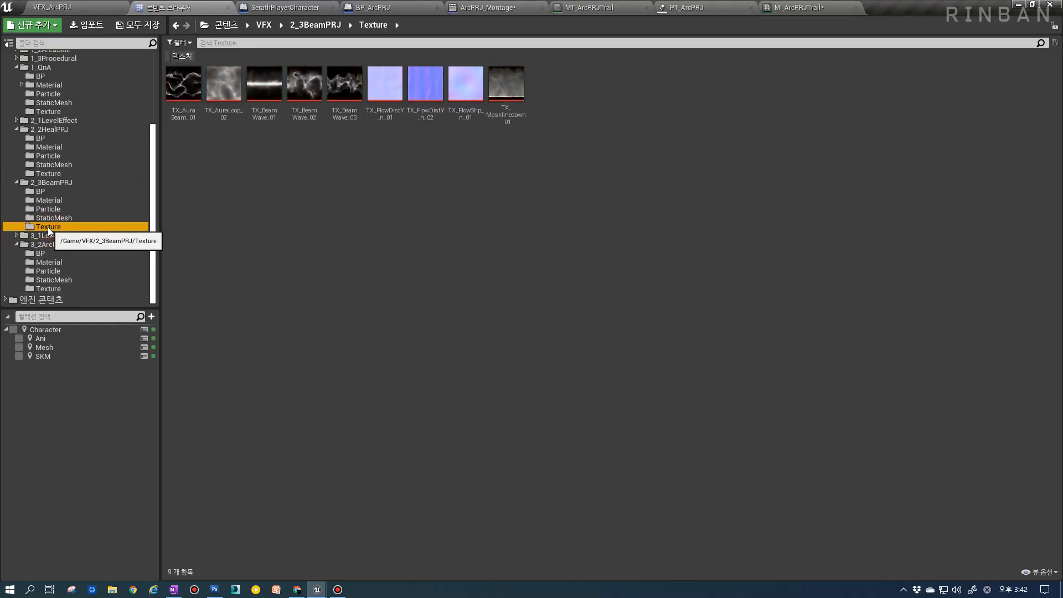
{"action": "left_click", "coordinate": [46, 173]}
{"action": "scroll", "coordinate": [39, 172], "scroll_direction": "up", "scroll_amount": 3}
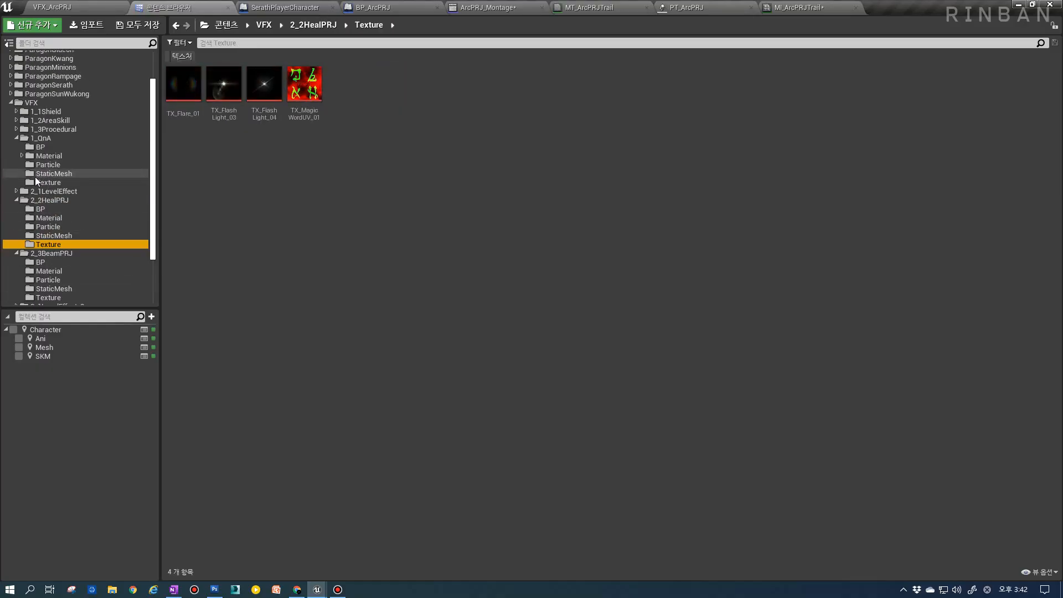
{"action": "left_click", "coordinate": [35, 180]}
{"action": "scroll", "coordinate": [34, 183], "scroll_direction": "up", "scroll_amount": 3}
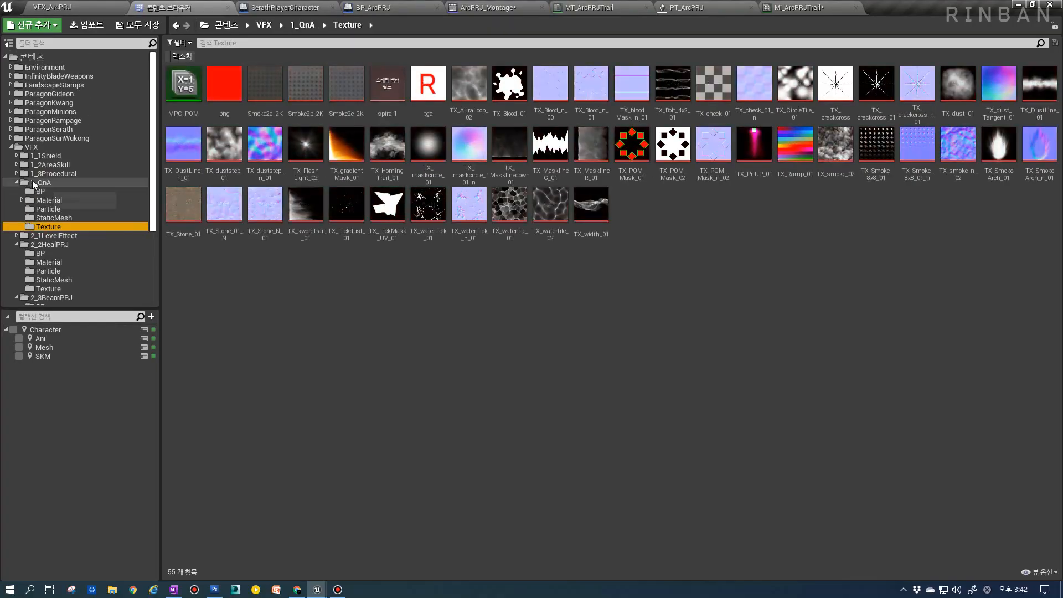
{"action": "left_click", "coordinate": [16, 155]}
{"action": "left_click", "coordinate": [48, 200]}
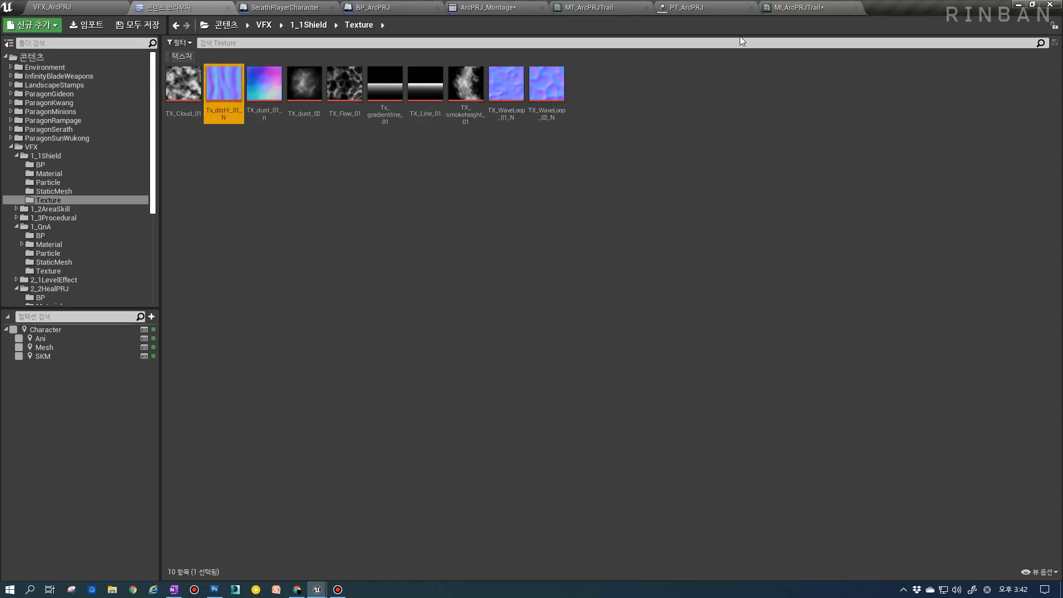
{"action": "left_click", "coordinate": [806, 7]}
{"action": "left_click", "coordinate": [767, 191]}
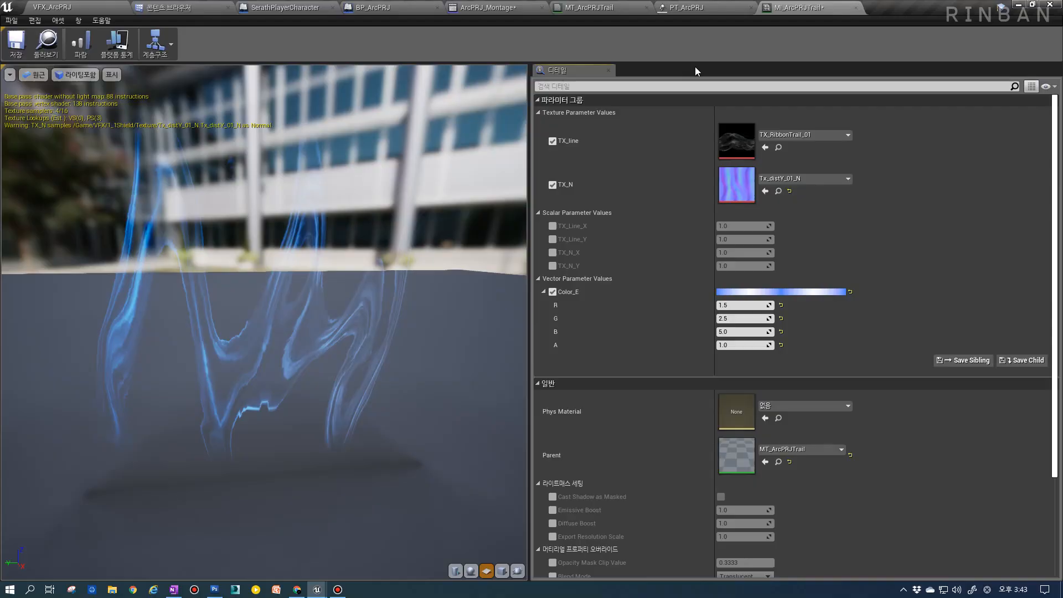
Examine the curve points of the Ribbon emitter's Color Over Life module in PT_ArcPRJ.
{"action": "left_click", "coordinate": [707, 6]}
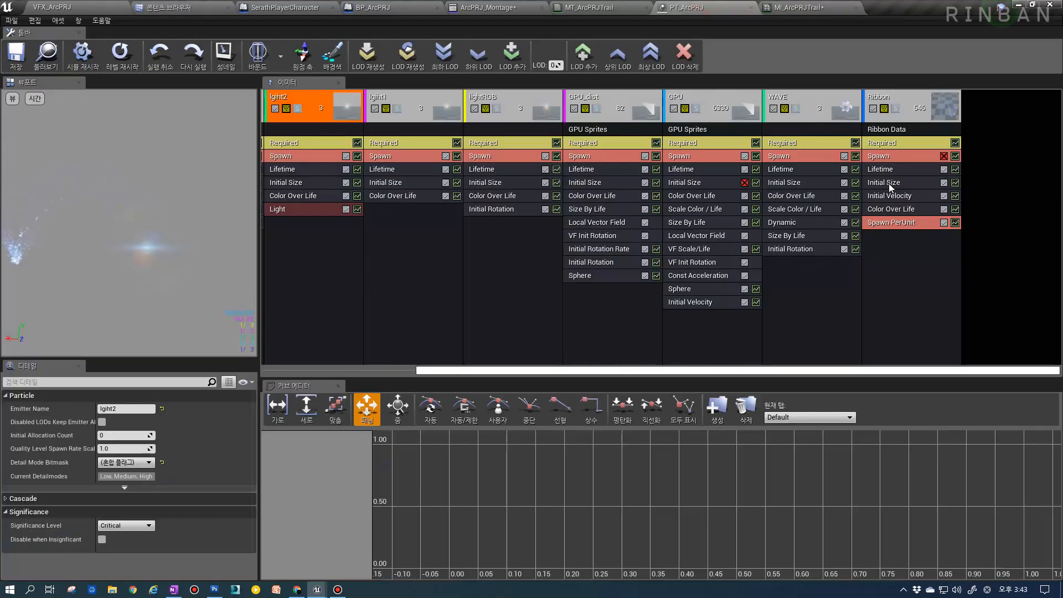
{"action": "left_click", "coordinate": [892, 210]}
{"action": "scroll", "coordinate": [155, 486], "scroll_direction": "down", "scroll_amount": 8}
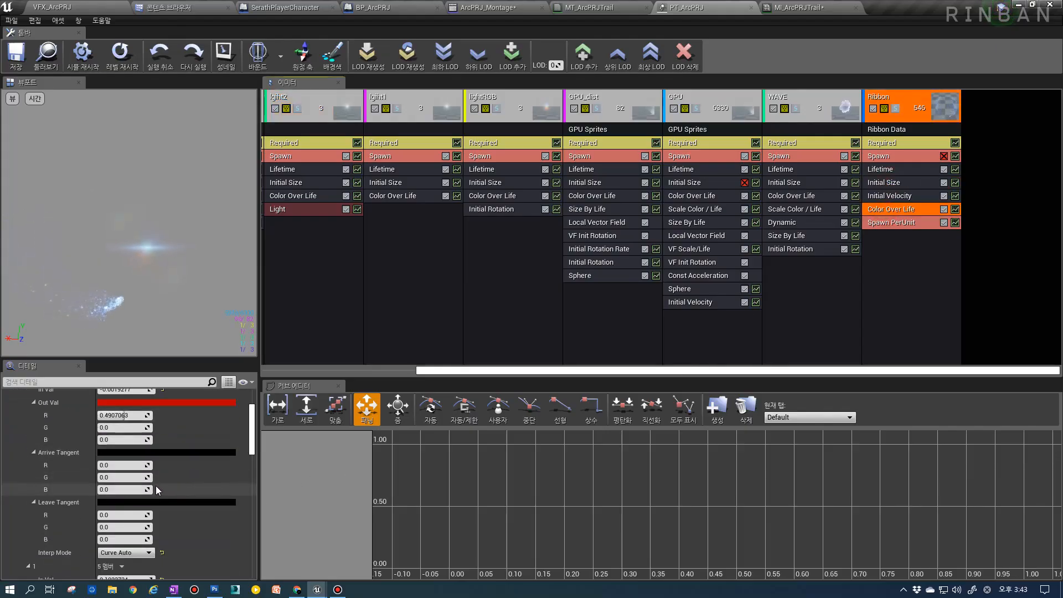
{"action": "scroll", "coordinate": [125, 459], "scroll_direction": "down", "scroll_amount": 8}
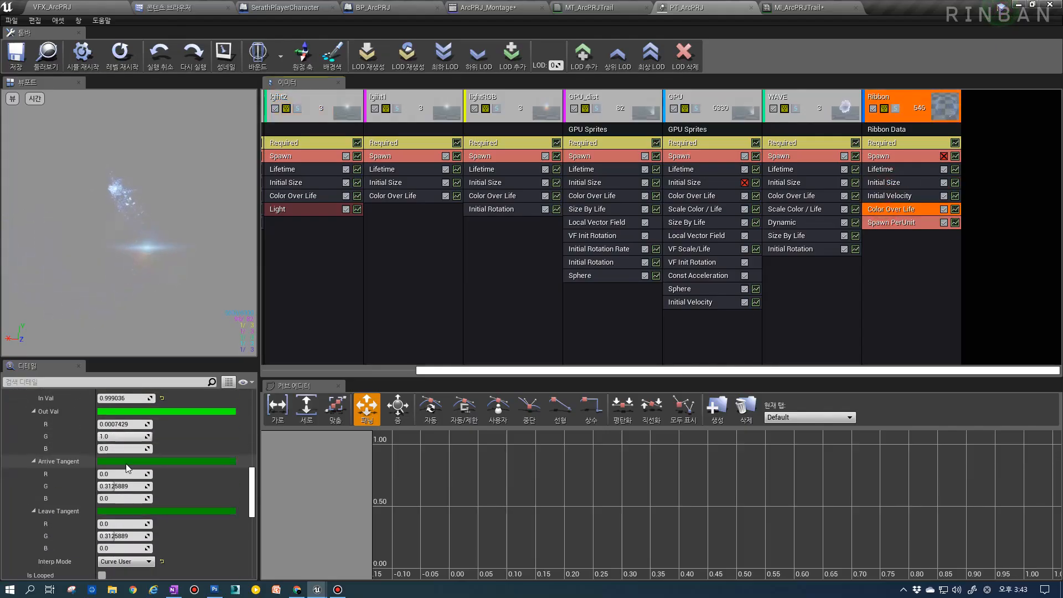
{"action": "scroll", "coordinate": [128, 465], "scroll_direction": "down", "scroll_amount": 3}
{"action": "scroll", "coordinate": [128, 467], "scroll_direction": "up", "scroll_amount": 3}
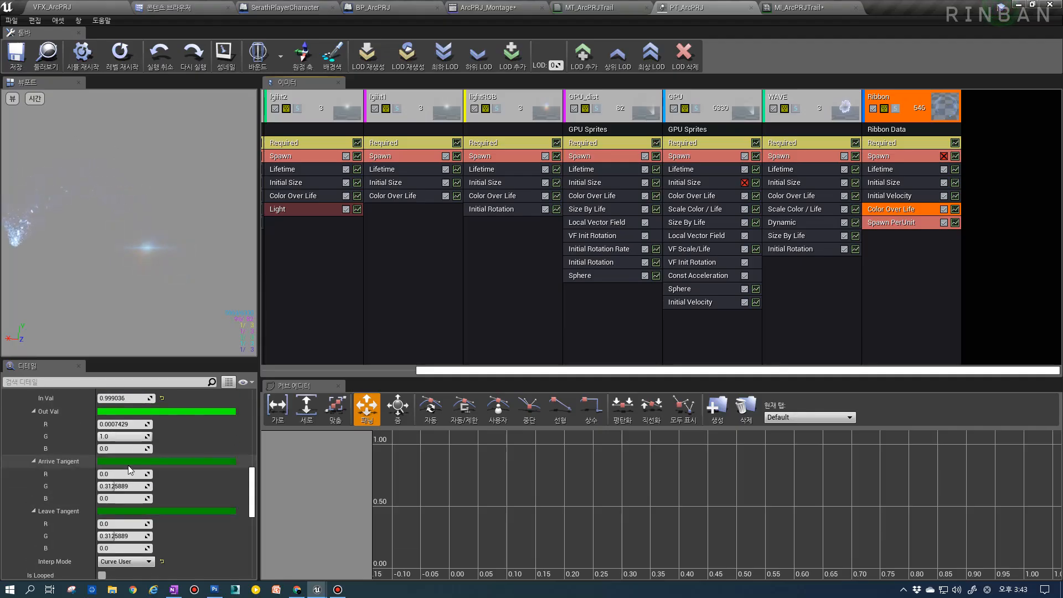
Play test the VFX_ArcPRJ level and fire the arc projectile to check the trail with the Tx_distY_01_N distortion.
{"action": "left_click", "coordinate": [85, 5]}
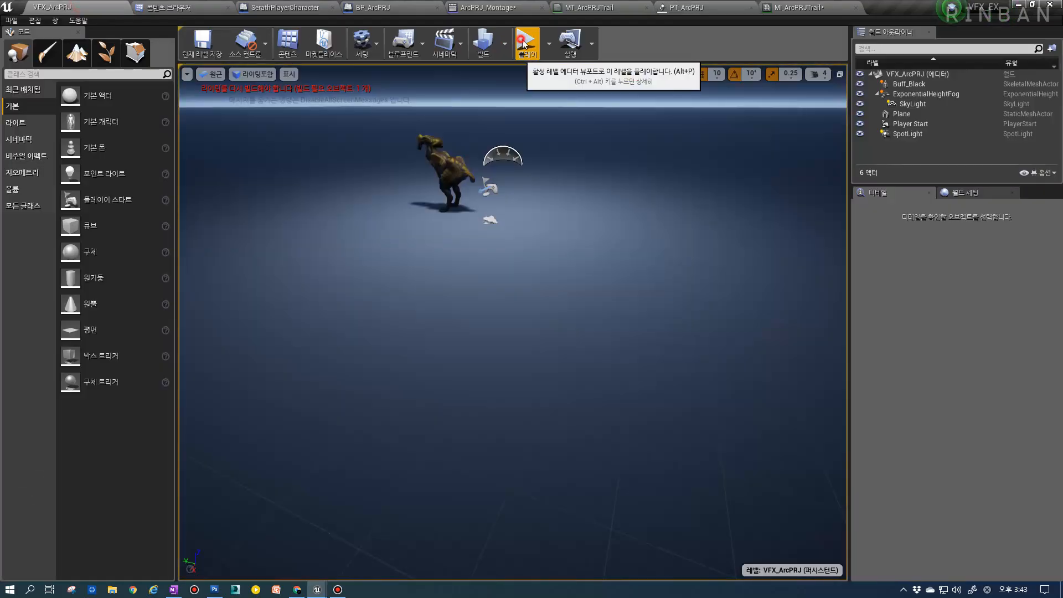
{"action": "left_click", "coordinate": [527, 42]}
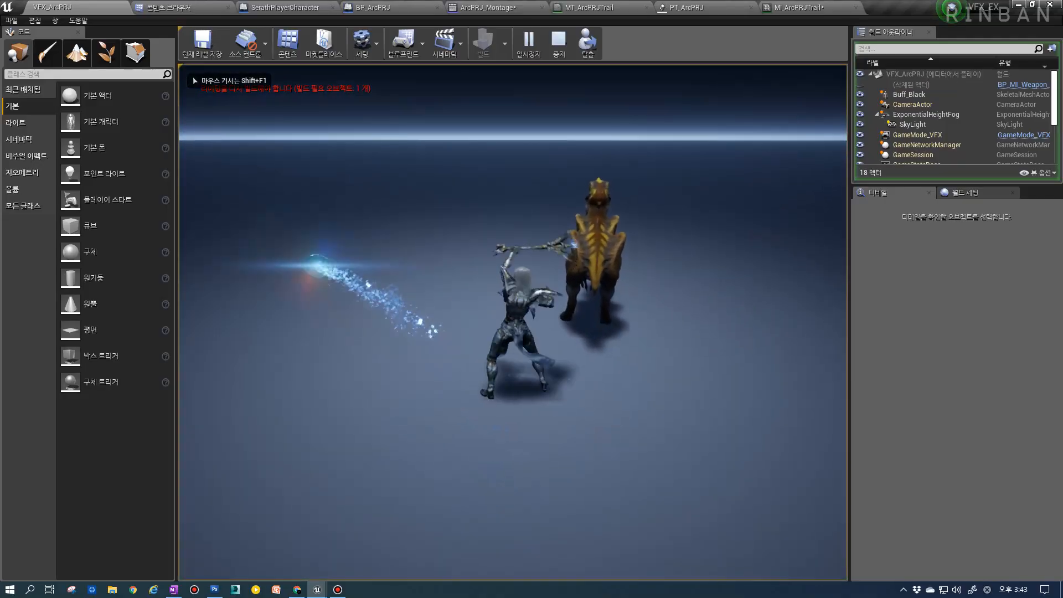
{"action": "key", "text": "w"}
{"action": "key", "text": "1"}
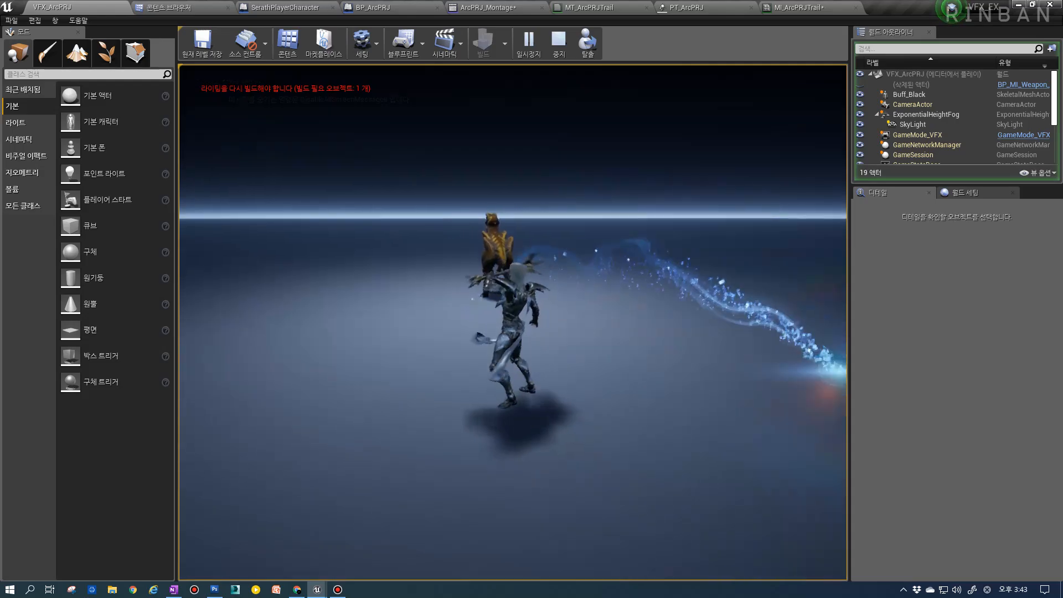
{"action": "key", "text": "Escape"}
Set point 2 of the Ribbon emitter's Color Over Life to In Val 1.0 and Out Val G 0.2 in PT_ArcPRJ.
{"action": "left_click", "coordinate": [826, 4]}
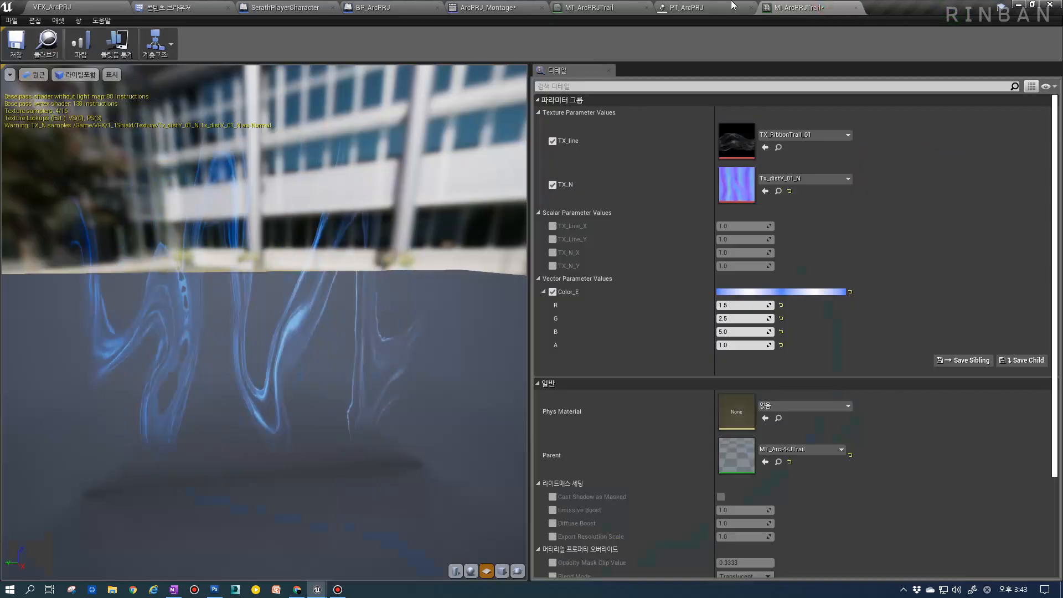
{"action": "left_click", "coordinate": [687, 7]}
{"action": "scroll", "coordinate": [193, 447], "scroll_direction": "up", "scroll_amount": 10}
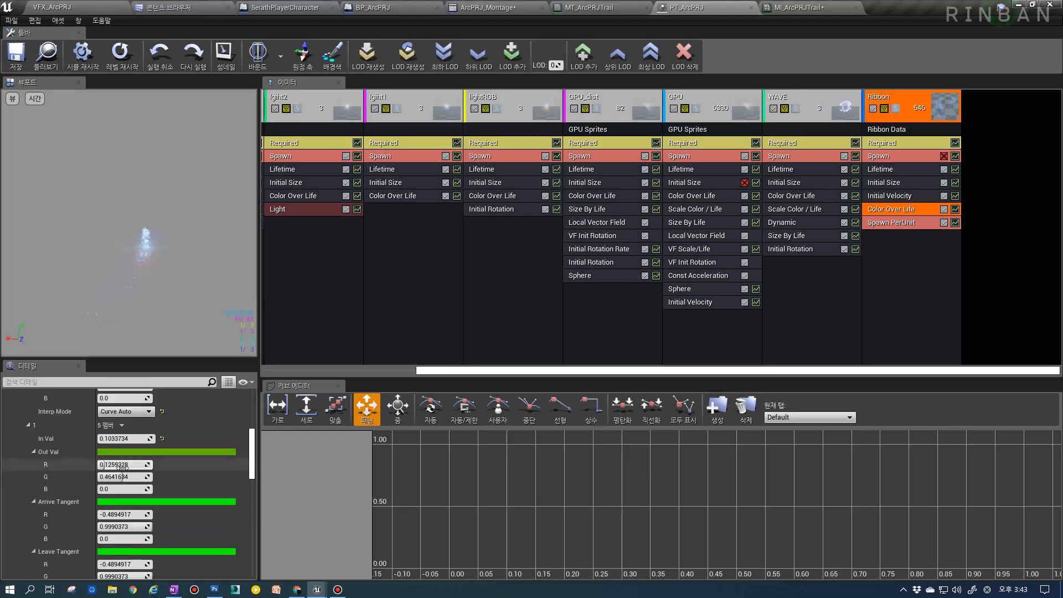
{"action": "scroll", "coordinate": [197, 423], "scroll_direction": "down", "scroll_amount": 10}
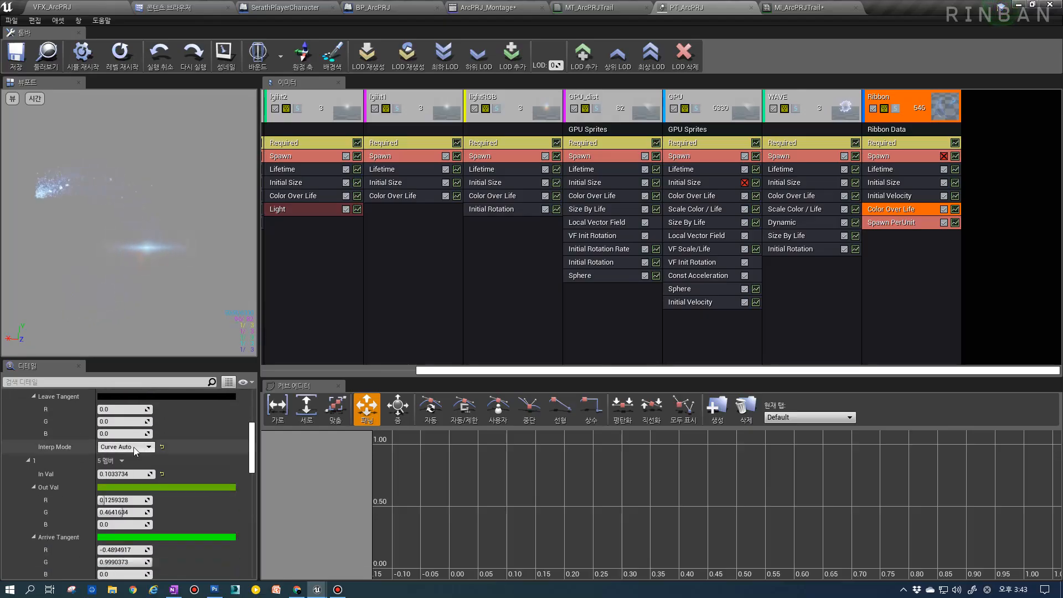
{"action": "left_click_drag", "start_coordinate": [127, 442], "coordinate": [131, 441]}
{"action": "scroll", "coordinate": [131, 442], "scroll_direction": "down", "scroll_amount": 6}
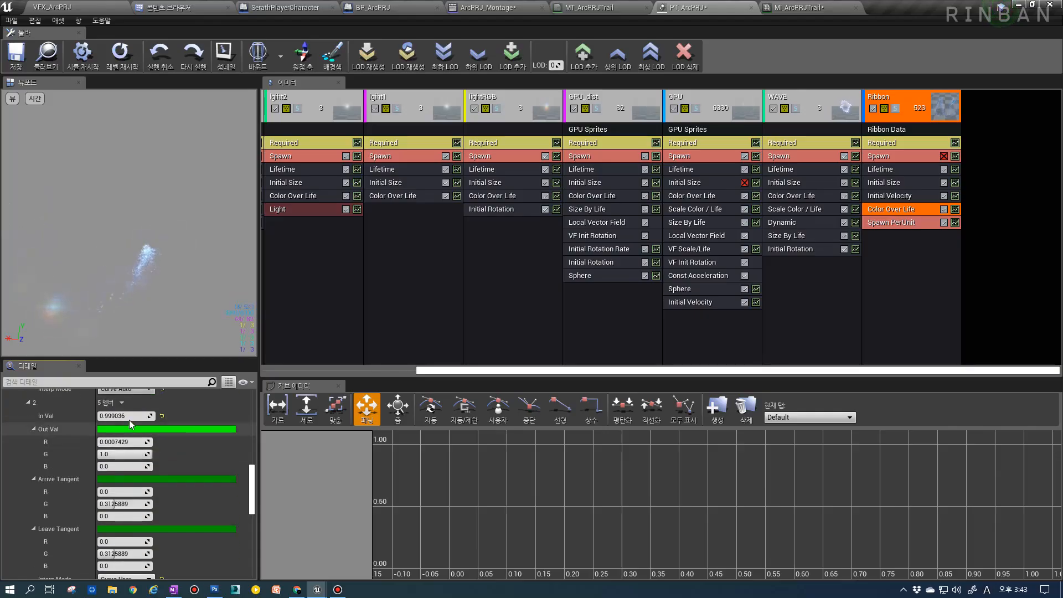
{"action": "left_click", "coordinate": [133, 452]}
{"action": "type", "text": "0"}
{"action": "key", "text": "Return"}
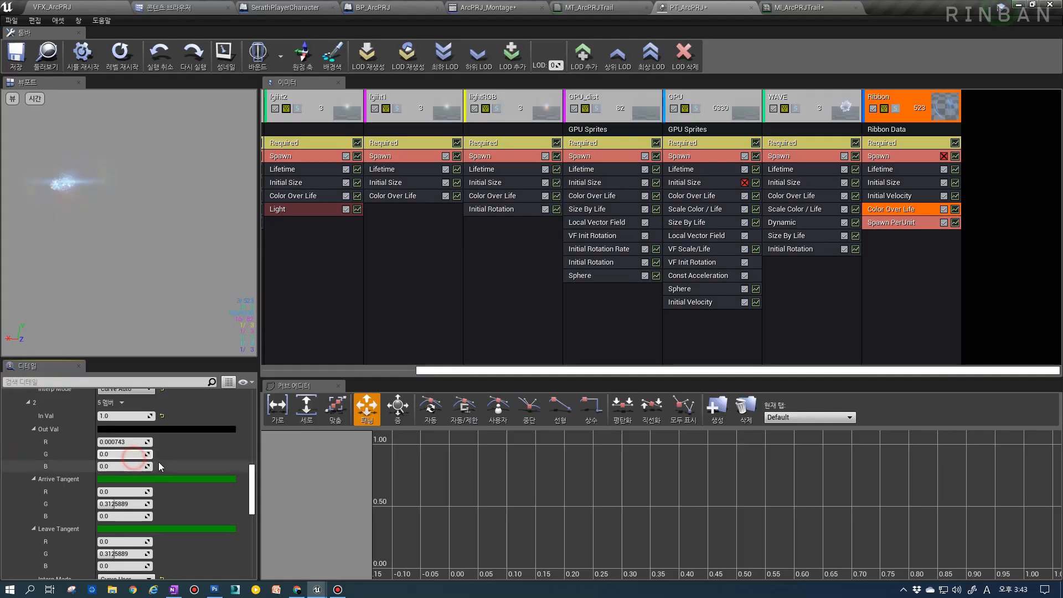
{"action": "key", "text": "Return"}
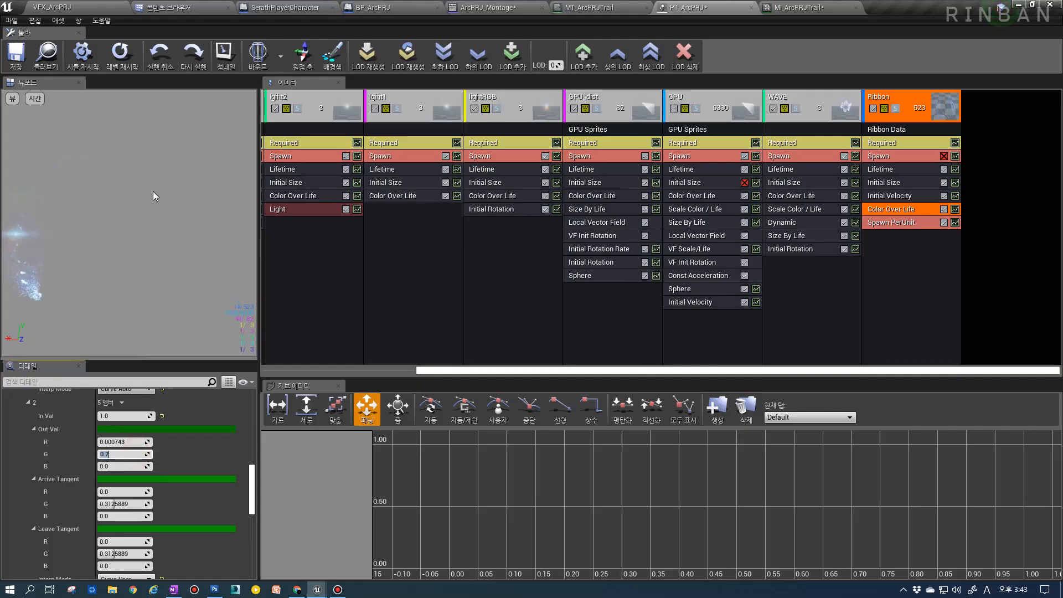
Play test the VFX_ArcPRJ level and fire the arc projectile to check the trail with the edited Color Over Life.
{"action": "left_click", "coordinate": [72, 7]}
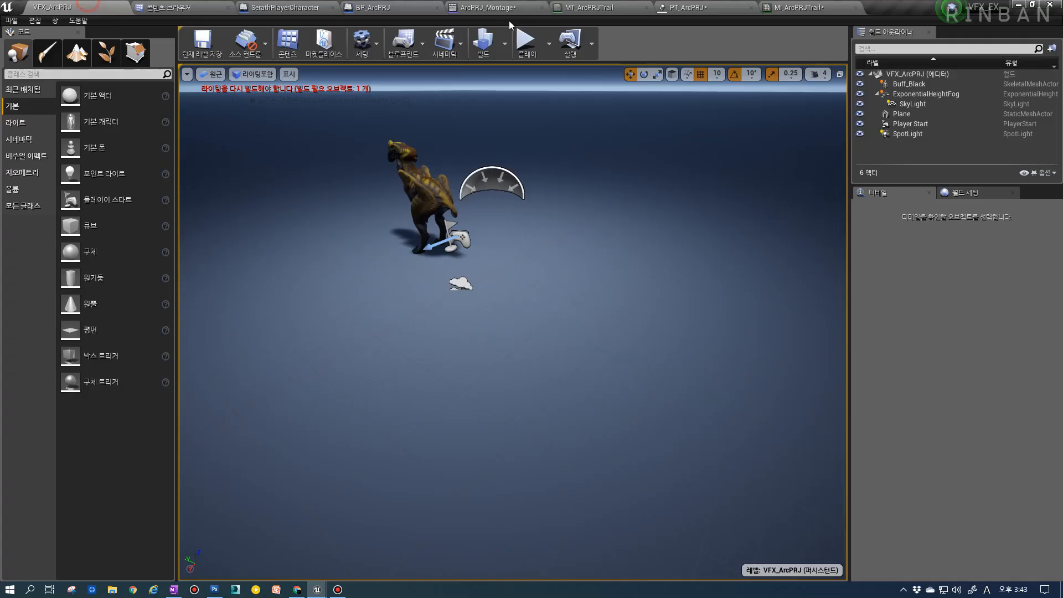
{"action": "left_click", "coordinate": [529, 43]}
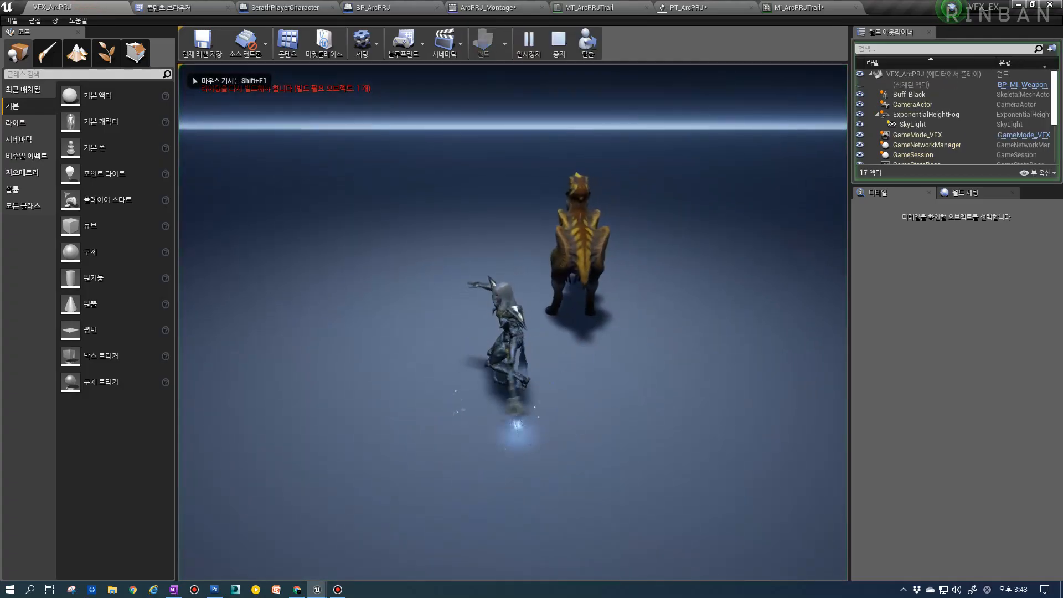
{"action": "key", "text": "a"}
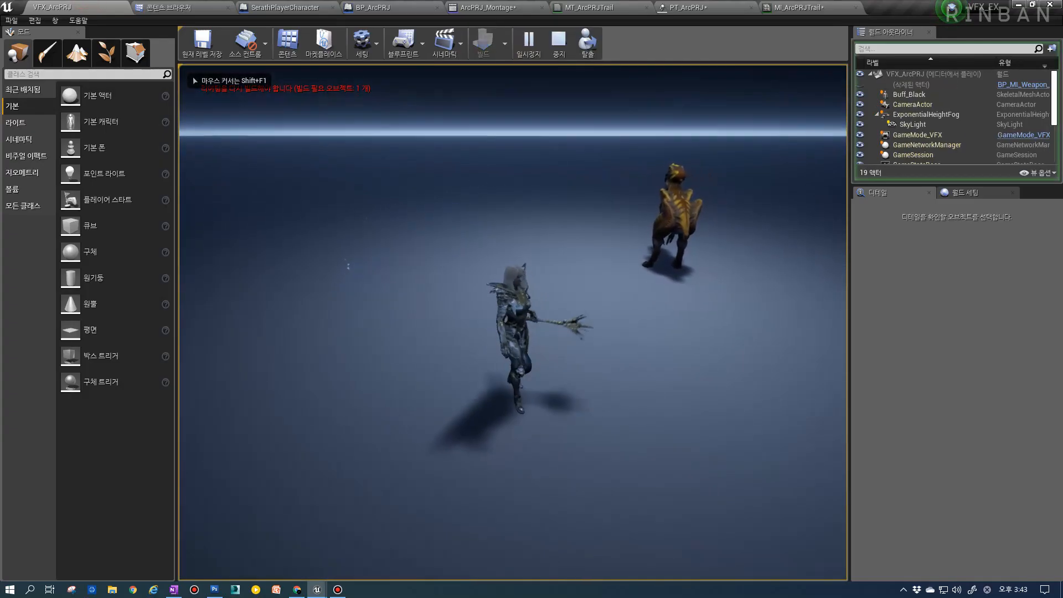
{"action": "key", "text": "1"}
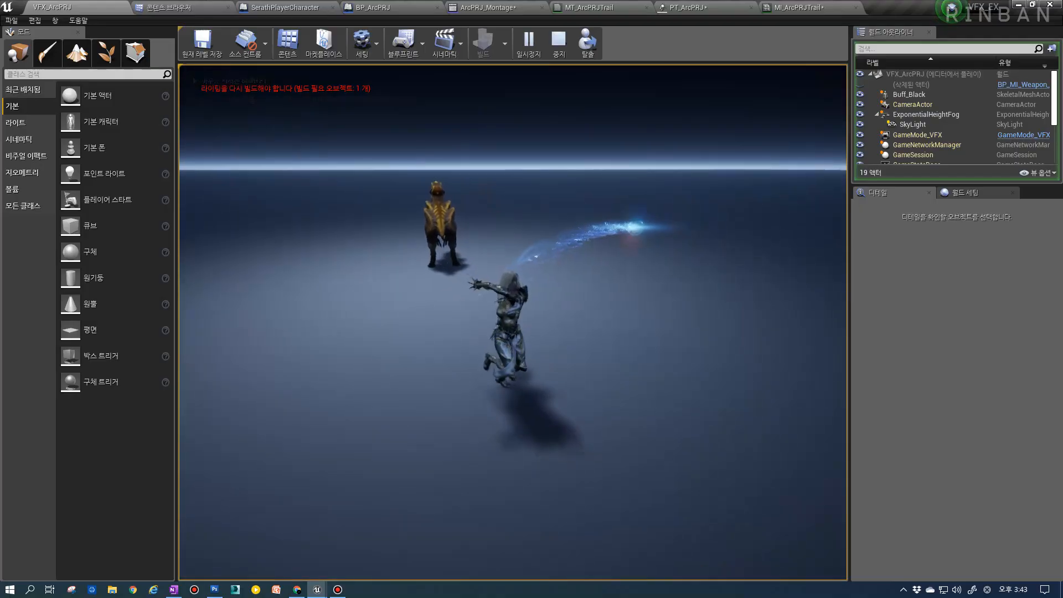
{"action": "key", "text": "Escape"}
Set the Ribbon emitter's Lifetime constant to 0.5 in PT_ArcPRJ.
{"action": "left_click", "coordinate": [825, 8]}
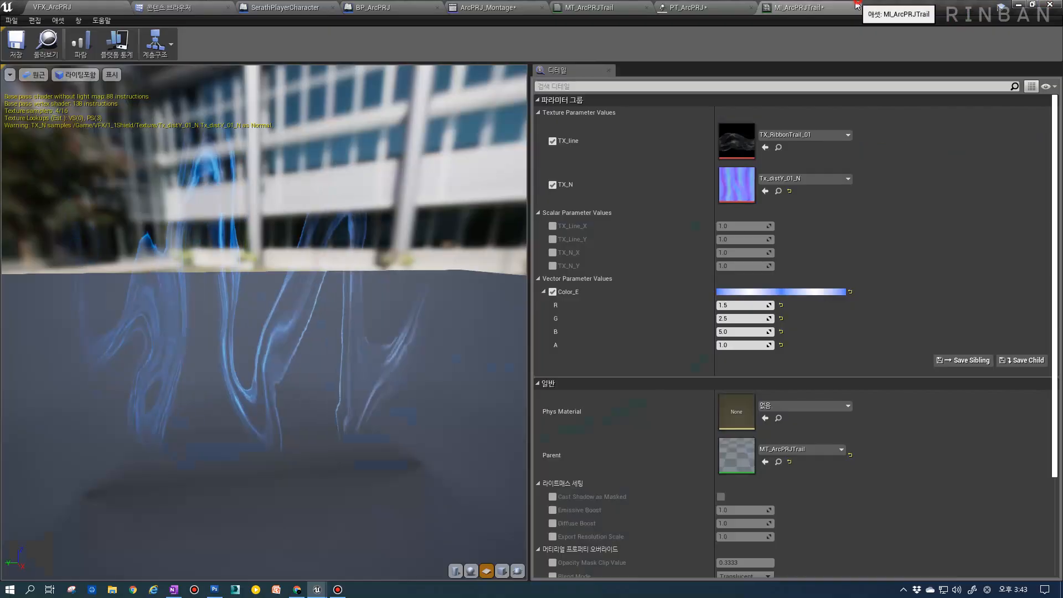
{"action": "left_click", "coordinate": [703, 7]}
{"action": "left_click", "coordinate": [892, 169]}
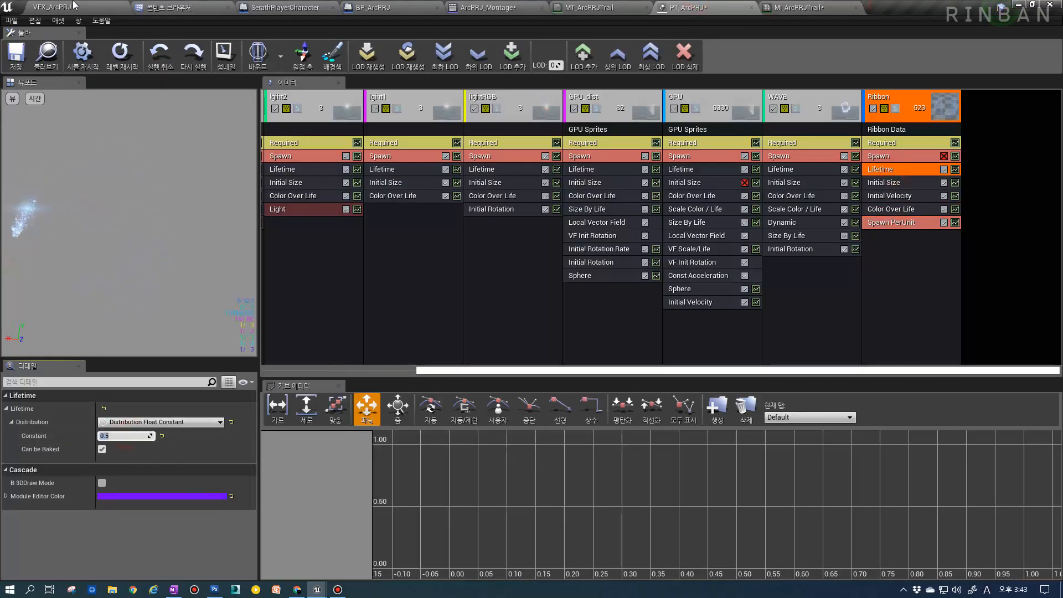
Play test the VFX_ArcPRJ level, moving around and firing the arc projectile repeatedly to check the 0.5 ribbon lifetime.
{"action": "left_click", "coordinate": [53, 7]}
{"action": "left_click", "coordinate": [526, 42]}
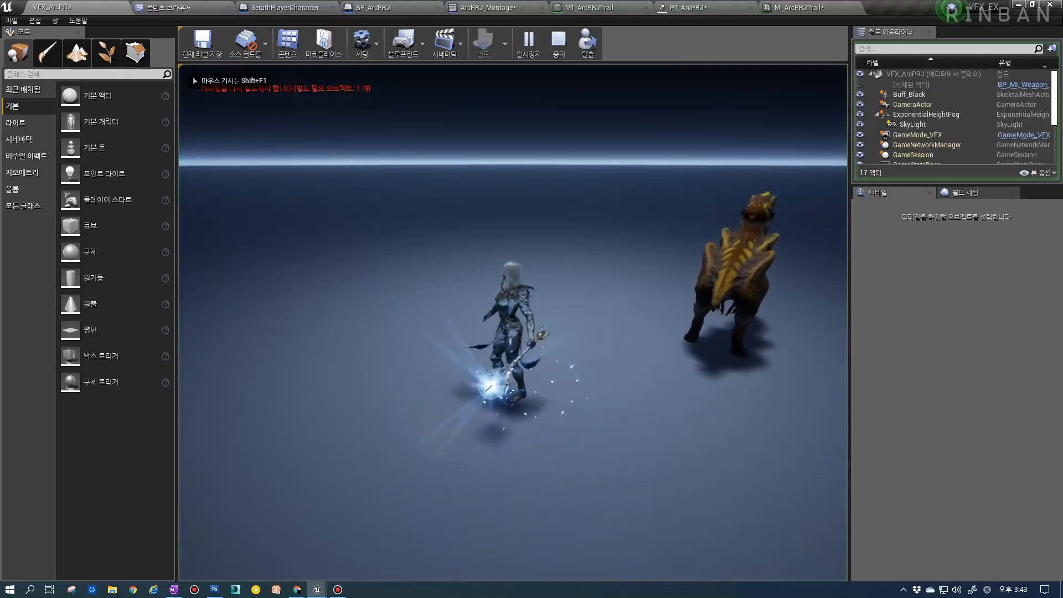
{"action": "key", "text": "a"}
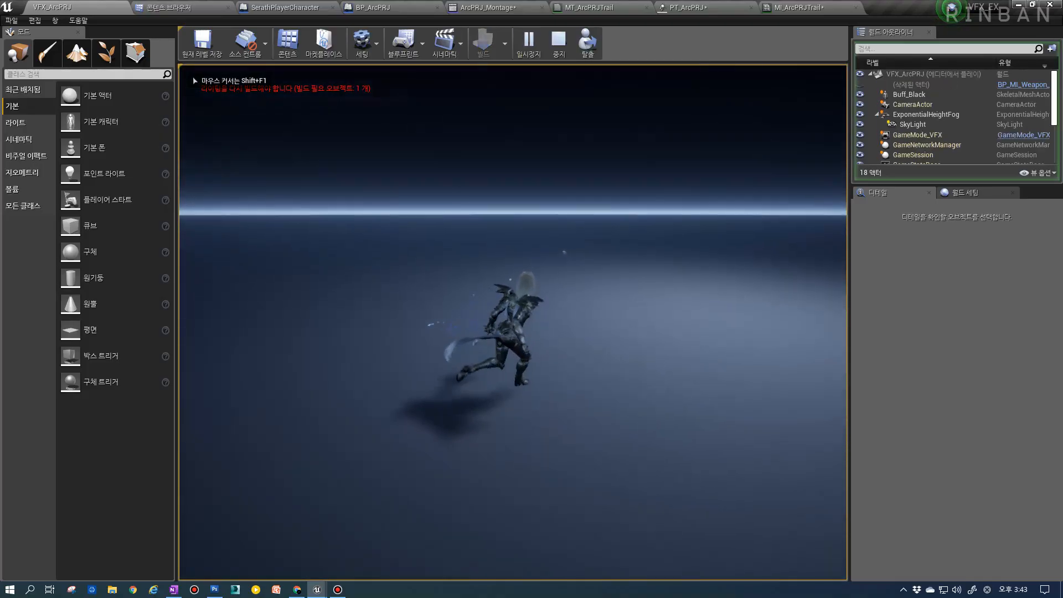
{"action": "key", "text": "1"}
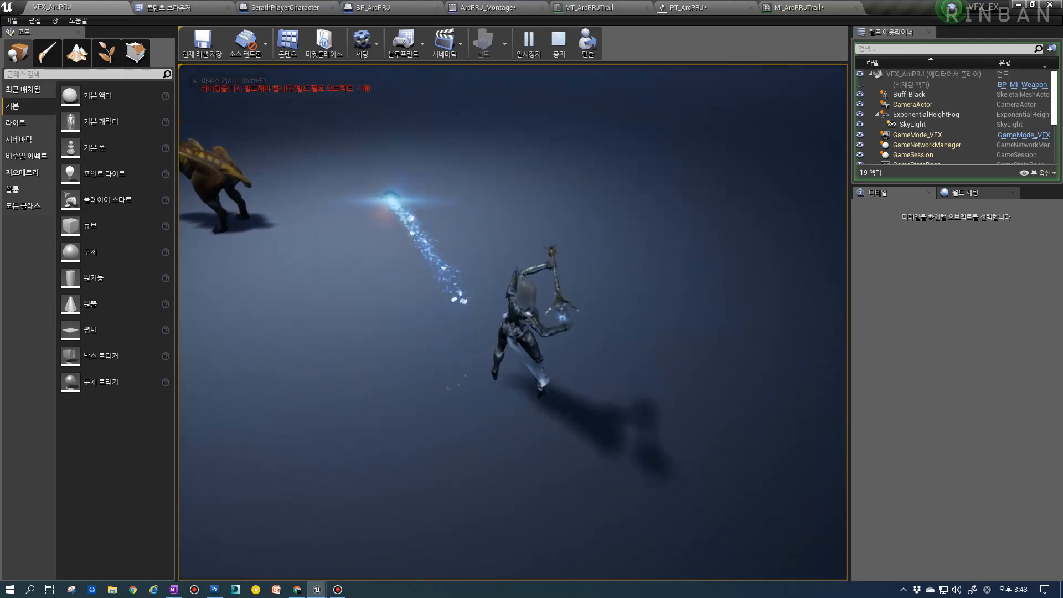
{"action": "key", "text": "1"}
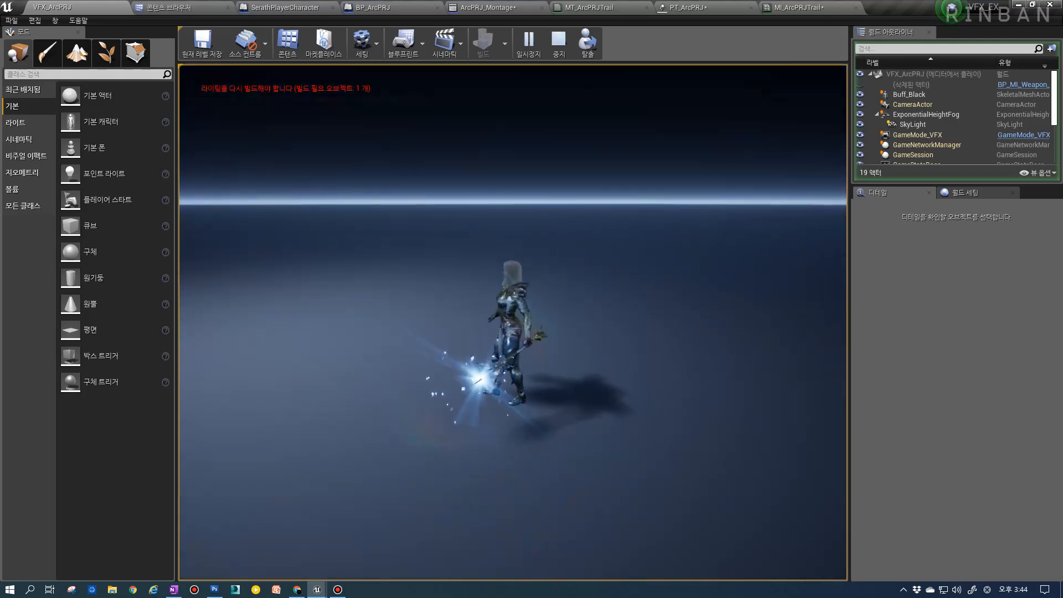
{"action": "key", "text": "w"}
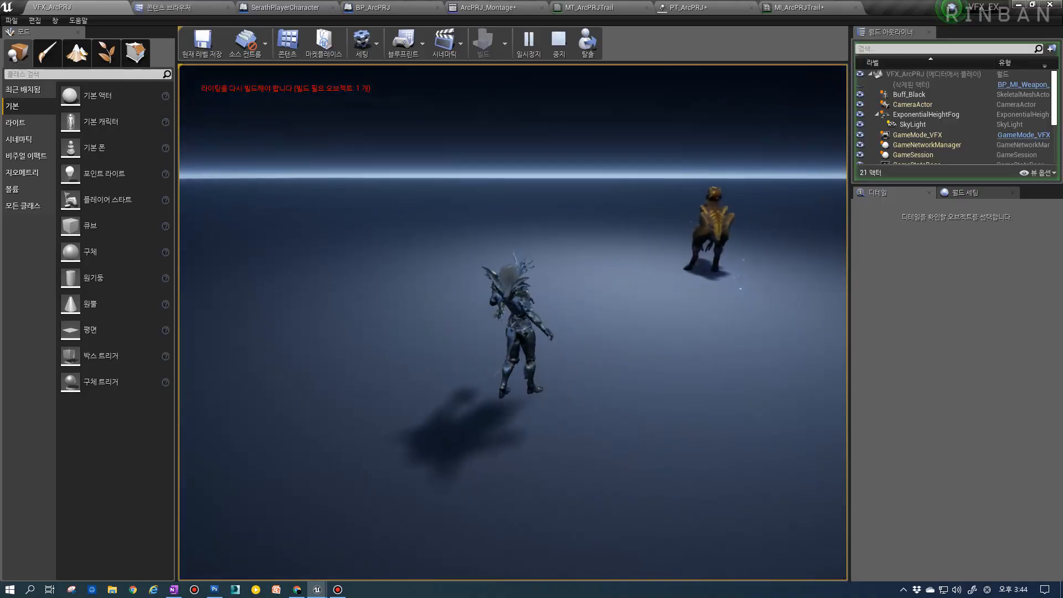
{"action": "key", "text": "1"}
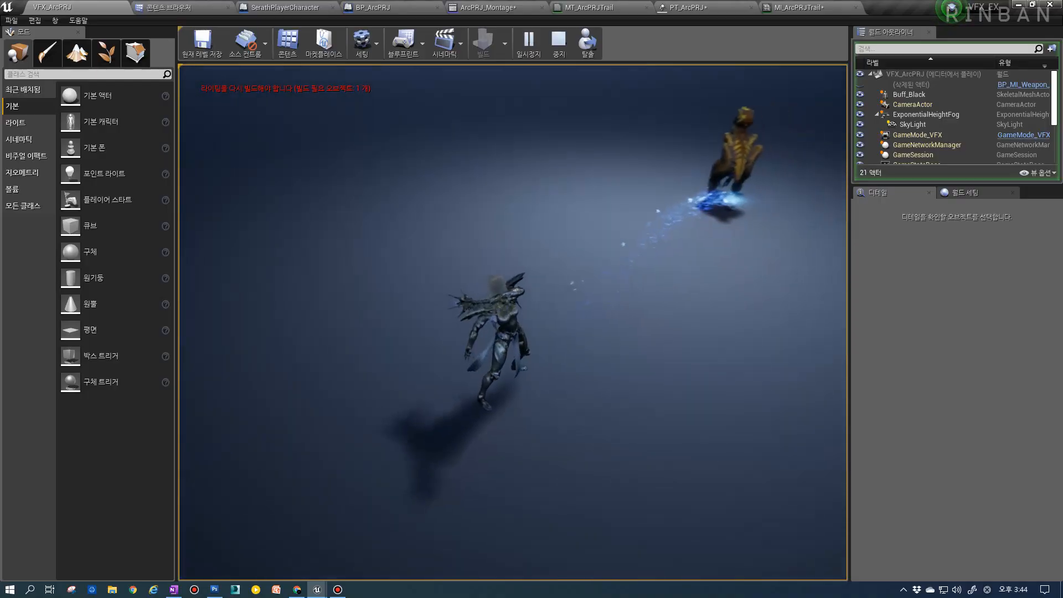
{"action": "key", "text": "Escape"}
Find TX_BeamWave_02 among all textures of the VFX folder using the texture filter and assign it to TX_line in MI_ArcPRJTrail.
{"action": "left_click", "coordinate": [824, 6]}
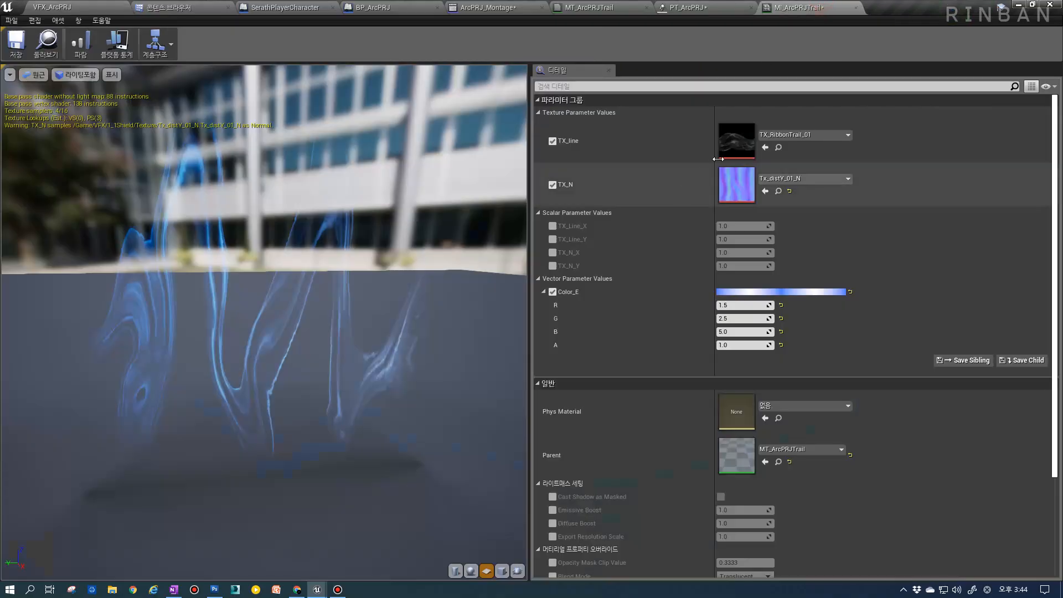
{"action": "left_click", "coordinate": [772, 149]}
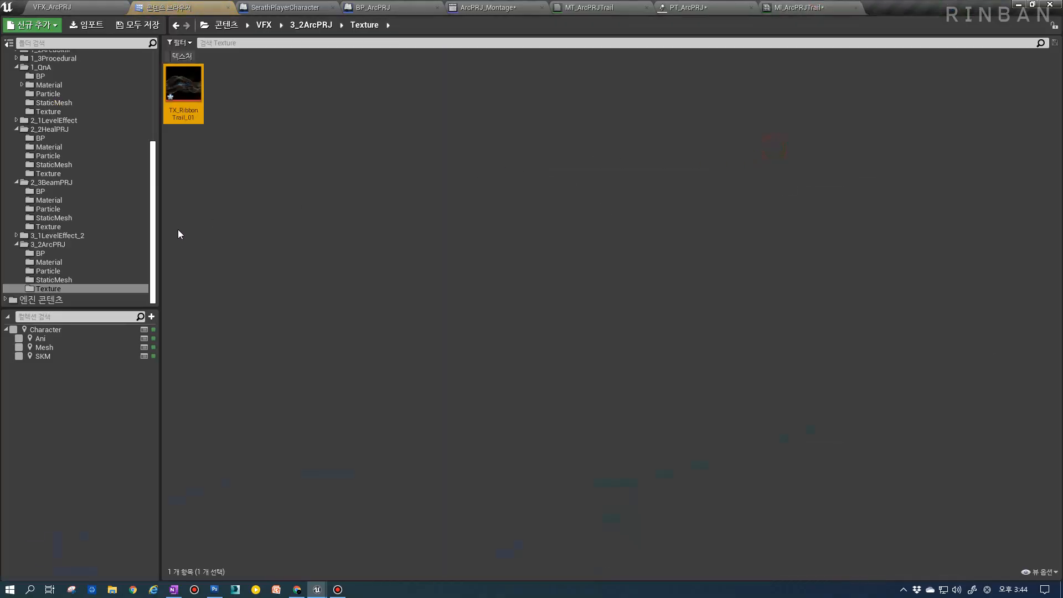
{"action": "scroll", "coordinate": [85, 225], "scroll_direction": "up", "scroll_amount": 6}
{"action": "left_click", "coordinate": [41, 148]}
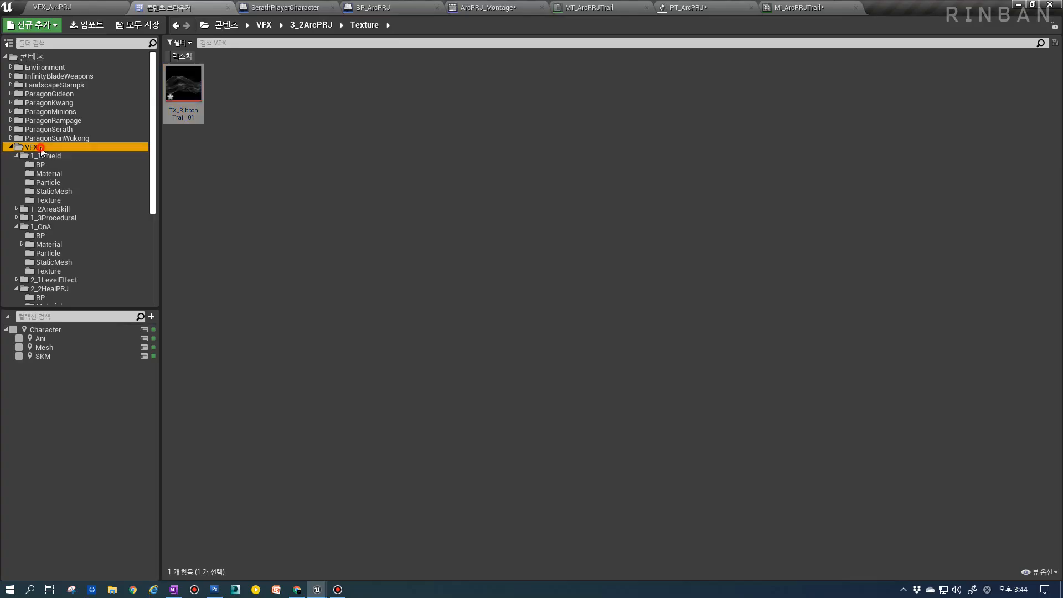
{"action": "left_click", "coordinate": [187, 43]}
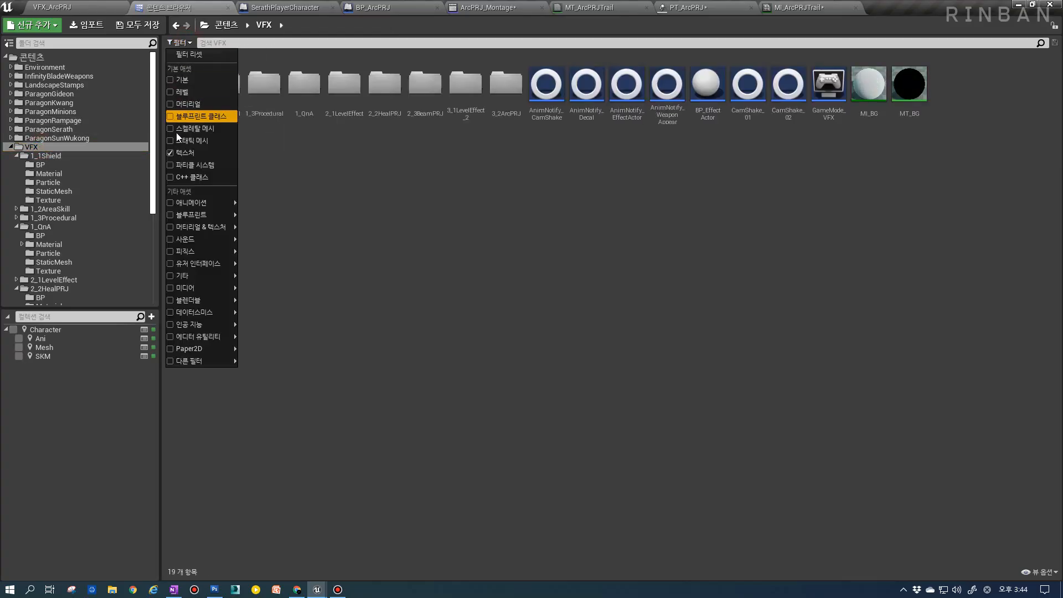
{"action": "left_click", "coordinate": [283, 407]}
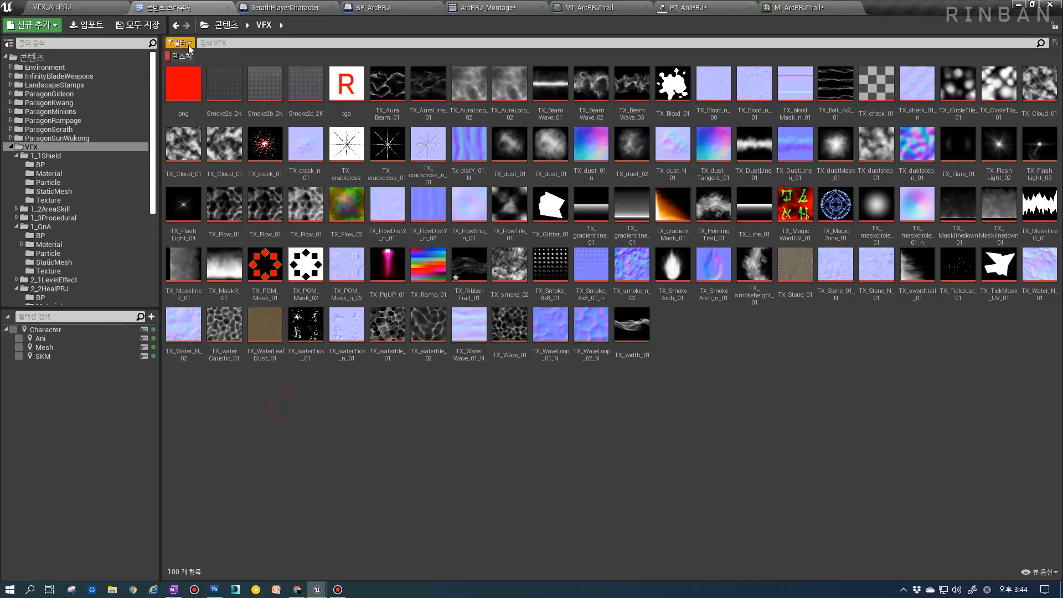
{"action": "left_click", "coordinate": [180, 57]}
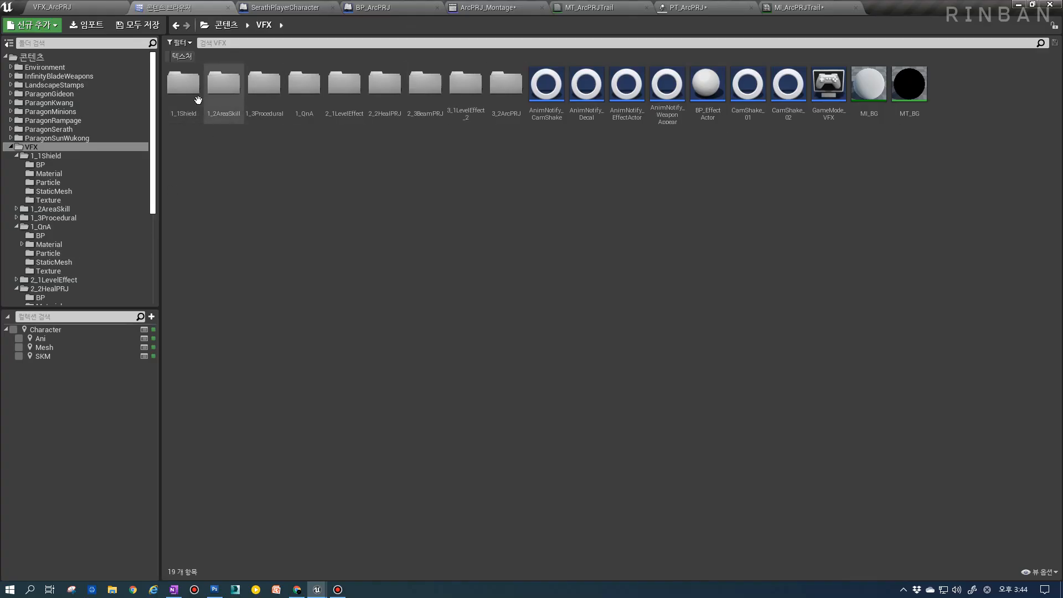
{"action": "left_click", "coordinate": [181, 56]}
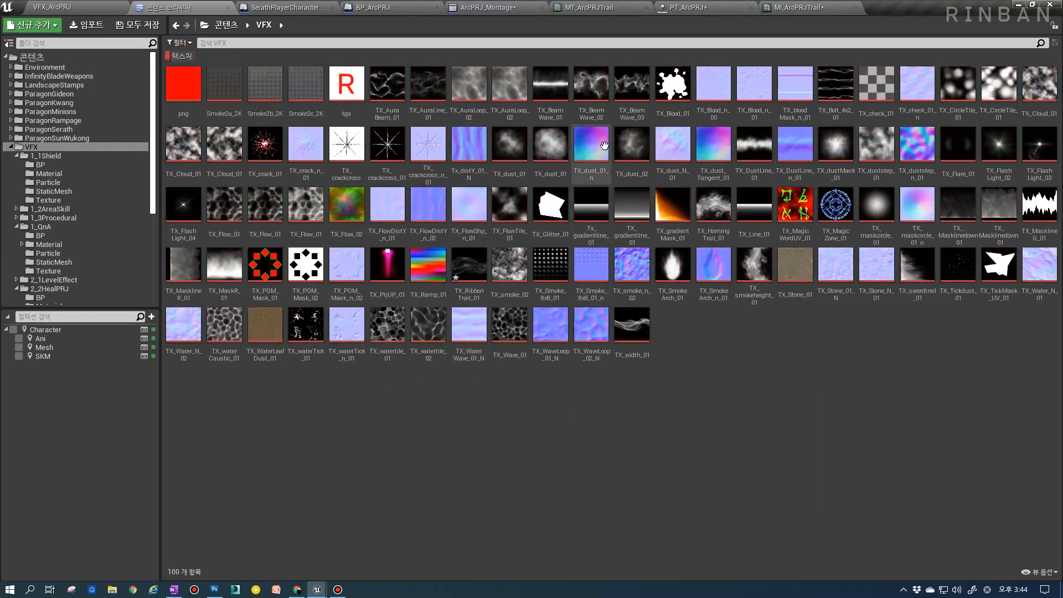
{"action": "left_click", "coordinate": [591, 84]}
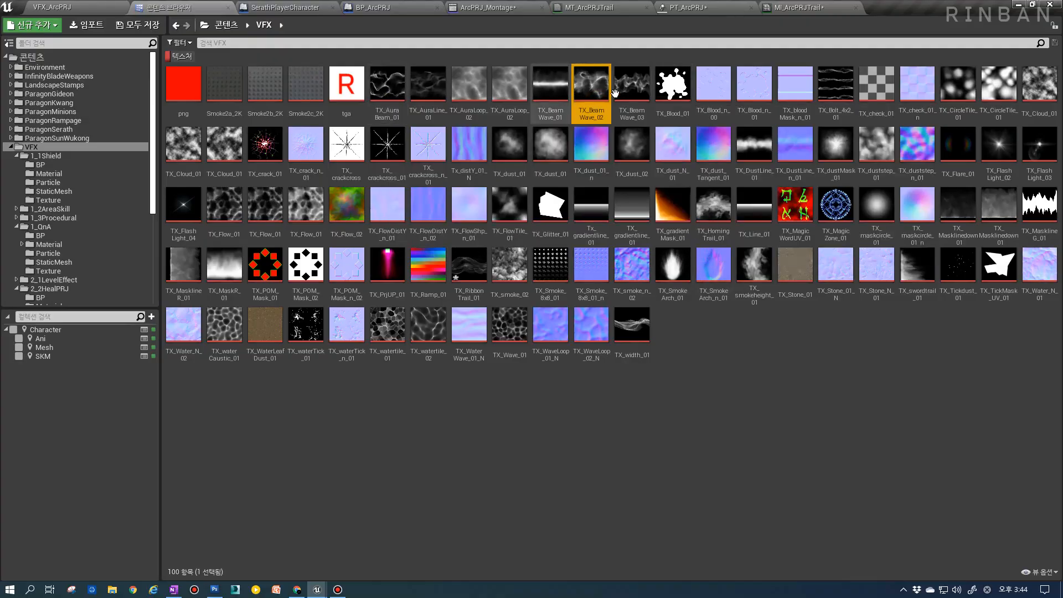
{"action": "left_click", "coordinate": [846, 5]}
{"action": "left_click", "coordinate": [765, 147]}
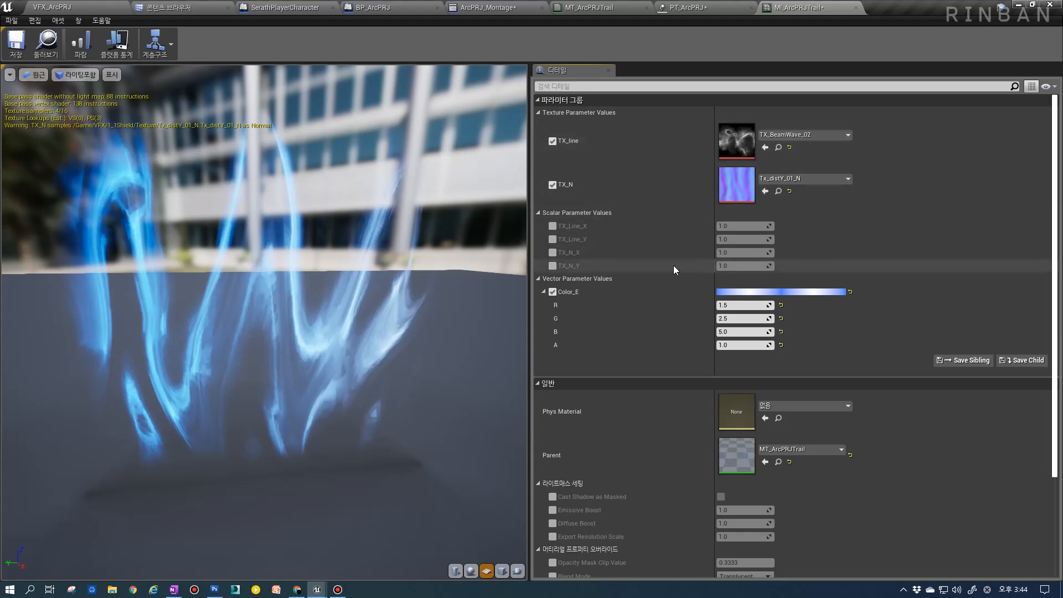
Play test the VFX_ArcPRJ level and fire the arc projectile while moving sideways to check the TX_BeamWave_02 trail.
{"action": "left_click", "coordinate": [98, 6]}
{"action": "left_click", "coordinate": [527, 40]}
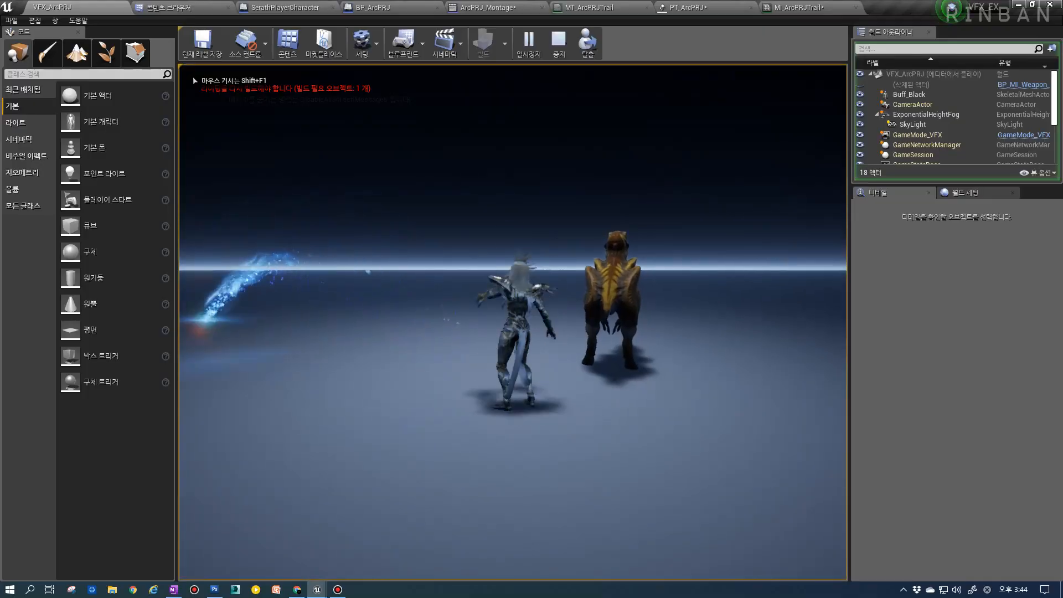
{"action": "key", "text": "d"}
{"action": "key", "text": "1"}
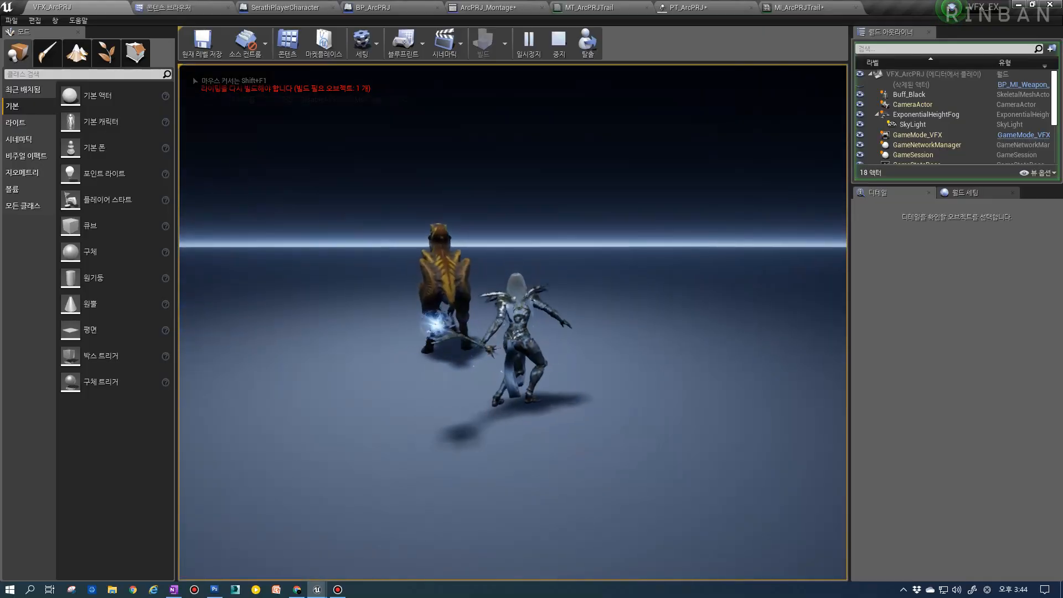
{"action": "key", "text": "a"}
{"action": "key", "text": "1"}
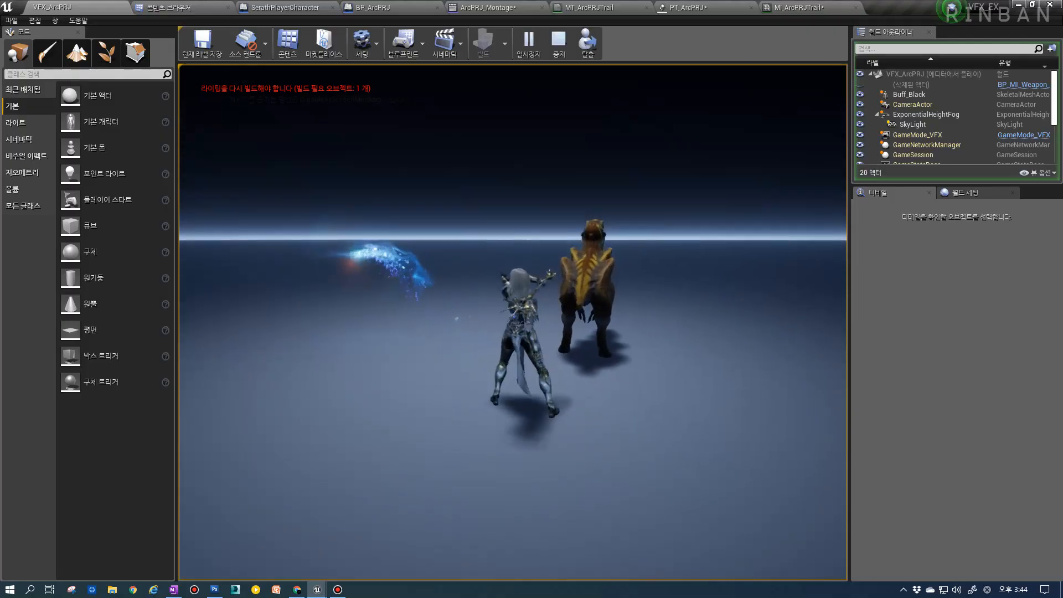
{"action": "key", "text": "Escape"}
Solo the Ribbon emitter in PT_ArcPRJ and open its Color Over Life module.
{"action": "left_click", "coordinate": [686, 7]}
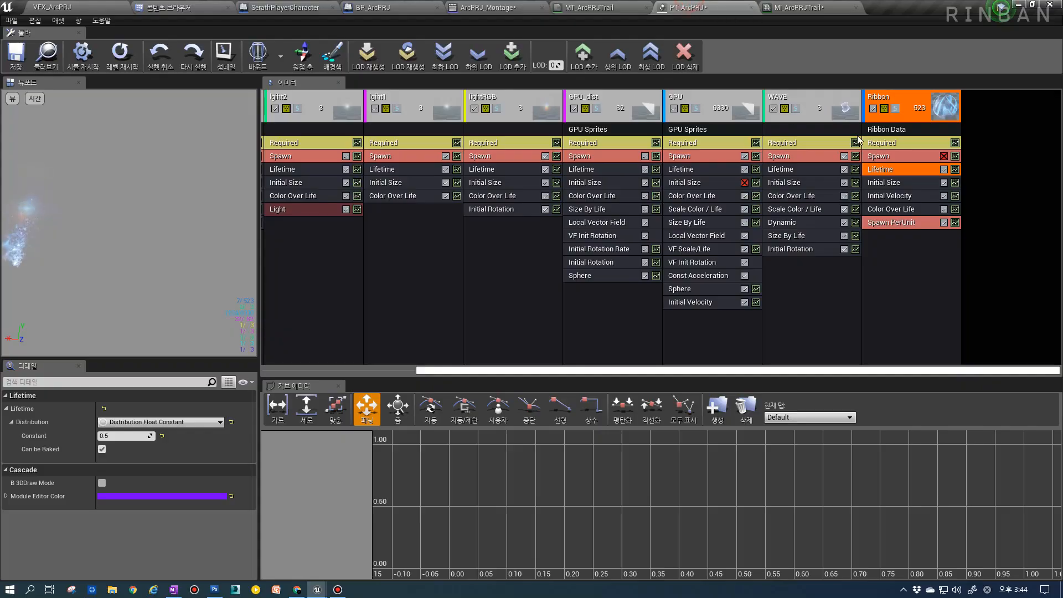
{"action": "left_click", "coordinate": [897, 109]}
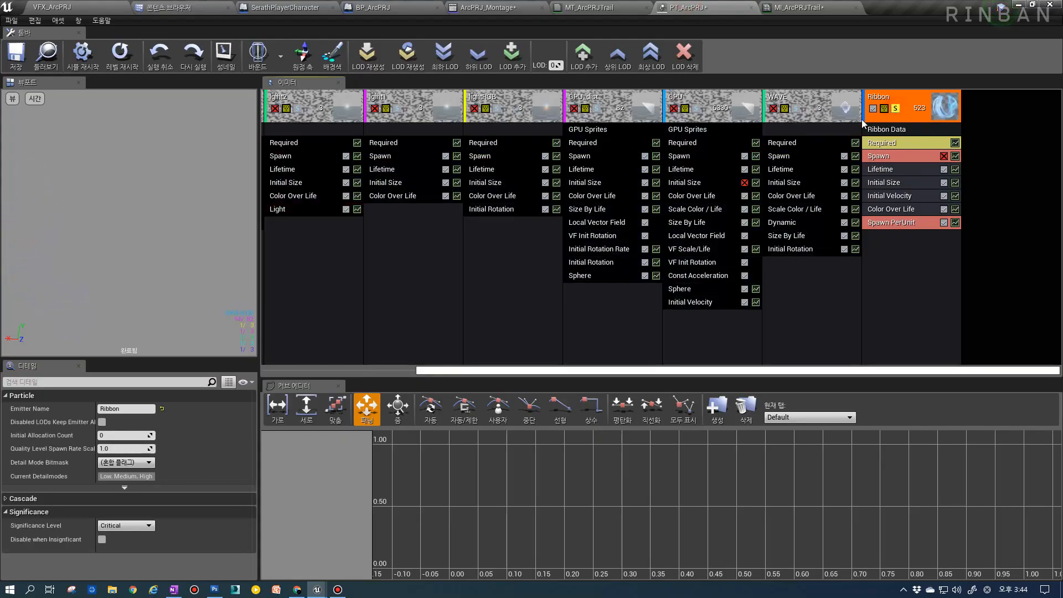
{"action": "left_click", "coordinate": [891, 196]}
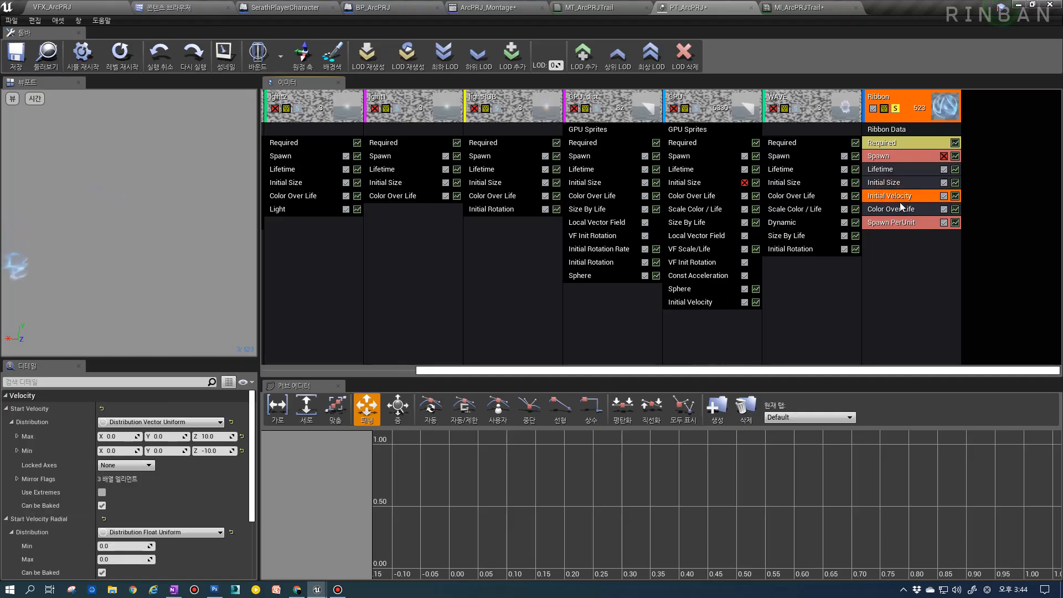
{"action": "left_click", "coordinate": [888, 210]}
Add the Ribbon emitter's Color Over Life to the curve editor and show only the red ColorOverLife curve, fitted to view.
{"action": "scroll", "coordinate": [437, 464], "scroll_direction": "up", "scroll_amount": 8}
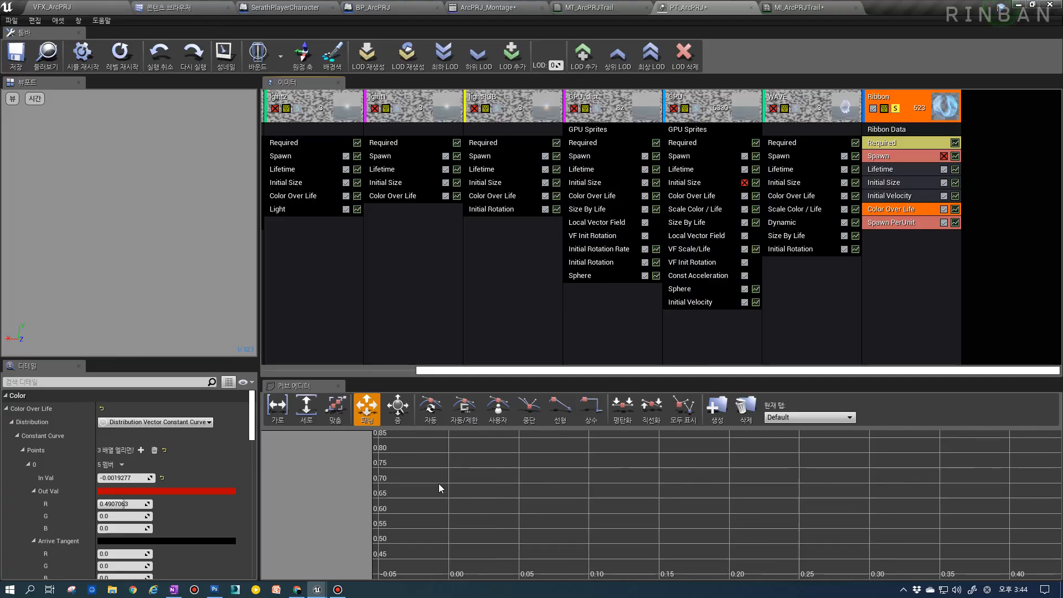
{"action": "left_click", "coordinate": [457, 488]}
{"action": "left_click", "coordinate": [955, 209]}
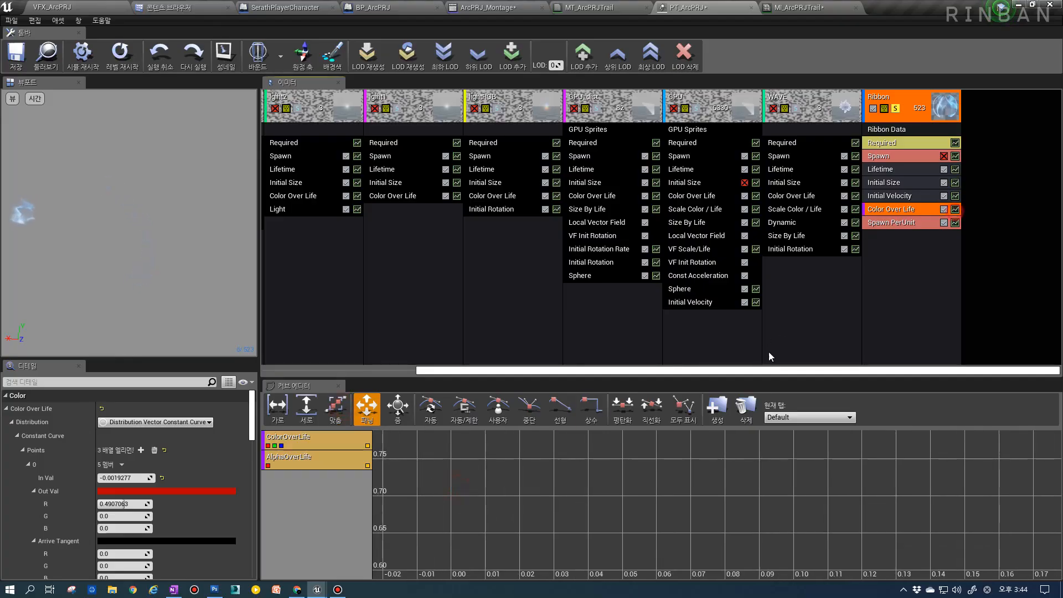
{"action": "left_click", "coordinate": [335, 420]}
{"action": "left_click", "coordinate": [368, 446]}
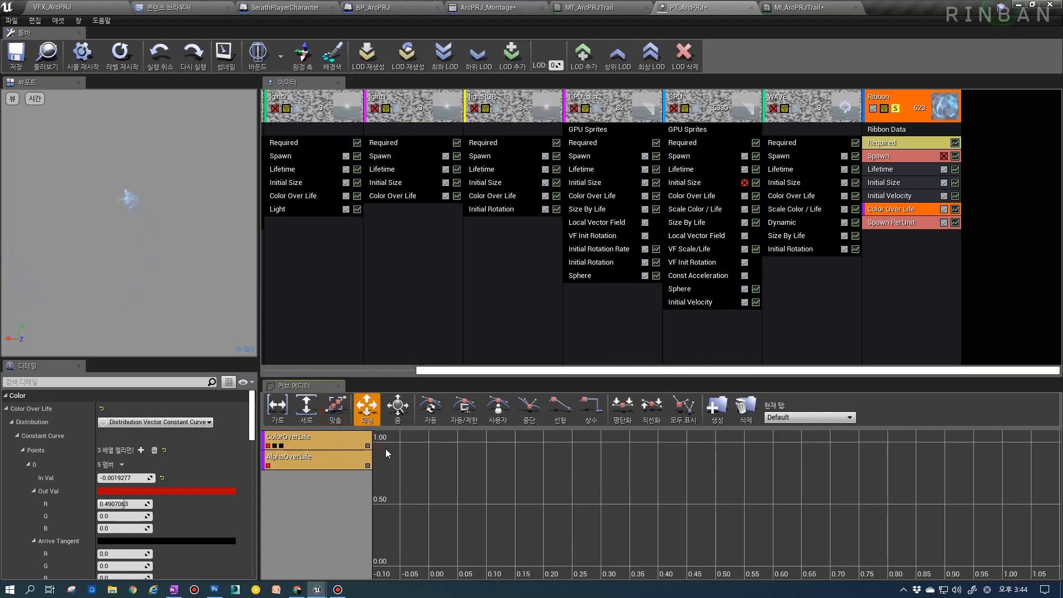
{"action": "left_click", "coordinate": [345, 425]}
{"action": "scroll", "coordinate": [500, 497], "scroll_direction": "down", "scroll_amount": 4}
{"action": "mouse_move", "coordinate": [403, 540]}
{"action": "left_mouse_down"}
{"action": "mouse_move", "coordinate": [480, 465]}
{"action": "mouse_move", "coordinate": [413, 558]}
{"action": "left_mouse_up"}
{"action": "scroll", "coordinate": [498, 487], "scroll_direction": "down", "scroll_amount": 1}
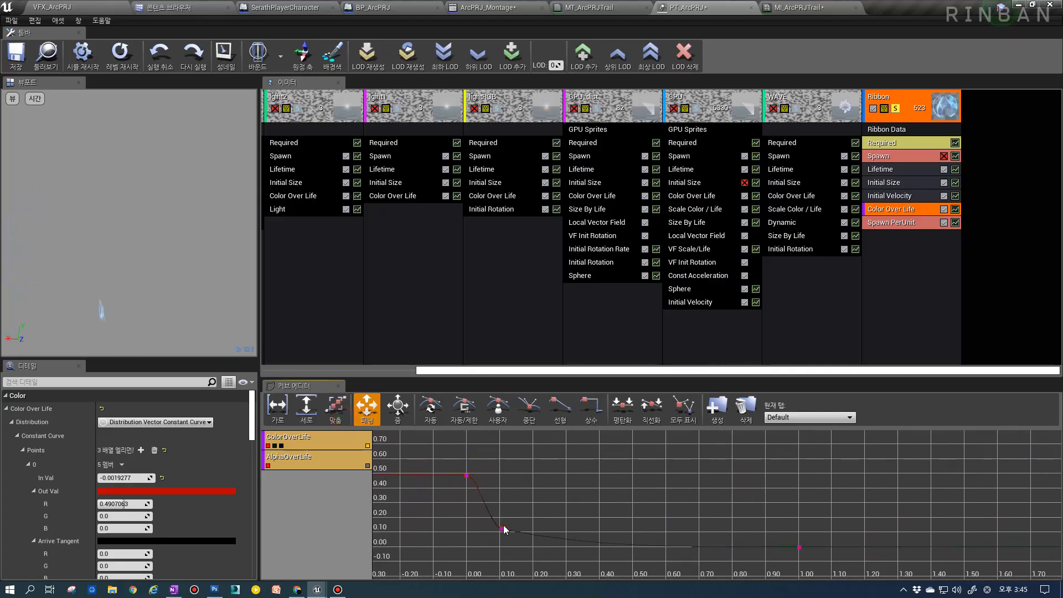
Set Out Val R of Color Over Life point 0 to 5.0 for the Ribbon emitter.
{"action": "left_click", "coordinate": [122, 504]}
{"action": "type", "text": "5"}
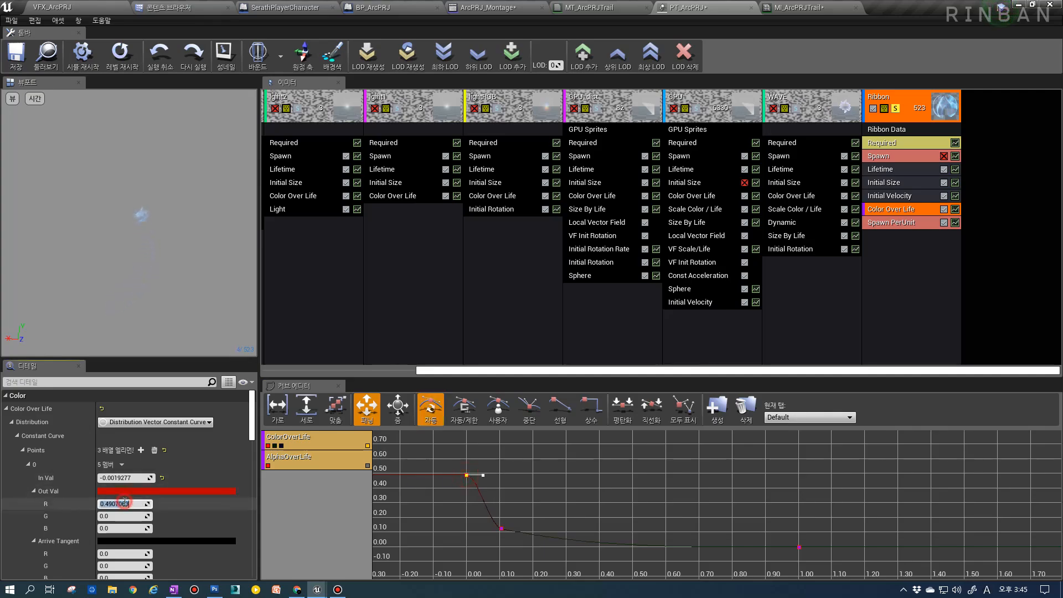
{"action": "key", "text": "Return"}
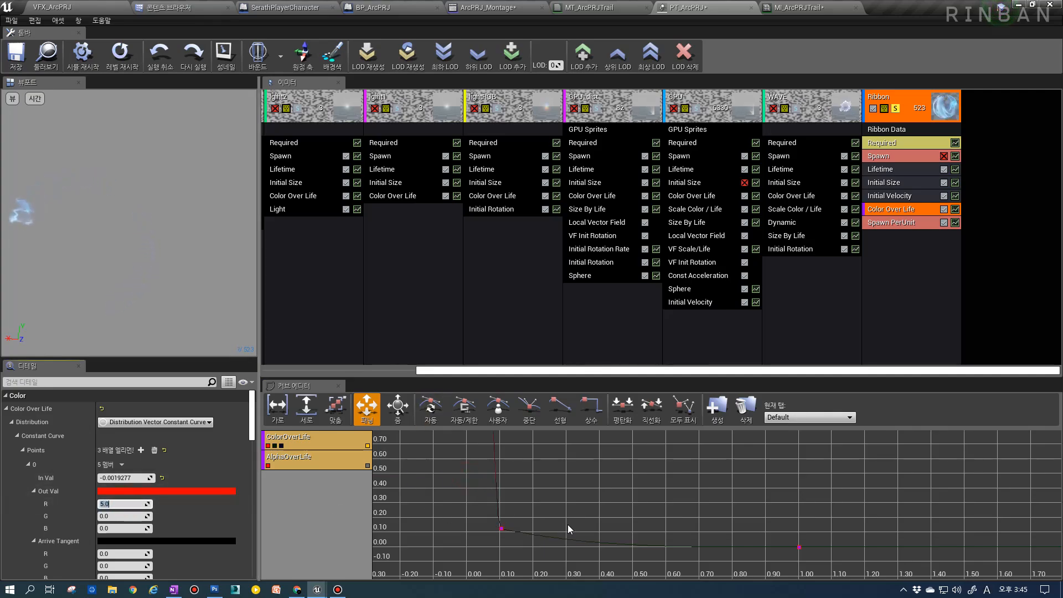
Move the red ColorOverLife curve's middle key to about time 0.5 and value 0.8, using auto-clamped tangents.
{"action": "left_click_drag", "start_coordinate": [501, 533], "coordinate": [589, 468]}
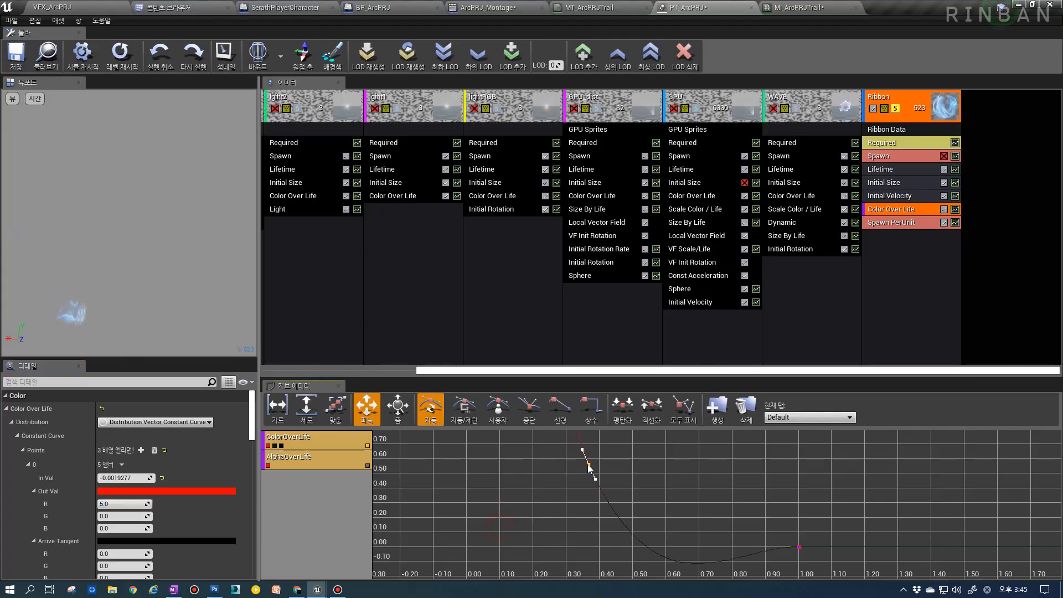
{"action": "right_click", "coordinate": [588, 465]}
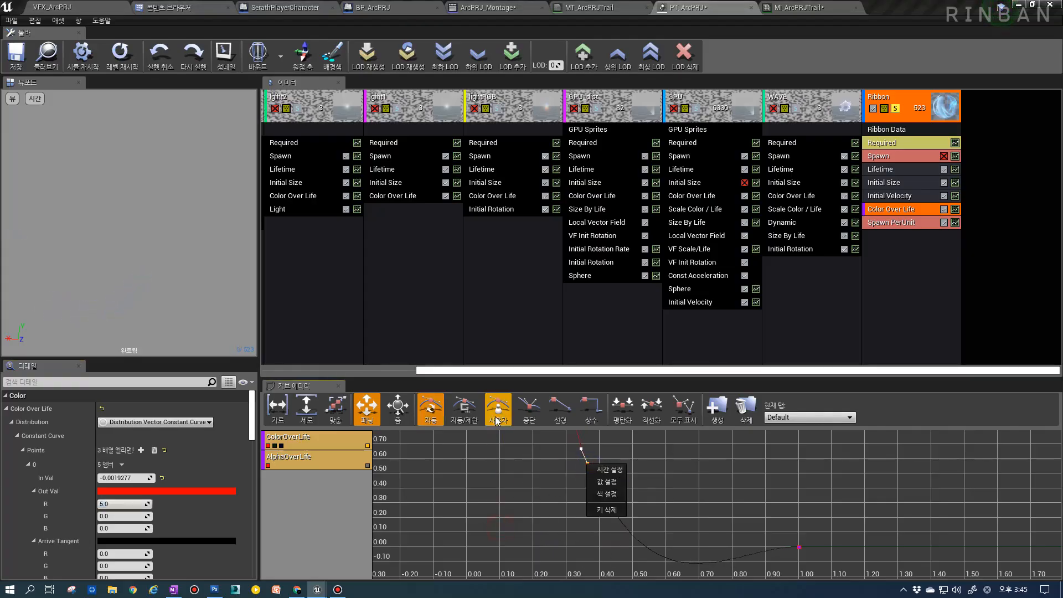
{"action": "left_click", "coordinate": [464, 410]}
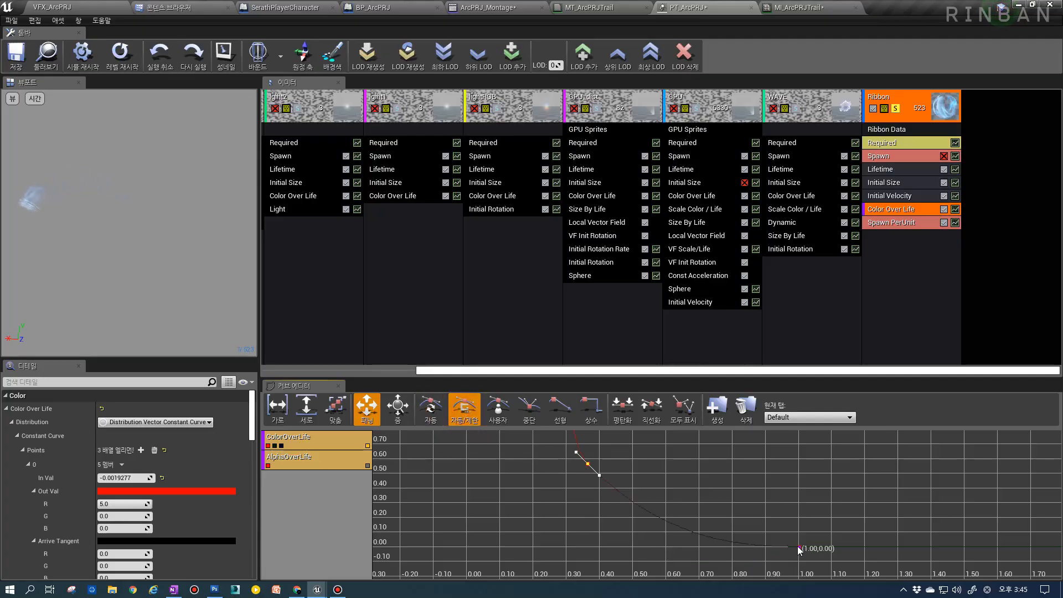
{"action": "left_click", "coordinate": [663, 495]}
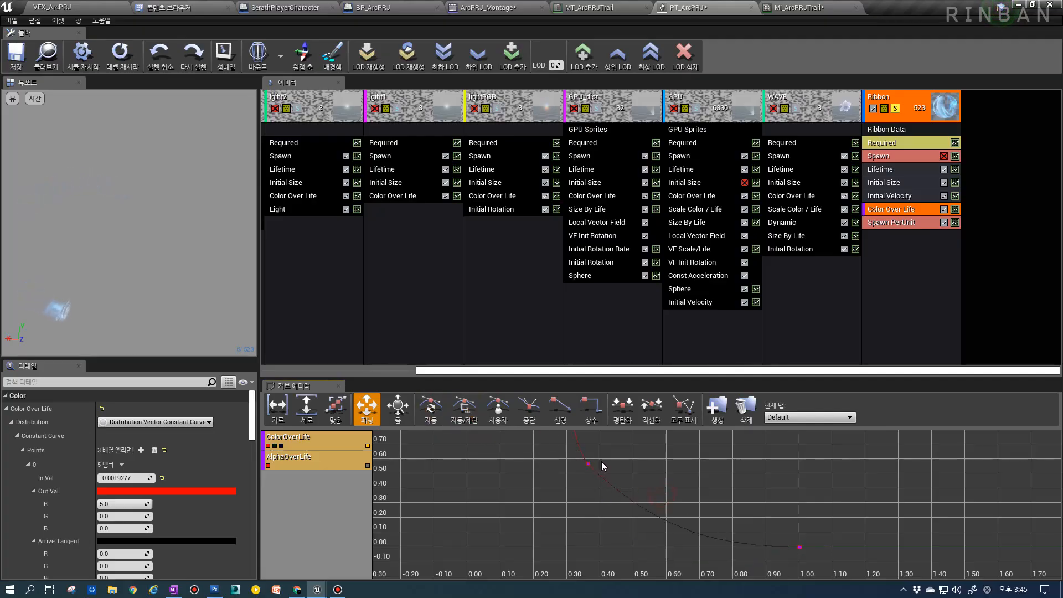
{"action": "left_click_drag", "start_coordinate": [635, 456], "coordinate": [623, 467]}
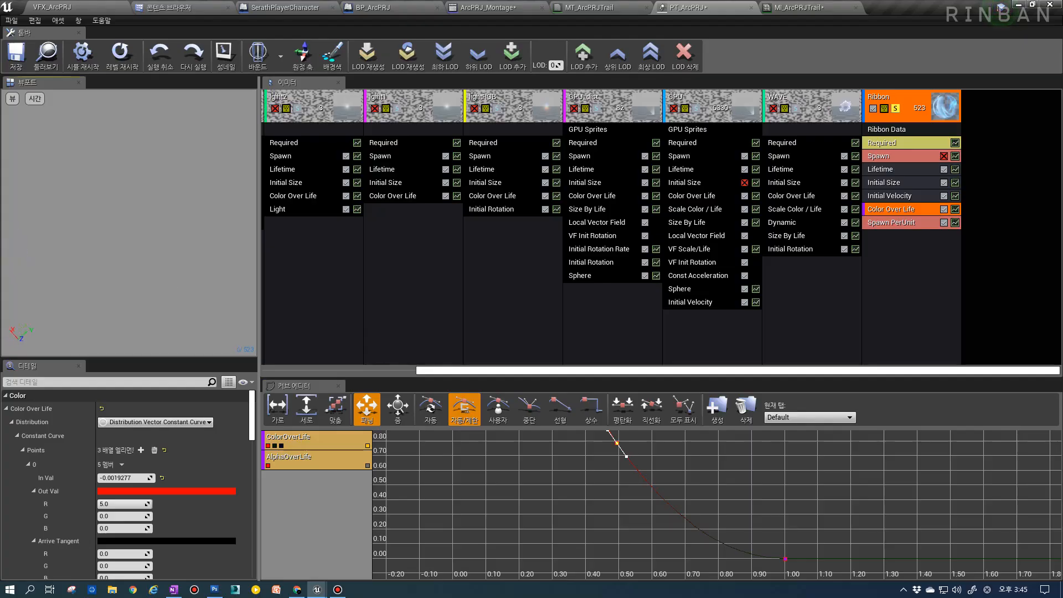
Play test the VFX_ArcPRJ level and fire the arc projectile to check the brighter ribbon trail, and end the test.
{"action": "left_click", "coordinate": [56, 7]}
{"action": "left_click", "coordinate": [529, 42]}
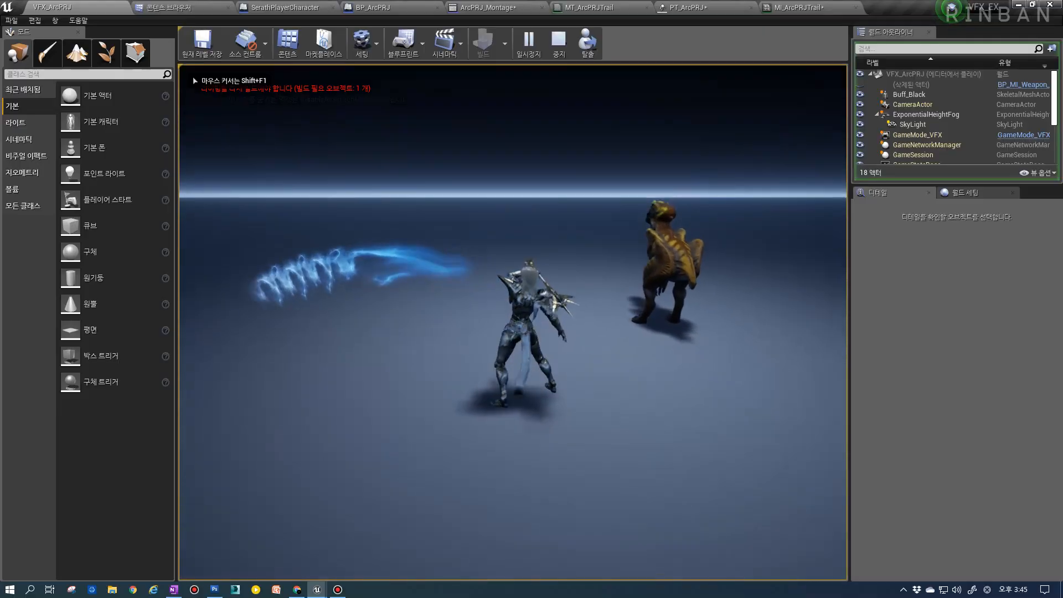
{"action": "key", "text": "Escape"}
In the MT_ArcPRJTrail material graph, shift the Add(,-1), constant 0 and Append nodes up and the X_pos Particle Color node outward.
{"action": "left_click", "coordinate": [819, 7]}
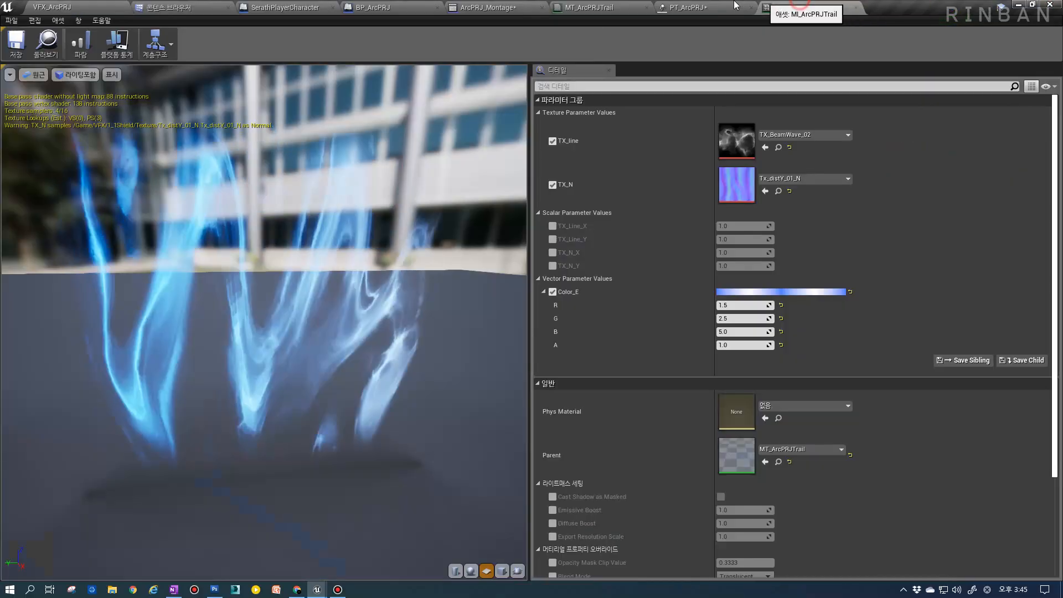
{"action": "left_click", "coordinate": [725, 5]}
{"action": "left_click", "coordinate": [589, 7]}
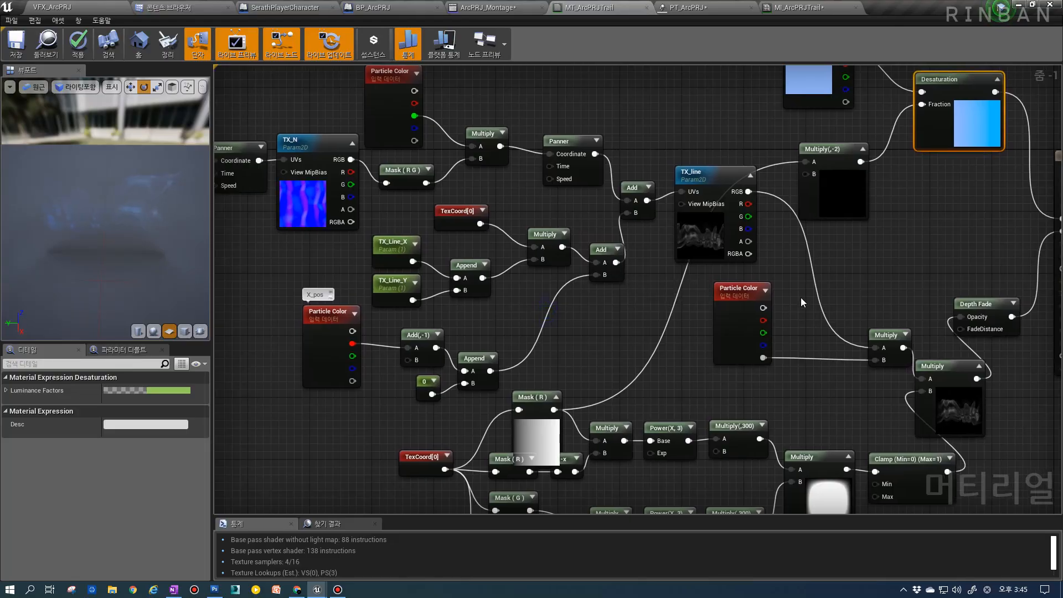
{"action": "left_click_drag", "start_coordinate": [565, 384], "coordinate": [460, 424]}
{"action": "left_click_drag", "start_coordinate": [562, 405], "coordinate": [585, 381]}
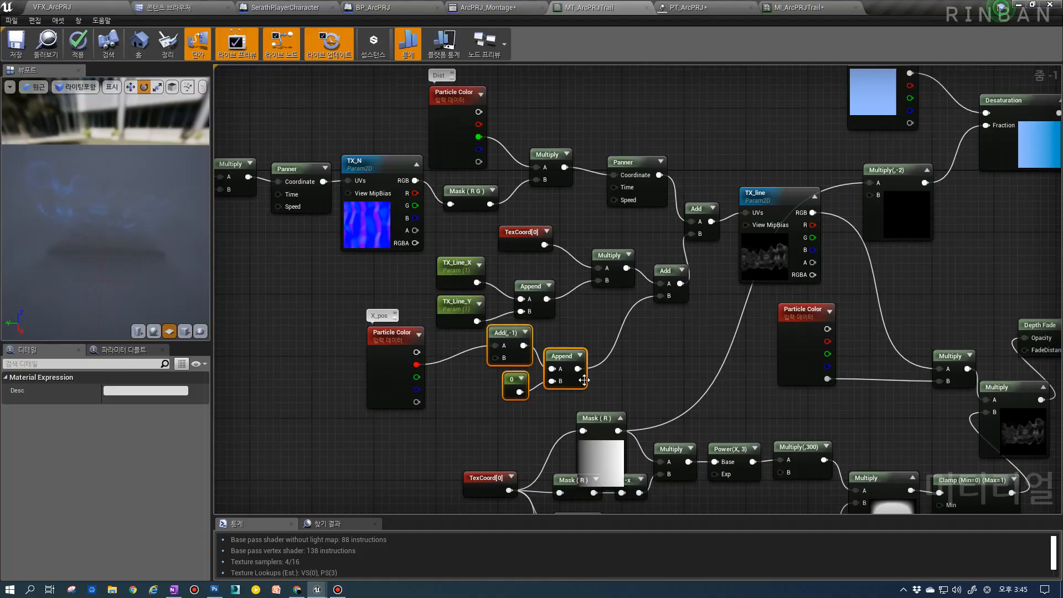
{"action": "left_click", "coordinate": [427, 292]}
{"action": "left_click", "coordinate": [444, 282]}
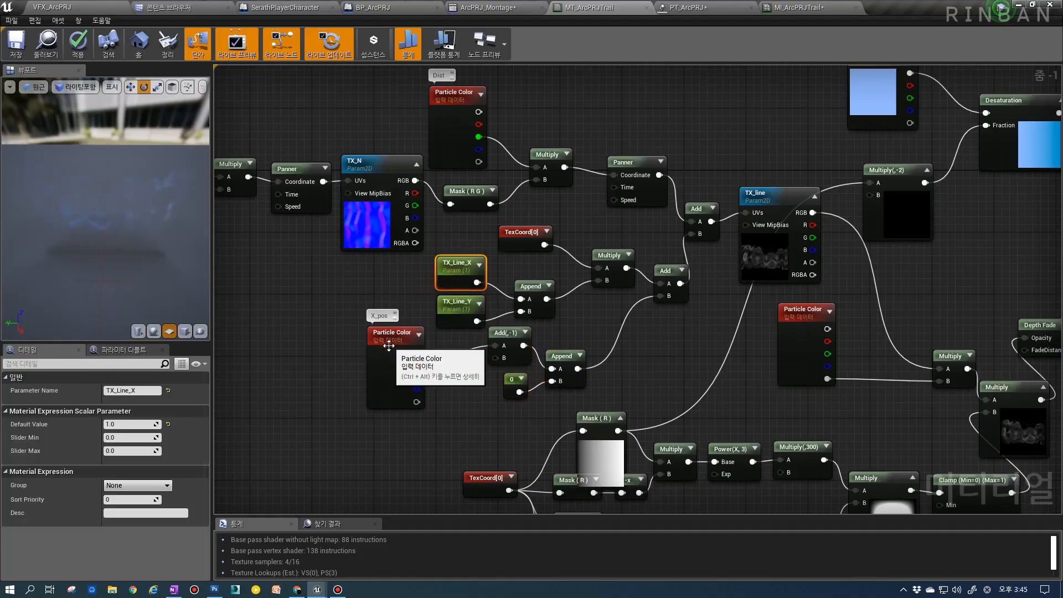
{"action": "left_click_drag", "start_coordinate": [388, 342], "coordinate": [357, 350]}
Move the TX_Line_X/TX_Line_Y tiling nodes aside and connect TexCoord[0] directly to the Add node's A input, bypassing their Multiply.
{"action": "left_click_drag", "start_coordinate": [385, 309], "coordinate": [414, 300]}
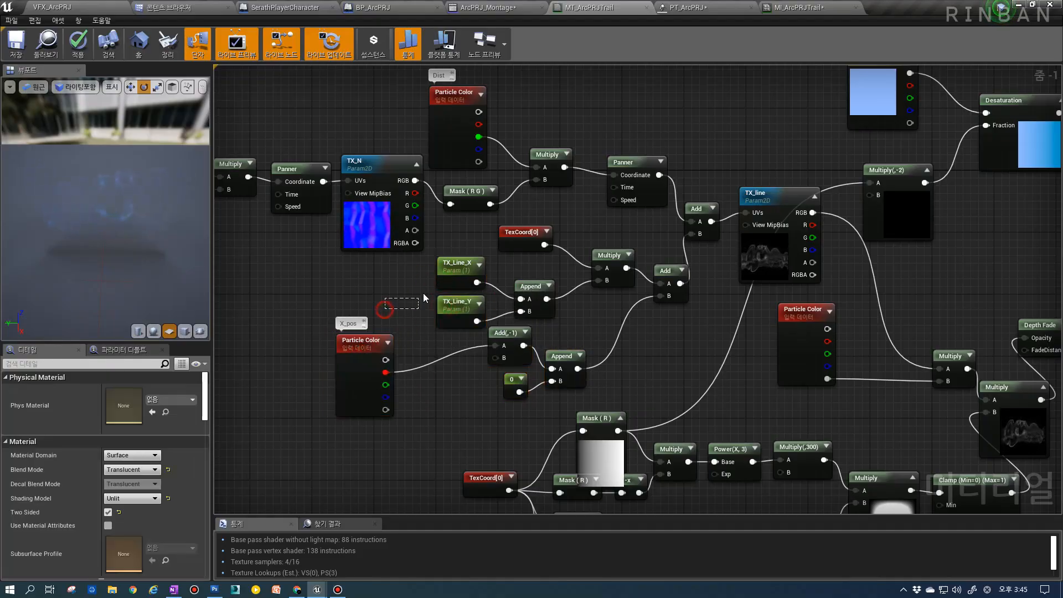
{"action": "left_click_drag", "start_coordinate": [592, 270], "coordinate": [460, 270]}
{"action": "left_click", "coordinate": [554, 273]}
{"action": "left_click_drag", "start_coordinate": [545, 244], "coordinate": [634, 272]}
{"action": "left_click_drag", "start_coordinate": [545, 245], "coordinate": [628, 282]}
Tidy the UV nodes feeding TX_line by repositioning the Add(,-1), constant 0 and Append group, TexCoord[0] and the final Add node.
{"action": "left_click_drag", "start_coordinate": [500, 314], "coordinate": [579, 327]}
{"action": "right_click_drag", "start_coordinate": [676, 296], "coordinate": [634, 298]}
{"action": "scroll", "coordinate": [634, 298], "scroll_direction": "up", "scroll_amount": 1}
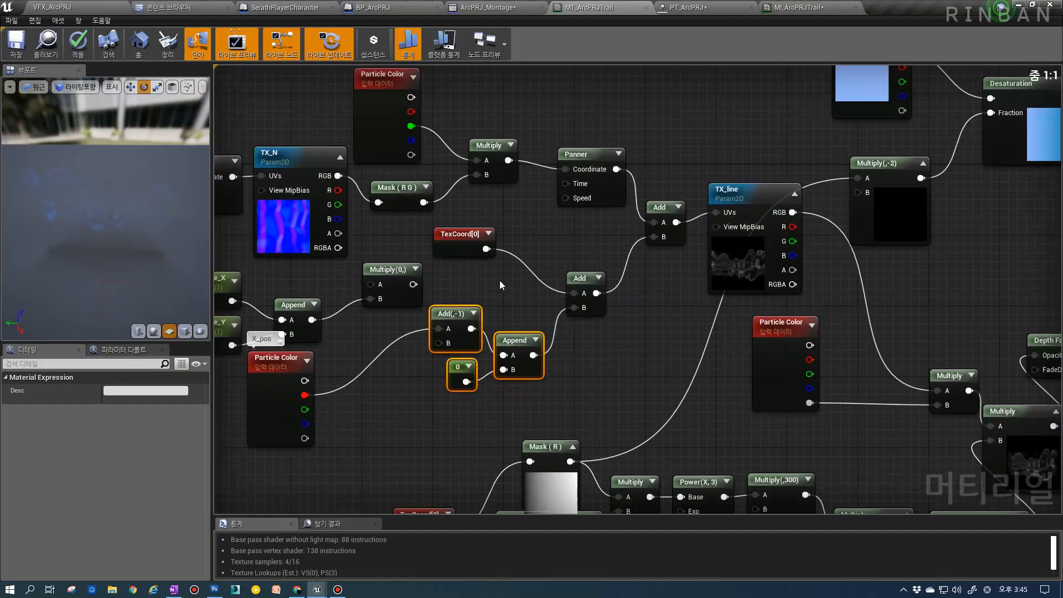
{"action": "left_click_drag", "start_coordinate": [459, 250], "coordinate": [476, 277]}
{"action": "right_click_drag", "start_coordinate": [676, 210], "coordinate": [645, 238]}
{"action": "left_click_drag", "start_coordinate": [646, 238], "coordinate": [646, 221]}
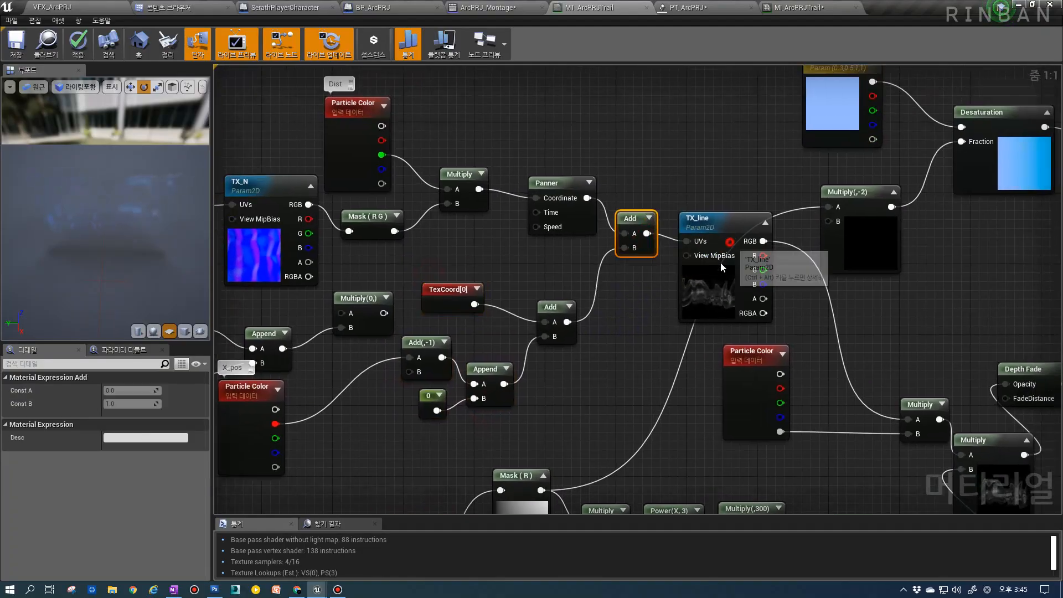
Bypass the Panner by wiring the lower Add node's output straight into TX_line's UVs, and save the material.
{"action": "left_click_drag", "start_coordinate": [720, 219], "coordinate": [684, 280]}
{"action": "left_click_drag", "start_coordinate": [567, 322], "coordinate": [657, 307]}
{"action": "right_click_drag", "start_coordinate": [590, 319], "coordinate": [643, 269]}
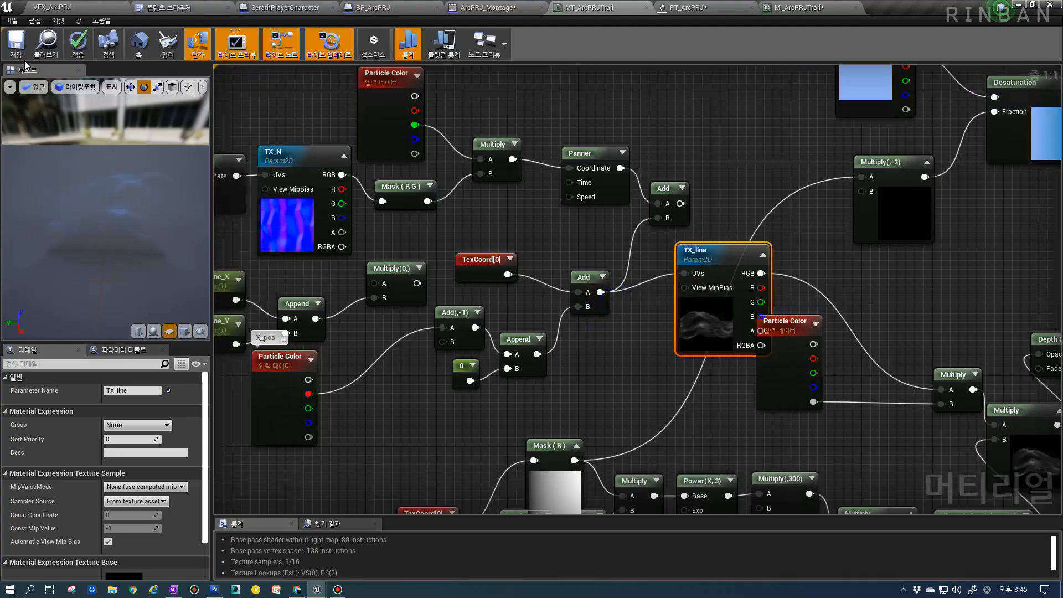
{"action": "left_click", "coordinate": [16, 43]}
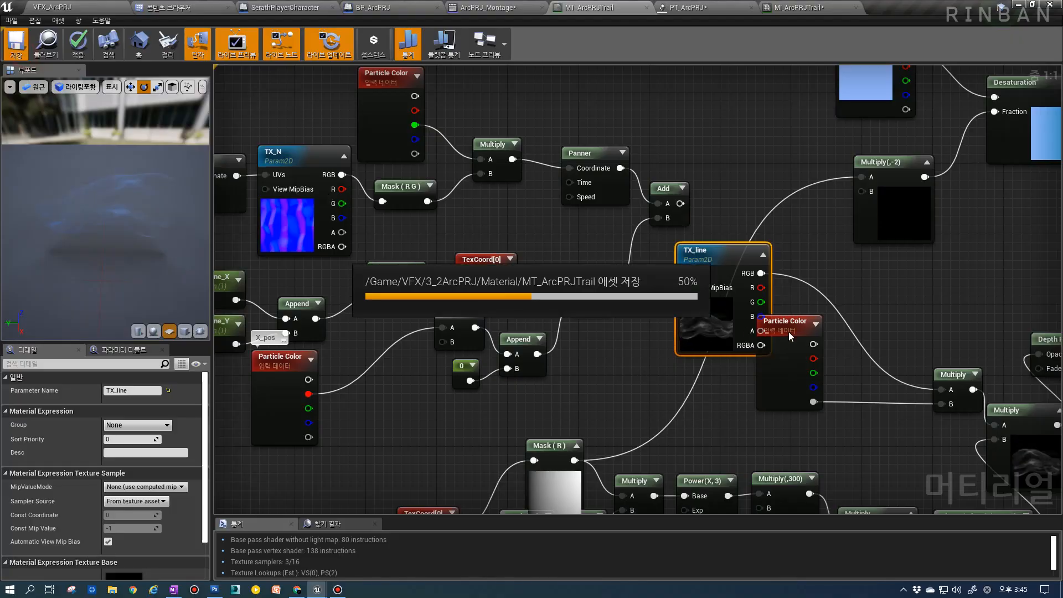
{"action": "left_click", "coordinate": [455, 320]}
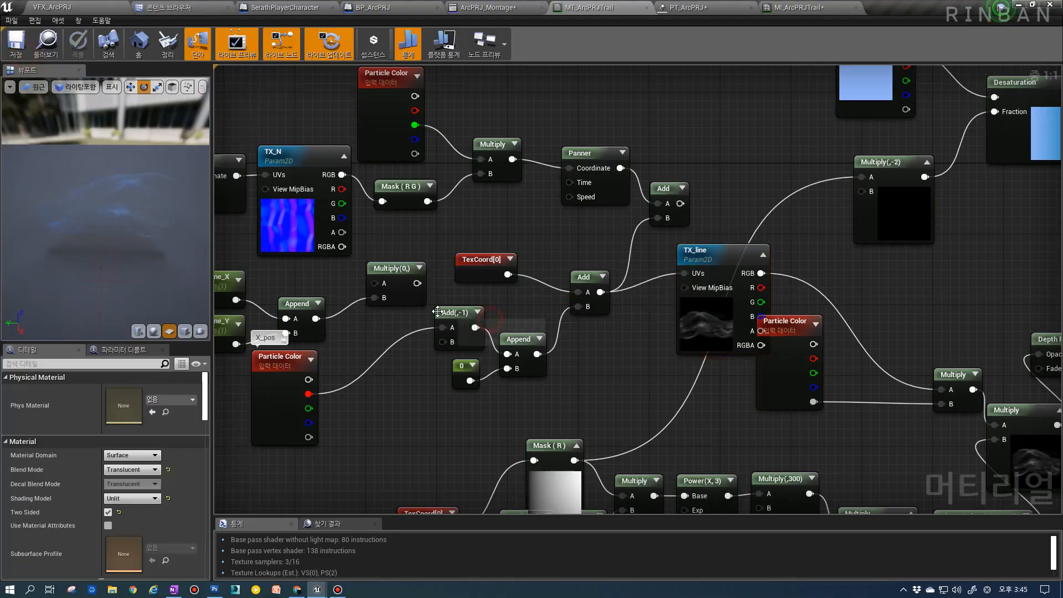
{"action": "left_click_drag", "start_coordinate": [691, 264], "coordinate": [700, 254]}
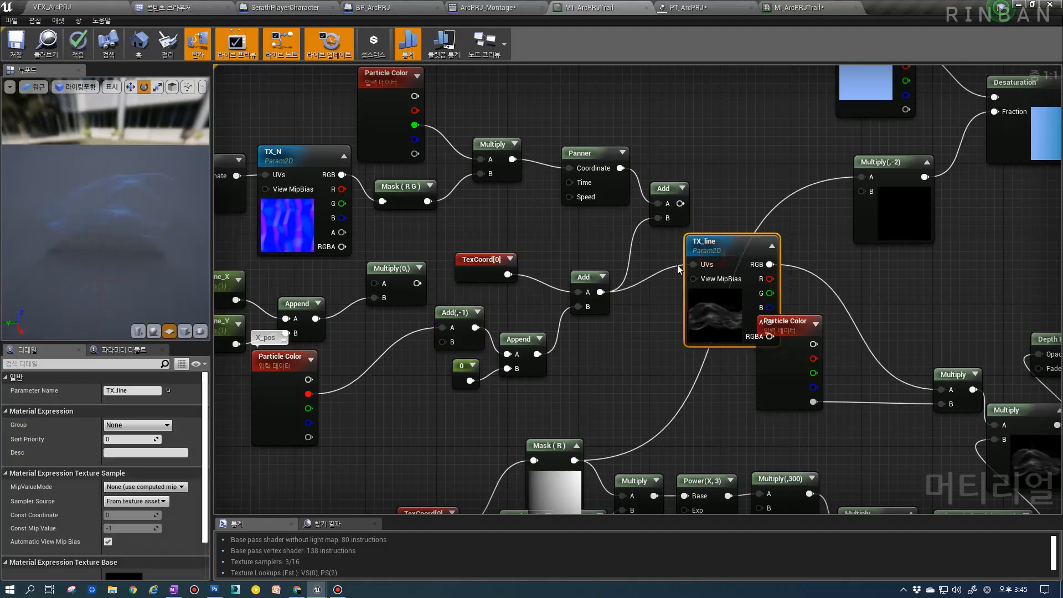
In the PT_ArcPRJ particle system, set In Val of Color Over Life point 0 to 0 and fit the curve view.
{"action": "left_click", "coordinate": [93, 5]}
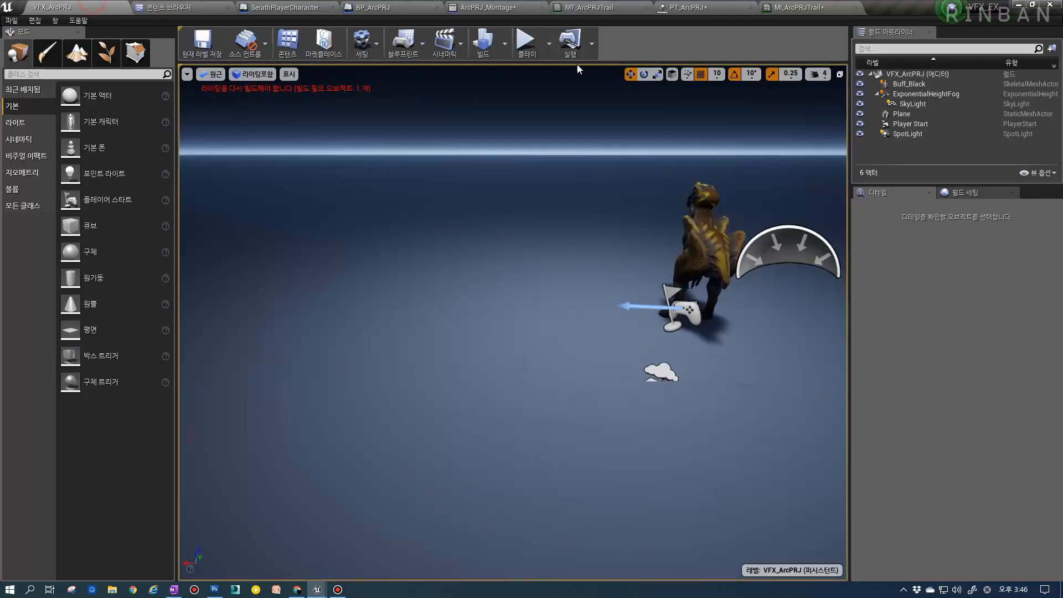
{"action": "left_click", "coordinate": [687, 8]}
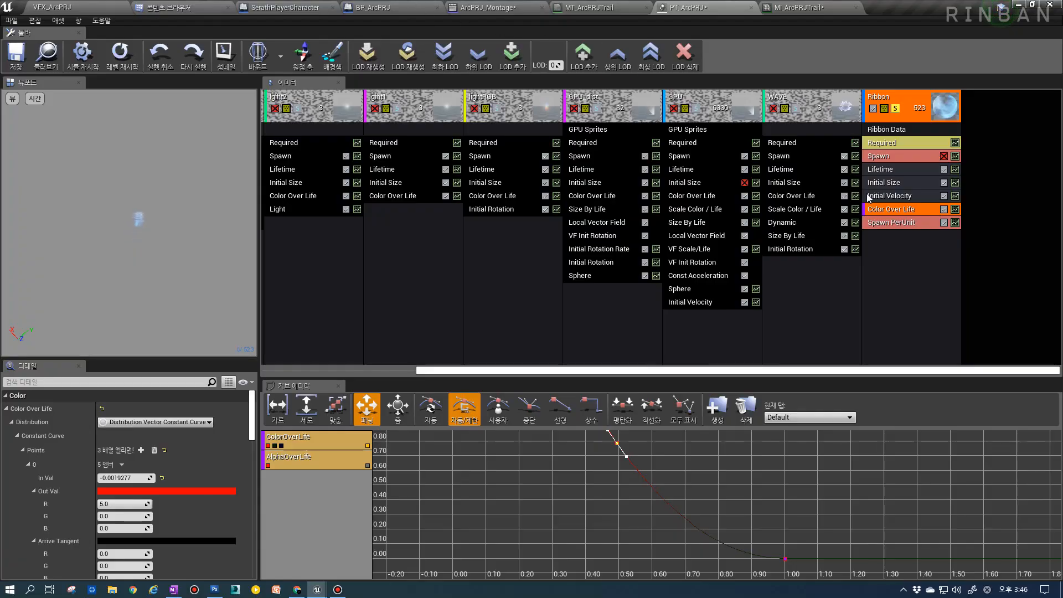
{"action": "left_click", "coordinate": [472, 477]}
{"action": "scroll", "coordinate": [476, 473], "scroll_direction": "down", "scroll_amount": 2}
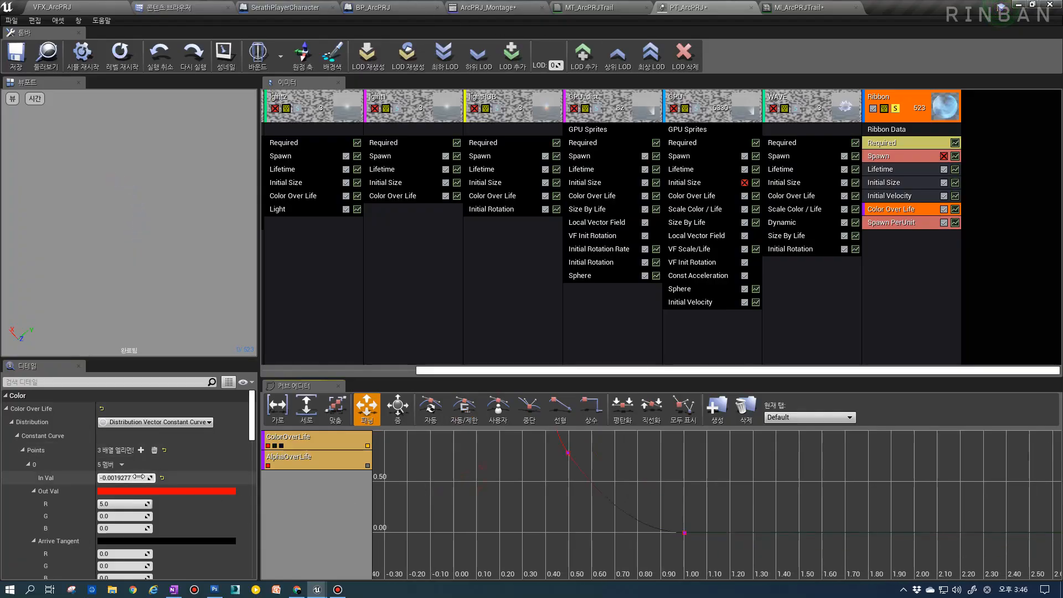
{"action": "type", "text": "0"}
{"action": "key", "text": "Return"}
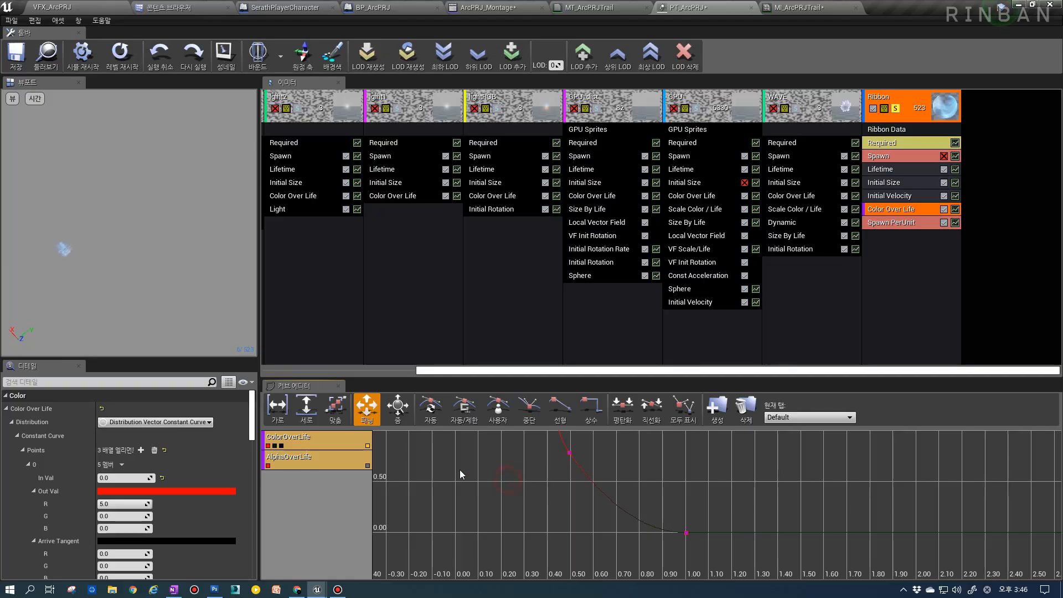
{"action": "left_click", "coordinate": [336, 410]}
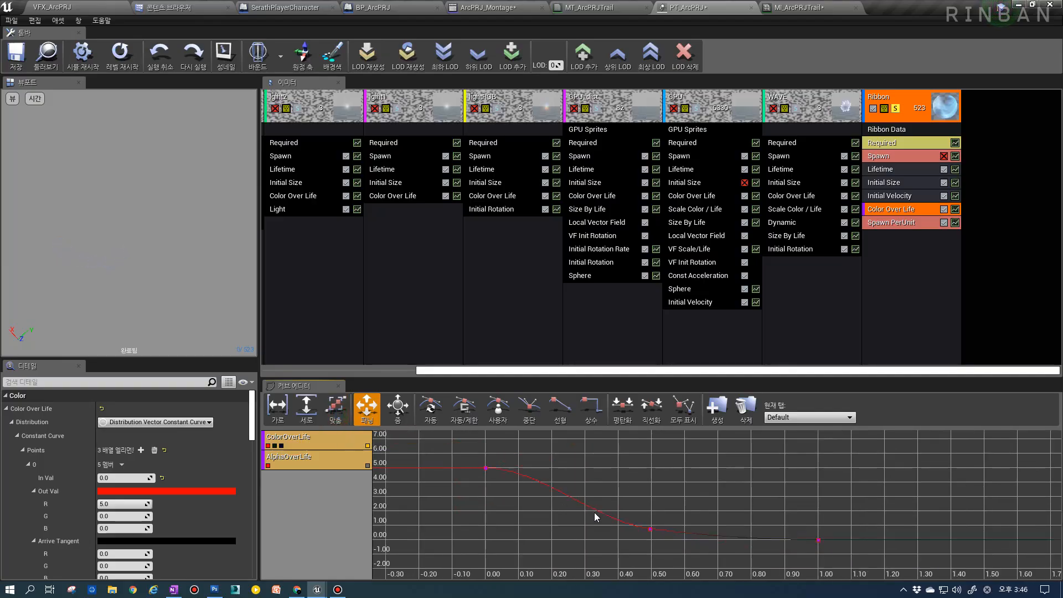
{"action": "scroll", "coordinate": [648, 535], "scroll_direction": "up", "scroll_amount": 1}
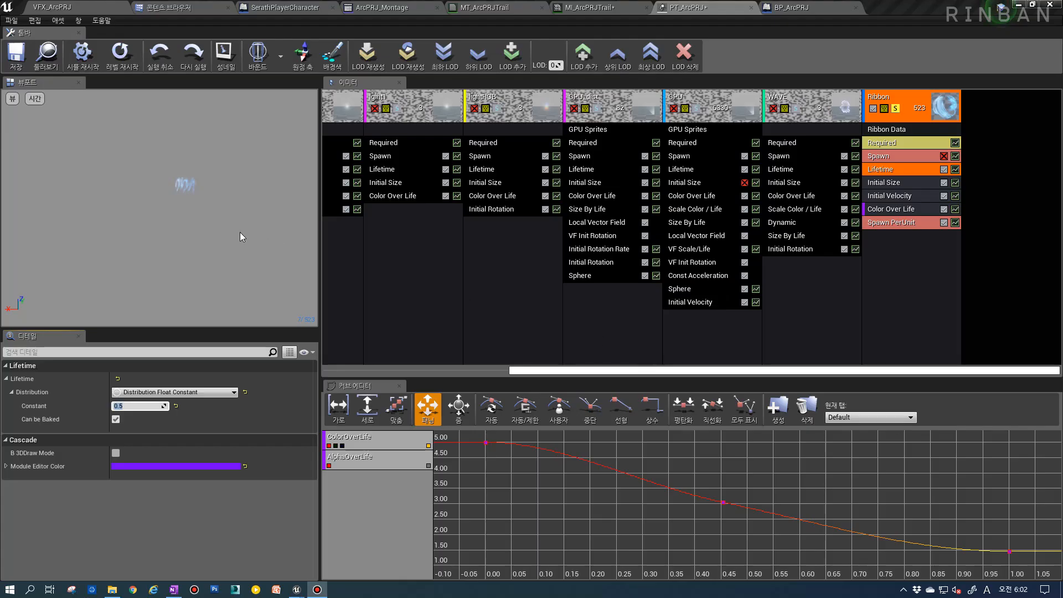
Set the Ribbon emitter's Lifetime constant to 2.
{"action": "left_click", "coordinate": [147, 220]}
{"action": "left_click", "coordinate": [151, 222]}
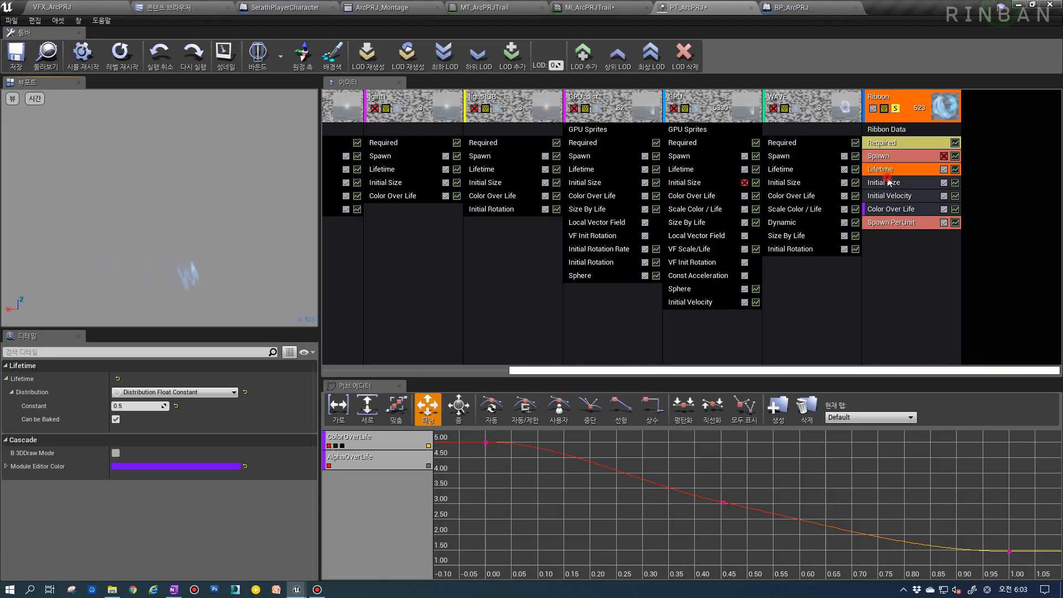
{"action": "left_click", "coordinate": [139, 405]}
{"action": "type", "text": "2"}
{"action": "key", "text": "Return"}
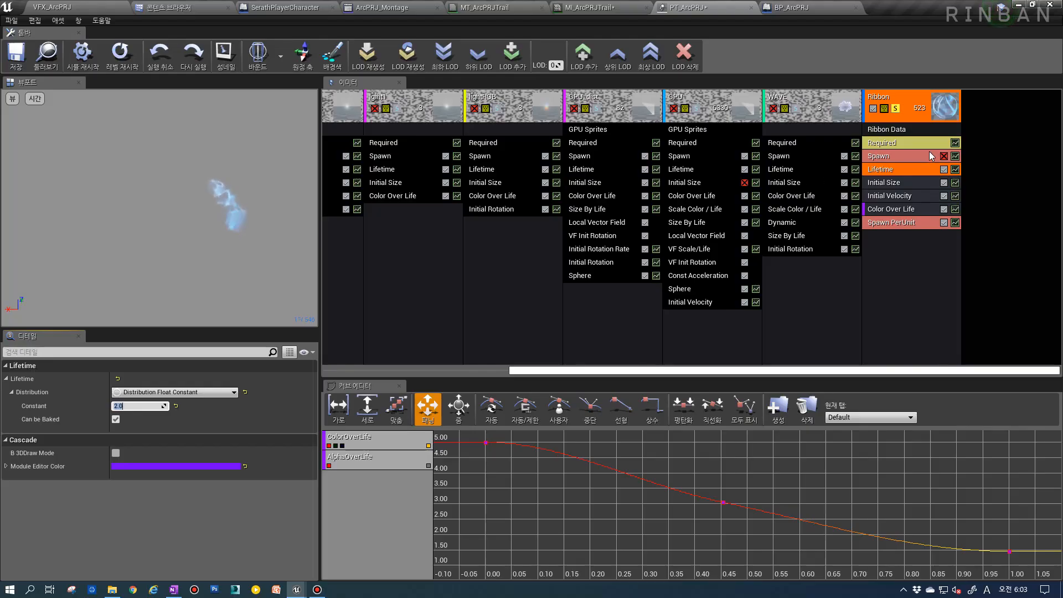
Switch to the MT_ArcPRJTrail material graph and reposition the Panner and Add nodes that feed TX_line.
{"action": "left_click", "coordinate": [903, 143]}
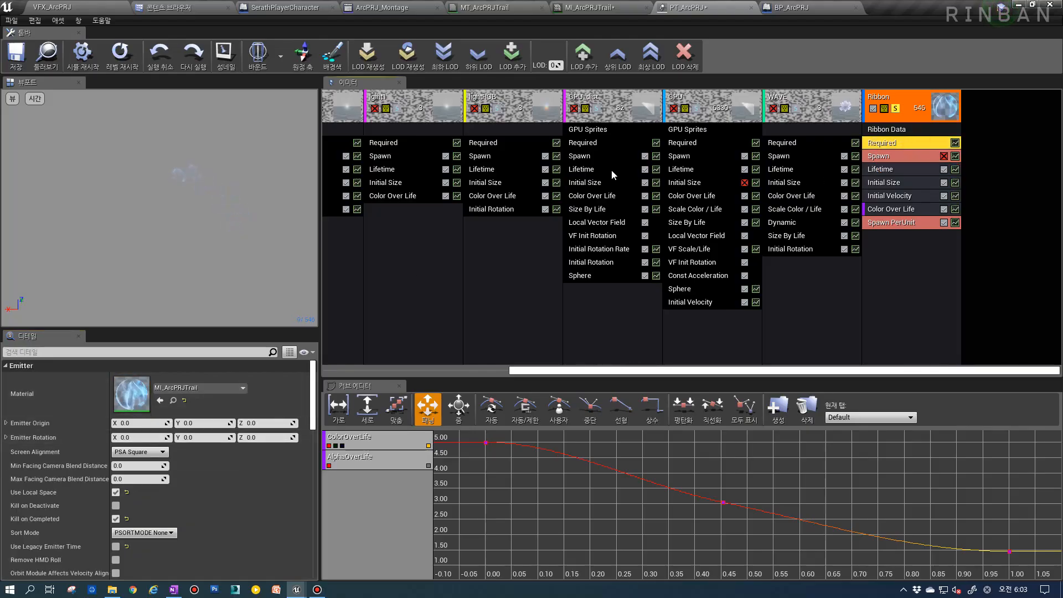
{"action": "left_click", "coordinate": [483, 5]}
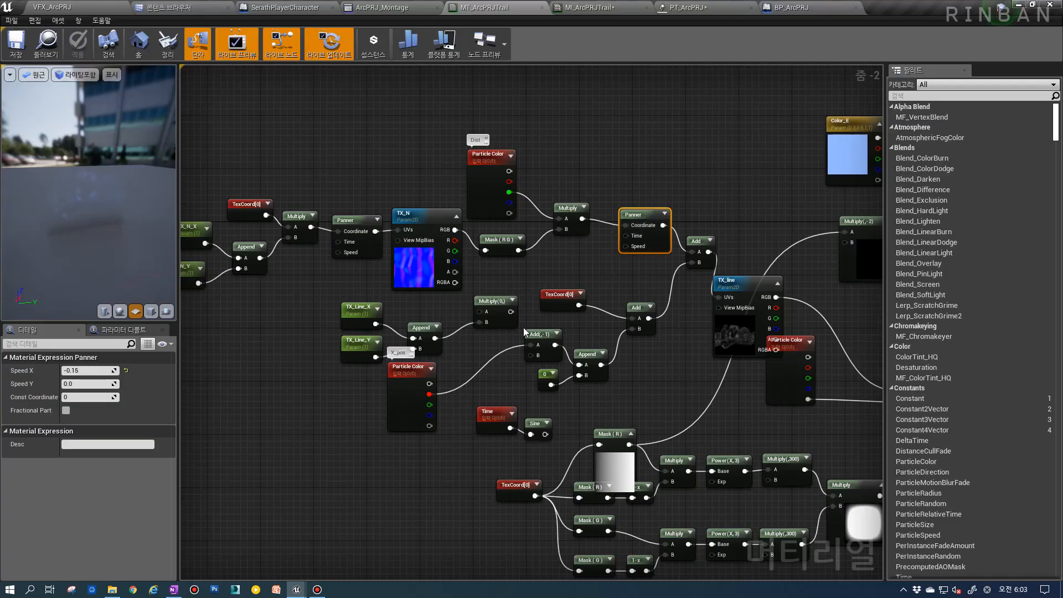
{"action": "right_click_drag", "start_coordinate": [542, 319], "coordinate": [498, 295]}
{"action": "scroll", "coordinate": [480, 347], "scroll_direction": "up", "scroll_amount": 1}
{"action": "scroll", "coordinate": [473, 350], "scroll_direction": "up", "scroll_amount": 1}
{"action": "left_click_drag", "start_coordinate": [474, 350], "coordinate": [584, 310]}
{"action": "right_click_drag", "start_coordinate": [623, 293], "coordinate": [607, 305]}
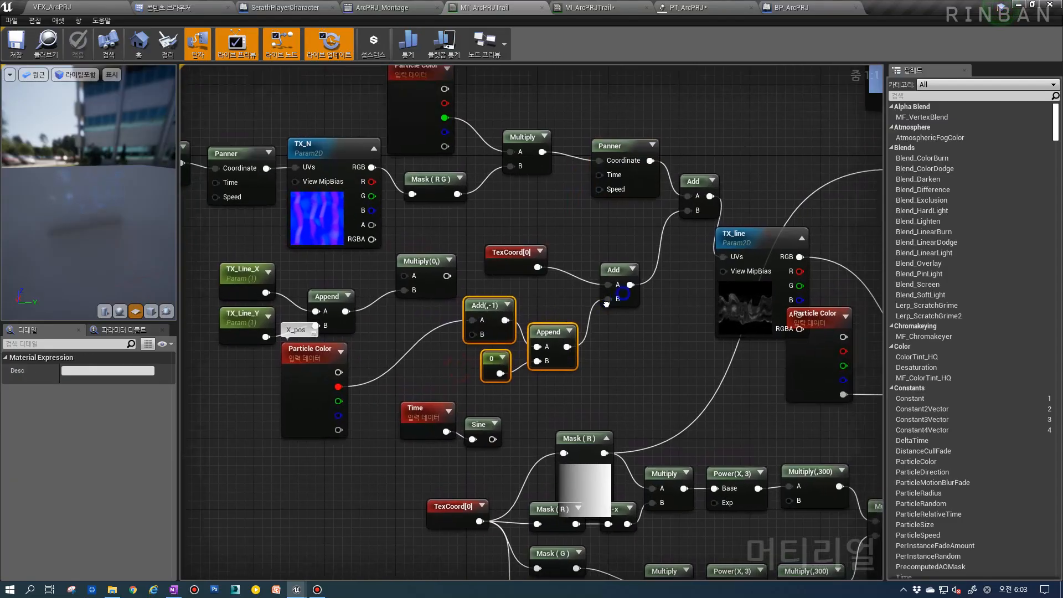
{"action": "scroll", "coordinate": [399, 285], "scroll_direction": "down", "scroll_amount": 1}
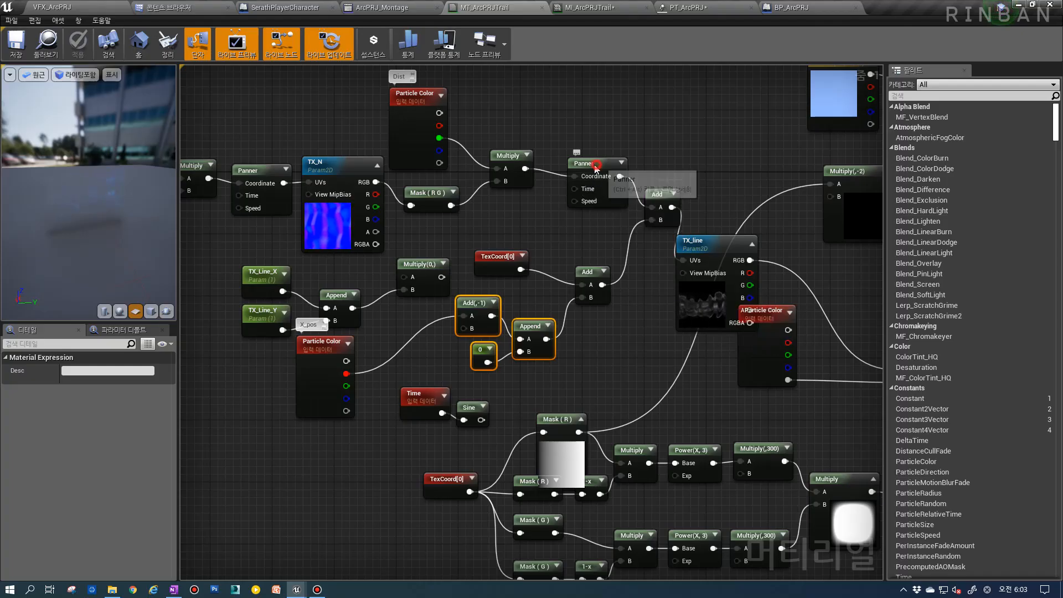
{"action": "left_click_drag", "start_coordinate": [597, 162], "coordinate": [588, 162]}
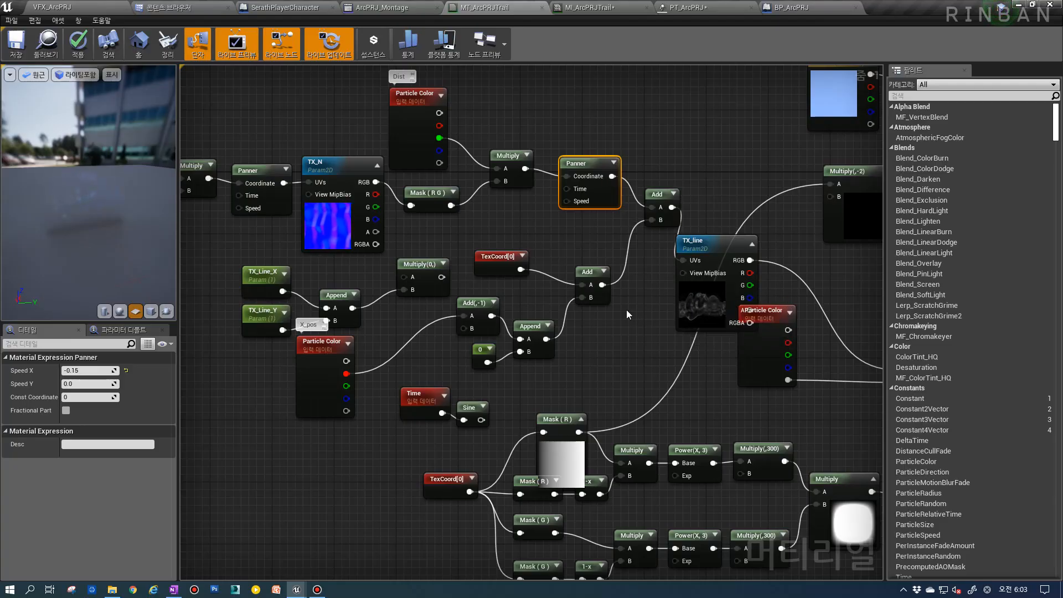
{"action": "left_click_drag", "start_coordinate": [663, 195], "coordinate": [655, 203]}
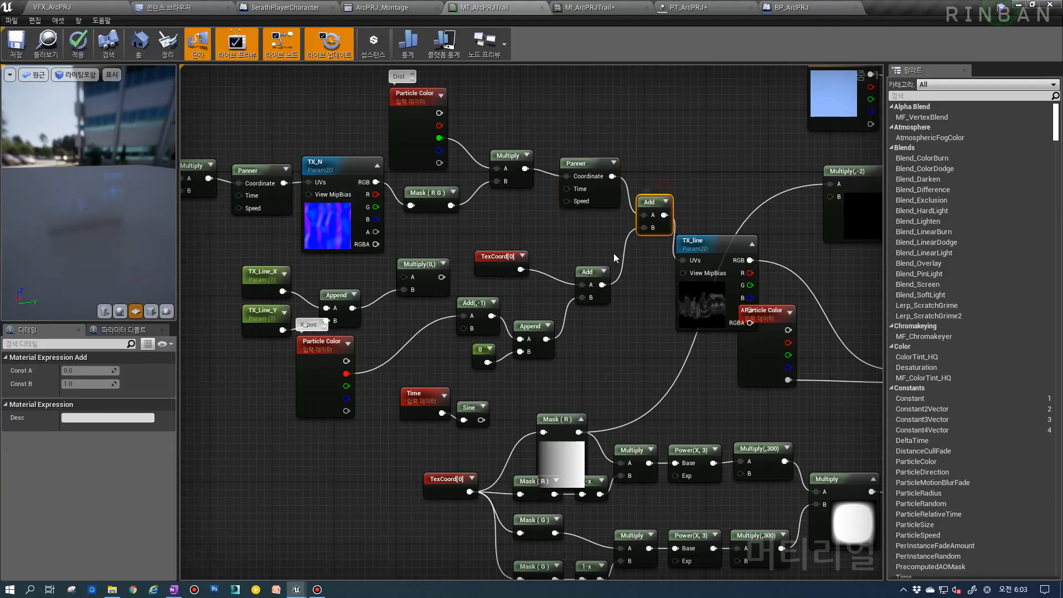
Delete the Add(,-1), 0, Append and lower Add nodes, and connect TexCoord[0] to input B of the remaining Add.
{"action": "left_click_drag", "start_coordinate": [591, 363], "coordinate": [457, 256]}
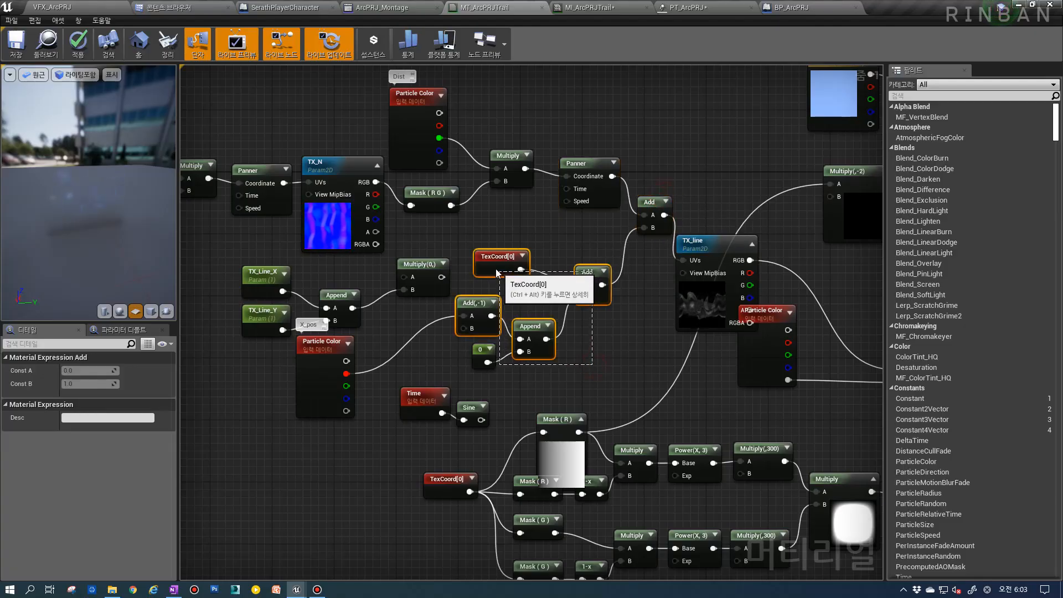
{"action": "left_click", "coordinate": [631, 308]}
{"action": "left_click_drag", "start_coordinate": [586, 272], "coordinate": [572, 317]}
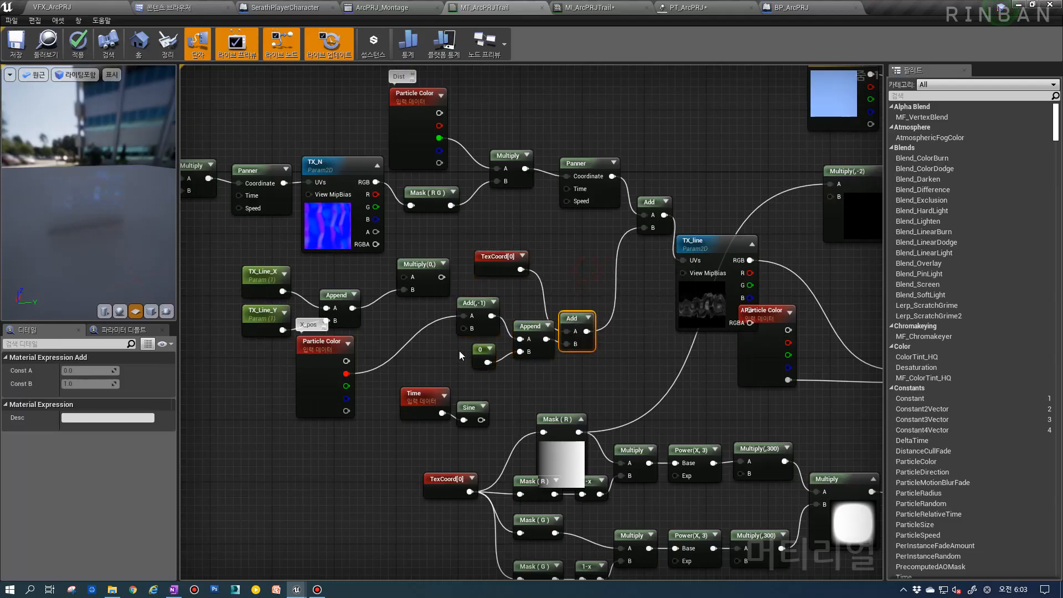
{"action": "left_click_drag", "start_coordinate": [423, 356], "coordinate": [589, 313]}
{"action": "key", "text": "Delete"}
{"action": "left_click_drag", "start_coordinate": [520, 270], "coordinate": [637, 228]}
{"action": "left_click_drag", "start_coordinate": [495, 264], "coordinate": [581, 257]}
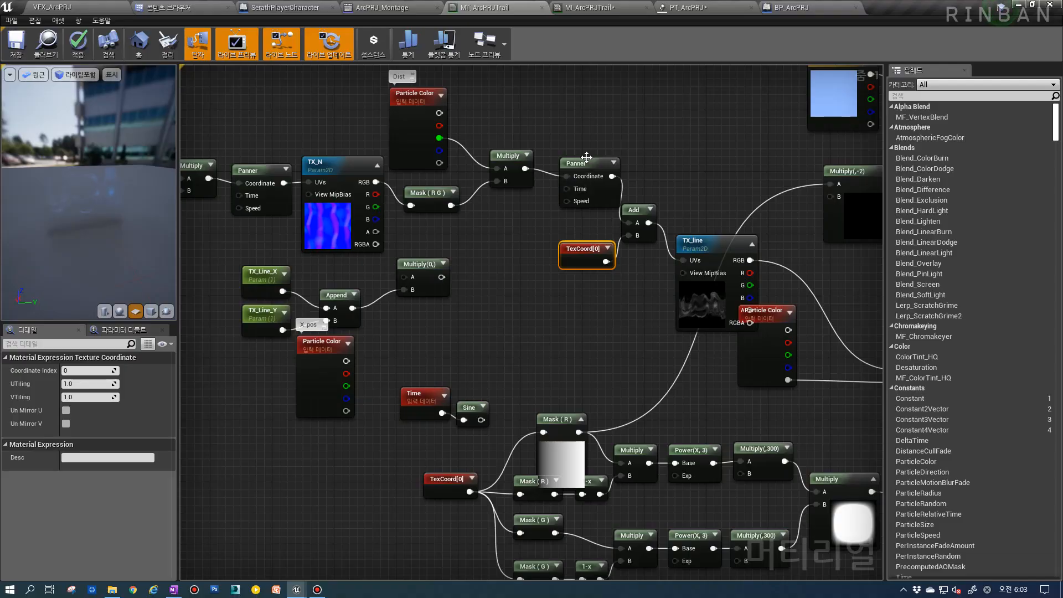
Align the Panner, Add and TexCoord[0] nodes before TX_line, and delete the unused Time and Sine nodes.
{"action": "left_click", "coordinate": [594, 176]}
{"action": "left_click_drag", "start_coordinate": [595, 176], "coordinate": [647, 218]}
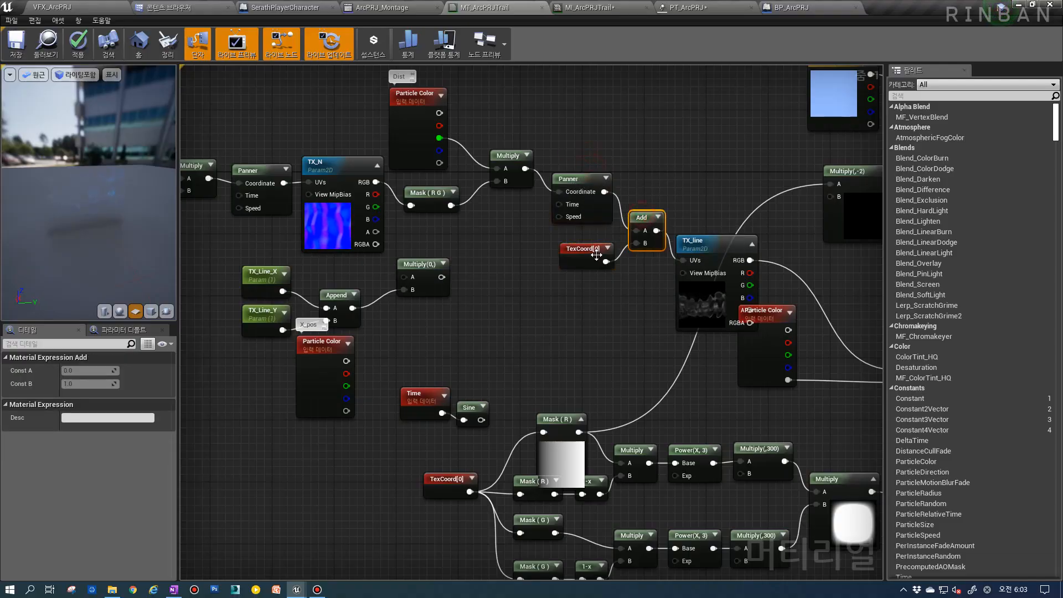
{"action": "left_click_drag", "start_coordinate": [588, 248], "coordinate": [587, 257]}
{"action": "left_click_drag", "start_coordinate": [456, 442], "coordinate": [495, 380]}
{"action": "left_click_drag", "start_coordinate": [496, 380], "coordinate": [419, 420]}
{"action": "key", "text": "Delete"}
{"action": "left_click", "coordinate": [523, 361]}
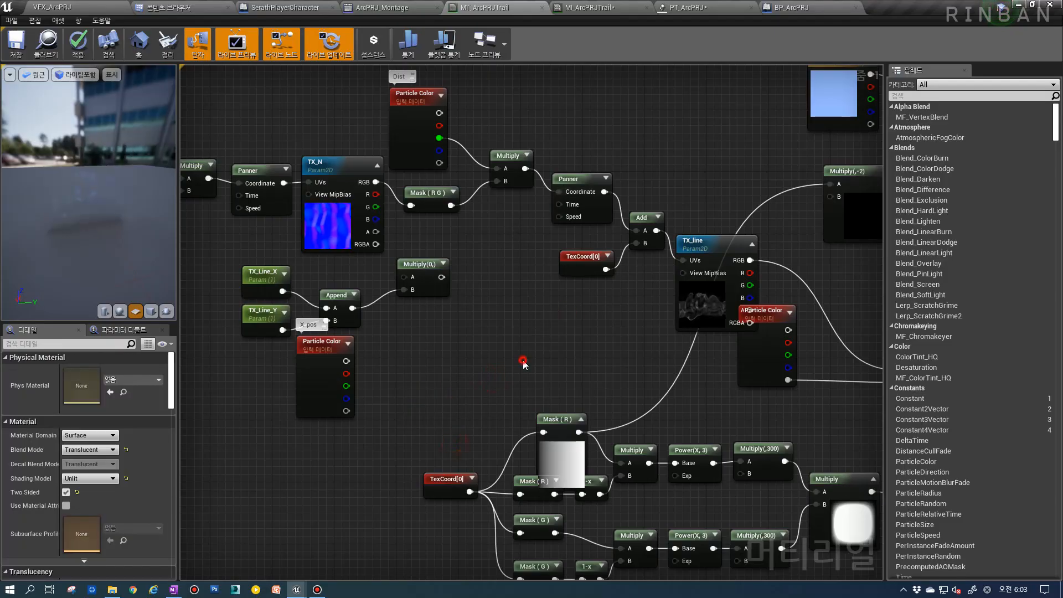
Add Time and Multiply nodes, wiring Time to A and the X_pos Particle Color's red output to B.
{"action": "left_click", "coordinate": [340, 368]}
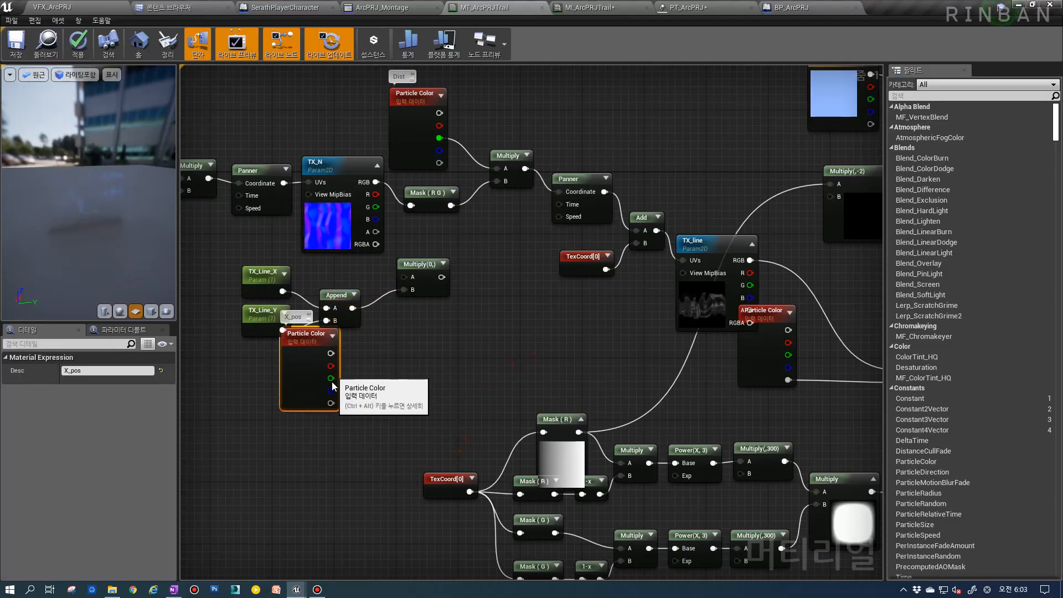
{"action": "left_click_drag", "start_coordinate": [341, 368], "coordinate": [333, 384]}
{"action": "right_click", "coordinate": [418, 337]}
{"action": "type", "text": "time"}
{"action": "key", "text": "Return"}
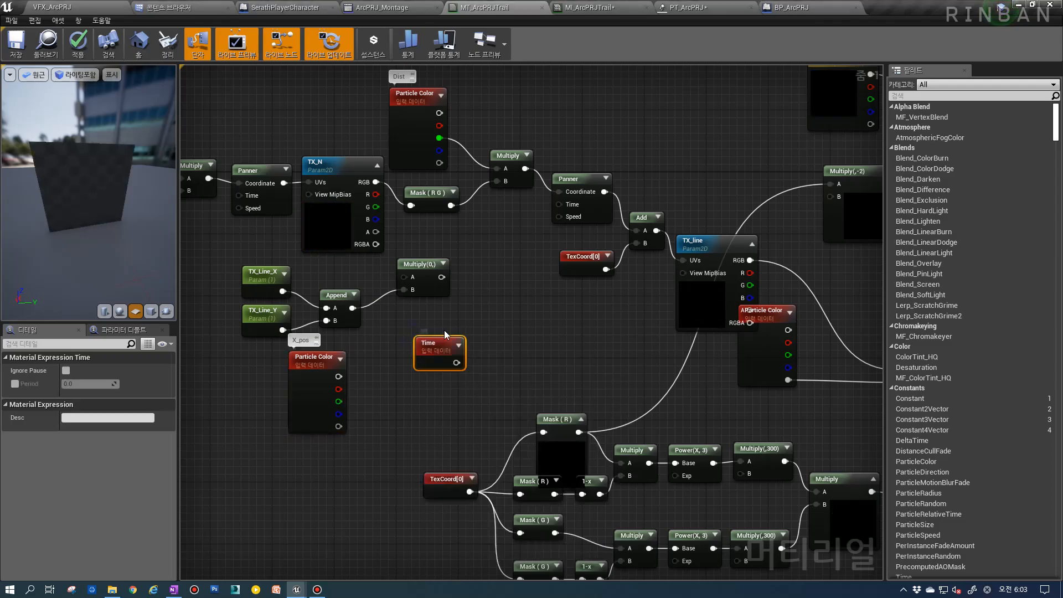
{"action": "left_click", "coordinate": [487, 358]}
{"action": "left_click_drag", "start_coordinate": [339, 389], "coordinate": [504, 375]}
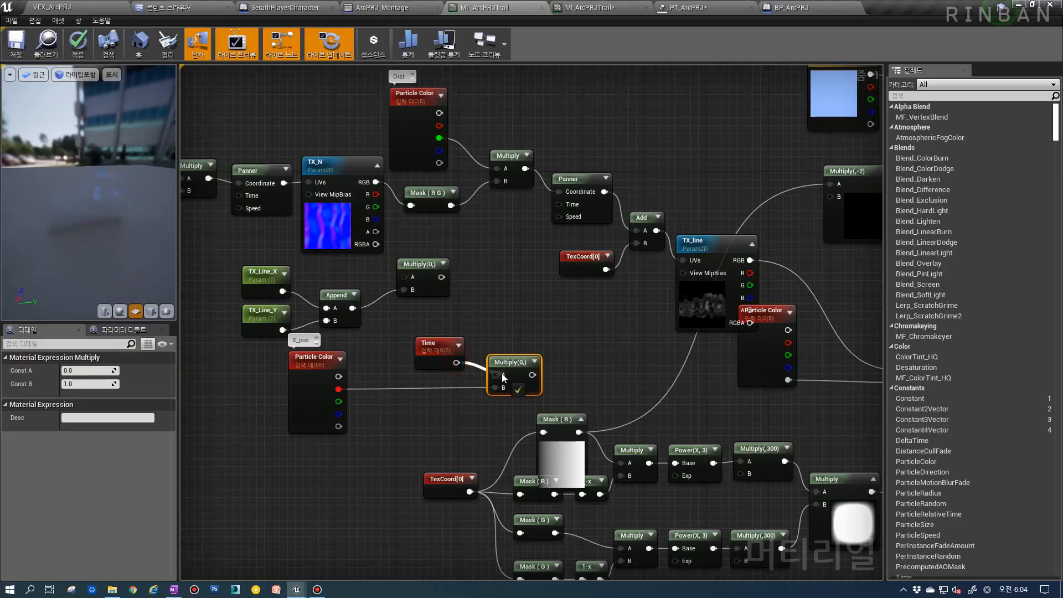
Connect the new Multiply node's output to the Time input of the Panner feeding TX_line.
{"action": "left_click", "coordinate": [311, 402]}
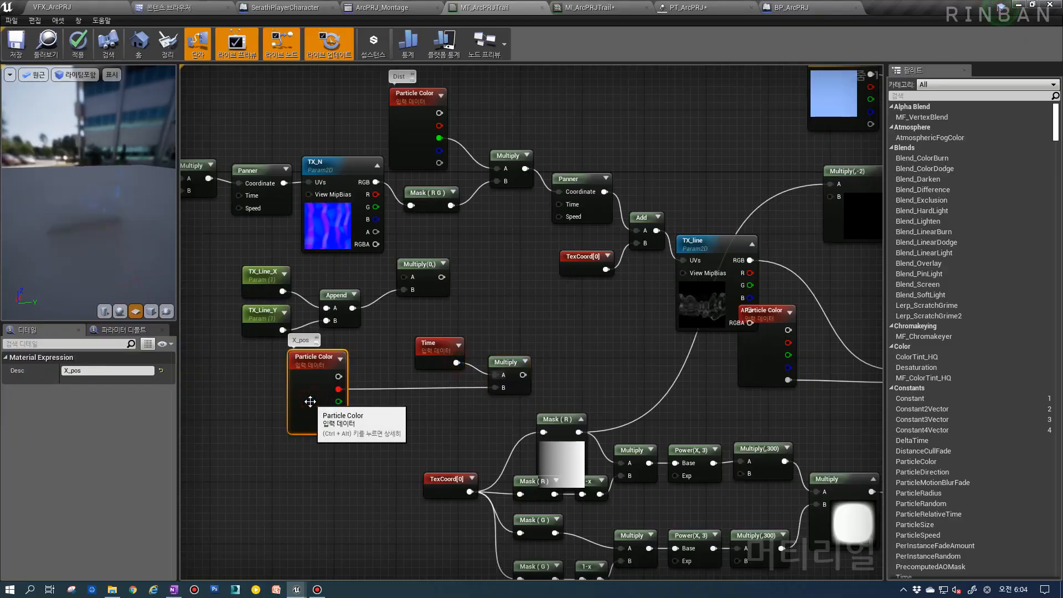
{"action": "left_click", "coordinate": [438, 347]}
{"action": "left_click", "coordinate": [507, 362]}
{"action": "right_click_drag", "start_coordinate": [522, 351], "coordinate": [469, 383]}
{"action": "left_click_drag", "start_coordinate": [462, 376], "coordinate": [557, 204]}
Tidy the TexCoord[0], Add and Panner nodes in front of TX_line and save the material.
{"action": "left_click", "coordinate": [680, 313]}
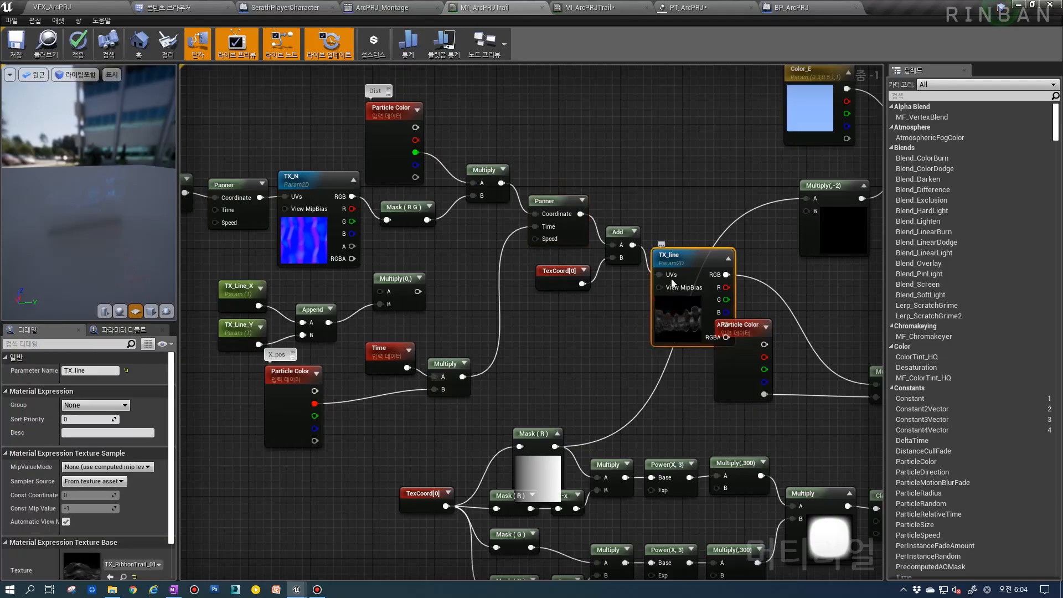
{"action": "left_click_drag", "start_coordinate": [576, 271], "coordinate": [562, 294]}
{"action": "left_click_drag", "start_coordinate": [617, 231], "coordinate": [610, 255]}
{"action": "left_click_drag", "start_coordinate": [555, 216], "coordinate": [546, 229]}
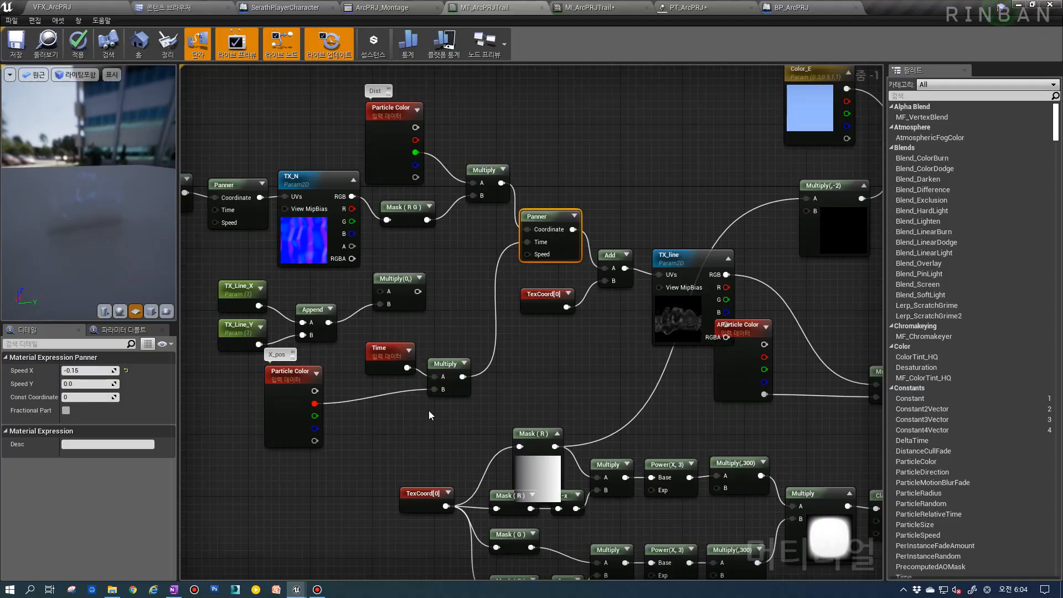
{"action": "left_click", "coordinate": [15, 43]}
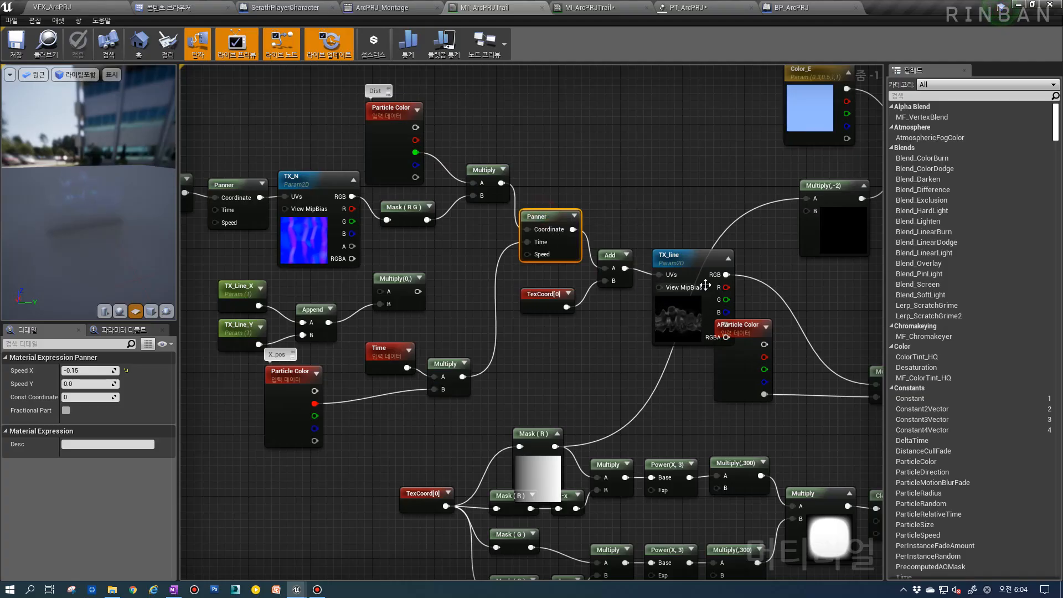
In PT_ArcPRJ, set the R Out Val of the Ribbon emitter's Color Over Life point 0 to 0.
{"action": "left_click", "coordinate": [687, 7]}
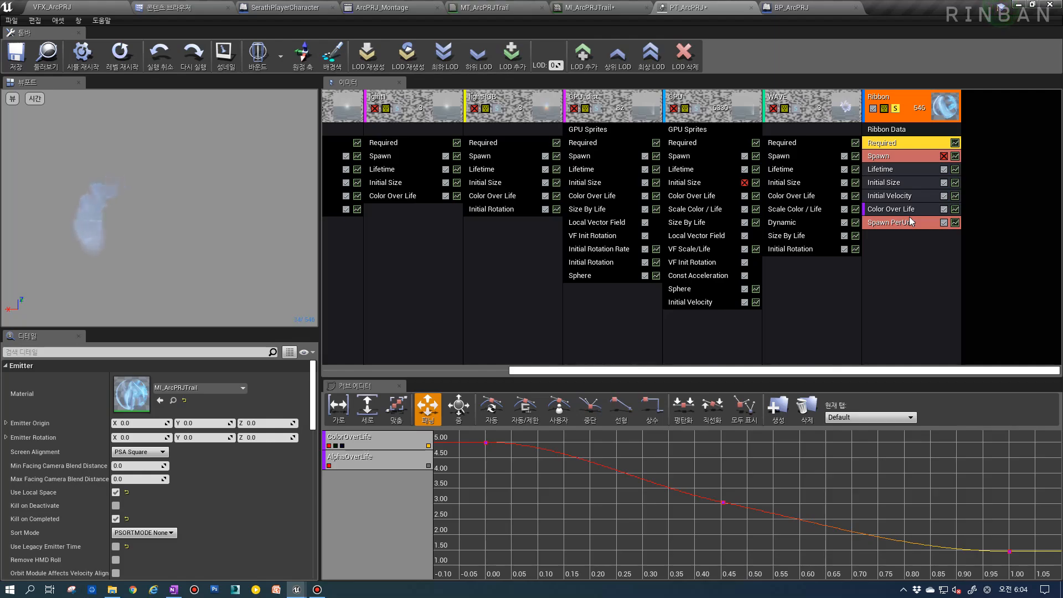
{"action": "left_click", "coordinate": [895, 211]}
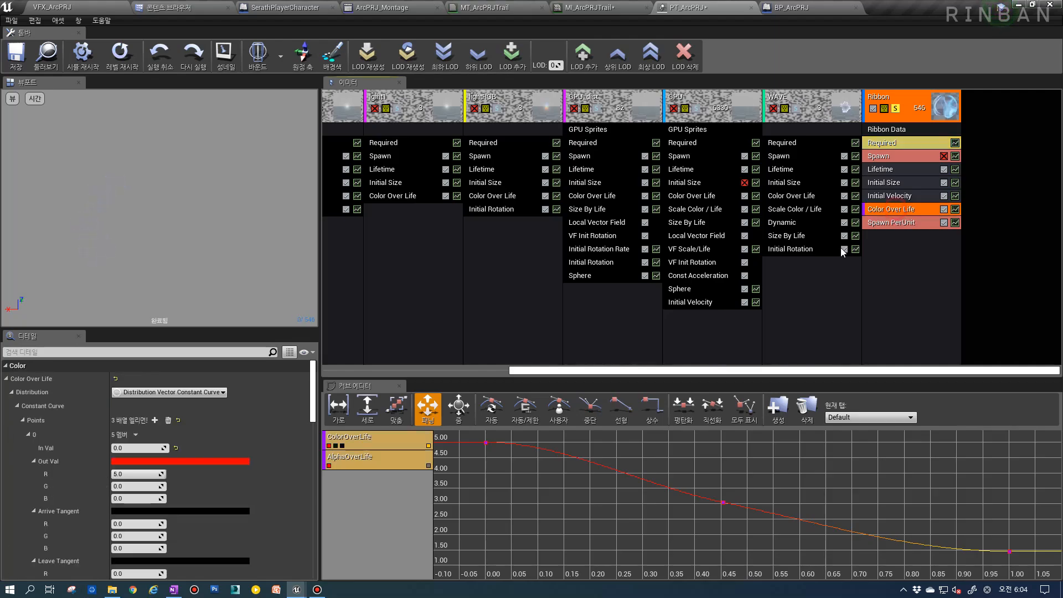
{"action": "left_click", "coordinate": [146, 474]}
{"action": "left_click", "coordinate": [169, 392]}
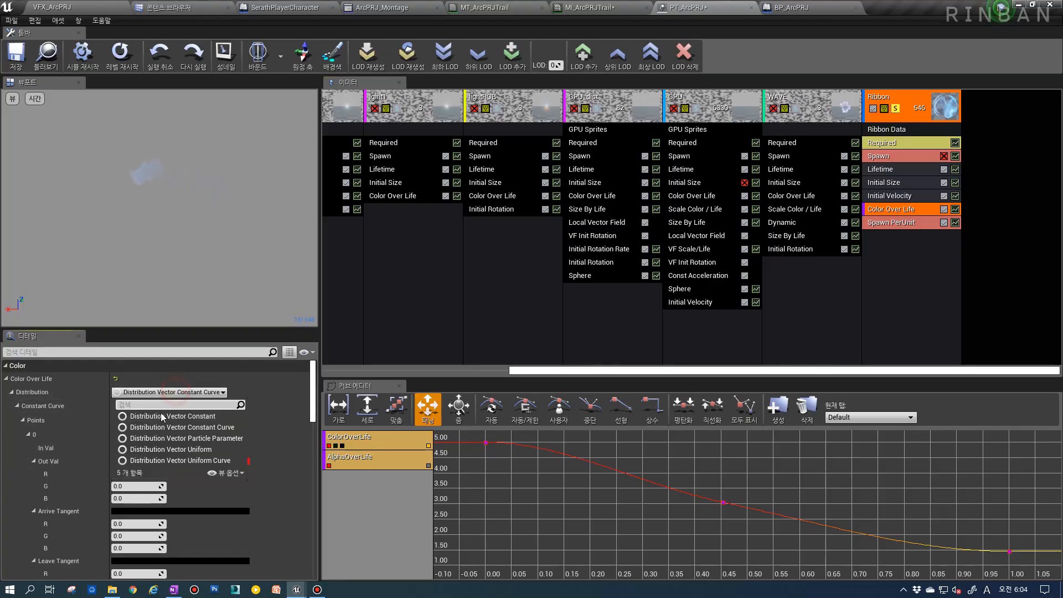
{"action": "left_click", "coordinate": [69, 423]}
{"action": "scroll", "coordinate": [107, 417], "scroll_direction": "down", "scroll_amount": 2}
{"action": "left_click", "coordinate": [145, 440]}
{"action": "type", "text": "0"}
{"action": "key", "text": "Return"}
Set the R Out Val of the Ribbon emitter's Color Over Life curve point 0 to 1.
{"action": "scroll", "coordinate": [145, 437], "scroll_direction": "down", "scroll_amount": 3}
{"action": "scroll", "coordinate": [145, 437], "scroll_direction": "down", "scroll_amount": 4}
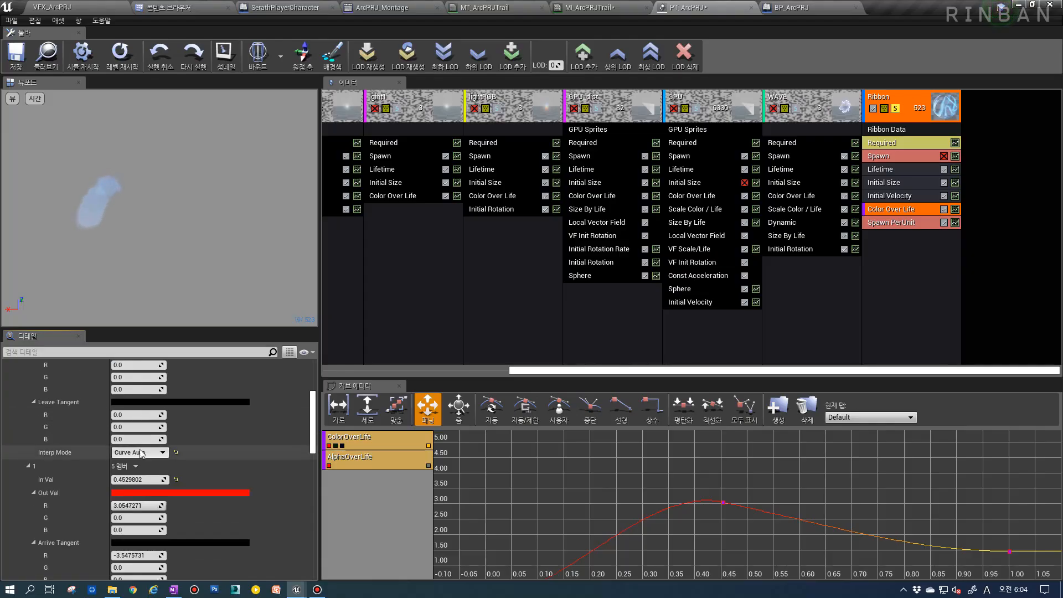
{"action": "left_click", "coordinate": [139, 480]}
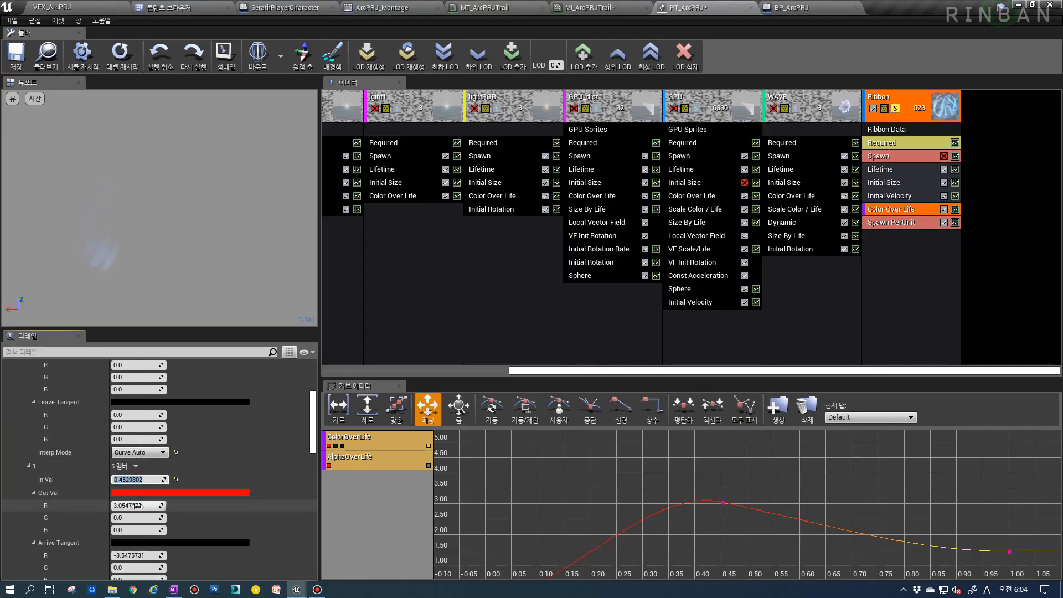
{"action": "scroll", "coordinate": [141, 504], "scroll_direction": "down", "scroll_amount": 6}
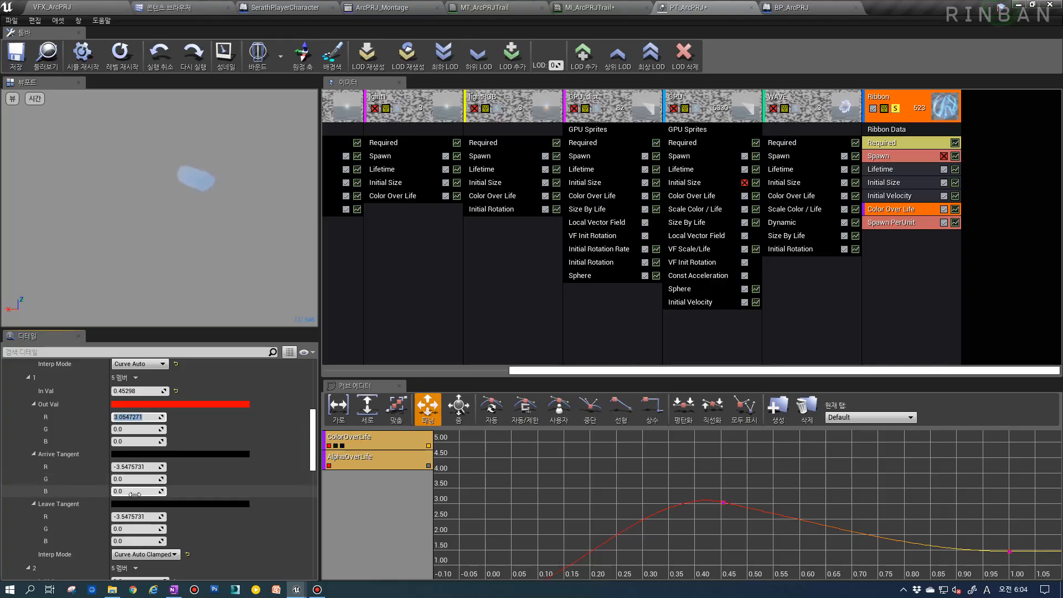
{"action": "scroll", "coordinate": [141, 491], "scroll_direction": "up", "scroll_amount": 5}
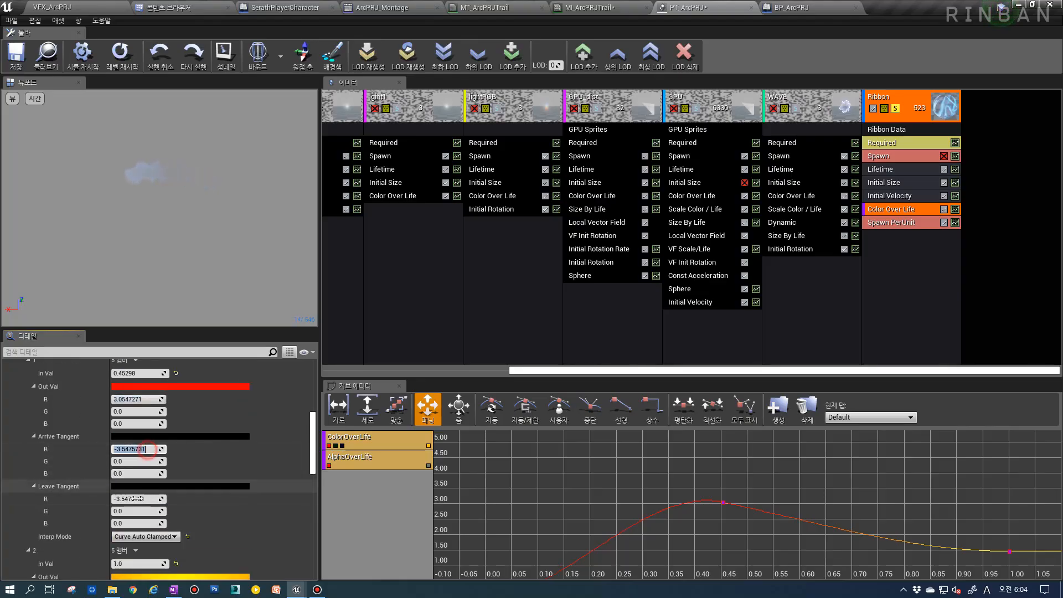
{"action": "scroll", "coordinate": [133, 462], "scroll_direction": "up", "scroll_amount": 8}
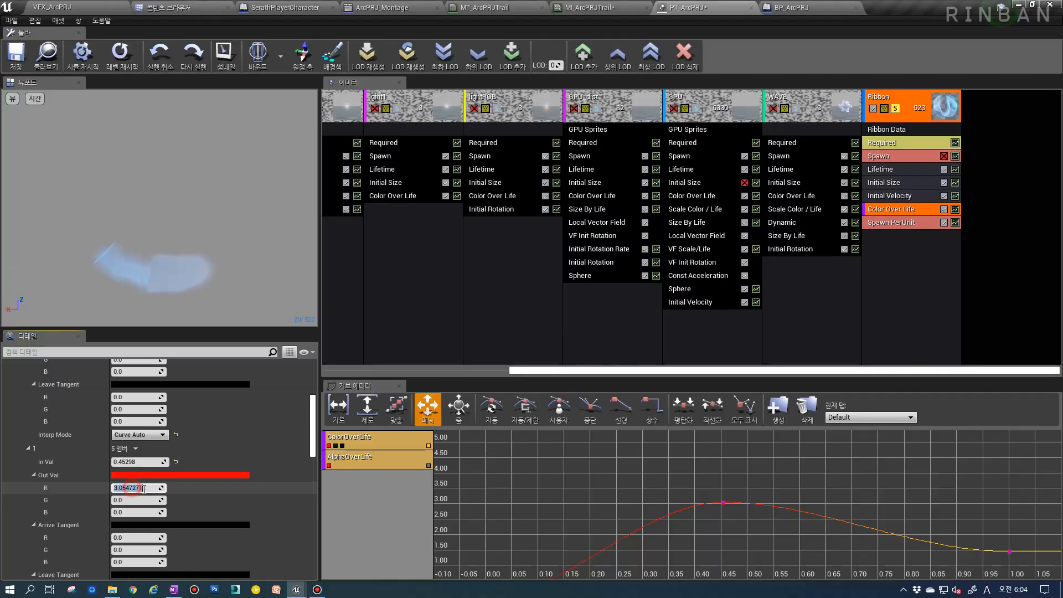
{"action": "left_click", "coordinate": [131, 440]}
{"action": "type", "text": "1"}
{"action": "key", "text": "Return"}
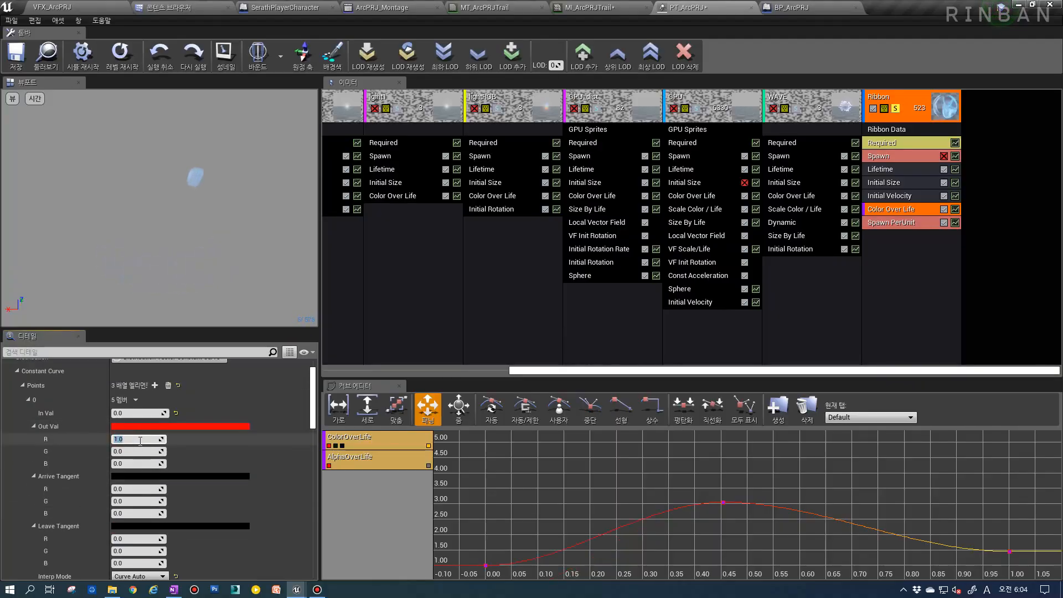
Set the R Out Val of Color Over Life curve point 2 to 1.
{"action": "scroll", "coordinate": [161, 439], "scroll_direction": "down", "scroll_amount": 15}
{"action": "scroll", "coordinate": [161, 438], "scroll_direction": "down", "scroll_amount": 7}
{"action": "left_click", "coordinate": [138, 429]}
{"action": "type", "text": "1"}
{"action": "key", "text": "Return"}
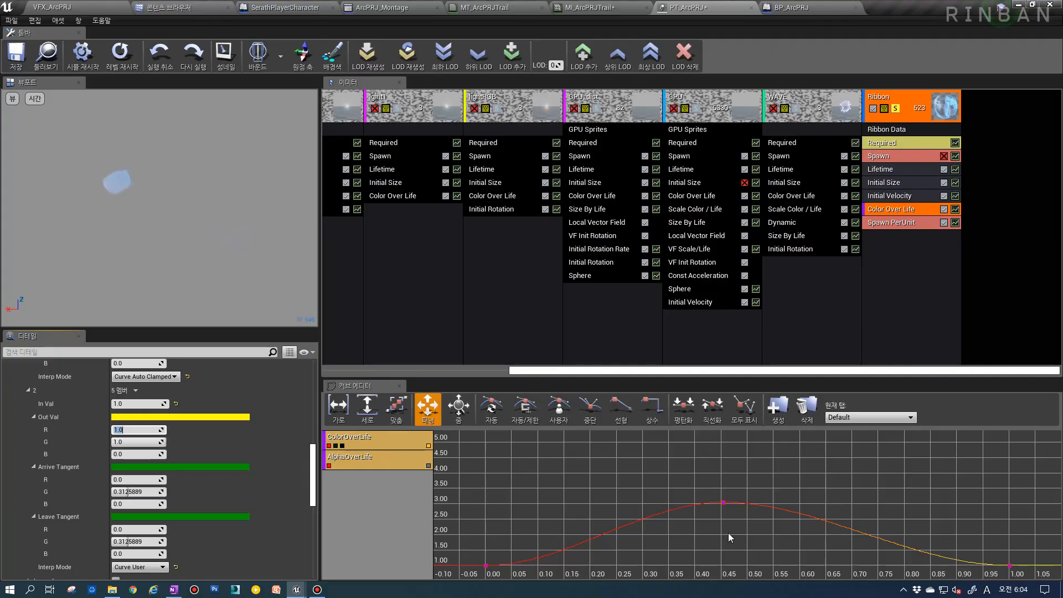
Set the R Out Val of Color Over Life curve point 1 to 1.
{"action": "scroll", "coordinate": [181, 447], "scroll_direction": "up", "scroll_amount": 3}
{"action": "scroll", "coordinate": [175, 454], "scroll_direction": "up", "scroll_amount": 3}
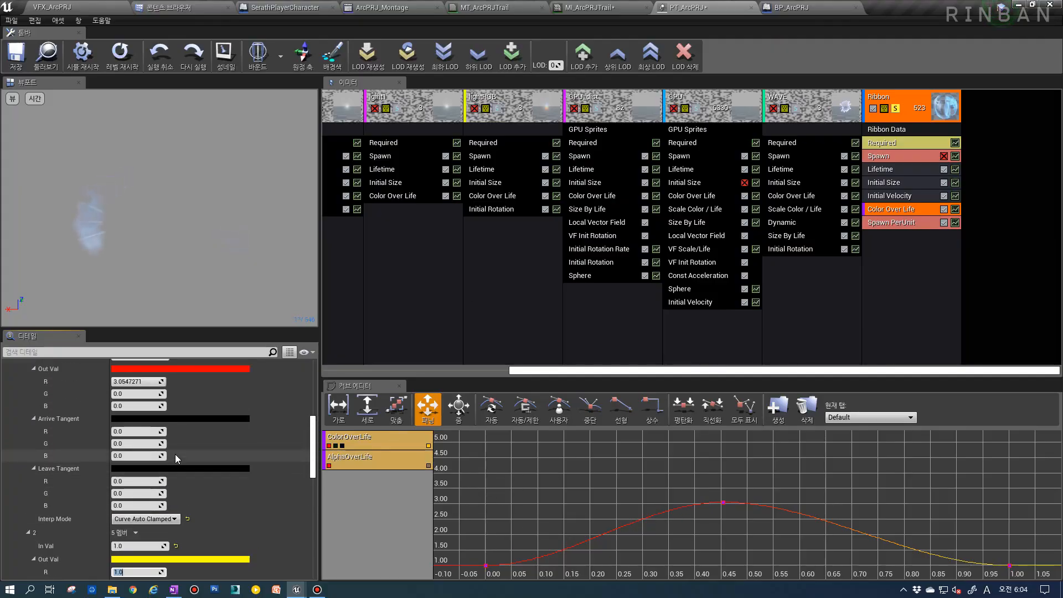
{"action": "left_click", "coordinate": [138, 386]}
{"action": "type", "text": "1"}
{"action": "key", "text": "Return"}
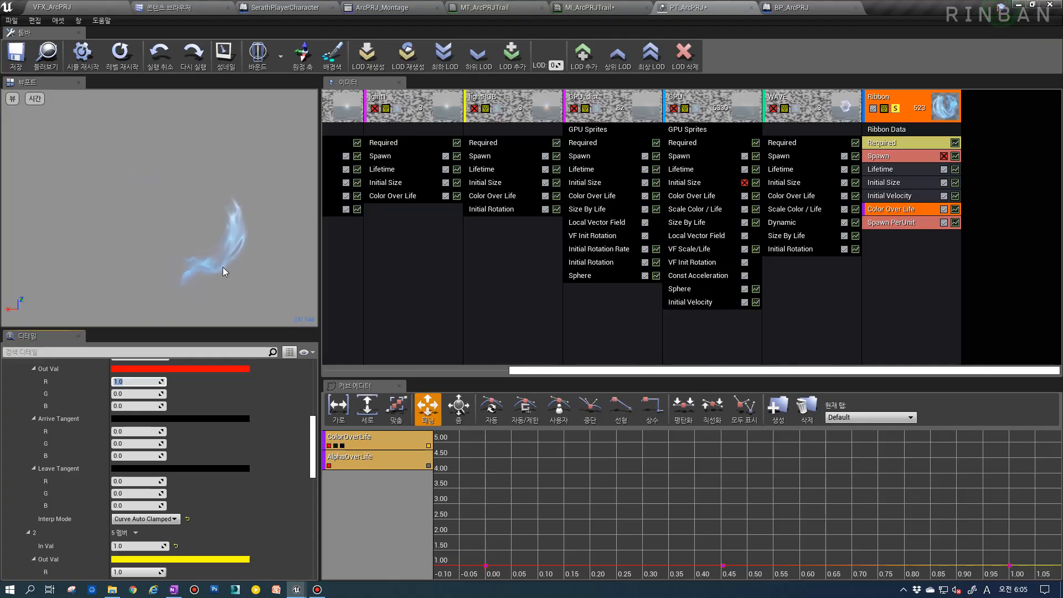
Change the Color Over Life distribution to Distribution Vector Constant and set its R value to 5.
{"action": "scroll", "coordinate": [130, 405], "scroll_direction": "up", "scroll_amount": 5}
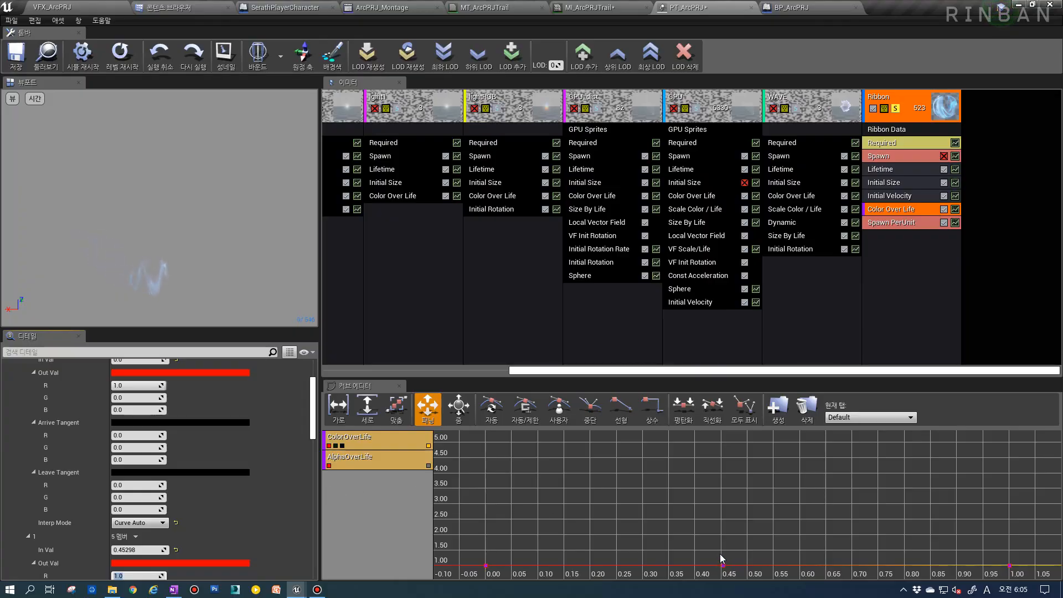
{"action": "scroll", "coordinate": [180, 522], "scroll_direction": "down", "scroll_amount": 1}
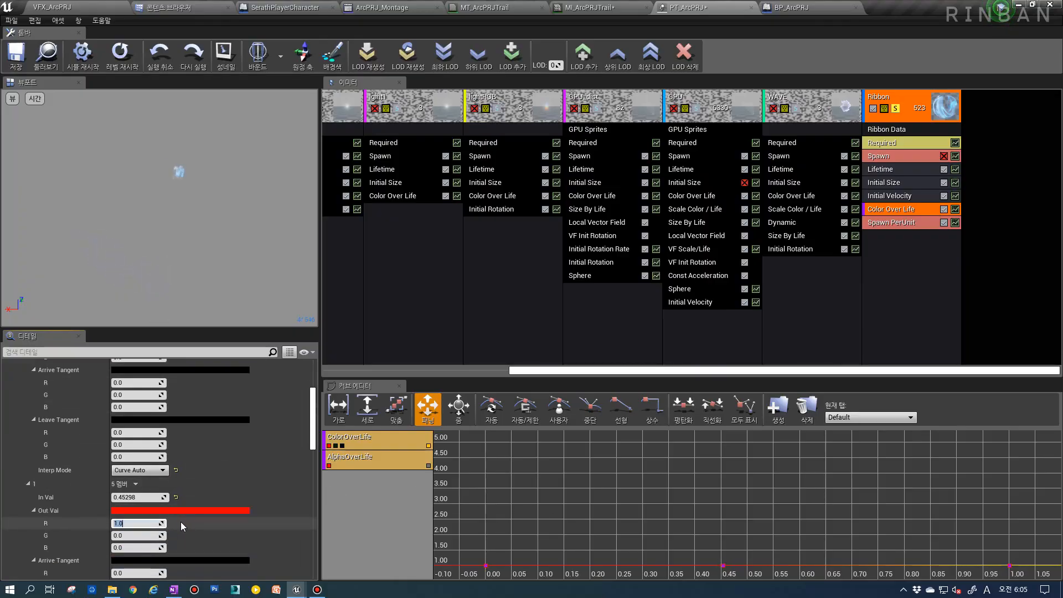
{"action": "left_click", "coordinate": [136, 484]}
{"action": "left_click", "coordinate": [149, 508]}
{"action": "scroll", "coordinate": [140, 458], "scroll_direction": "up", "scroll_amount": 3}
{"action": "left_click", "coordinate": [169, 392]}
{"action": "left_click", "coordinate": [184, 415]}
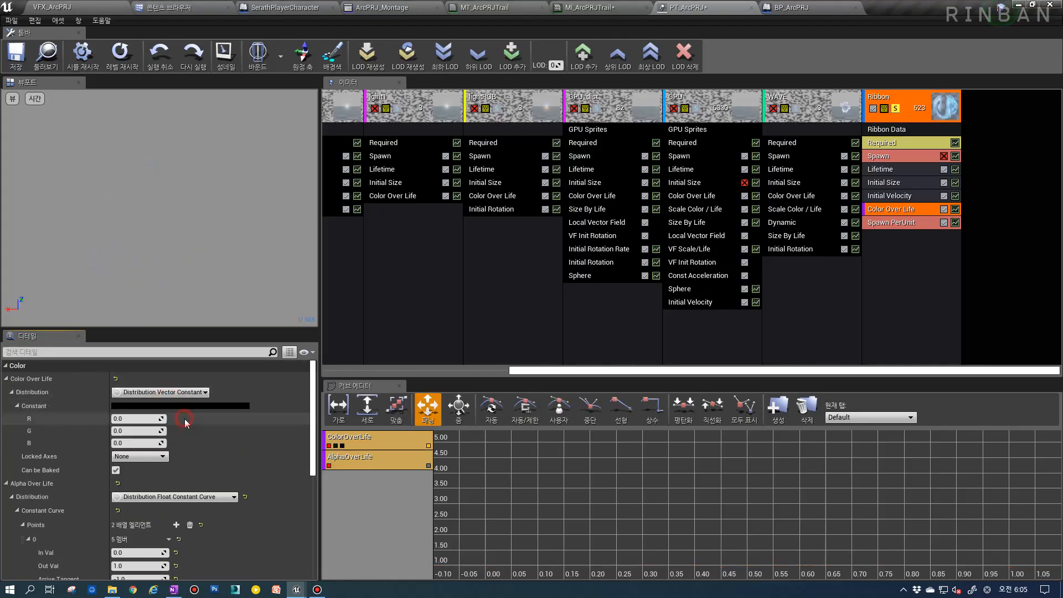
{"action": "left_click", "coordinate": [143, 419]}
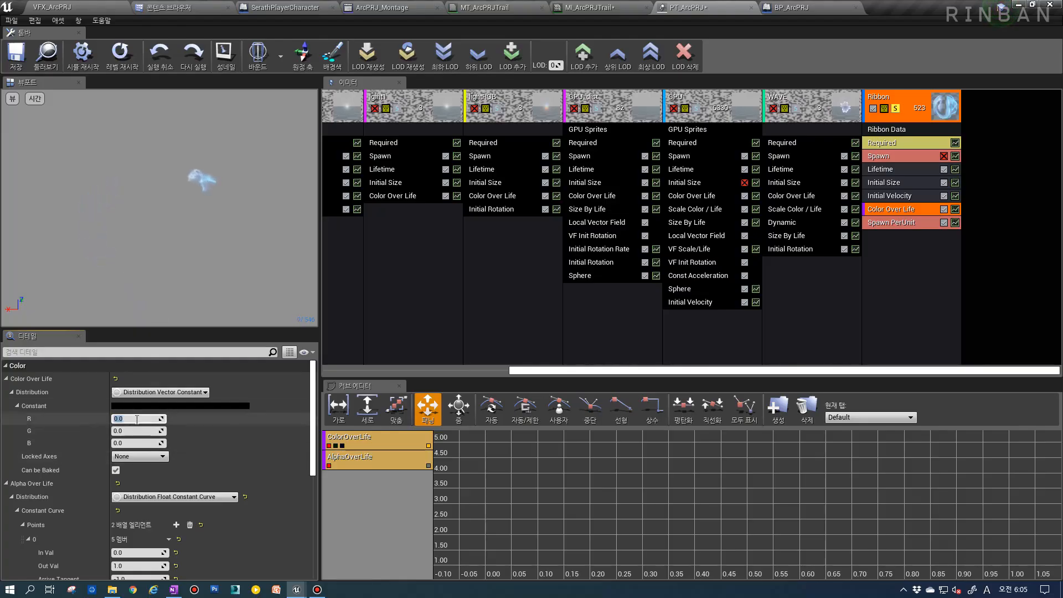
{"action": "type", "text": "5"}
{"action": "key", "text": "Return"}
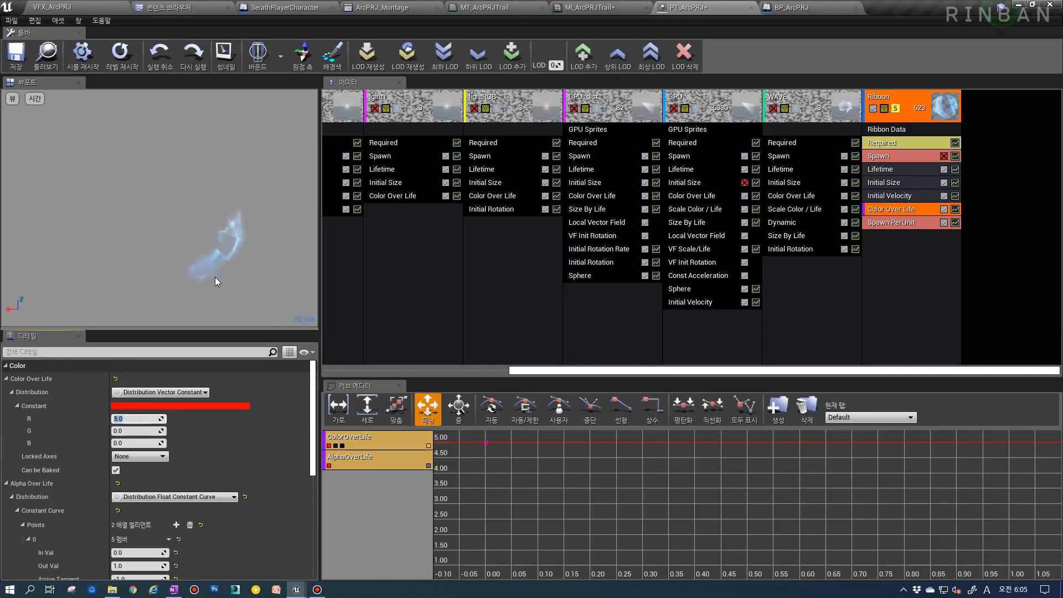
Play the VFX_ArcPRJ level and fire several projectiles to examine the trail's panning.
{"action": "left_click", "coordinate": [61, 8]}
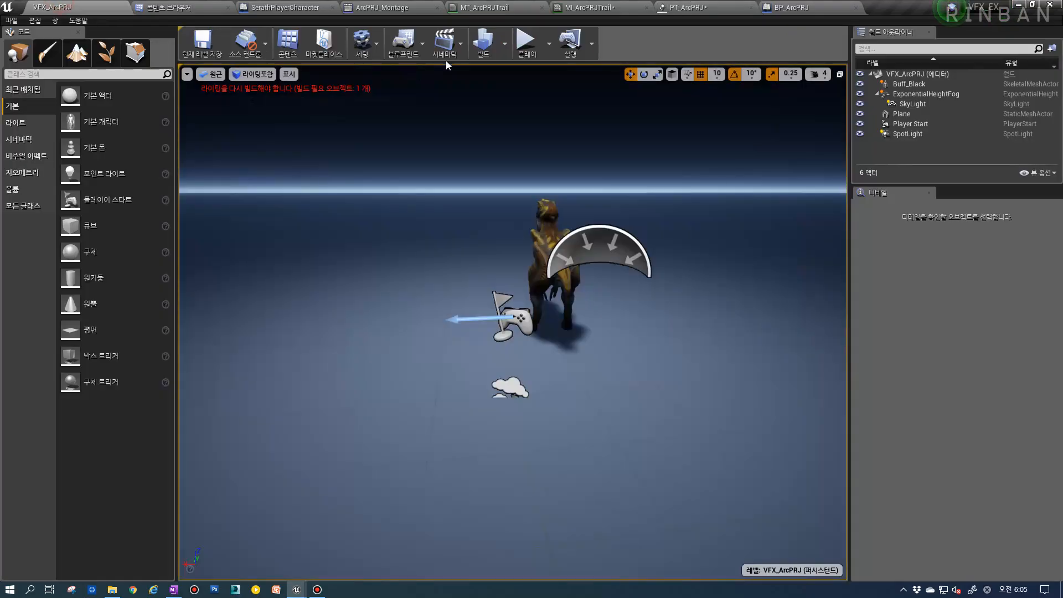
{"action": "left_click", "coordinate": [527, 41]}
{"action": "left_click", "coordinate": [573, 398]}
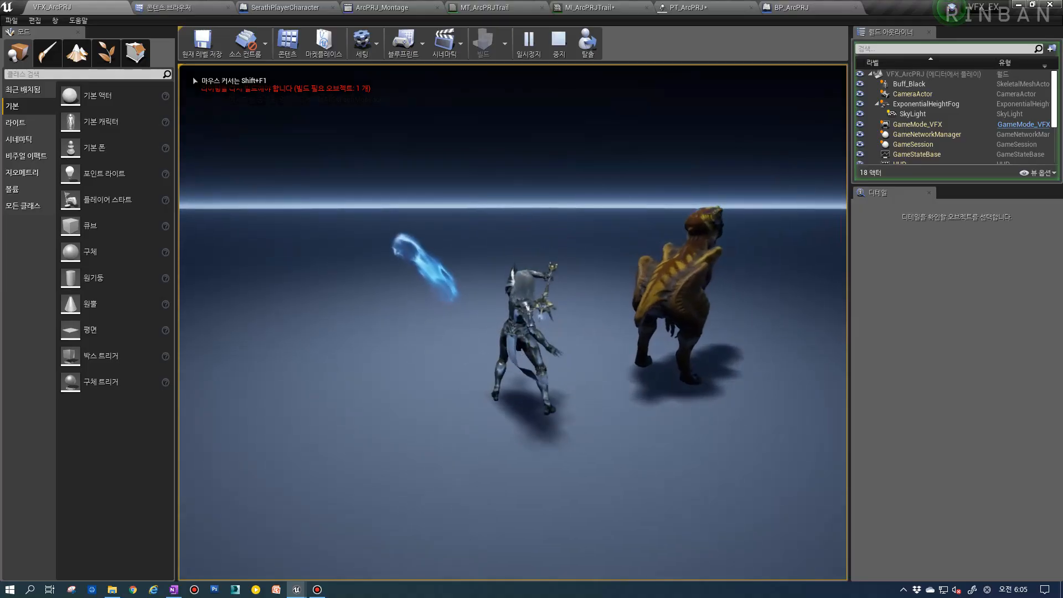
{"action": "left_click", "coordinate": [574, 398]}
{"action": "left_click", "coordinate": [574, 398]}
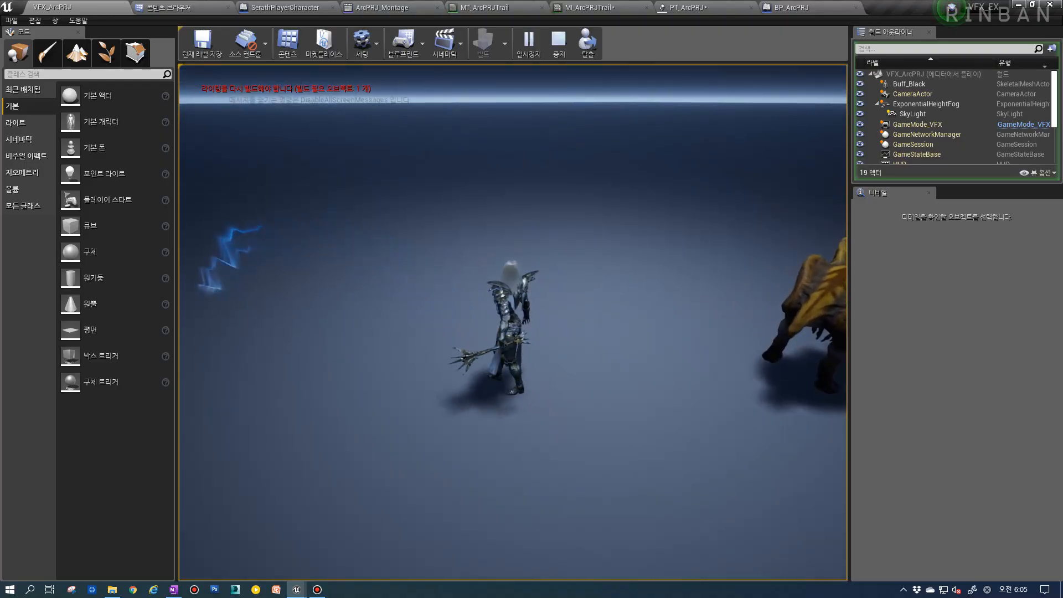
{"action": "left_click", "coordinate": [574, 397]}
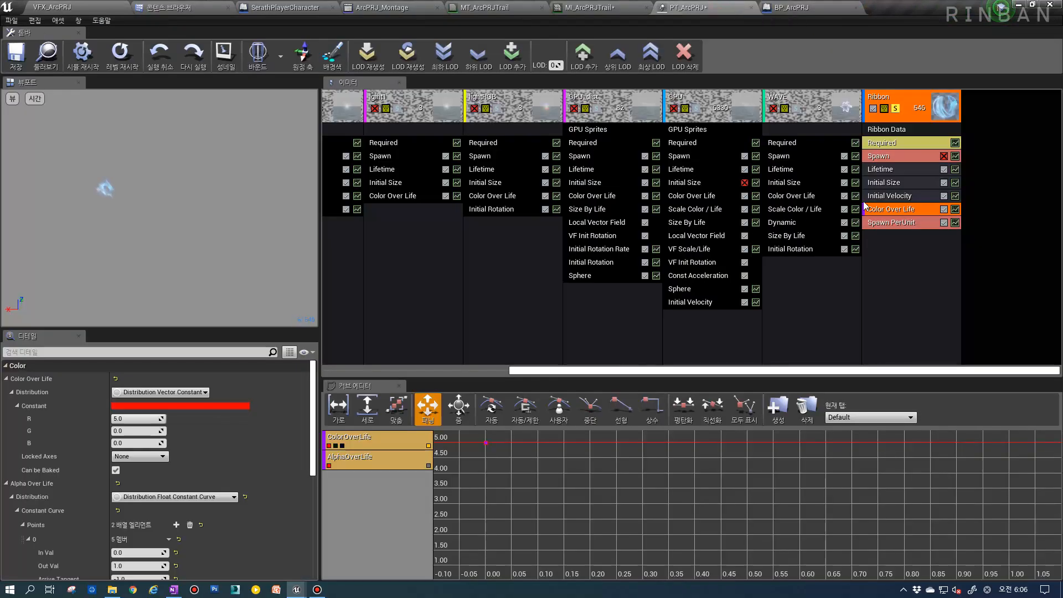
Disable the Ribbon emitter's Initial Velocity module in PT_ArcPRJ.
{"action": "left_click", "coordinate": [865, 199]}
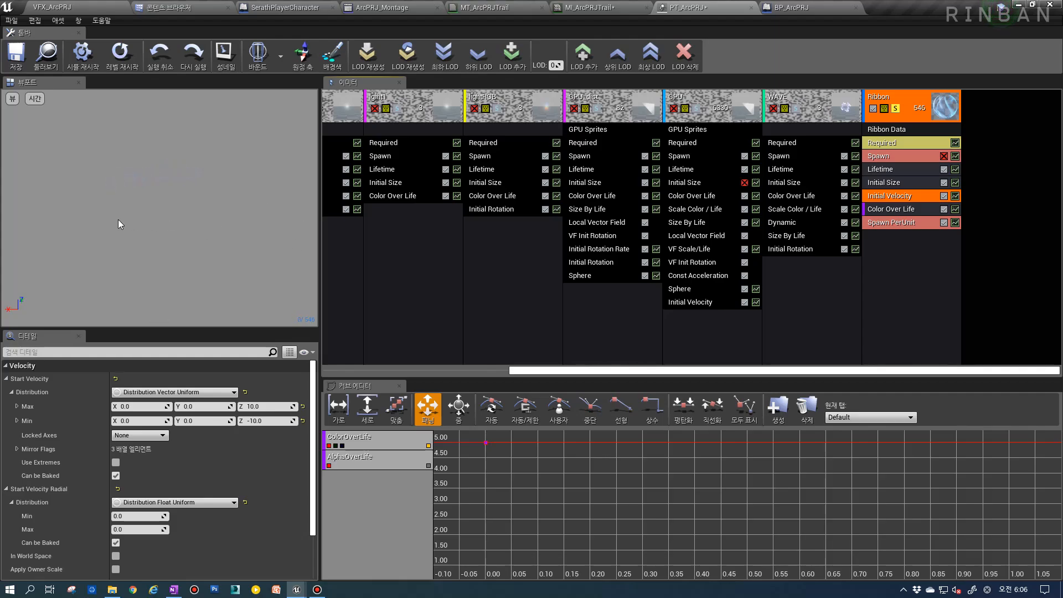
{"action": "left_click", "coordinate": [263, 407]}
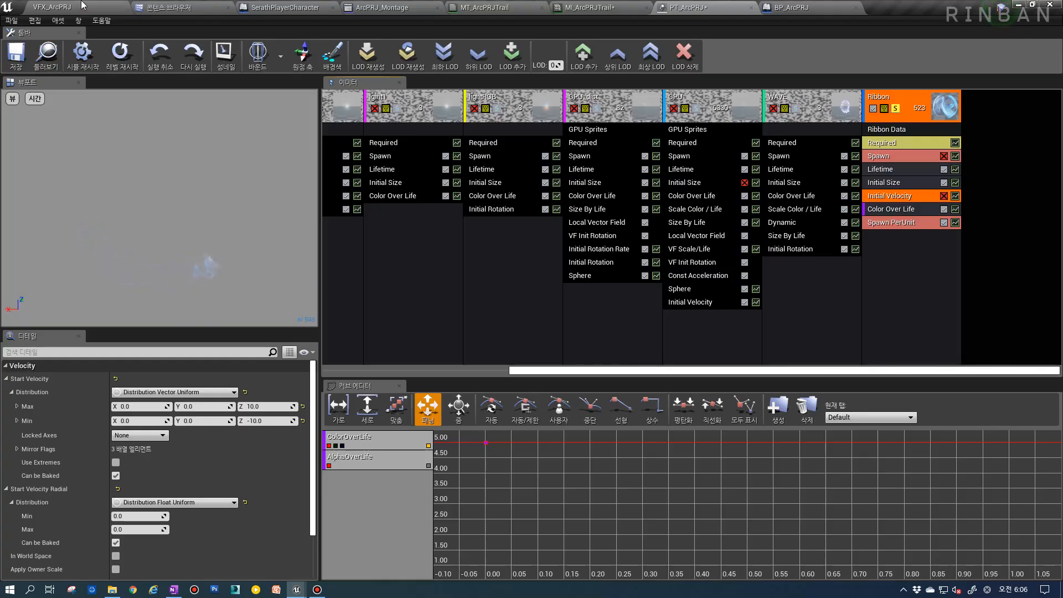
Play the VFX_ArcPRJ level, fire projectiles to examine the ribbon without initial velocity, and stop the play session.
{"action": "left_click", "coordinate": [116, 7]}
{"action": "left_click", "coordinate": [527, 43]}
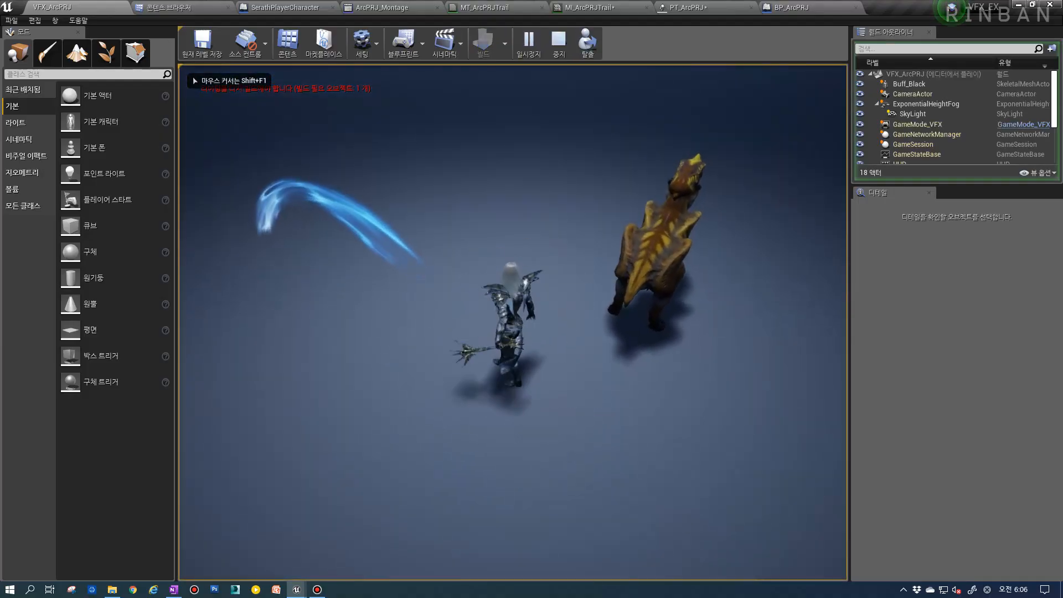
{"action": "key", "text": "1"}
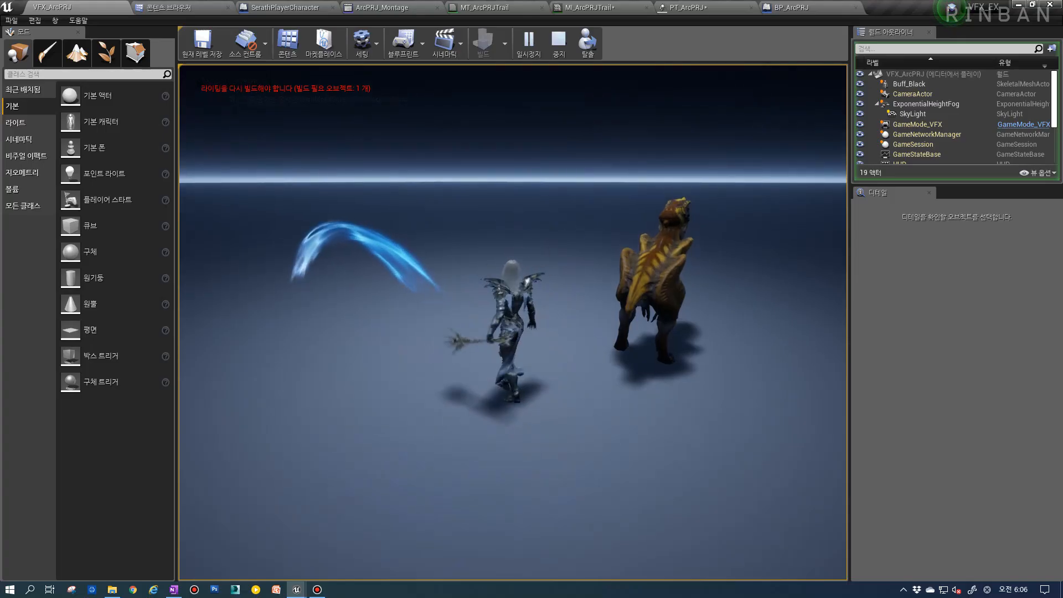
{"action": "key", "text": "1"}
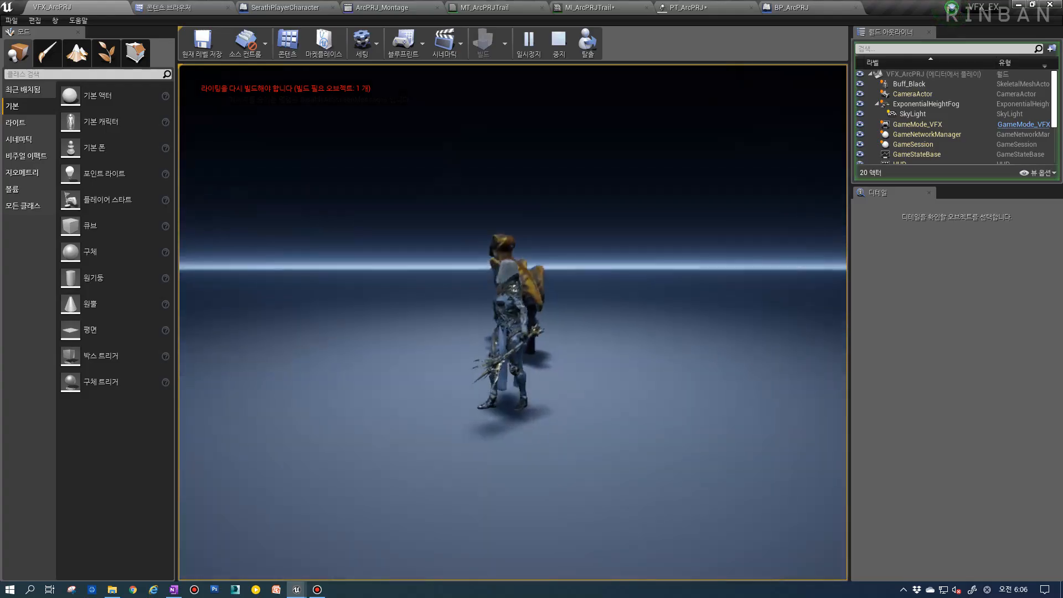
{"action": "key", "text": "Escape"}
In the MT_ArcPRJTrail graph, move the TX_Line_X, TX_Line_Y, Append and Multiply(0,) nodes aside to free space above the X_pos Particle Color.
{"action": "left_click", "coordinate": [767, 5]}
{"action": "left_click", "coordinate": [771, 7]}
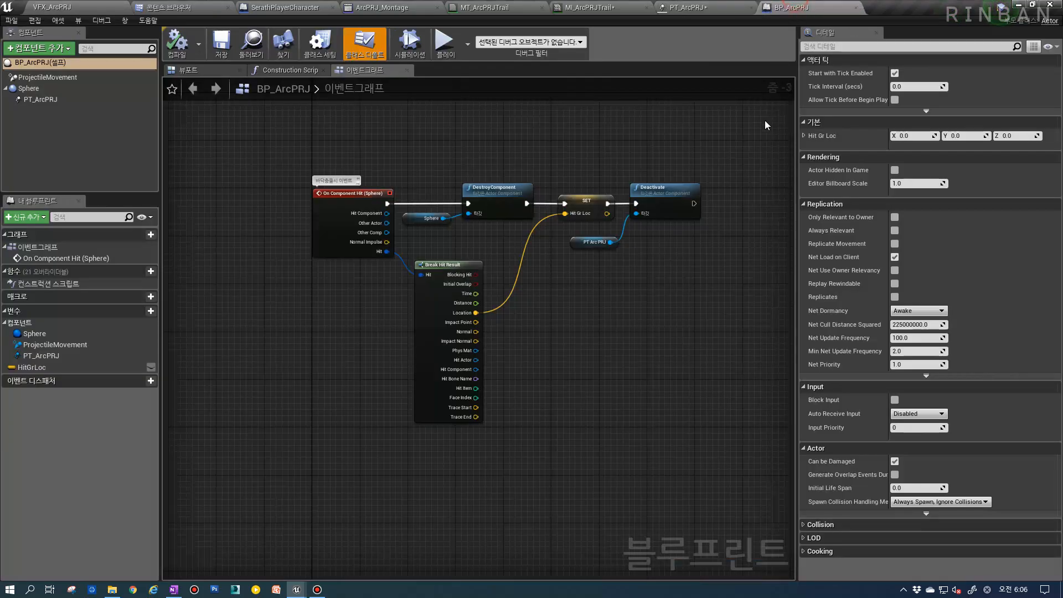
{"action": "left_click", "coordinate": [730, 5]}
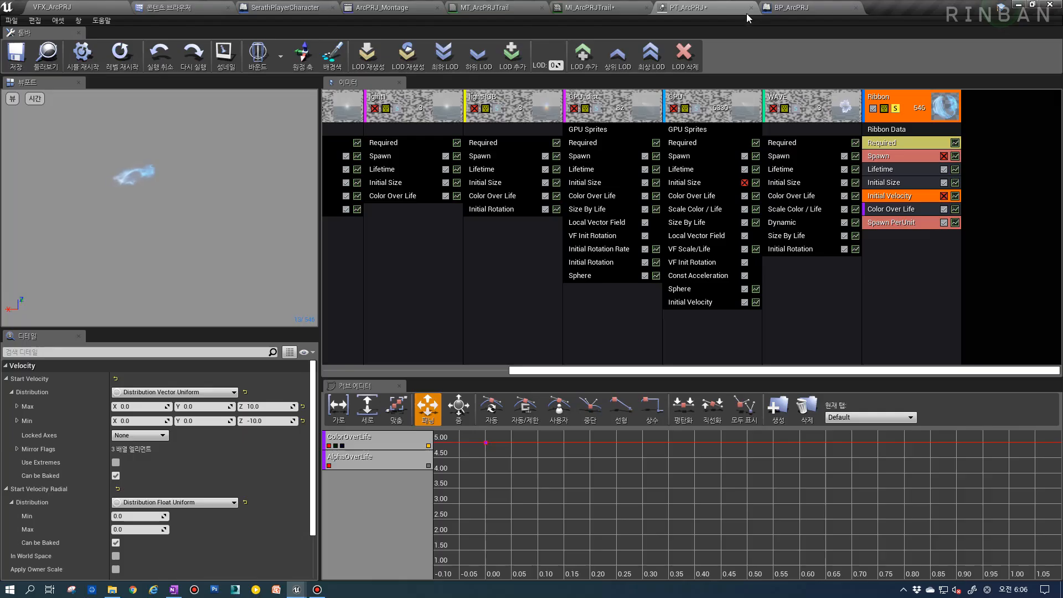
{"action": "left_click", "coordinate": [635, 6]}
{"action": "left_click", "coordinate": [488, 8]}
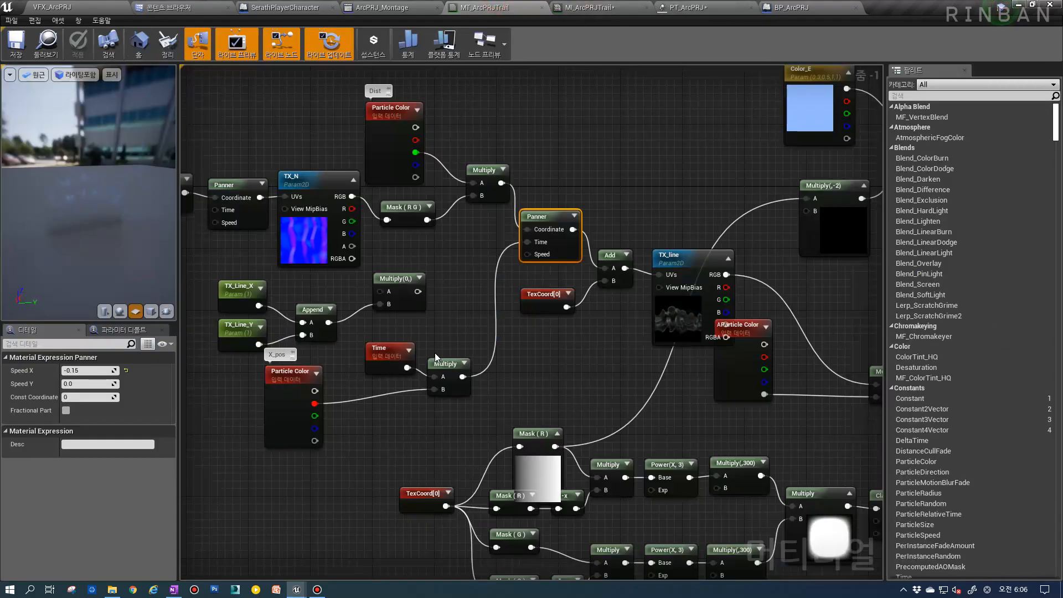
{"action": "left_click_drag", "start_coordinate": [390, 413], "coordinate": [431, 348]}
{"action": "right_click_drag", "start_coordinate": [431, 348], "coordinate": [499, 347]}
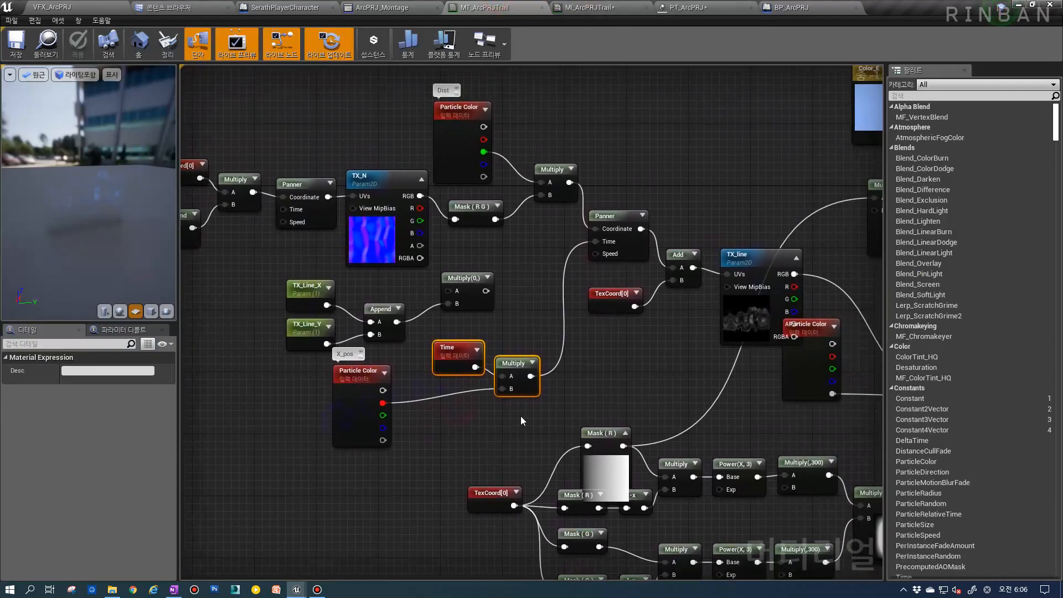
{"action": "right_click_drag", "start_coordinate": [469, 401], "coordinate": [440, 410]}
{"action": "left_click", "coordinate": [505, 340]}
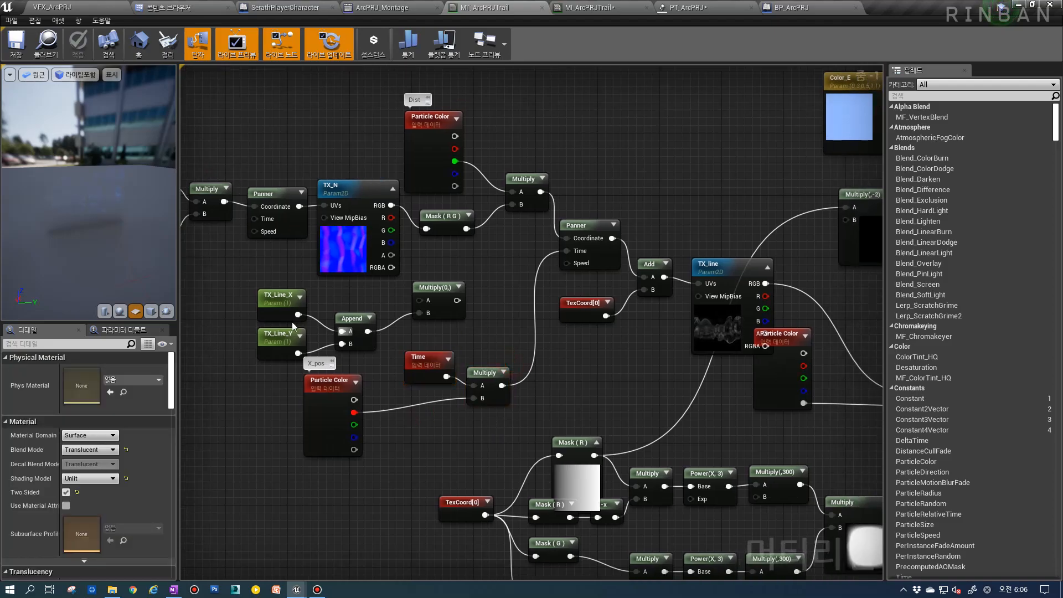
{"action": "left_click_drag", "start_coordinate": [234, 295], "coordinate": [437, 338]}
{"action": "left_click_drag", "start_coordinate": [465, 295], "coordinate": [295, 311]}
Move the Time and Multiply nodes above the X_pos Particle Color and shift the TexCoord[0] feeding Add slightly away from the Panner.
{"action": "left_click_drag", "start_coordinate": [475, 401], "coordinate": [422, 320]}
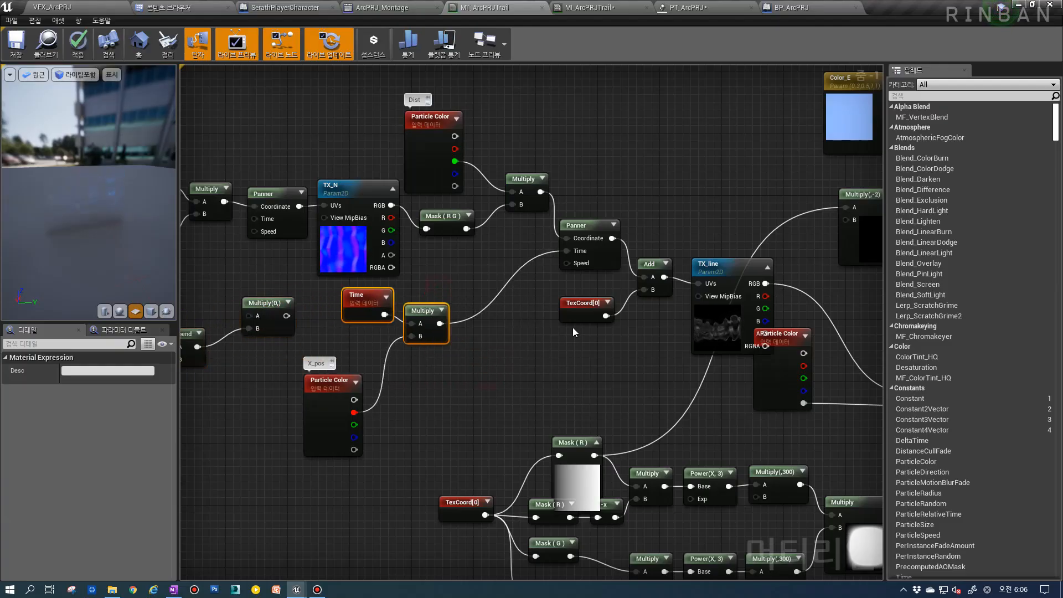
{"action": "left_click_drag", "start_coordinate": [586, 304], "coordinate": [593, 310]}
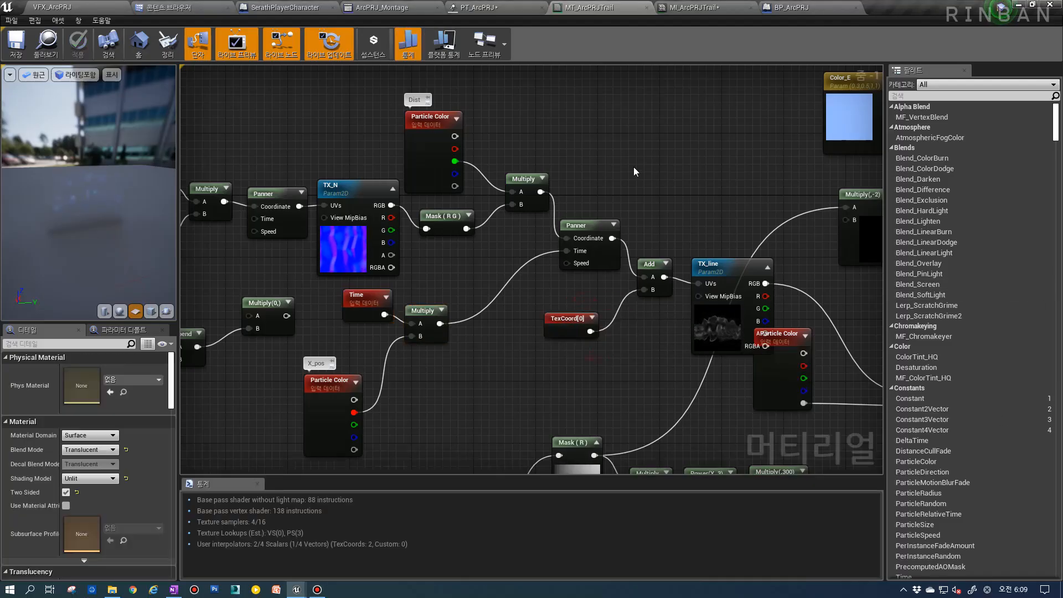
In PT_ArcPRJ, set the Ribbon emitter's Color Over Life constant R to 5 and its Lifetime constant to 0.5.
{"action": "left_click", "coordinate": [494, 5]}
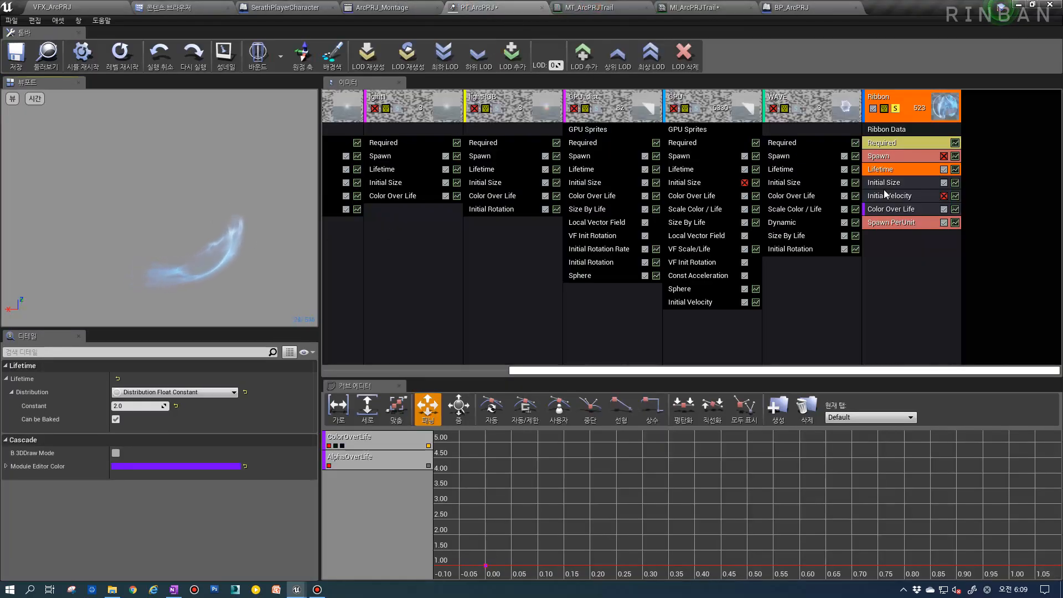
{"action": "left_click", "coordinate": [900, 209]}
{"action": "left_click", "coordinate": [131, 420]}
{"action": "type", "text": "5"}
{"action": "key", "text": "Return"}
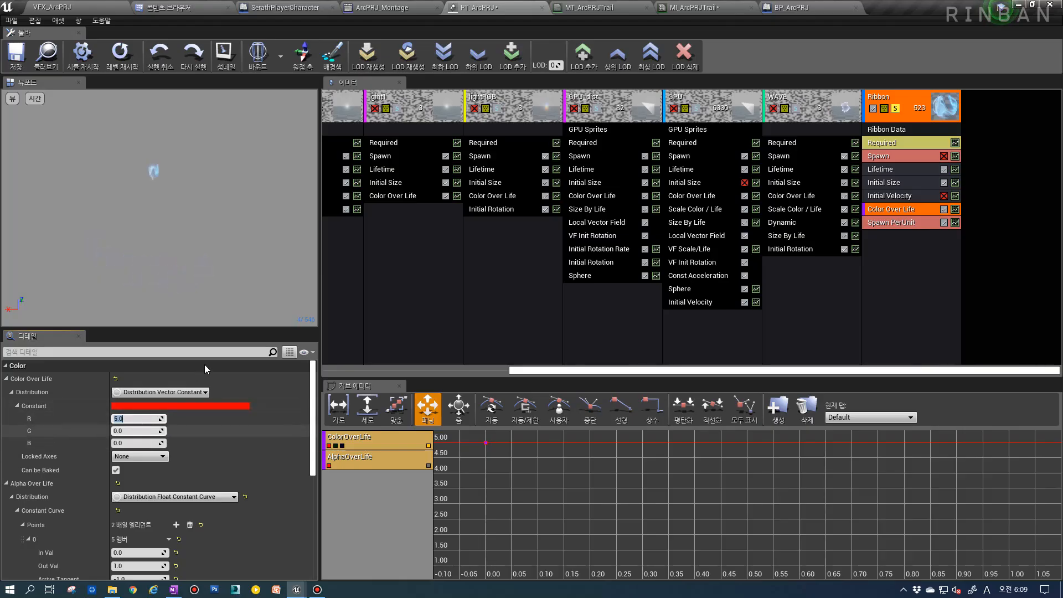
{"action": "left_click", "coordinate": [893, 169]}
{"action": "key", "text": "Return"}
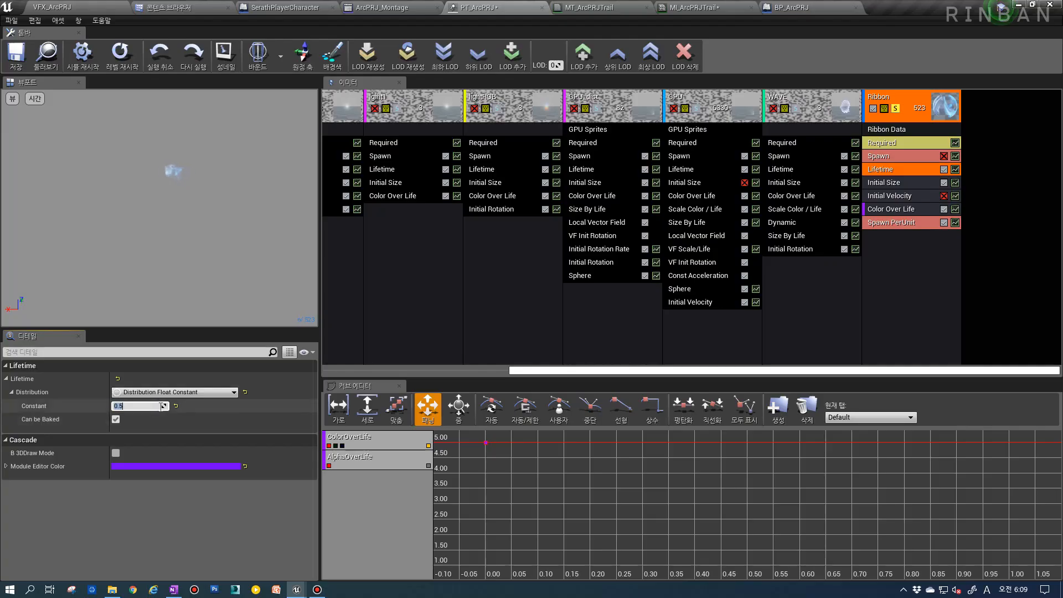
Play the VFX_ArcPRJ level to examine the ribbon trail with the shortened lifetime.
{"action": "left_click", "coordinate": [52, 7]}
{"action": "left_click", "coordinate": [509, 45]}
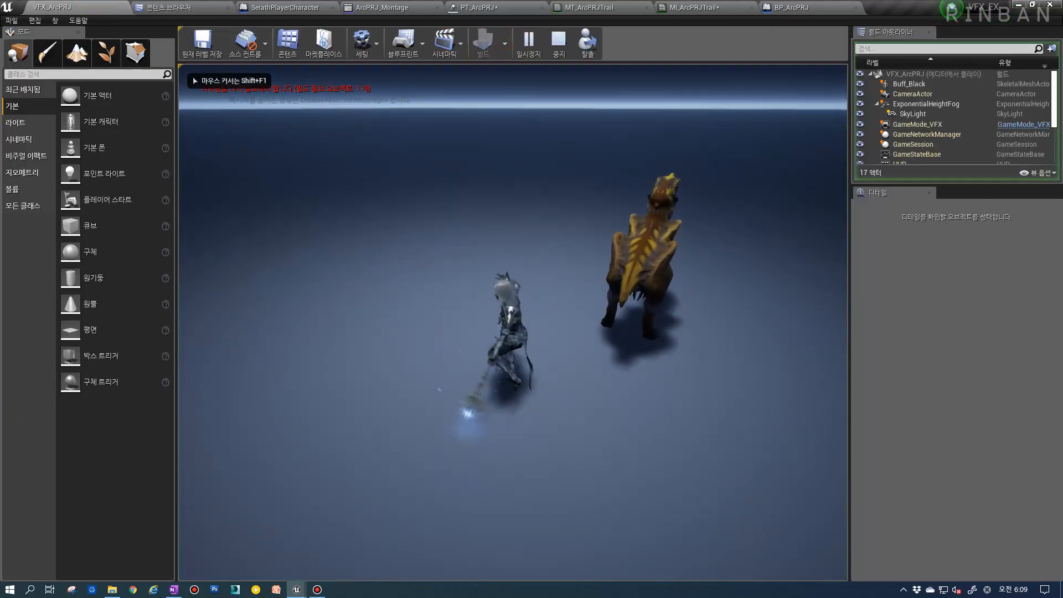
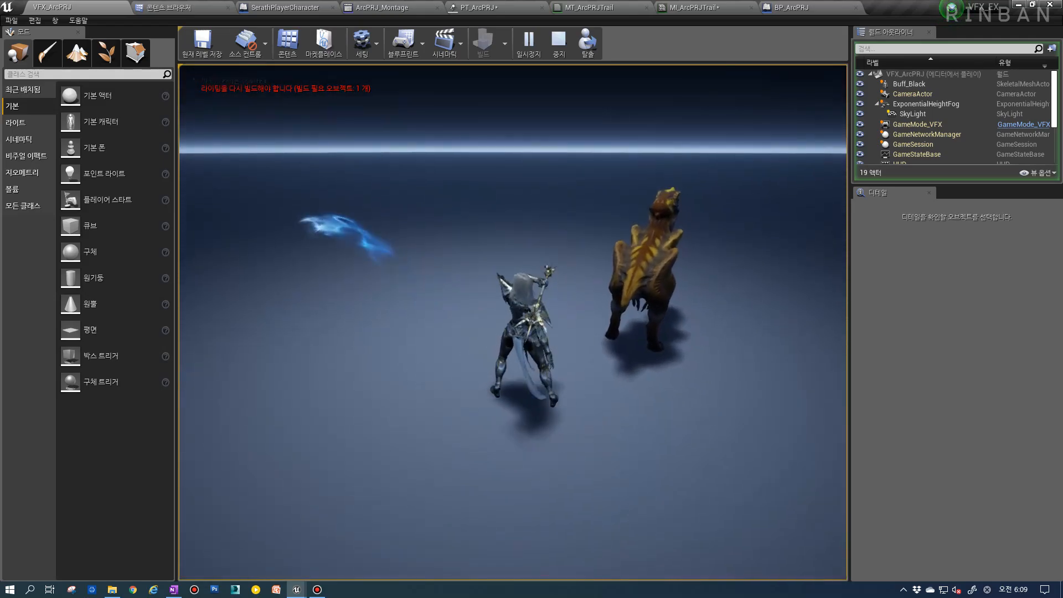
Stop the play test and try In Val 0.5 with Out Val 1 for point 1 of the Ribbon's Alpha Over Life curve.
{"action": "key", "text": "Escape"}
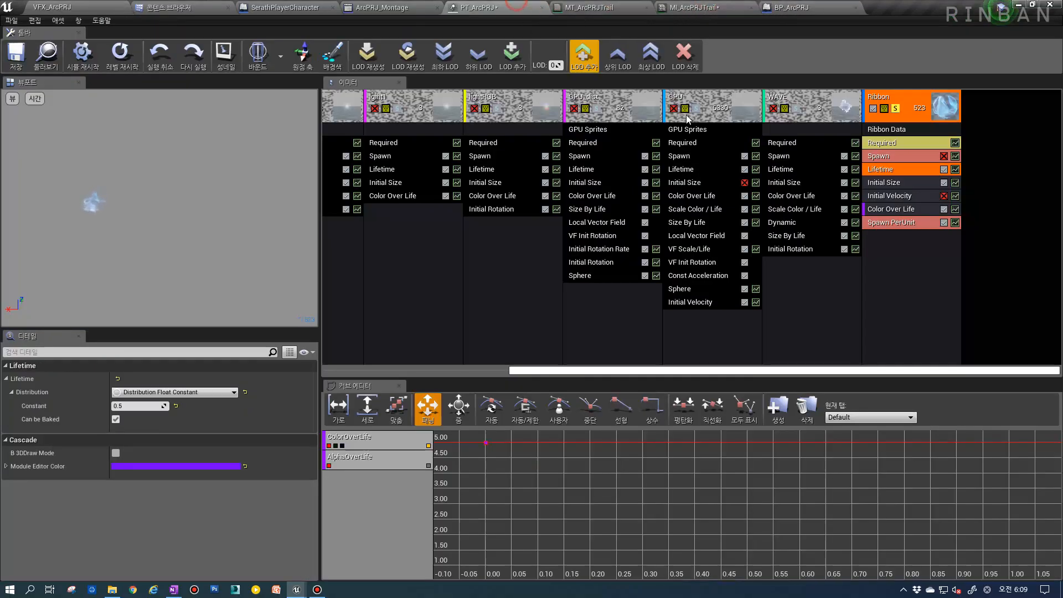
{"action": "left_click", "coordinate": [891, 208]}
{"action": "scroll", "coordinate": [143, 469], "scroll_direction": "down", "scroll_amount": 5}
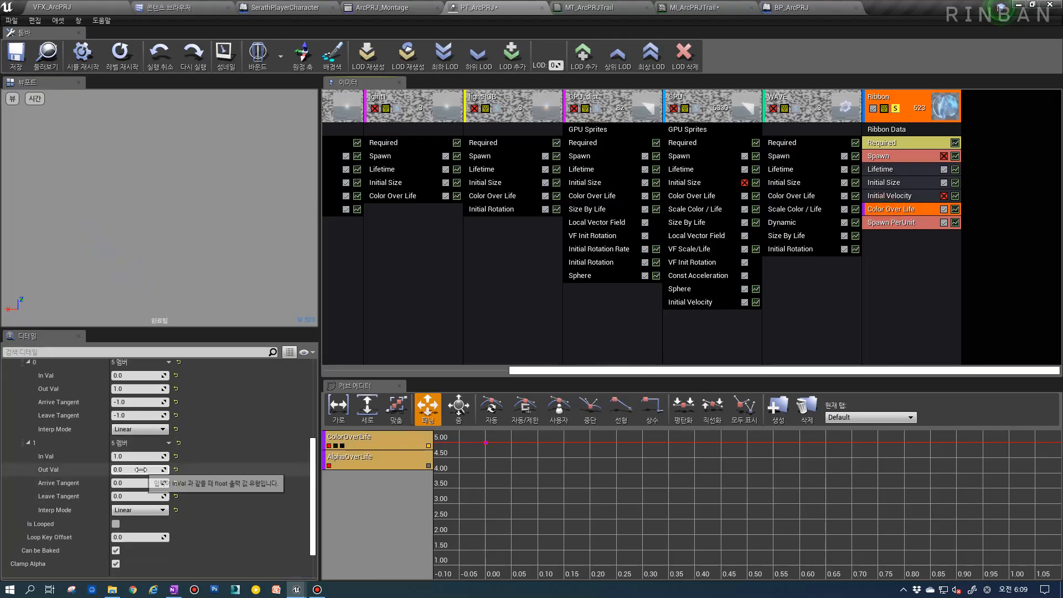
{"action": "left_click", "coordinate": [143, 469]}
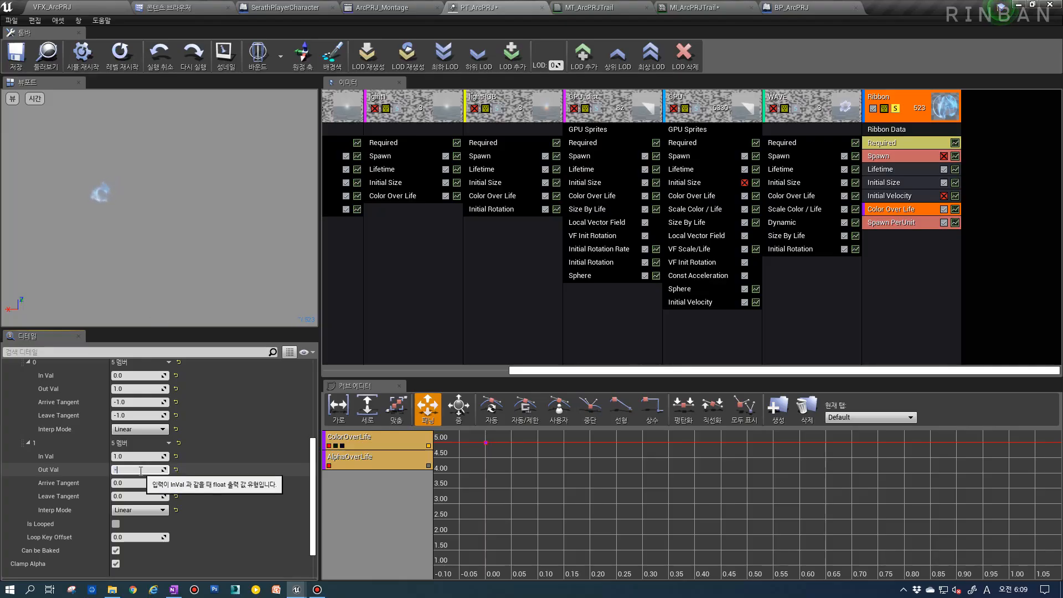
{"action": "type", "text": "-"}
{"action": "left_click", "coordinate": [128, 459]}
{"action": "type", "text": "0.5"}
{"action": "left_click", "coordinate": [128, 470]}
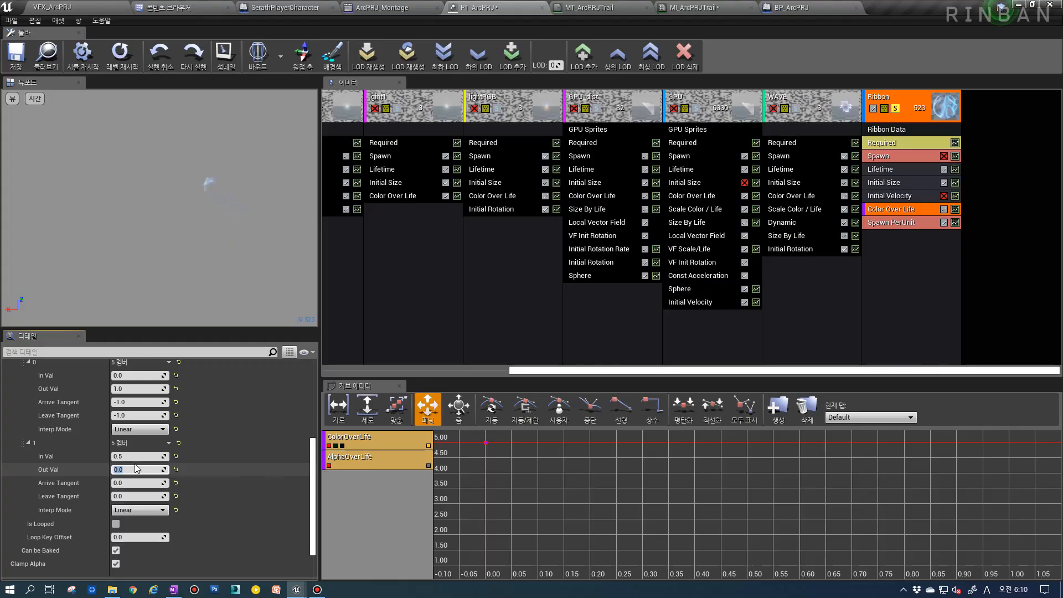
{"action": "type", "text": "1"}
{"action": "key", "text": "Return"}
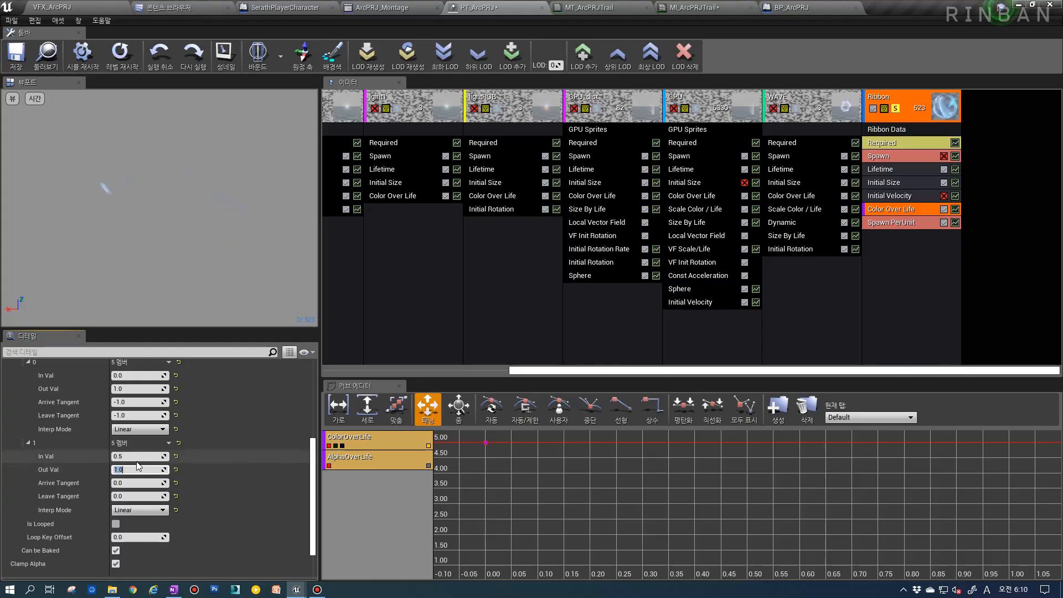
Try a negative Out Val of -5.0 at In Val 0.5 for point 1 of the Alpha Over Life curve.
{"action": "left_click", "coordinate": [138, 456]}
{"action": "key", "text": "BackSpace"}
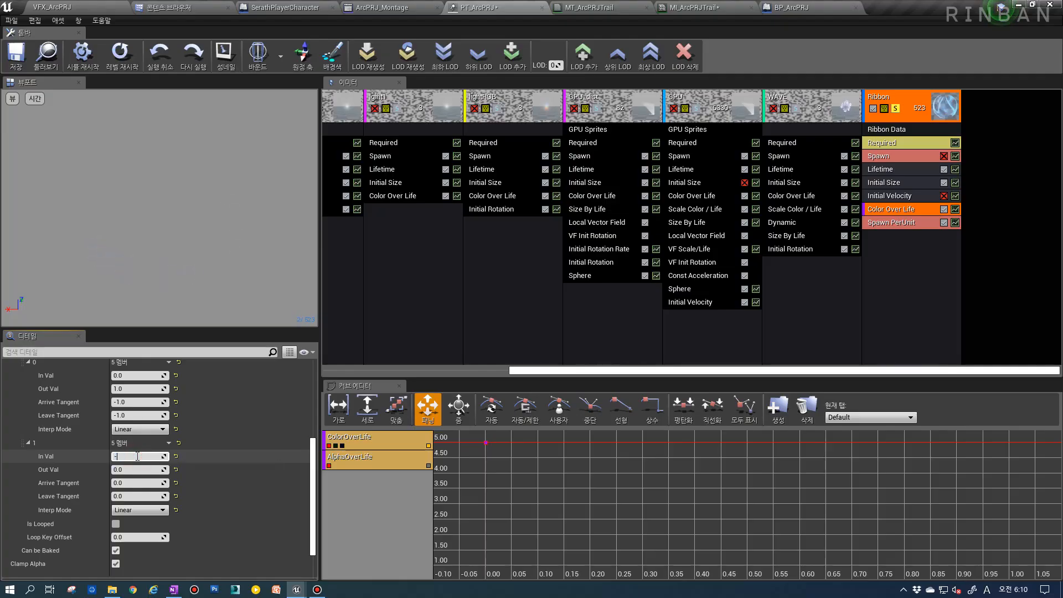
{"action": "type", "text": ".5"}
{"action": "left_click", "coordinate": [128, 468]}
{"action": "type", "text": "-"}
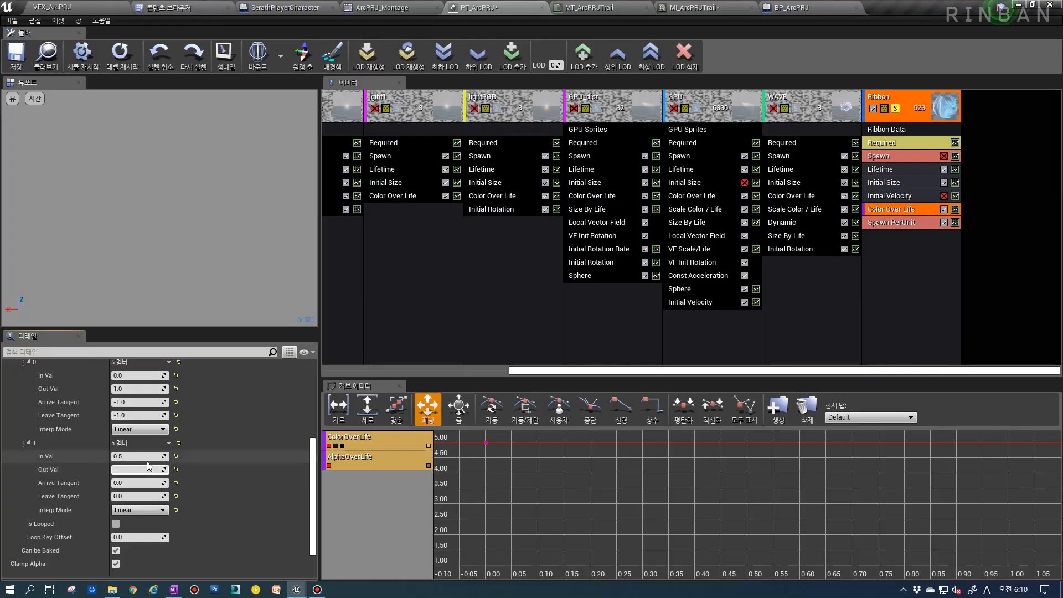
{"action": "type", "text": "5.0"}
{"action": "key", "text": "Return"}
Set point 1 of the Ribbon's Alpha Over Life curve to In Val 1 and Out Val -1.
{"action": "left_click", "coordinate": [138, 456]}
{"action": "type", "text": "1"}
{"action": "left_click", "coordinate": [135, 469]}
{"action": "type", "text": "-1.0"}
{"action": "key", "text": "Return"}
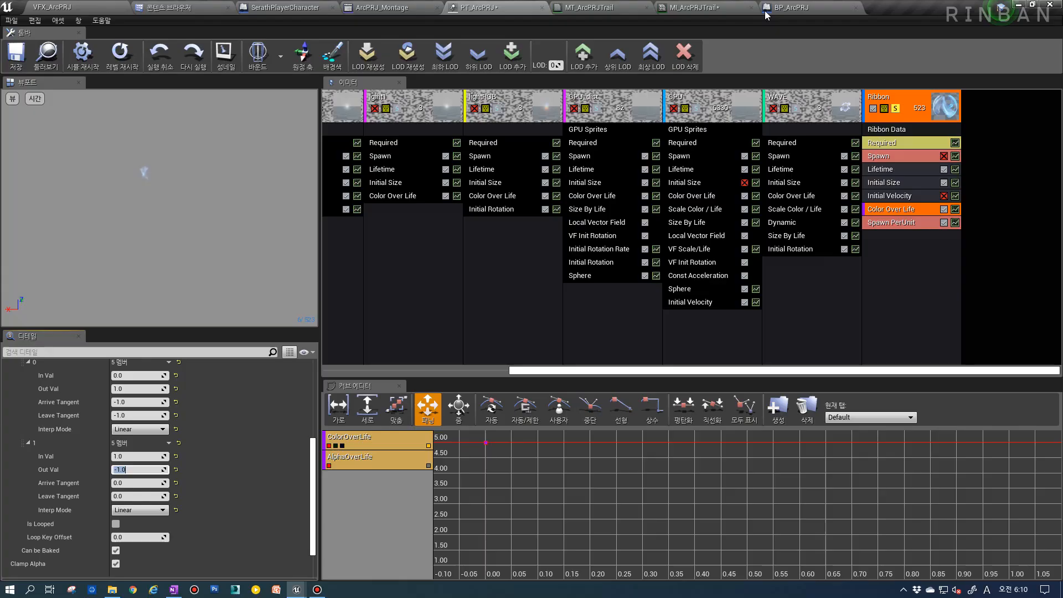
Examine the Multiply node combining TX_line with the Particle Color alpha in the MT_ArcPRJTrail graph.
{"action": "left_click", "coordinate": [811, 7]}
{"action": "left_click", "coordinate": [695, 8]}
{"action": "left_click", "coordinate": [587, 8]}
{"action": "right_click_drag", "start_coordinate": [672, 220], "coordinate": [618, 235]}
{"action": "scroll", "coordinate": [637, 242], "scroll_direction": "down", "scroll_amount": 3}
{"action": "right_click_drag", "start_coordinate": [680, 258], "coordinate": [558, 226]}
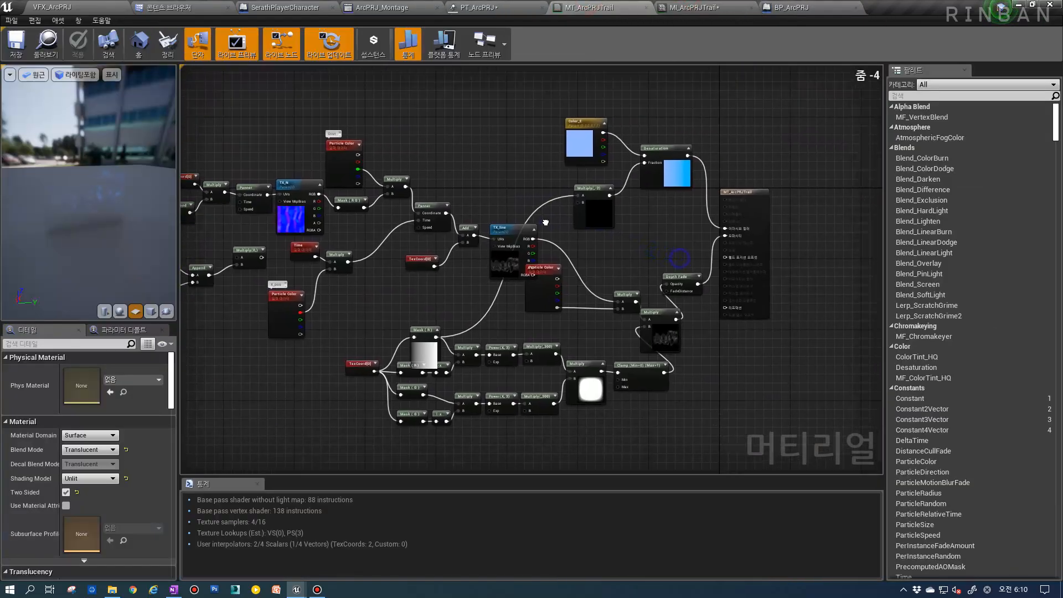
{"action": "scroll", "coordinate": [558, 226], "scroll_direction": "up", "scroll_amount": 3}
{"action": "left_click", "coordinate": [559, 265]}
{"action": "right_click_drag", "start_coordinate": [665, 291], "coordinate": [715, 346]}
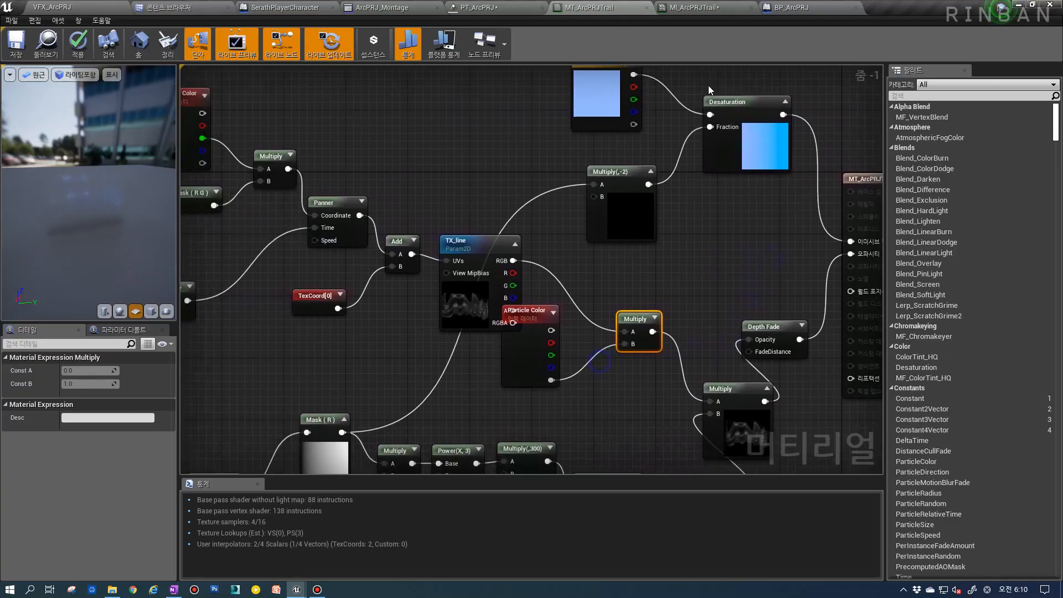
In PT_ArcPRJ, set the Ribbon emitter's Lifetime constant to 1.
{"action": "left_click", "coordinate": [796, 6]}
{"action": "left_click", "coordinate": [495, 7]}
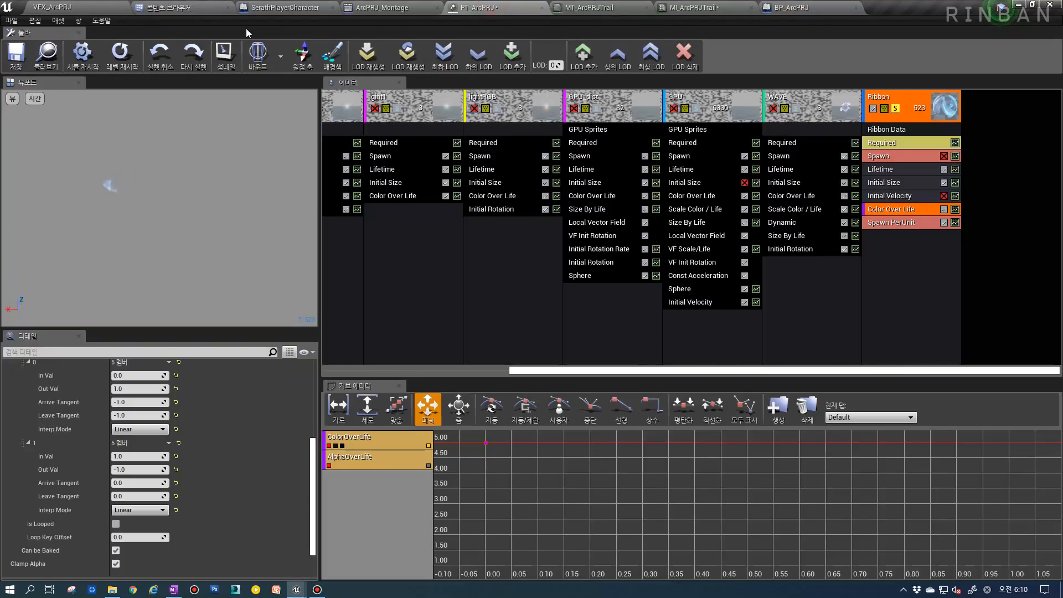
{"action": "left_click", "coordinate": [889, 169]}
{"action": "left_click", "coordinate": [145, 407]}
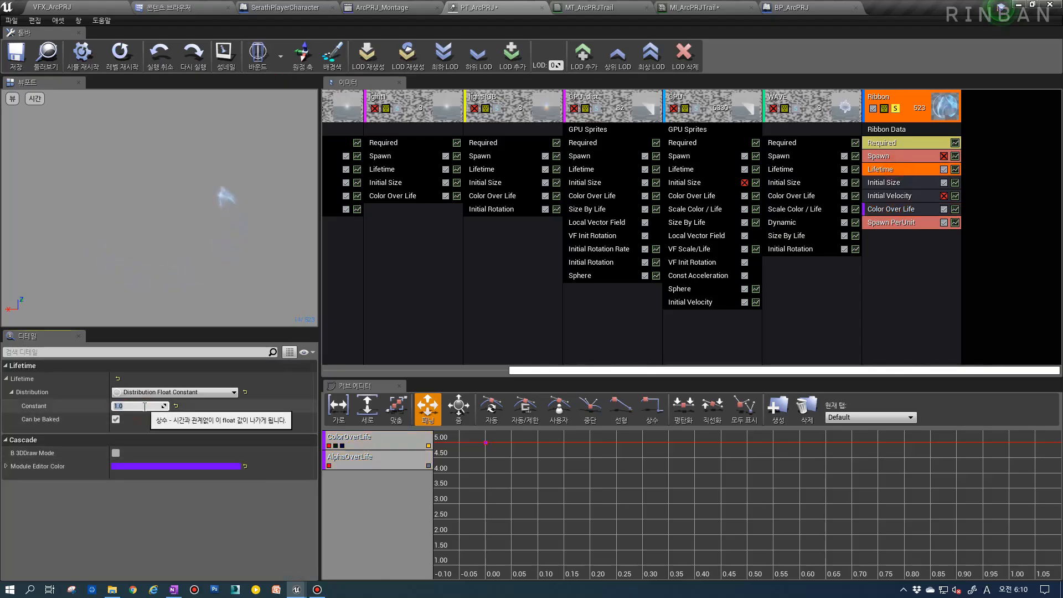
Play the VFX_ArcPRJ level to check the trail's fade with the longer lifetime, then stop the session.
{"action": "left_click", "coordinate": [91, 6]}
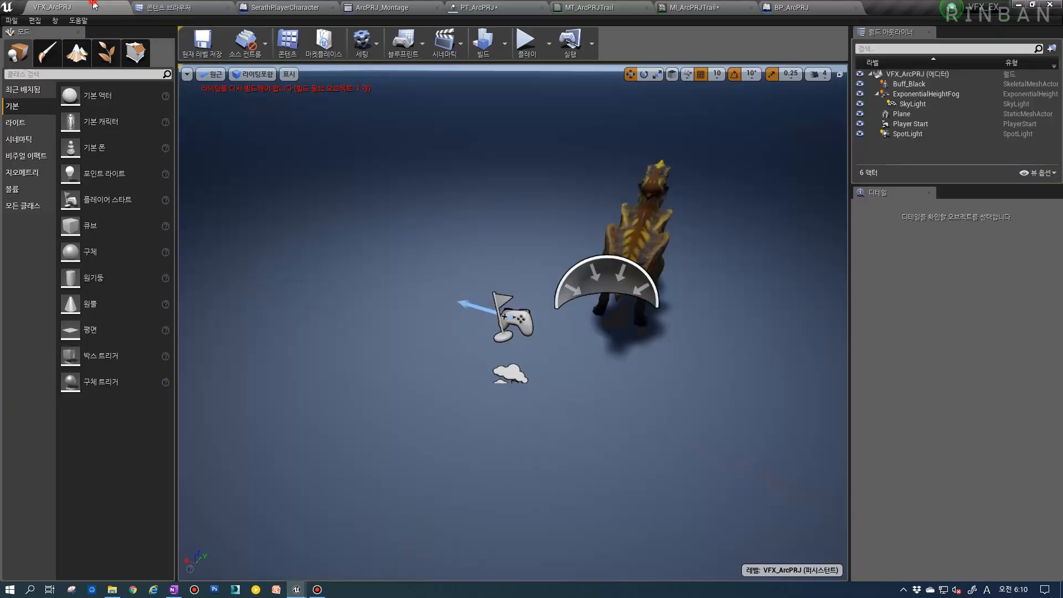
{"action": "left_click", "coordinate": [528, 45]}
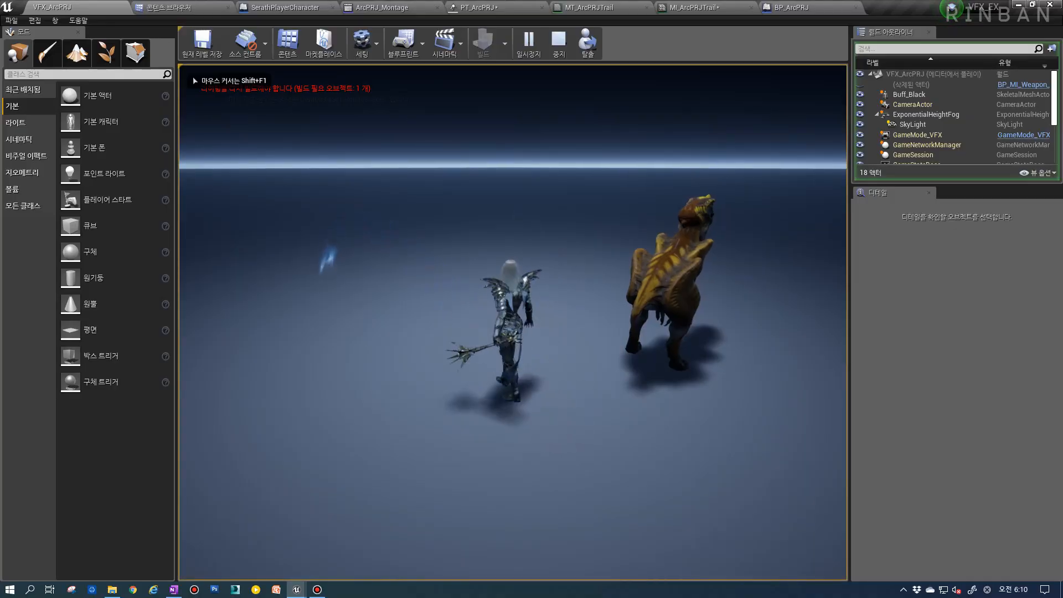
{"action": "left_click", "coordinate": [193, 76]}
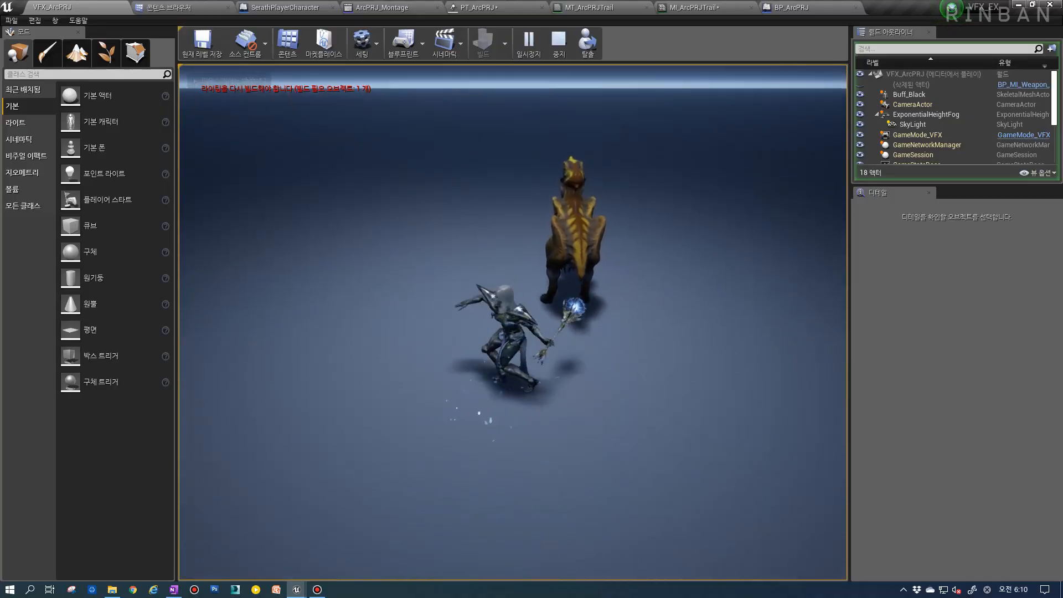
{"action": "key", "text": "Escape"}
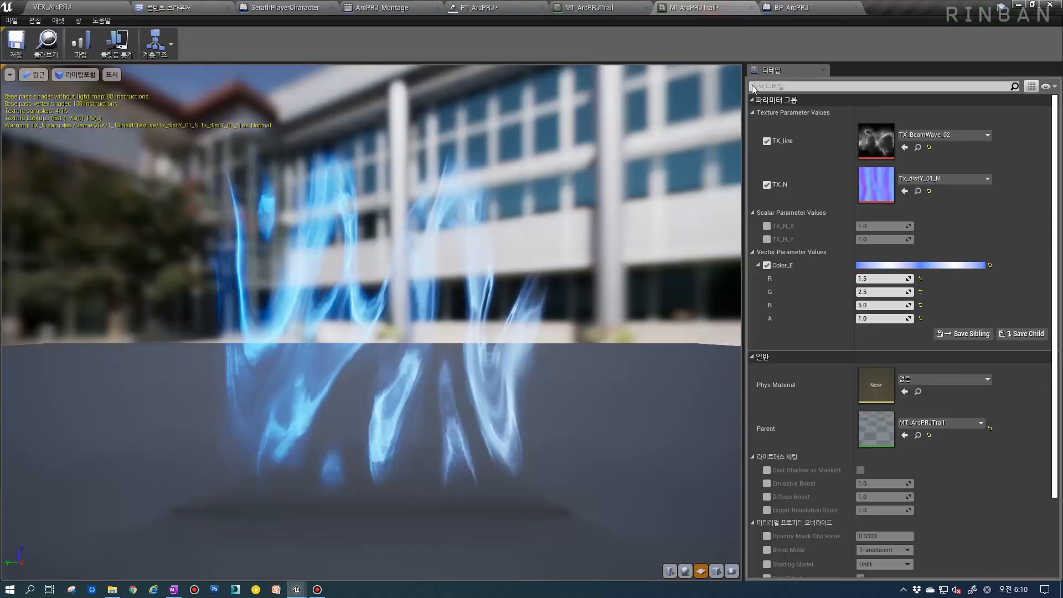
Locate MI_ArcPRJTrail's TX_line texture in the project content and disable the instance's TX_line override.
{"action": "left_click", "coordinate": [917, 147]}
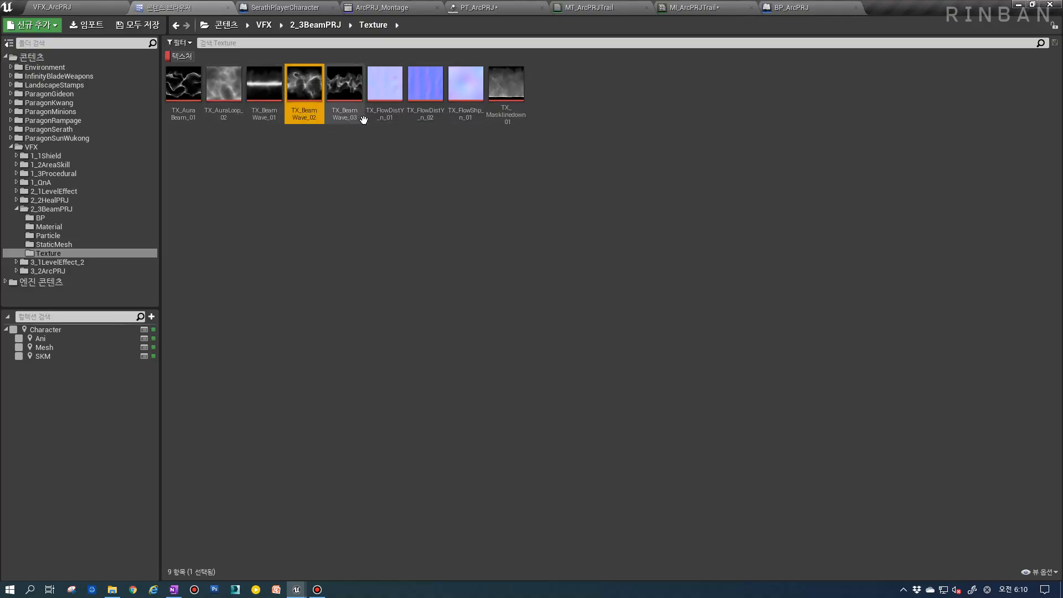
{"action": "left_click", "coordinate": [52, 210]}
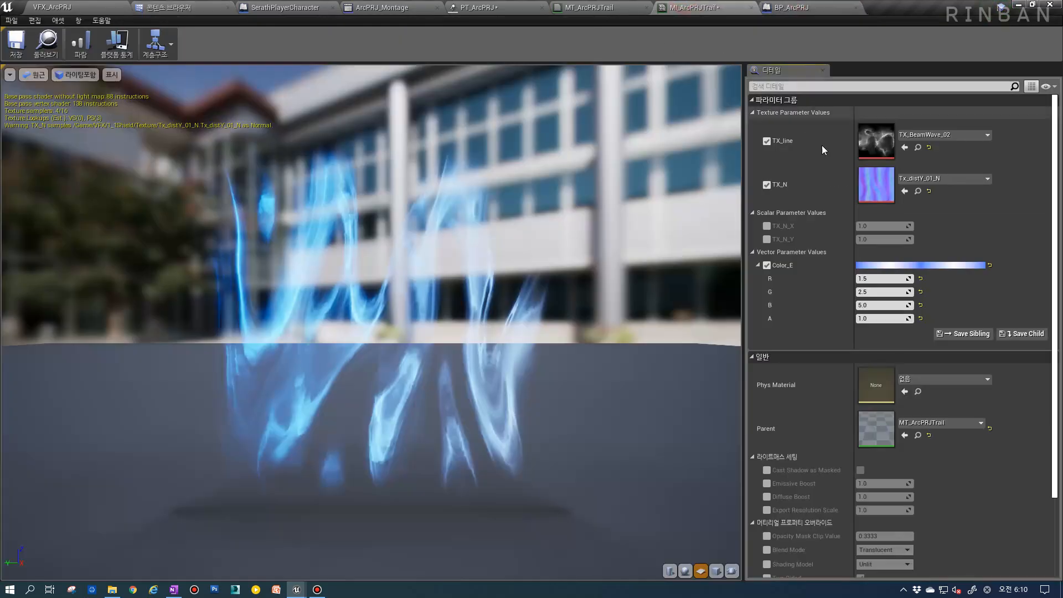
{"action": "left_click", "coordinate": [767, 142]}
Play the VFX_ArcPRJ level and cast the skill repeatedly to examine the trail with the parent's line texture.
{"action": "left_click", "coordinate": [53, 8]}
{"action": "left_click", "coordinate": [526, 44]}
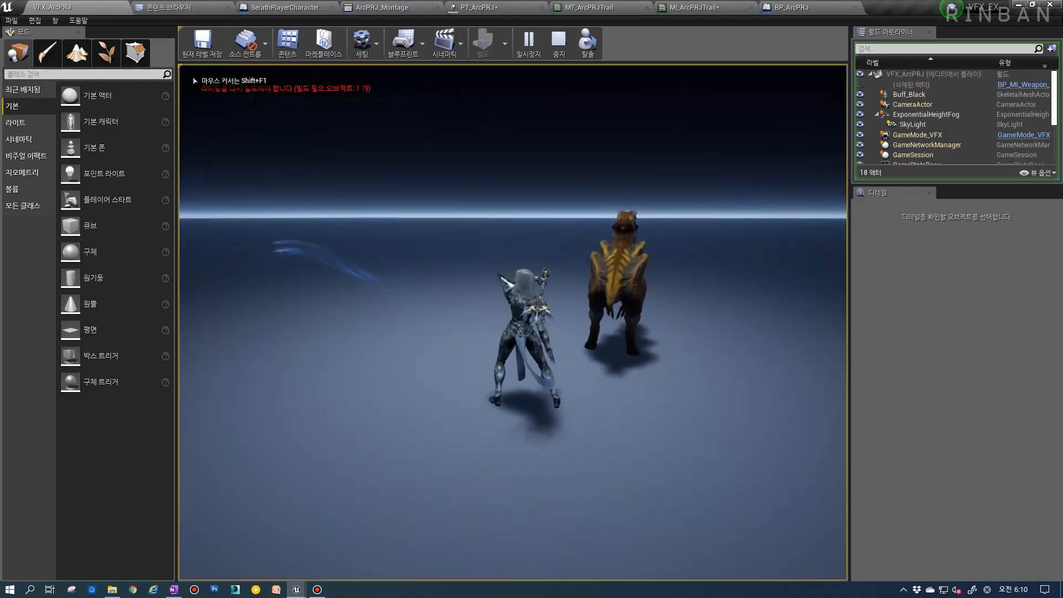
{"action": "key", "text": "1"}
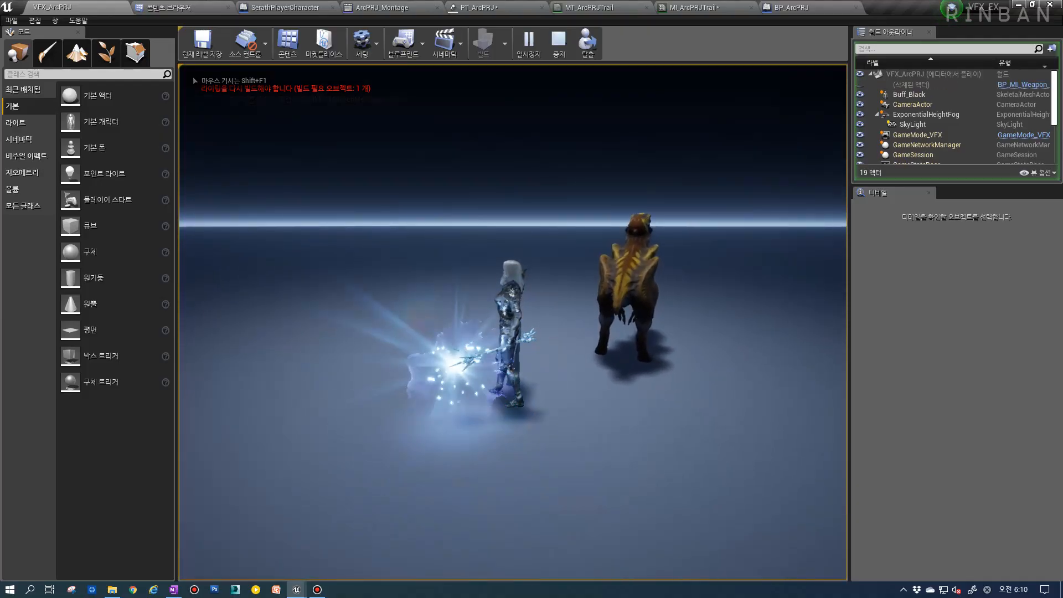
{"action": "key", "text": "1"}
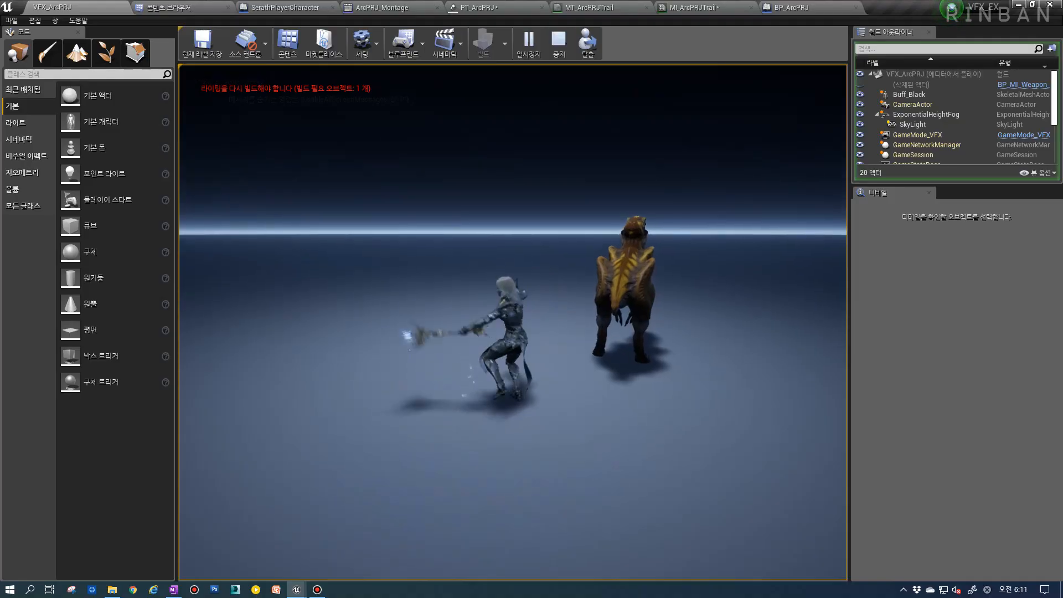
{"action": "key", "text": "Escape"}
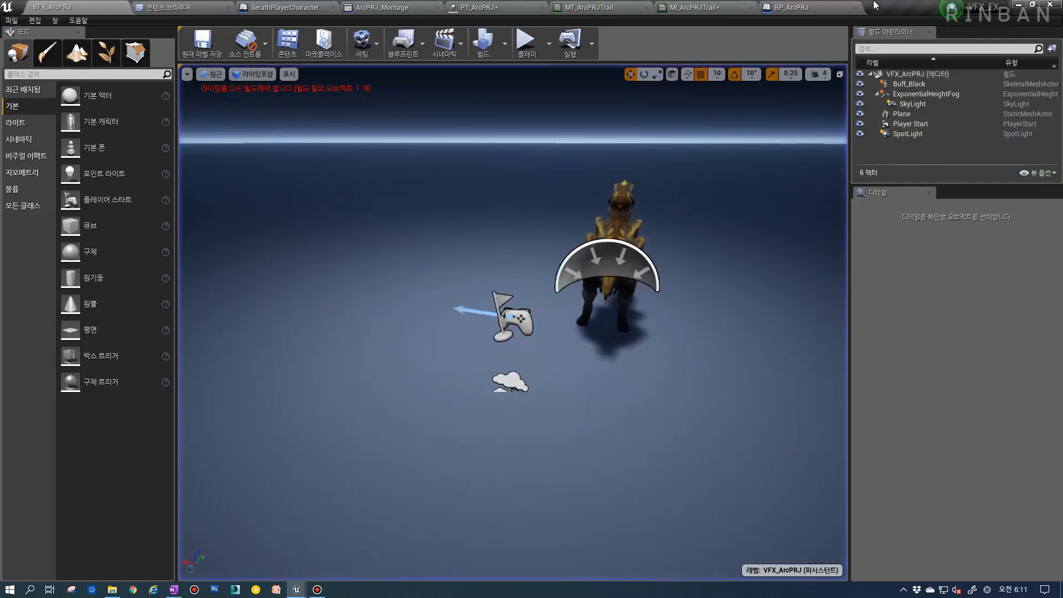
In PT_ArcPRJ, switch the Ribbon's Color Over Life distribution to Distribution Vector Constant Curve and add two points.
{"action": "left_click", "coordinate": [797, 5]}
{"action": "left_click", "coordinate": [720, 4]}
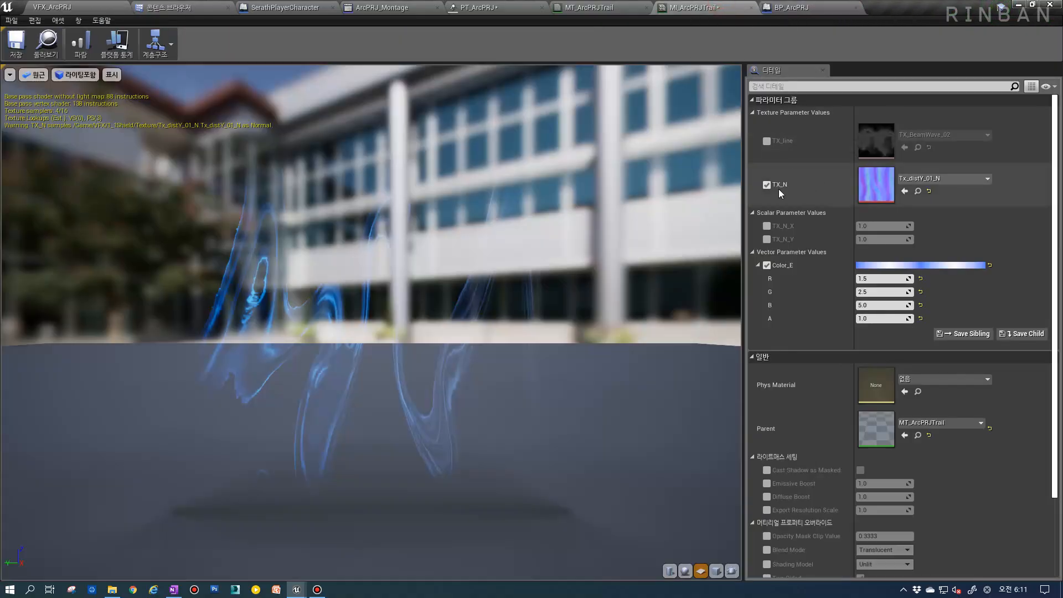
{"action": "left_click", "coordinate": [571, 7]}
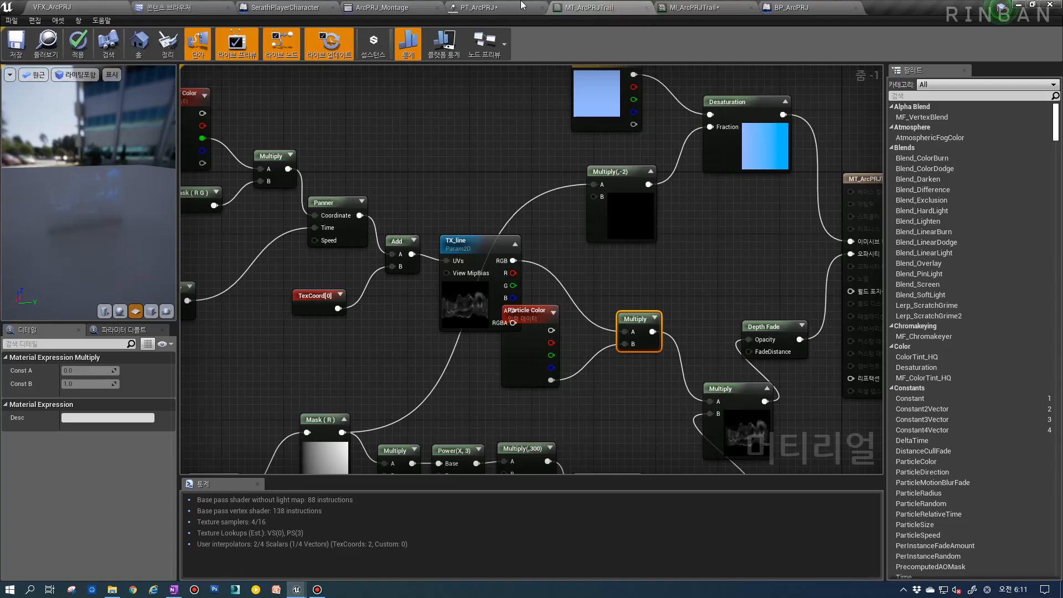
{"action": "left_click", "coordinate": [522, 5]}
{"action": "left_click", "coordinate": [893, 209]}
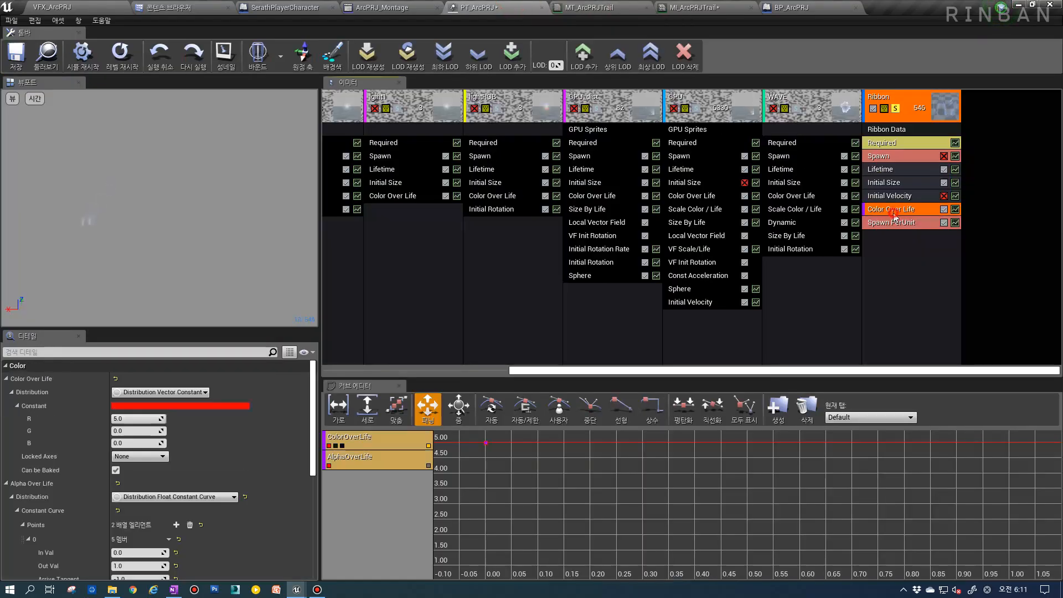
{"action": "left_click", "coordinate": [136, 433]}
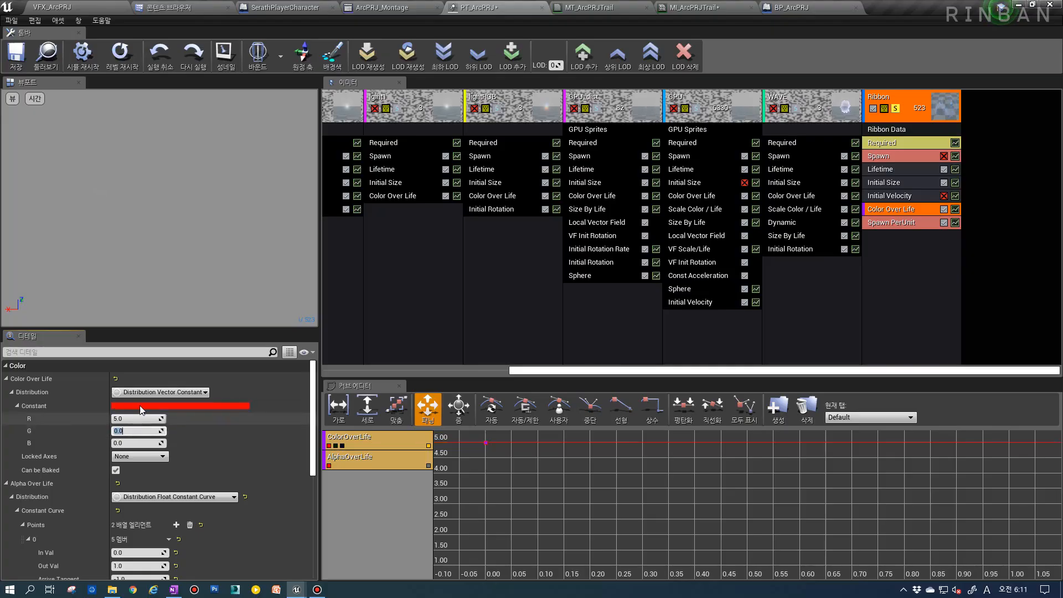
{"action": "left_click", "coordinate": [166, 392]}
{"action": "left_click", "coordinate": [133, 423]}
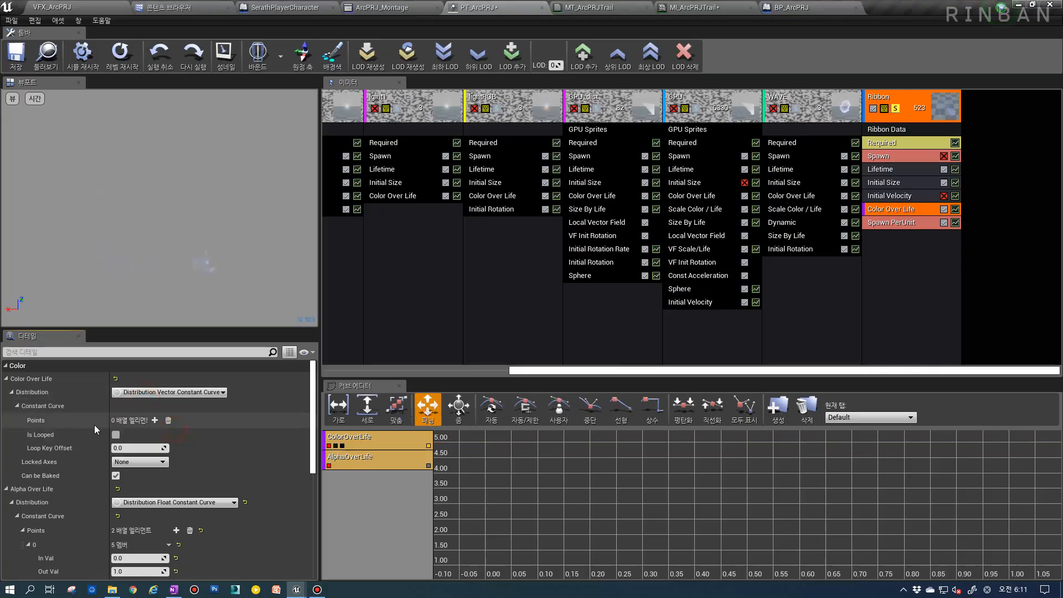
{"action": "left_click", "coordinate": [156, 421]}
{"action": "scroll", "coordinate": [133, 443], "scroll_direction": "down", "scroll_amount": 5}
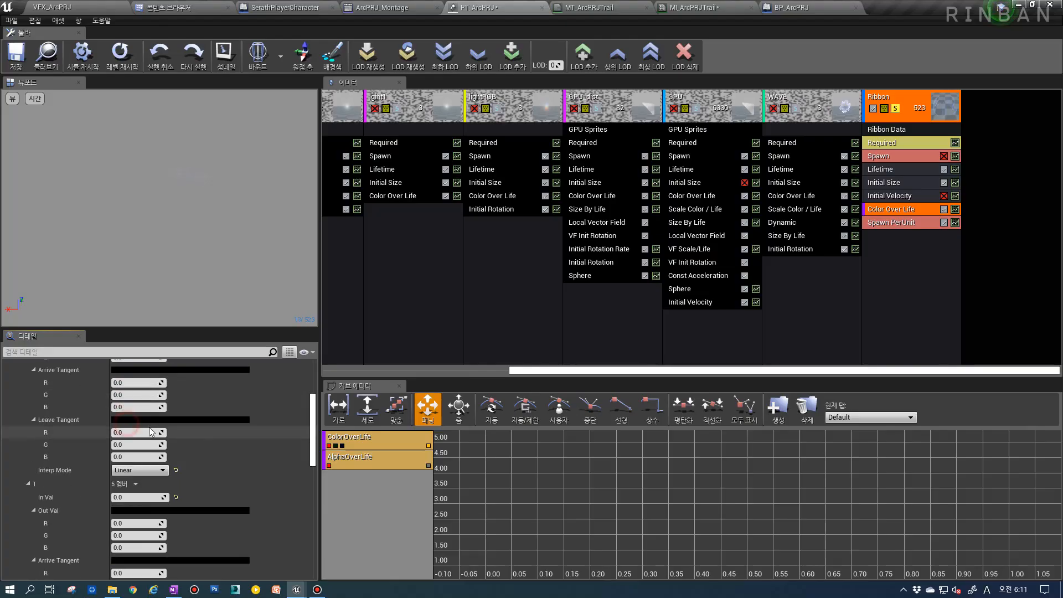
Set Out Val R to 5 on both Color Over Life curve points, with point 1's In Val at 1.
{"action": "scroll", "coordinate": [145, 428], "scroll_direction": "up", "scroll_amount": 3}
{"action": "left_click", "coordinate": [131, 421]}
{"action": "type", "text": "5"}
{"action": "key", "text": "Return"}
{"action": "scroll", "coordinate": [157, 448], "scroll_direction": "down", "scroll_amount": 6}
{"action": "scroll", "coordinate": [156, 451], "scroll_direction": "down", "scroll_amount": 1}
{"action": "left_click", "coordinate": [139, 423]}
{"action": "type", "text": "1"}
{"action": "key", "text": "Return"}
{"action": "left_click", "coordinate": [132, 450]}
{"action": "type", "text": "5"}
{"action": "key", "text": "Return"}
Set the value of the second Alpha Over Life point to 0.5 in the Ribbon's Color Over Life module.
{"action": "scroll", "coordinate": [144, 451], "scroll_direction": "up", "scroll_amount": 10}
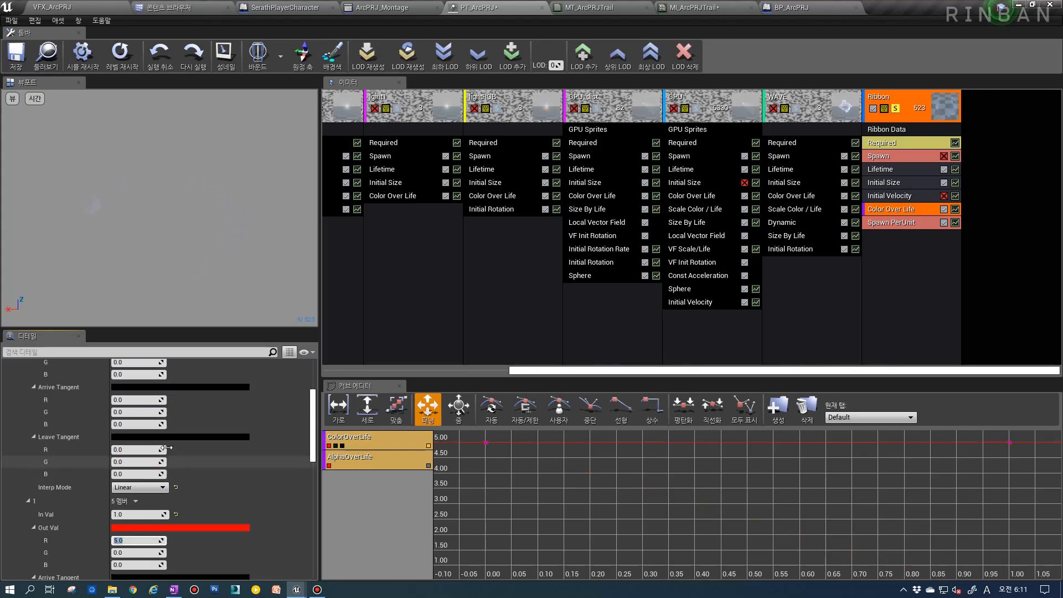
{"action": "left_click", "coordinate": [135, 451]}
{"action": "scroll", "coordinate": [145, 449], "scroll_direction": "down", "scroll_amount": 11}
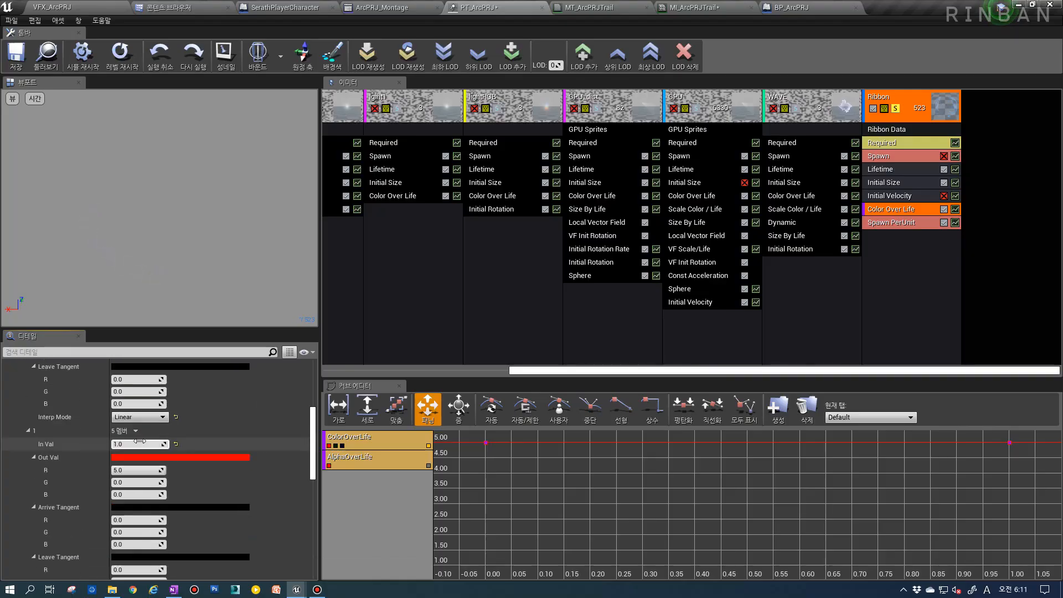
{"action": "type", "text": "0.5"}
{"action": "key", "text": "Return"}
Play the VFX_ArcPRJ level and cast the skill several times to examine the trail with the color curve applied.
{"action": "left_click", "coordinate": [91, 9]}
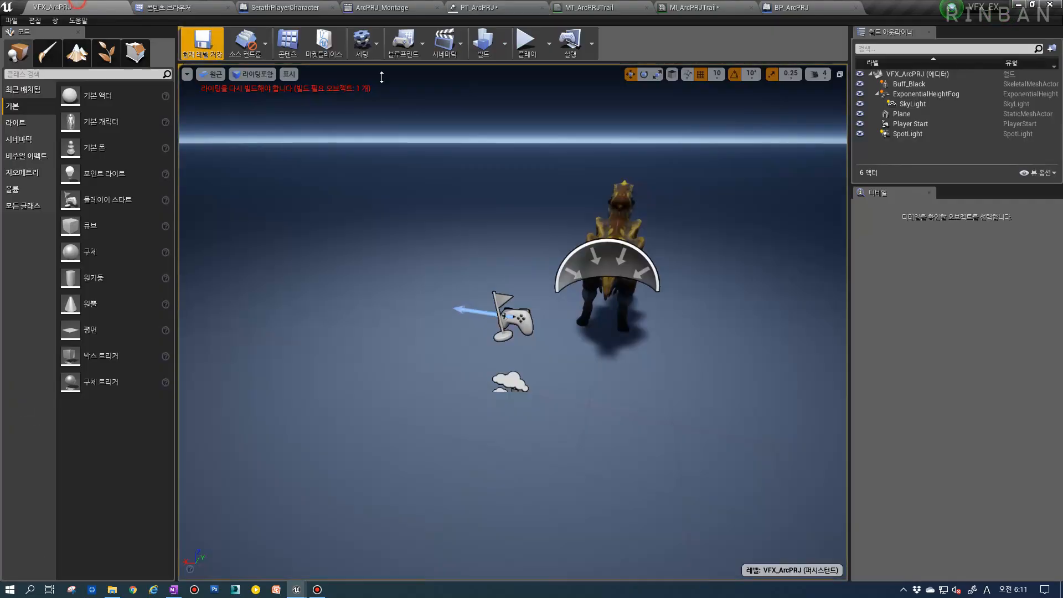
{"action": "left_click", "coordinate": [574, 229]}
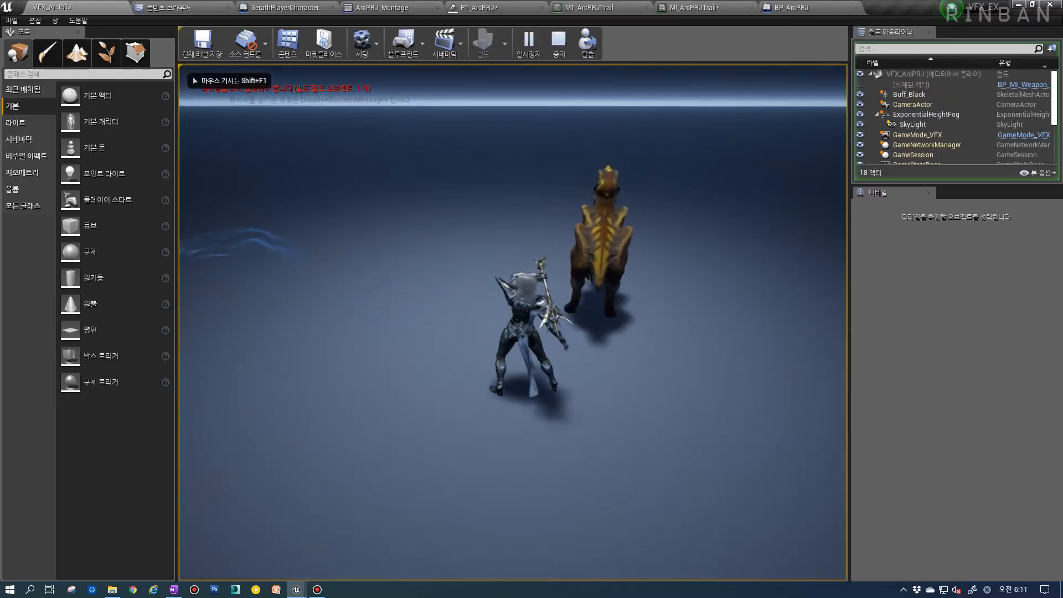
{"action": "left_click", "coordinate": [573, 228]}
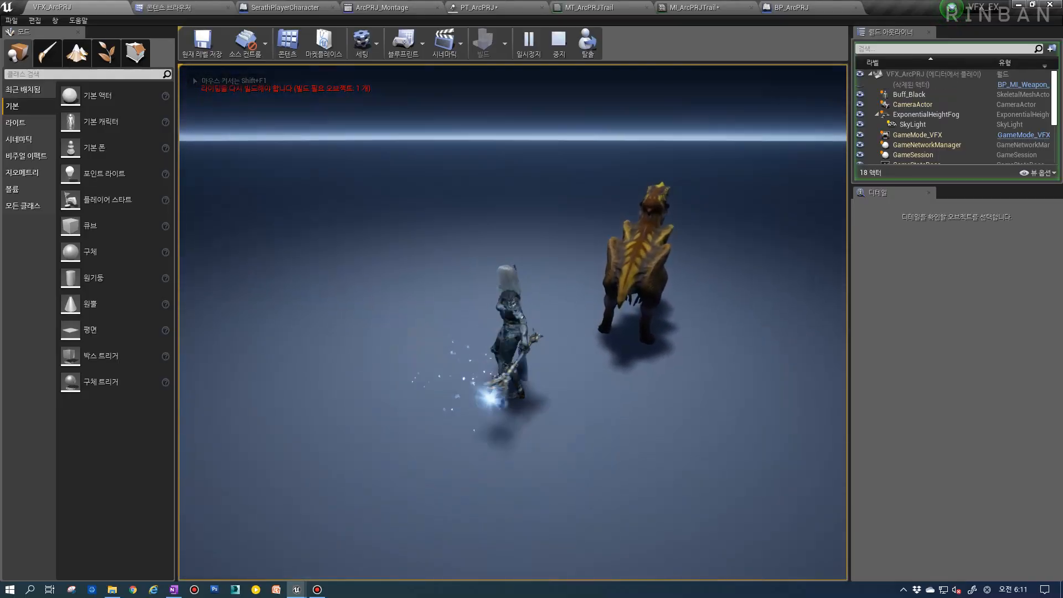
{"action": "left_click", "coordinate": [574, 228]}
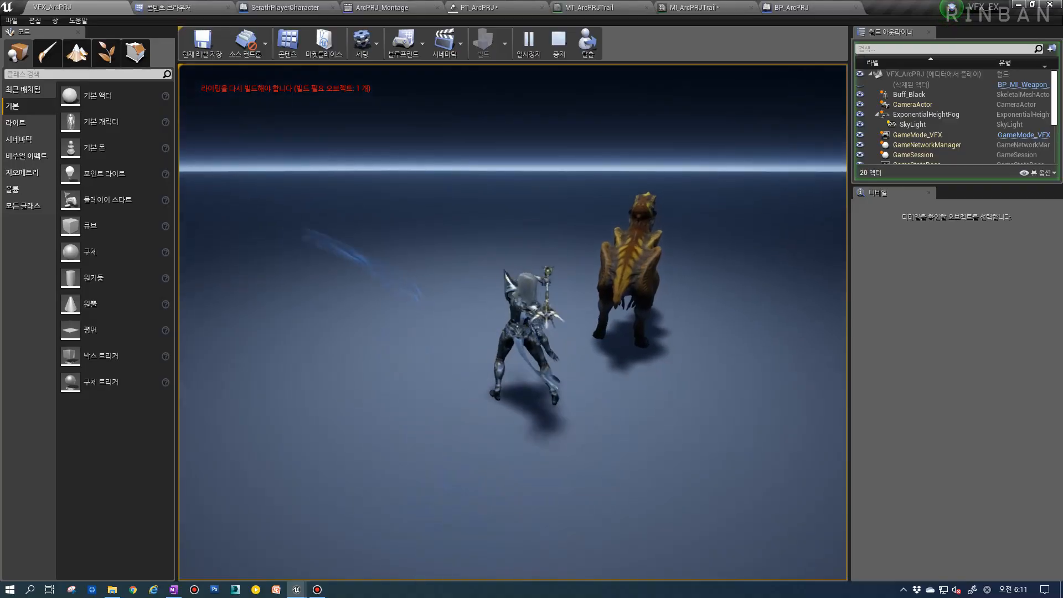
{"action": "left_click", "coordinate": [573, 228]}
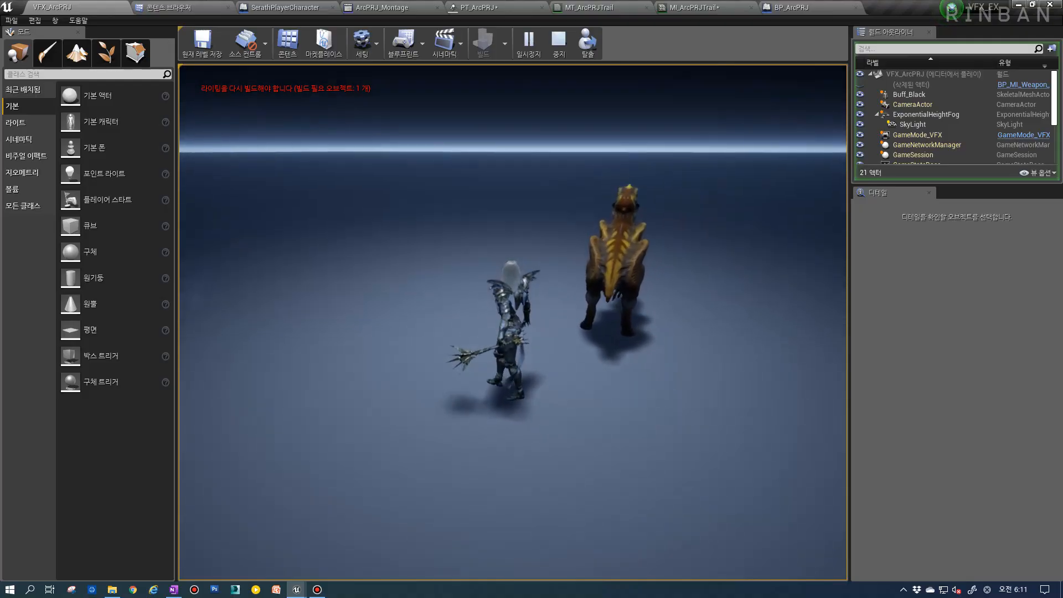
Stop the level preview and examine the panner, particle color and mask nodes in the MT_ArcPRJTrail material graph.
{"action": "key", "text": "Escape"}
{"action": "left_click", "coordinate": [624, 5]}
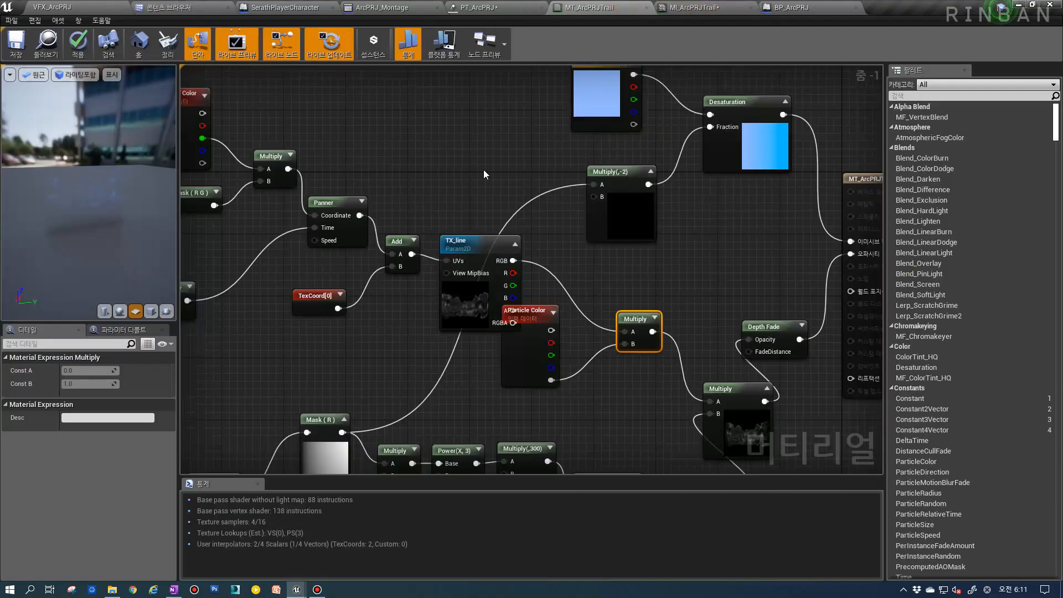
{"action": "right_click_drag", "start_coordinate": [460, 309], "coordinate": [432, 294]}
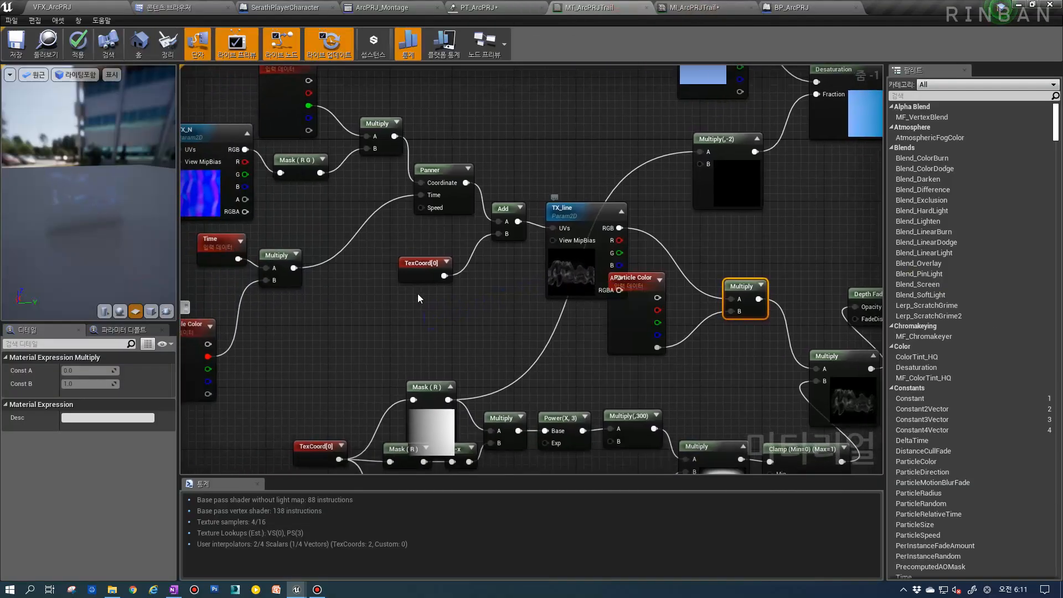
{"action": "right_click_drag", "start_coordinate": [327, 362], "coordinate": [468, 347]}
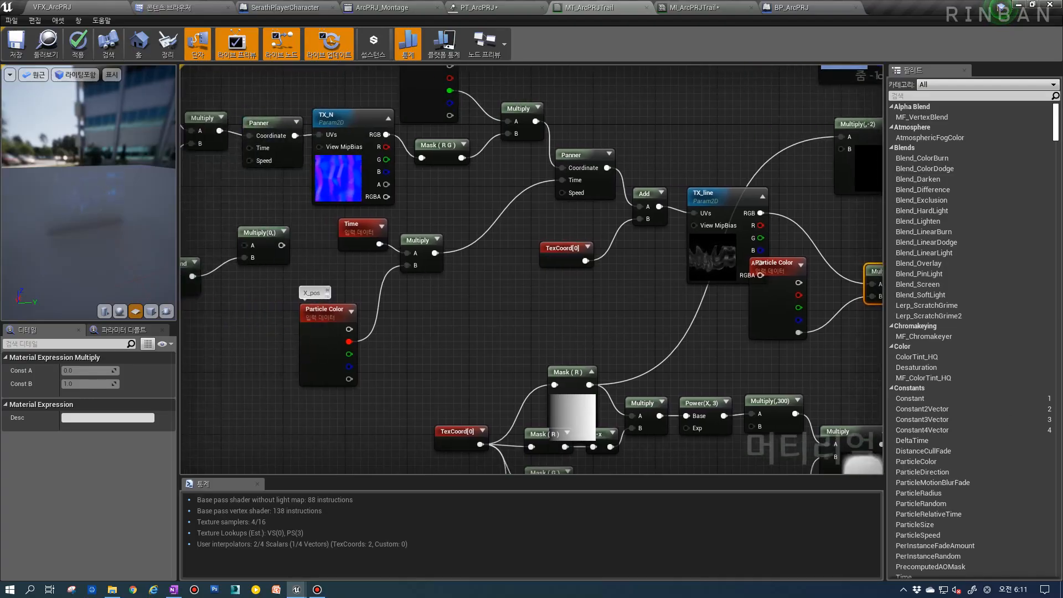
{"action": "right_click_drag", "start_coordinate": [775, 349], "coordinate": [736, 337]}
{"action": "right_click_drag", "start_coordinate": [510, 399], "coordinate": [502, 354]}
{"action": "left_click", "coordinate": [502, 352]}
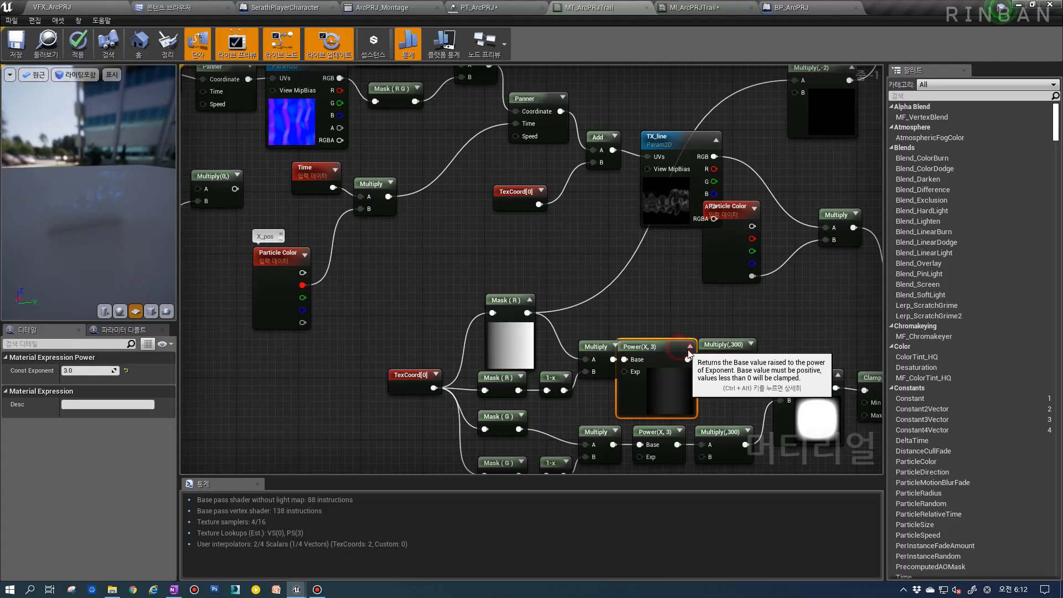
{"action": "left_click", "coordinate": [659, 347]}
{"action": "right_click_drag", "start_coordinate": [597, 310], "coordinate": [621, 381]}
{"action": "right_click_drag", "start_coordinate": [427, 195], "coordinate": [516, 237]}
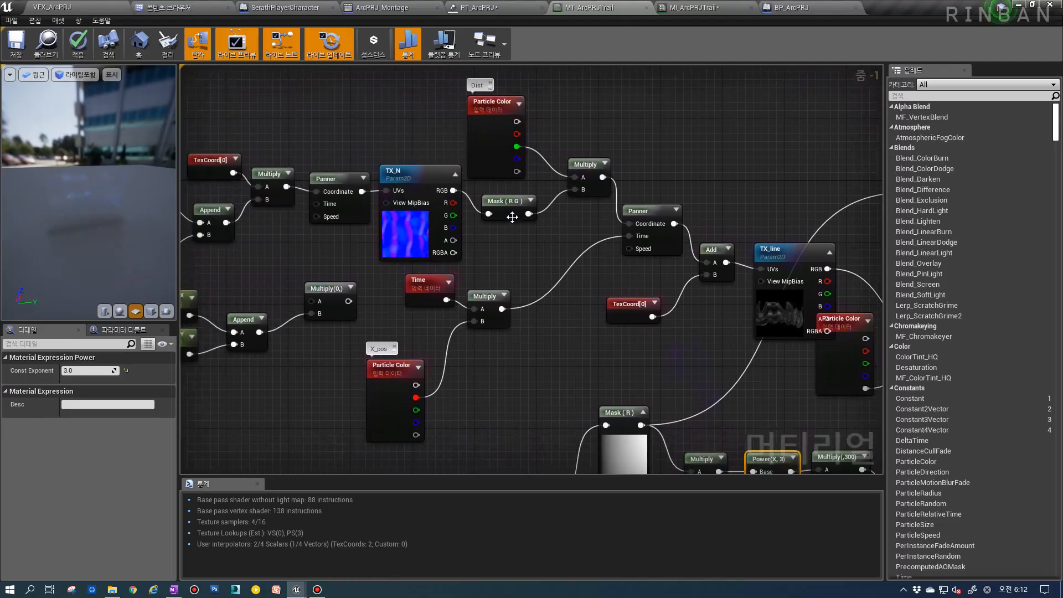
{"action": "scroll", "coordinate": [599, 241], "scroll_direction": "down", "scroll_amount": 2}
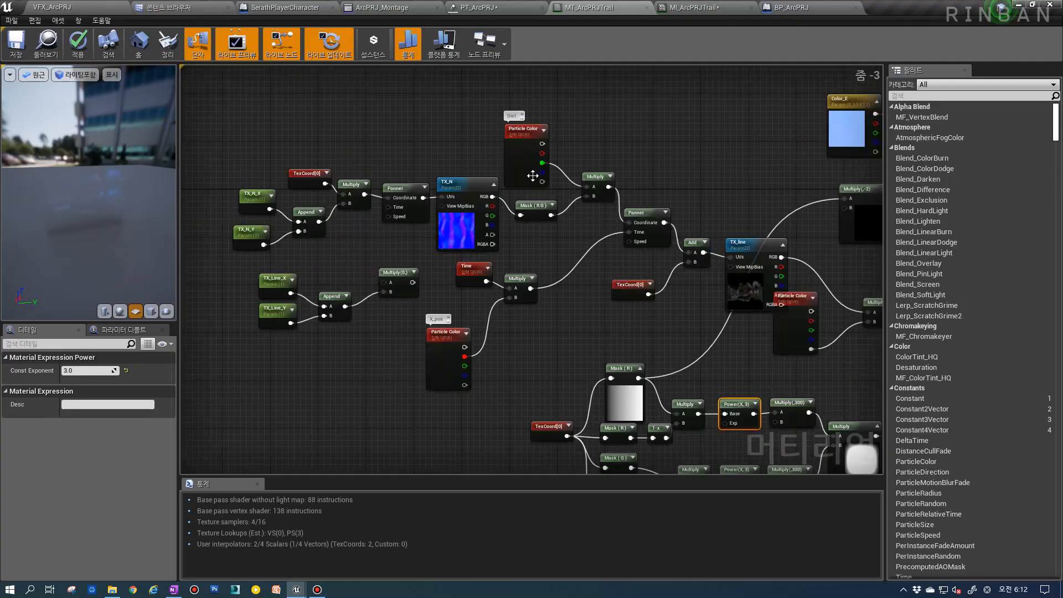
Add a Power node in the trail material and connect the Mask (R) output to its Base input.
{"action": "left_click_drag", "start_coordinate": [534, 177], "coordinate": [531, 144]}
{"action": "left_click", "coordinate": [589, 176]}
{"action": "right_click_drag", "start_coordinate": [603, 407], "coordinate": [606, 371]}
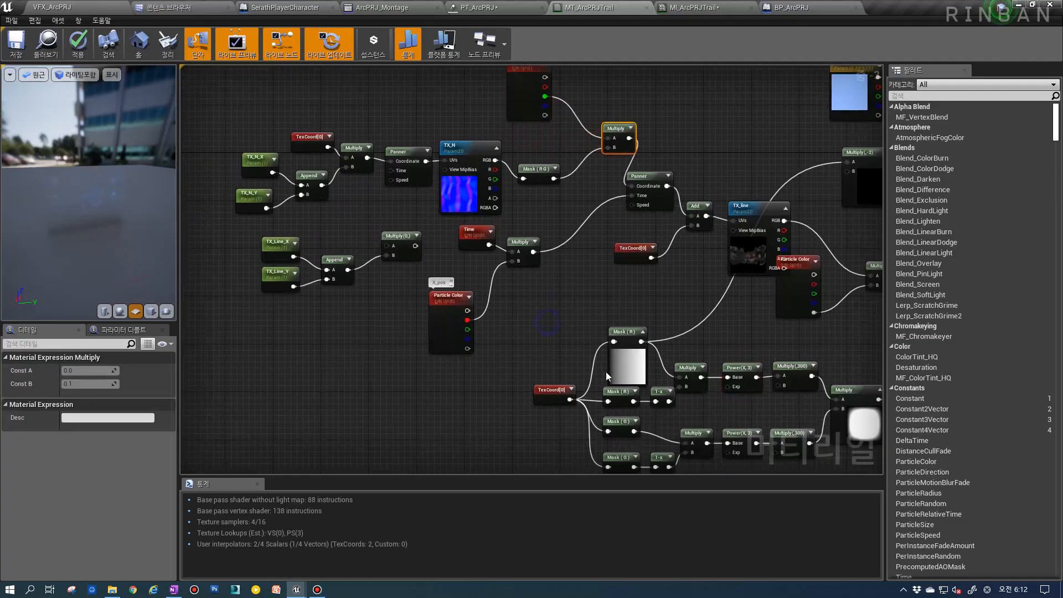
{"action": "left_click", "coordinate": [603, 366]}
{"action": "left_click_drag", "start_coordinate": [550, 390], "coordinate": [511, 397]}
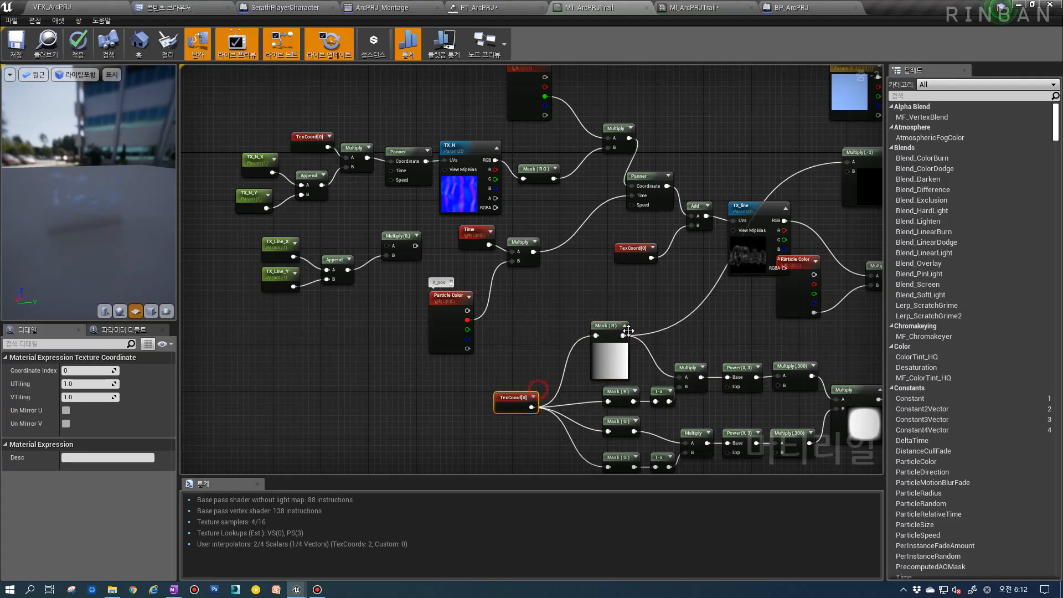
{"action": "left_click", "coordinate": [618, 326]}
{"action": "key", "text": "e"}
{"action": "left_click", "coordinate": [656, 294]}
{"action": "left_click_drag", "start_coordinate": [623, 336], "coordinate": [597, 236]}
{"action": "right_click_drag", "start_coordinate": [605, 239], "coordinate": [580, 291]}
{"action": "left_click_drag", "start_coordinate": [580, 397], "coordinate": [574, 403]}
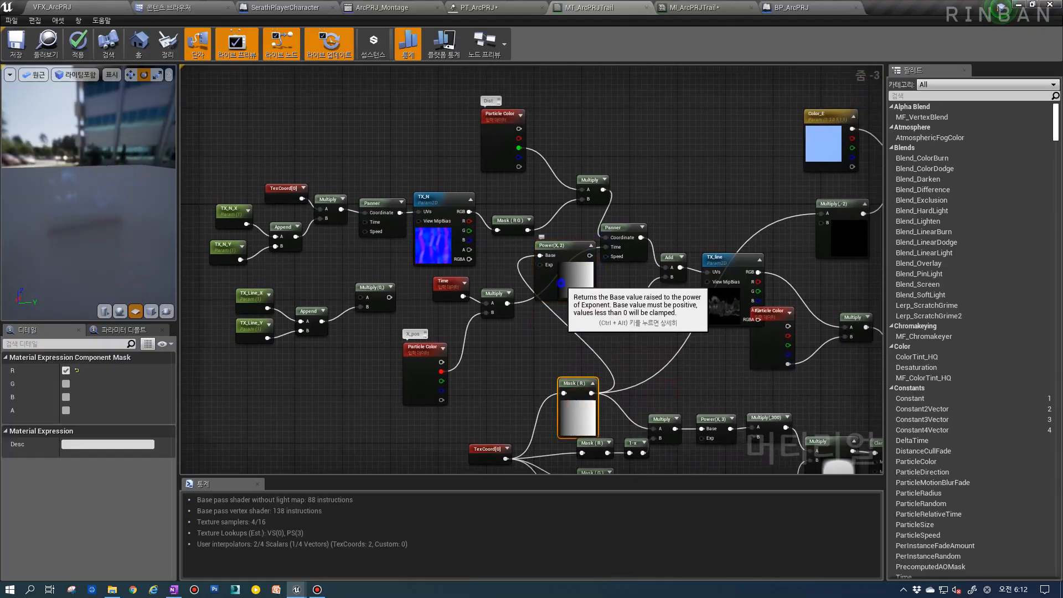
Rearrange the Power, Dist Particle Color, Multiply, Mask (R G) and Panner nodes to make room before the Panner.
{"action": "right_click_drag", "start_coordinate": [565, 274], "coordinate": [590, 282]}
{"action": "left_click_drag", "start_coordinate": [589, 282], "coordinate": [566, 288]}
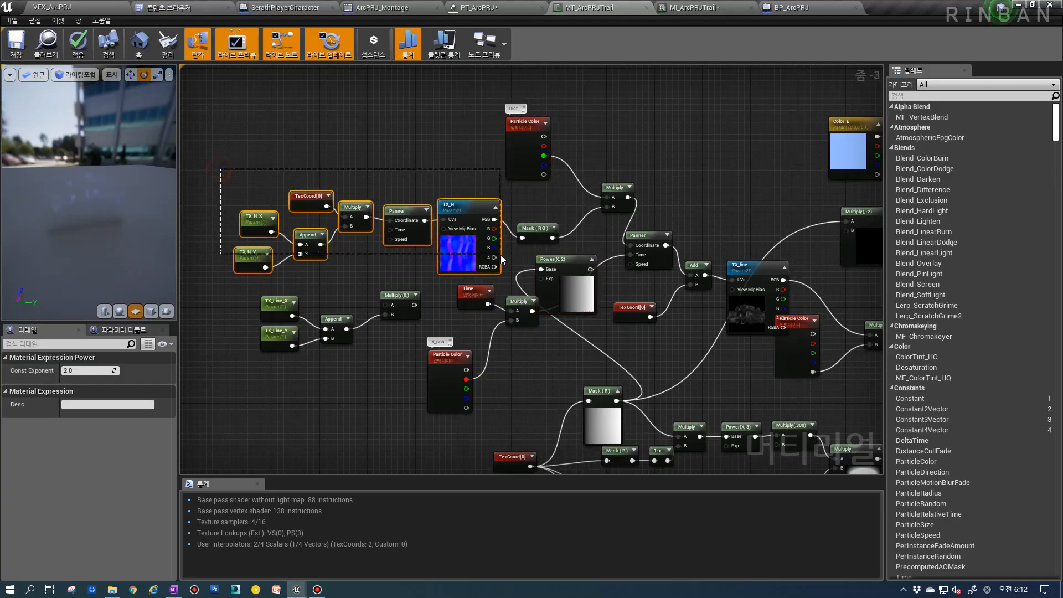
{"action": "left_click_drag", "start_coordinate": [500, 255], "coordinate": [501, 255]}
{"action": "left_click_drag", "start_coordinate": [528, 151], "coordinate": [534, 140]}
{"action": "left_click_drag", "start_coordinate": [613, 191], "coordinate": [630, 185]}
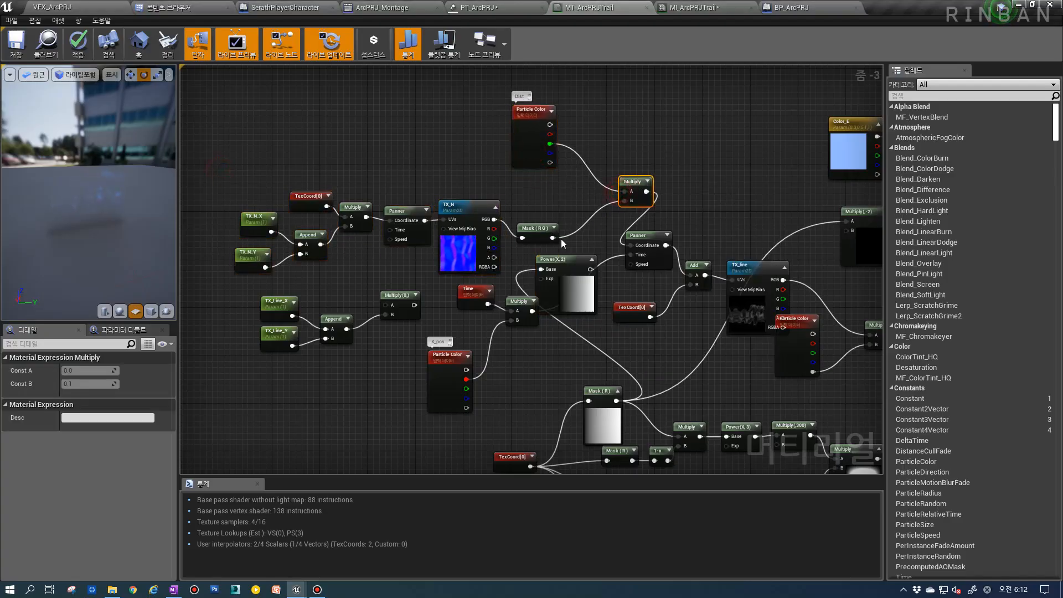
{"action": "left_click_drag", "start_coordinate": [546, 232], "coordinate": [547, 215]}
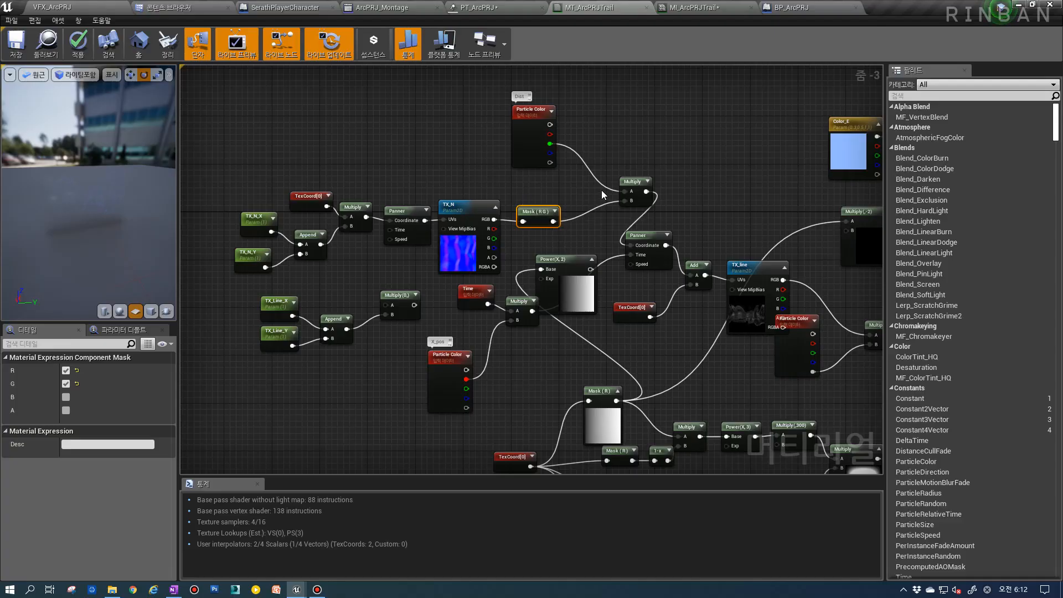
{"action": "left_click_drag", "start_coordinate": [658, 240], "coordinate": [671, 240]}
Insert a second Multiply before the Panner's Coordinate input, combining the distortion Multiply with the Power output, and save the material.
{"action": "left_click_drag", "start_coordinate": [641, 197], "coordinate": [490, 143]}
{"action": "left_click", "coordinate": [601, 170]}
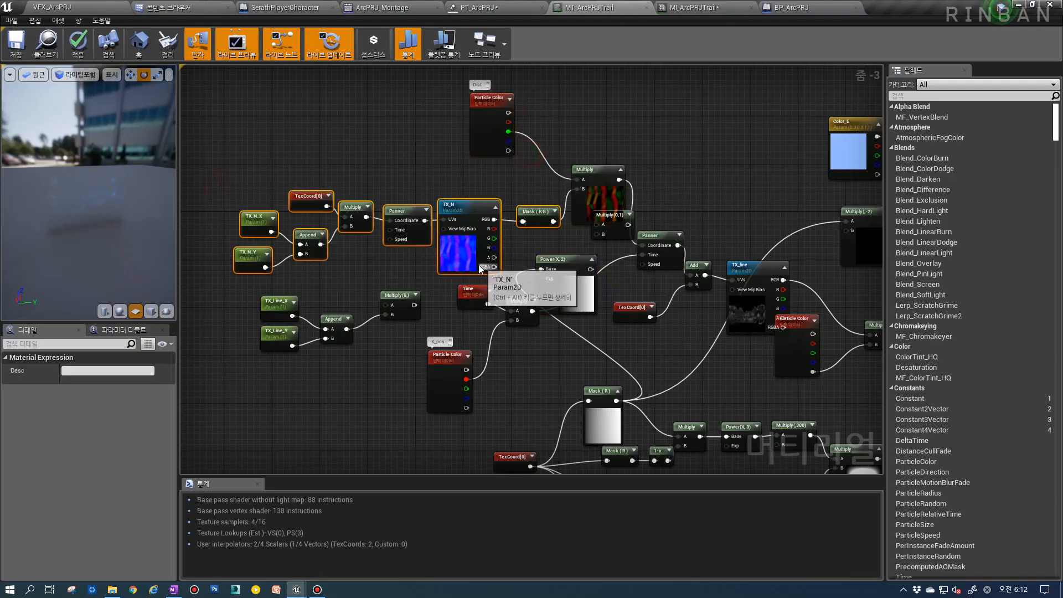
{"action": "left_click_drag", "start_coordinate": [424, 217], "coordinate": [349, 188]}
{"action": "left_click_drag", "start_coordinate": [479, 141], "coordinate": [442, 135]}
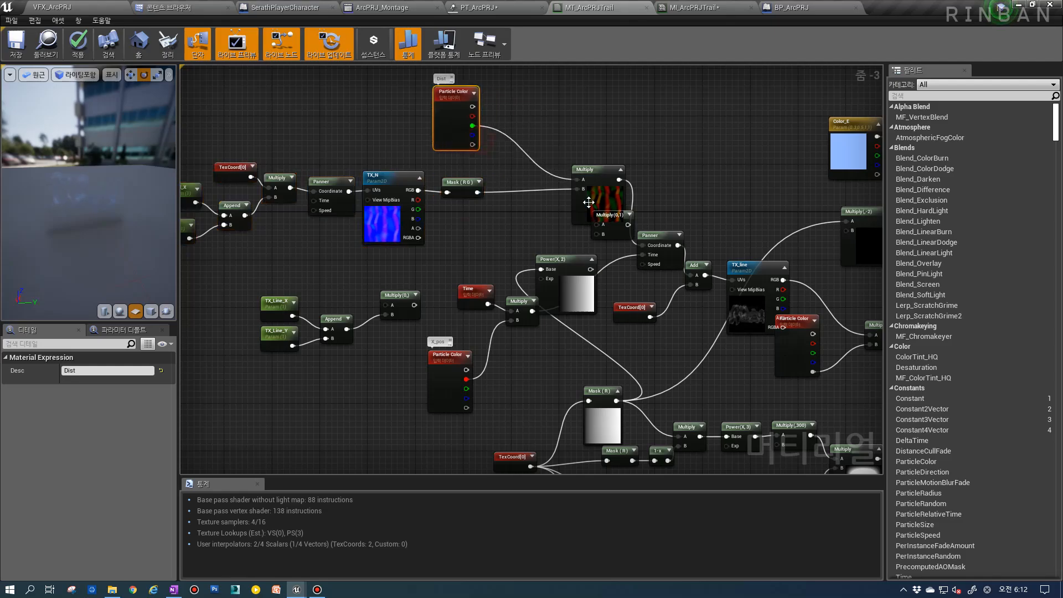
{"action": "left_click_drag", "start_coordinate": [589, 202], "coordinate": [493, 185]}
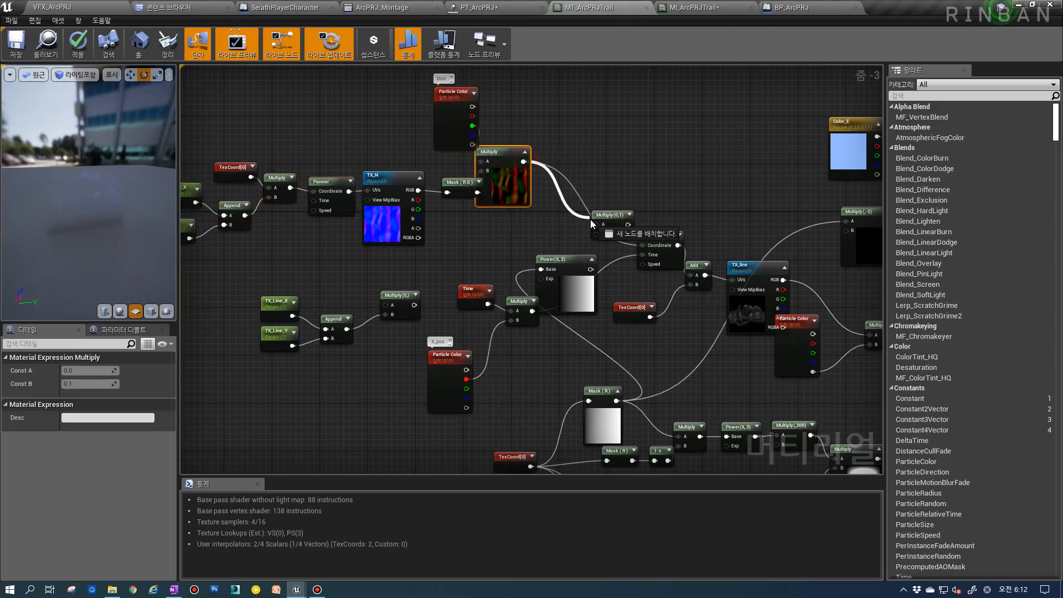
{"action": "left_click_drag", "start_coordinate": [591, 242], "coordinate": [595, 224]}
{"action": "left_click_drag", "start_coordinate": [576, 275], "coordinate": [646, 247]}
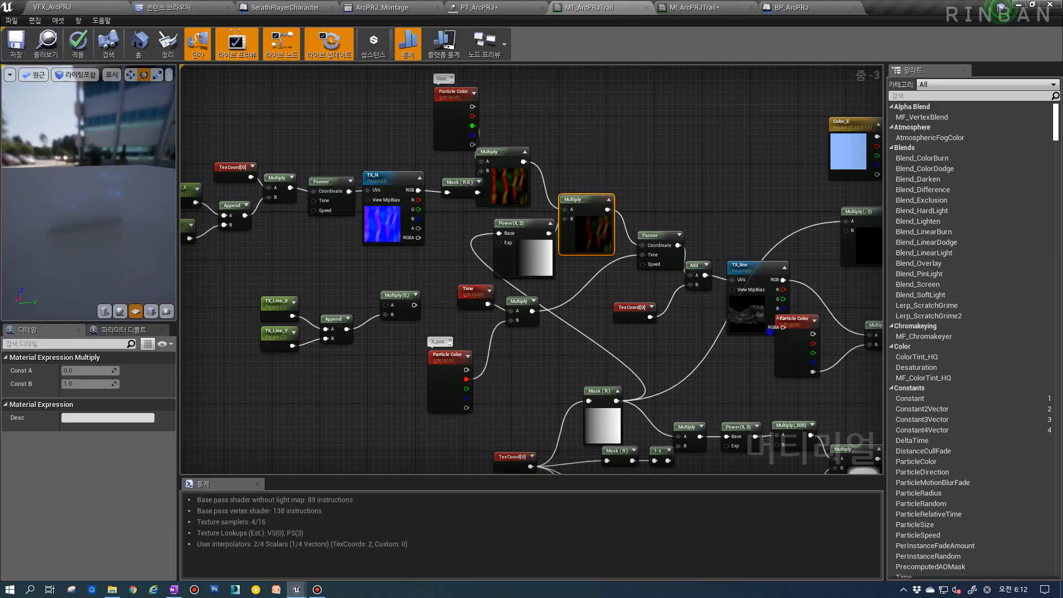
{"action": "scroll", "coordinate": [645, 318], "scroll_direction": "up", "scroll_amount": 3}
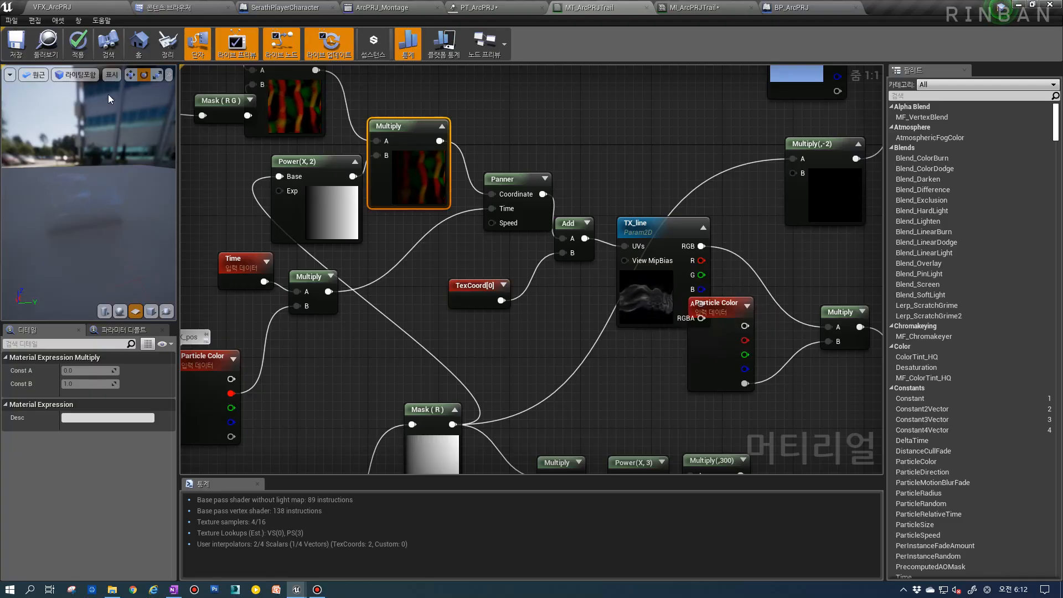
{"action": "left_click", "coordinate": [14, 46]}
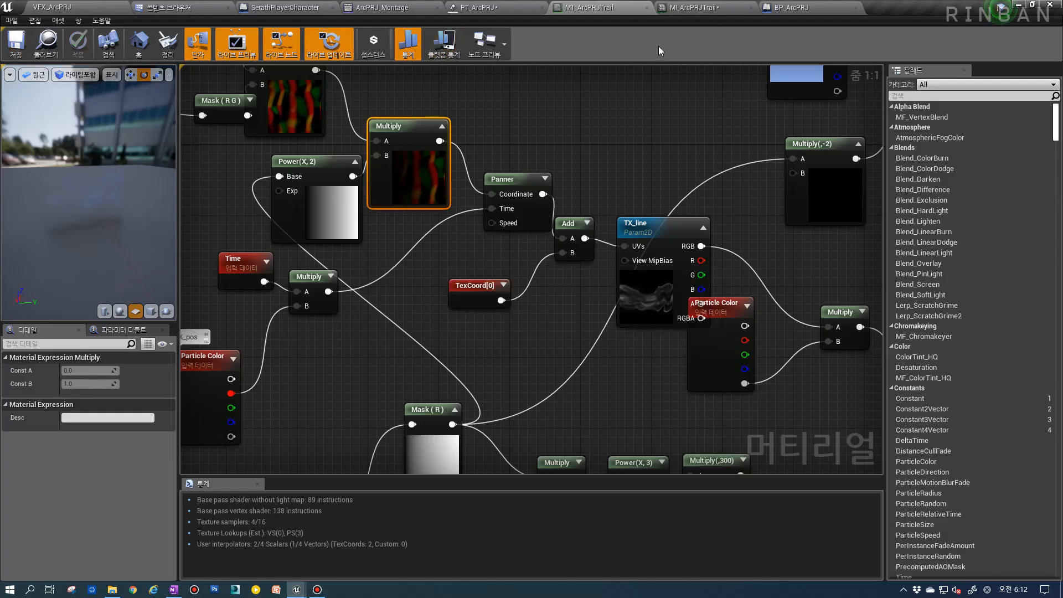
Play the VFX_ArcPRJ level and cast the skill to examine the trail with the masked distortion.
{"action": "left_click", "coordinate": [461, 6]}
{"action": "left_click", "coordinate": [123, 56]}
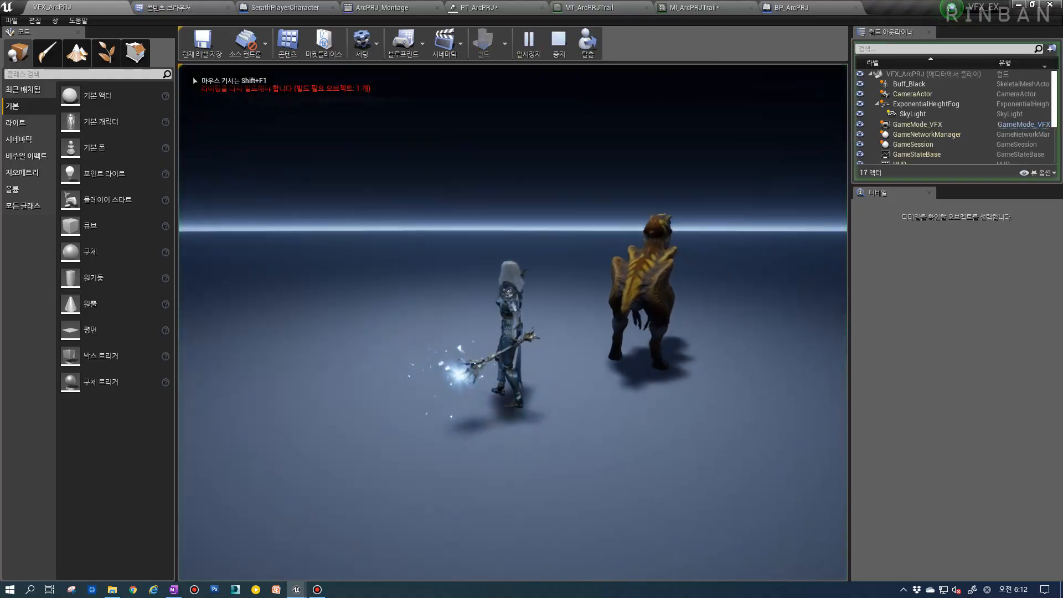
{"action": "key", "text": "1"}
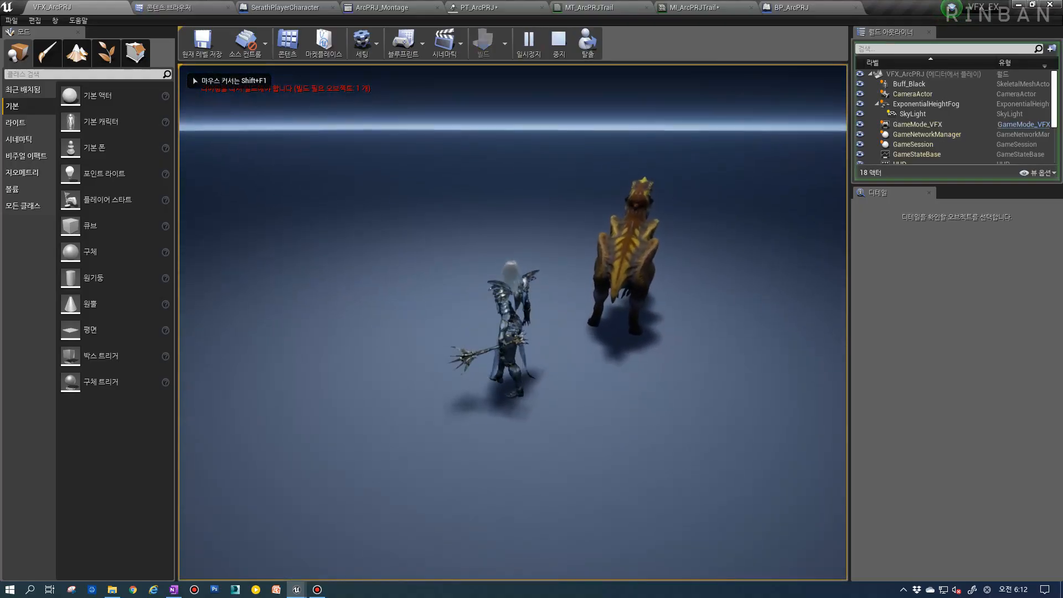
{"action": "key", "text": "Escape"}
Connect the Mask (R) output directly to the new Multiply's B input in place of Power and save MT_ArcPRJTrail.
{"action": "left_click", "coordinate": [477, 7]}
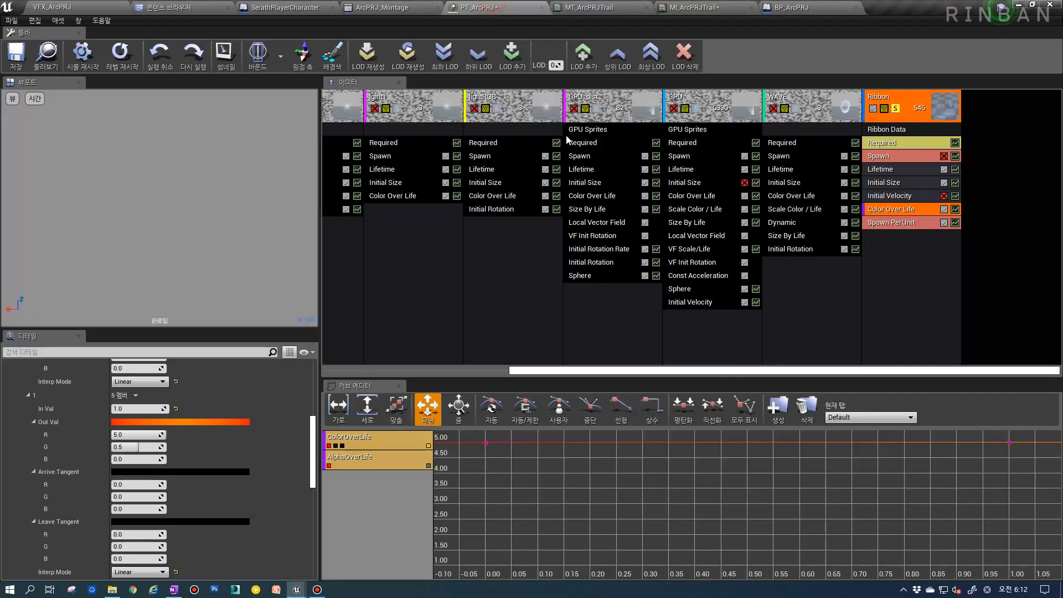
{"action": "left_click", "coordinate": [638, 9]}
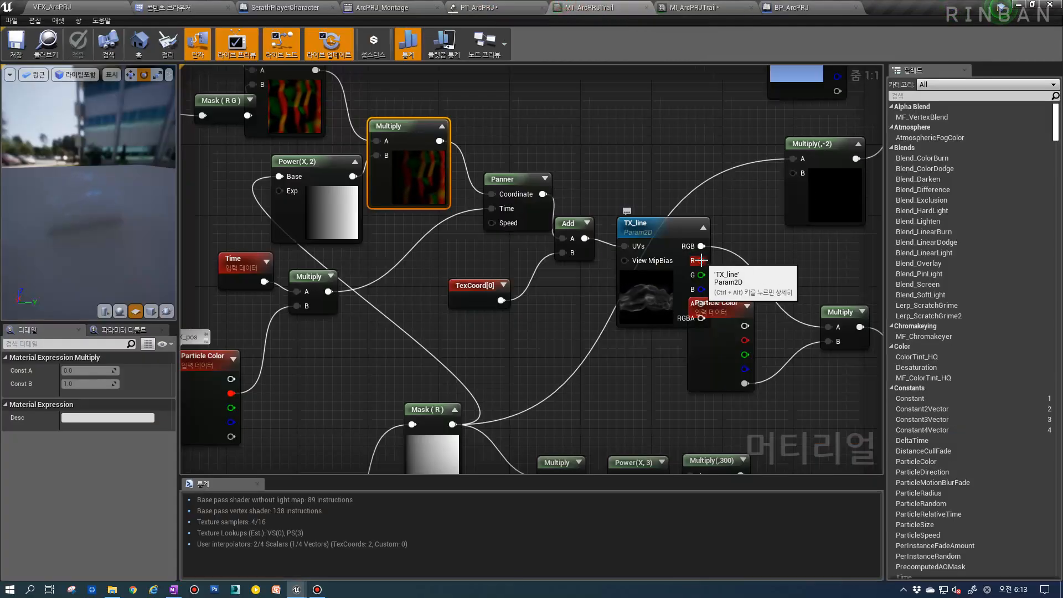
{"action": "right_click_drag", "start_coordinate": [484, 356], "coordinate": [526, 309]}
{"action": "right_click_drag", "start_coordinate": [492, 377], "coordinate": [498, 420]}
{"action": "left_click_drag", "start_coordinate": [498, 420], "coordinate": [428, 152]}
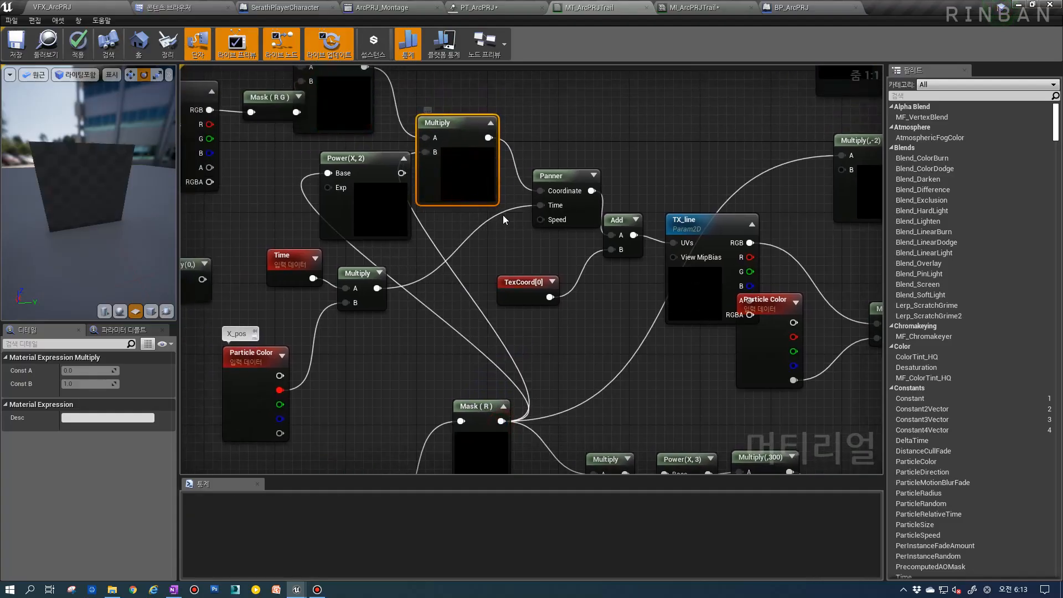
{"action": "left_click", "coordinate": [16, 48]}
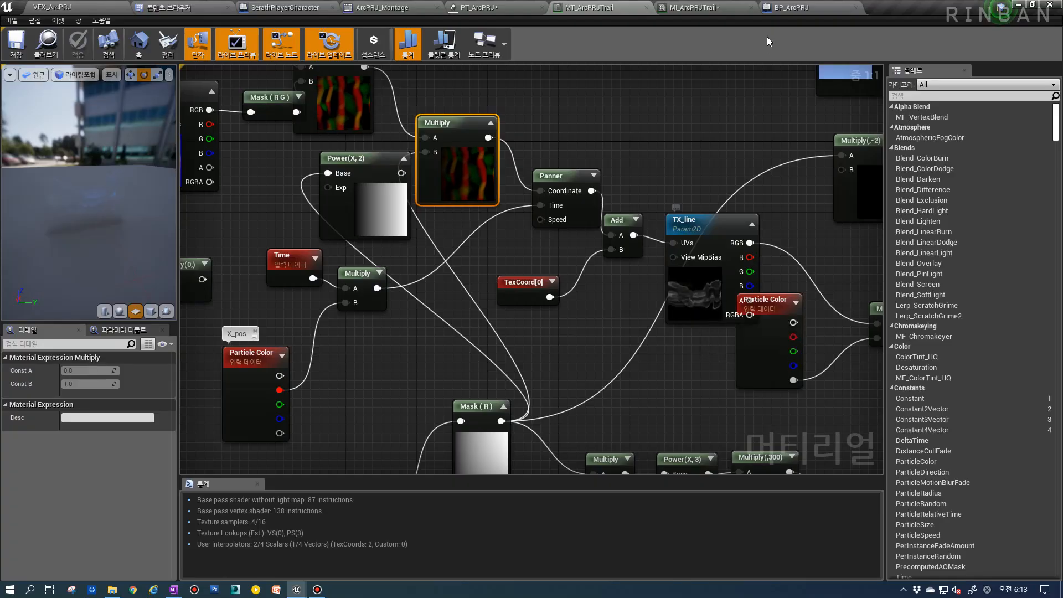
In PT_ArcPRJ, set Out Val G to 3 on point 1 of the Ribbon's Color Over Life curve.
{"action": "left_click", "coordinate": [792, 7]}
{"action": "left_click", "coordinate": [714, 7]}
{"action": "left_click", "coordinate": [512, 6]}
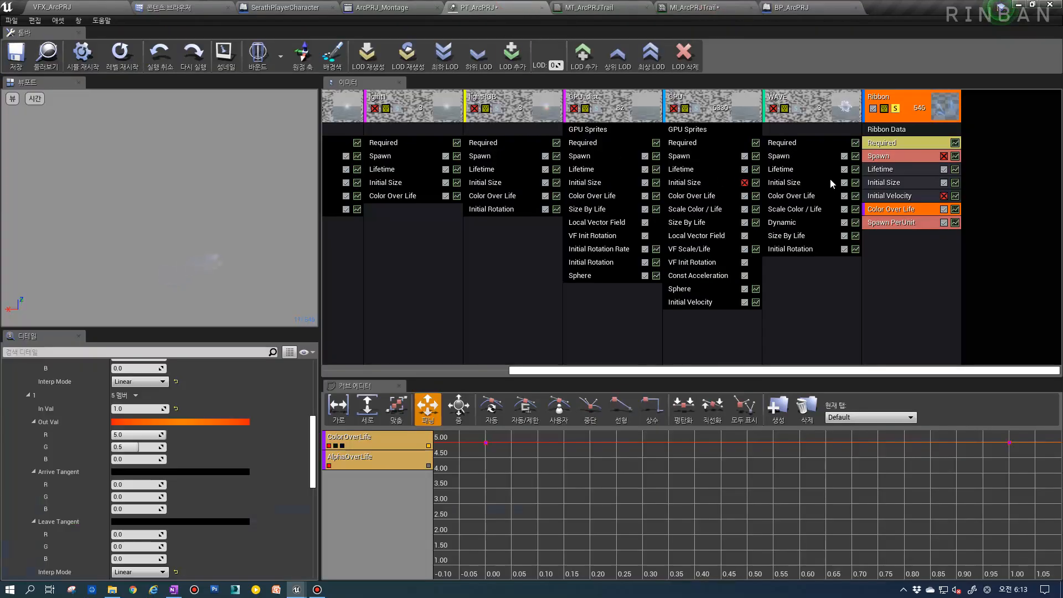
{"action": "type", "text": "3"}
{"action": "key", "text": "Return"}
{"action": "scroll", "coordinate": [140, 447], "scroll_direction": "up", "scroll_amount": 3}
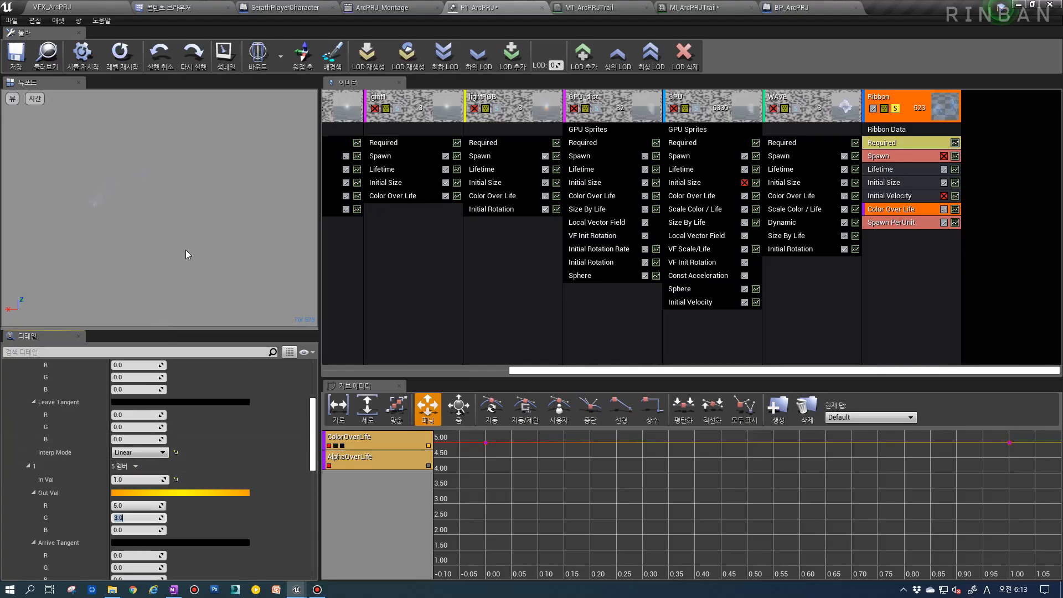
Play the VFX_ArcPRJ level and cast the skill several times to examine the stronger trail distortion.
{"action": "left_click", "coordinate": [72, 7]}
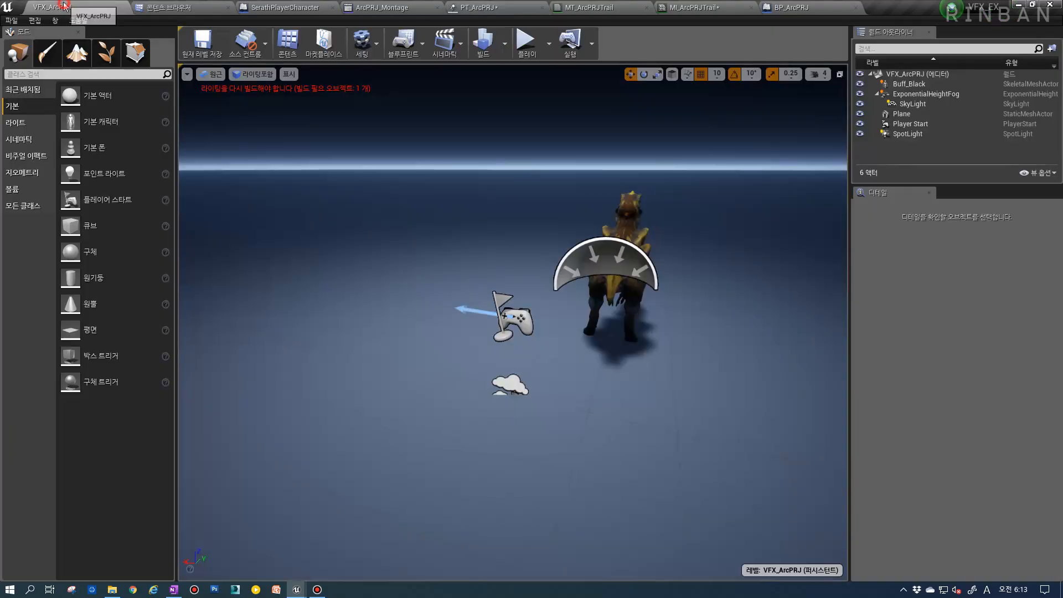
{"action": "left_click", "coordinate": [525, 56]}
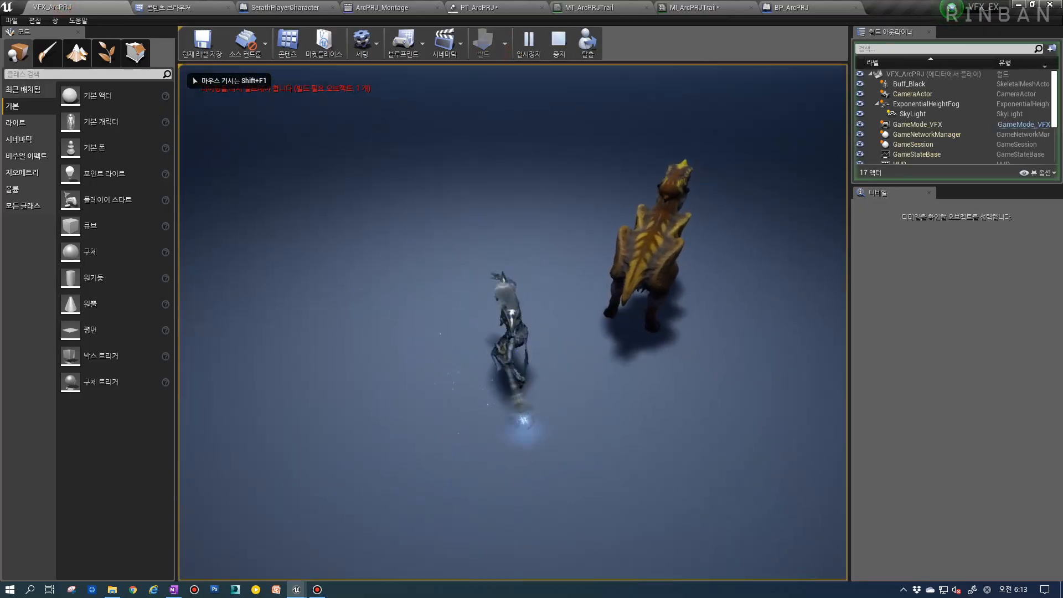
{"action": "key", "text": "1"}
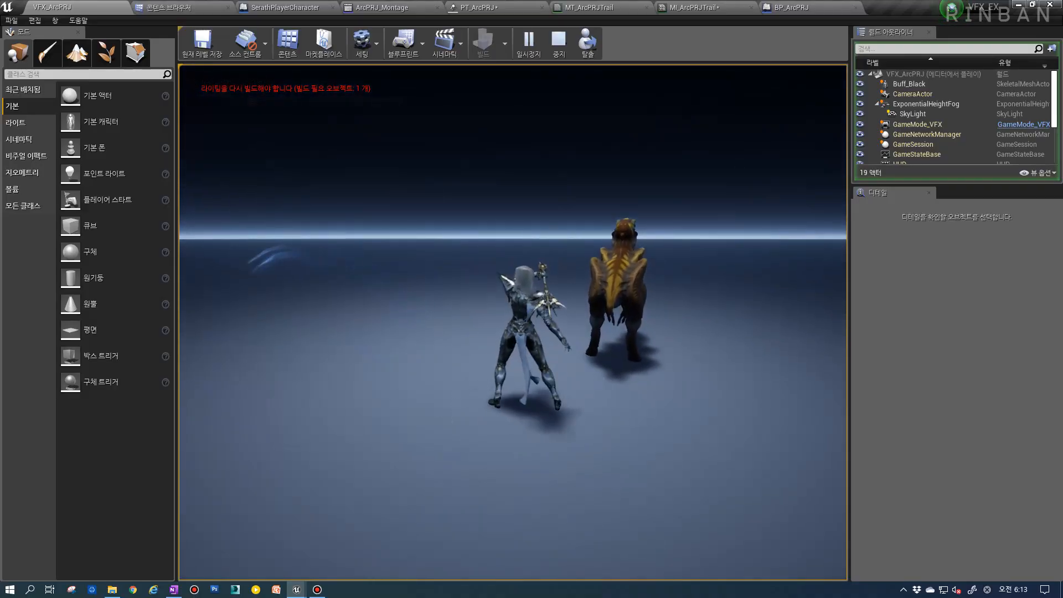
{"action": "key", "text": "1"}
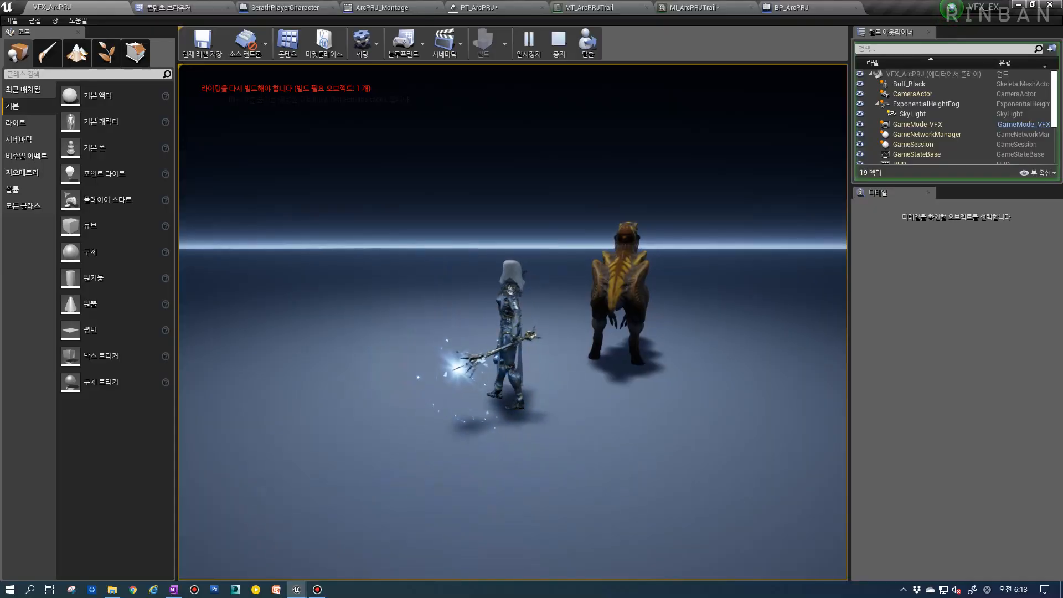
{"action": "key", "text": "1"}
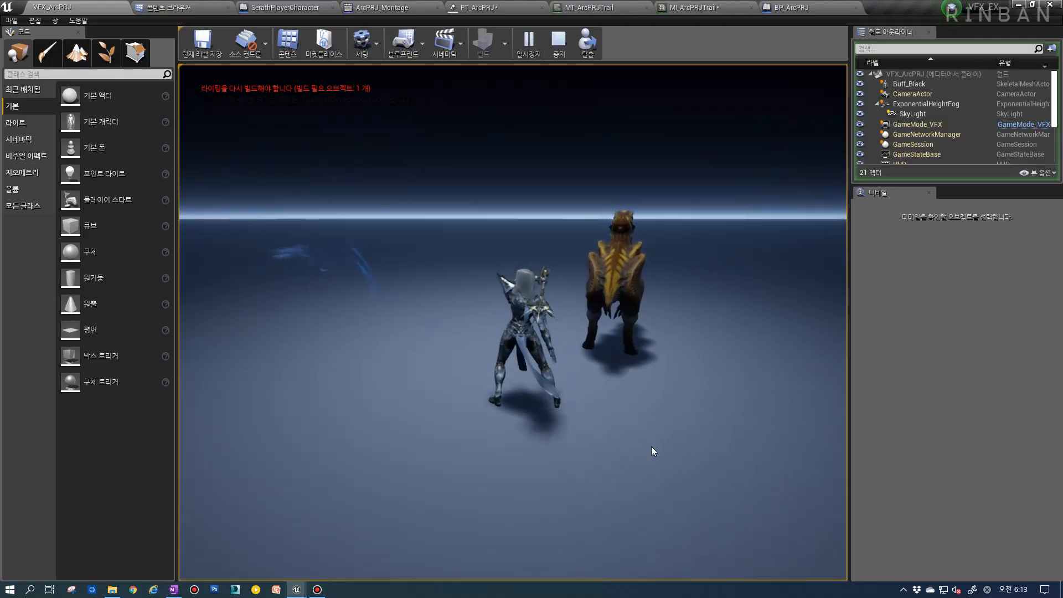
{"action": "key", "text": "Escape"}
Set Out Val G to 1 on point 1 of the Ribbon's Color Over Life curve and review its green channel curve.
{"action": "left_click", "coordinate": [803, 7]}
{"action": "left_click", "coordinate": [695, 8]}
{"action": "left_click", "coordinate": [590, 8]}
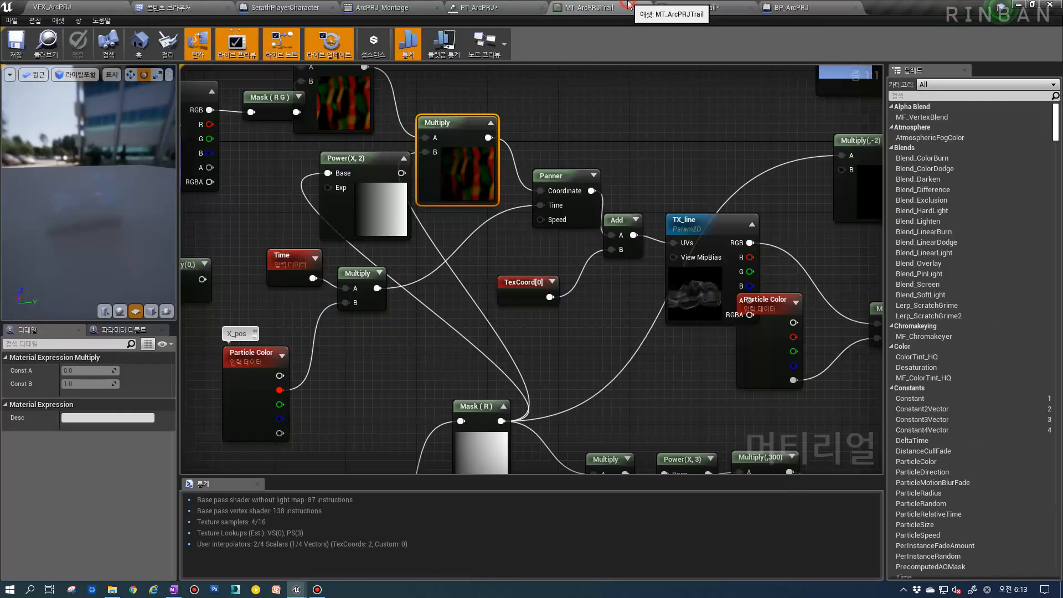
{"action": "left_click", "coordinate": [487, 7]}
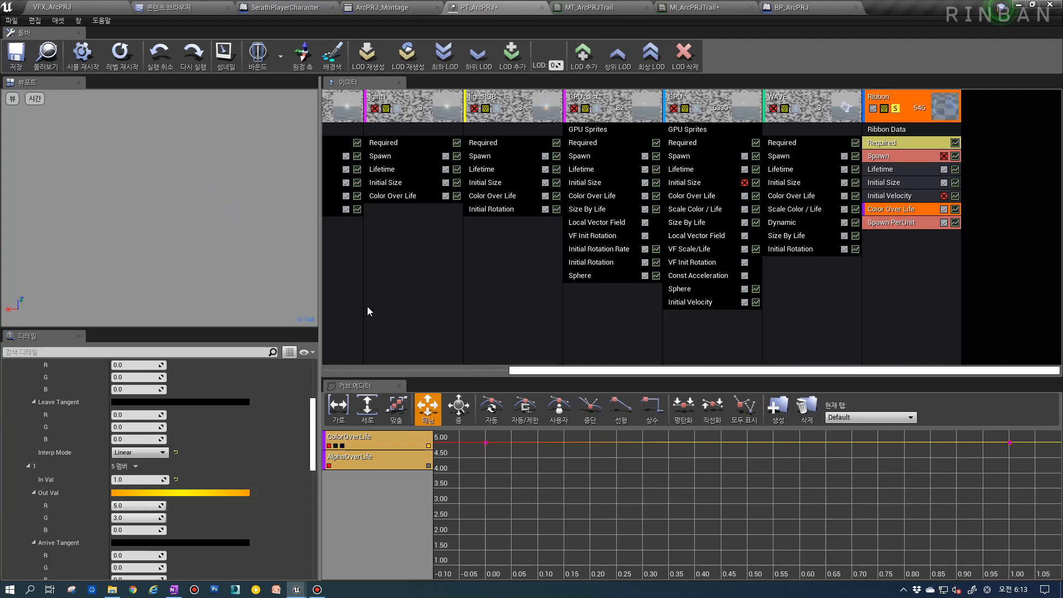
{"action": "left_click", "coordinate": [145, 518]}
{"action": "type", "text": "1"}
{"action": "key", "text": "Return"}
{"action": "scroll", "coordinate": [150, 487], "scroll_direction": "up", "scroll_amount": 3}
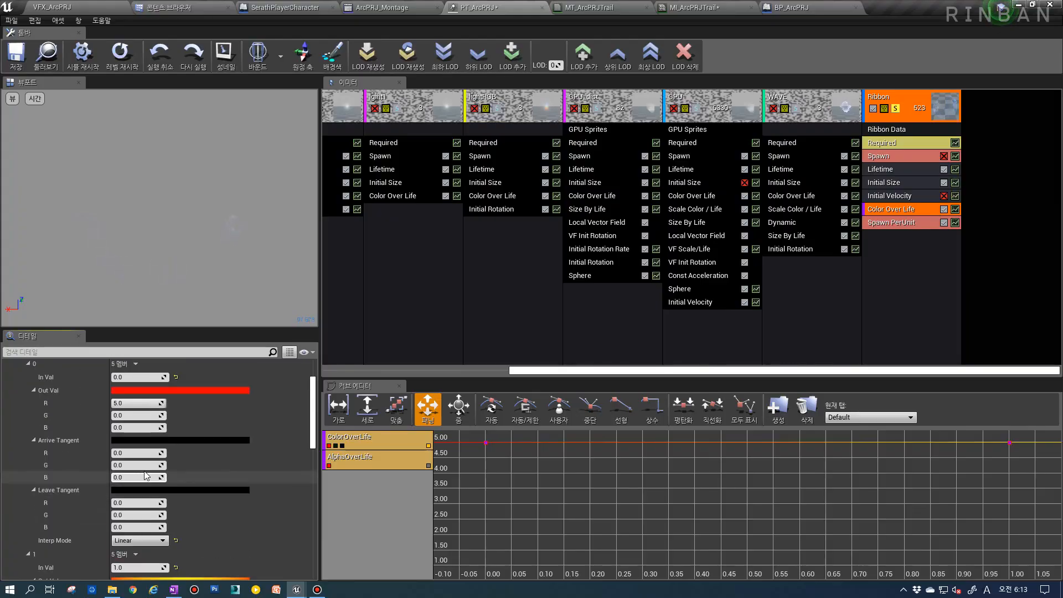
{"action": "scroll", "coordinate": [150, 455], "scroll_direction": "down", "scroll_amount": 2}
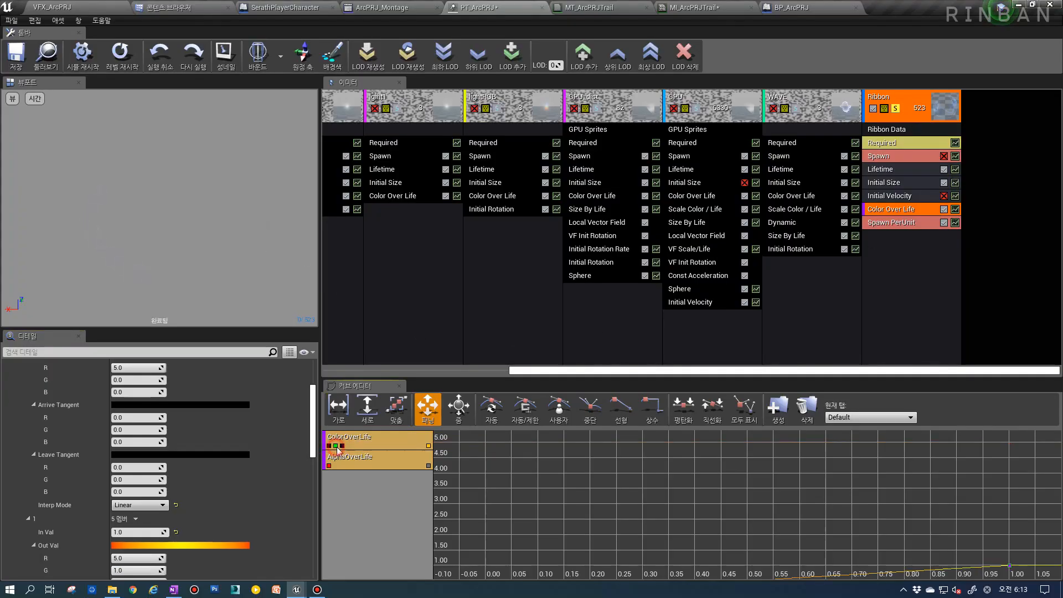
Fit the Ribbon's Color Over Life green channel curve to the graph and set its two points to Curve Auto interpolation.
{"action": "left_click", "coordinate": [394, 418]}
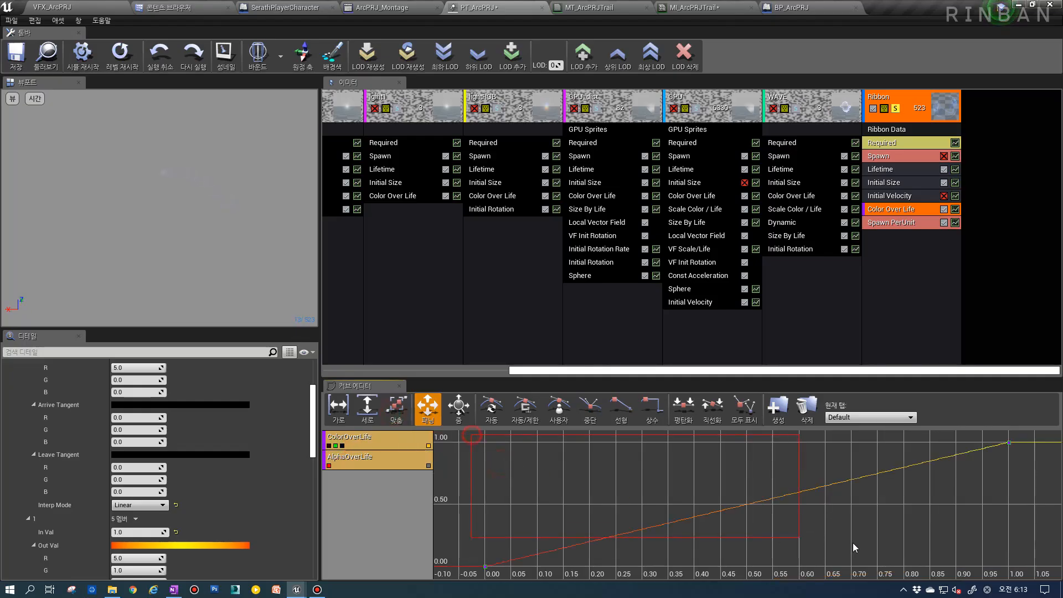
{"action": "left_click", "coordinate": [487, 420]}
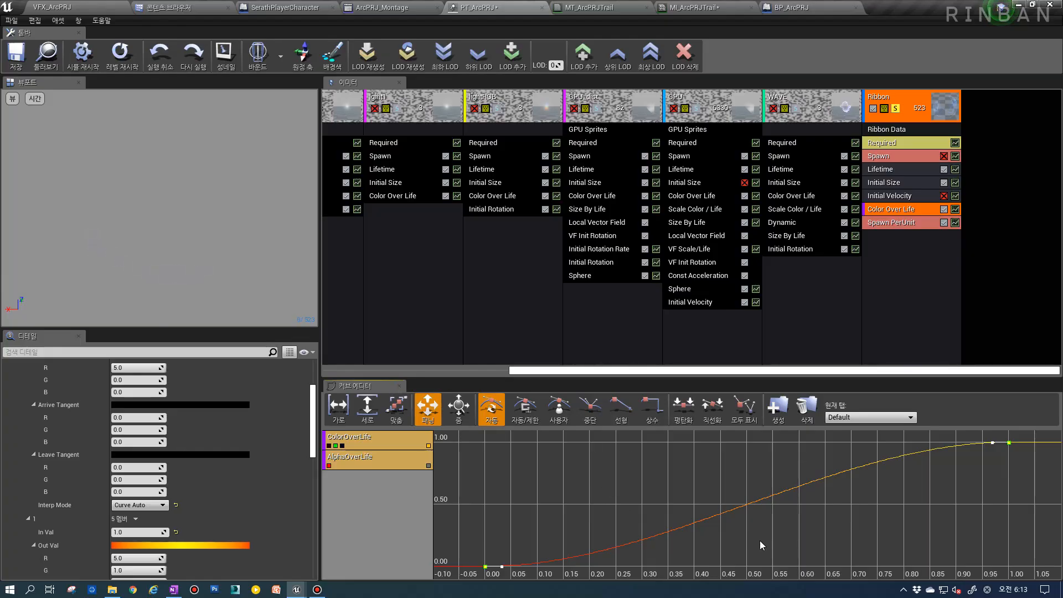
Play the VFX_ArcPRJ level and cast the skill repeatedly to examine the trail with the smoothed green curve.
{"action": "left_click", "coordinate": [46, 7]}
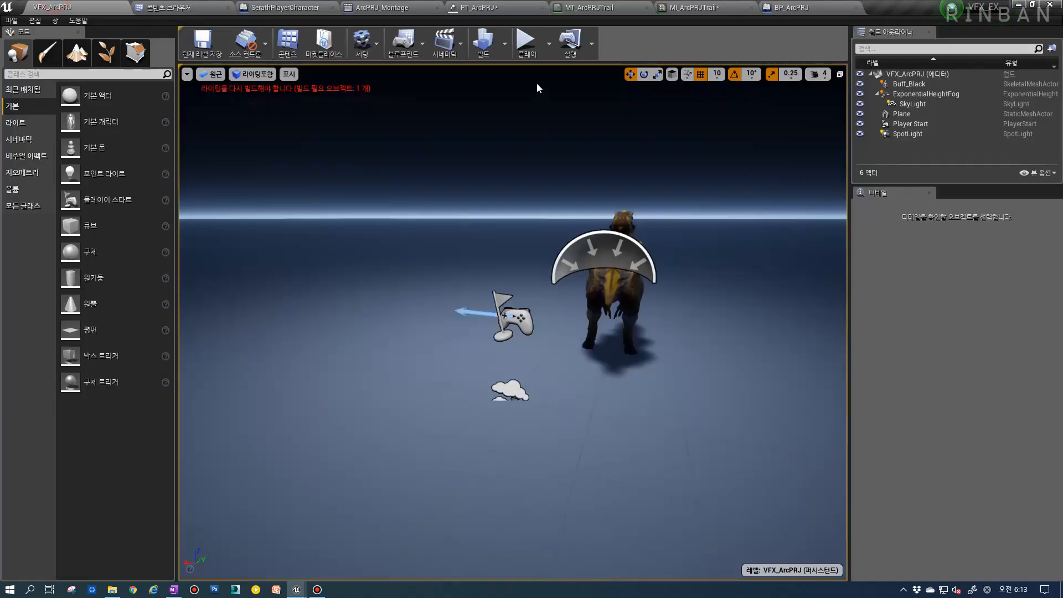
{"action": "left_click", "coordinate": [527, 42]}
{"action": "key", "text": "1"}
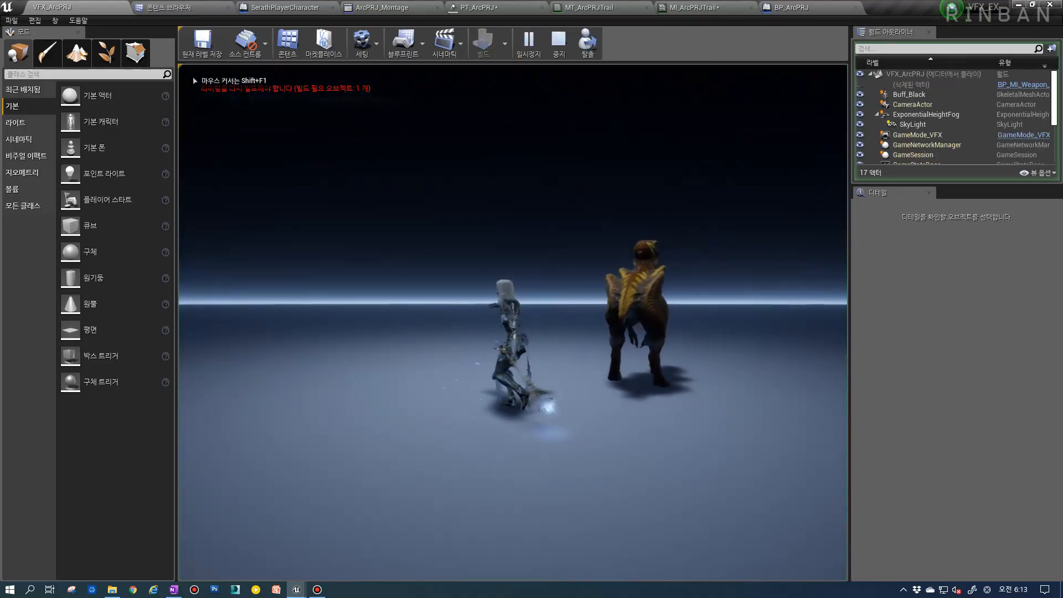
{"action": "key", "text": "1"}
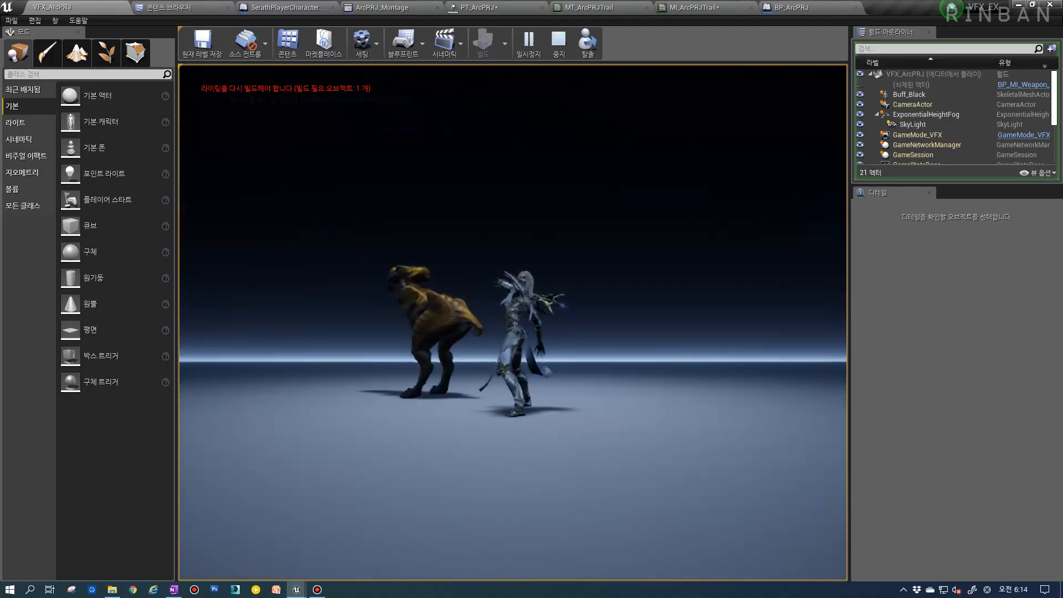
{"action": "key", "text": "1"}
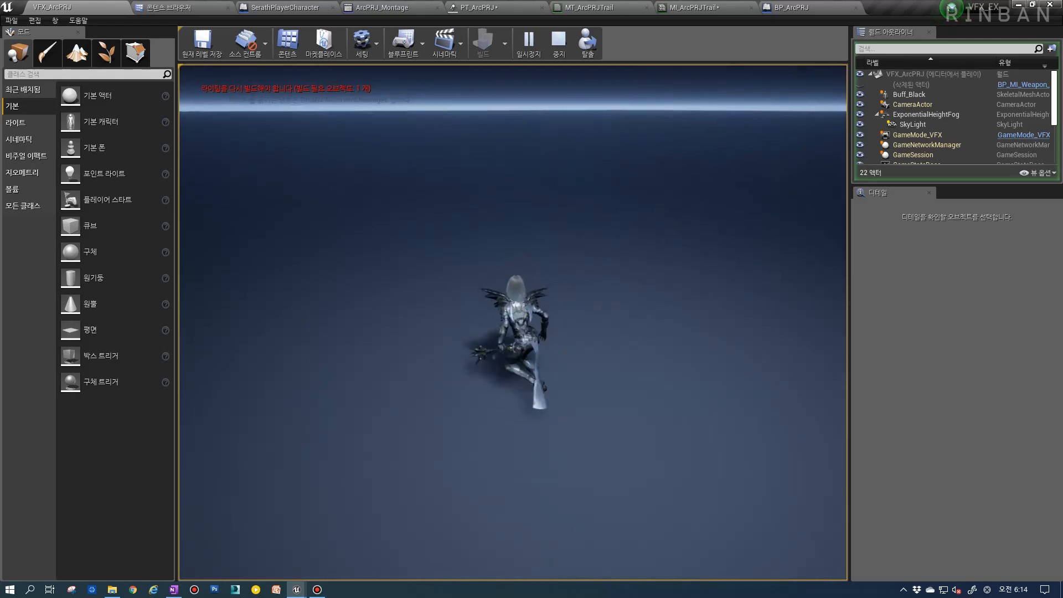
{"action": "key", "text": "1"}
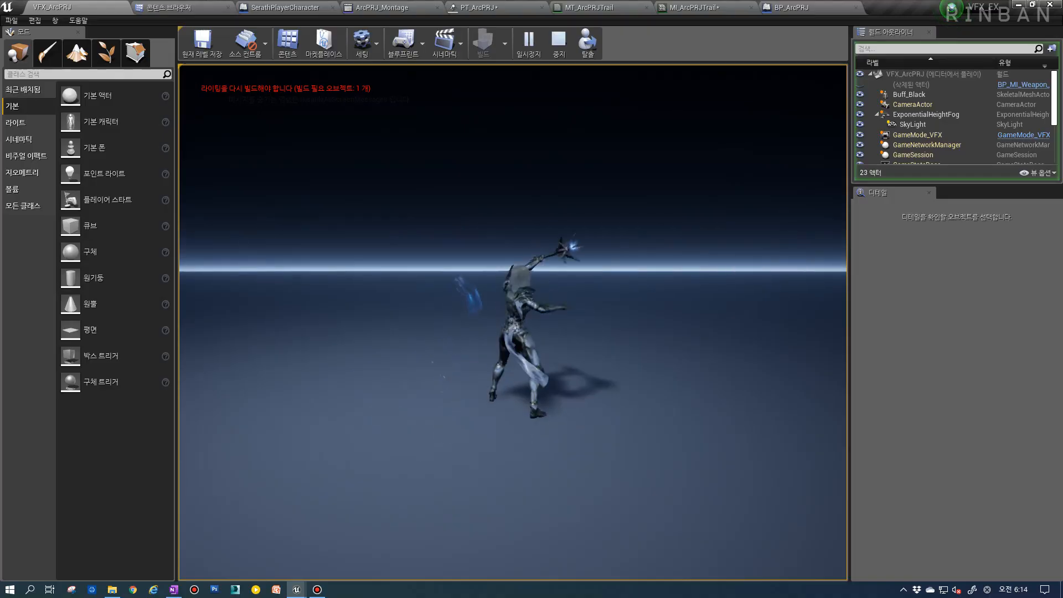
{"action": "key", "text": "Escape"}
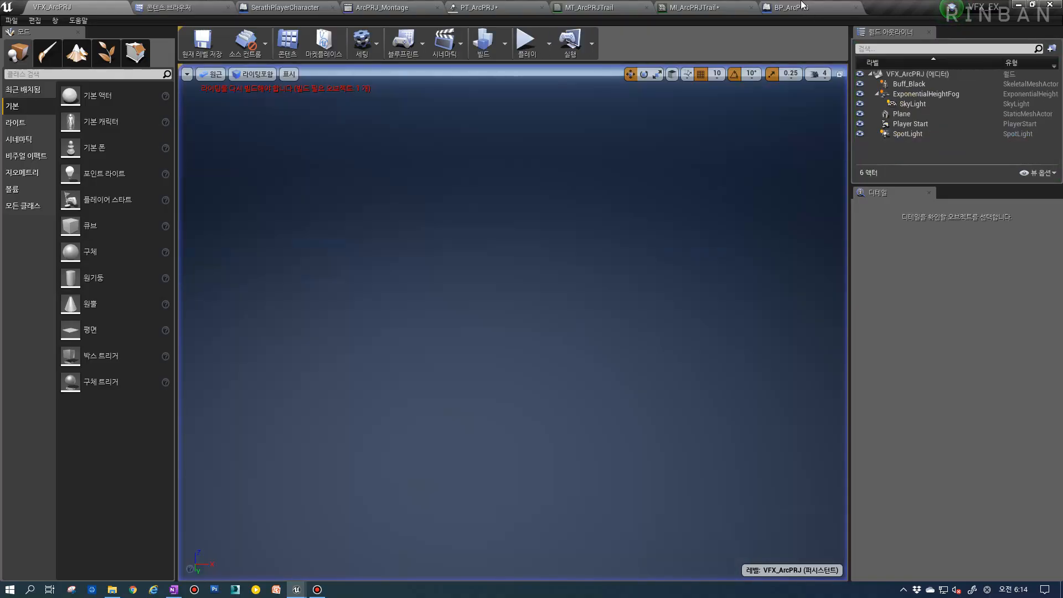
Examine how the TX_N_X and TX_N_Y parameters feed the TX_N distortion nodes in the MT_ArcPRJTrail graph.
{"action": "left_click", "coordinate": [494, 5]}
{"action": "left_click", "coordinate": [765, 5]}
{"action": "left_click", "coordinate": [690, 4]}
{"action": "left_click", "coordinate": [501, 4]}
{"action": "left_click", "coordinate": [701, 5]}
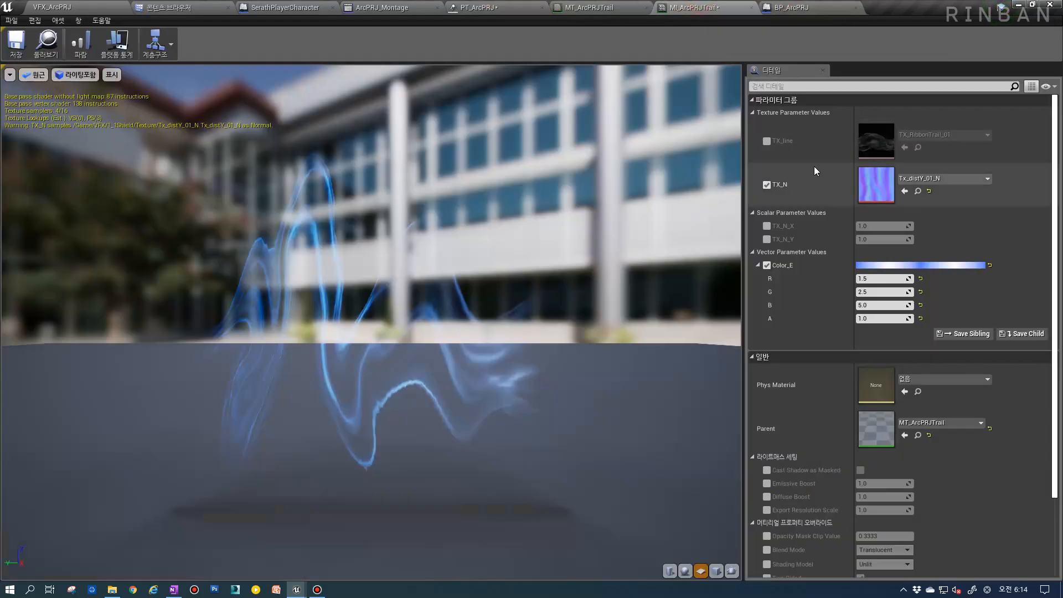
{"action": "left_click", "coordinate": [597, 6]}
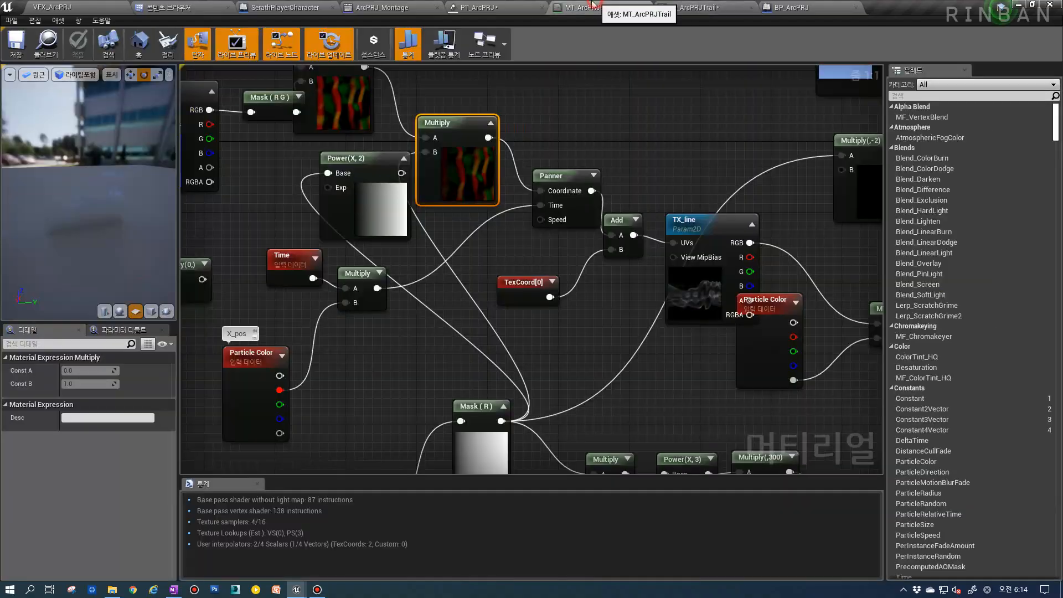
{"action": "right_click_drag", "start_coordinate": [427, 159], "coordinate": [546, 159]}
{"action": "right_click_drag", "start_coordinate": [278, 304], "coordinate": [413, 340]}
{"action": "scroll", "coordinate": [473, 320], "scroll_direction": "down", "scroll_amount": 3}
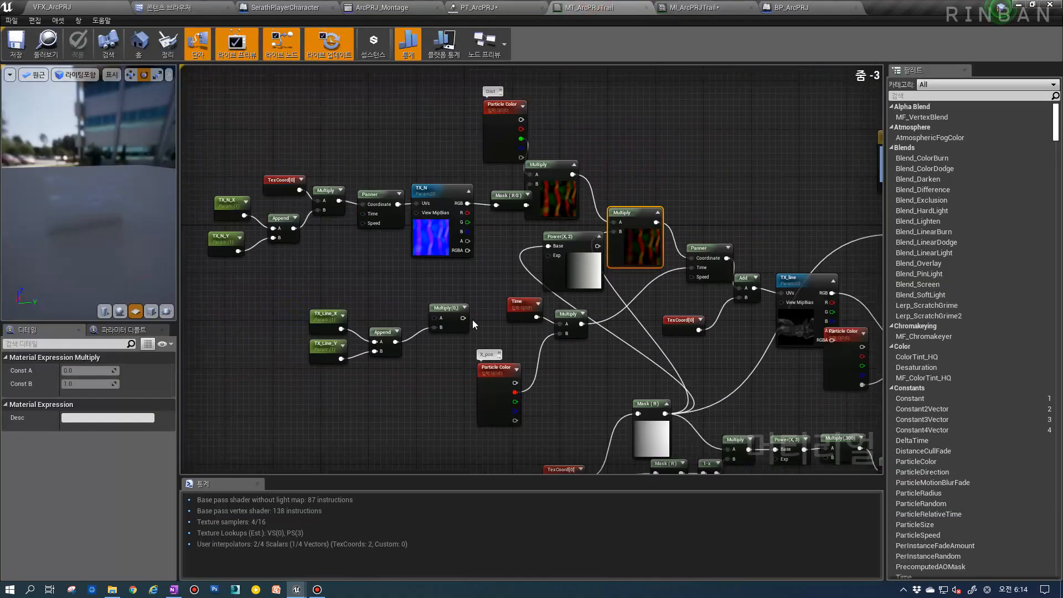
{"action": "right_click_drag", "start_coordinate": [473, 320], "coordinate": [579, 356]}
{"action": "right_click_drag", "start_coordinate": [510, 287], "coordinate": [450, 293]}
{"action": "scroll", "coordinate": [450, 293], "scroll_direction": "up", "scroll_amount": 1}
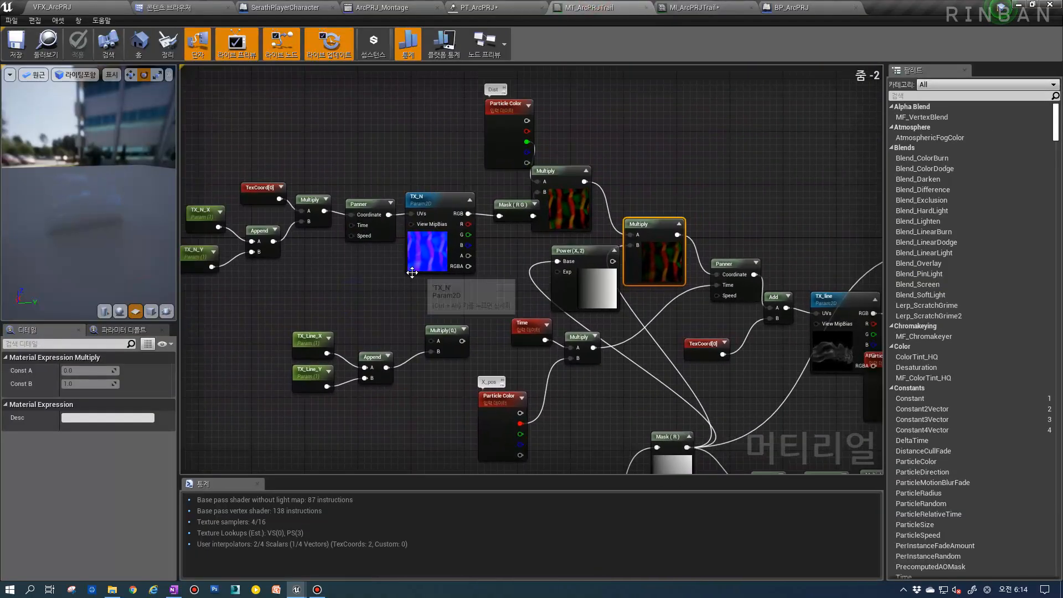
{"action": "right_click_drag", "start_coordinate": [360, 265], "coordinate": [485, 278]}
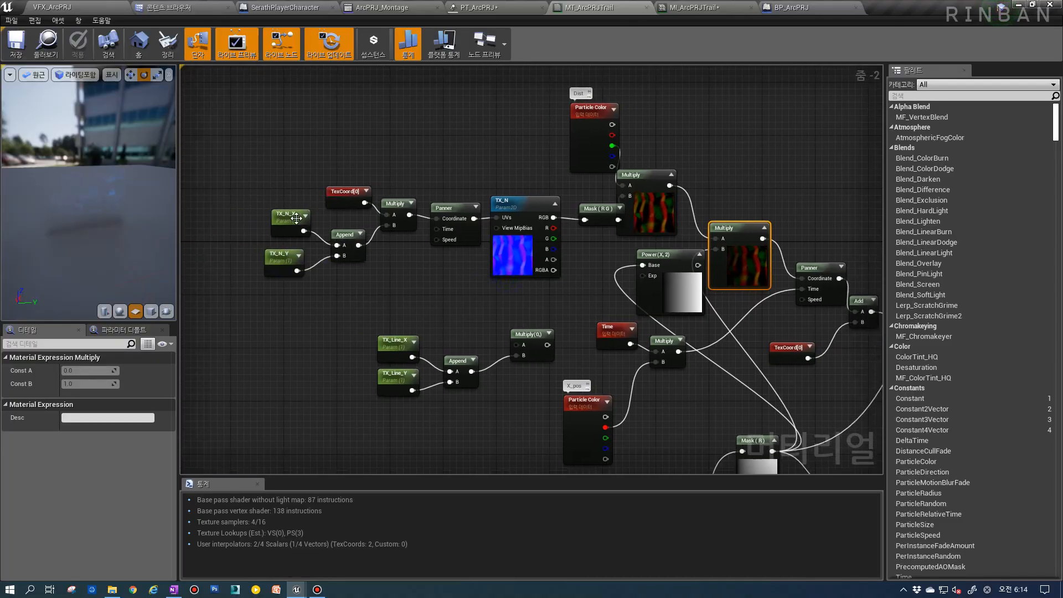
Enable TX_N_X in the MI_ArcPRJTrail material instance, compare values 2 and 0.5, and leave it at 0.5.
{"action": "left_click", "coordinate": [695, 7]}
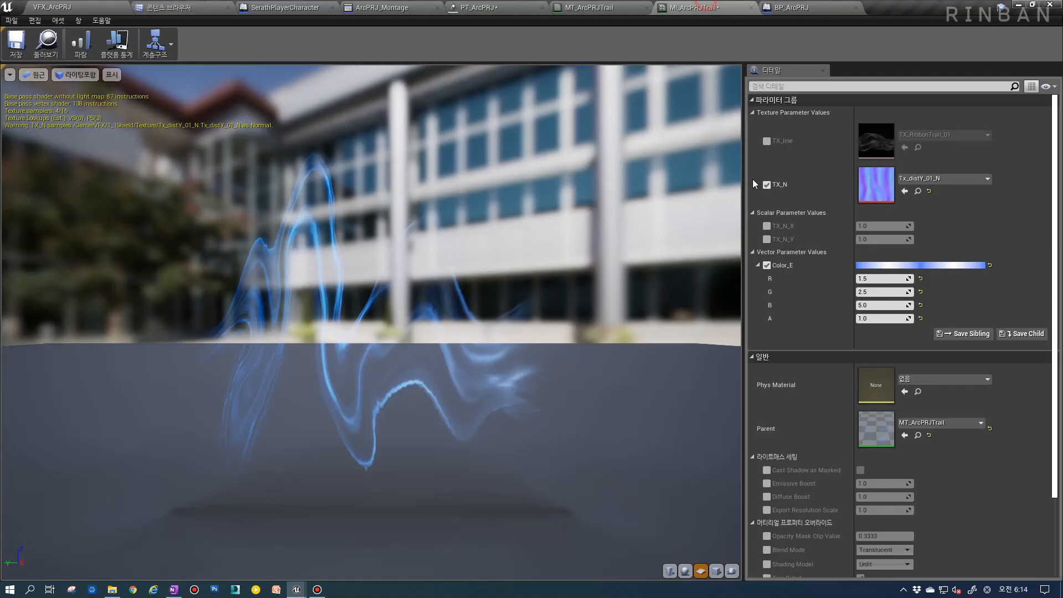
{"action": "left_click", "coordinate": [767, 226]}
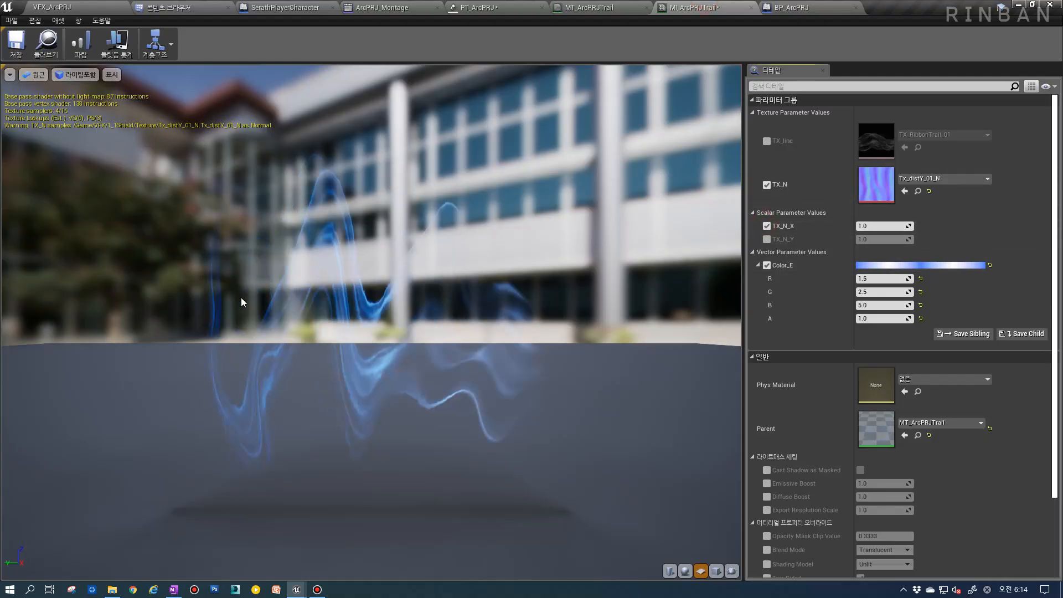
{"action": "left_click", "coordinate": [884, 225]}
{"action": "type", "text": "2"}
{"action": "key", "text": "Return"}
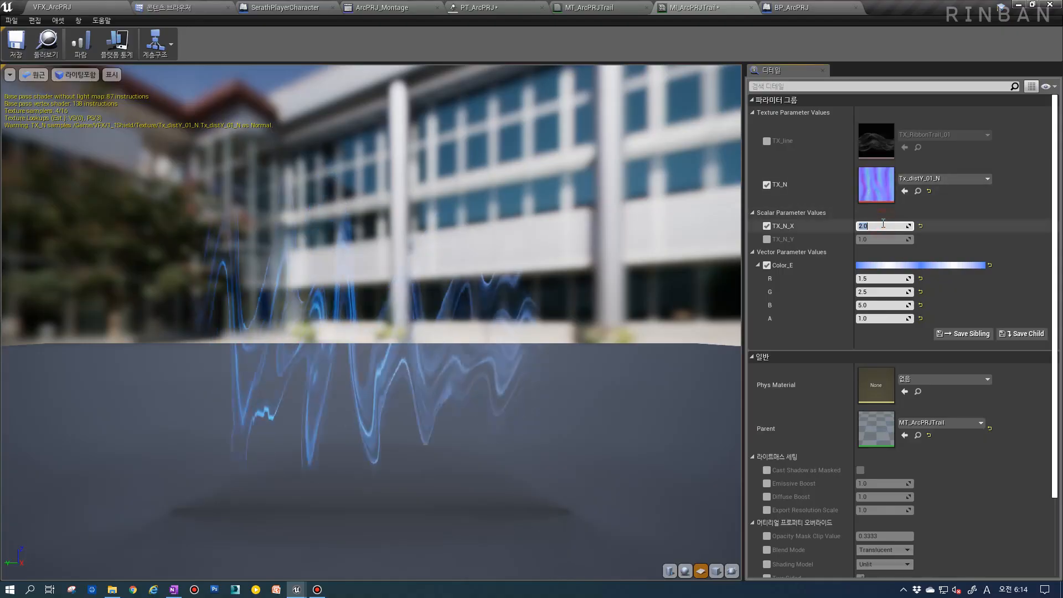
{"action": "type", "text": "0.5"}
{"action": "key", "text": "Return"}
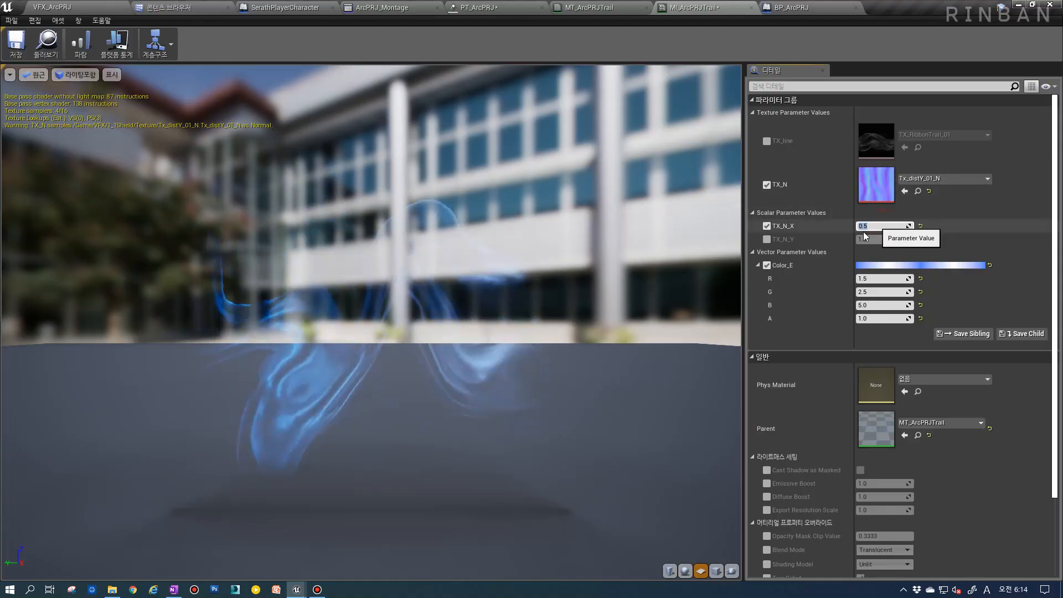
{"action": "type", "text": "2"}
{"action": "key", "text": "Return"}
{"action": "type", "text": "0.5"}
{"action": "key", "text": "Return"}
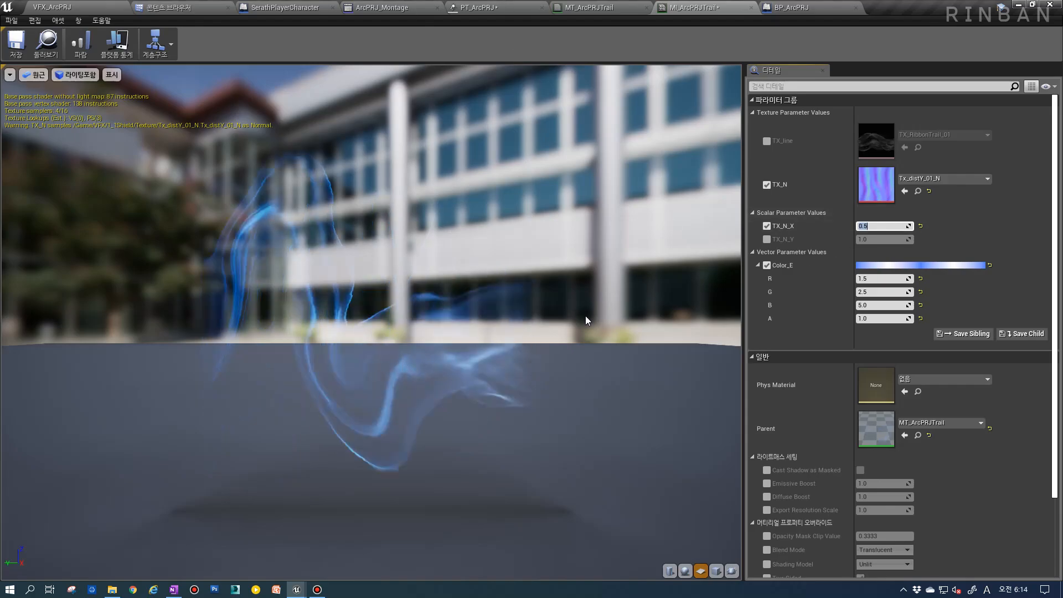
Play the VFX_ArcPRJ level and cast the skill to check the trail with the new TX_N_X tiling.
{"action": "left_click", "coordinate": [82, 6]}
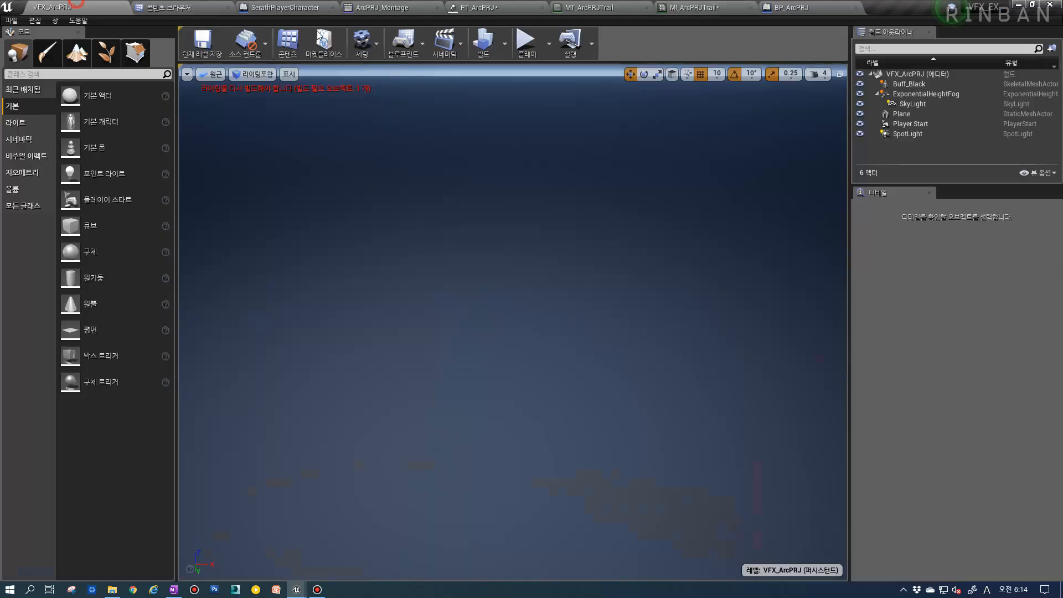
{"action": "left_click", "coordinate": [527, 39]}
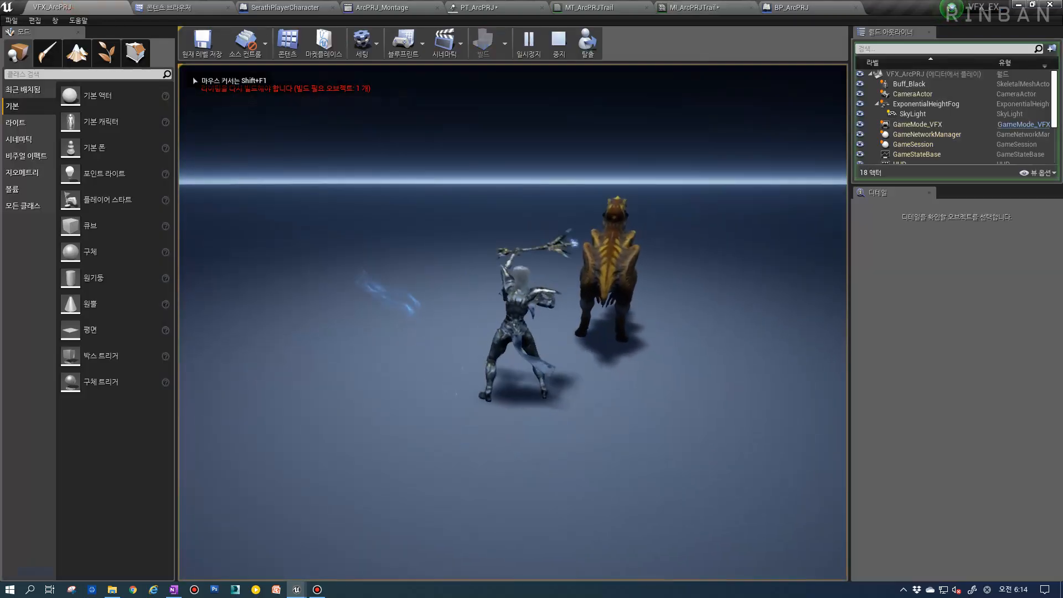
{"action": "key", "text": "1"}
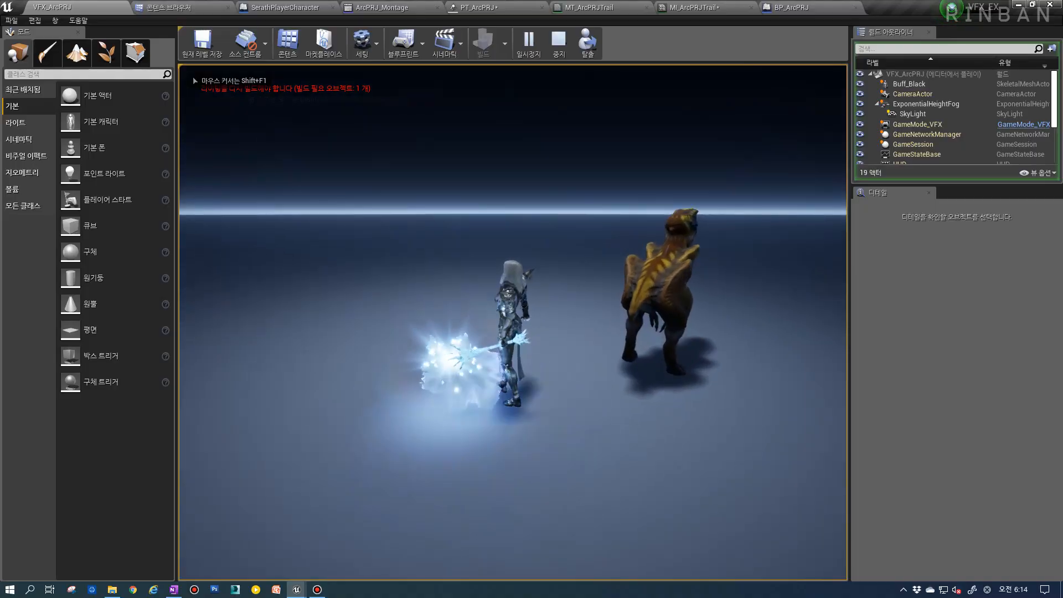
{"action": "key", "text": "Escape"}
Adjust TX_N_X in MI_ArcPRJTrail again and replay the level, casting the skill to compare the trail distortion.
{"action": "left_click", "coordinate": [713, 6]}
{"action": "mouse_move", "coordinate": [875, 226]}
{"action": "left_mouse_down"}
{"action": "mouse_move", "coordinate": [878, 237]}
{"action": "mouse_move", "coordinate": [908, 237]}
{"action": "left_mouse_up"}
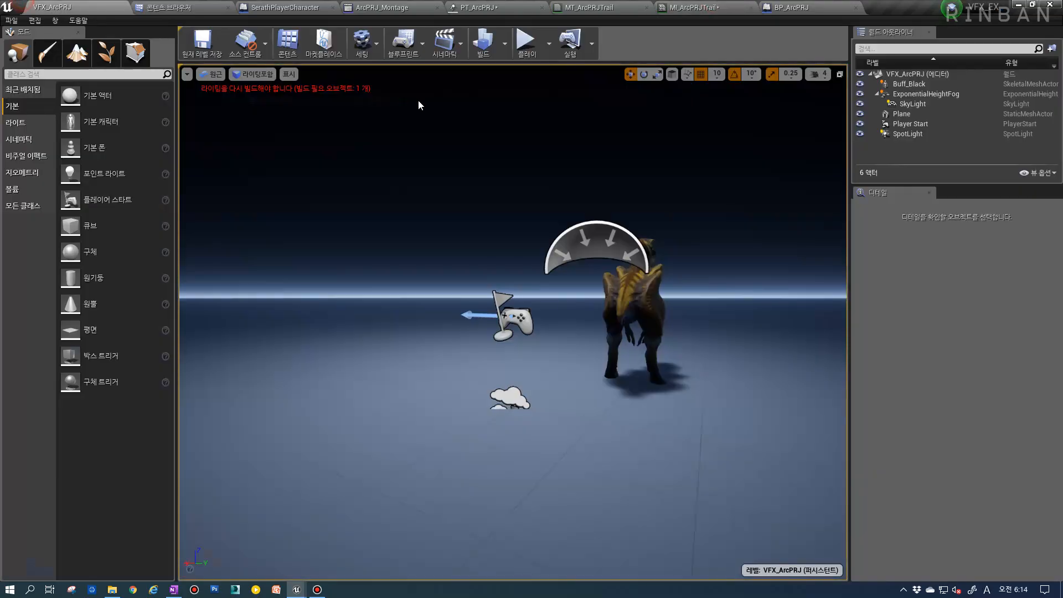
{"action": "left_click", "coordinate": [526, 42]}
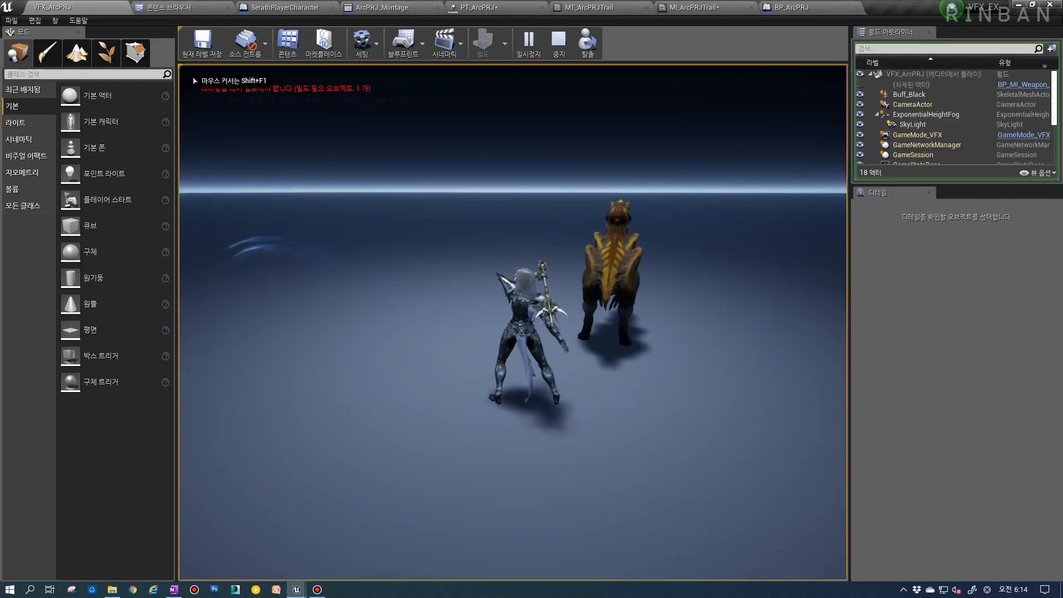
{"action": "key", "text": "1"}
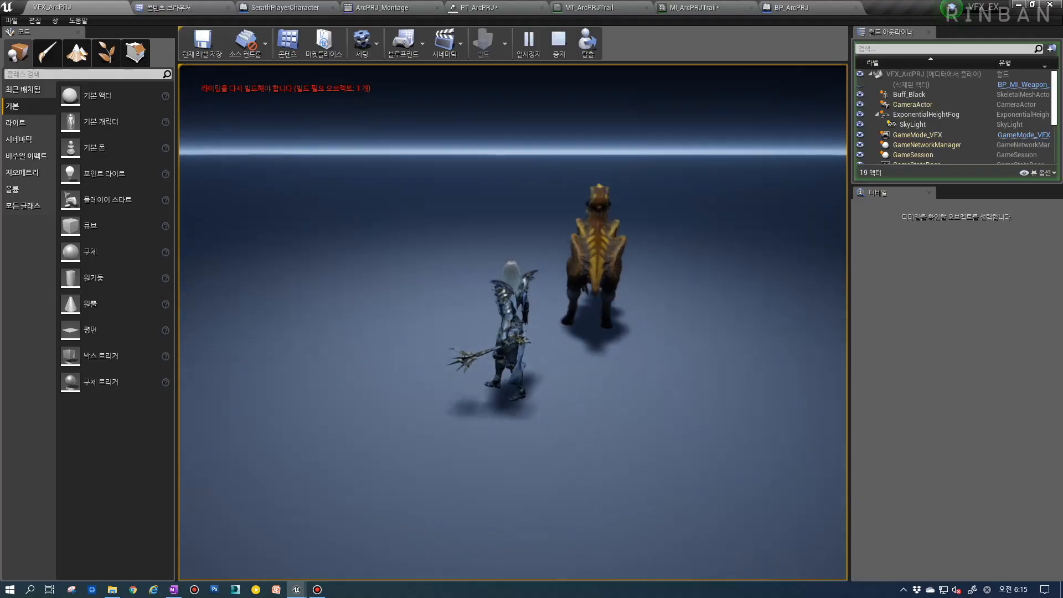
{"action": "key", "text": "1"}
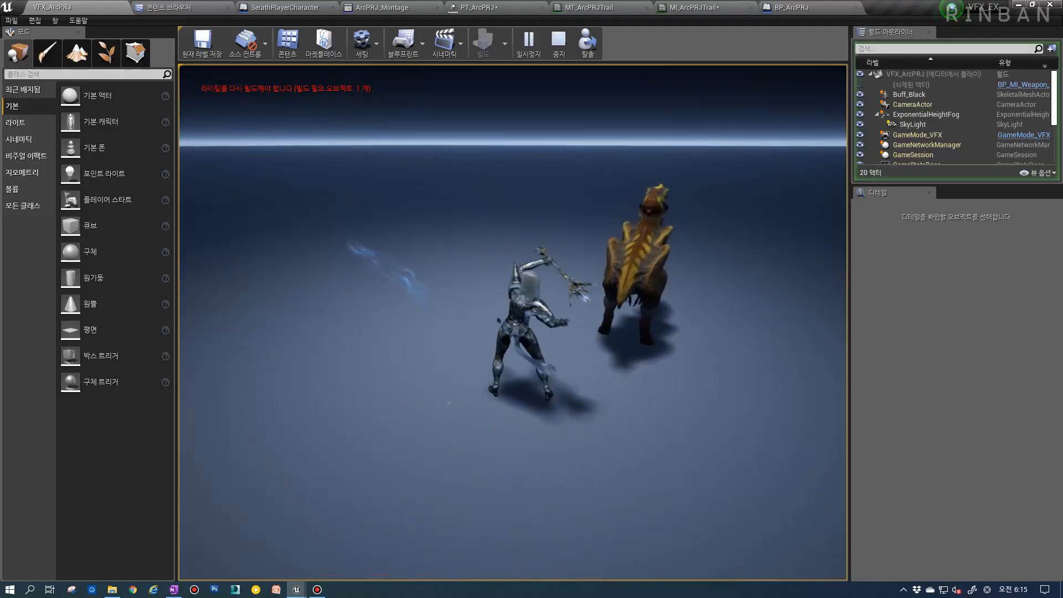
{"action": "key", "text": "Escape"}
{"action": "left_click", "coordinate": [784, 5]}
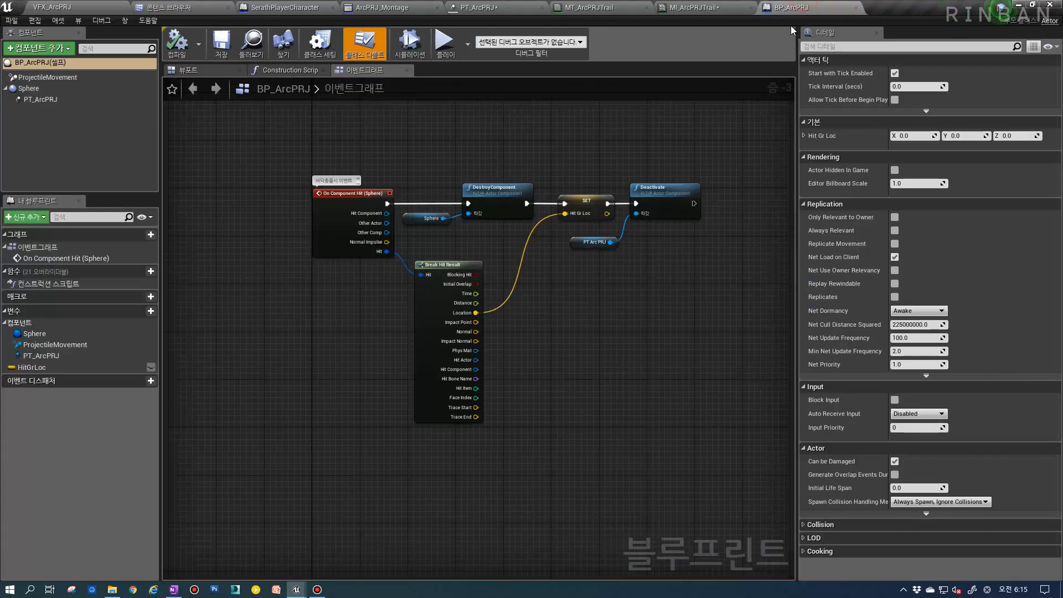
{"action": "left_click", "coordinate": [748, 3]}
{"action": "left_click", "coordinate": [627, 5]}
{"action": "left_click", "coordinate": [530, 6]}
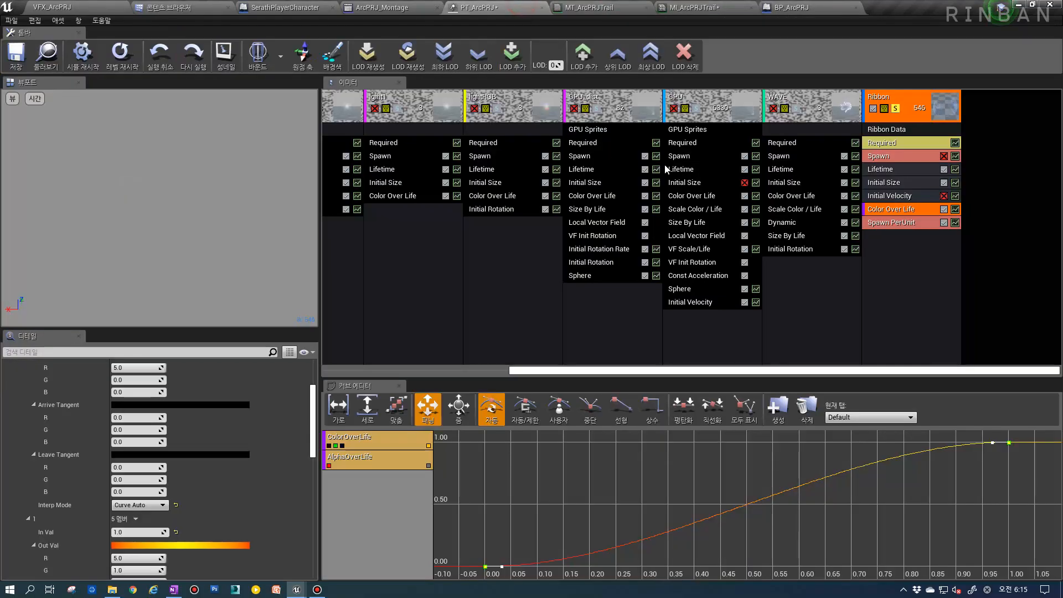
{"action": "left_click", "coordinate": [635, 6]}
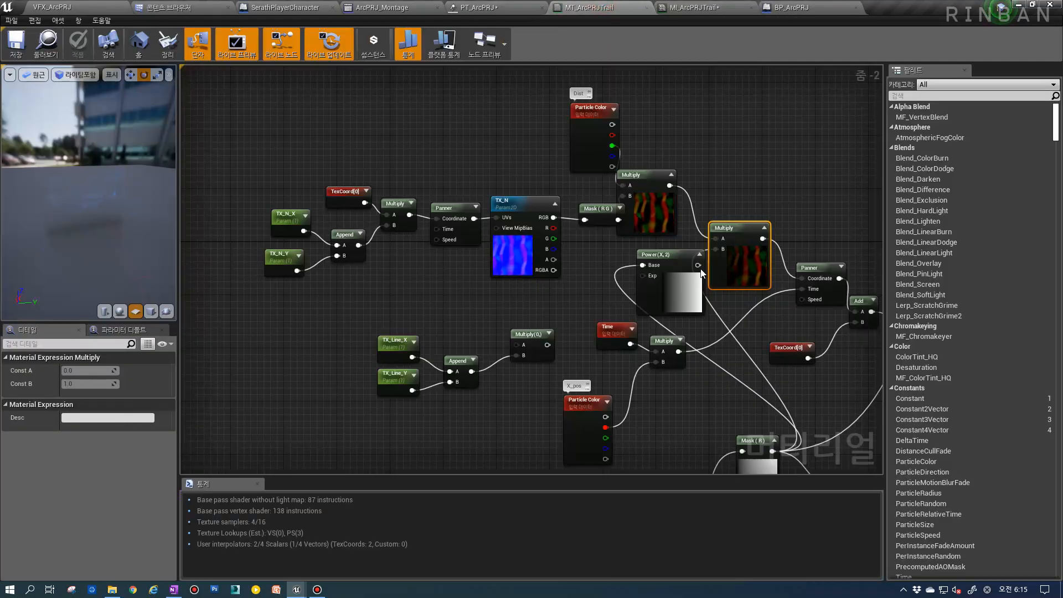
{"action": "right_click_drag", "start_coordinate": [690, 268], "coordinate": [568, 275]}
Enable the Ribbon's Initial Velocity module in PT_ArcPRJ and widen its Start Velocity Z range, with Min Z at -20.
{"action": "left_click", "coordinate": [473, 12]}
{"action": "left_click", "coordinate": [913, 197]}
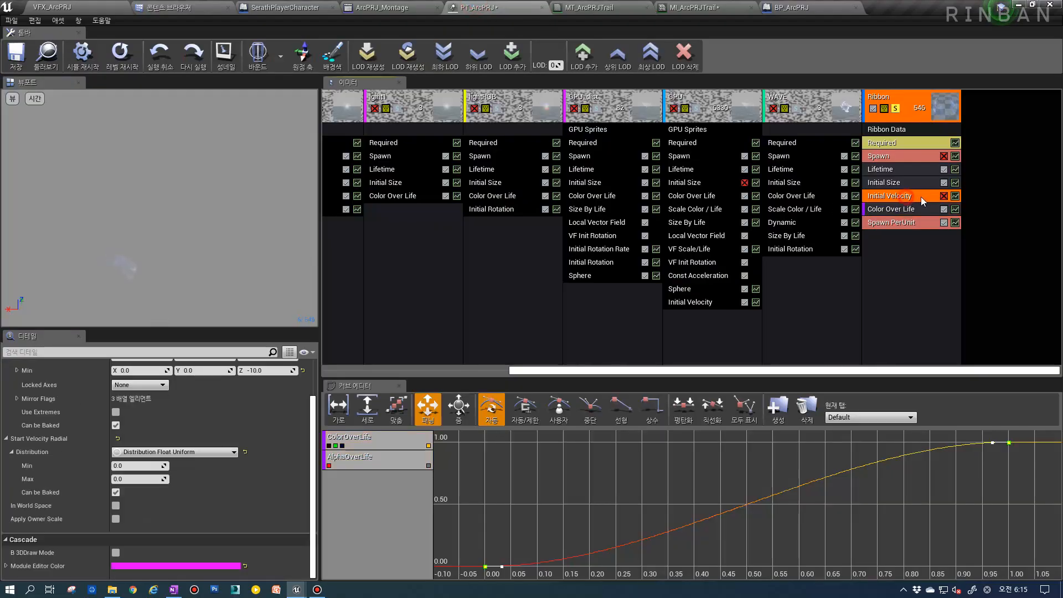
{"action": "scroll", "coordinate": [272, 471], "scroll_direction": "up", "scroll_amount": 3}
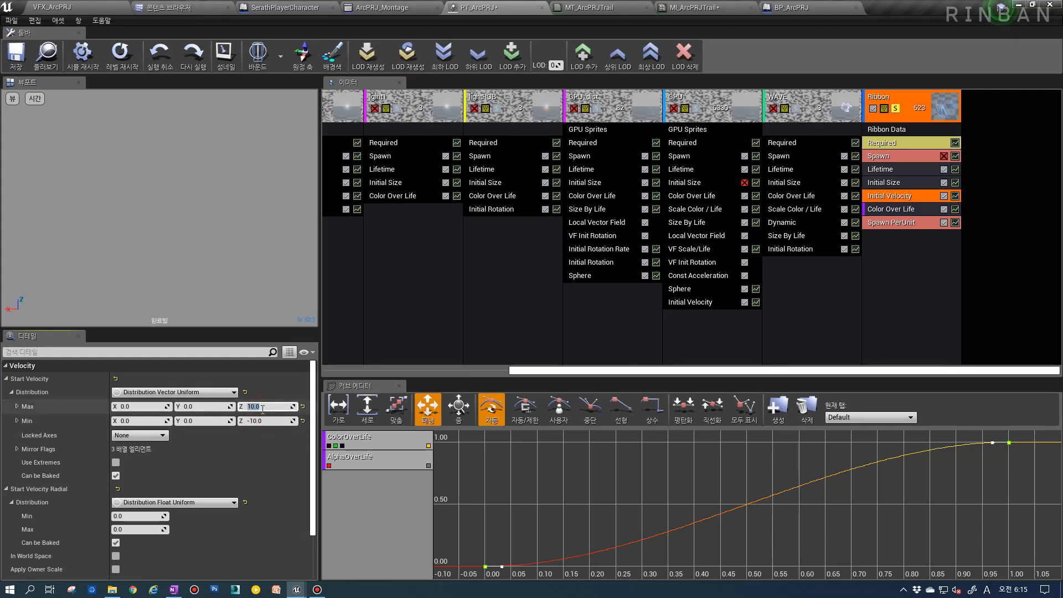
{"action": "type", "text": "2"}
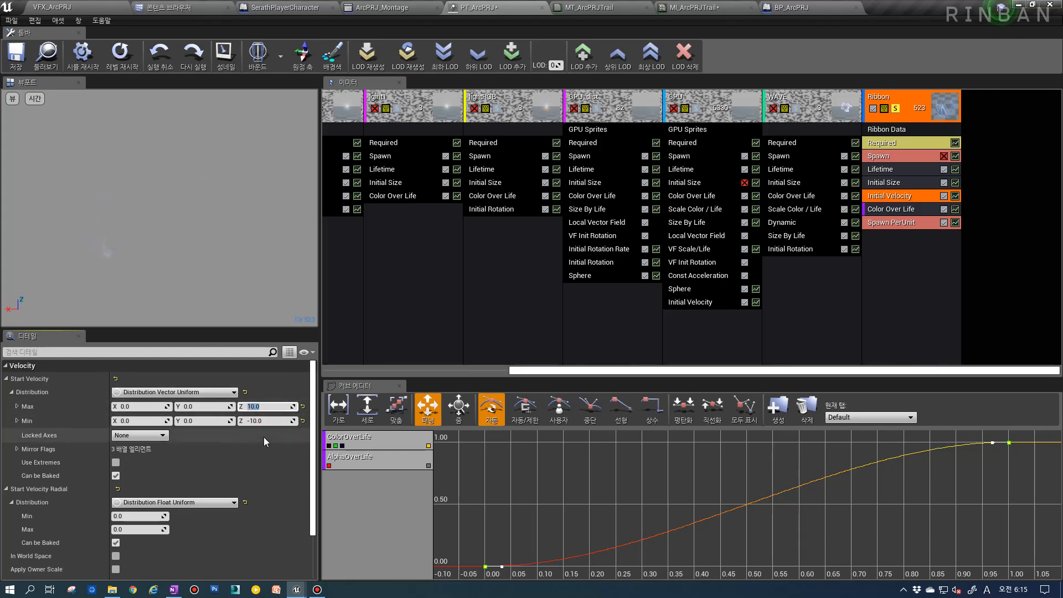
{"action": "type", "text": "-20"}
{"action": "key", "text": "Return"}
Set a curve point value to 0 in the Ribbon's Color Over Life module.
{"action": "left_click", "coordinate": [911, 212]}
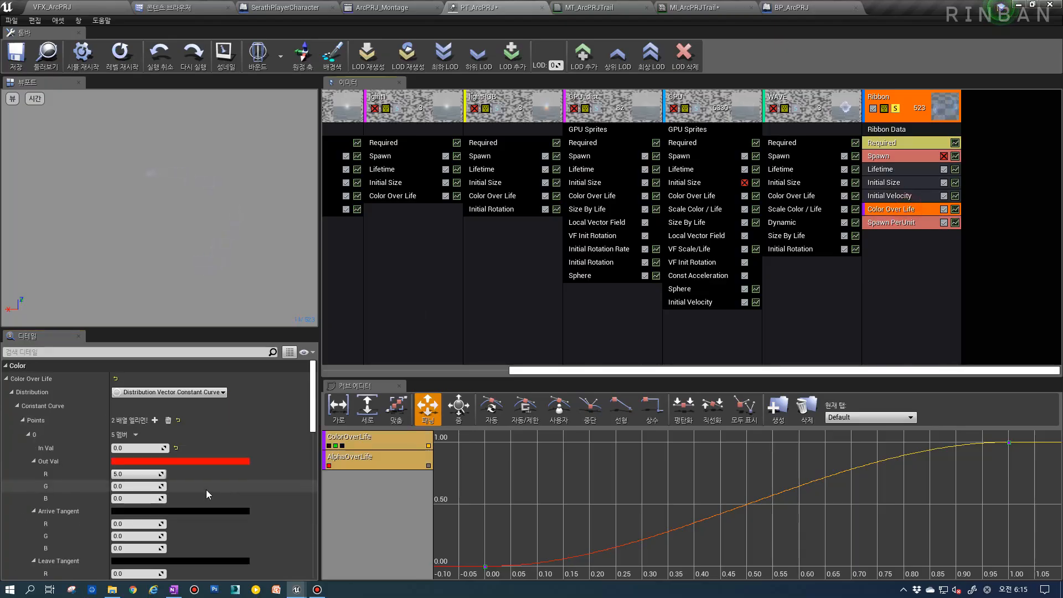
{"action": "scroll", "coordinate": [177, 468], "scroll_direction": "down", "scroll_amount": 10}
{"action": "scroll", "coordinate": [138, 453], "scroll_direction": "up", "scroll_amount": 3}
{"action": "left_click", "coordinate": [137, 430]}
{"action": "type", "text": "0"}
{"action": "key", "text": "Return"}
Play the VFX_ArcPRJ level and cast the skill repeatedly to check the trail with the edited Color Over Life curve.
{"action": "left_click", "coordinate": [80, 5]}
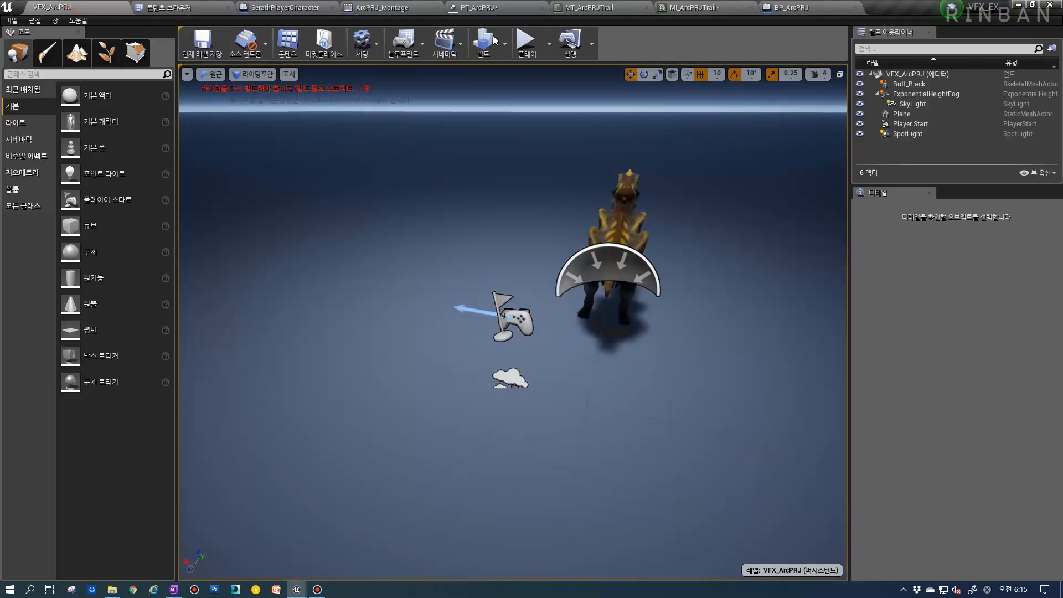
{"action": "left_click", "coordinate": [527, 41]}
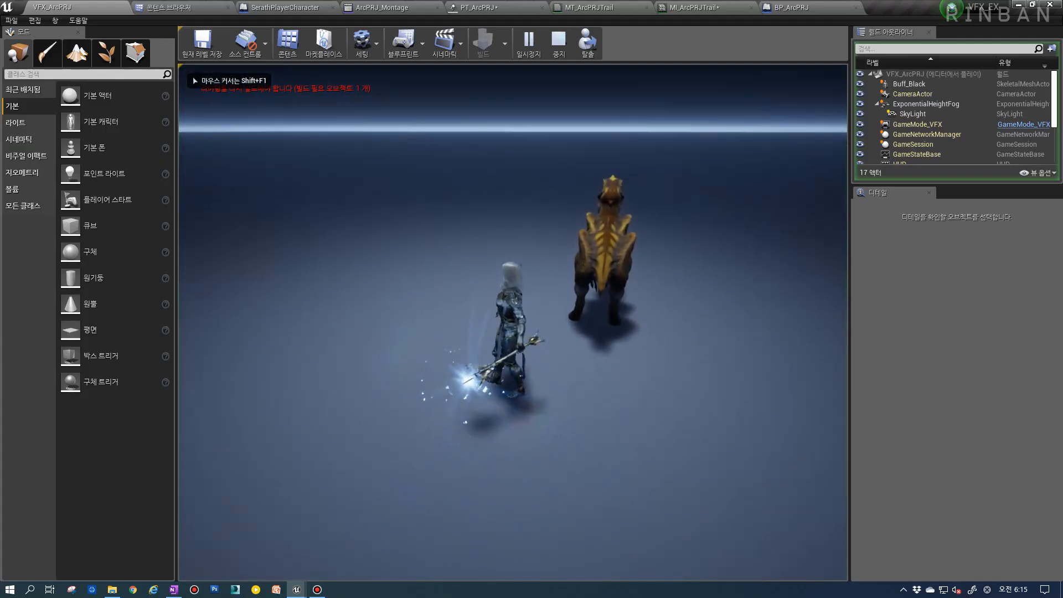
{"action": "key", "text": "1"}
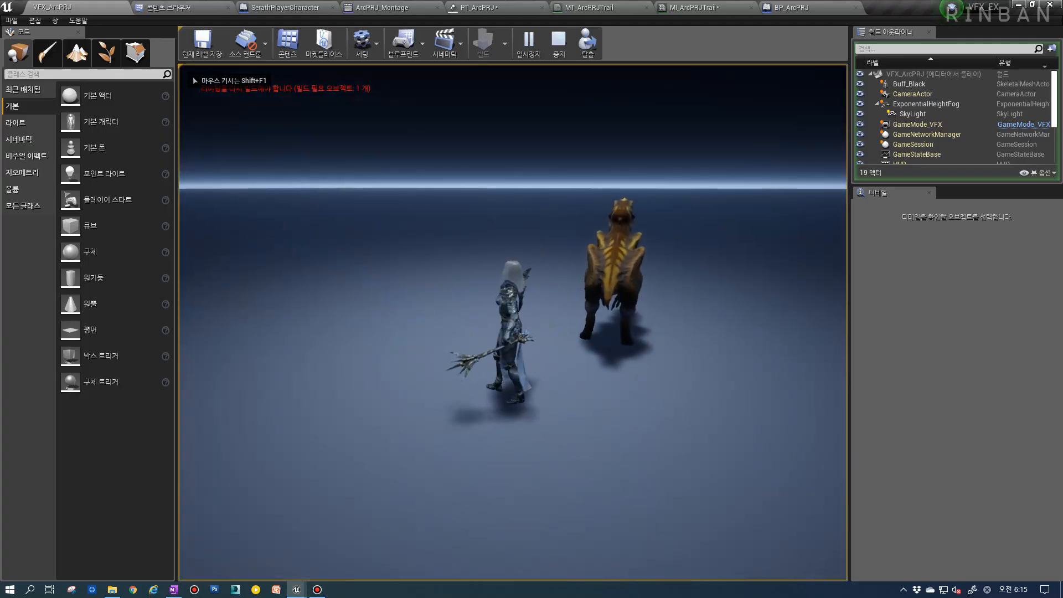
{"action": "key", "text": "1"}
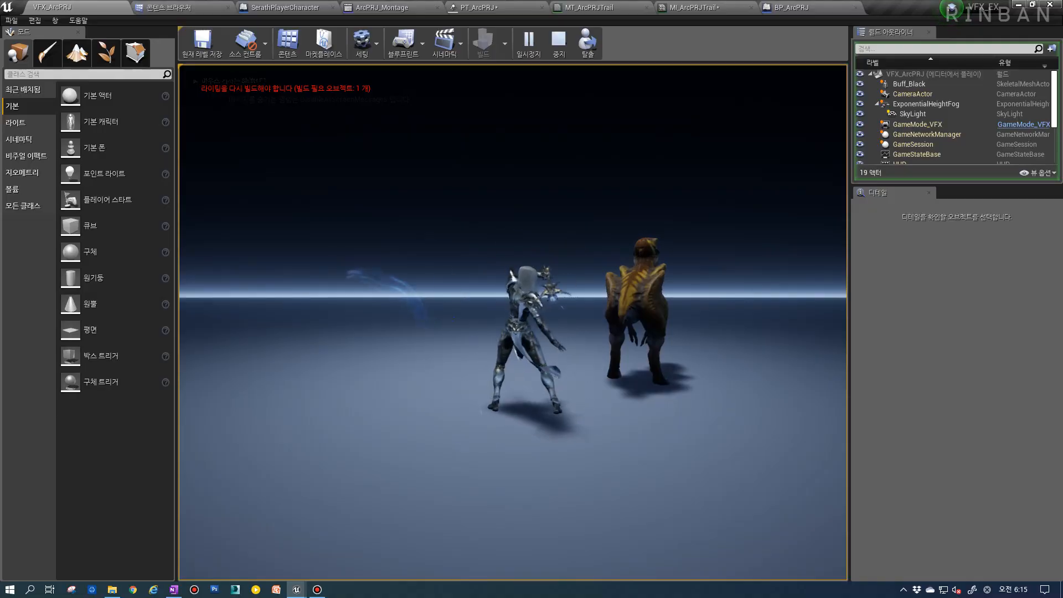
{"action": "key", "text": "1"}
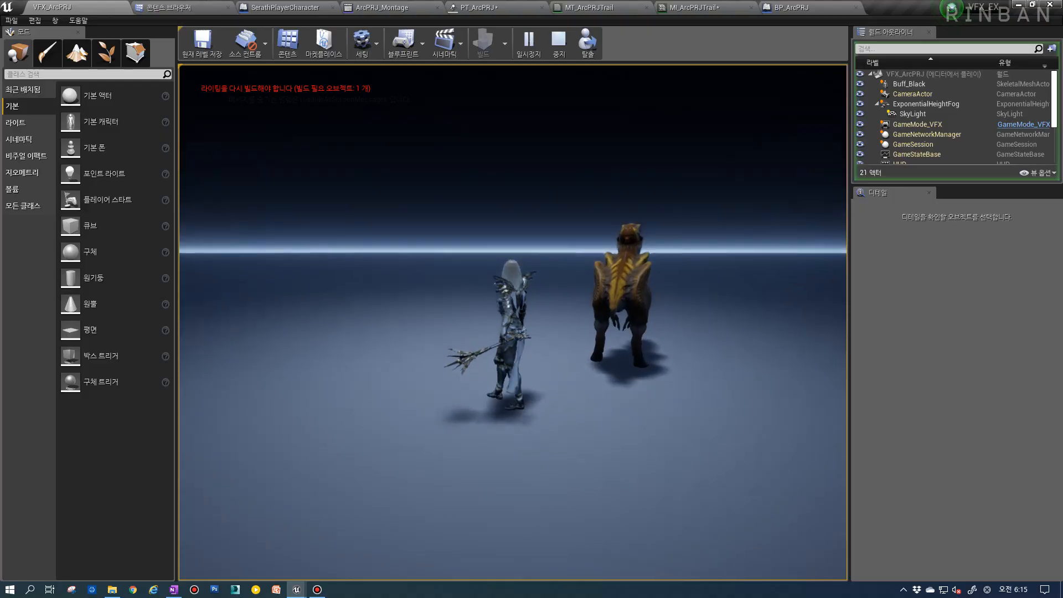
Switch the running game to the shader complexity view, cast the skill, inspect the effect with the camera detached, and stop playing.
{"action": "key", "text": "F5"}
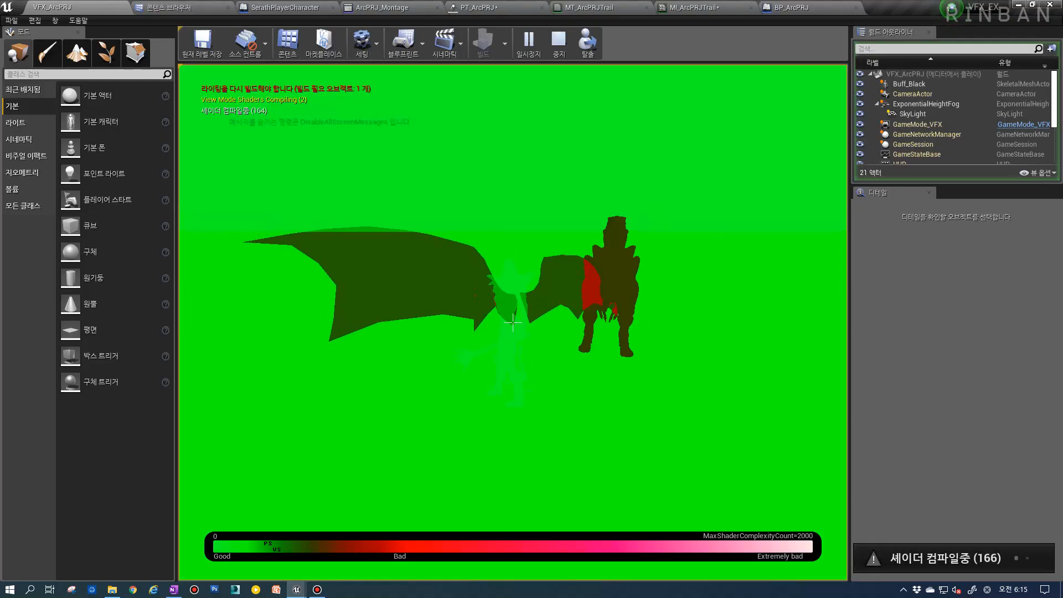
{"action": "key", "text": "1"}
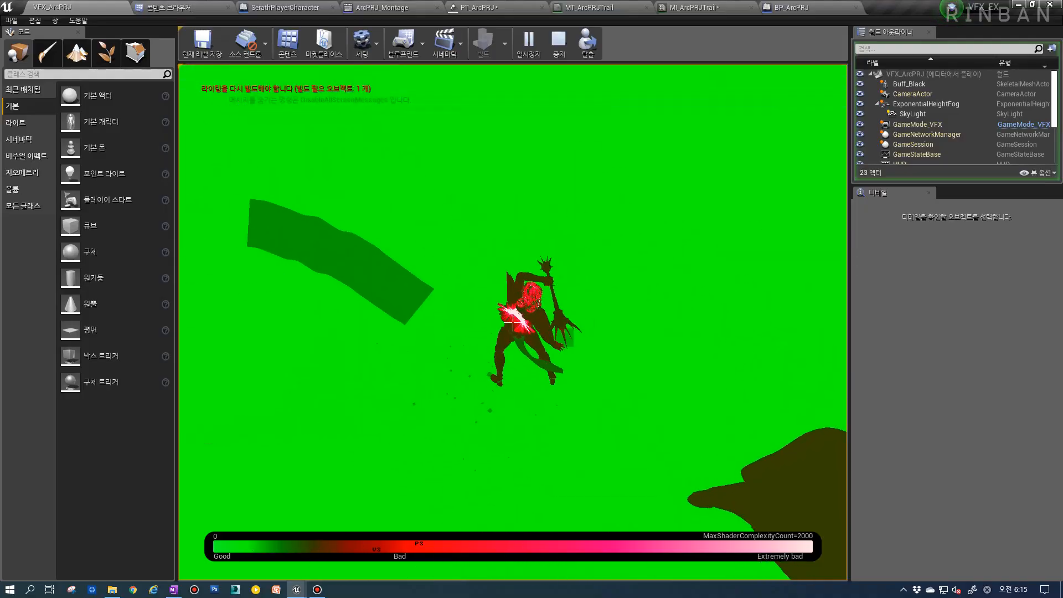
{"action": "key", "text": "F8"}
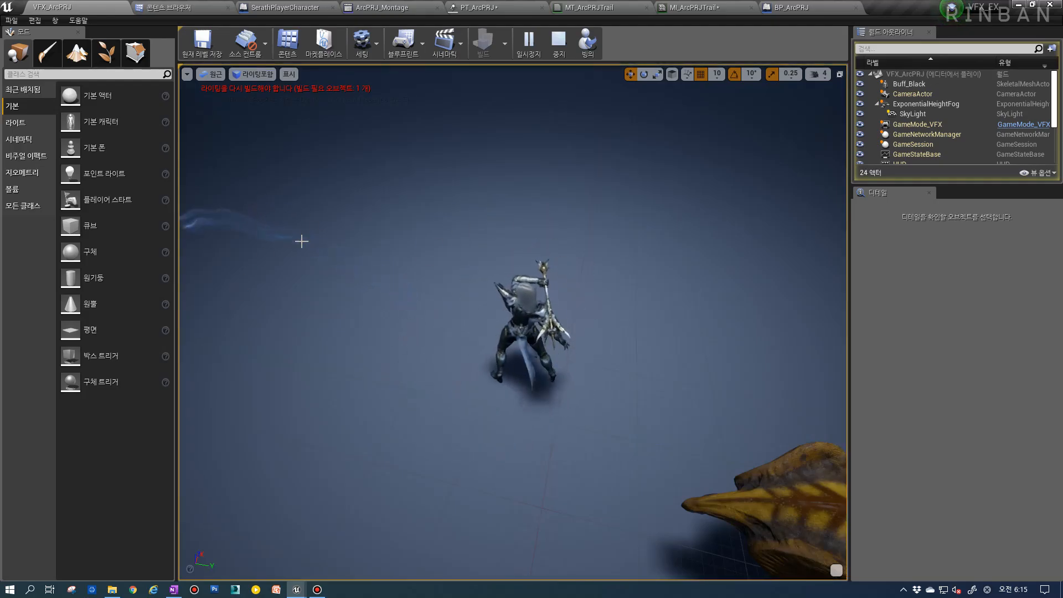
{"action": "right_click_drag", "start_coordinate": [386, 308], "coordinate": [362, 320]}
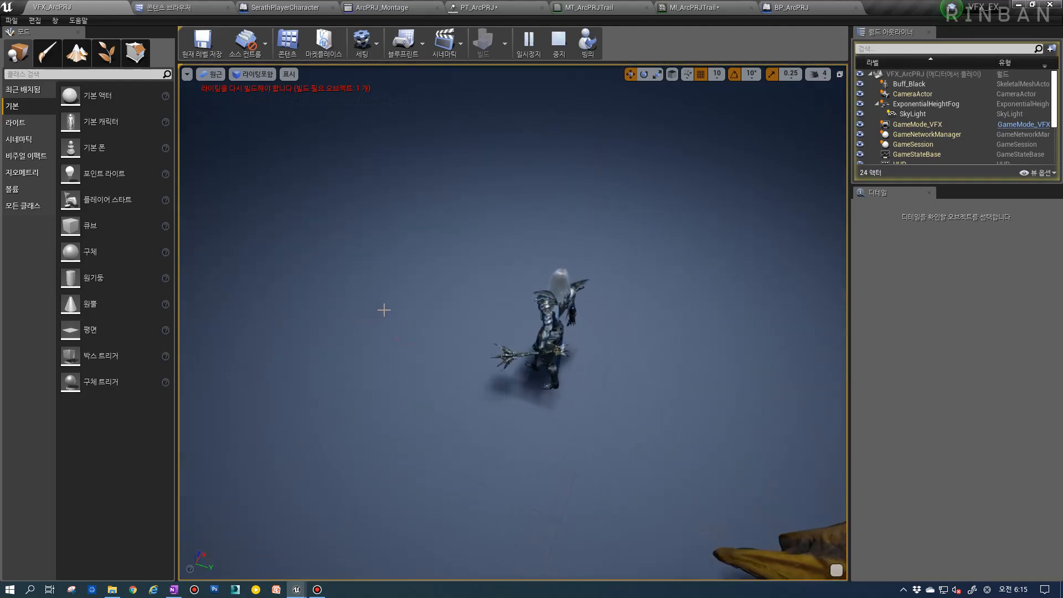
{"action": "key", "text": "F8"}
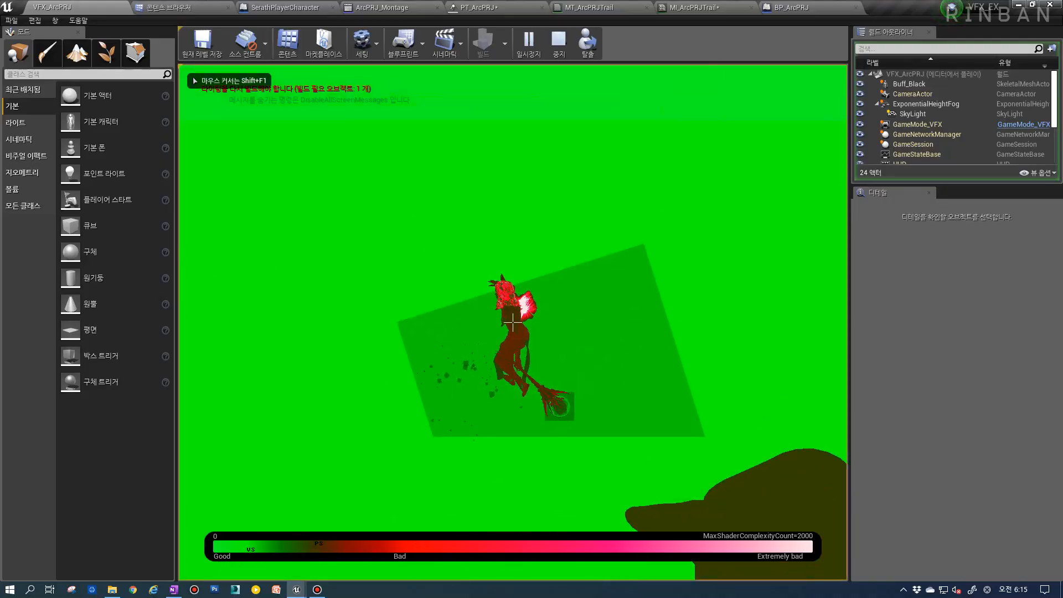
{"action": "key", "text": "Escape"}
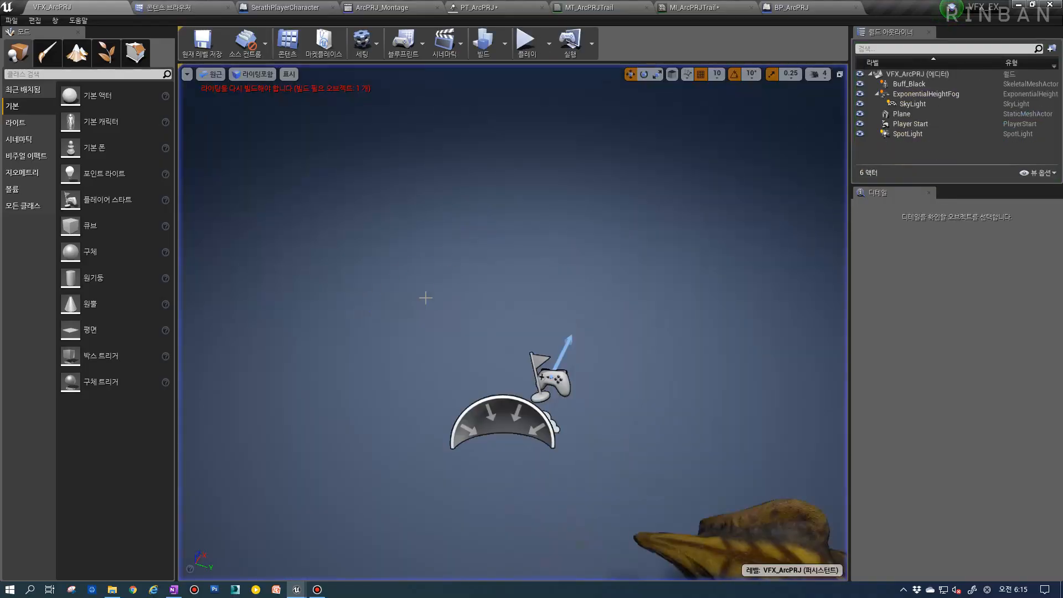
Examine the Ribbon's Color Over Life values in PT_ArcPRJ, the MI_ArcPRJTrail parameters and the distortion nodes of MT_ArcPRJTrail.
{"action": "left_click", "coordinate": [504, 7]}
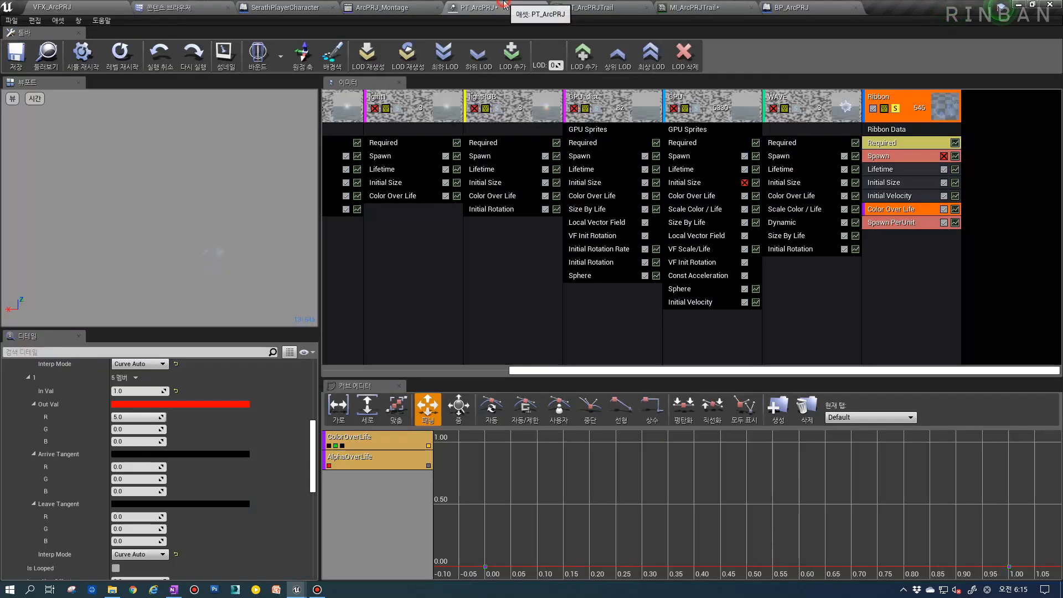
{"action": "scroll", "coordinate": [188, 447], "scroll_direction": "up", "scroll_amount": 5}
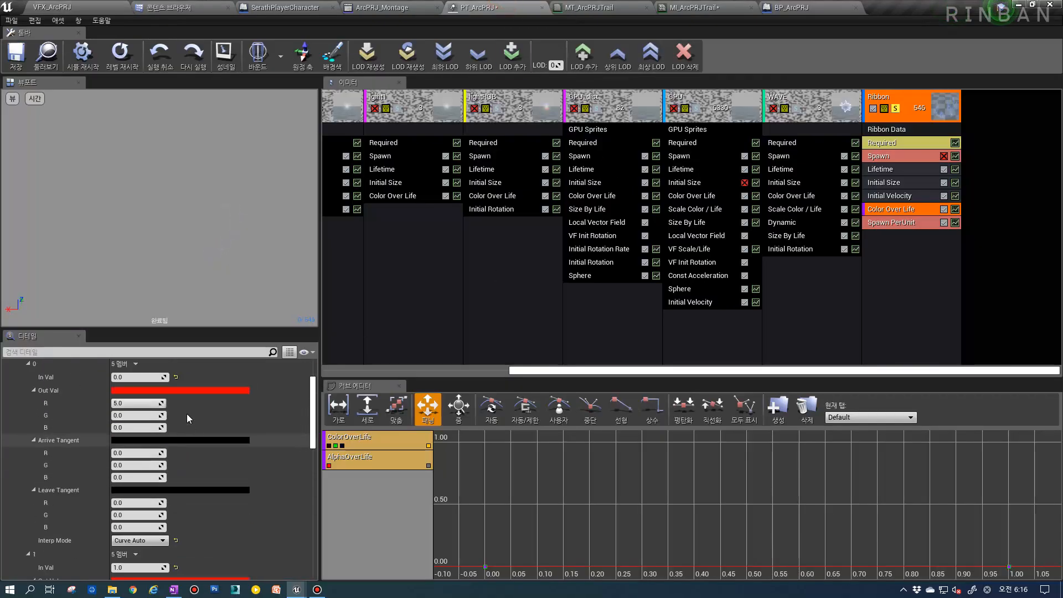
{"action": "scroll", "coordinate": [244, 421], "scroll_direction": "up", "scroll_amount": 3}
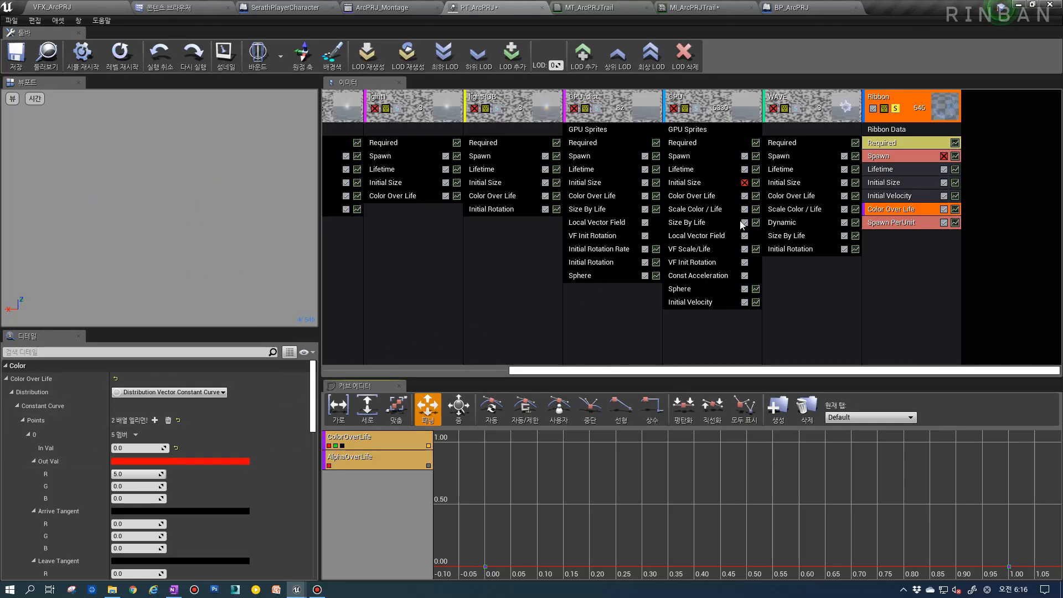
{"action": "left_click", "coordinate": [792, 7]}
{"action": "left_click", "coordinate": [698, 7]}
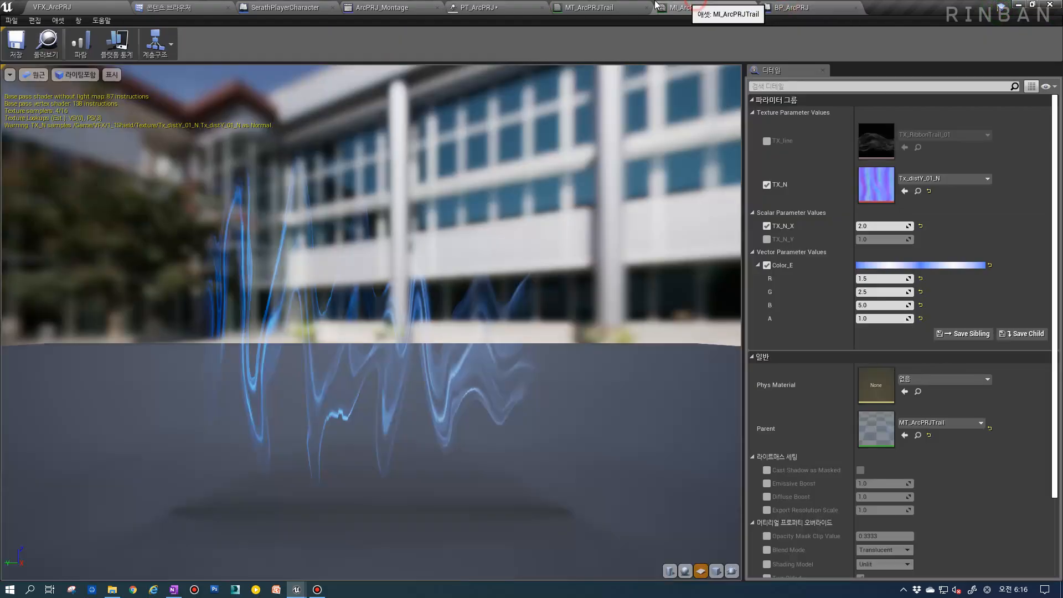
{"action": "left_click", "coordinate": [603, 5]}
{"action": "scroll", "coordinate": [561, 264], "scroll_direction": "down", "scroll_amount": 1}
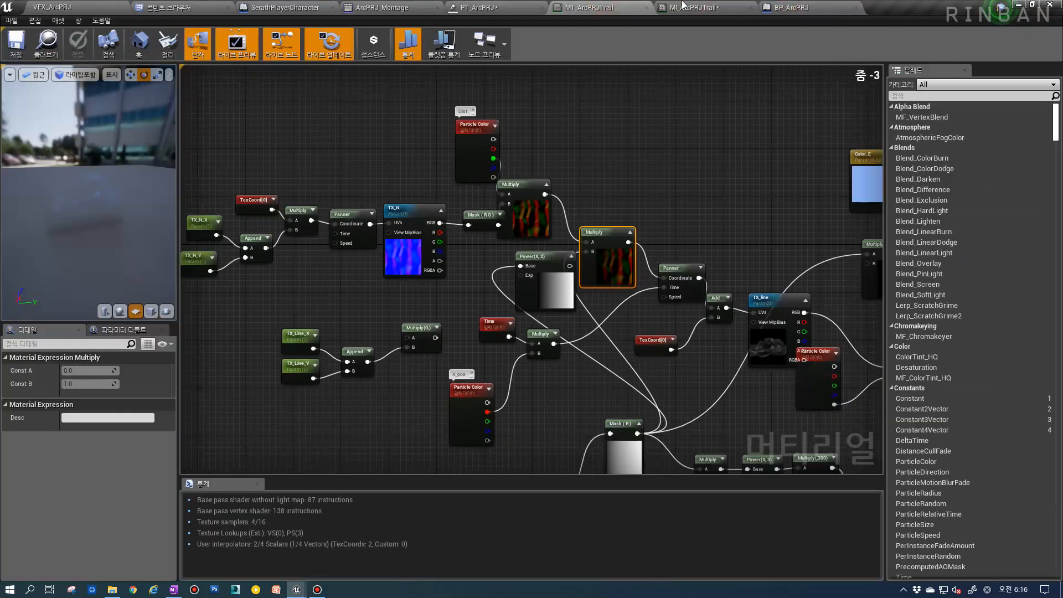
{"action": "left_click", "coordinate": [701, 7]}
{"action": "left_click", "coordinate": [599, 7]}
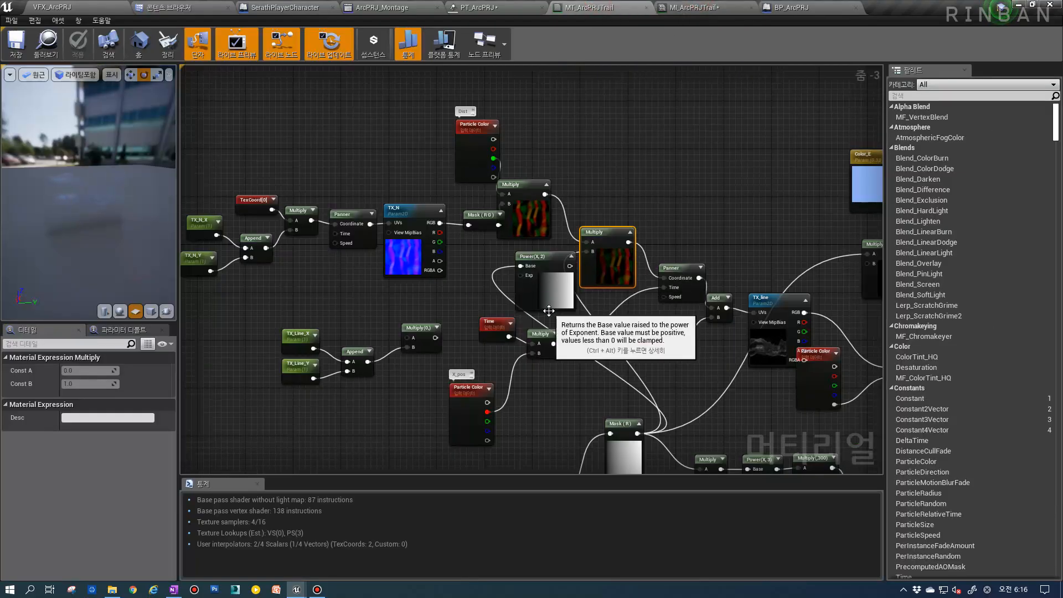
{"action": "left_click", "coordinate": [485, 6]}
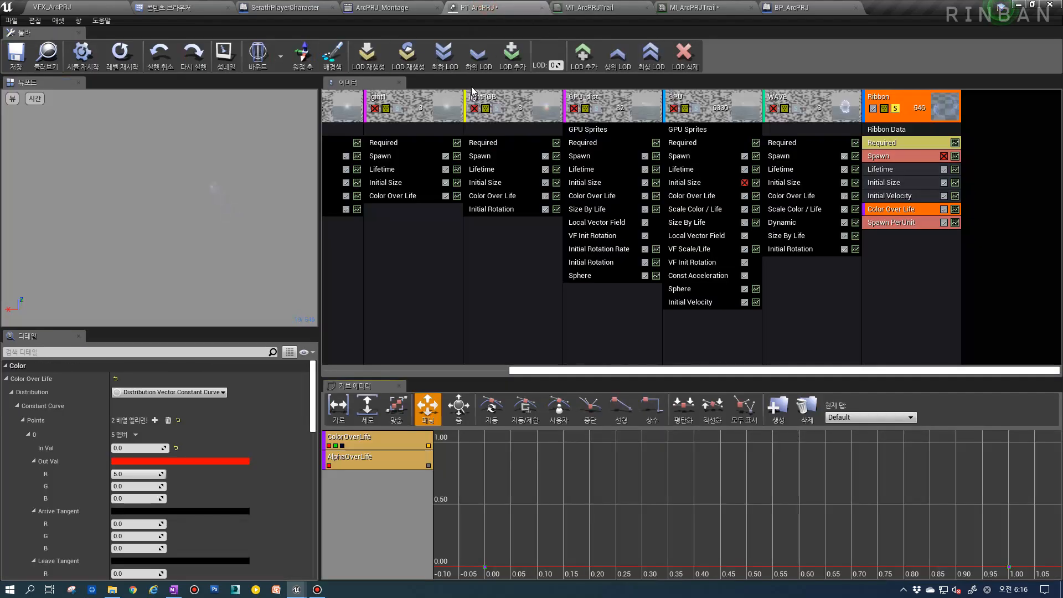
Replay the VFX_ArcPRJ level, cast the skill several times to judge the trail from different angles, and stop playing.
{"action": "left_click", "coordinate": [53, 7]}
{"action": "left_click", "coordinate": [538, 44]}
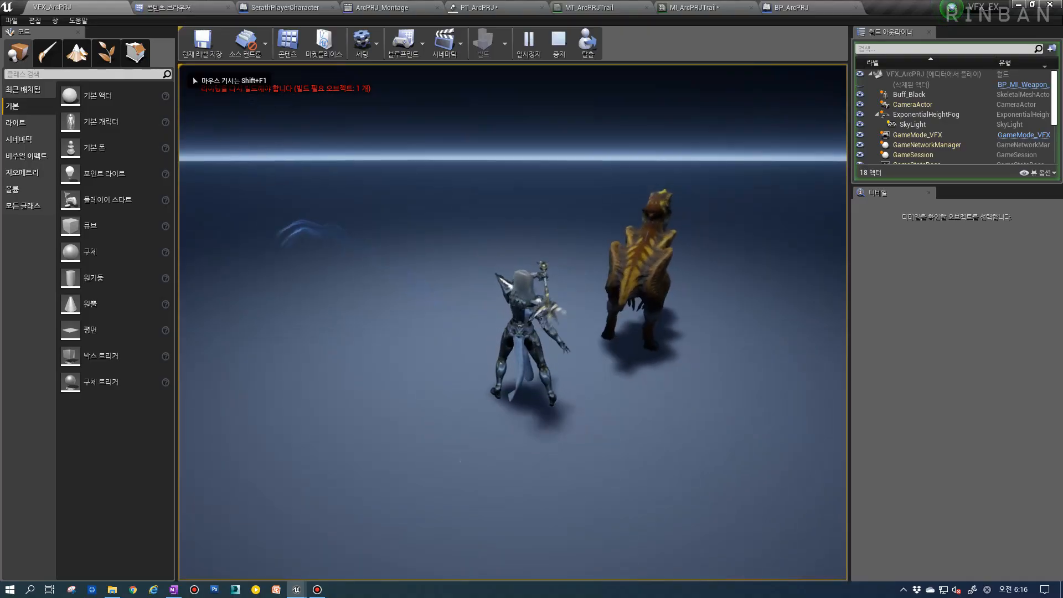
{"action": "key", "text": "1"}
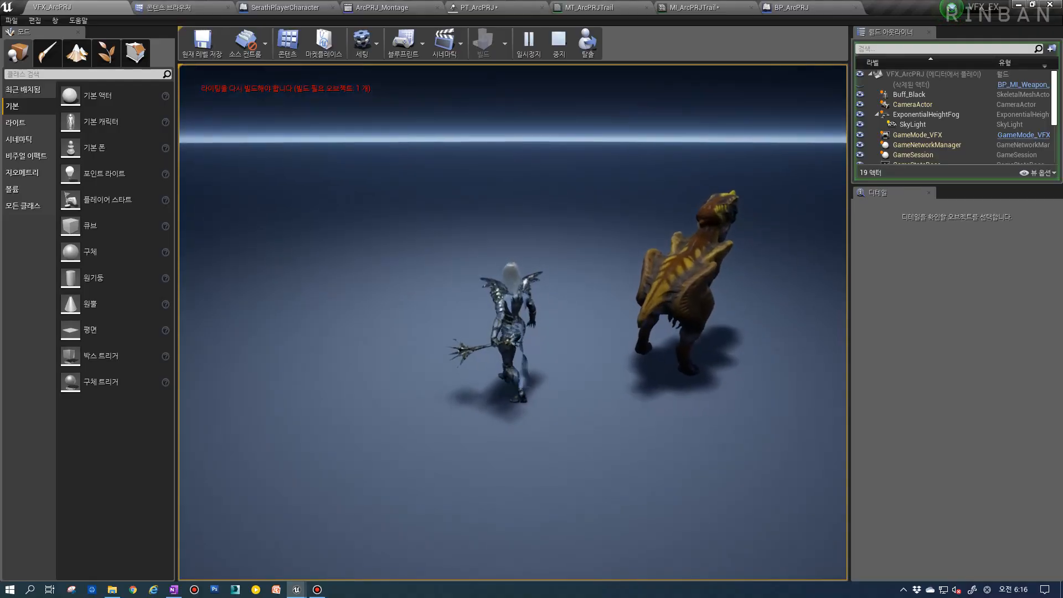
{"action": "key", "text": "1"}
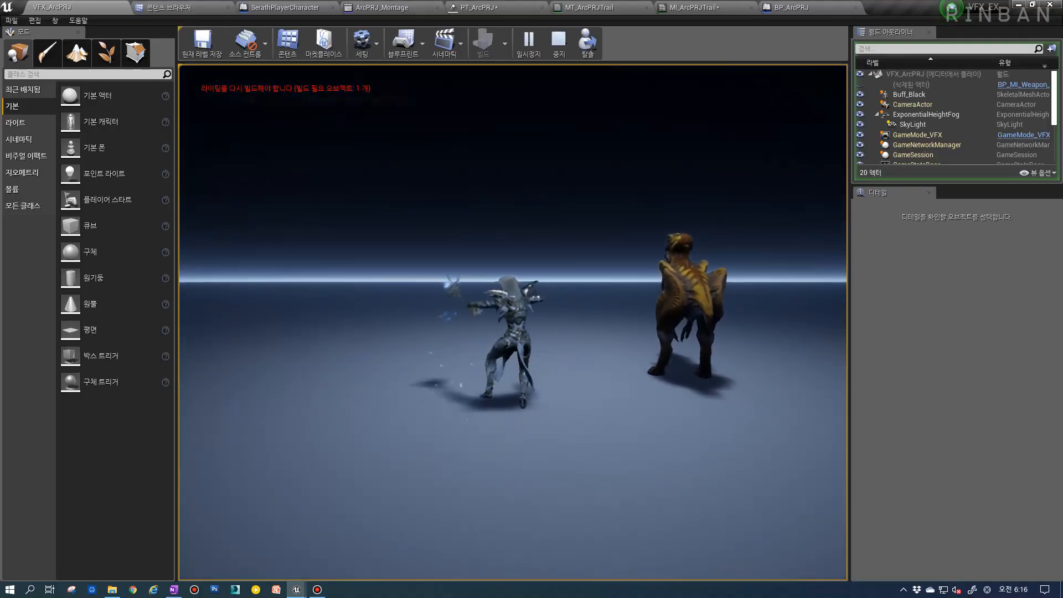
{"action": "key", "text": "1"}
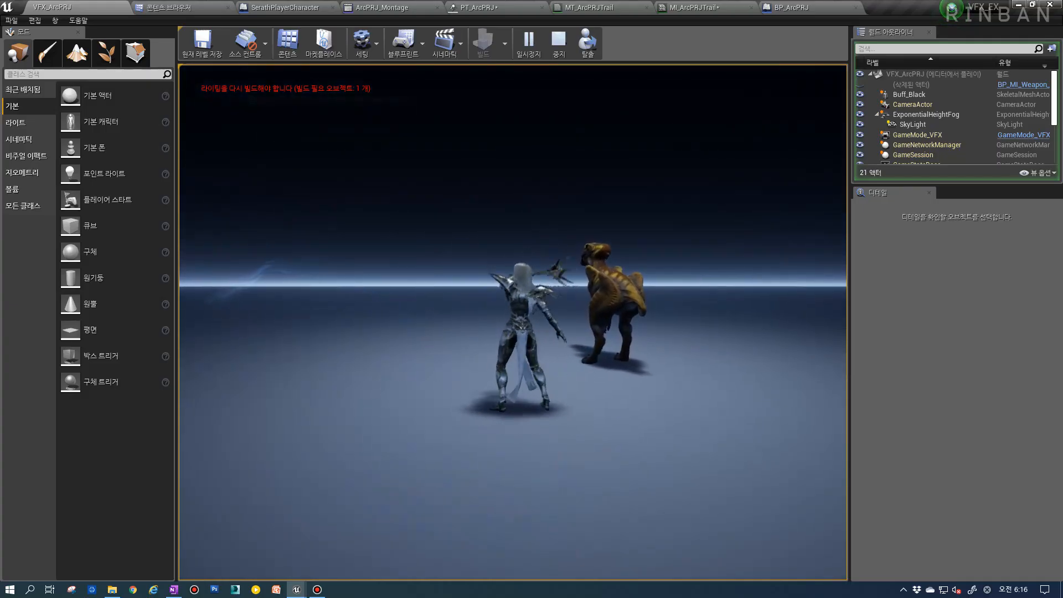
{"action": "key", "text": "Escape"}
In MT_ArcPRJTrail, insert the Power(X, 2) node between the Mask (R) output and the Multiply node feeding the Desaturation fraction.
{"action": "left_click", "coordinate": [781, 7]}
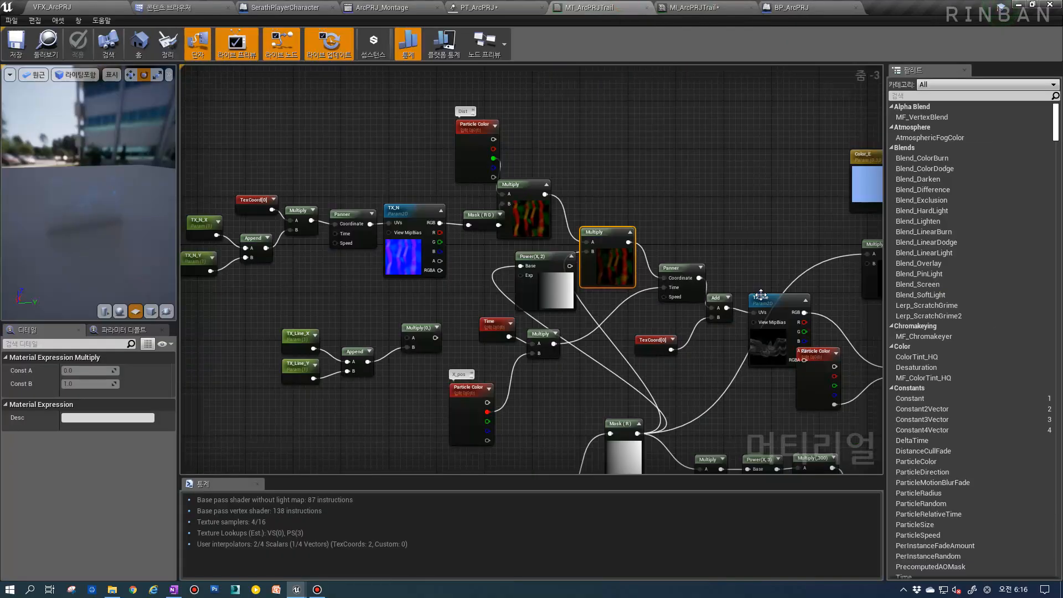
{"action": "scroll", "coordinate": [630, 237], "scroll_direction": "down", "scroll_amount": 4}
{"action": "scroll", "coordinate": [627, 261], "scroll_direction": "up", "scroll_amount": 2}
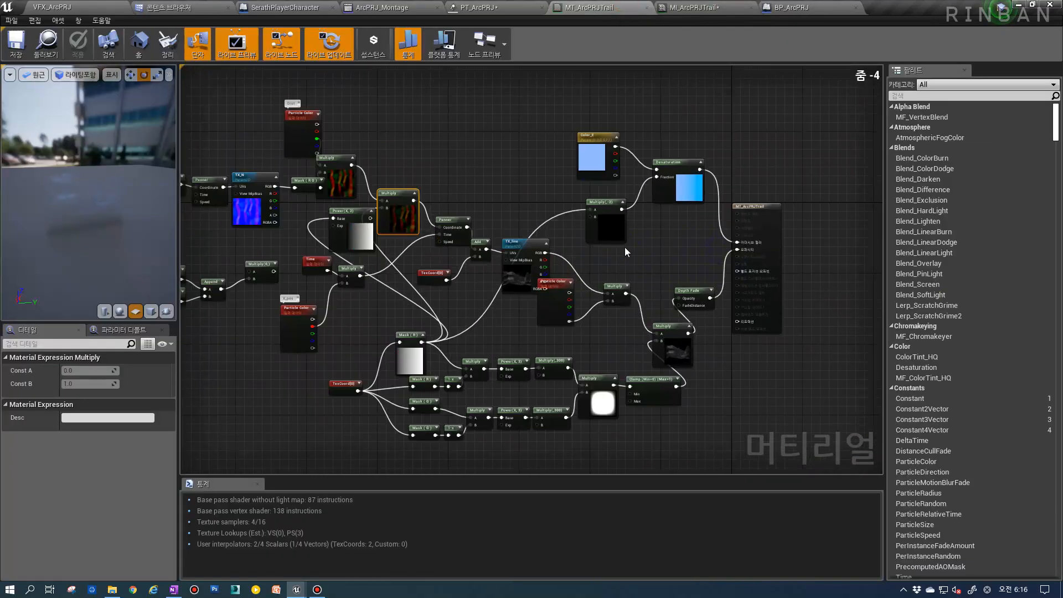
{"action": "scroll", "coordinate": [643, 268], "scroll_direction": "up", "scroll_amount": 2}
{"action": "right_click_drag", "start_coordinate": [589, 258], "coordinate": [651, 285]}
{"action": "scroll", "coordinate": [651, 329], "scroll_direction": "down", "scroll_amount": 2}
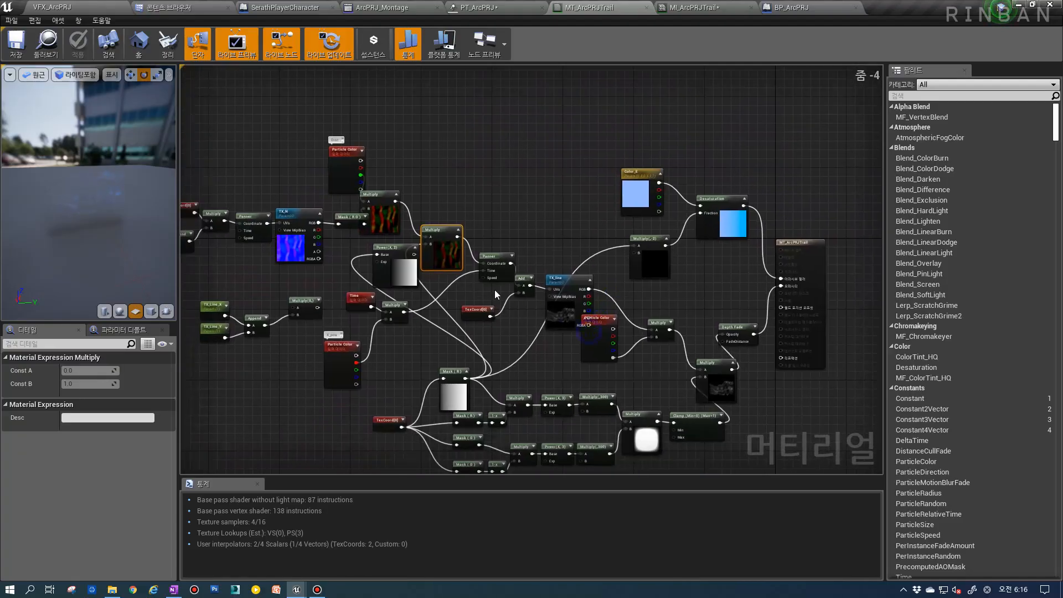
{"action": "scroll", "coordinate": [498, 298], "scroll_direction": "up", "scroll_amount": 2}
{"action": "left_click_drag", "start_coordinate": [347, 266], "coordinate": [631, 227]}
{"action": "right_click_drag", "start_coordinate": [688, 242], "coordinate": [580, 263]}
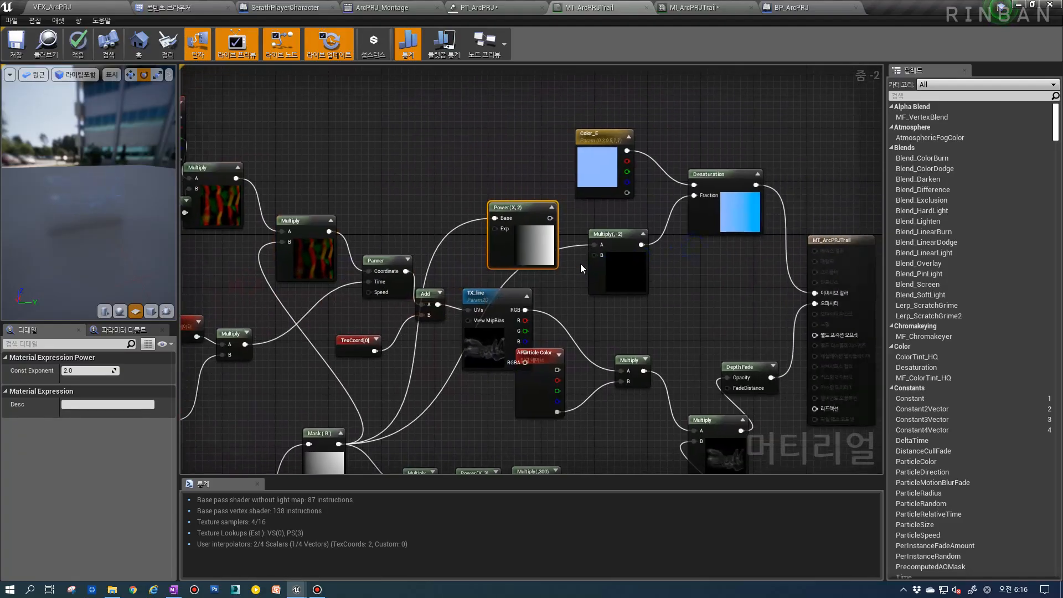
{"action": "left_click_drag", "start_coordinate": [622, 265], "coordinate": [594, 241]}
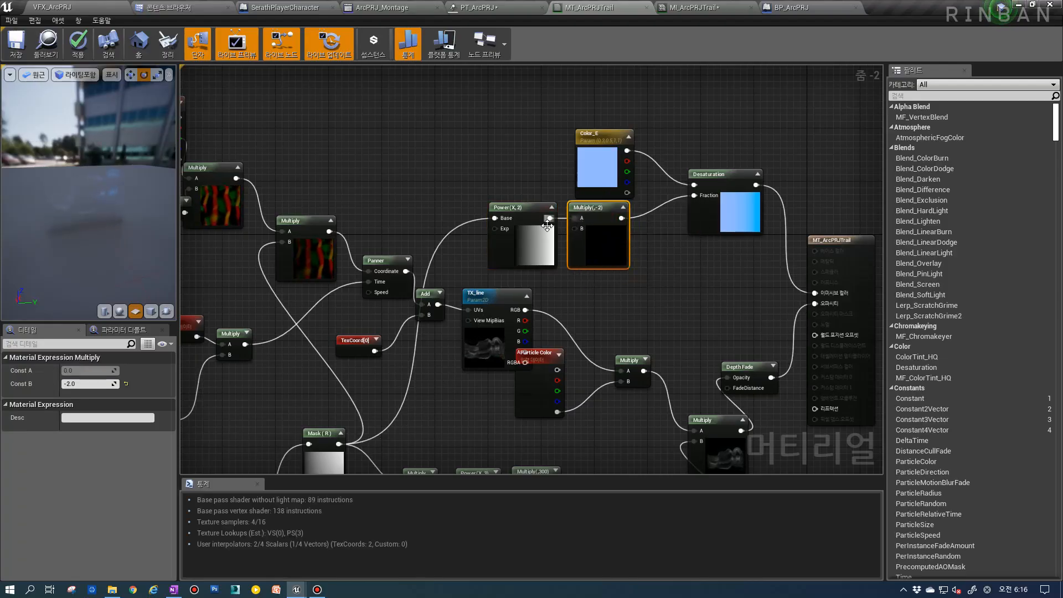
Try -1 and -5 as Const B of the Multiply node feeding Desaturation, and settle on -3.
{"action": "left_click", "coordinate": [96, 385]}
{"action": "type", "text": "-1"}
{"action": "key", "text": "Return"}
{"action": "type", "text": "-5"}
{"action": "key", "text": "Return"}
{"action": "type", "text": "-"}
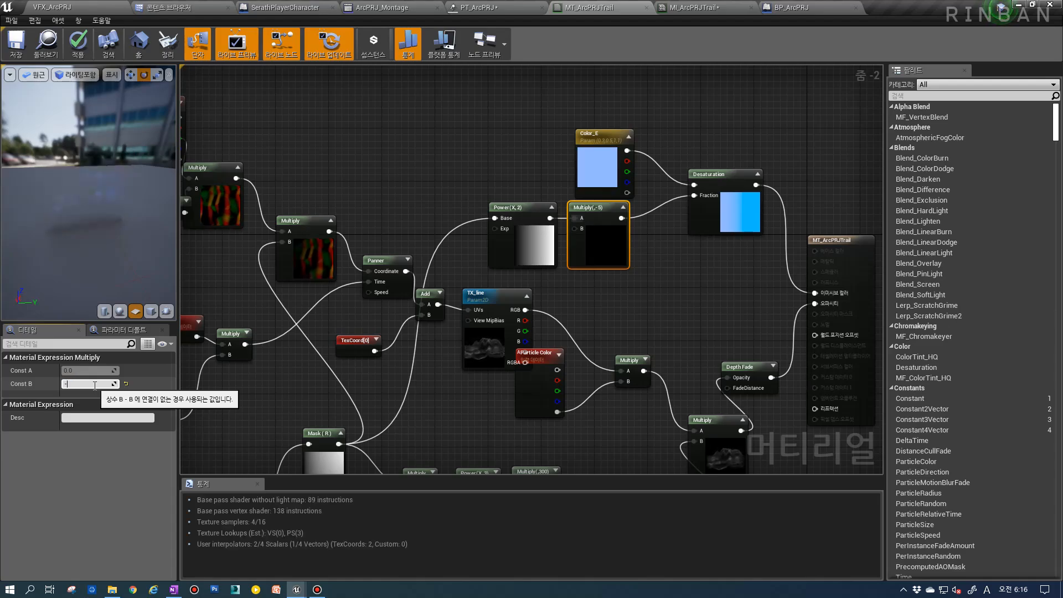
{"action": "type", "text": "3"}
{"action": "key", "text": "Return"}
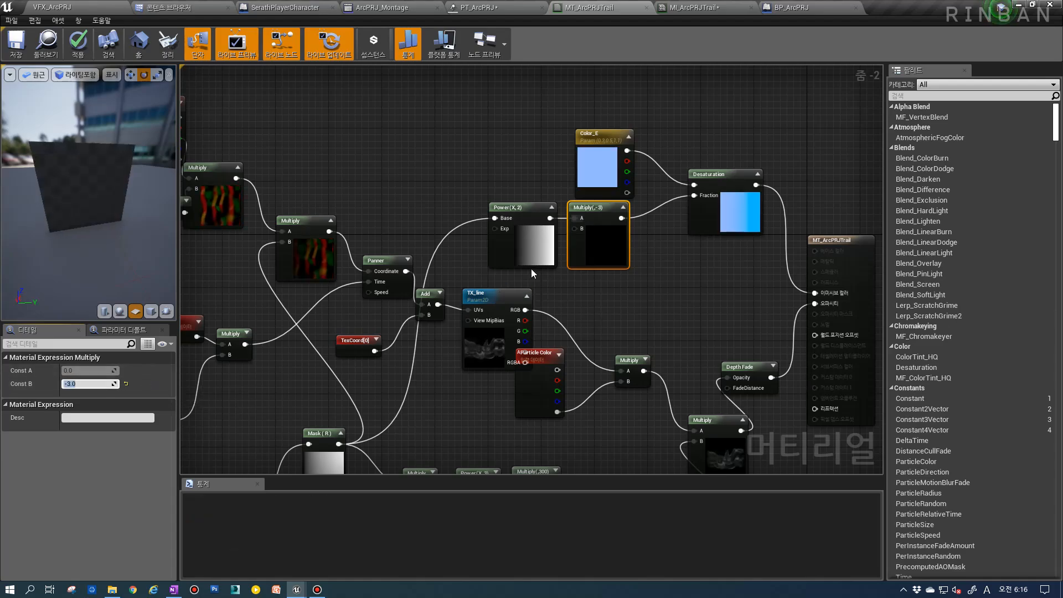
Try Const Exponent values of 5, 0.5 and 1 on the Power node before Desaturation, and return it to 2.
{"action": "left_click", "coordinate": [528, 256]}
{"action": "key", "text": "Return"}
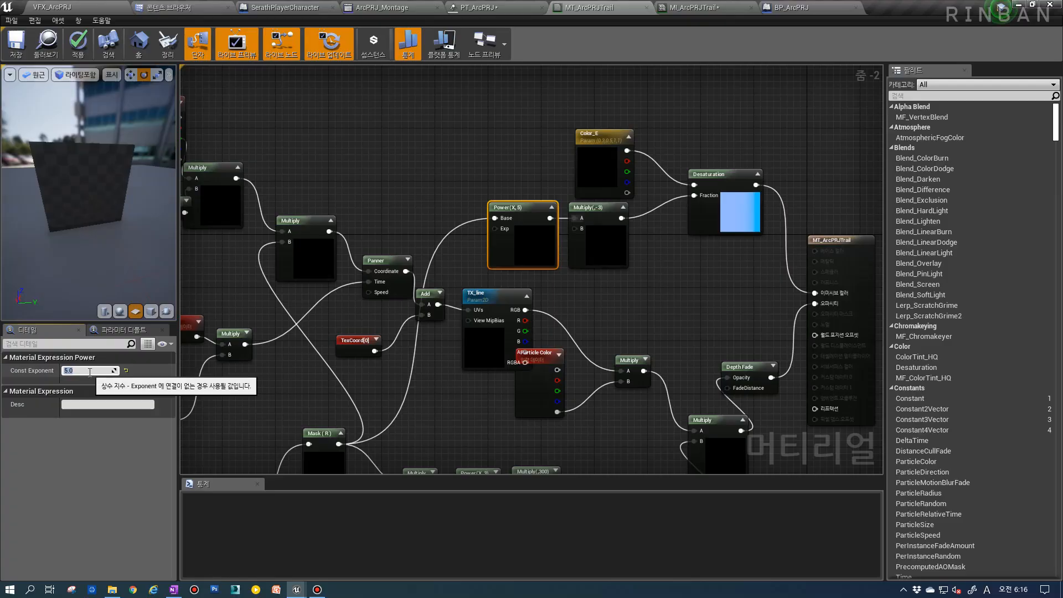
{"action": "type", "text": "0.5"}
{"action": "key", "text": "Return"}
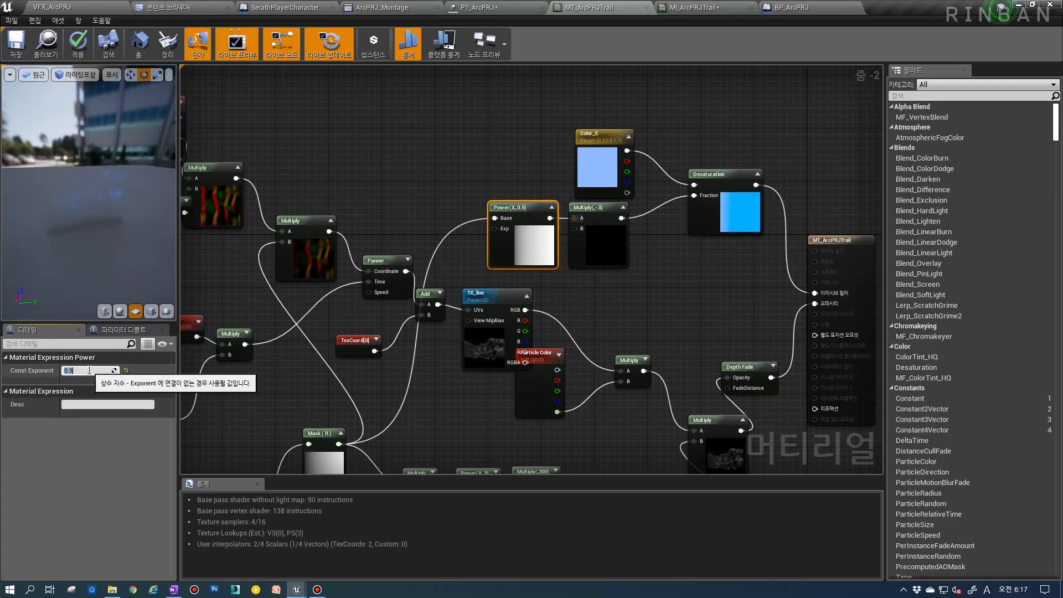
{"action": "type", "text": "1"}
{"action": "key", "text": "Return"}
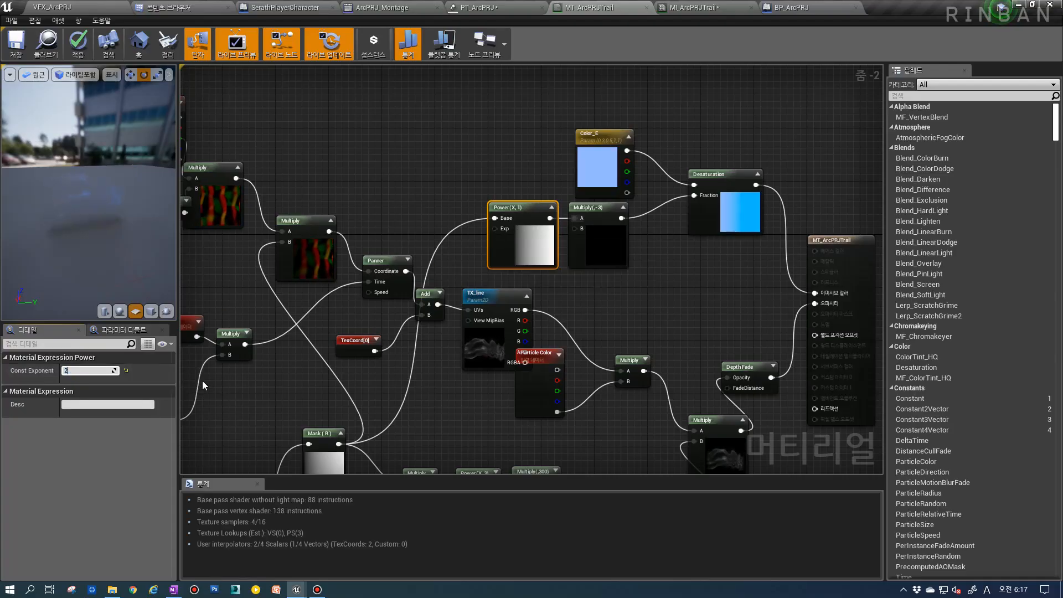
{"action": "key", "text": "Return"}
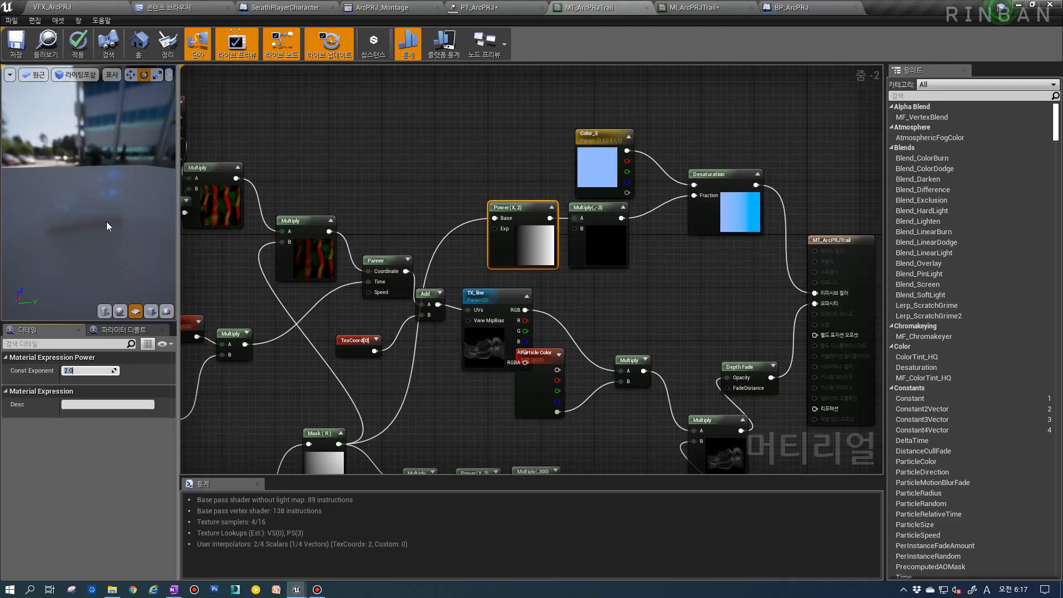
{"action": "type", "text": "5"}
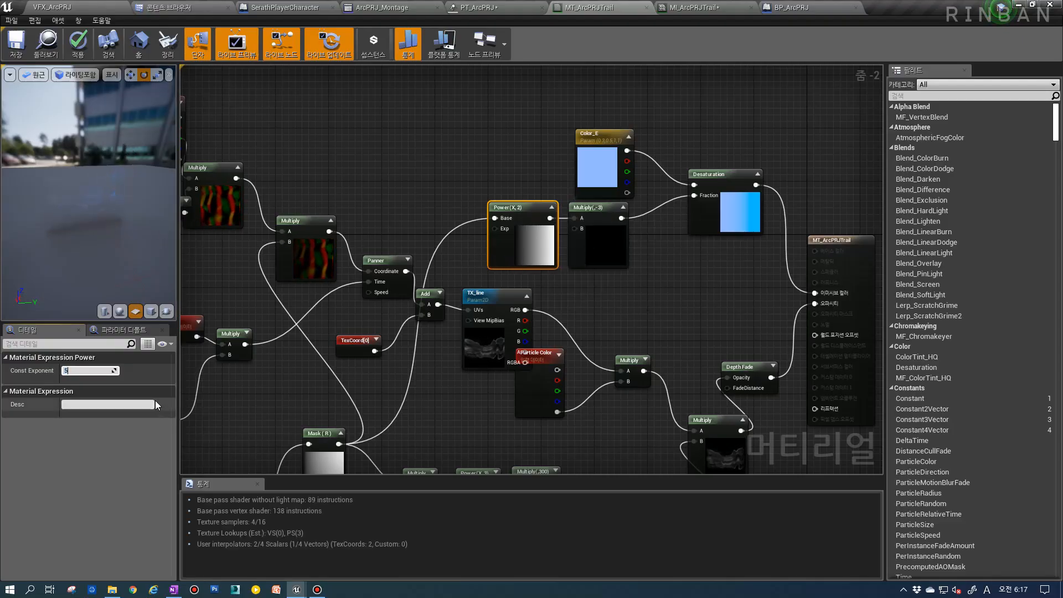
{"action": "key", "text": "Return"}
{"action": "type", "text": "2"}
{"action": "key", "text": "Return"}
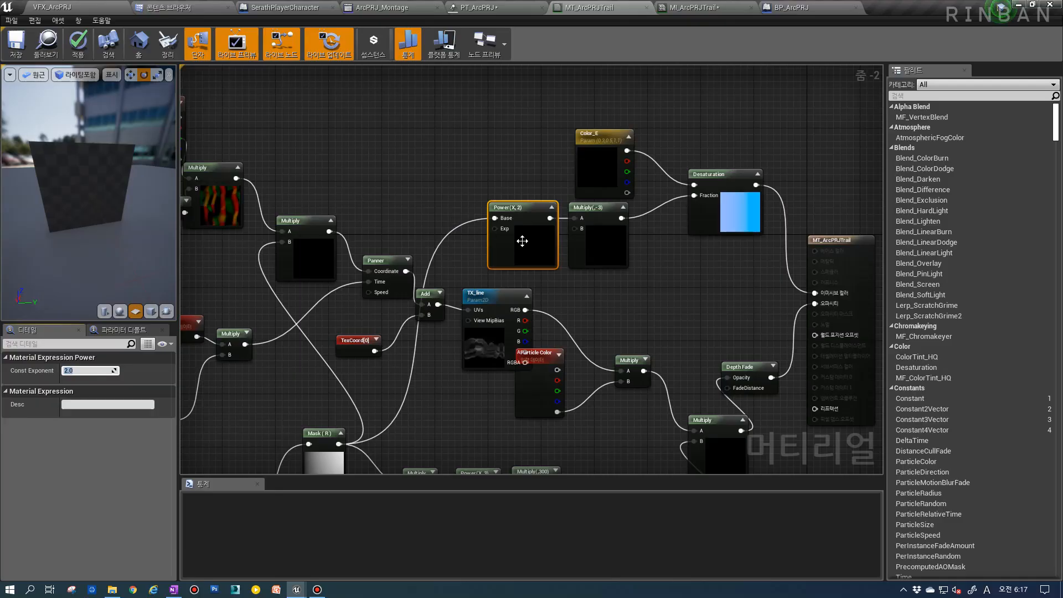
Delete the Power node and connect Mask (R) directly to input A of the Multiply node feeding the Desaturation fraction.
{"action": "left_click", "coordinate": [560, 282]}
{"action": "key", "text": "Delete"}
{"action": "left_click_drag", "start_coordinate": [339, 445], "coordinate": [355, 441]}
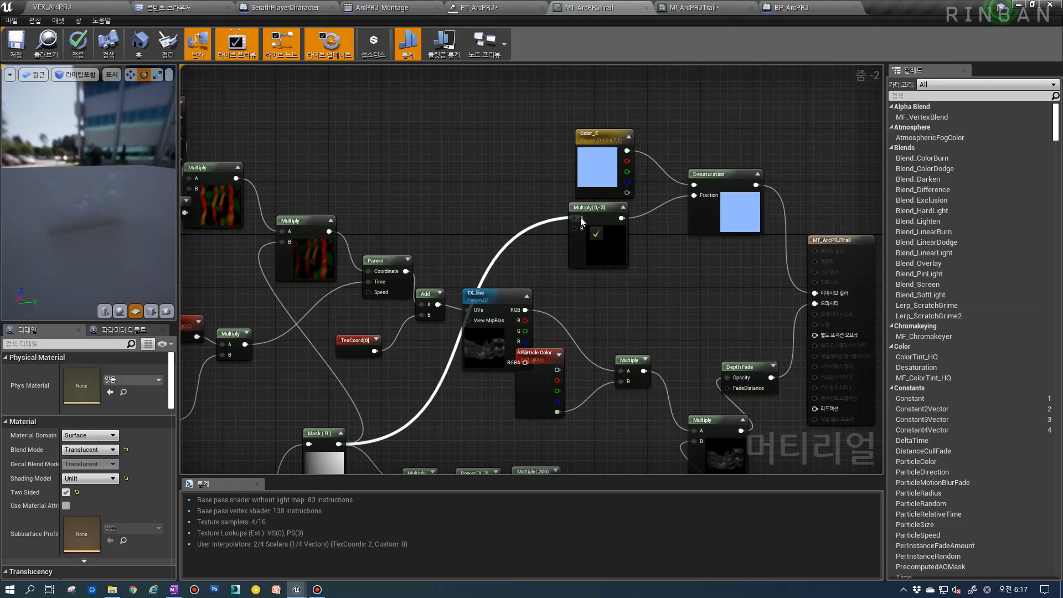
{"action": "left_click_drag", "start_coordinate": [580, 217], "coordinate": [581, 218]}
Reposition the Color_E and Desaturation nodes in the graph and save the MT_ArcPRJTrail material.
{"action": "left_click", "coordinate": [612, 247]}
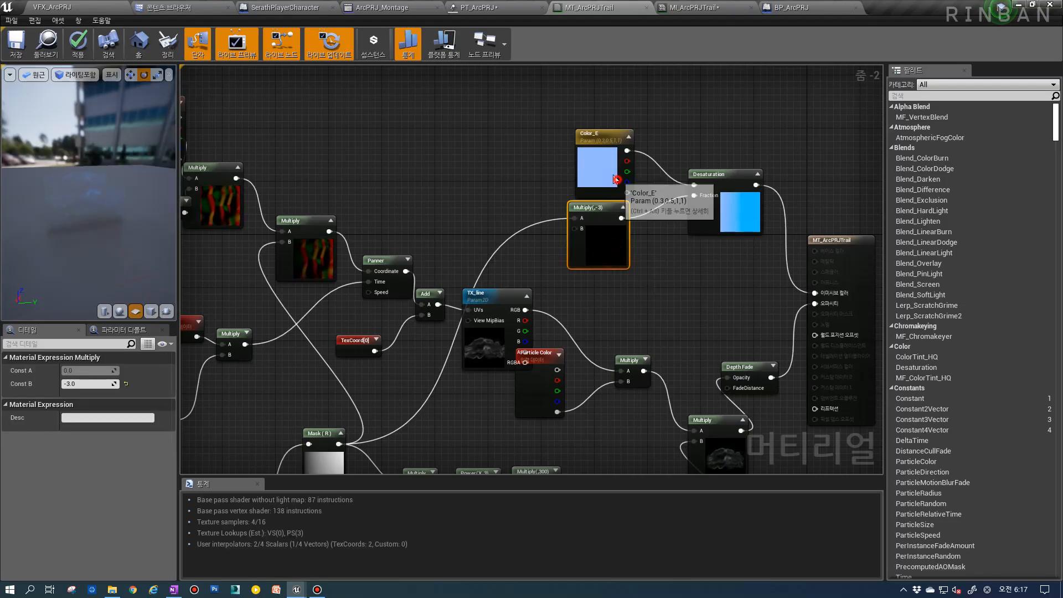
{"action": "left_click_drag", "start_coordinate": [618, 180], "coordinate": [604, 167]}
{"action": "left_click_drag", "start_coordinate": [720, 174], "coordinate": [713, 174]}
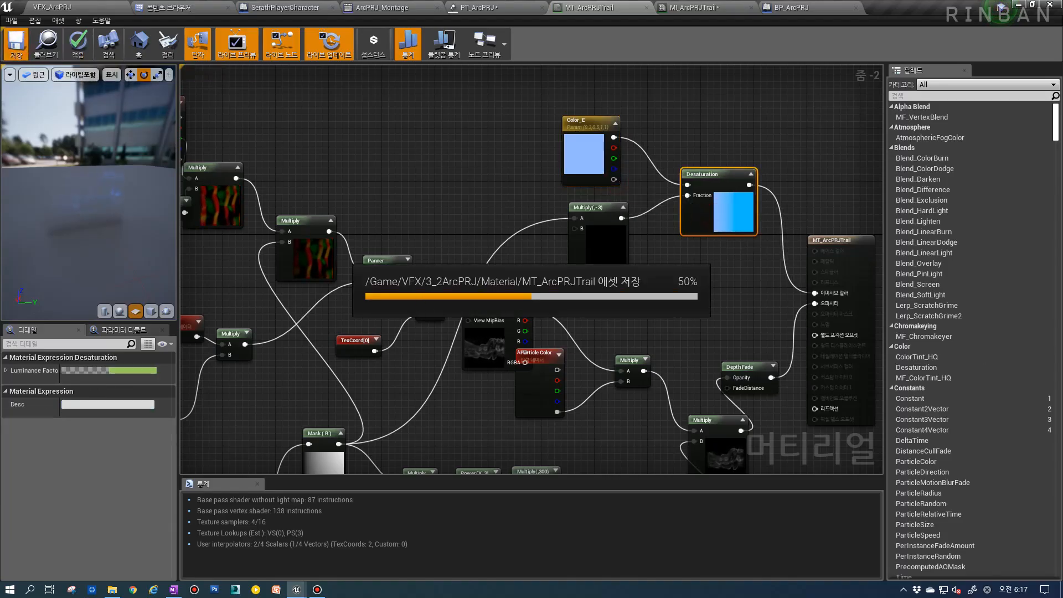
{"action": "scroll", "coordinate": [676, 329], "scroll_direction": "down", "scroll_amount": 4}
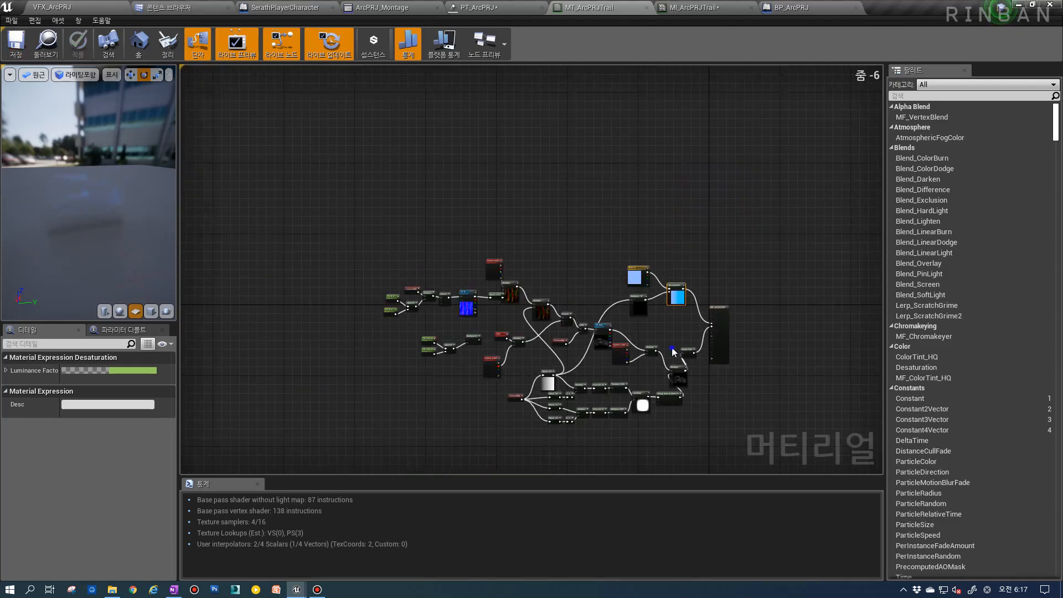
In PT_ArcPRJ, turn off solo mode on the Ribbon emitter and save the particle system.
{"action": "left_click", "coordinate": [496, 7]}
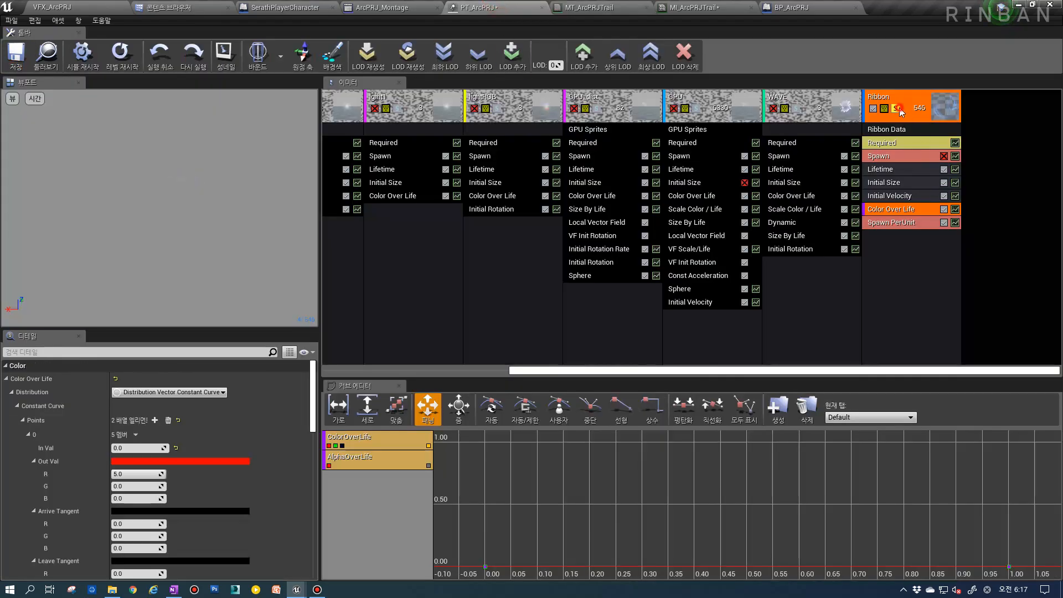
{"action": "left_click", "coordinate": [898, 108]}
{"action": "left_click", "coordinate": [15, 56]}
Play the VFX_ArcPRJ level, cast the skill repeatedly while moving and changing the view to judge the projectile trail, and stop playing.
{"action": "left_click", "coordinate": [53, 6]}
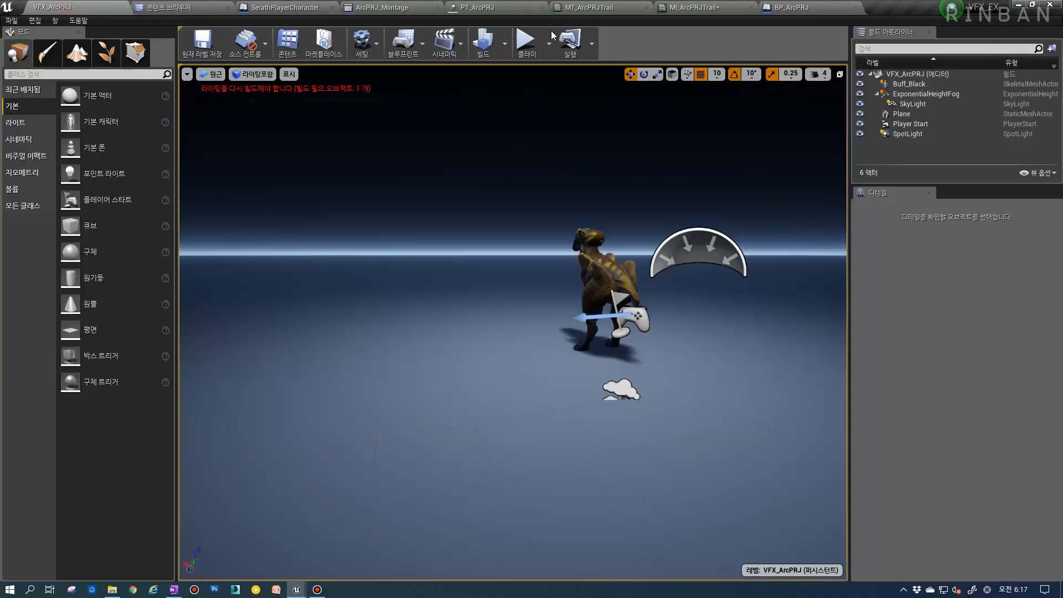
{"action": "left_click", "coordinate": [522, 45]}
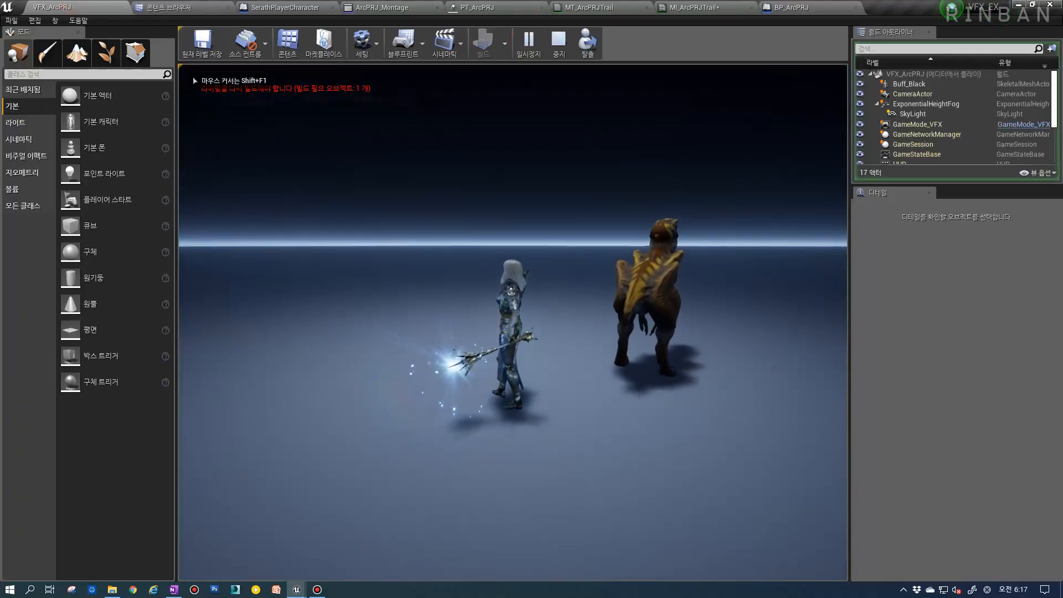
{"action": "left_click", "coordinate": [513, 323]}
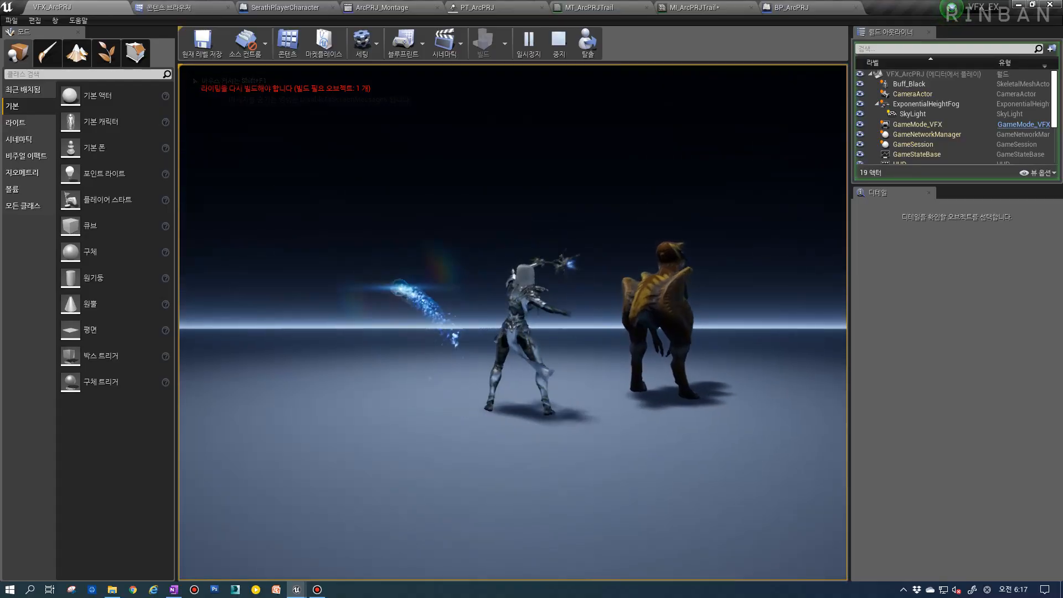
{"action": "key", "text": "d"}
{"action": "left_click", "coordinate": [513, 323]}
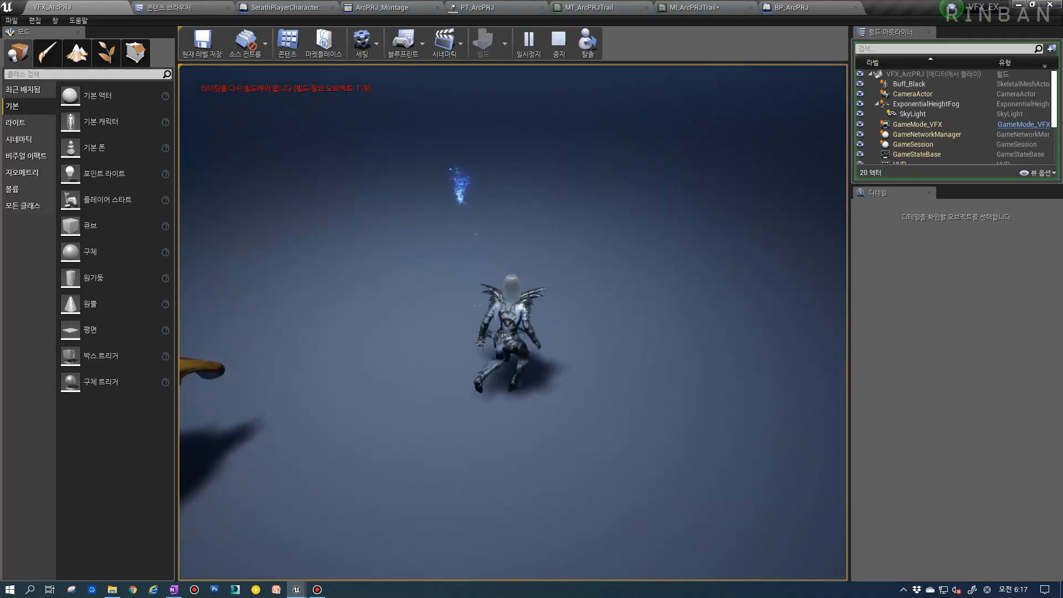
{"action": "key", "text": "d"}
{"action": "left_click", "coordinate": [513, 323]}
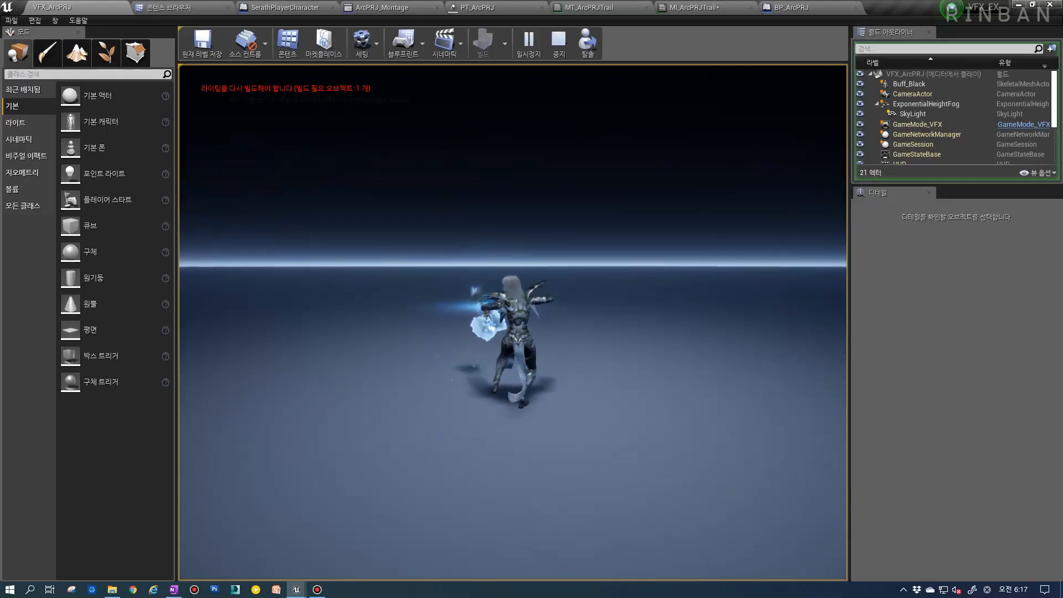
{"action": "key", "text": "a"}
{"action": "left_click", "coordinate": [513, 323]}
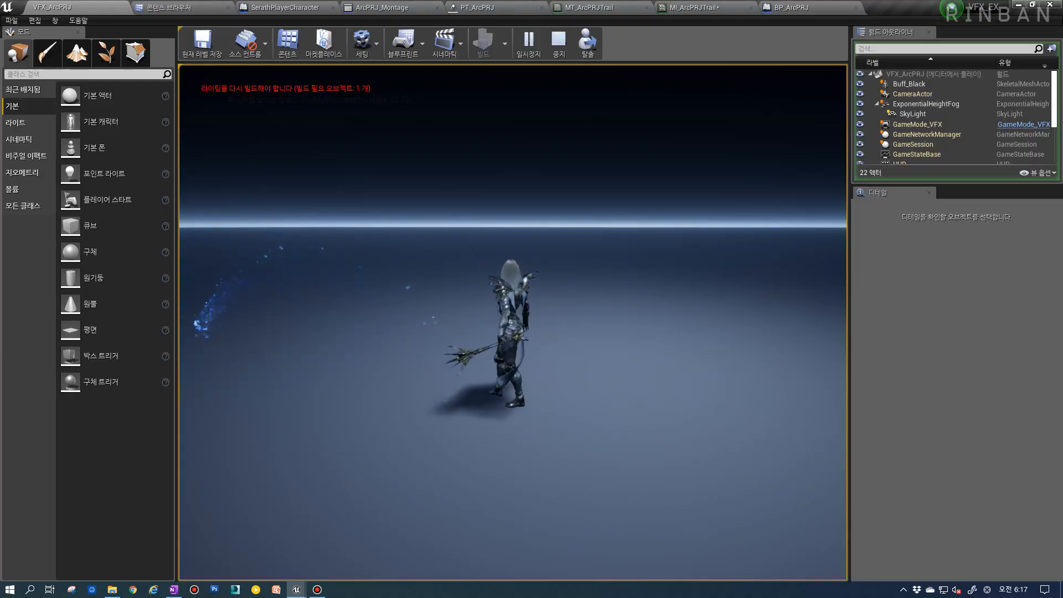
{"action": "left_click", "coordinate": [513, 323]}
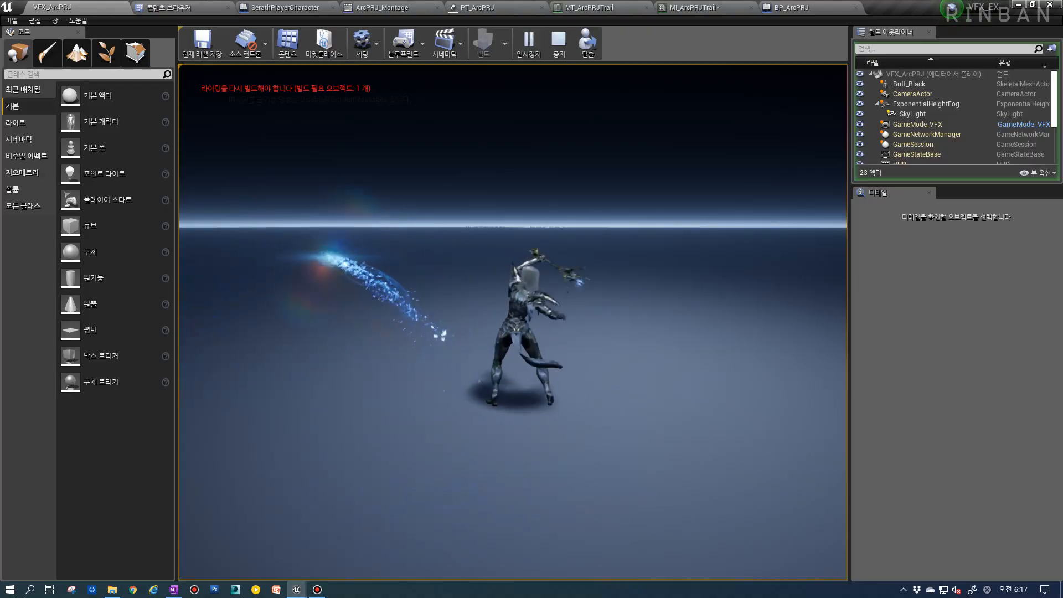
{"action": "left_click", "coordinate": [513, 323]}
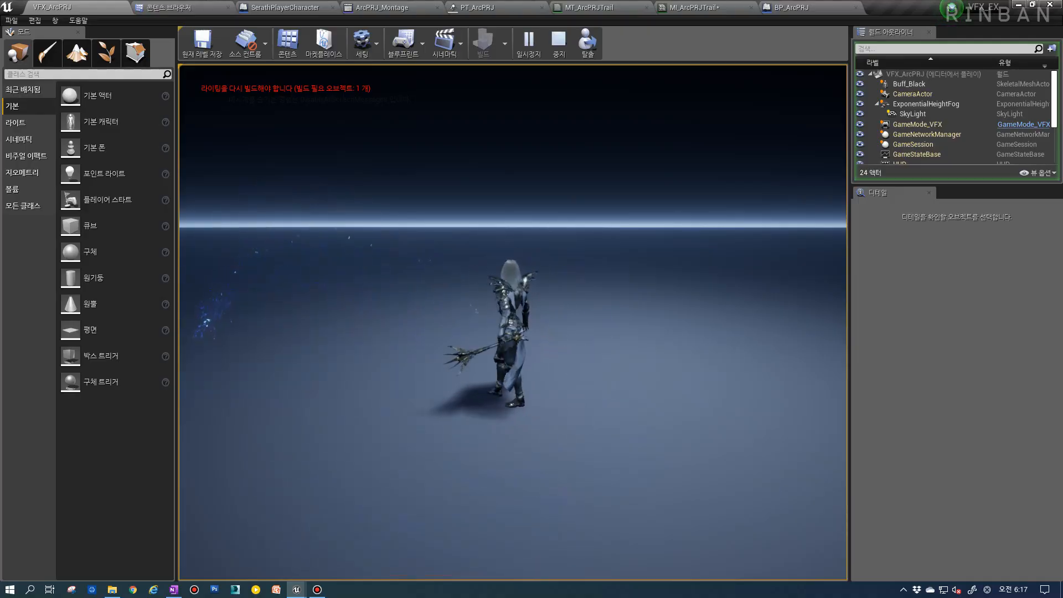
{"action": "left_click", "coordinate": [512, 323]}
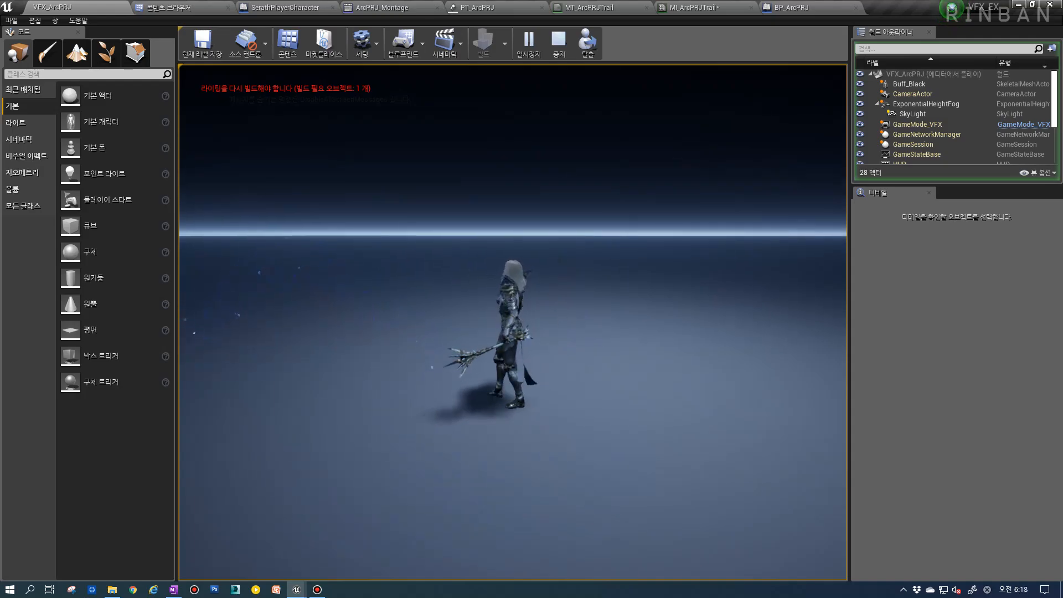
{"action": "key", "text": "1"}
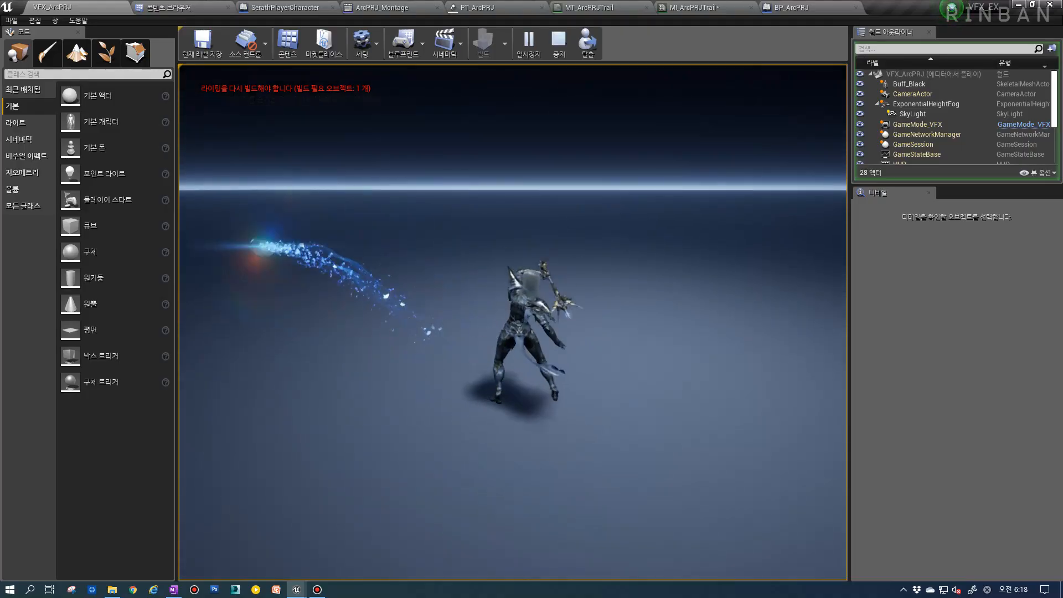
{"action": "key", "text": "Escape"}
In PT_ArcPRJ, try 2.0 as the Ribbon emitter's Lifetime constant and settle on 1.5.
{"action": "left_click", "coordinate": [706, 6]}
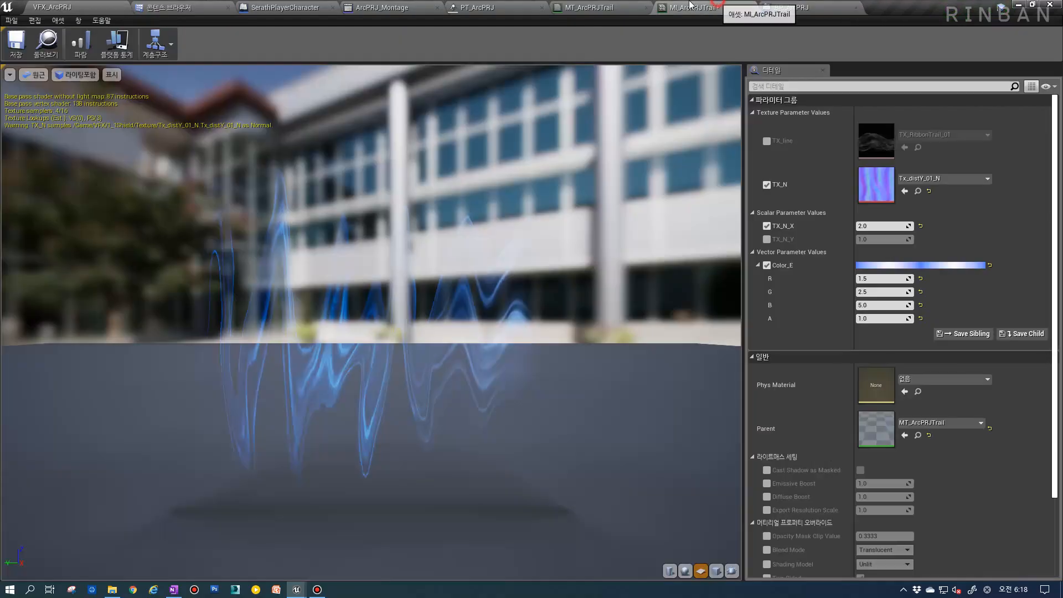
{"action": "left_click", "coordinate": [596, 7]}
{"action": "left_click", "coordinate": [459, 7]}
{"action": "left_click", "coordinate": [884, 170]}
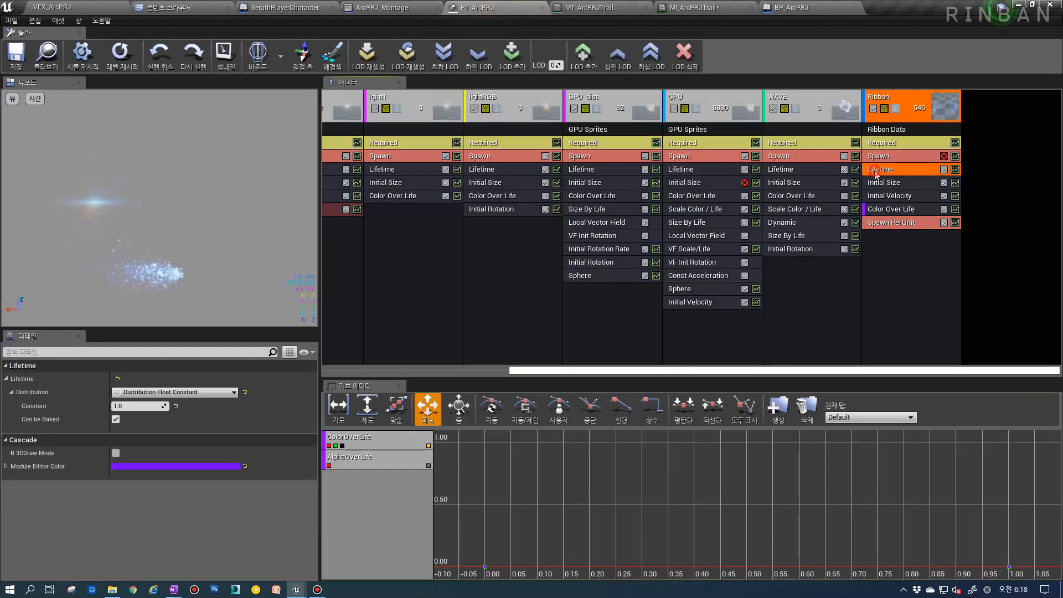
{"action": "left_click", "coordinate": [125, 406]}
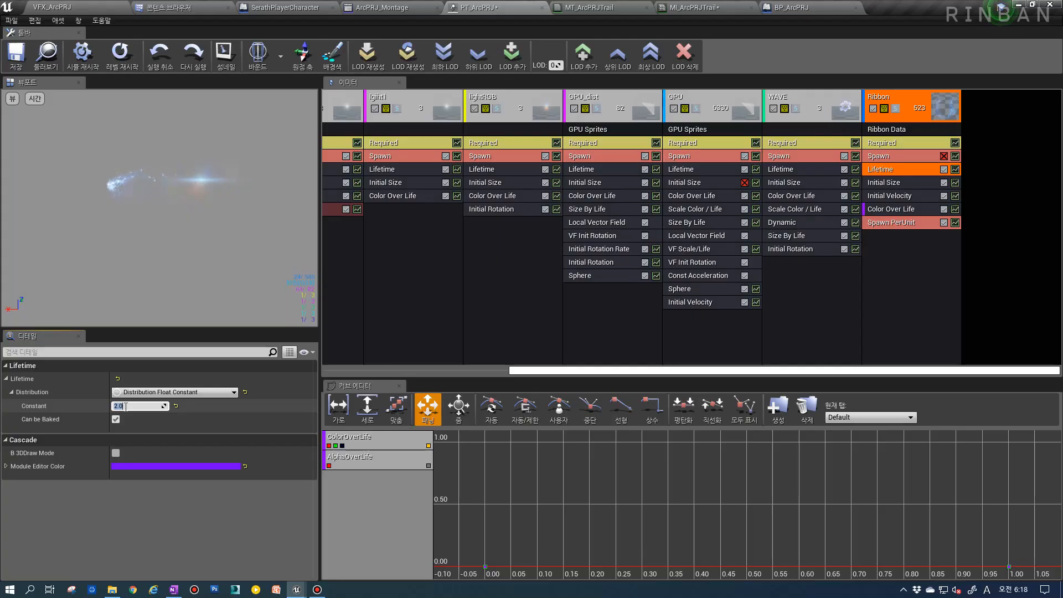
{"action": "type", "text": "1.5"}
{"action": "key", "text": "Return"}
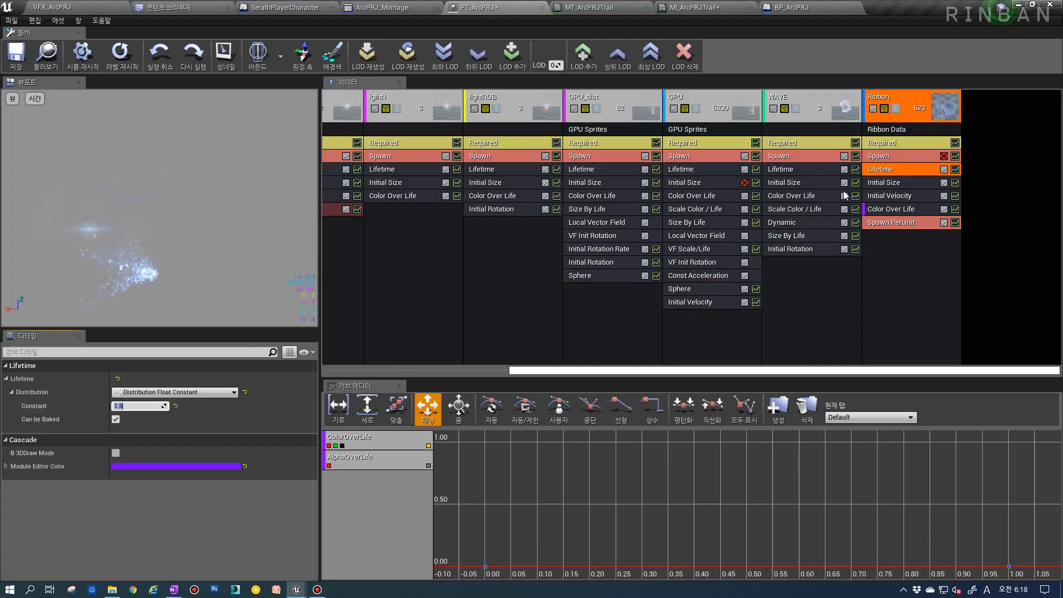
Solo the GPU_dist and GPU emitters, and move the Const Acceleration module from GPU to GPU_dist.
{"action": "left_click", "coordinate": [599, 109]}
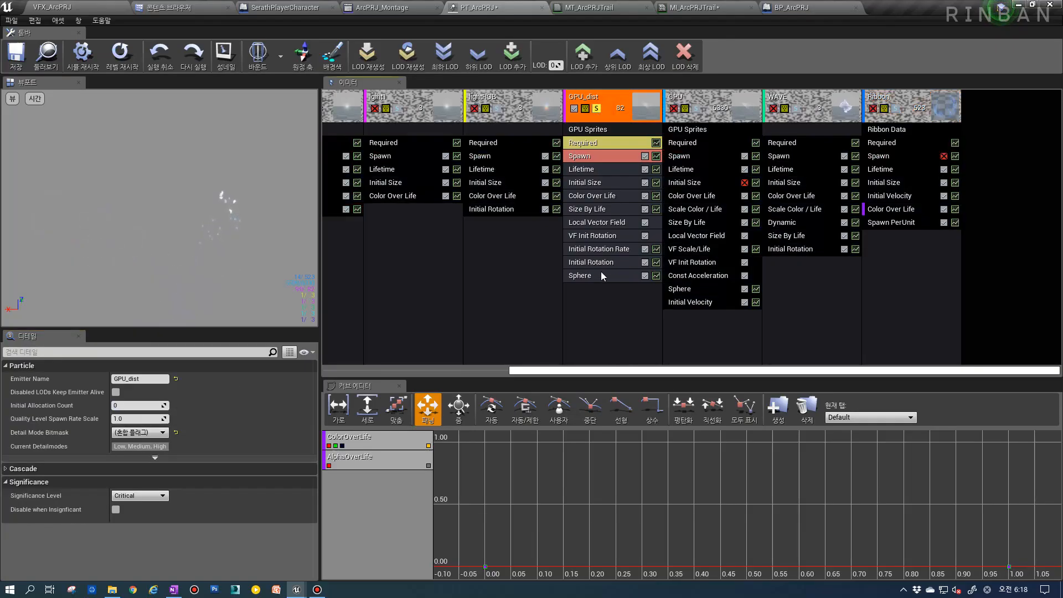
{"action": "left_click", "coordinate": [696, 108]}
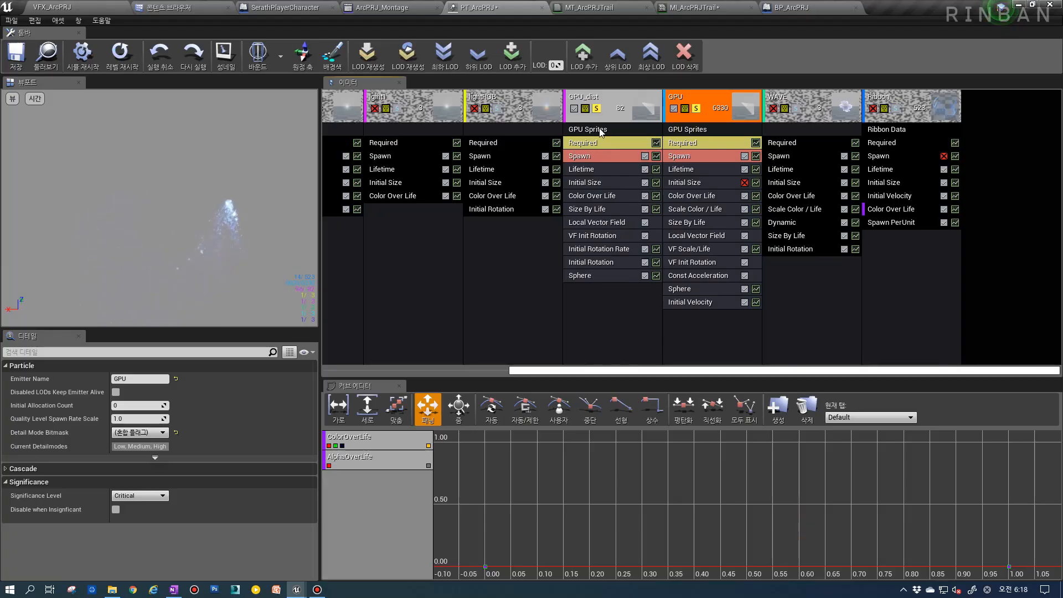
{"action": "left_click", "coordinate": [597, 109]}
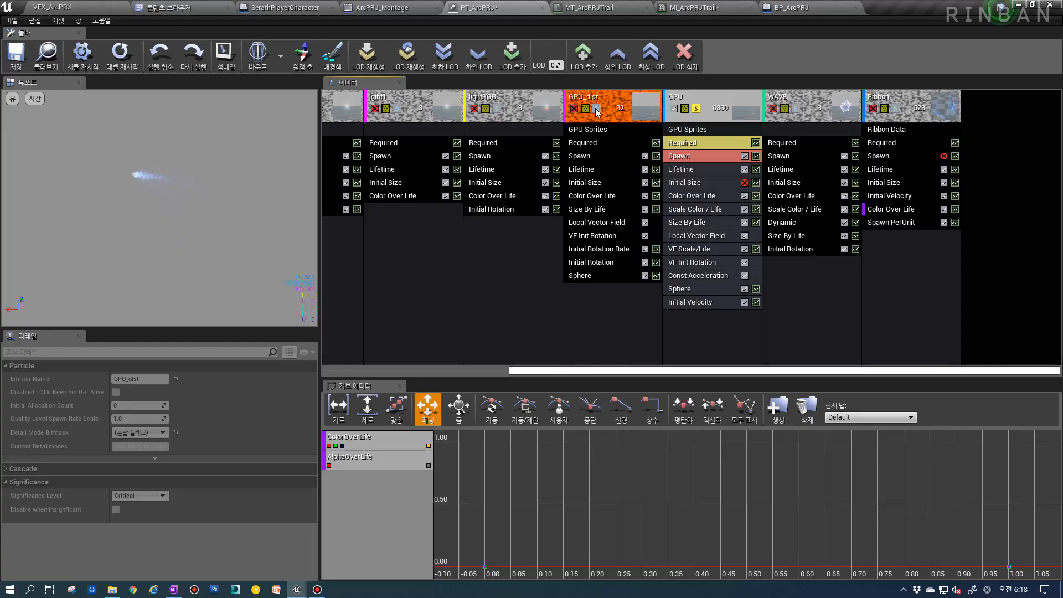
{"action": "left_click", "coordinate": [598, 109]}
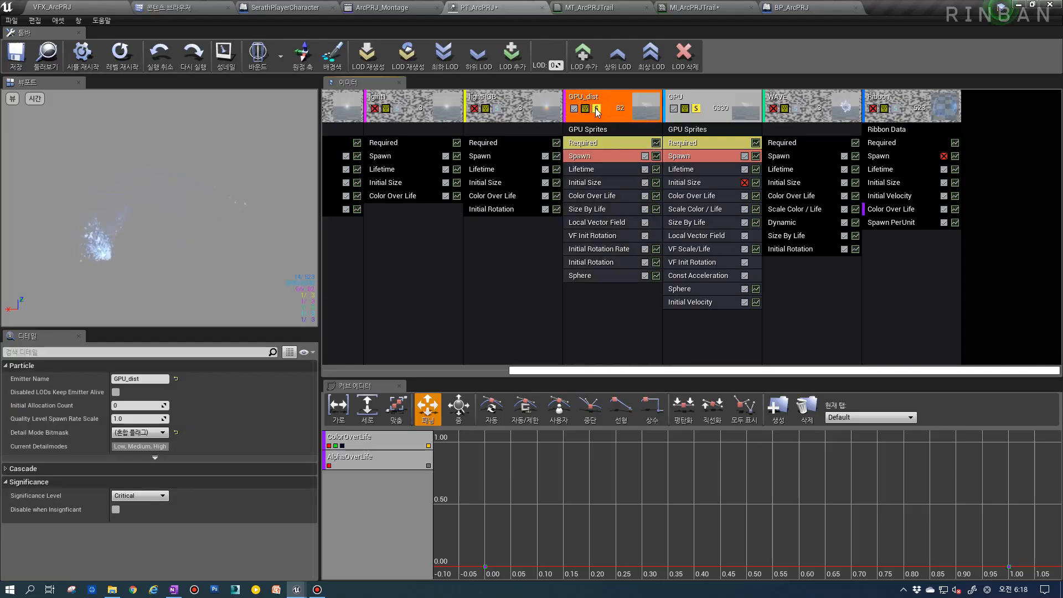
{"action": "left_click", "coordinate": [698, 276]}
{"action": "left_click_drag", "start_coordinate": [694, 275], "coordinate": [597, 300]}
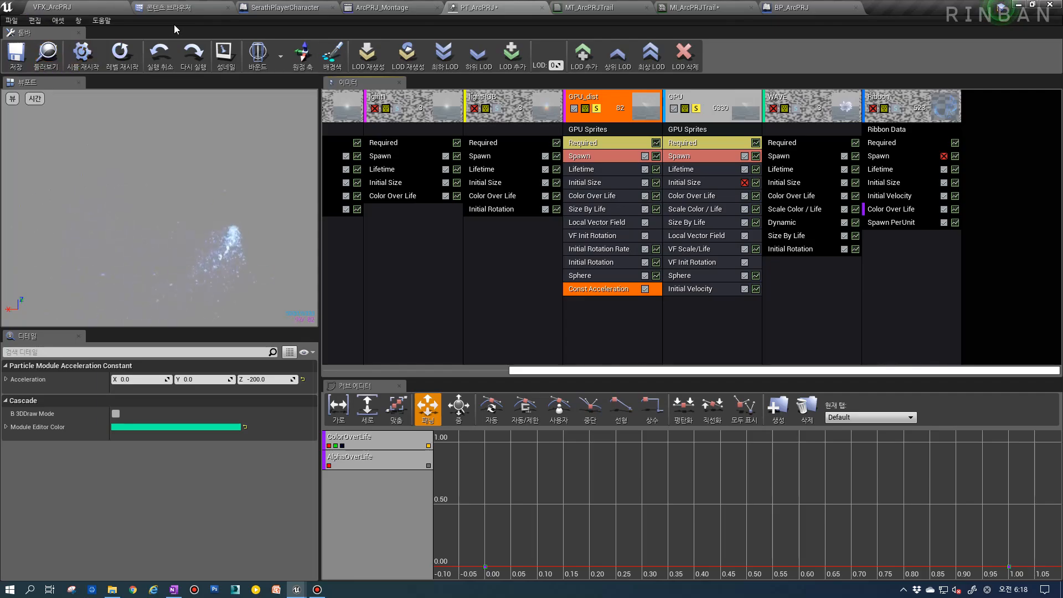
Play the VFX_ArcPRJ level, cast the skill a few times to check the soloed GPU particles, and stop playing.
{"action": "left_click", "coordinate": [52, 7]}
{"action": "left_click", "coordinate": [527, 41]}
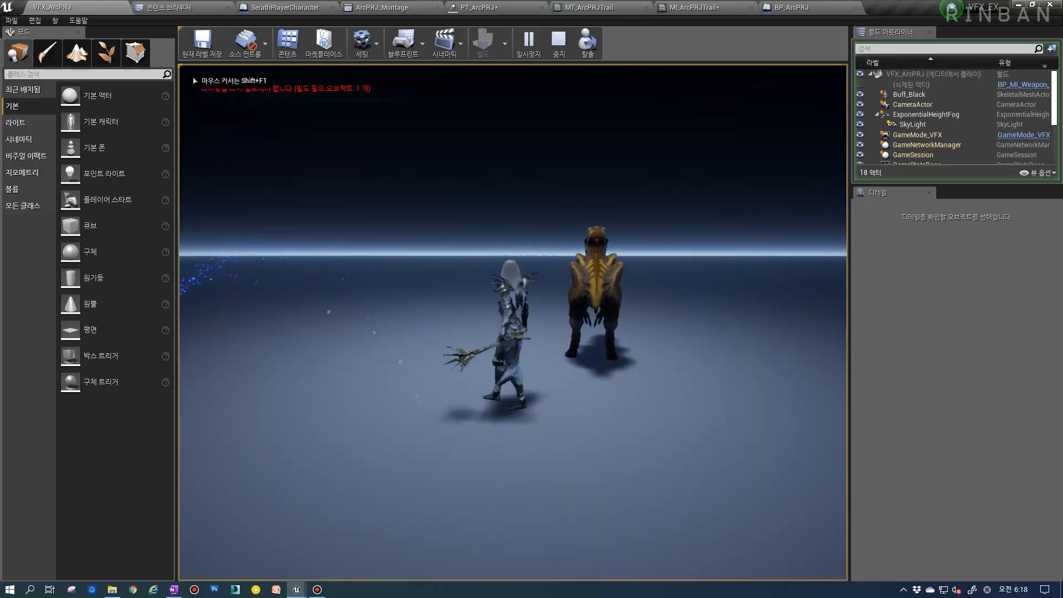
{"action": "key", "text": "1"}
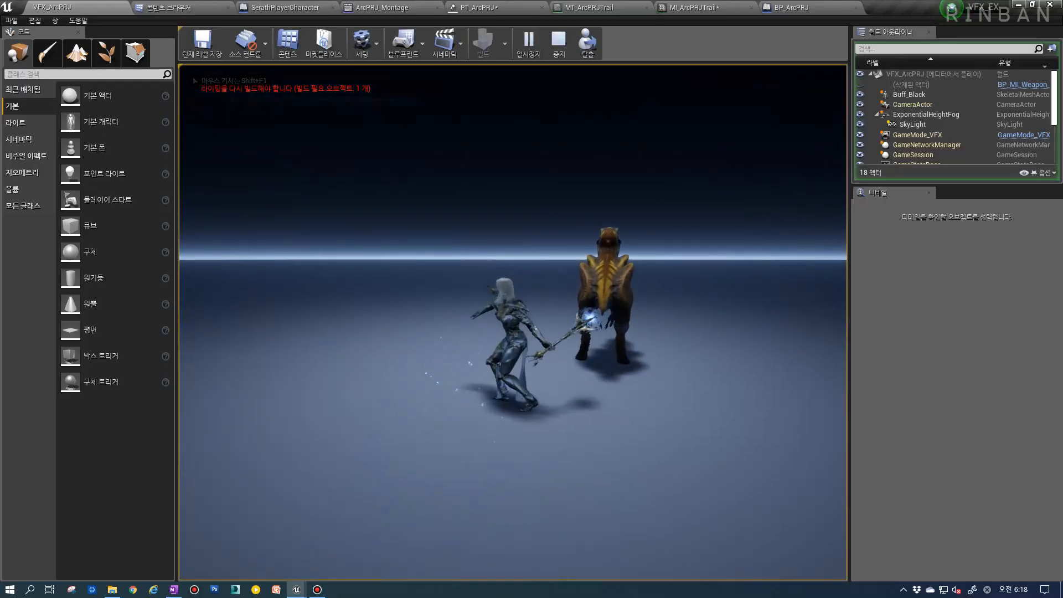
{"action": "key", "text": "1"}
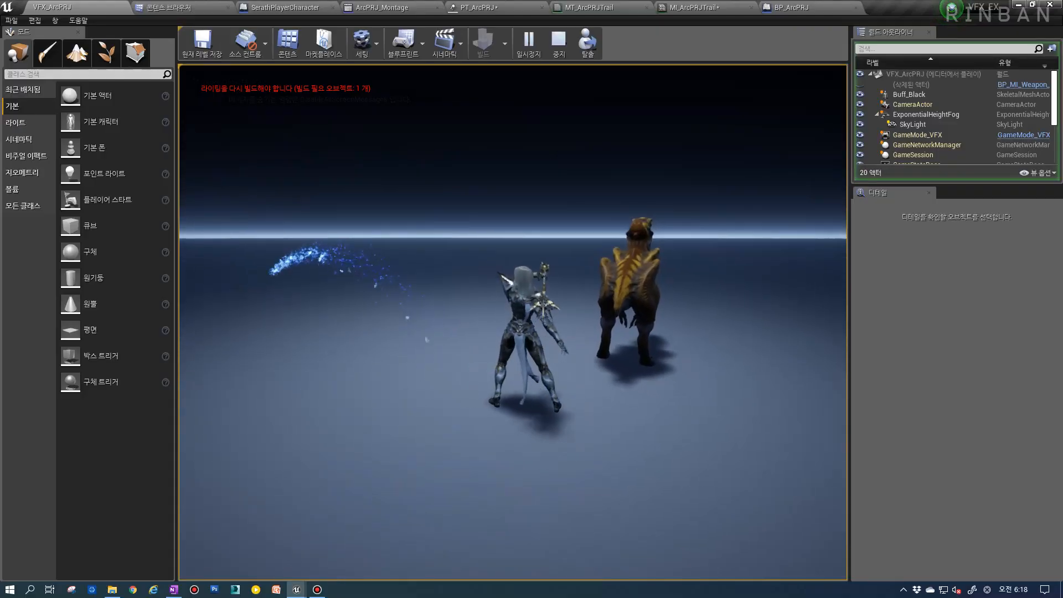
{"action": "key", "text": "1"}
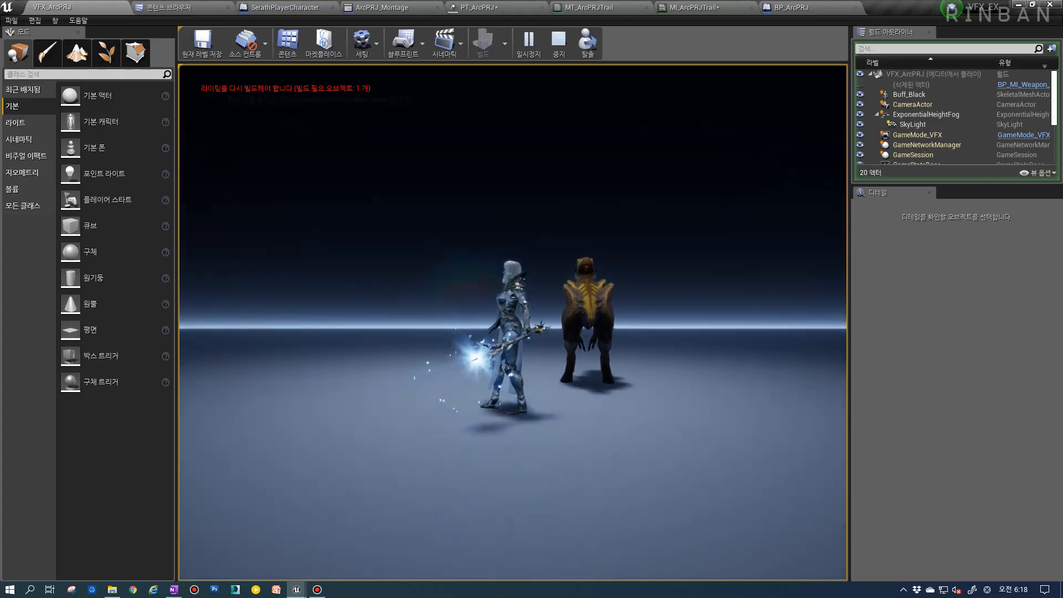
{"action": "key", "text": "Escape"}
Return to PT_ArcPRJ and take GPU_dist out of solo mode so only the GPU emitter is soloed.
{"action": "left_click", "coordinate": [787, 7]}
{"action": "left_click", "coordinate": [595, 7]}
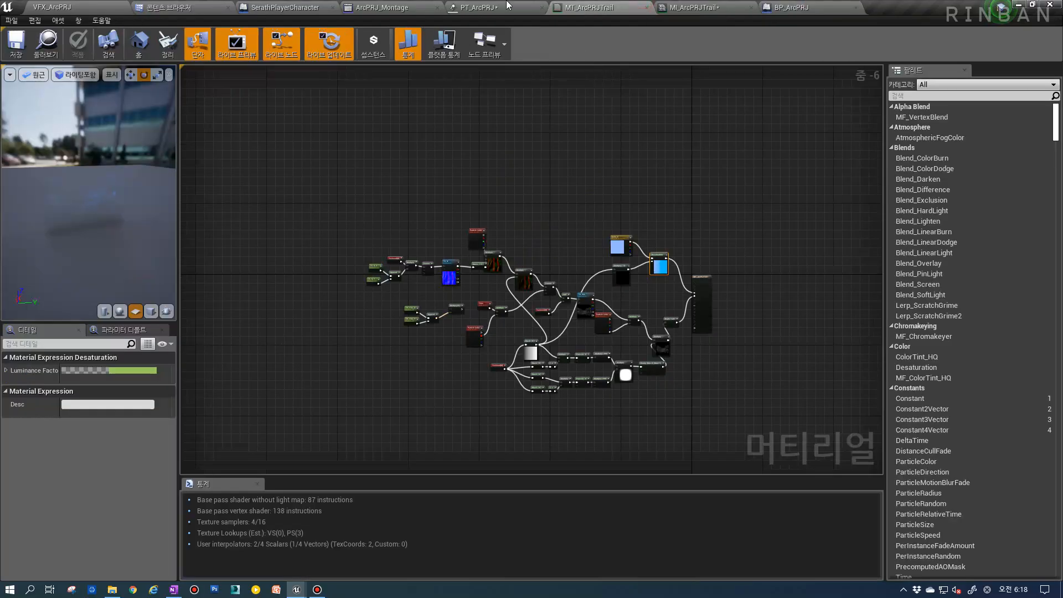
{"action": "left_click", "coordinate": [501, 6]}
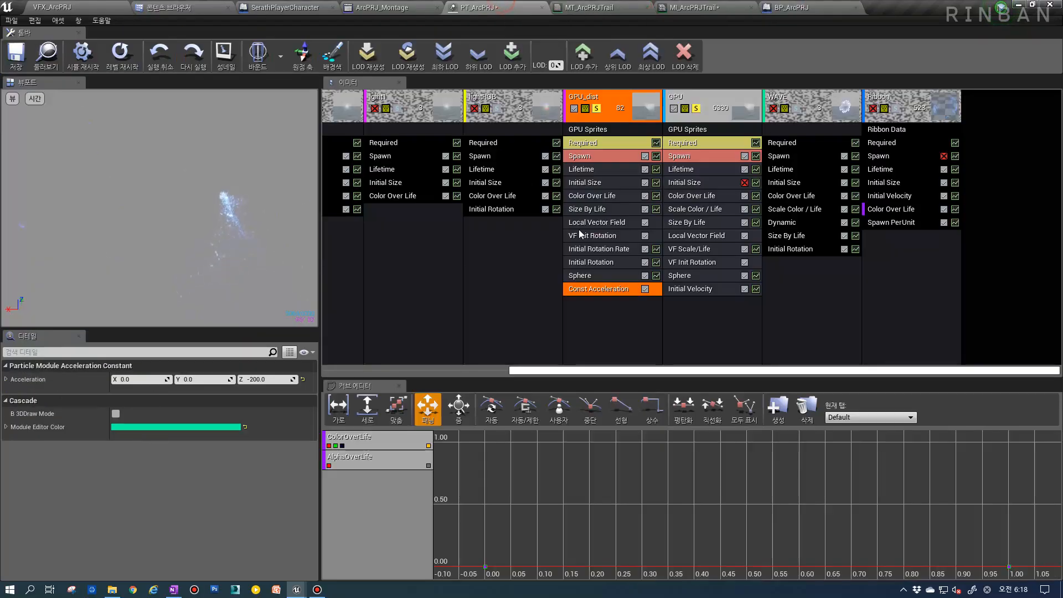
{"action": "left_click", "coordinate": [597, 109]}
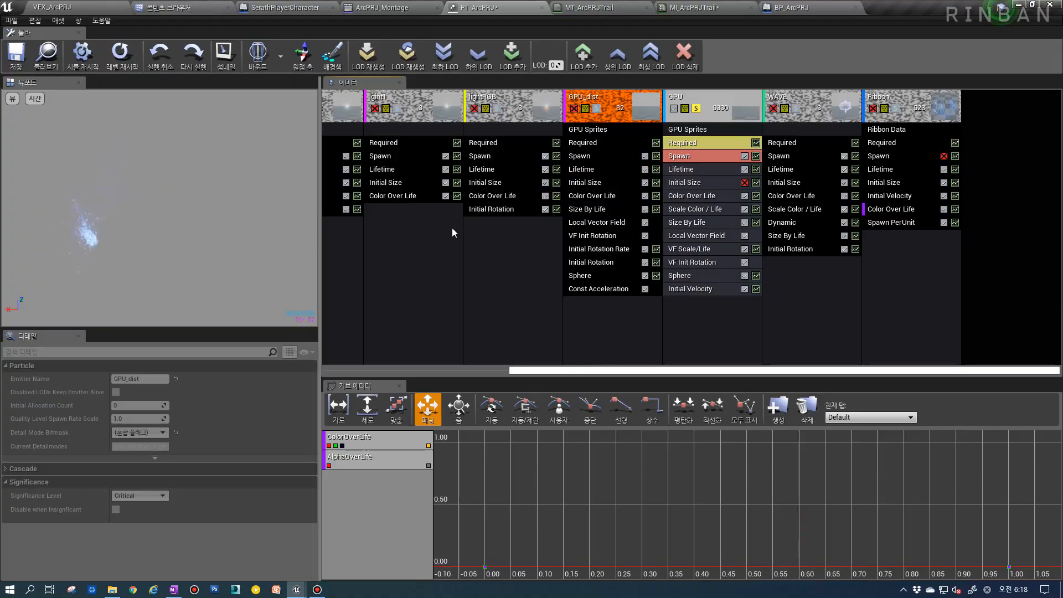
Examine the color values in the GPU emitter's Scale Color / Life and Color Over Life modules.
{"action": "left_click", "coordinate": [699, 209]}
{"action": "scroll", "coordinate": [228, 418], "scroll_direction": "down", "scroll_amount": 10}
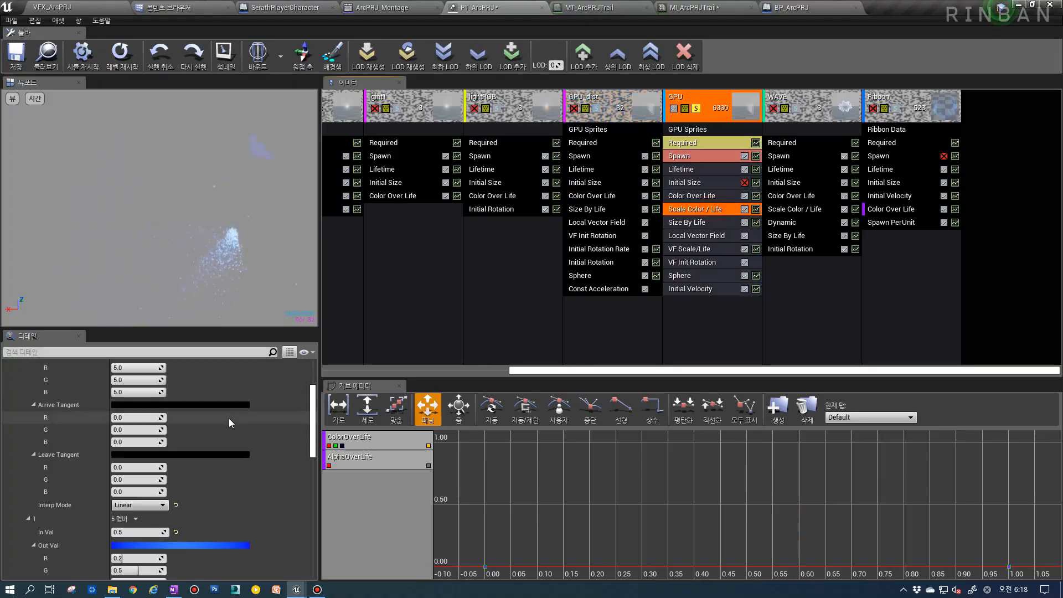
{"action": "scroll", "coordinate": [238, 439], "scroll_direction": "down", "scroll_amount": 4}
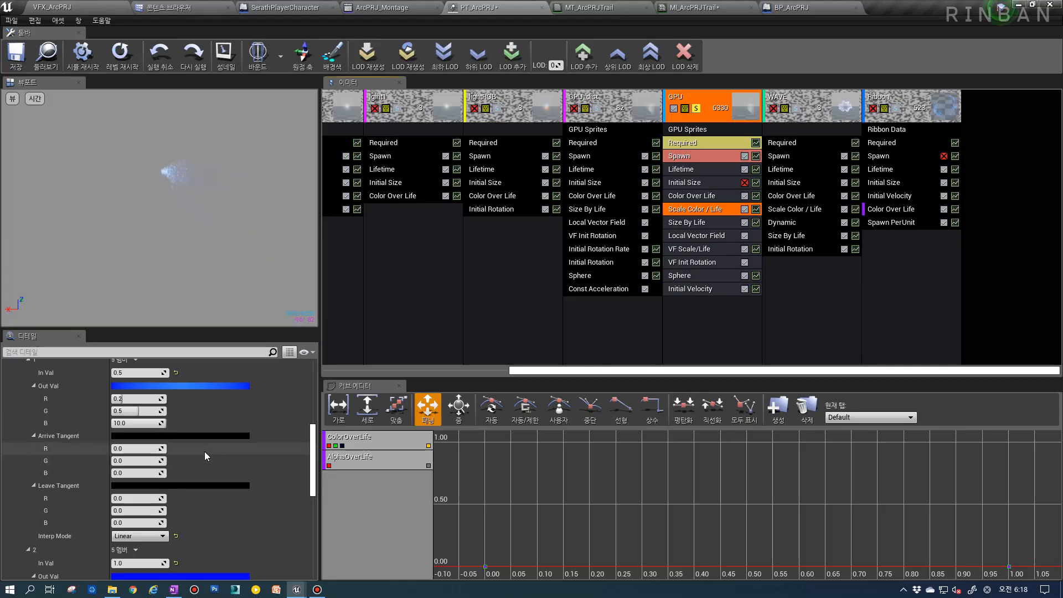
{"action": "scroll", "coordinate": [155, 454], "scroll_direction": "up", "scroll_amount": 5}
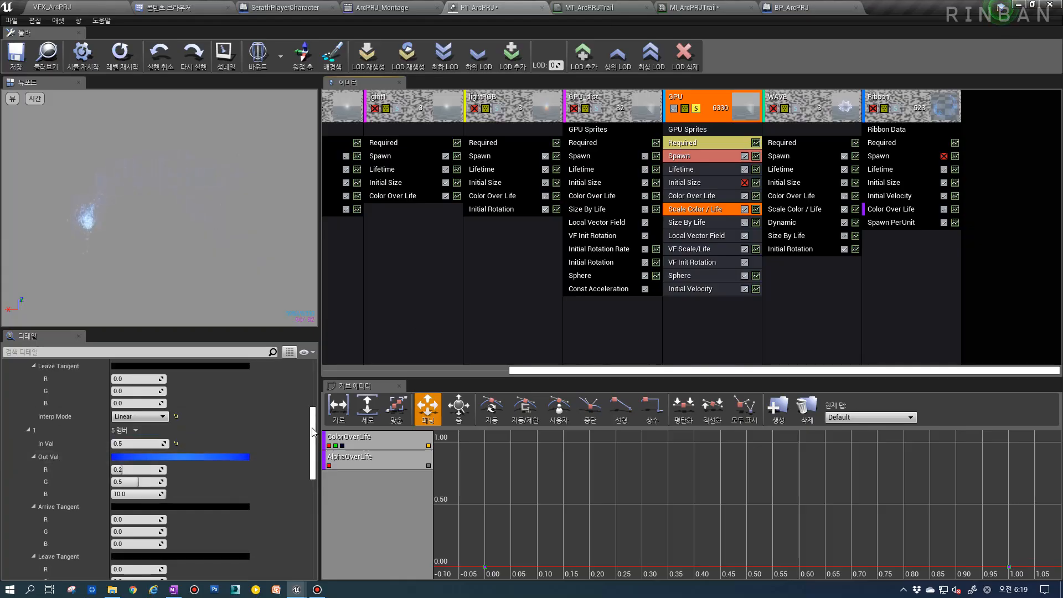
{"action": "left_click", "coordinate": [694, 195]}
{"action": "scroll", "coordinate": [172, 411], "scroll_direction": "up", "scroll_amount": 5}
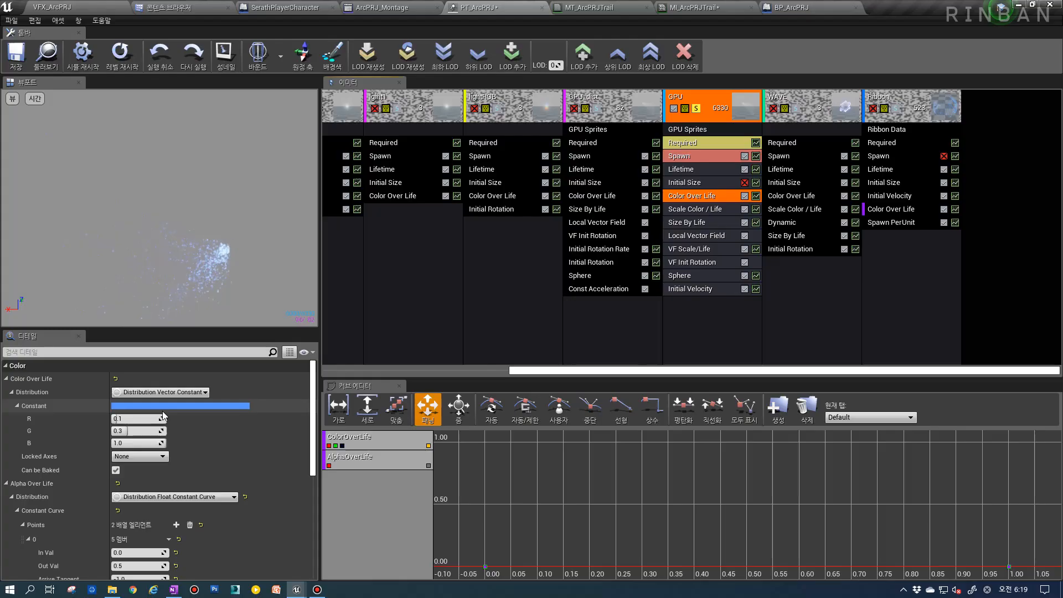
{"action": "left_click", "coordinate": [694, 209]}
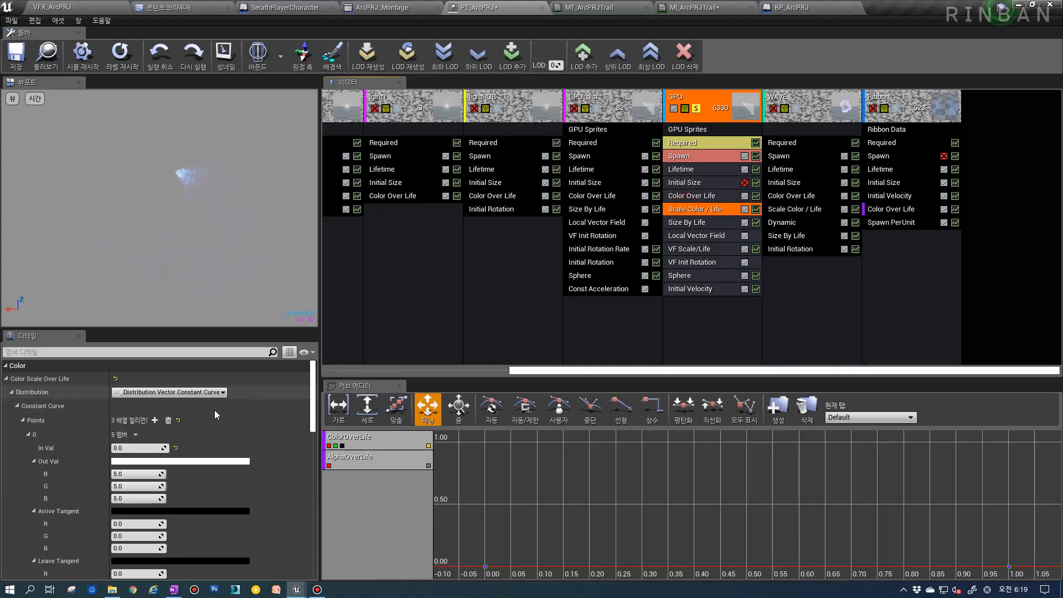
{"action": "scroll", "coordinate": [194, 424], "scroll_direction": "down", "scroll_amount": 3}
{"action": "scroll", "coordinate": [195, 424], "scroll_direction": "down", "scroll_amount": 5}
{"action": "scroll", "coordinate": [175, 430], "scroll_direction": "up", "scroll_amount": 8}
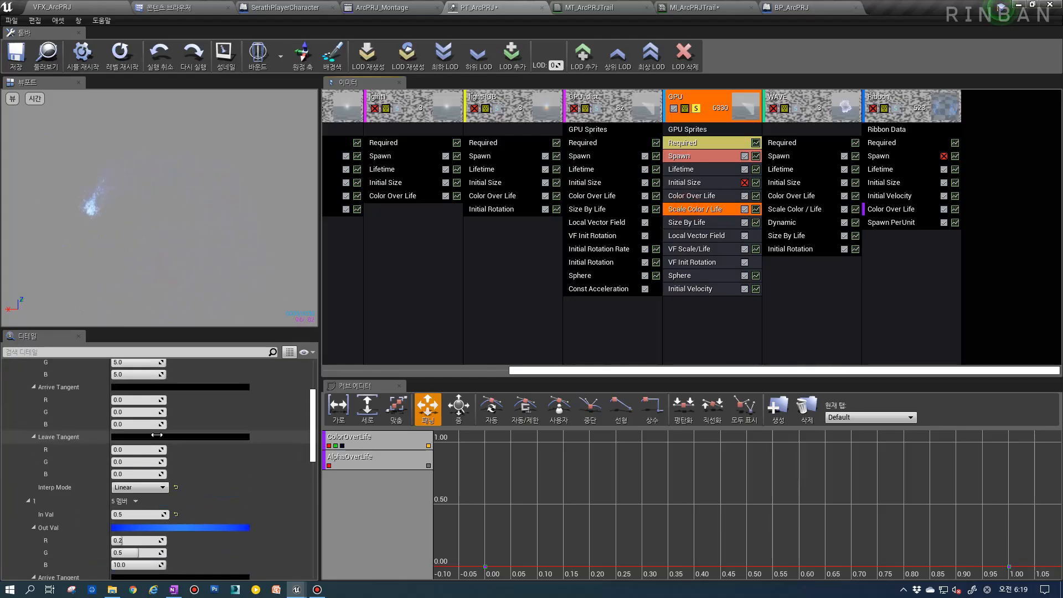
{"action": "left_click", "coordinate": [683, 197]}
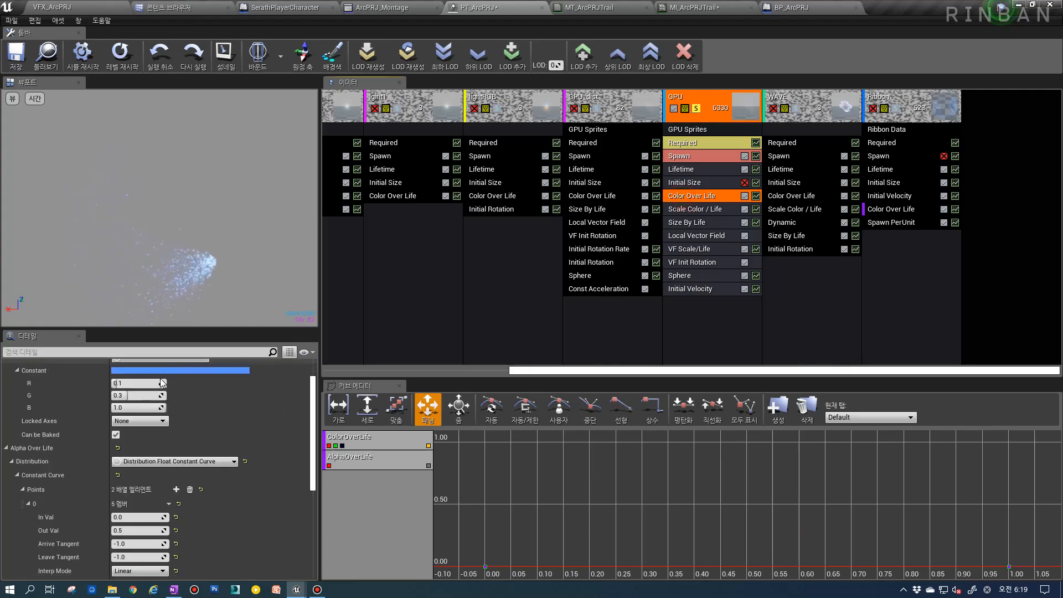
In GPU's Scale Color / Life, set color point 1's Out Val to R 0, G 0 and B 50.
{"action": "left_click", "coordinate": [693, 211]}
{"action": "scroll", "coordinate": [166, 471], "scroll_direction": "down", "scroll_amount": 5}
{"action": "left_click", "coordinate": [135, 417]}
{"action": "type", "text": "1"}
{"action": "key", "text": "Return"}
{"action": "type", "text": "0"}
{"action": "key", "text": "Return"}
{"action": "left_click", "coordinate": [133, 418]}
{"action": "type", "text": "0"}
{"action": "key", "text": "Return"}
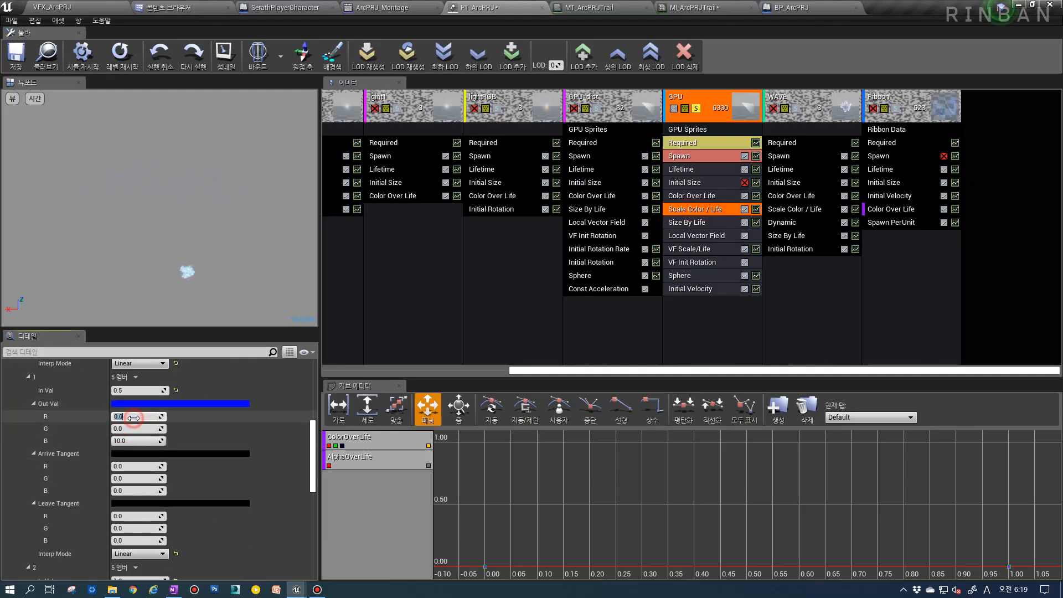
{"action": "left_click", "coordinate": [133, 441]}
{"action": "type", "text": "5"}
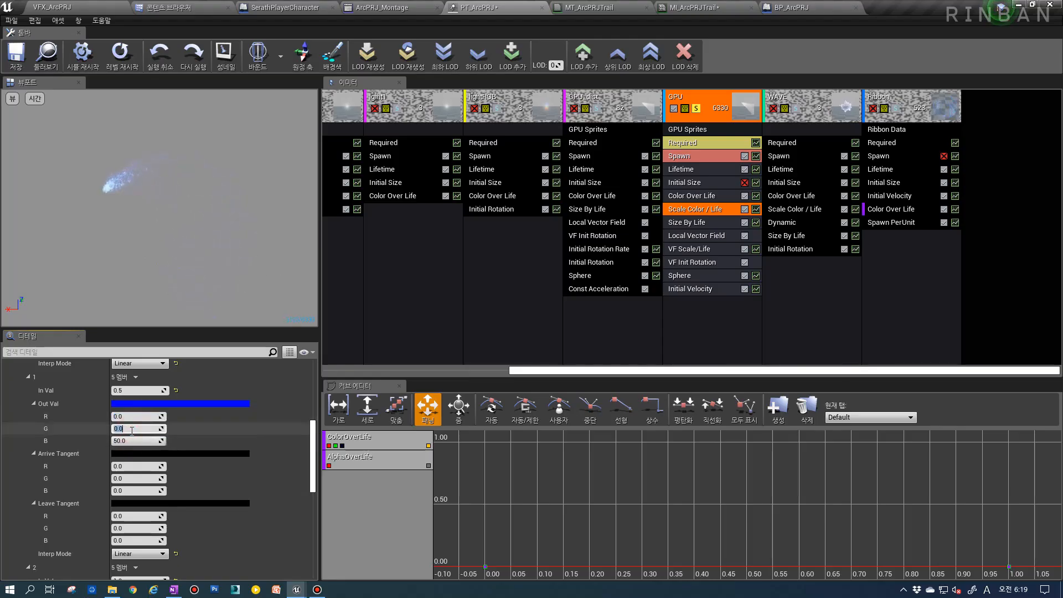
Try G 1 with R 0.5, and G 2 with R 1, in color point 1's Out Val.
{"action": "type", "text": "1"}
{"action": "key", "text": "Return"}
{"action": "type", "text": "0.5"}
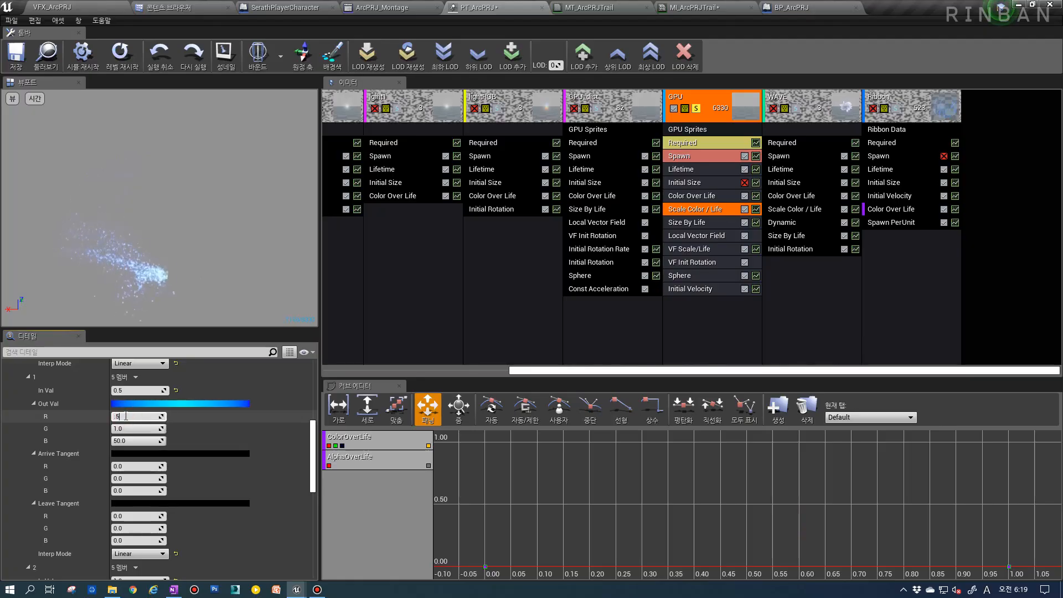
{"action": "key", "text": "Return"}
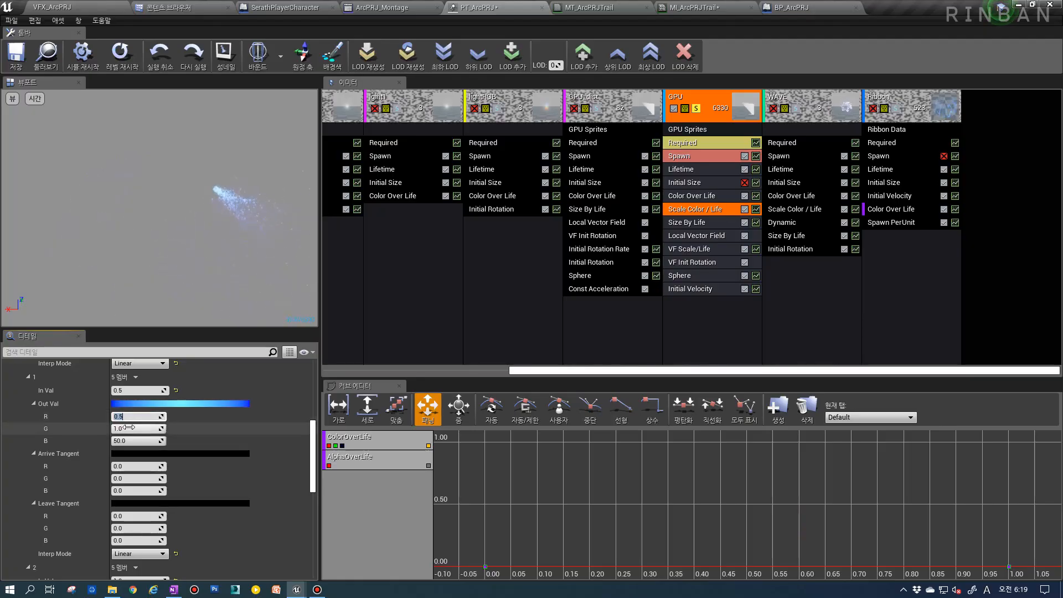
{"action": "left_click", "coordinate": [130, 427]}
{"action": "type", "text": "2"}
{"action": "key", "text": "Return"}
{"action": "left_click", "coordinate": [129, 417]}
{"action": "type", "text": "1"}
{"action": "key", "text": "Return"}
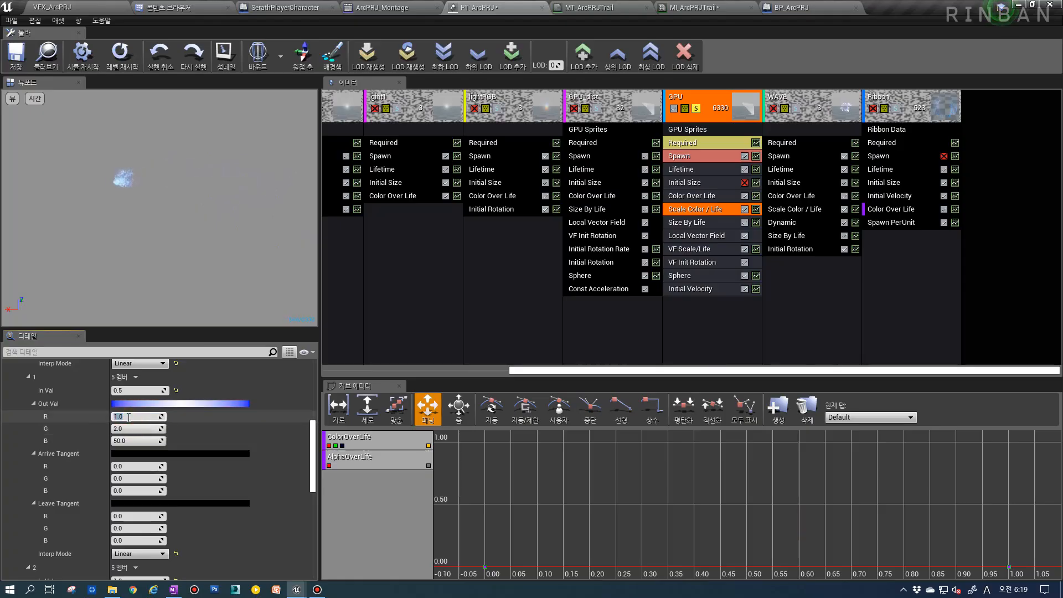
Try 10 for G in color point 1's Out Val, set R to 5, and settle on 0 for G.
{"action": "left_click", "coordinate": [129, 429]}
{"action": "type", "text": "10"}
{"action": "key", "text": "Return"}
{"action": "left_click", "coordinate": [127, 417]}
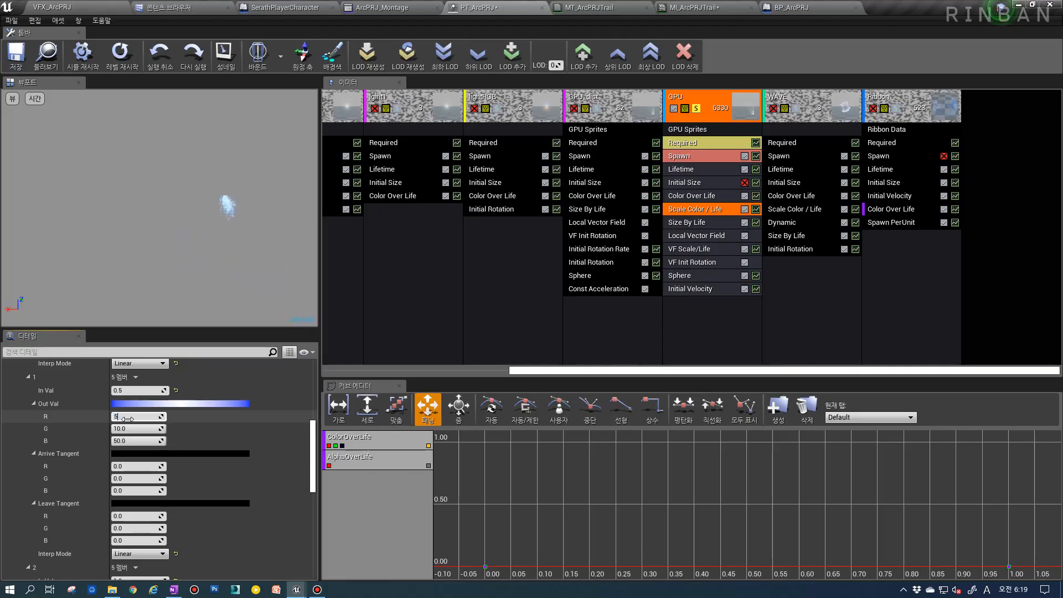
{"action": "left_click", "coordinate": [131, 428]}
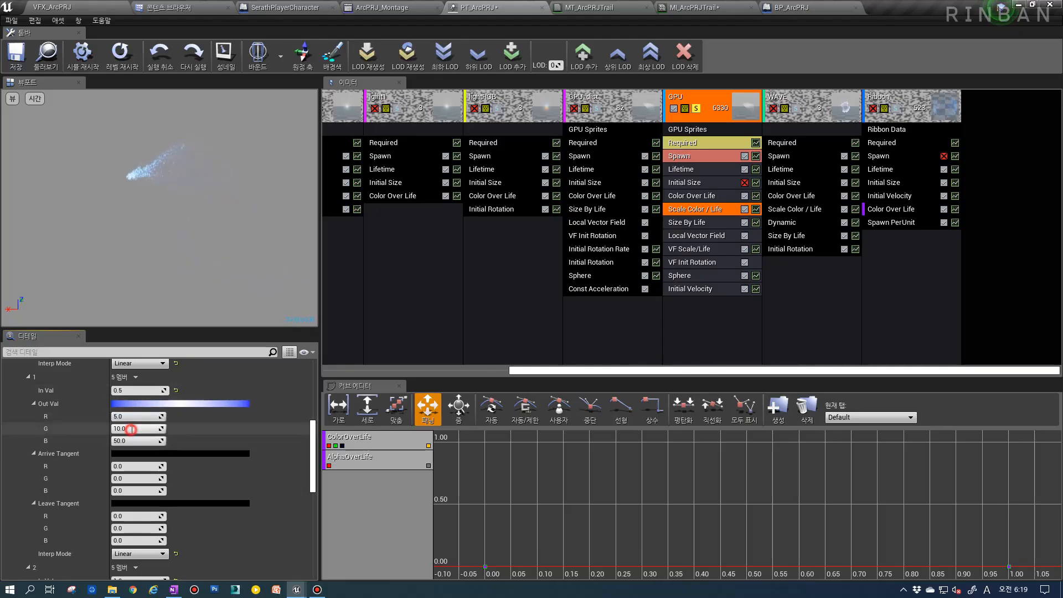
{"action": "type", "text": "0"}
{"action": "key", "text": "Return"}
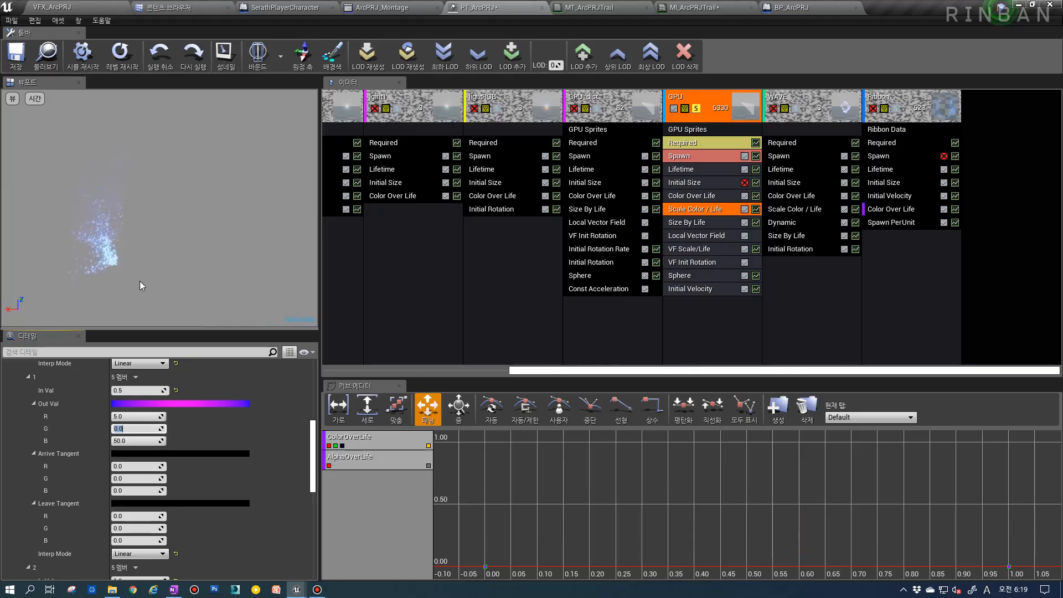
Save PT_ArcPRJ, play the VFX_ArcPRJ level to check the cast projectile's particles, and stop playing.
{"action": "left_click", "coordinate": [16, 55]}
{"action": "left_click", "coordinate": [46, 5]}
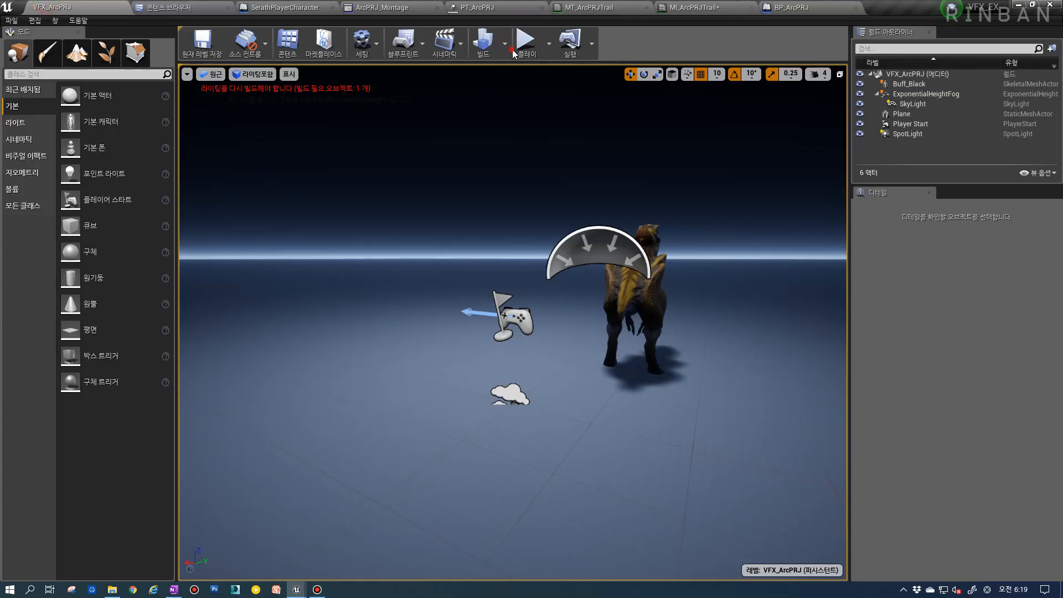
{"action": "left_click", "coordinate": [528, 45]}
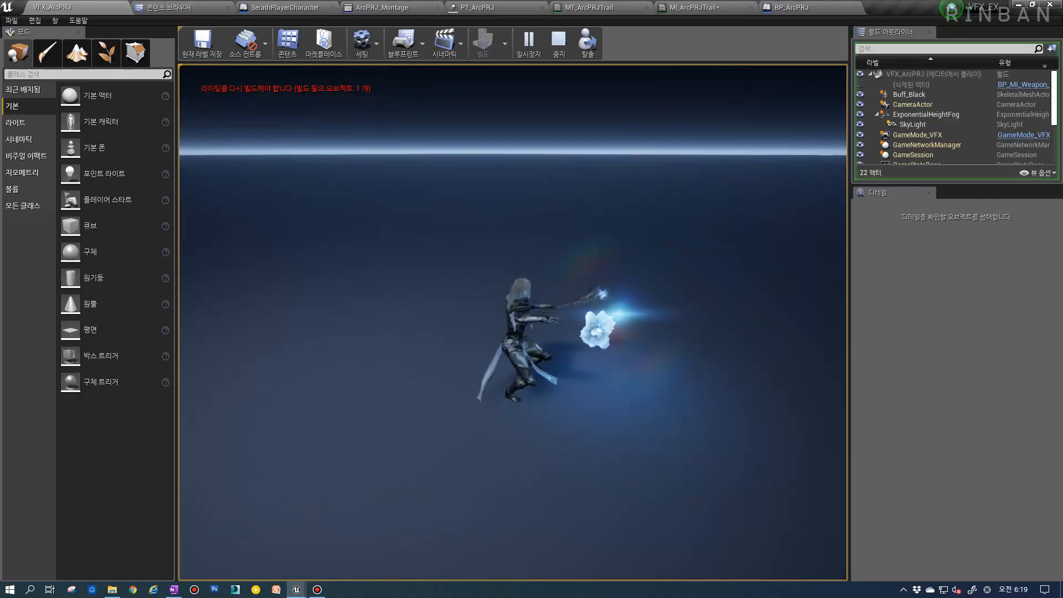
{"action": "key", "text": "Escape"}
Return to PT_ArcPRJ and set the Ribbon emitter's Initial Velocity to Z 10 for Max and Z -10 for Min.
{"action": "left_click", "coordinate": [788, 6]}
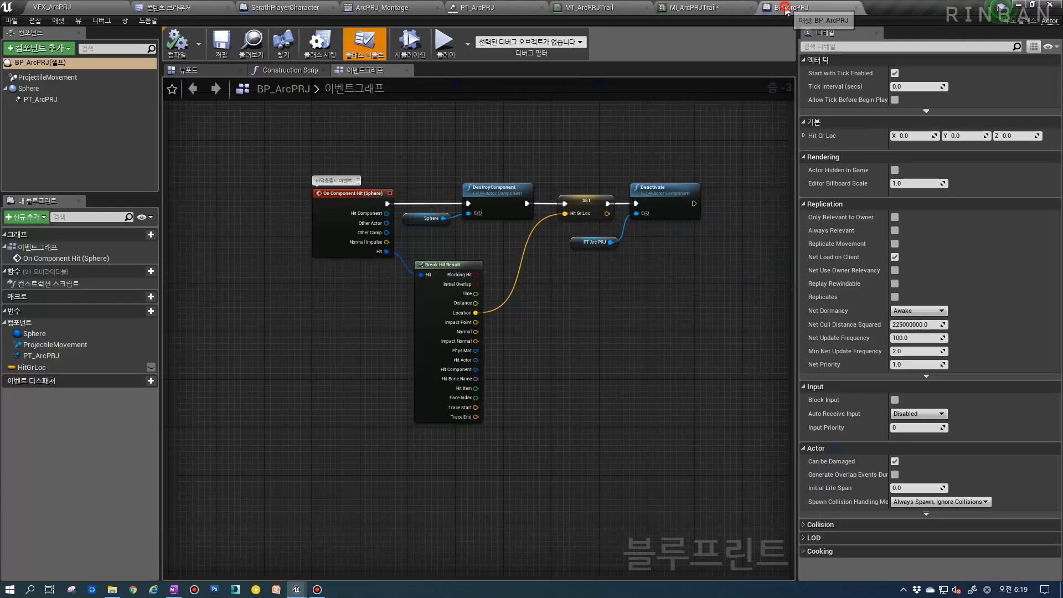
{"action": "left_click", "coordinate": [699, 5]}
{"action": "left_click", "coordinate": [589, 8]}
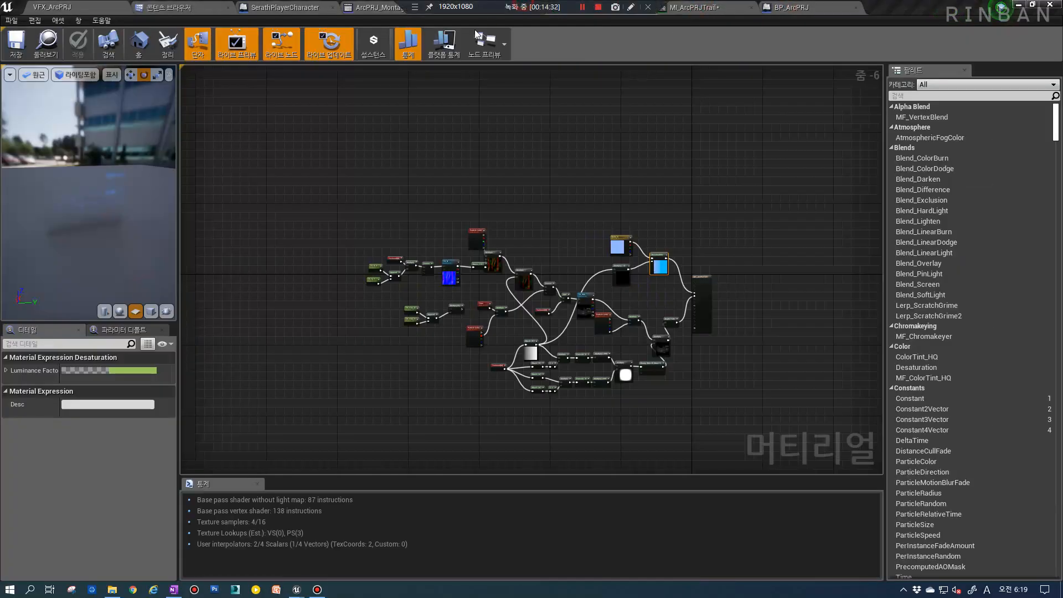
{"action": "left_click", "coordinate": [489, 8]}
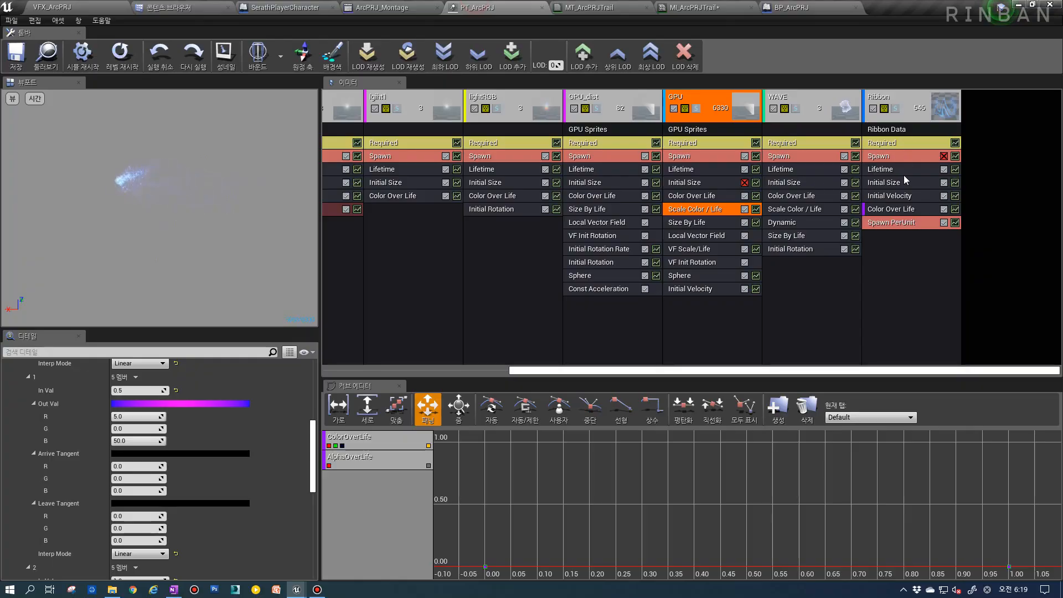
{"action": "left_click", "coordinate": [892, 196]}
{"action": "left_click", "coordinate": [257, 406]}
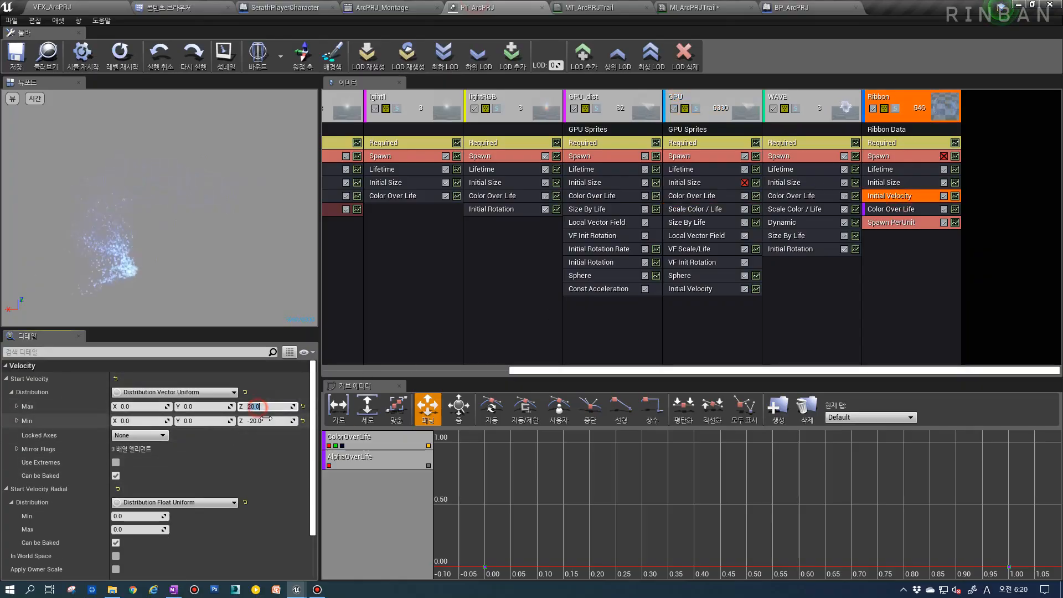
{"action": "type", "text": "10"}
{"action": "left_click", "coordinate": [266, 420]}
{"action": "type", "text": "-10"}
{"action": "key", "text": "Return"}
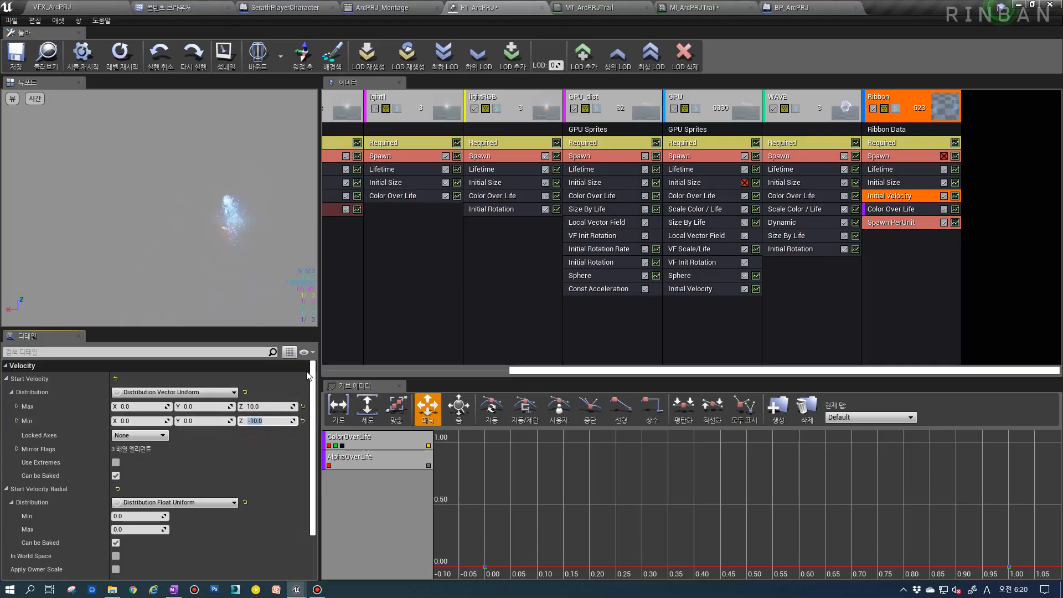
Switch the particle preview to wireframe view mode and solo the Ribbon emitter.
{"action": "left_click", "coordinate": [931, 131]}
{"action": "scroll", "coordinate": [151, 516], "scroll_direction": "down", "scroll_amount": 10}
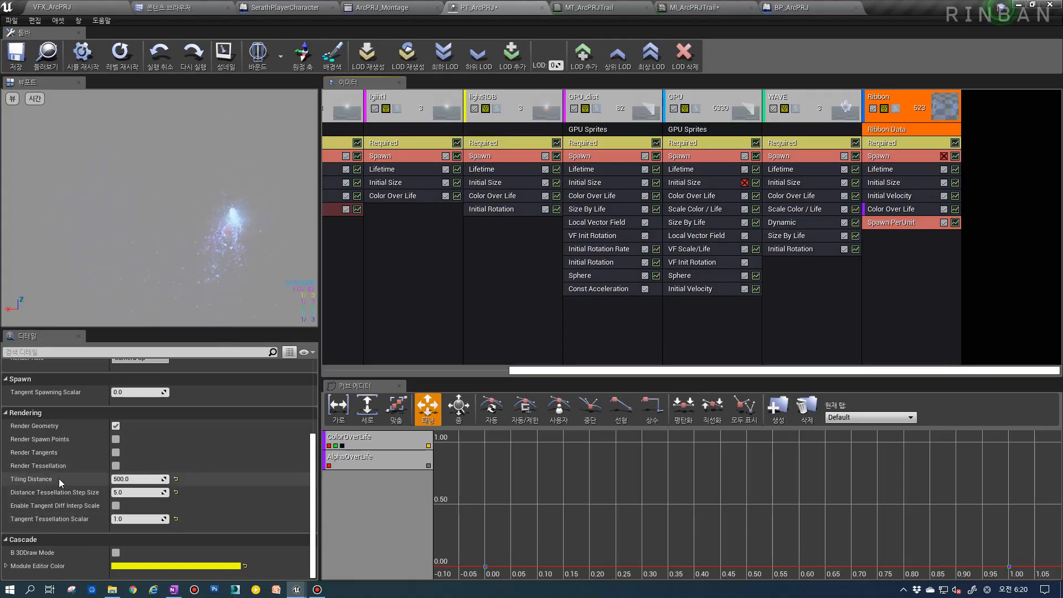
{"action": "left_click", "coordinate": [12, 99]}
{"action": "mouse_move", "coordinate": [23, 125]}
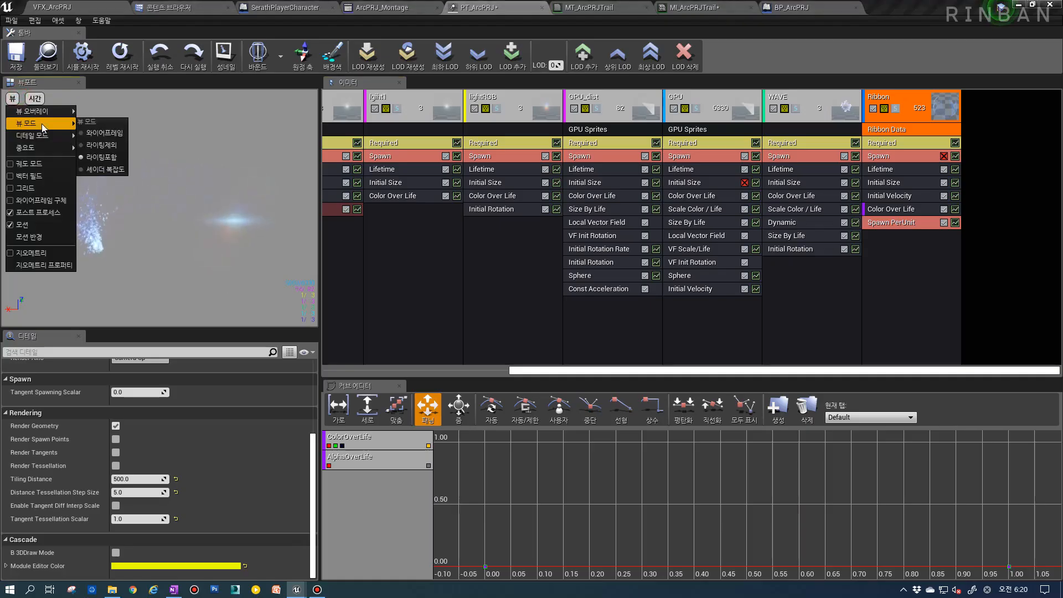
{"action": "left_click", "coordinate": [104, 169]}
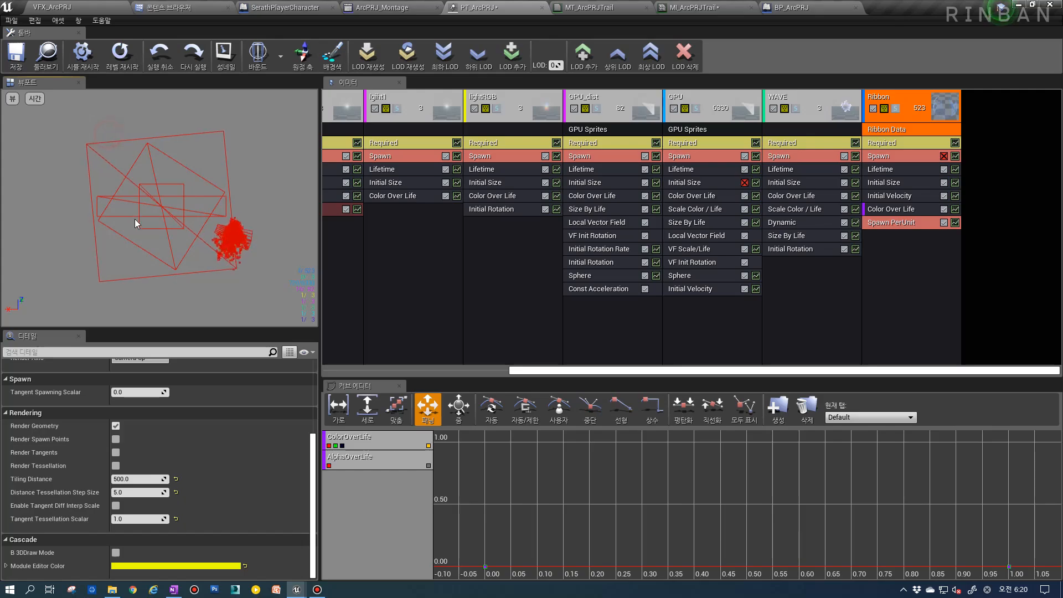
{"action": "left_click", "coordinate": [896, 108]}
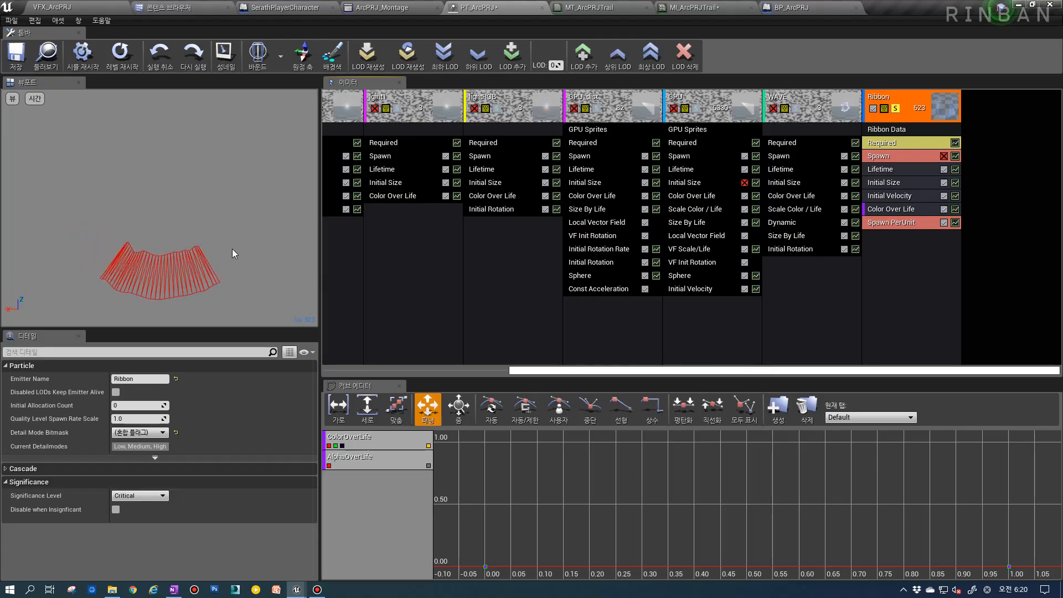
In the Ribbon Data module, try 55 and 5555 as the Tangent Tessellation Scalar, and return it to 1.
{"action": "left_click", "coordinate": [887, 129]}
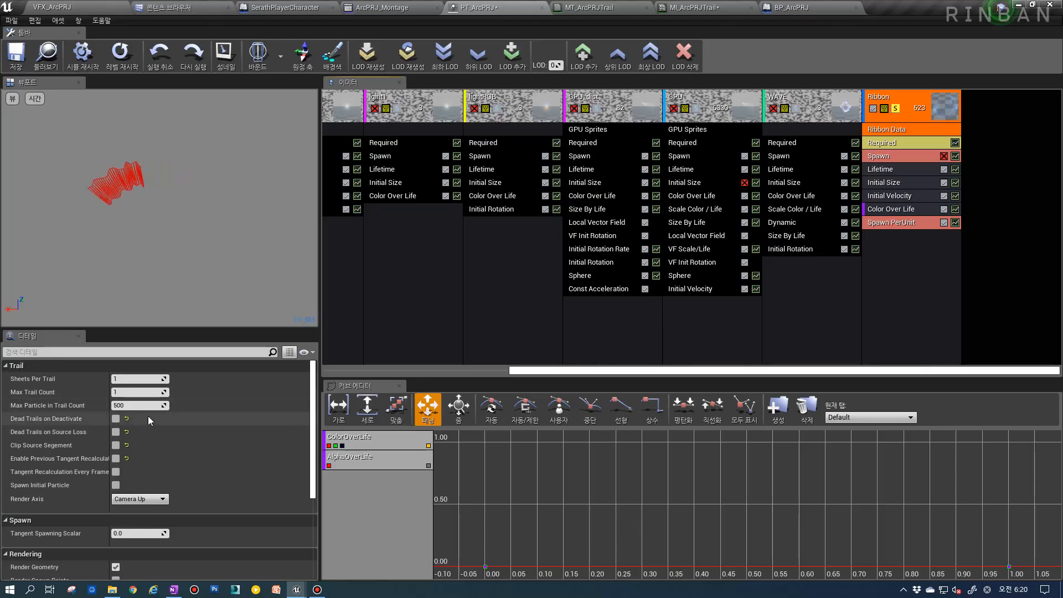
{"action": "scroll", "coordinate": [148, 416], "scroll_direction": "down", "scroll_amount": 3}
{"action": "scroll", "coordinate": [145, 416], "scroll_direction": "down", "scroll_amount": 5}
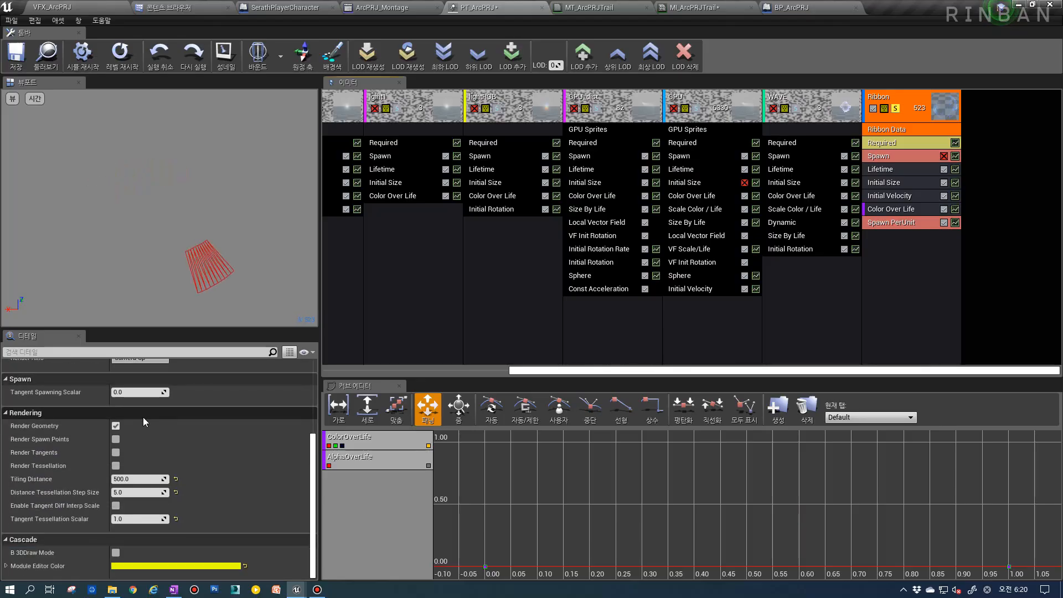
{"action": "left_click", "coordinate": [133, 518]}
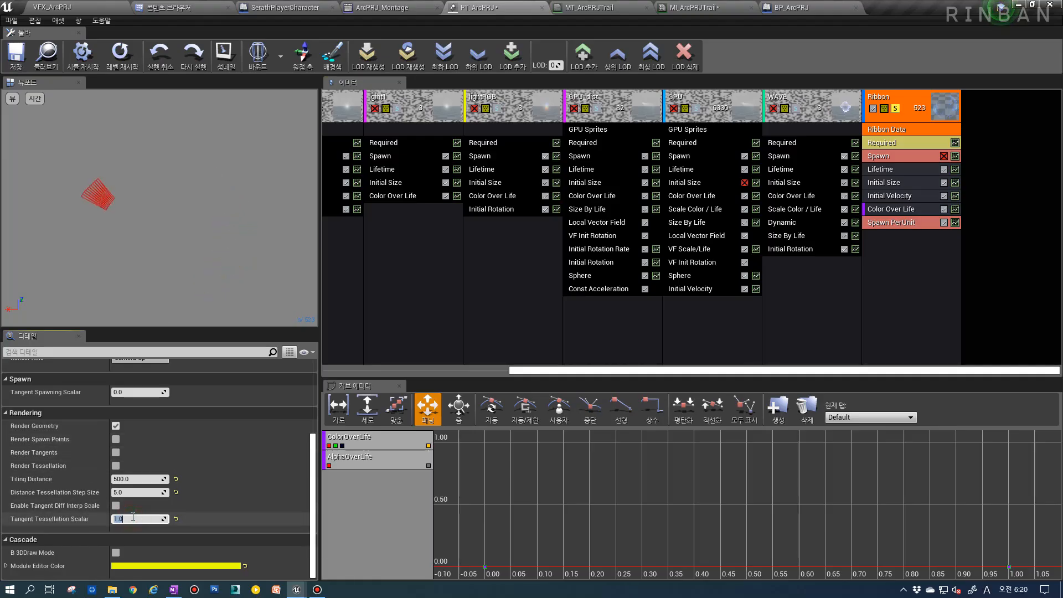
{"action": "type", "text": "55"}
{"action": "key", "text": "Return"}
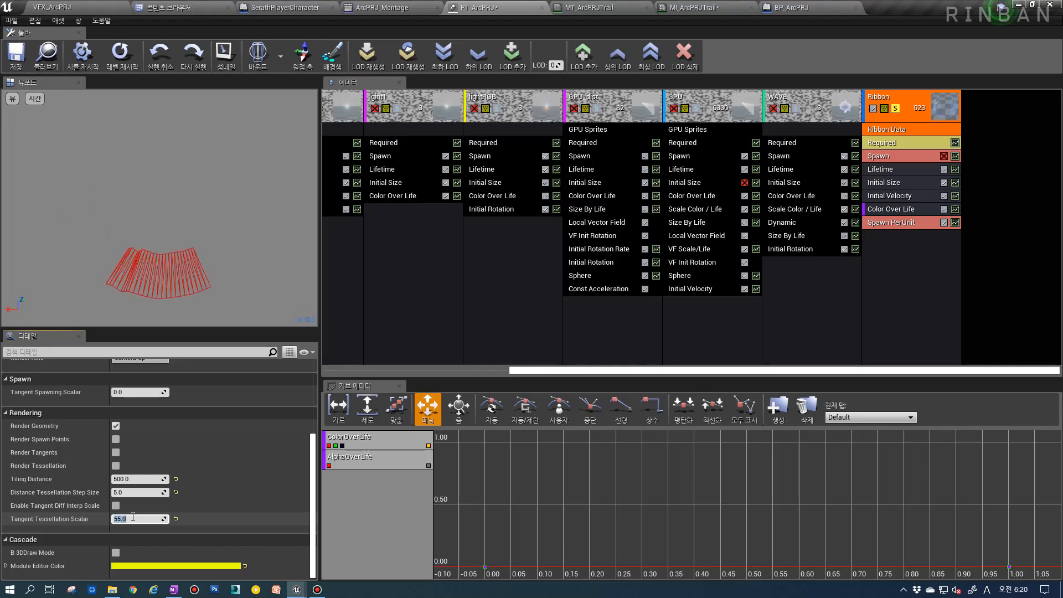
{"action": "type", "text": "5555"}
{"action": "key", "text": "Return"}
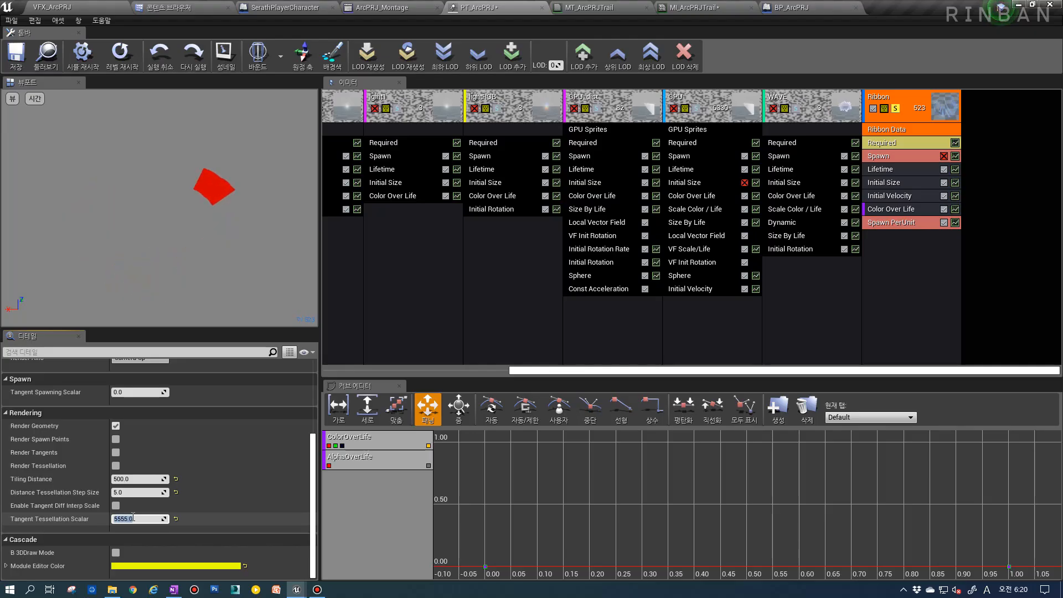
{"action": "type", "text": "1"}
{"action": "key", "text": "Return"}
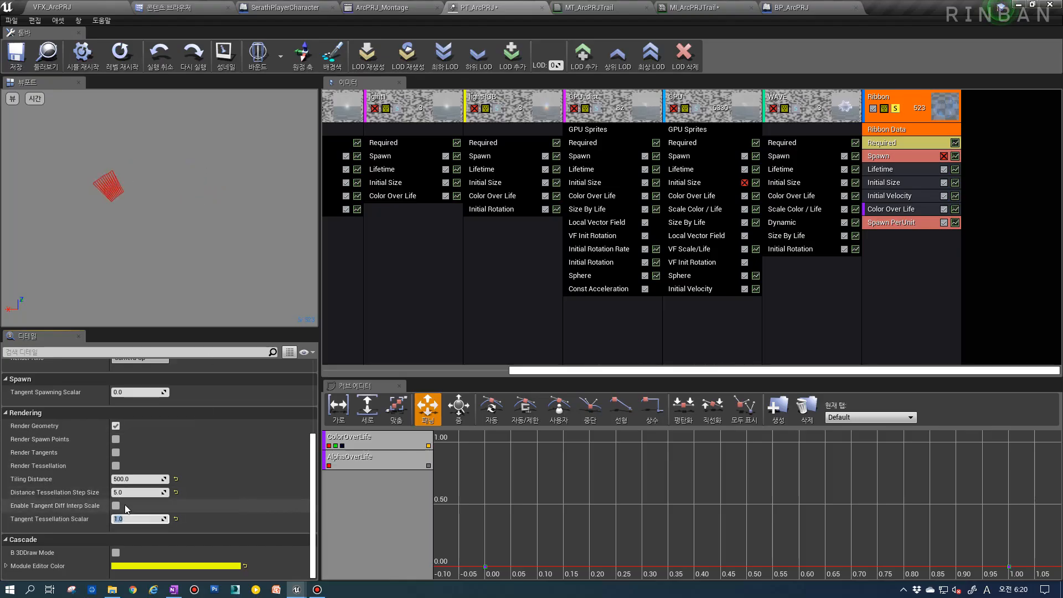
Try 5 and 10 as Ribbon Data's Tangent Tessellation Scalar, and set it back to 1.
{"action": "type", "text": "5"}
{"action": "key", "text": "Return"}
{"action": "type", "text": "10"}
{"action": "key", "text": "Return"}
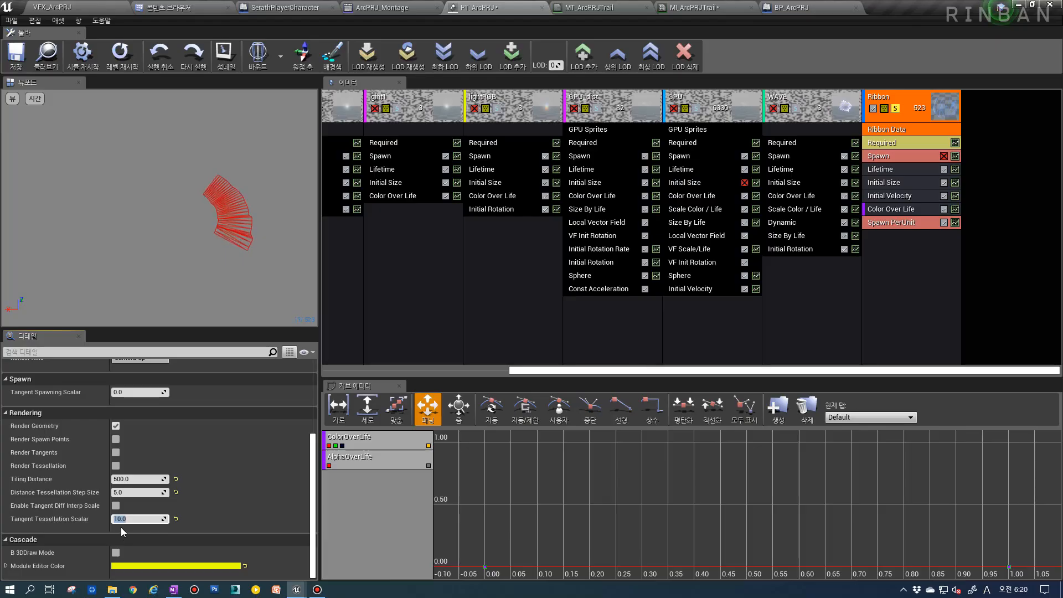
{"action": "type", "text": "1"}
{"action": "key", "text": "Return"}
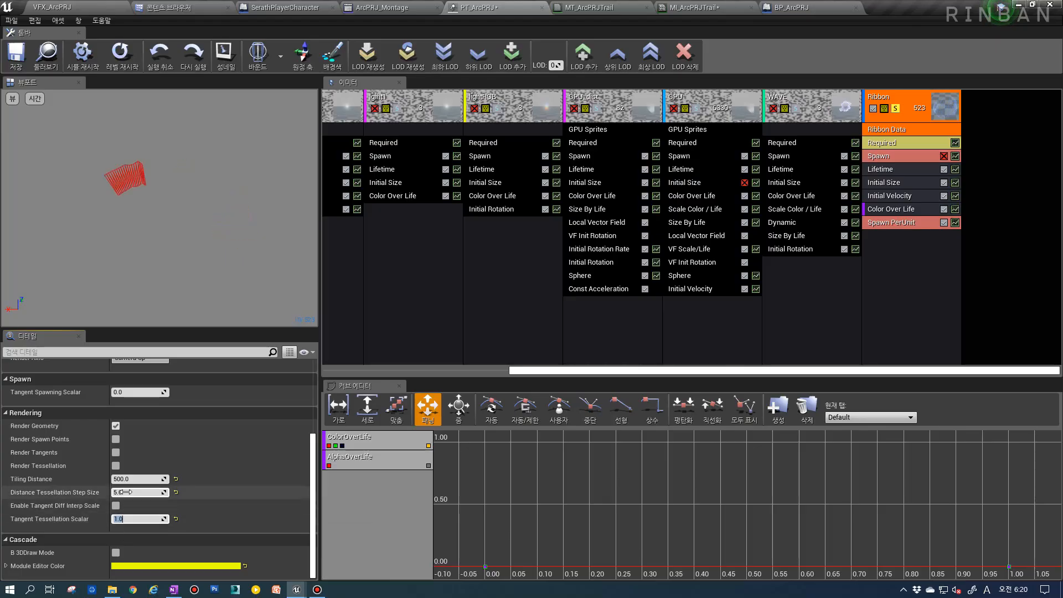
Set the Distance Tessellation Step Size in the Ribbon emitter's Ribbon Data module to 1.
{"action": "key", "text": "Return"}
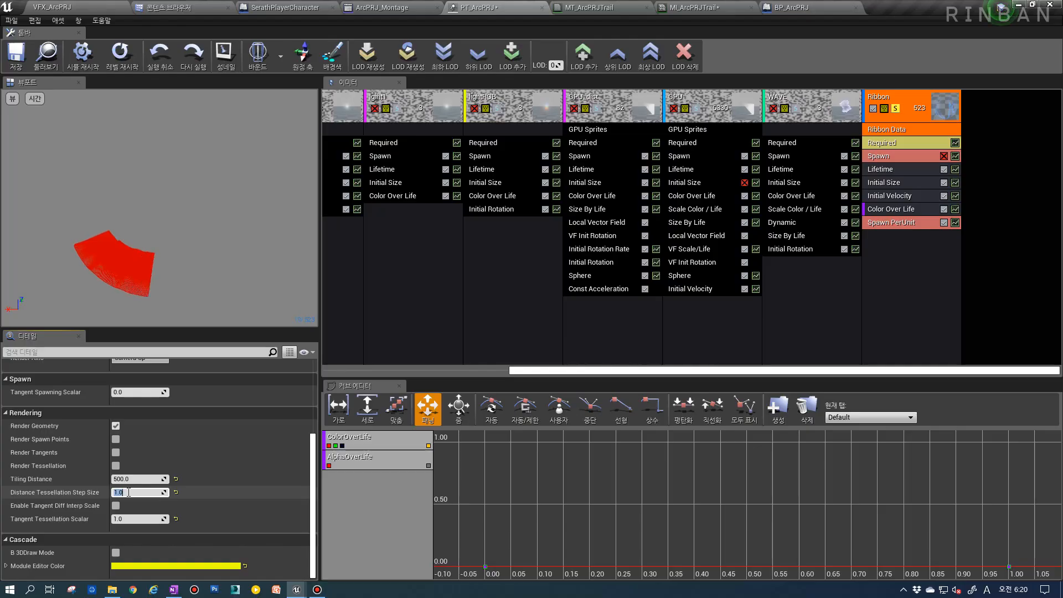
Set Ribbon Data's Distance Tessellation Step Size to 5, and return the preview from wireframe and solo mode to showing all emitters.
{"action": "type", "text": "5"}
{"action": "key", "text": "Return"}
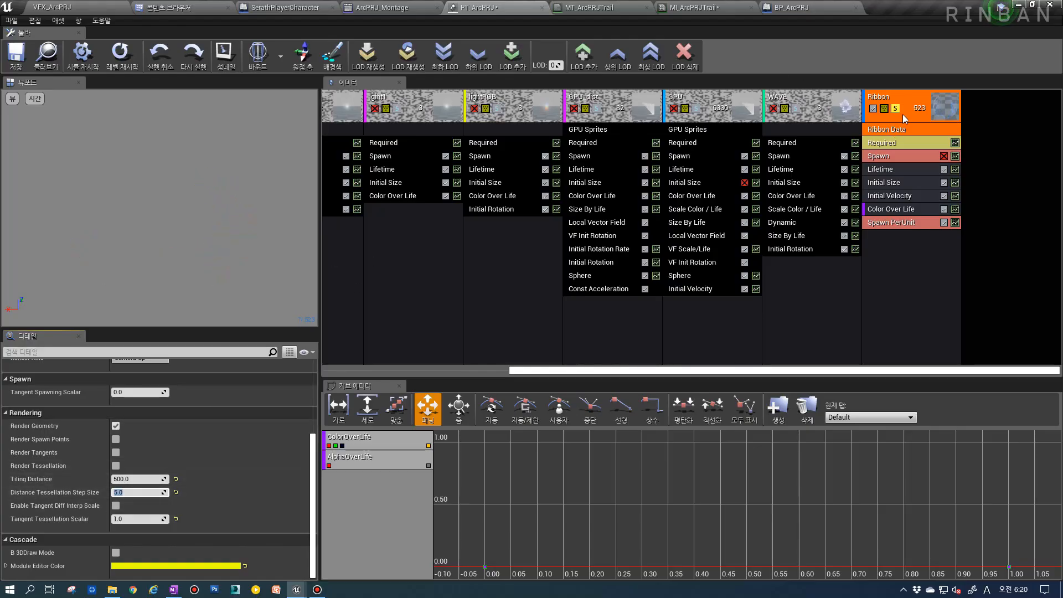
{"action": "left_click", "coordinate": [12, 99]}
{"action": "mouse_move", "coordinate": [45, 123]}
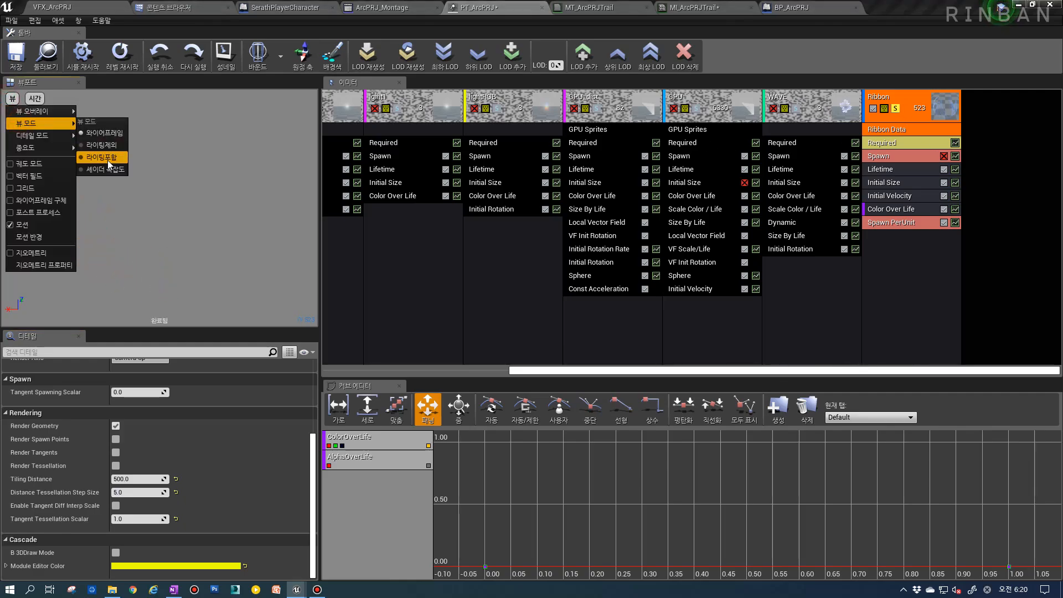
{"action": "left_click", "coordinate": [125, 148]}
{"action": "left_click", "coordinate": [896, 108]}
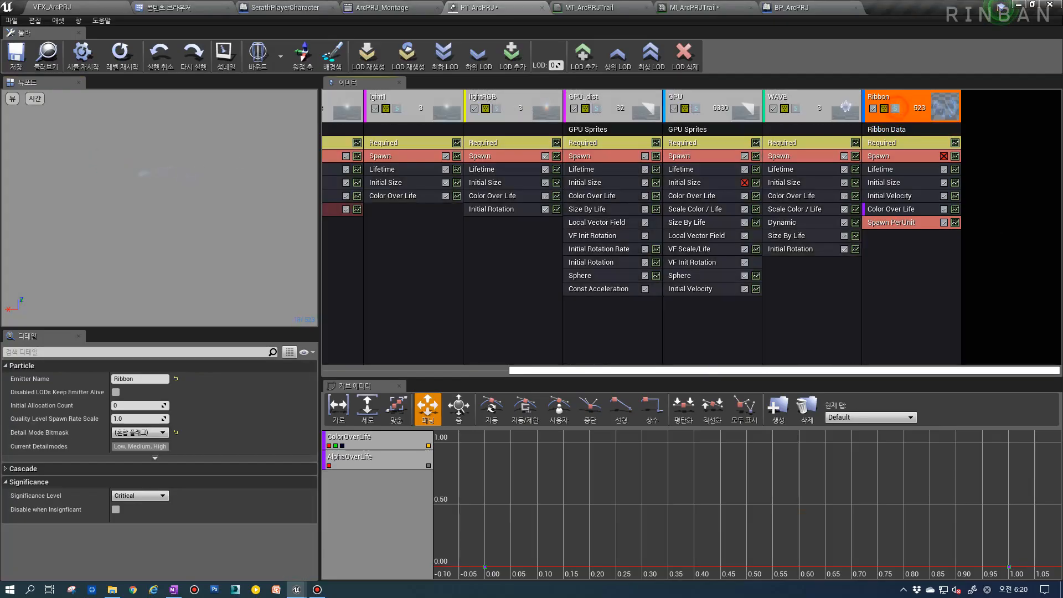
{"action": "left_click", "coordinate": [526, 349]}
{"action": "left_click_drag", "start_coordinate": [540, 370], "coordinate": [424, 369]}
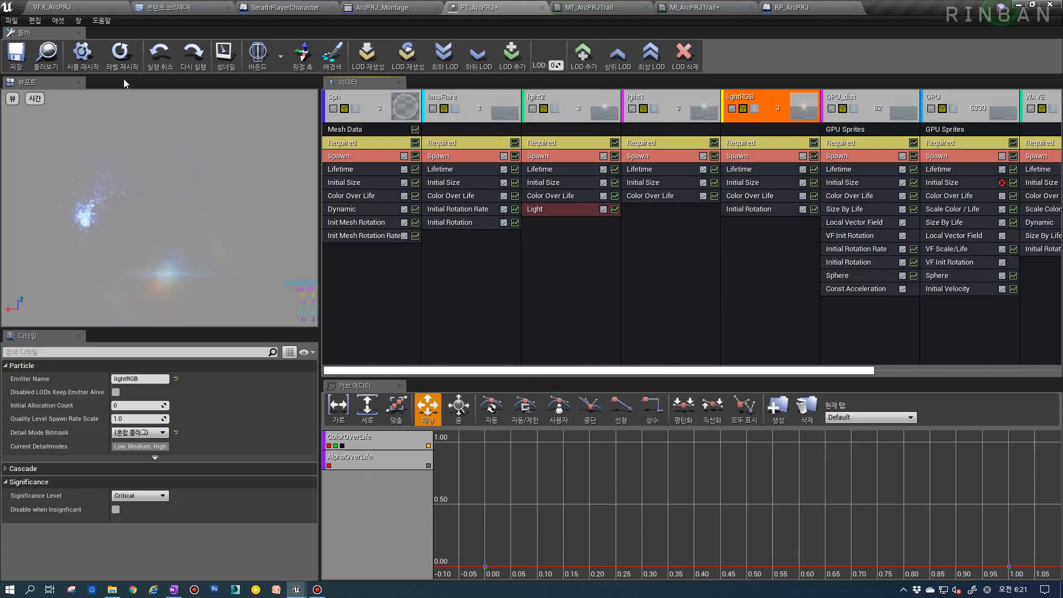
Open the PT_ArcReady particle system from the 3_2ArcPRJ Particle folder and solo its Flash emitter.
{"action": "left_click", "coordinate": [53, 57]}
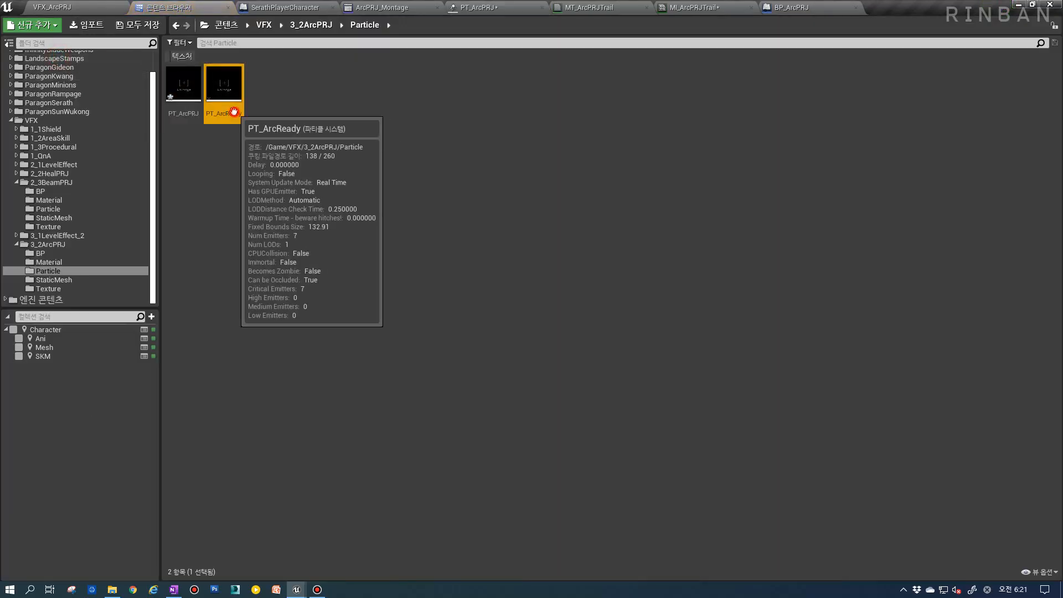
{"action": "double_click", "coordinate": [234, 109]}
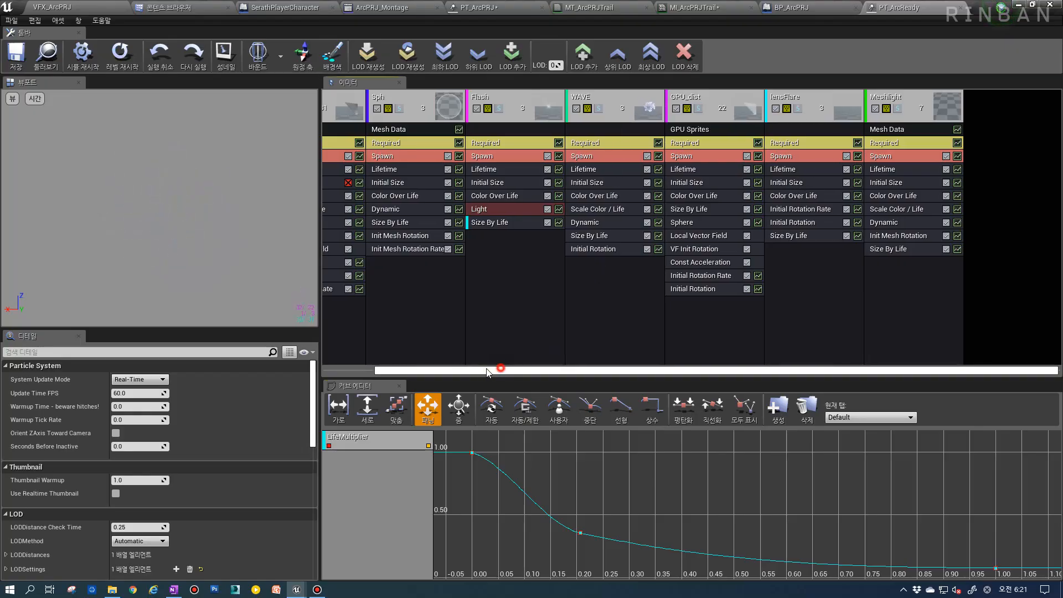
{"action": "left_click_drag", "start_coordinate": [503, 370], "coordinate": [421, 363]}
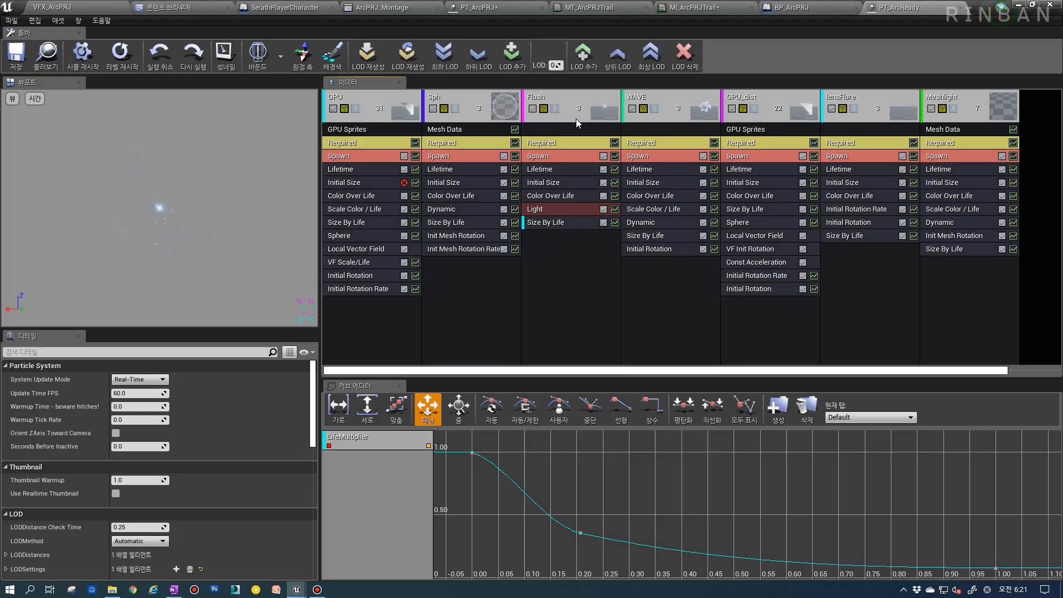
{"action": "left_click", "coordinate": [553, 114]}
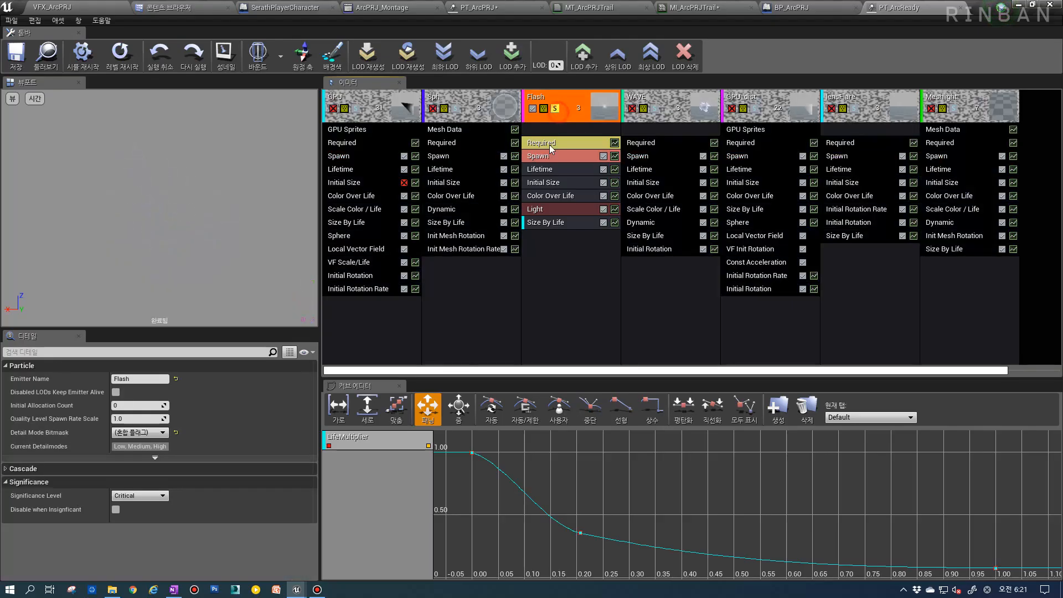
Clear the LifeMultiplier curve from the curve editor and load the Flash emitter's Size By Life curve there again.
{"action": "left_click", "coordinate": [560, 171]}
{"action": "left_click", "coordinate": [146, 405]}
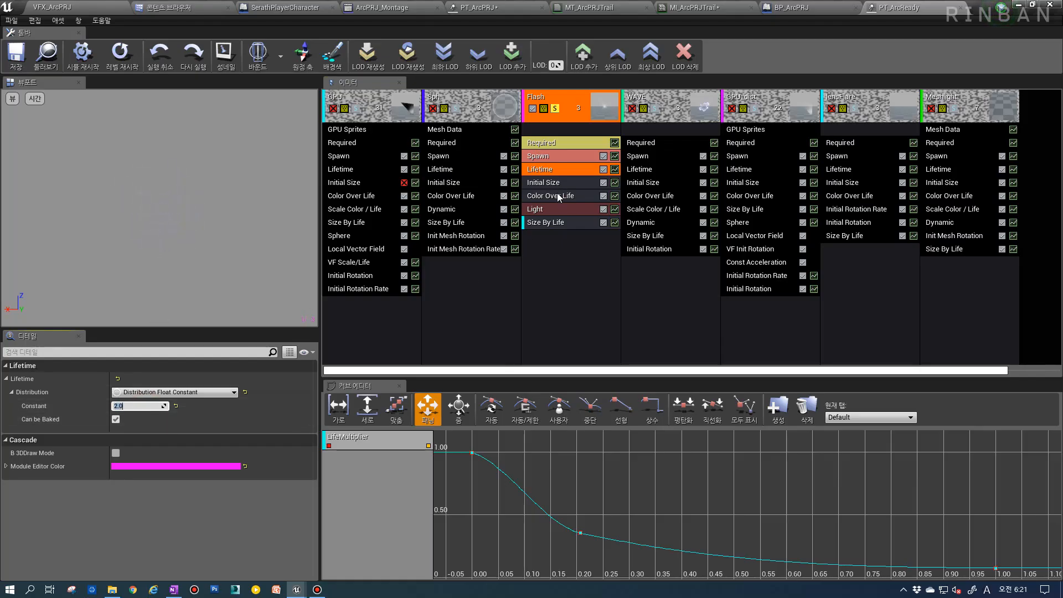
{"action": "left_click", "coordinate": [550, 219]}
{"action": "right_click", "coordinate": [383, 442]}
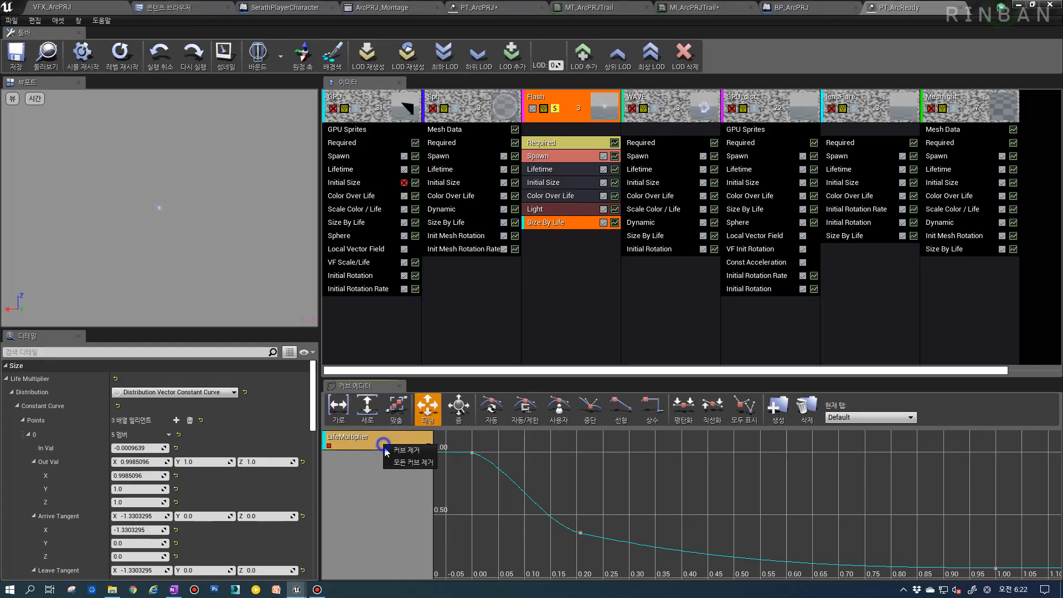
{"action": "left_click", "coordinate": [393, 455]}
{"action": "left_click", "coordinate": [614, 223]}
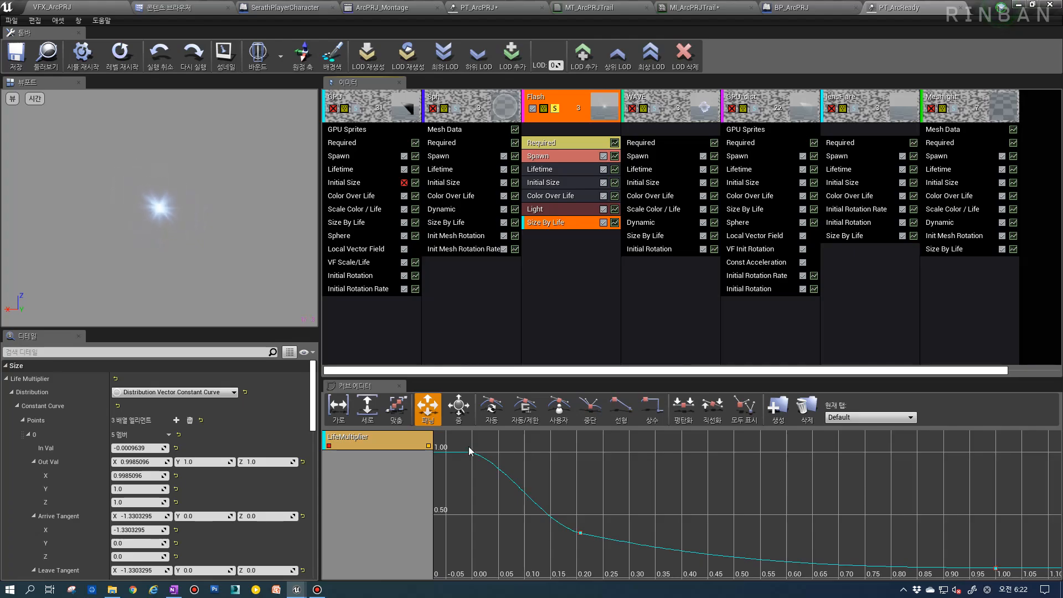
Set the Flash emitter's Lifetime constant to 1.5.
{"action": "left_click", "coordinate": [540, 168]}
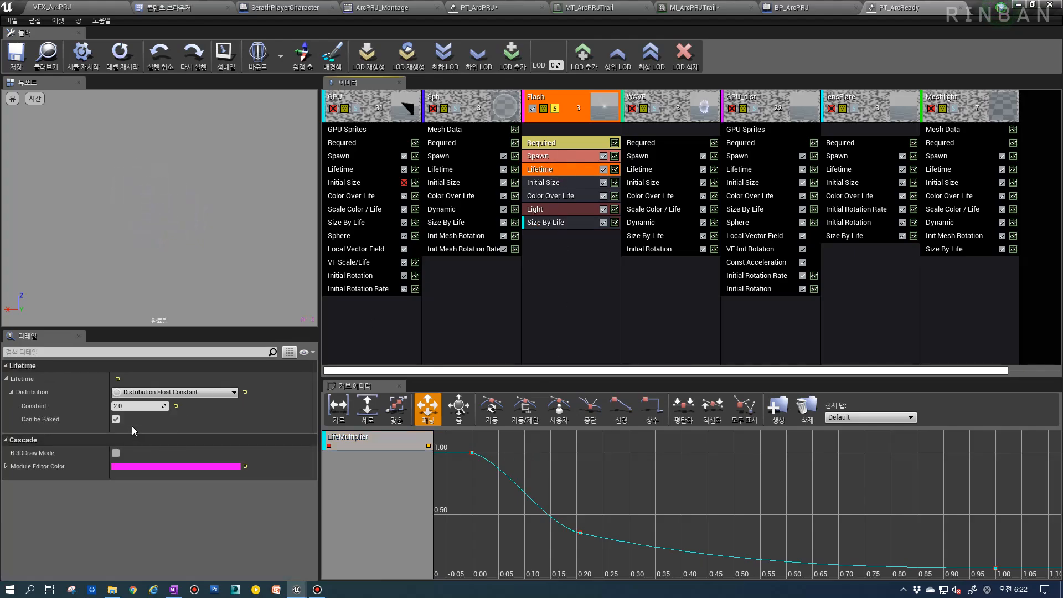
{"action": "left_click", "coordinate": [138, 406]}
{"action": "type", "text": "1.5"}
{"action": "key", "text": "Return"}
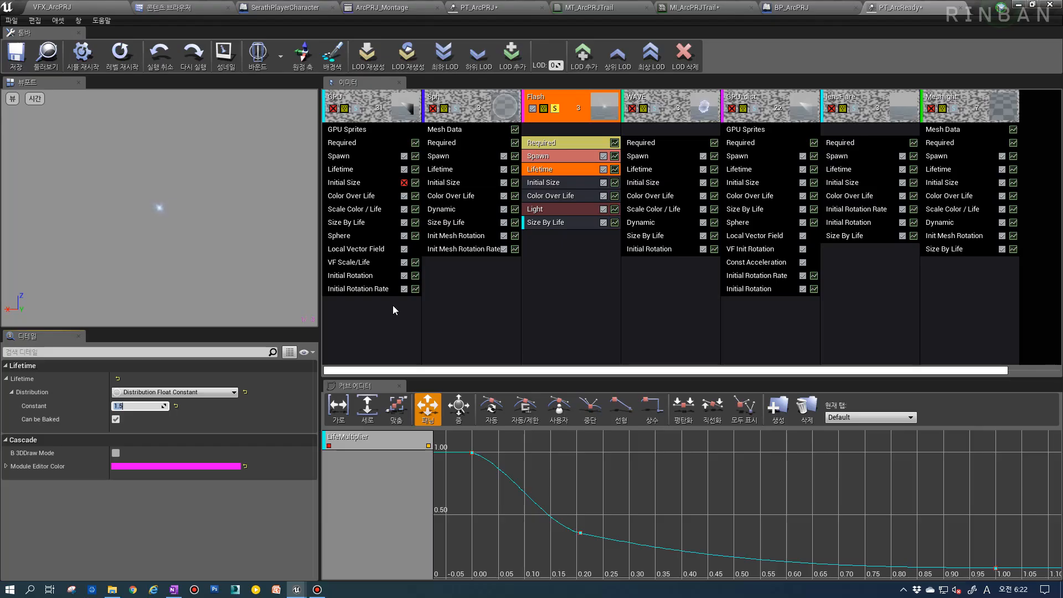
Lower the last key of Flash's Size By Life curve to about 0 at time 1.0, and unsolo the emitter.
{"action": "left_click", "coordinate": [489, 487]}
{"action": "left_click", "coordinate": [397, 410]}
{"action": "left_click", "coordinate": [525, 498]}
{"action": "left_click_drag", "start_coordinate": [630, 483], "coordinate": [621, 465]}
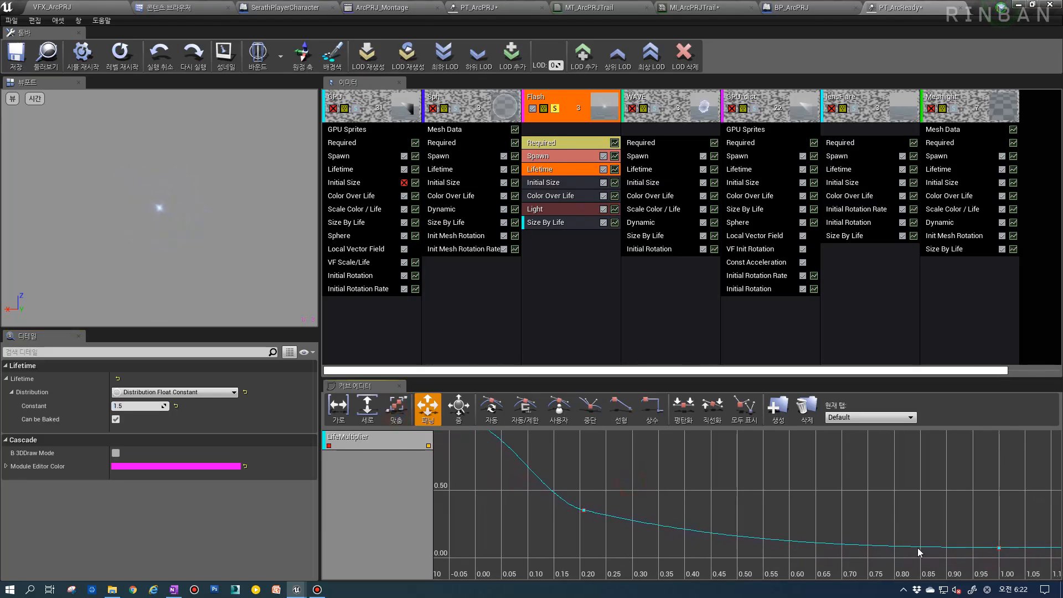
{"action": "left_click_drag", "start_coordinate": [1001, 552], "coordinate": [999, 560]}
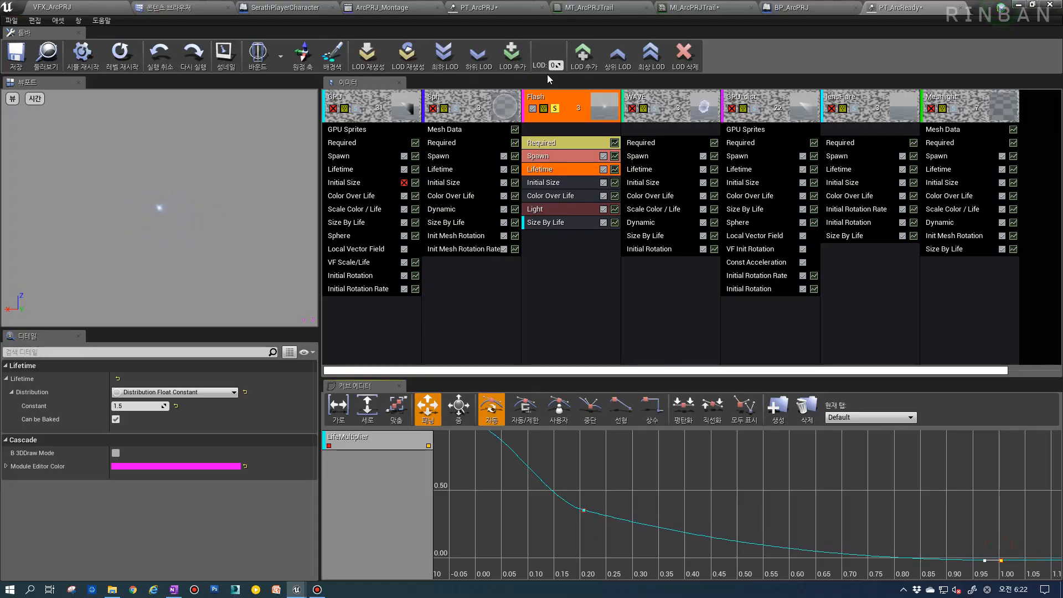
{"action": "left_click", "coordinate": [556, 109]}
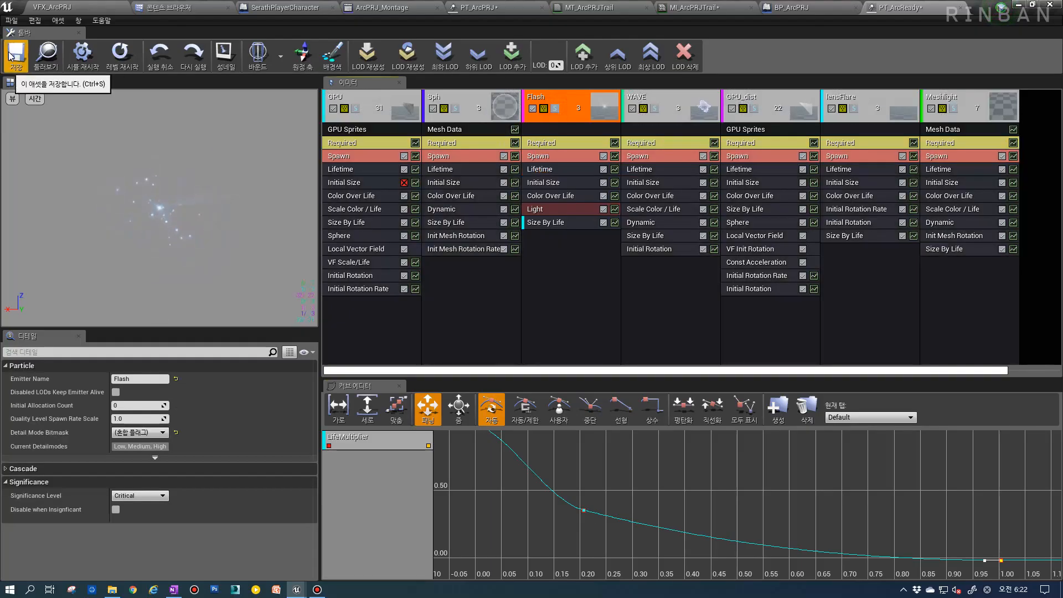
Check the Sph emitter on its own, set its Lifetime constant to 1.5, and save PT_ArcReady.
{"action": "left_click", "coordinate": [483, 169]}
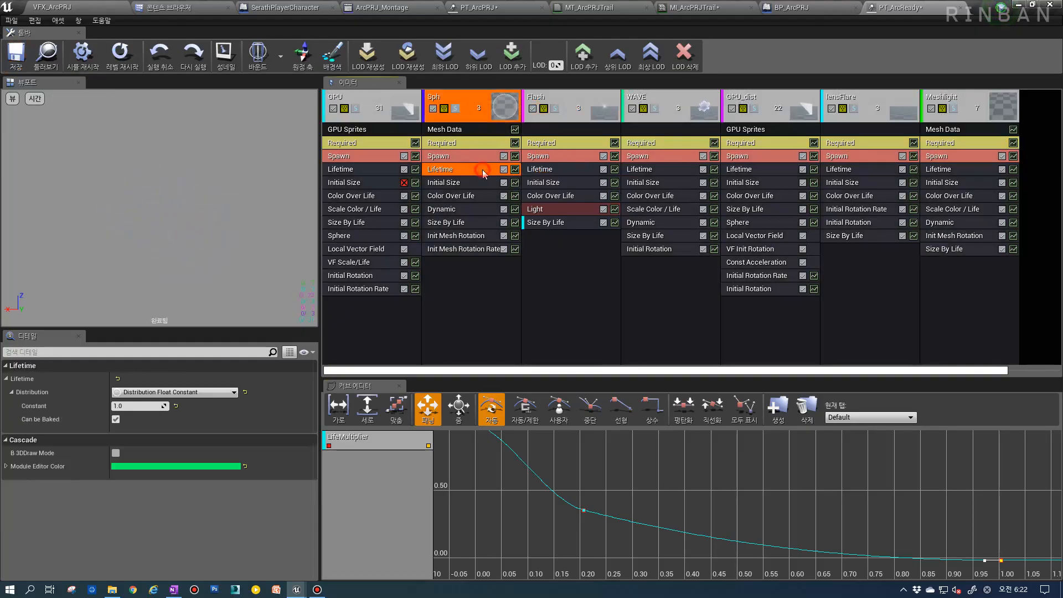
{"action": "left_click", "coordinate": [455, 110]}
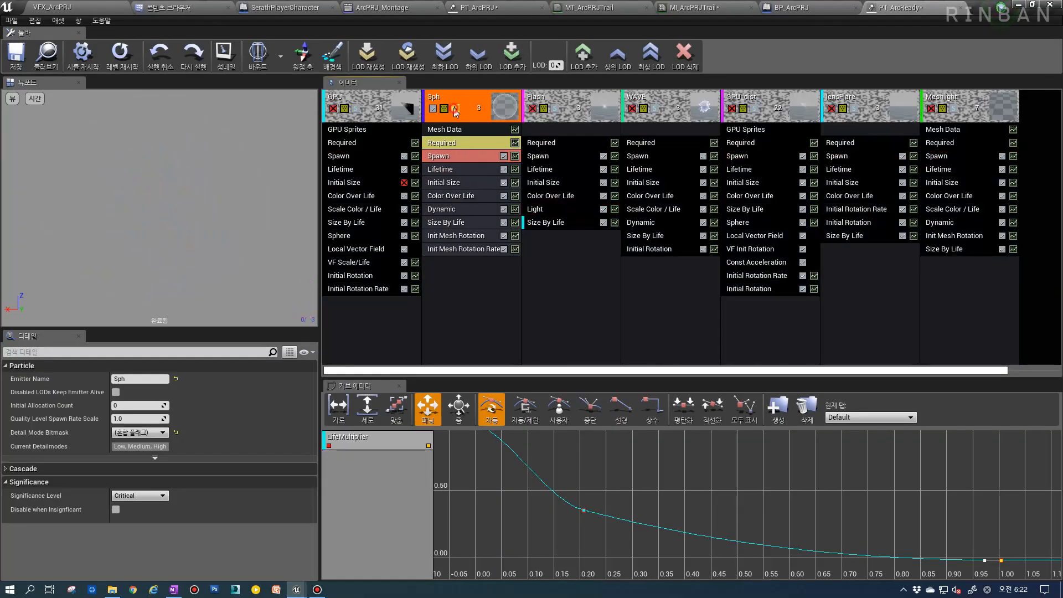
{"action": "left_click", "coordinate": [455, 108]}
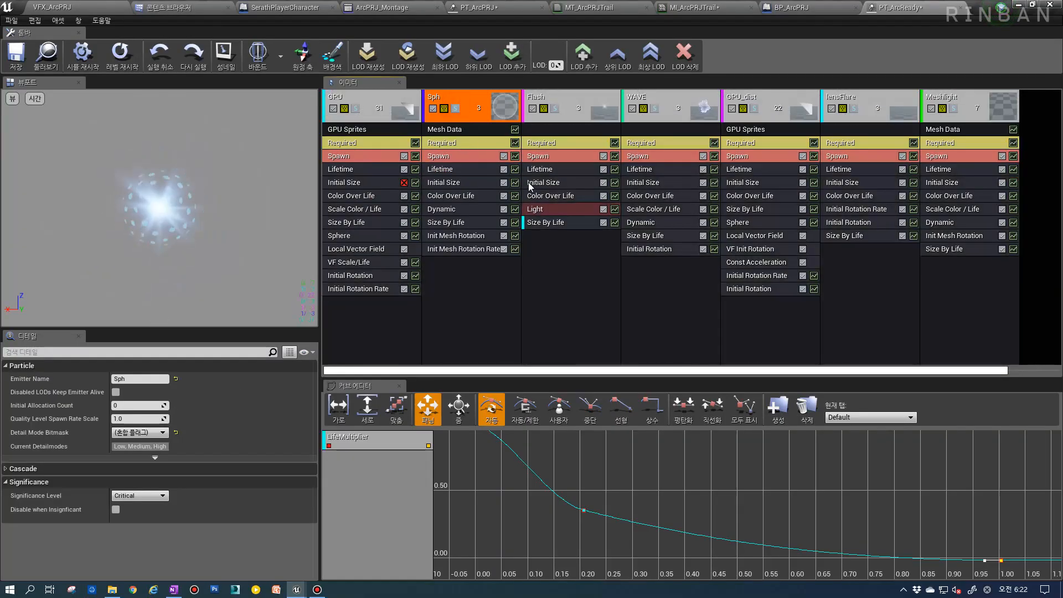
{"action": "left_click", "coordinate": [535, 209]}
{"action": "left_click", "coordinate": [483, 170]}
{"action": "left_click", "coordinate": [157, 406]}
{"action": "type", "text": "1.5"}
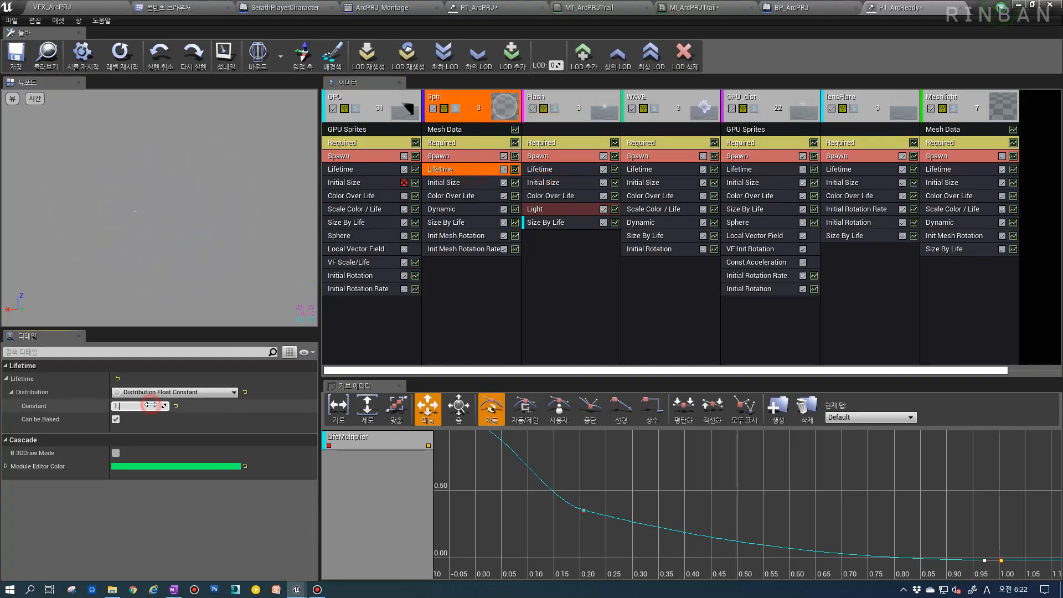
{"action": "key", "text": "Return"}
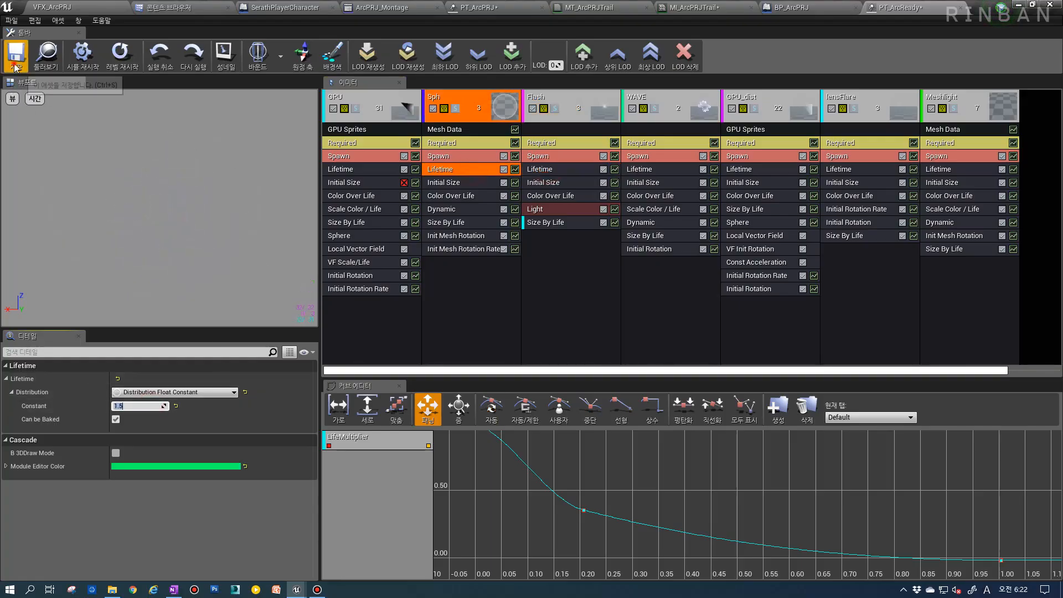
Play the VFX_ArcPRJ level, fire the arc projectile skill repeatedly to check the effects, and stop the play session.
{"action": "left_click", "coordinate": [108, 9]}
{"action": "left_click", "coordinate": [538, 50]}
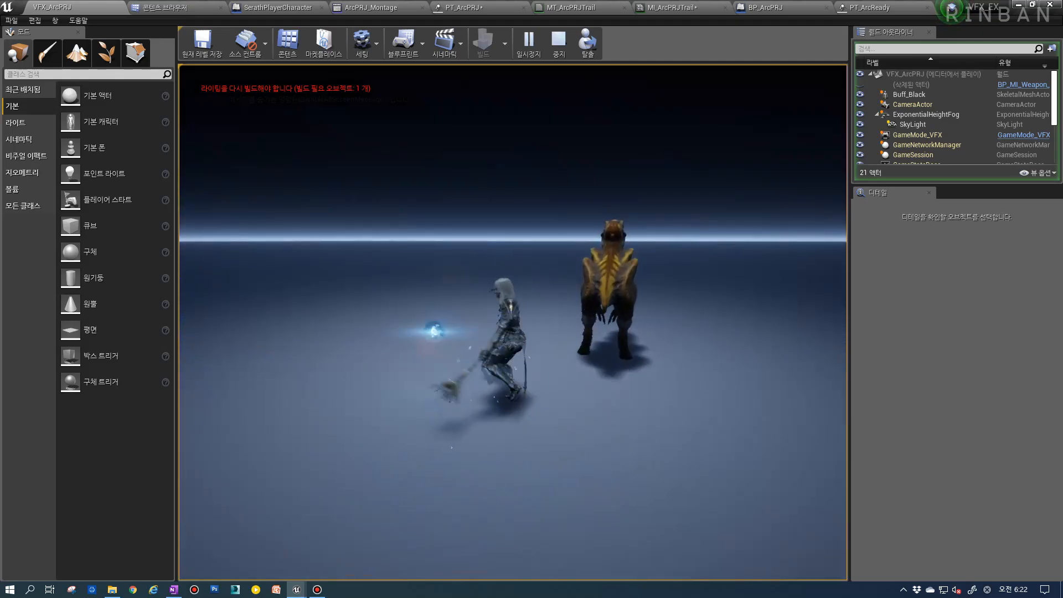
{"action": "key", "text": "1"}
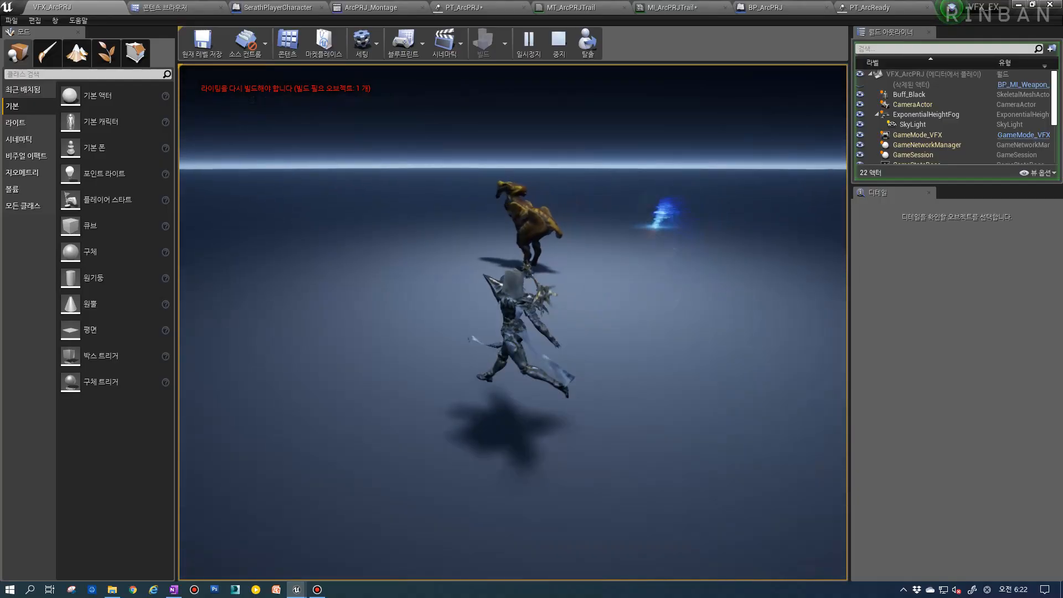
{"action": "key", "text": "1"}
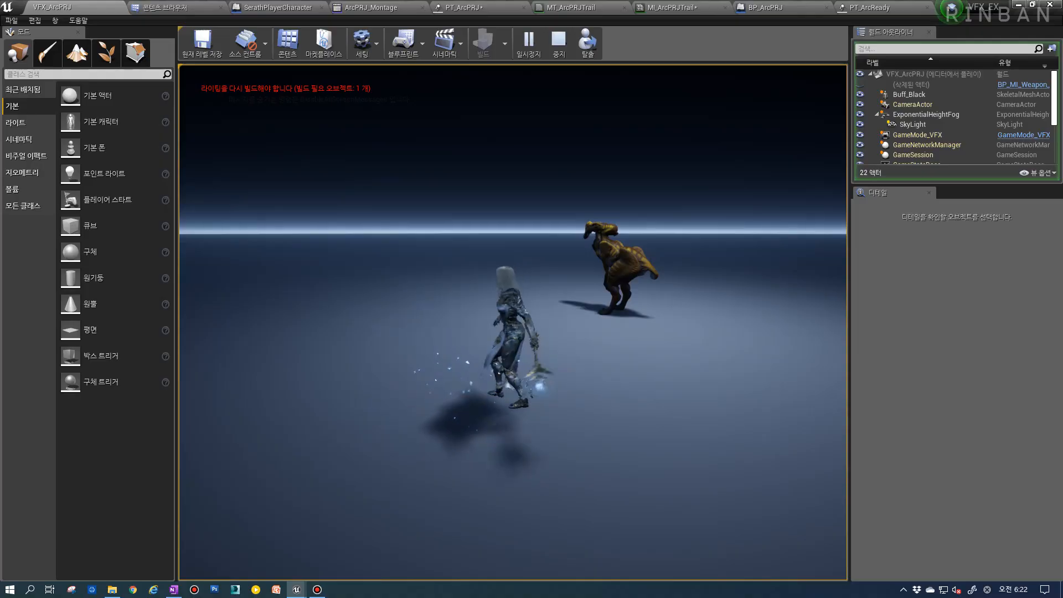
{"action": "key", "text": "Escape"}
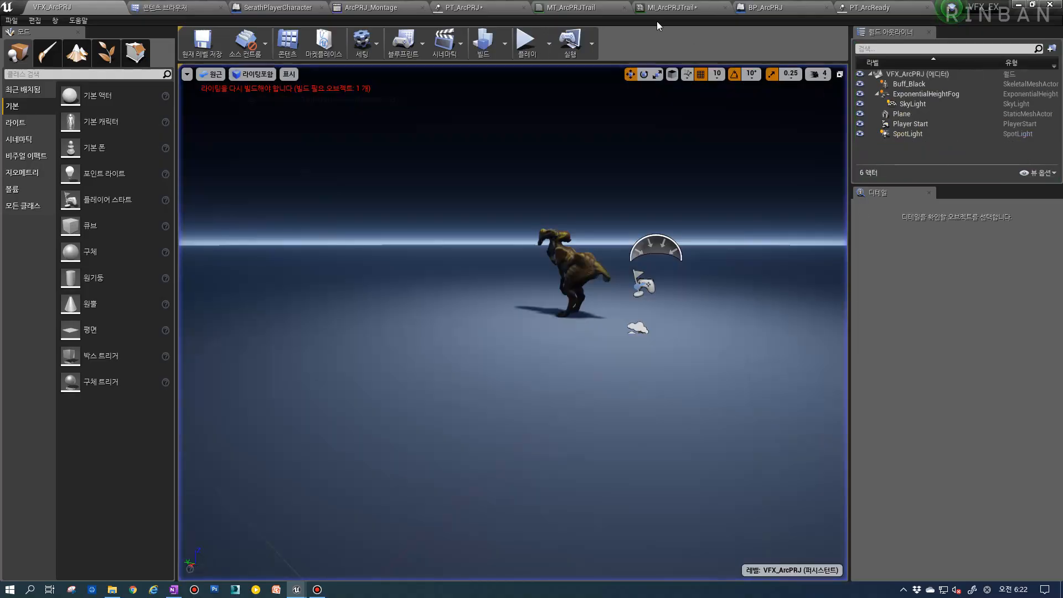
Return to the PT_ArcPRJ particle system and solo its GPU emitter.
{"action": "left_click", "coordinate": [776, 7]}
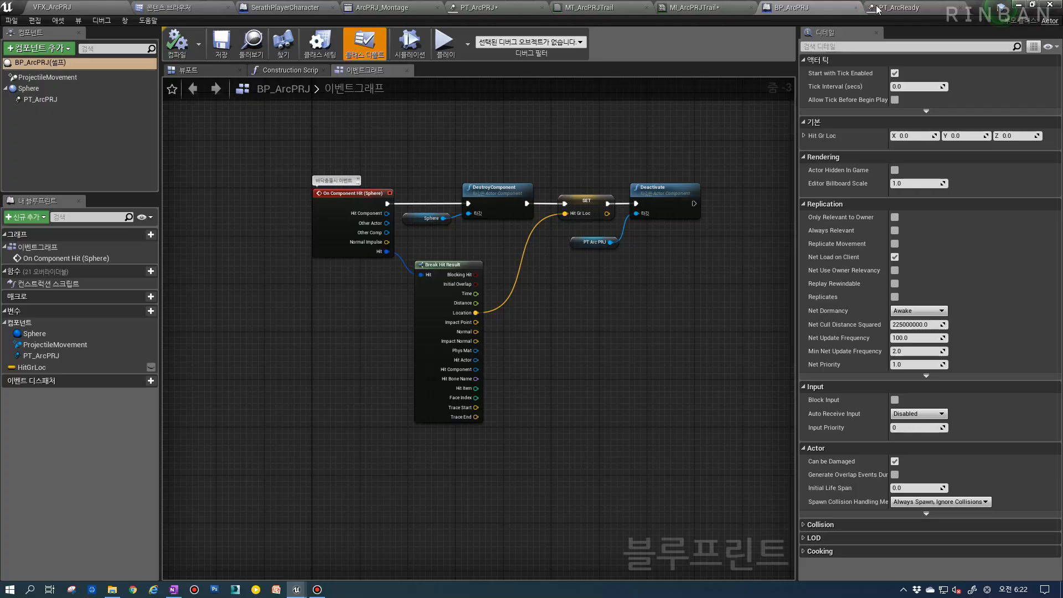
{"action": "left_click", "coordinate": [896, 7]}
{"action": "left_click", "coordinate": [590, 8]}
{"action": "left_click", "coordinate": [476, 8]}
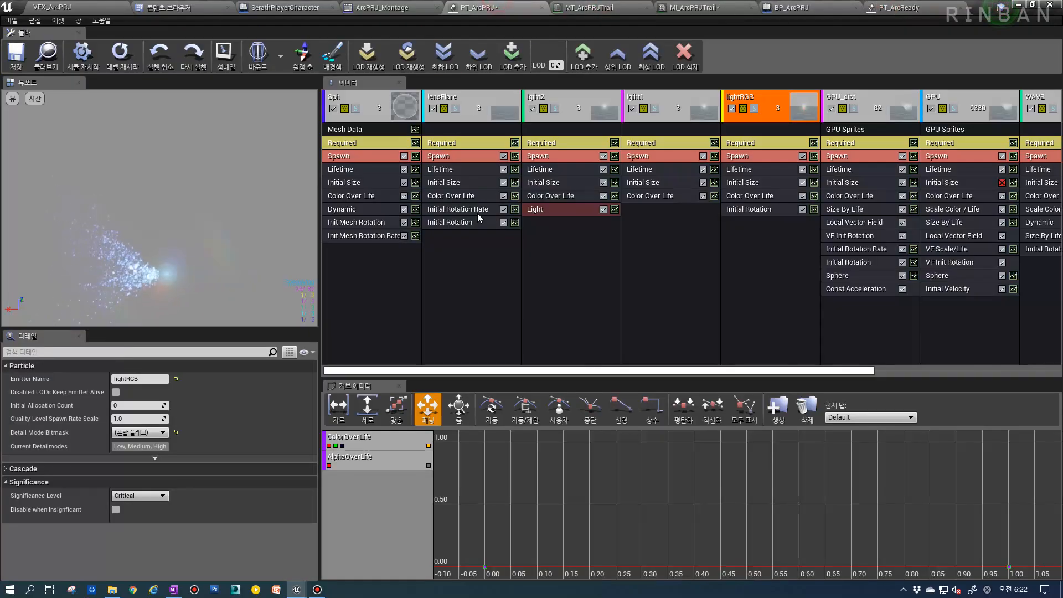
{"action": "left_click", "coordinate": [900, 371]}
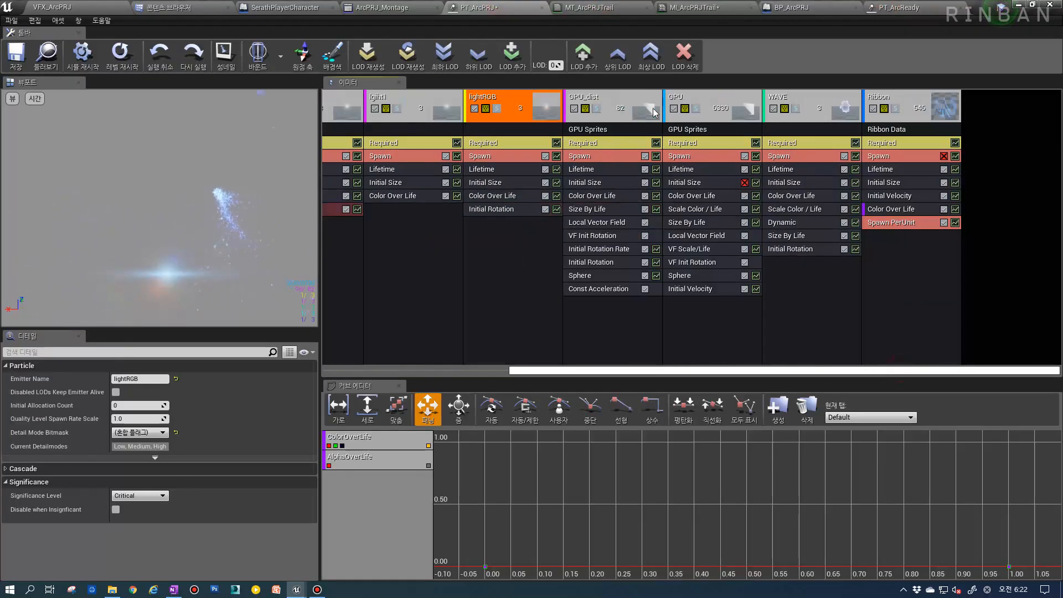
{"action": "left_click", "coordinate": [700, 110]}
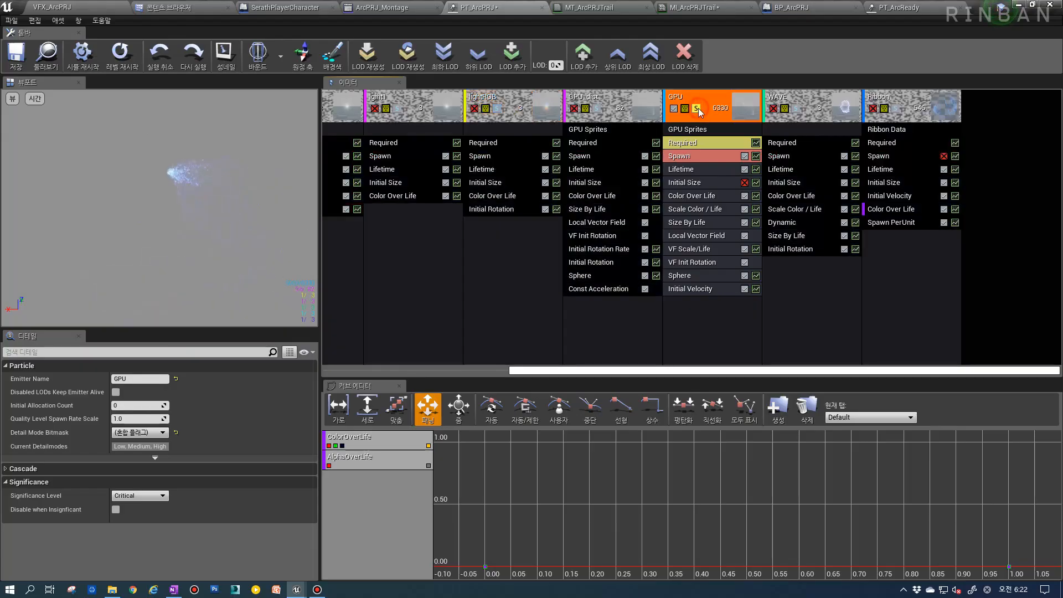
Set the GPU emitter's Color Over Life constant to 0.5 for R, G and B.
{"action": "left_click", "coordinate": [699, 196]}
{"action": "left_click", "coordinate": [140, 426]}
{"action": "type", "text": "0.5"}
{"action": "left_click", "coordinate": [129, 443]}
{"action": "type", "text": "0.5"}
{"action": "key", "text": "Return"}
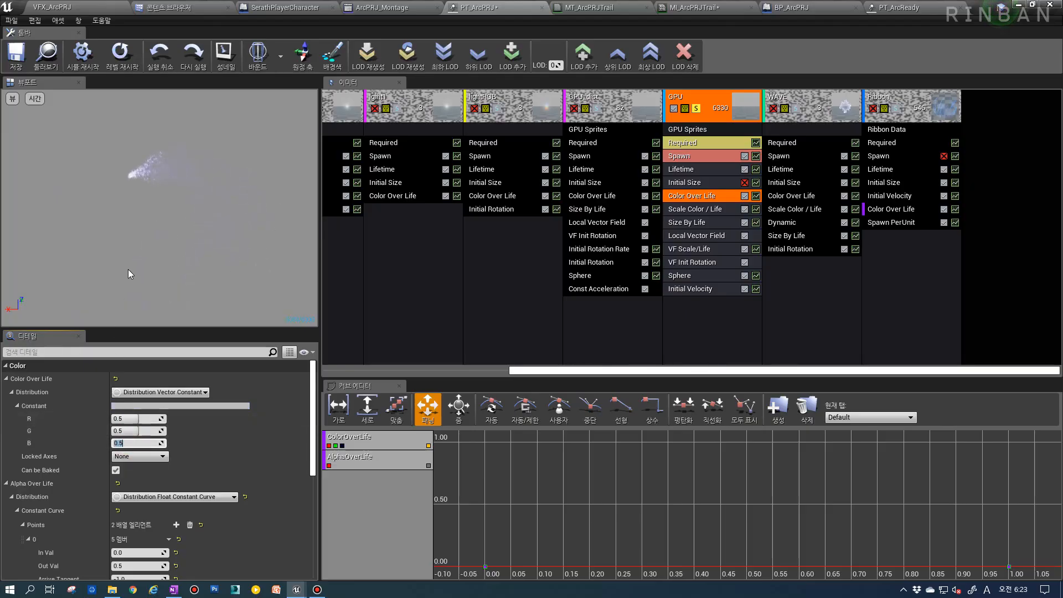
Change the GPU emitter's Color Over Life constant to R 0.2 and B 1.
{"action": "left_click", "coordinate": [136, 420]}
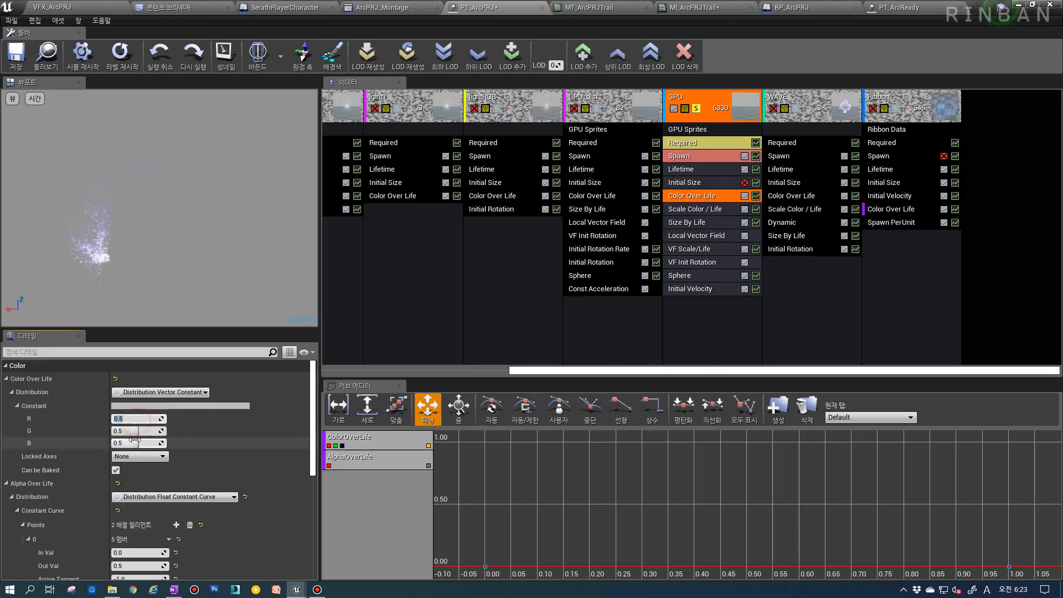
{"action": "type", "text": "0.2"}
{"action": "left_click", "coordinate": [138, 443]}
{"action": "type", "text": "1"}
{"action": "key", "text": "Return"}
Delete the middle point at In Val 0.5 from the color curve in the GPU emitter's Scale Color / Life module.
{"action": "left_click", "coordinate": [698, 210]}
{"action": "scroll", "coordinate": [166, 443], "scroll_direction": "down", "scroll_amount": 5}
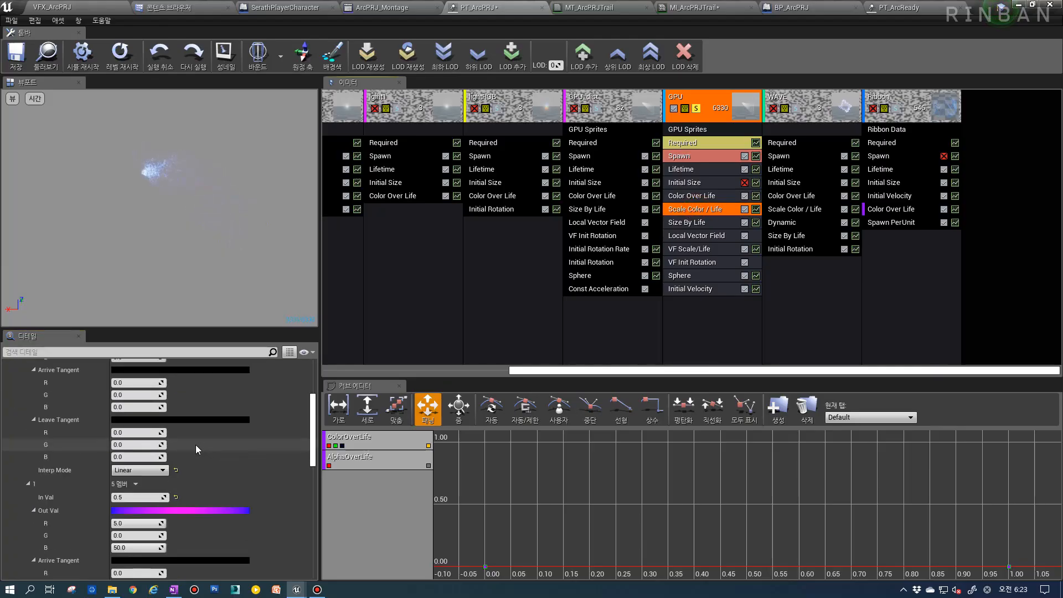
{"action": "left_click", "coordinate": [137, 443]}
{"action": "left_click", "coordinate": [148, 453]}
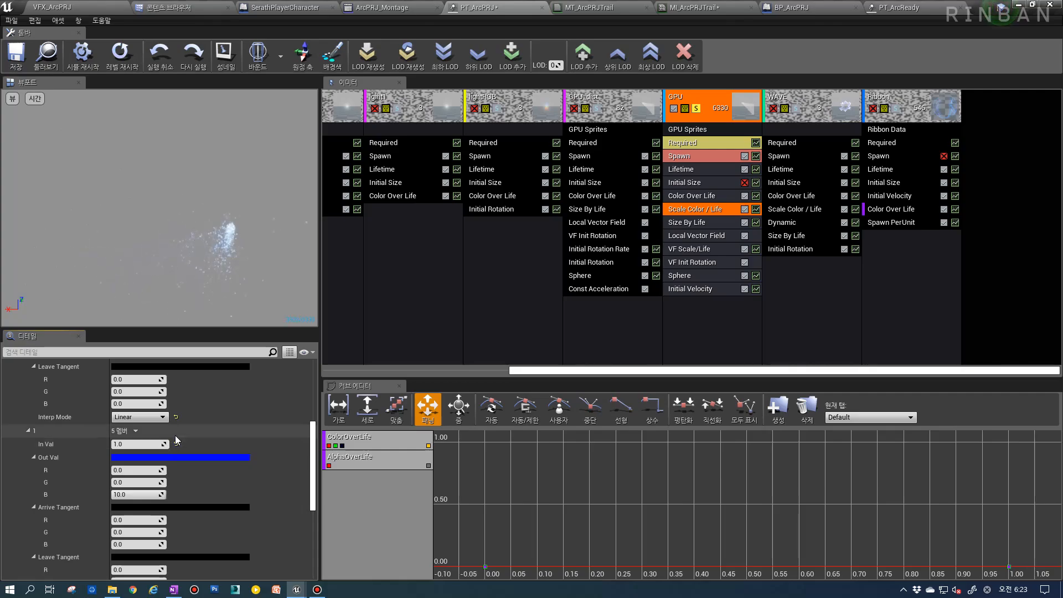
Set point 1 of the GPU emitter's Scale Color / Life curve to Out Val B 1.0 and In Val 0.5.
{"action": "left_click", "coordinate": [136, 494]}
{"action": "type", "text": "1.0"}
{"action": "left_click", "coordinate": [136, 444]}
{"action": "type", "text": "0.5"}
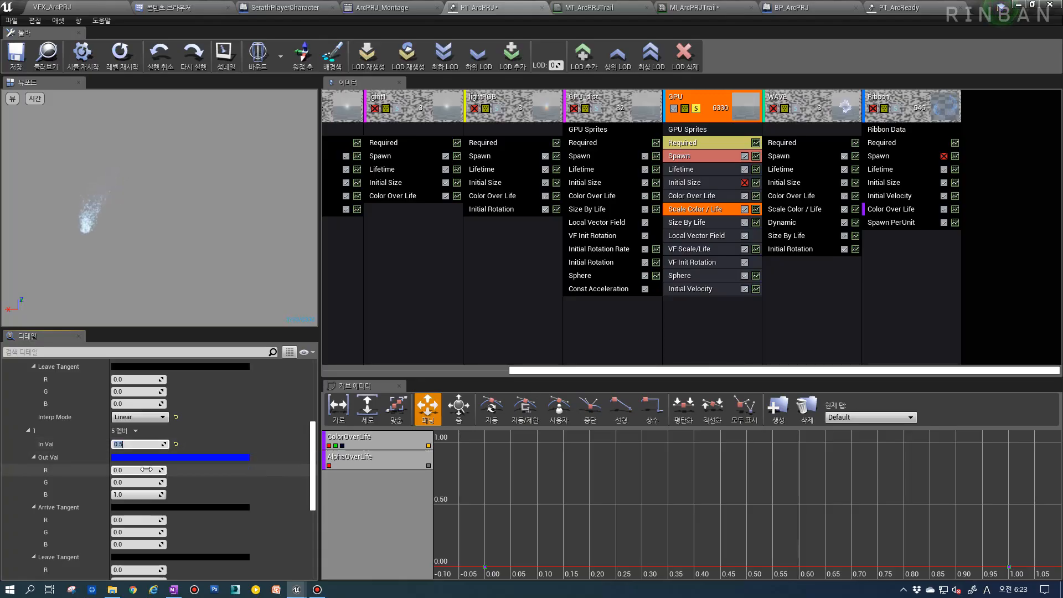
{"action": "scroll", "coordinate": [132, 468], "scroll_direction": "up", "scroll_amount": 5}
{"action": "scroll", "coordinate": [121, 441], "scroll_direction": "down", "scroll_amount": 5}
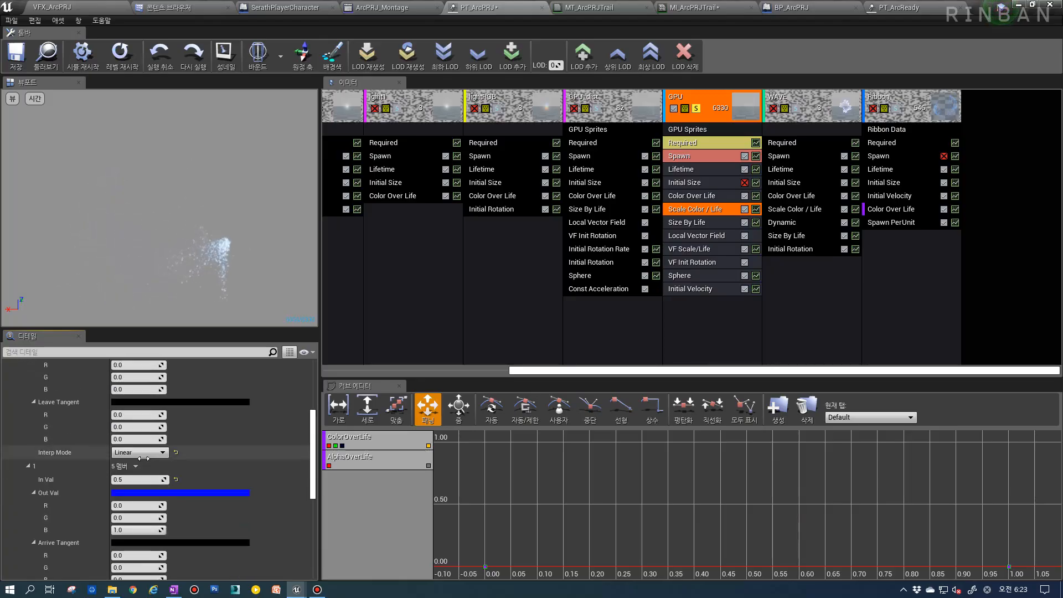
Set point 1 of the GPU emitter's Scale Color / Life curve to Out Val R 1, G 1 and B 10.
{"action": "left_click", "coordinate": [127, 454]}
{"action": "type", "text": "1"}
{"action": "key", "text": "Tab"}
{"action": "type", "text": "1"}
{"action": "key", "text": "Tab"}
{"action": "type", "text": "10"}
{"action": "key", "text": "Return"}
Raise Out Val of point 1 on the GPU emitter's Scale Color / Life curve to R 5, G 10 and B 100.
{"action": "left_click", "coordinate": [127, 454]}
{"action": "type", "text": "5"}
{"action": "key", "text": "Tab"}
{"action": "type", "text": "5"}
{"action": "key", "text": "Return"}
{"action": "left_click", "coordinate": [132, 479]}
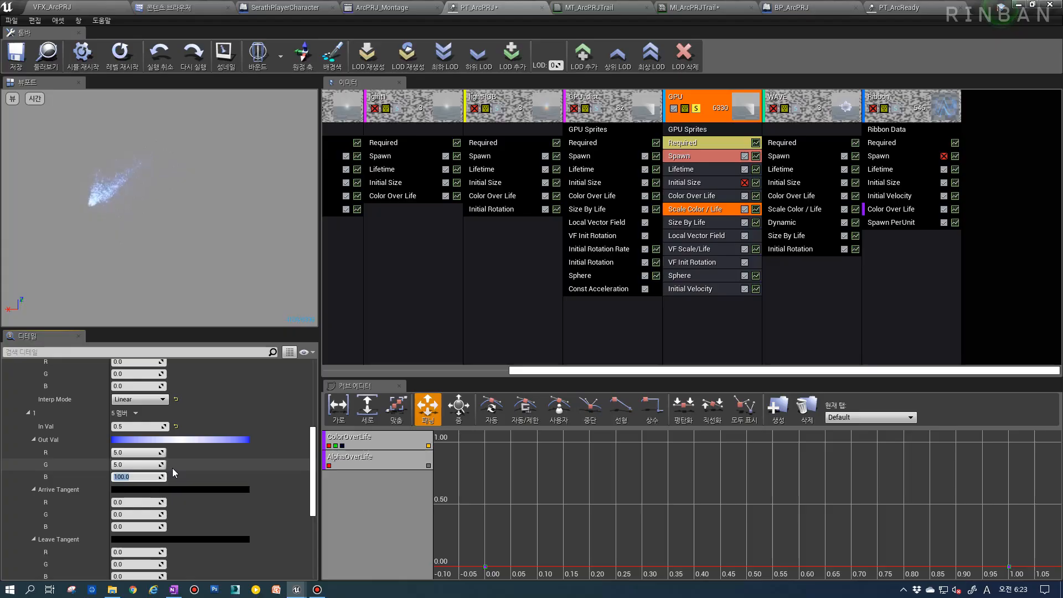
{"action": "left_click", "coordinate": [137, 466]}
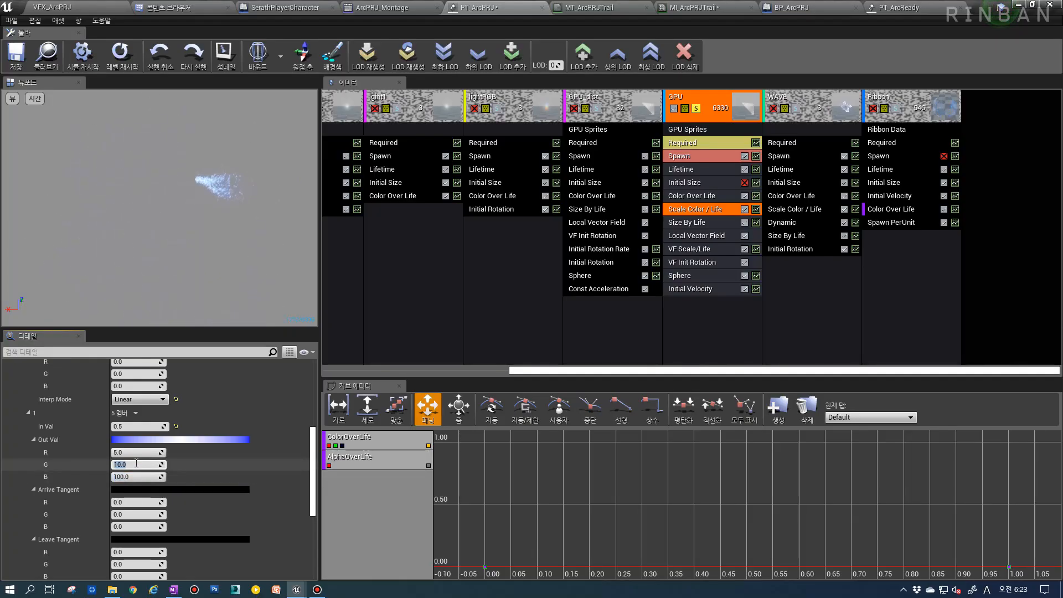
{"action": "key", "text": "Return"}
Set In Val of point 1 on the Scale Color / Life curve to 0.6 and turn off solo for the GPU emitter.
{"action": "scroll", "coordinate": [135, 443], "scroll_direction": "down", "scroll_amount": 1}
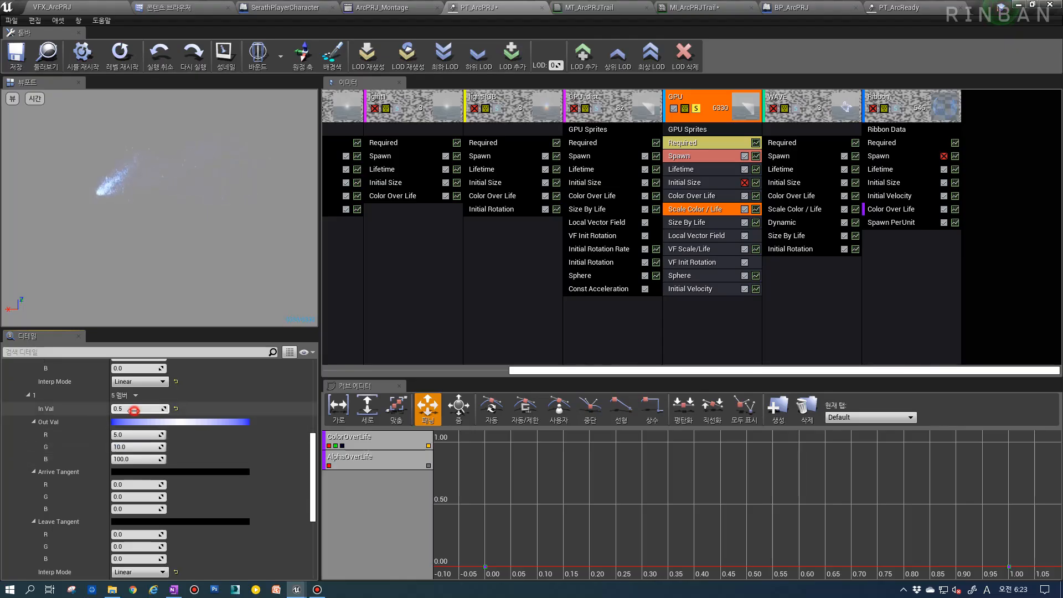
{"action": "type", "text": "0.5"}
{"action": "key", "text": "Return"}
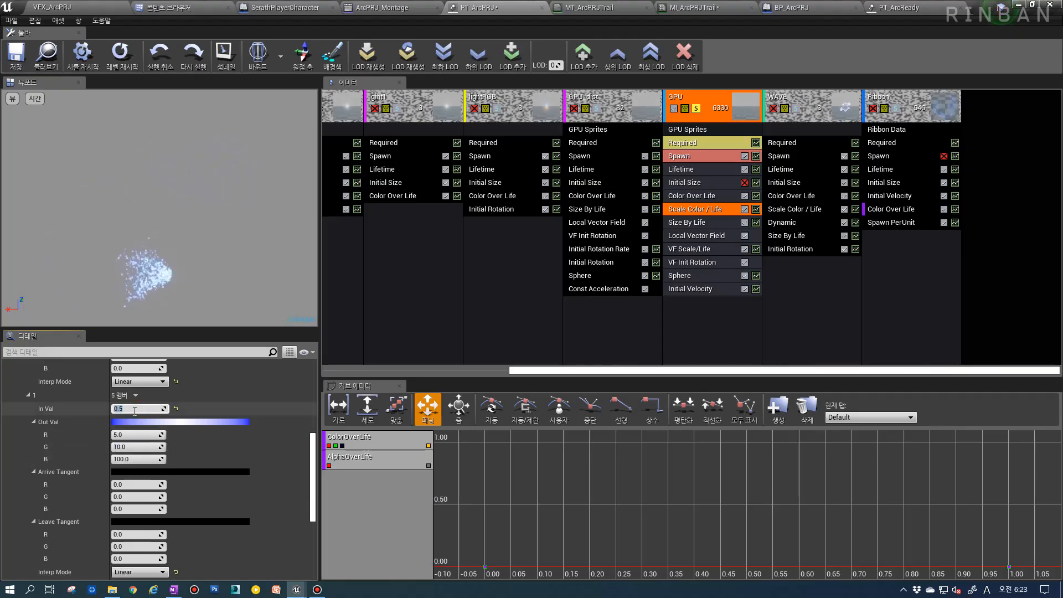
{"action": "key", "text": "Return"}
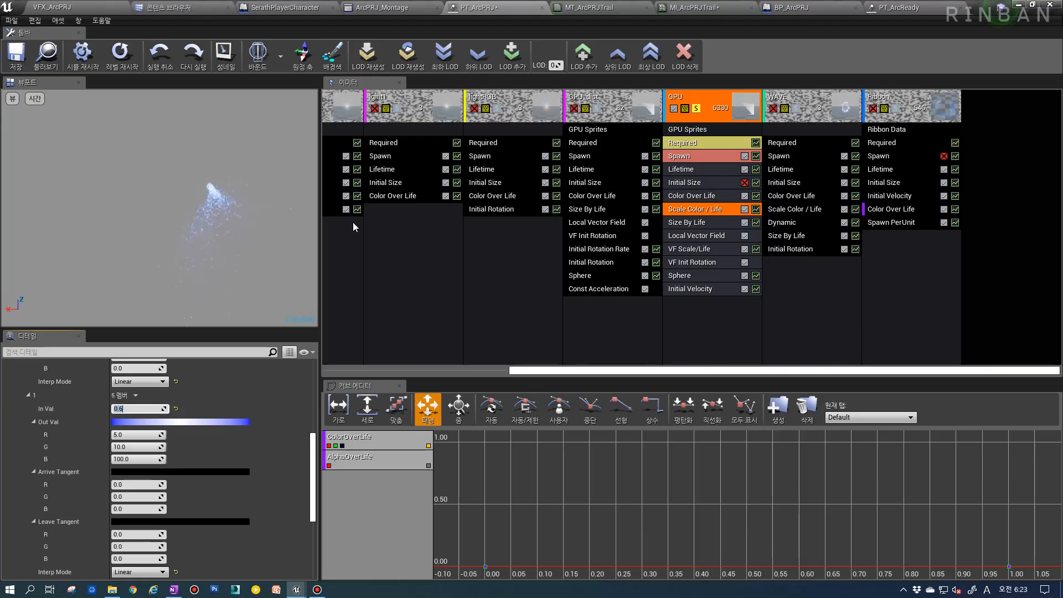
{"action": "left_click", "coordinate": [697, 108]}
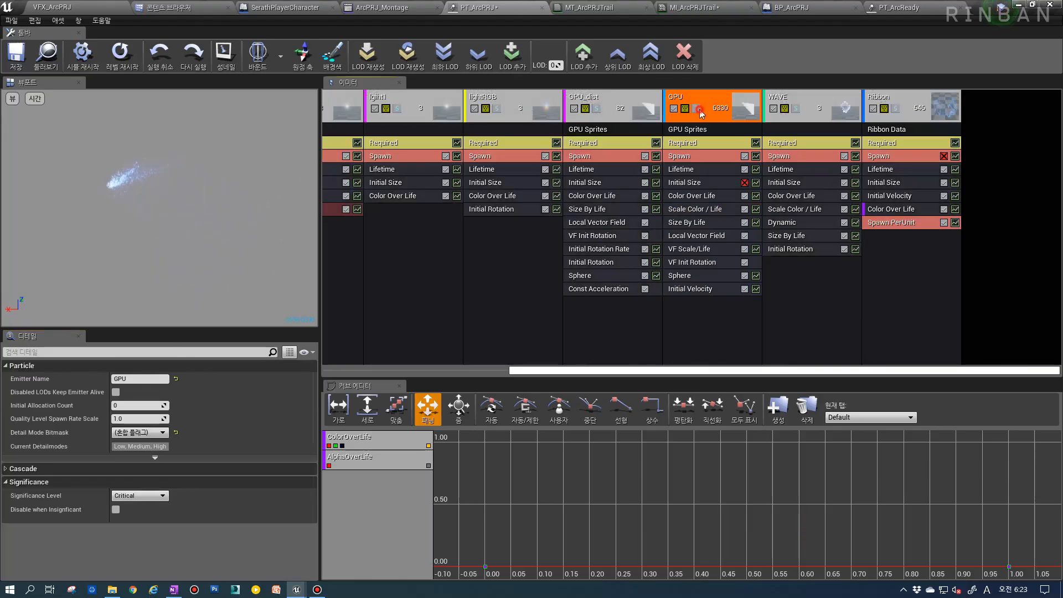
Play the VFX_ArcPRJ level and cast the arc projectile several times from different positions to check the particle colors.
{"action": "left_click", "coordinate": [52, 7]}
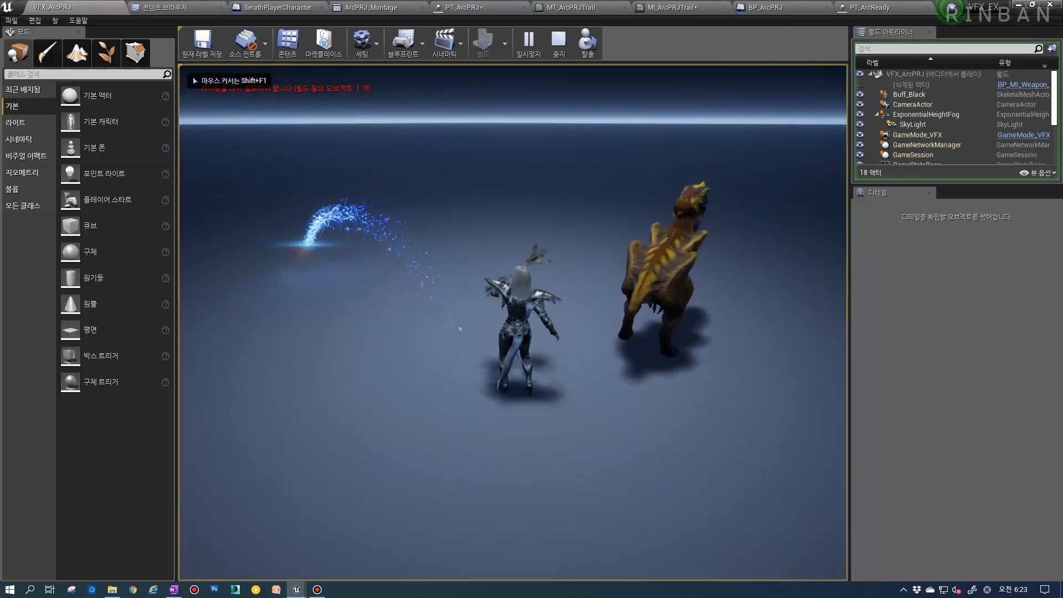
{"action": "key", "text": "d"}
{"action": "key", "text": "1"}
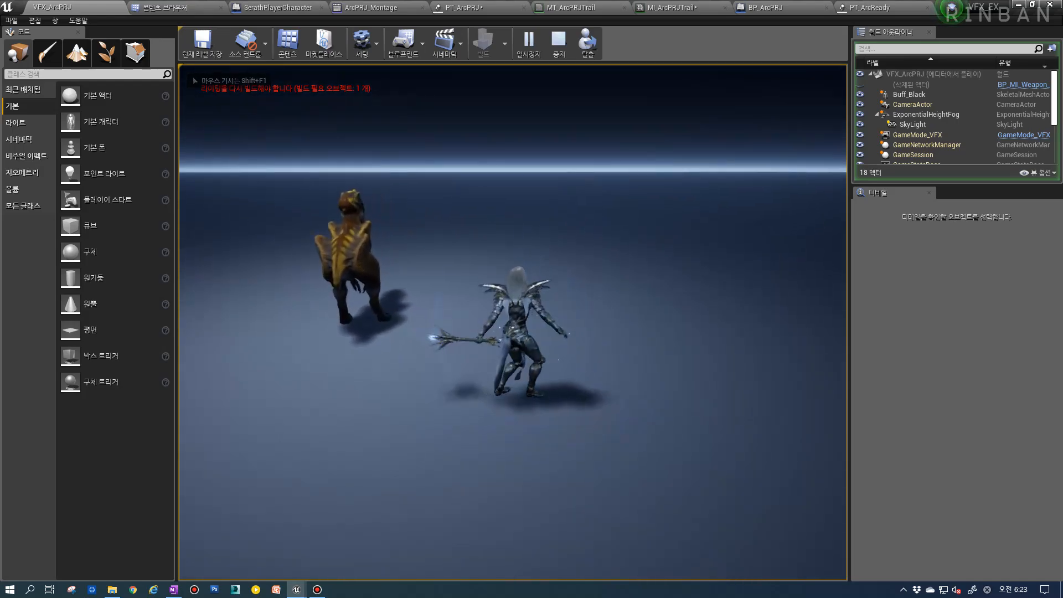
{"action": "left_click", "coordinate": [193, 76]}
{"action": "key", "text": "a"}
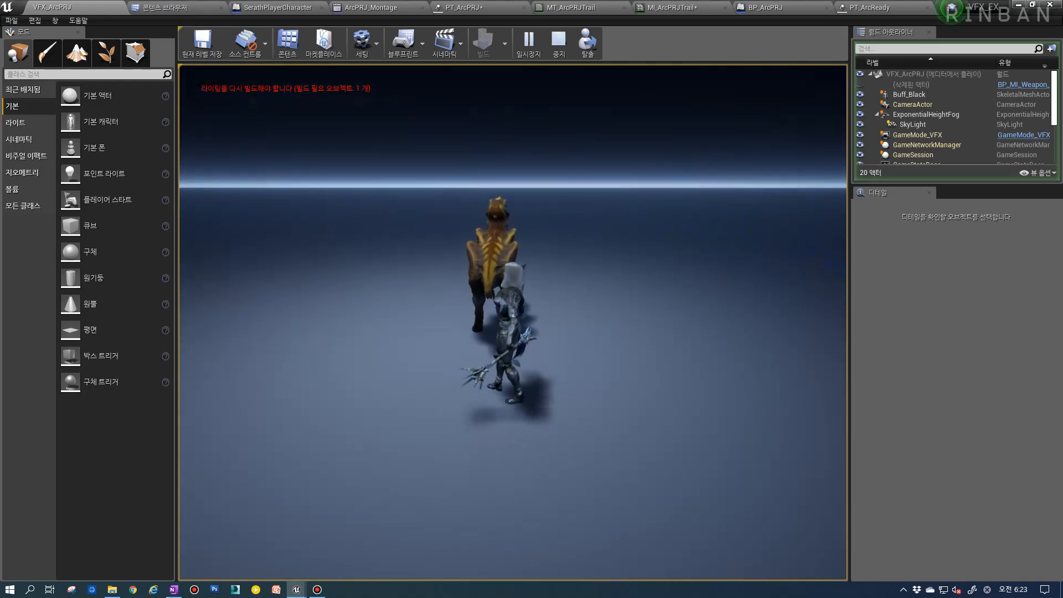
{"action": "key", "text": "1"}
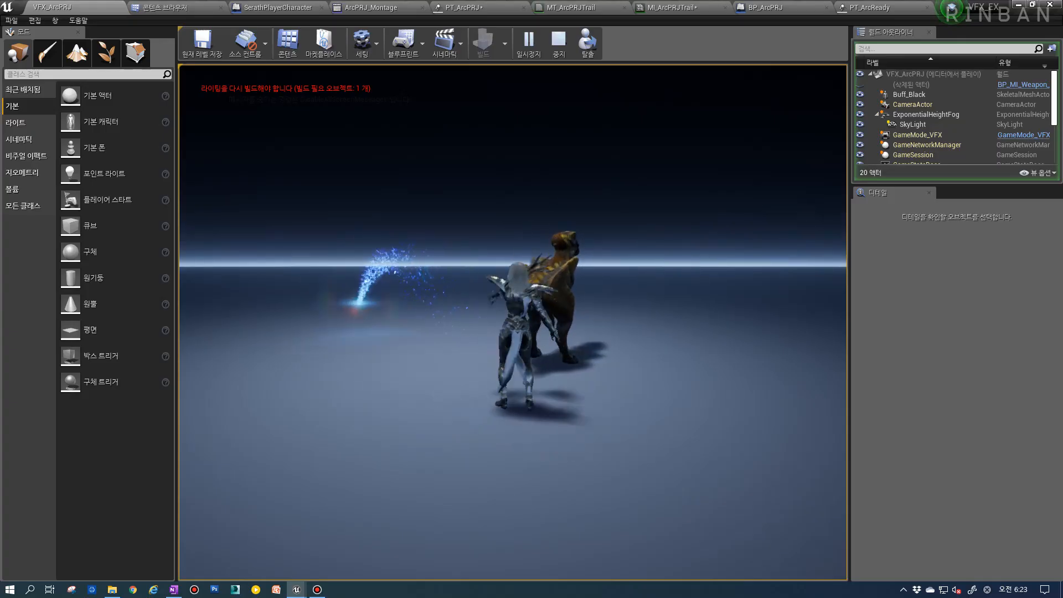
{"action": "key", "text": "d"}
{"action": "key", "text": "1"}
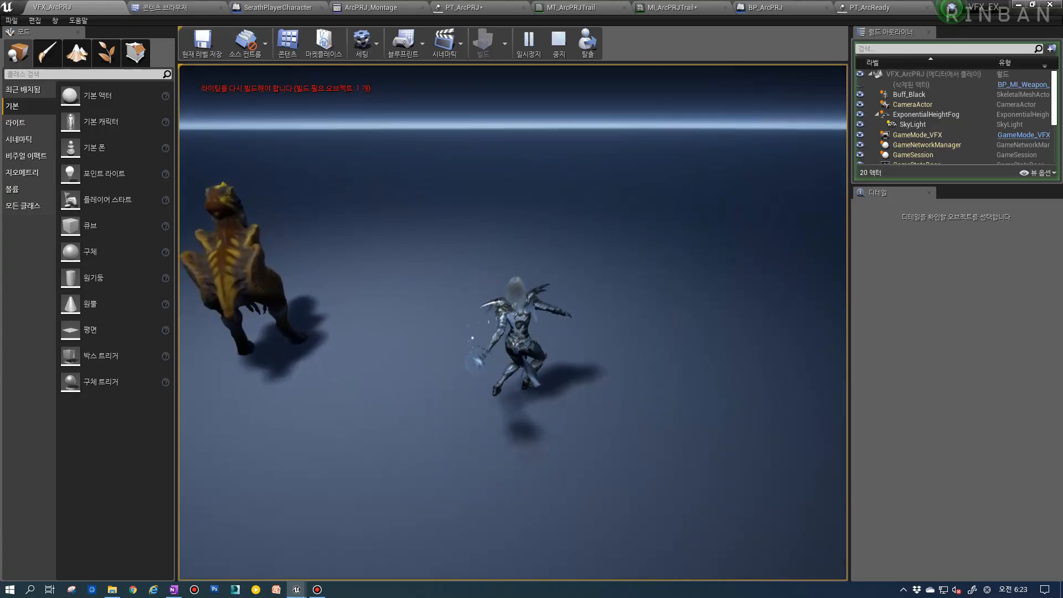
{"action": "key", "text": "a"}
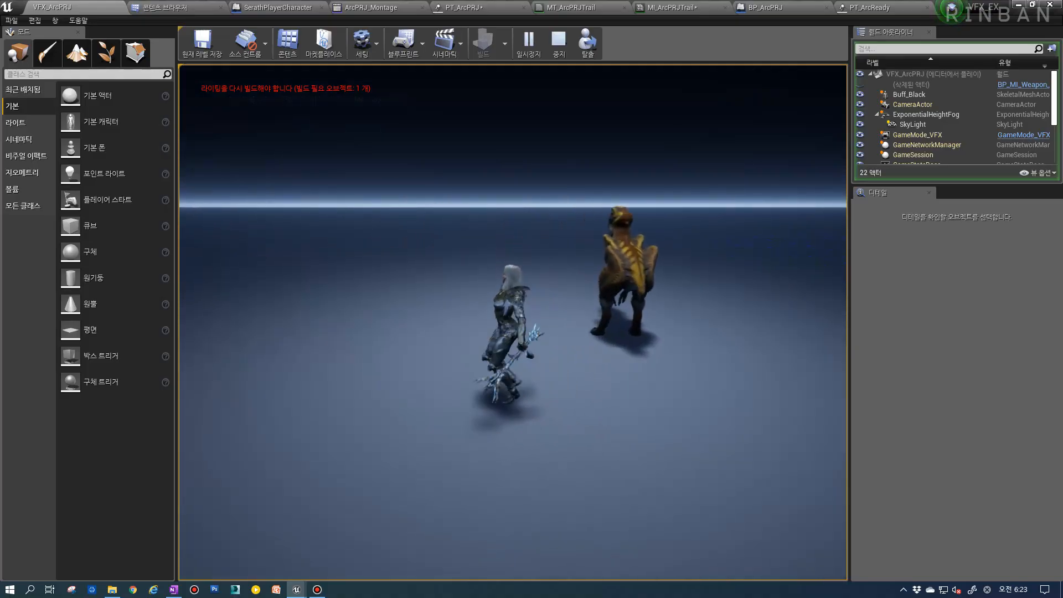
{"action": "key", "text": "1"}
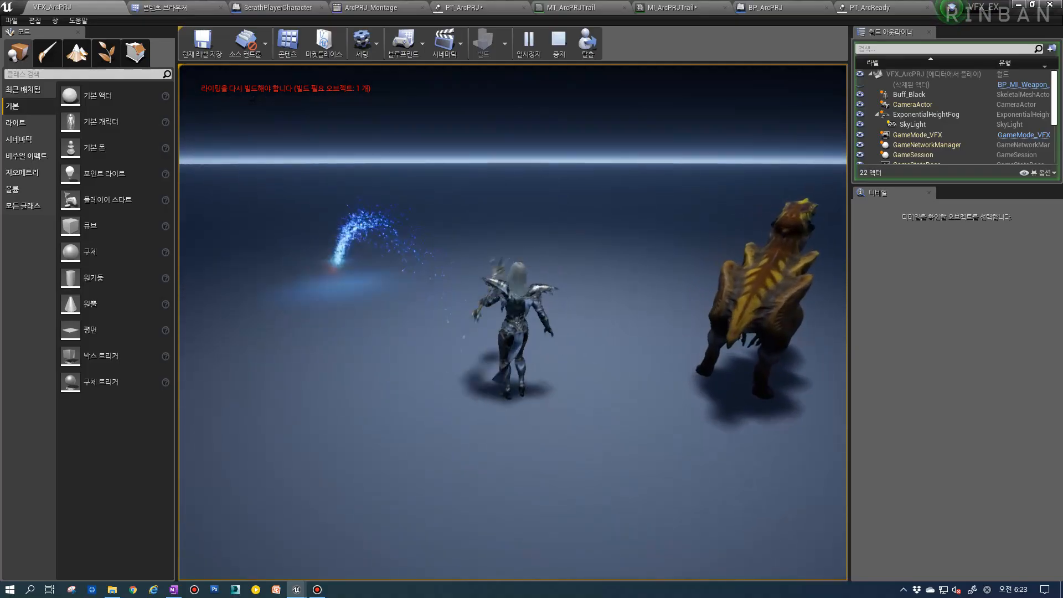
{"action": "key", "text": "Escape"}
{"action": "left_click", "coordinate": [770, 7]}
{"action": "left_click", "coordinate": [887, 7]}
{"action": "left_click", "coordinate": [806, 5]}
{"action": "left_click", "coordinate": [895, 7]}
{"action": "left_click", "coordinate": [693, 7]}
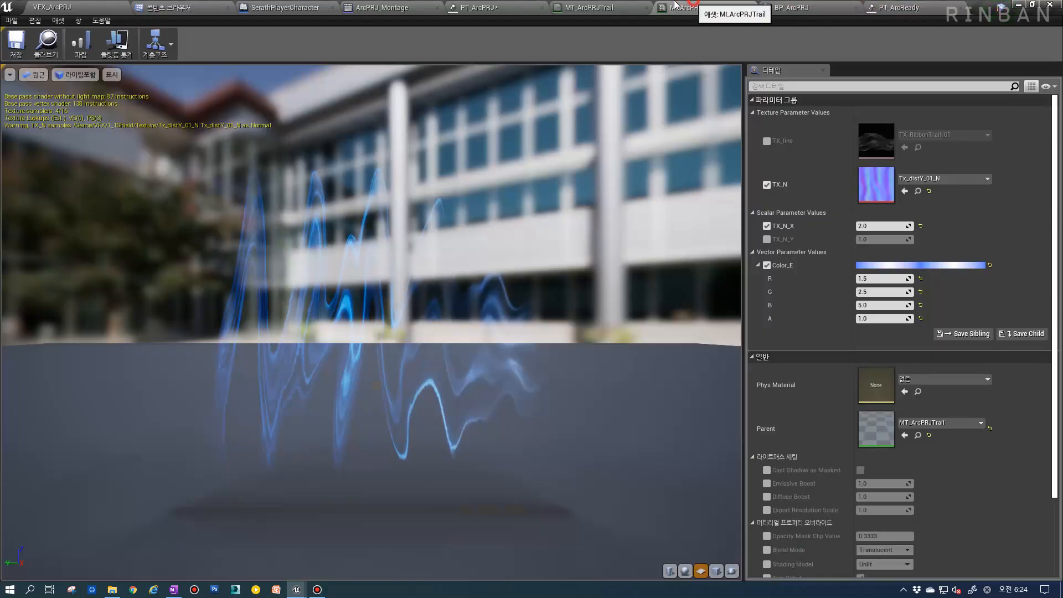
{"action": "left_click", "coordinate": [588, 7]}
In PT_ArcPRJ, set point 1 of the GPU emitter's Scale Color / Life curve to In Val 1.0 and Out Val R, G and B to 0.
{"action": "left_click", "coordinate": [477, 8]}
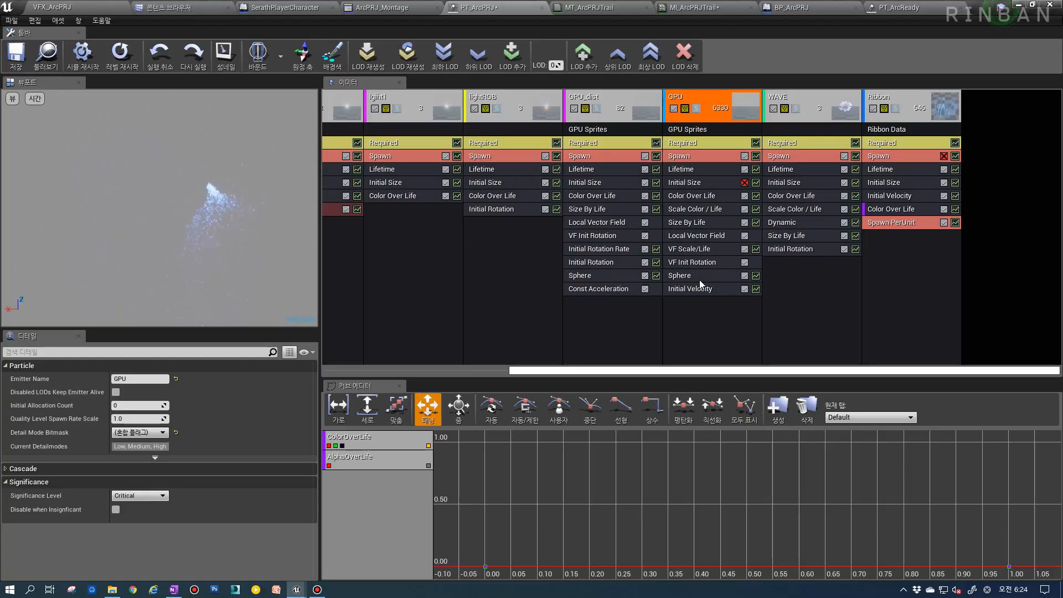
{"action": "left_click", "coordinate": [695, 209]}
{"action": "scroll", "coordinate": [142, 465], "scroll_direction": "down", "scroll_amount": 10}
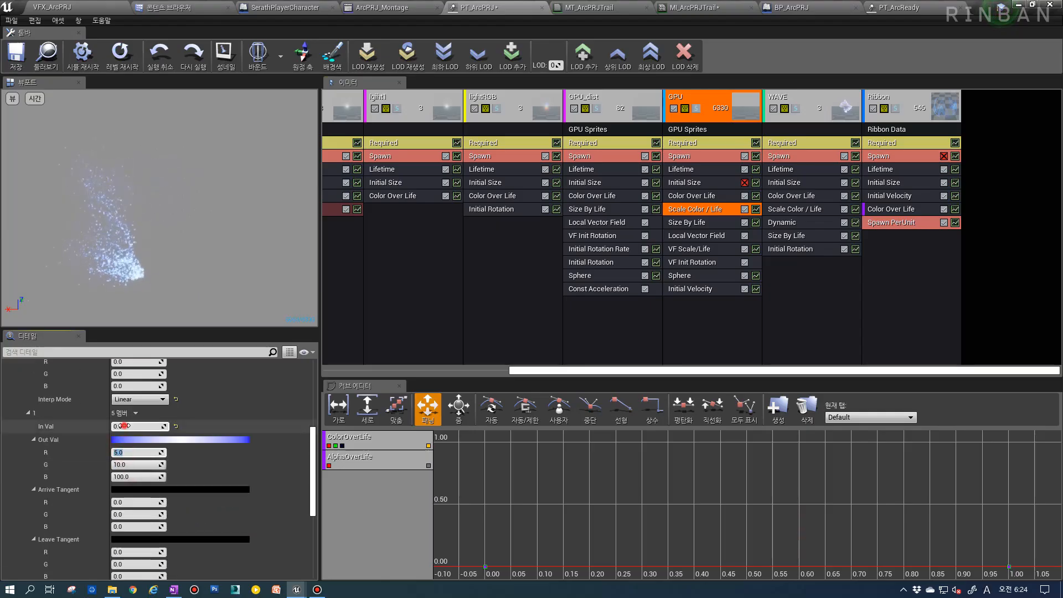
{"action": "left_click", "coordinate": [143, 452]}
{"action": "type", "text": "0"}
{"action": "left_click", "coordinate": [133, 464]}
{"action": "type", "text": "0"}
{"action": "key", "text": "Return"}
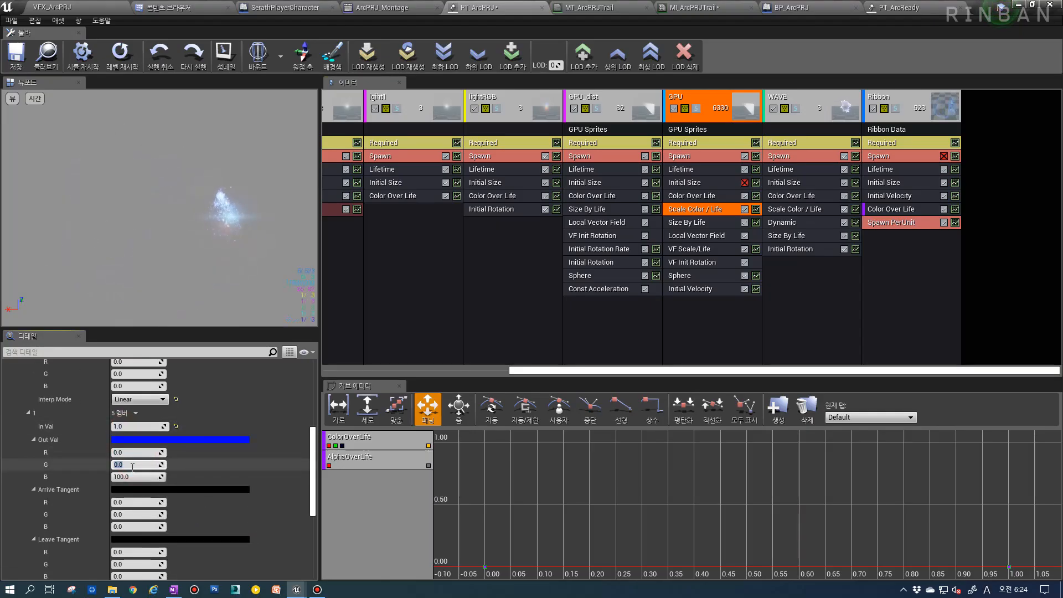
{"action": "left_click", "coordinate": [136, 476]}
{"action": "type", "text": "0"}
{"action": "key", "text": "Return"}
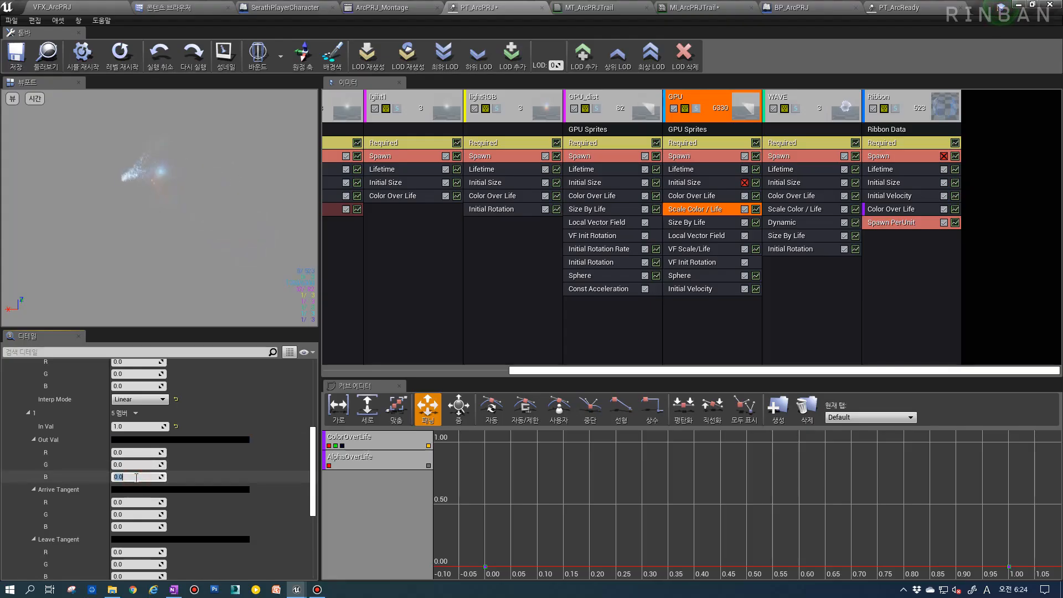
Play the VFX_ArcPRJ level, cast the arc projectile to check the fading particles, and stop the play session.
{"action": "left_click", "coordinate": [56, 7]}
{"action": "left_click", "coordinate": [527, 46]}
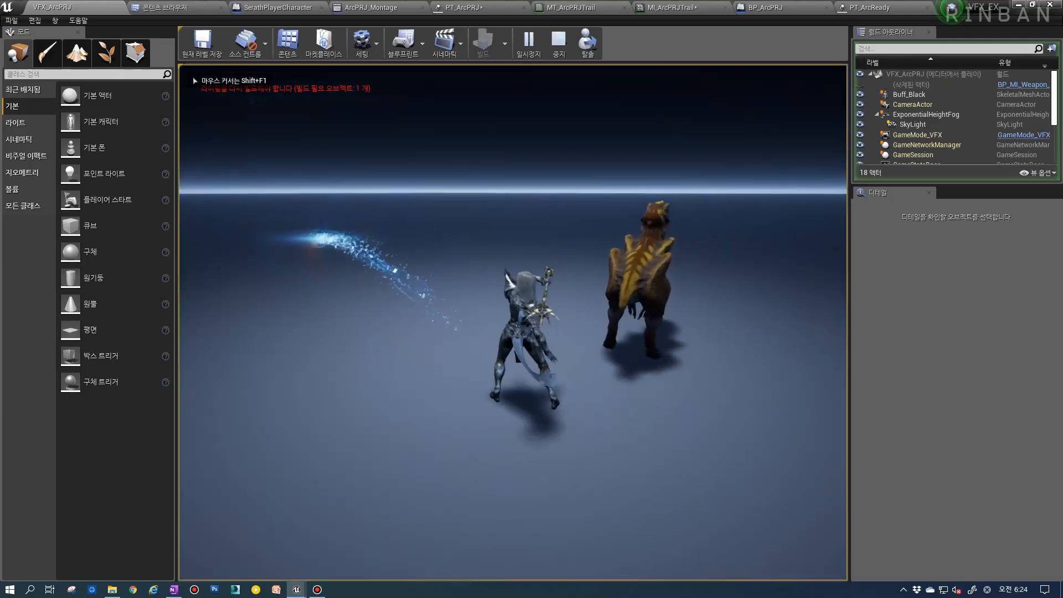
{"action": "key", "text": "1"}
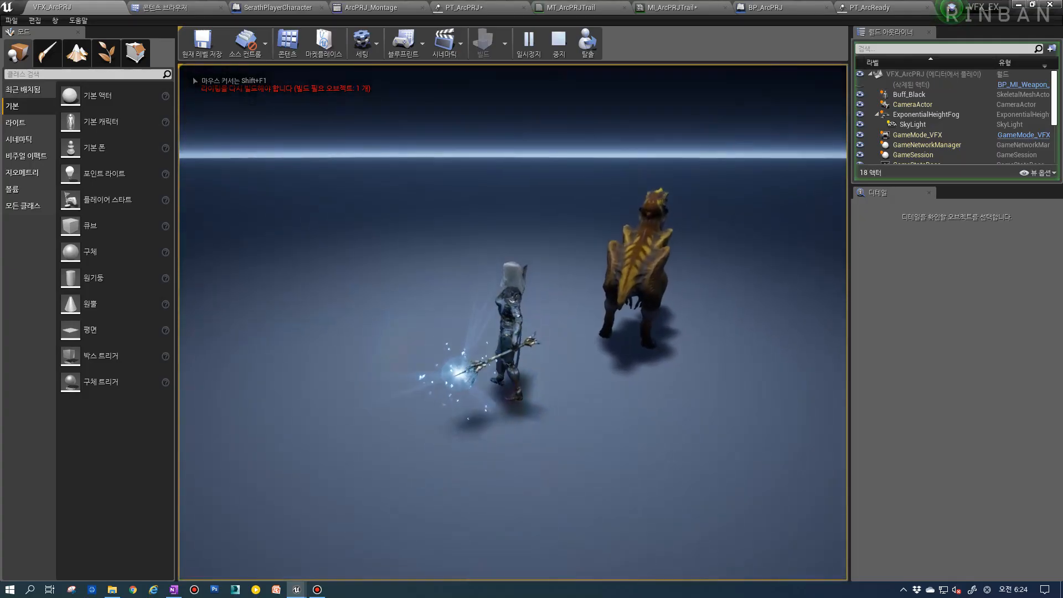
{"action": "key", "text": "Escape"}
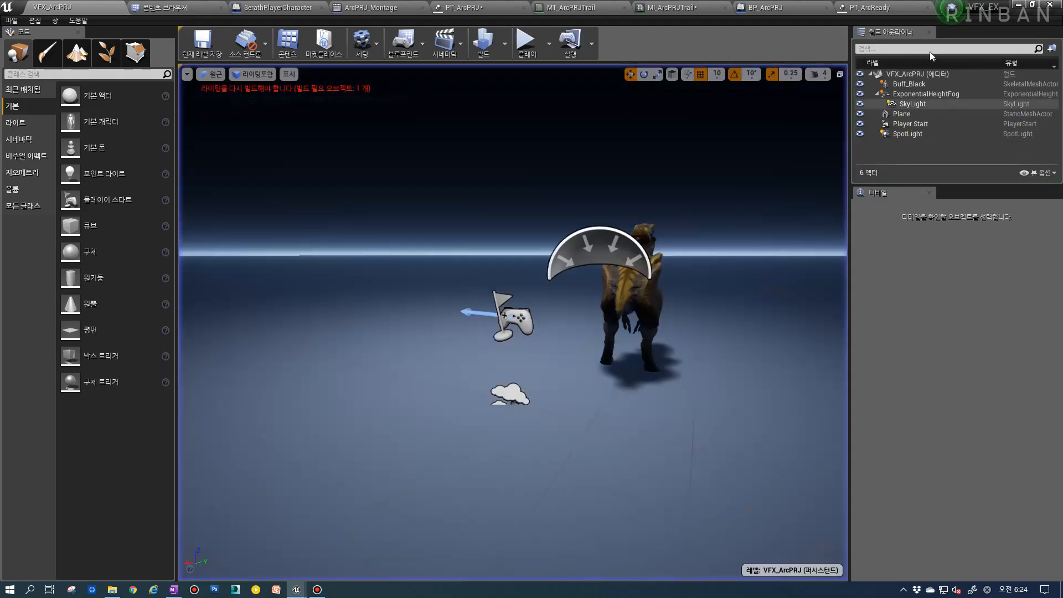
{"action": "left_click", "coordinate": [771, 5]}
{"action": "left_click", "coordinate": [686, 7]}
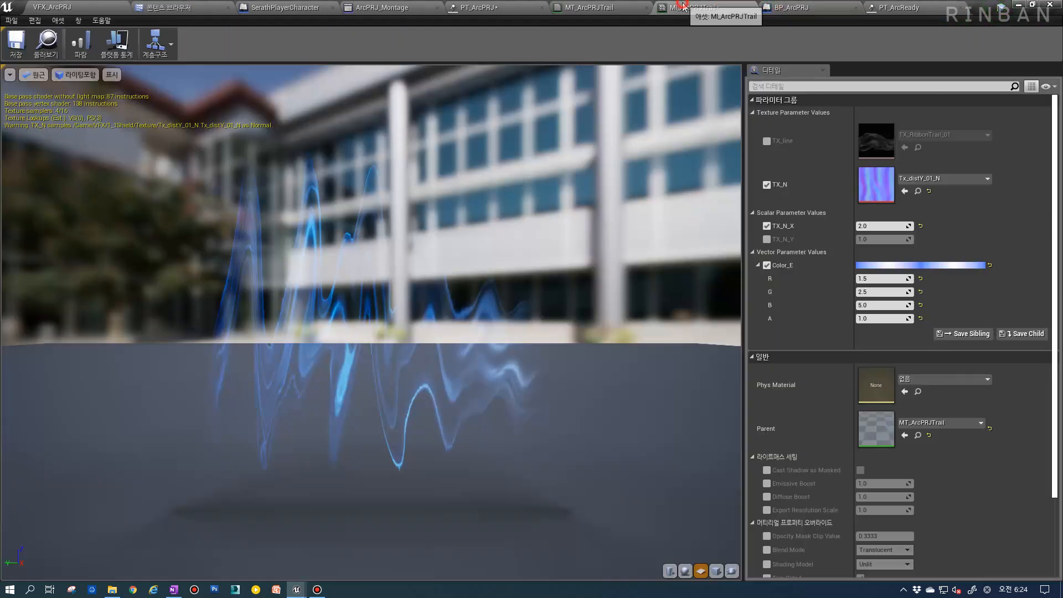
{"action": "left_click", "coordinate": [870, 8]}
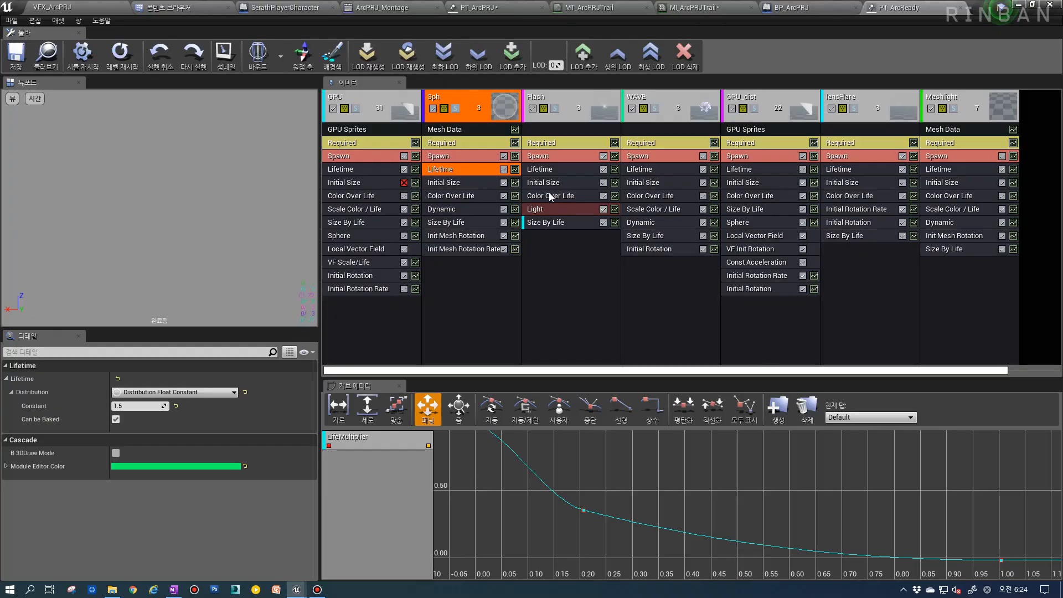
{"action": "left_click", "coordinate": [693, 6]}
In PT_ArcPRJ, set Out Val of point 1 on the GPU emitter's Scale Color / Life curve to R 55 and B 55.
{"action": "left_click", "coordinate": [508, 6]}
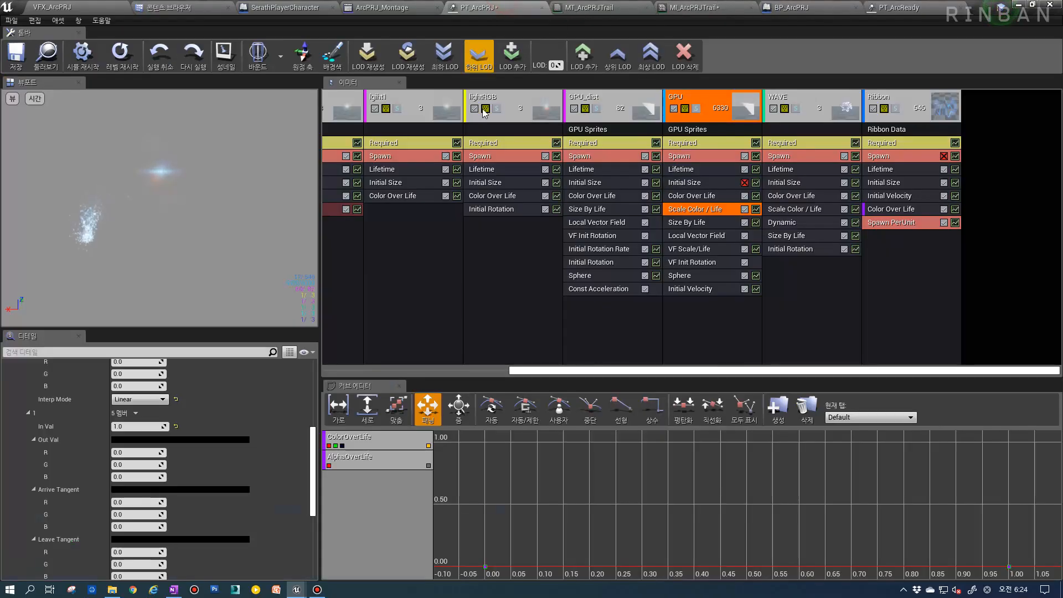
{"action": "left_click", "coordinate": [691, 237]}
{"action": "left_click", "coordinate": [705, 209]}
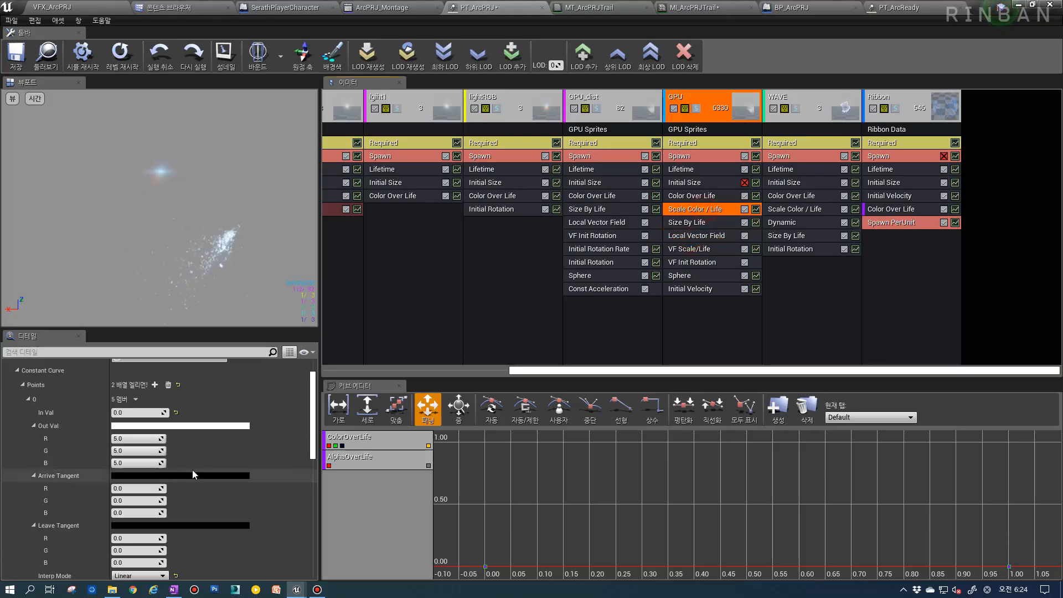
{"action": "scroll", "coordinate": [142, 439], "scroll_direction": "down", "scroll_amount": 5}
{"action": "left_click", "coordinate": [137, 435]}
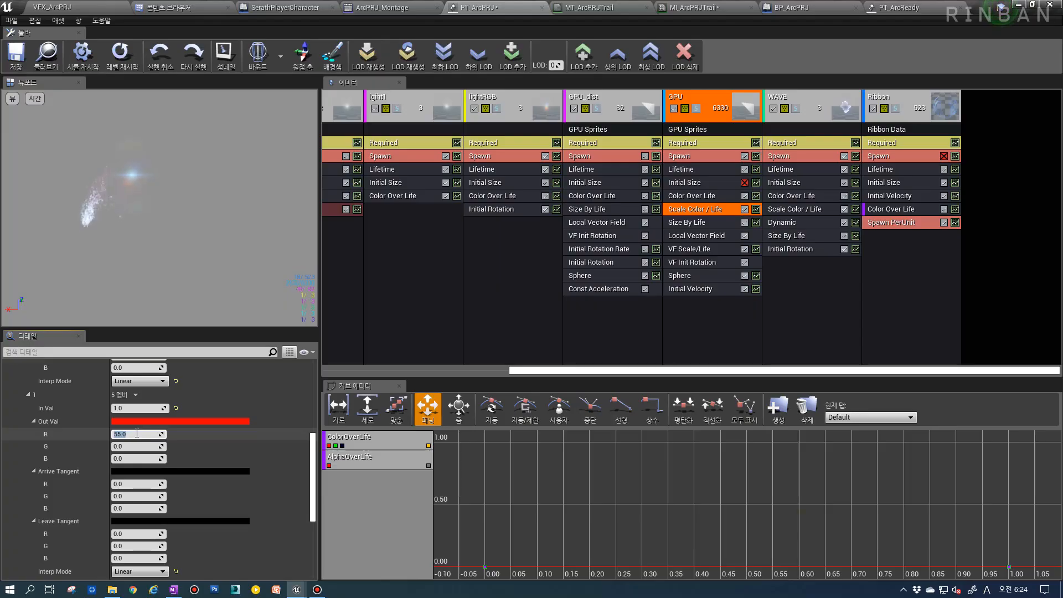
{"action": "left_click", "coordinate": [130, 459]}
{"action": "type", "text": "55"}
{"action": "key", "text": "Return"}
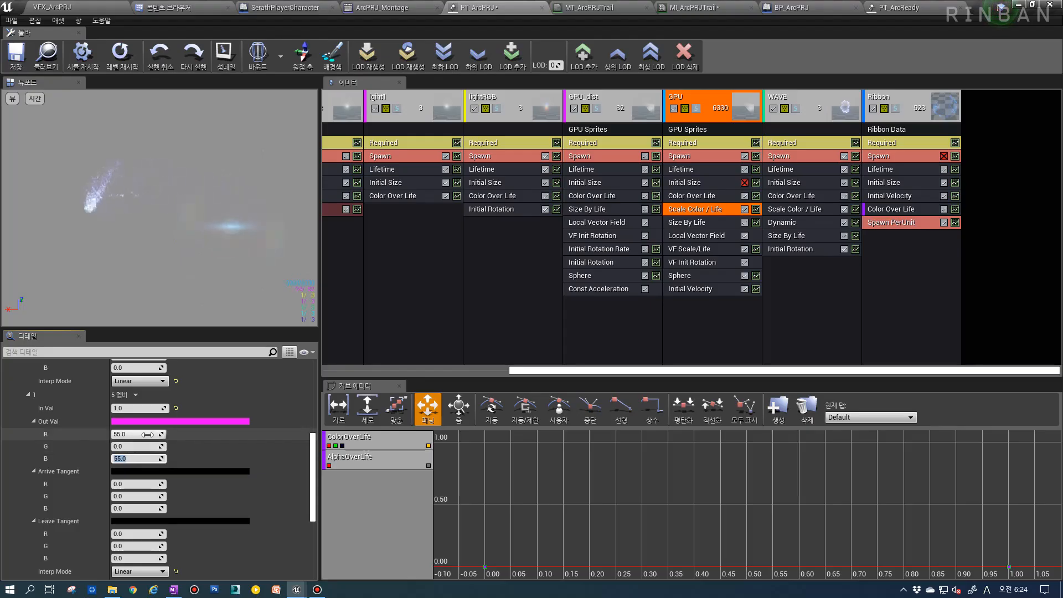
Change Out Val of point 1 on the GPU emitter's Scale Color / Life curve to R 10 and G 5.
{"action": "key", "text": "Return"}
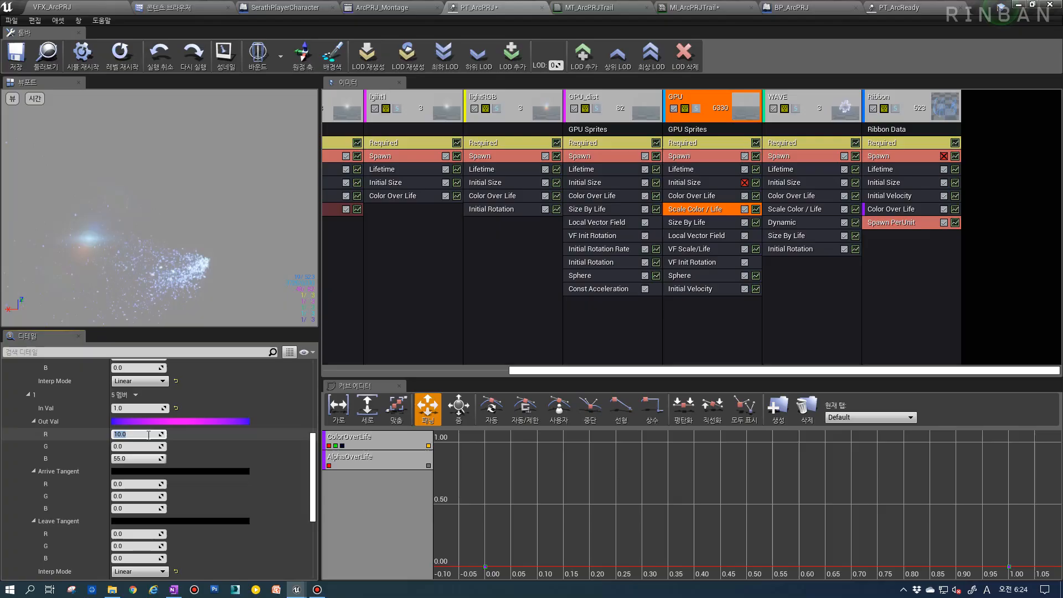
{"action": "left_click", "coordinate": [137, 447]}
{"action": "type", "text": "5"}
{"action": "key", "text": "Return"}
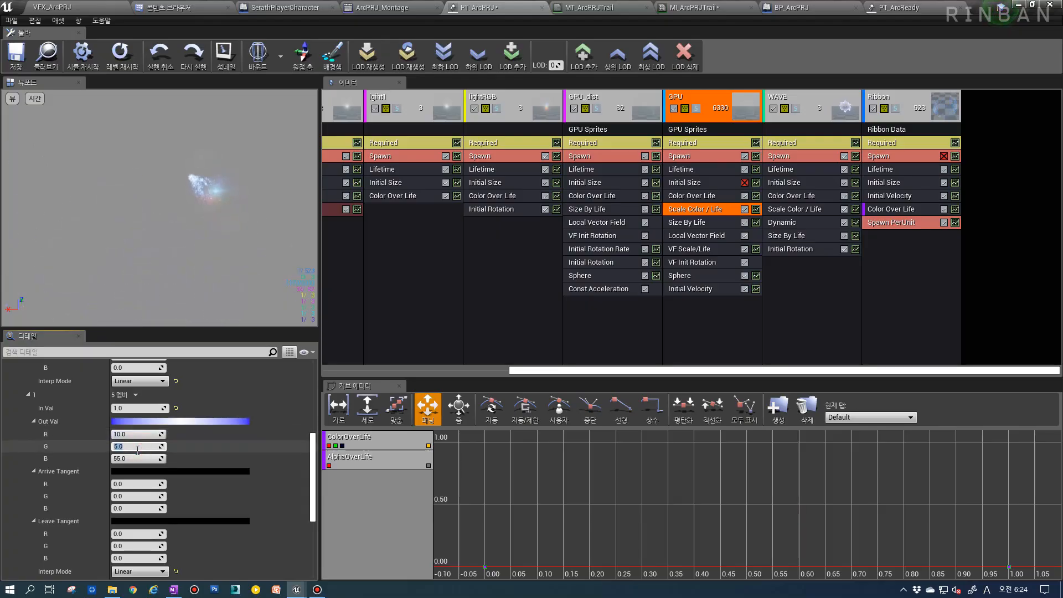
Set Out Val of point 1 on the Scale Color / Life curve to G 0 and R 20, after trying R 30, and save PT_ArcPRJ.
{"action": "type", "text": "0"}
{"action": "key", "text": "Return"}
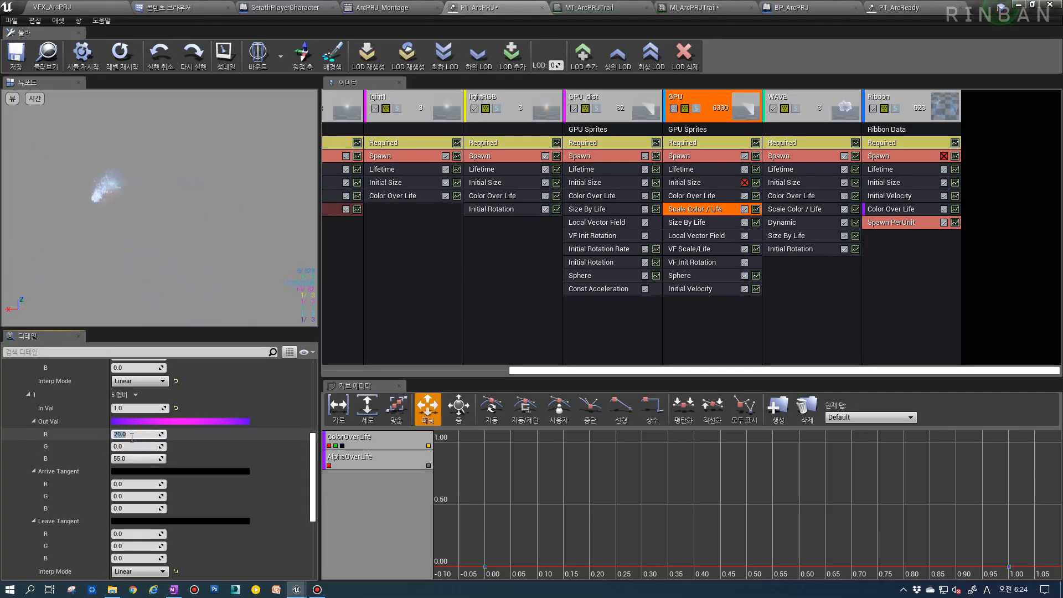
{"action": "type", "text": "30"}
{"action": "key", "text": "Return"}
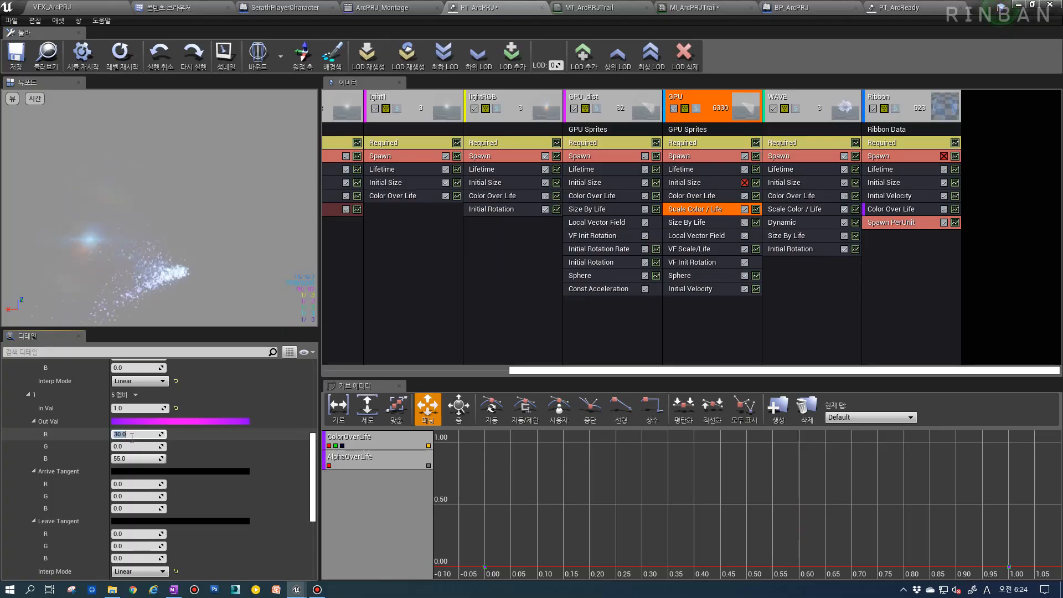
{"action": "type", "text": "20"}
{"action": "key", "text": "Return"}
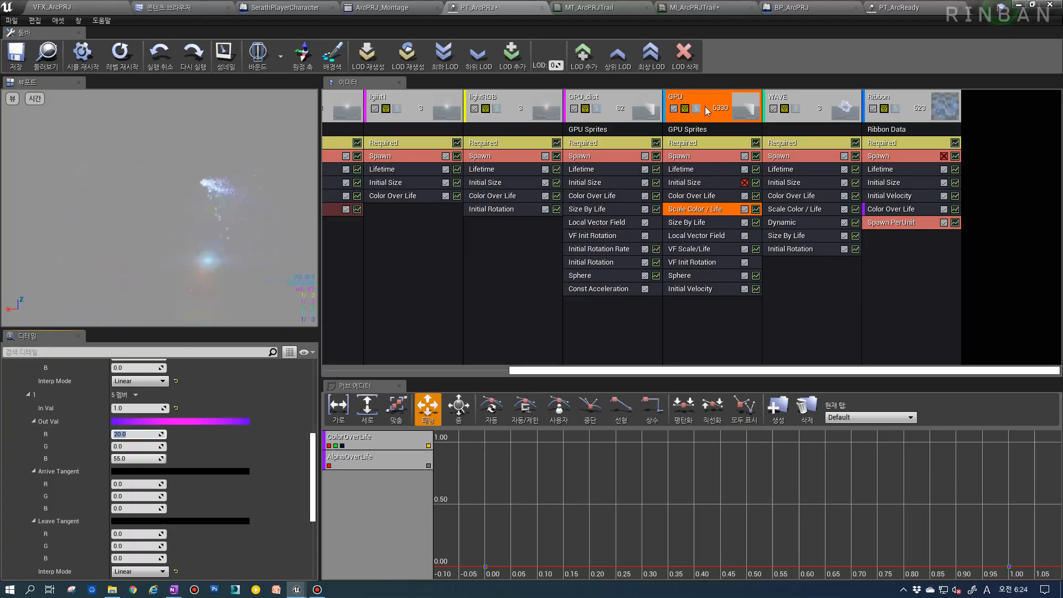
{"action": "left_click", "coordinate": [15, 55]}
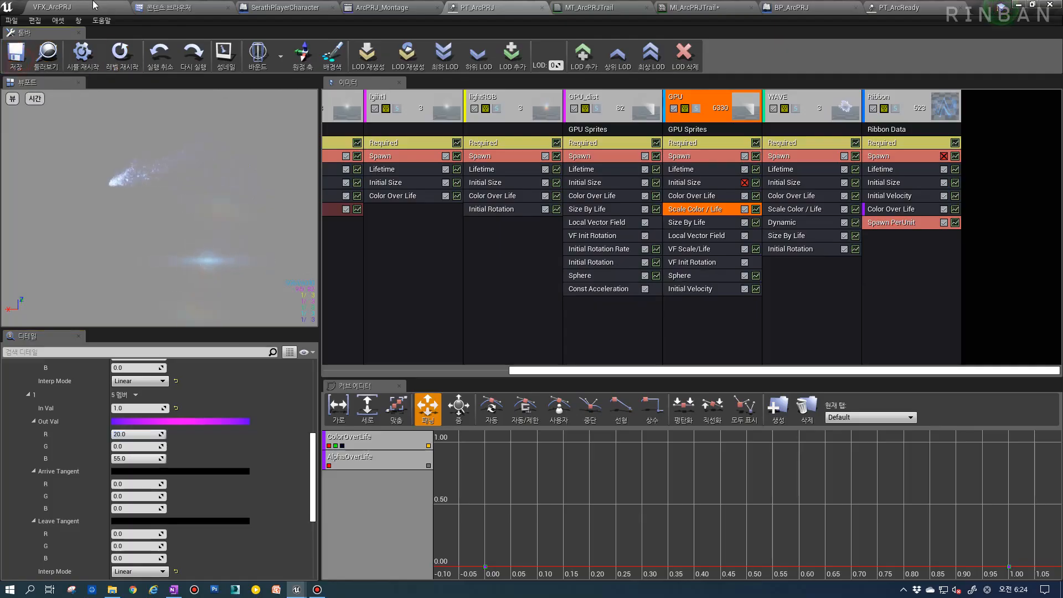
Play the VFX_ArcPRJ level and cast the arc projectile while moving to check the purple-blue particle trail.
{"action": "left_click", "coordinate": [95, 5]}
{"action": "left_click", "coordinate": [526, 45]}
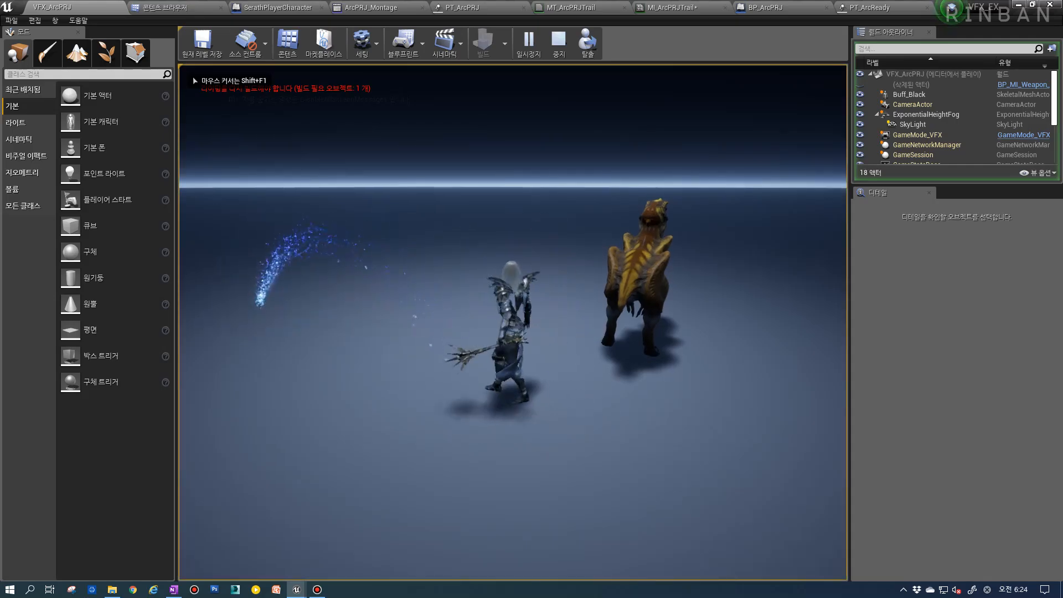
{"action": "key", "text": "d"}
{"action": "key", "text": "1"}
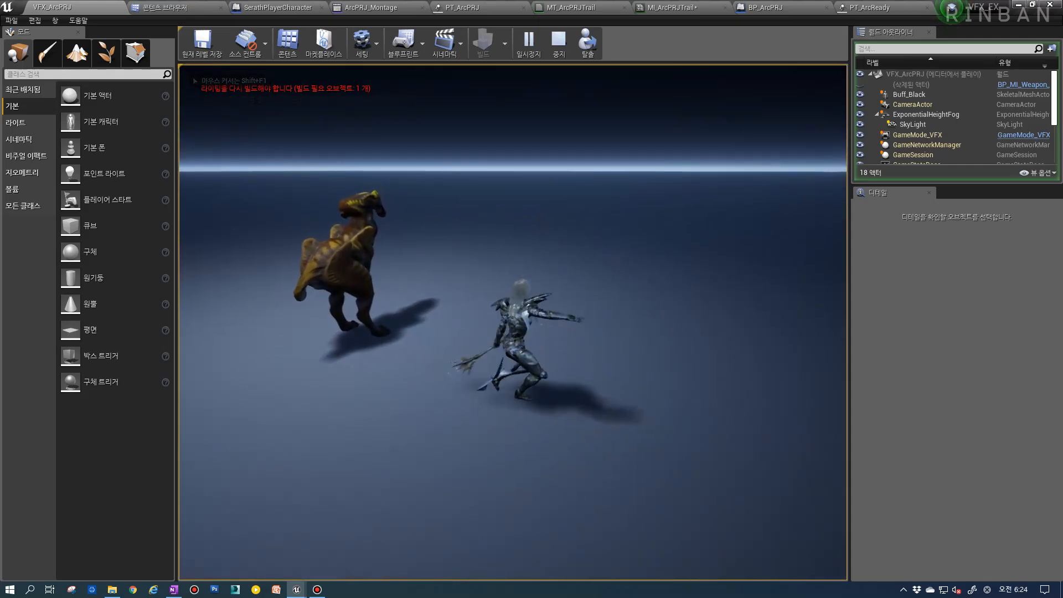
Cast the arc projectile repeatedly around the dinosaur to examine its particle trail, and end the play session.
{"action": "key", "text": "w"}
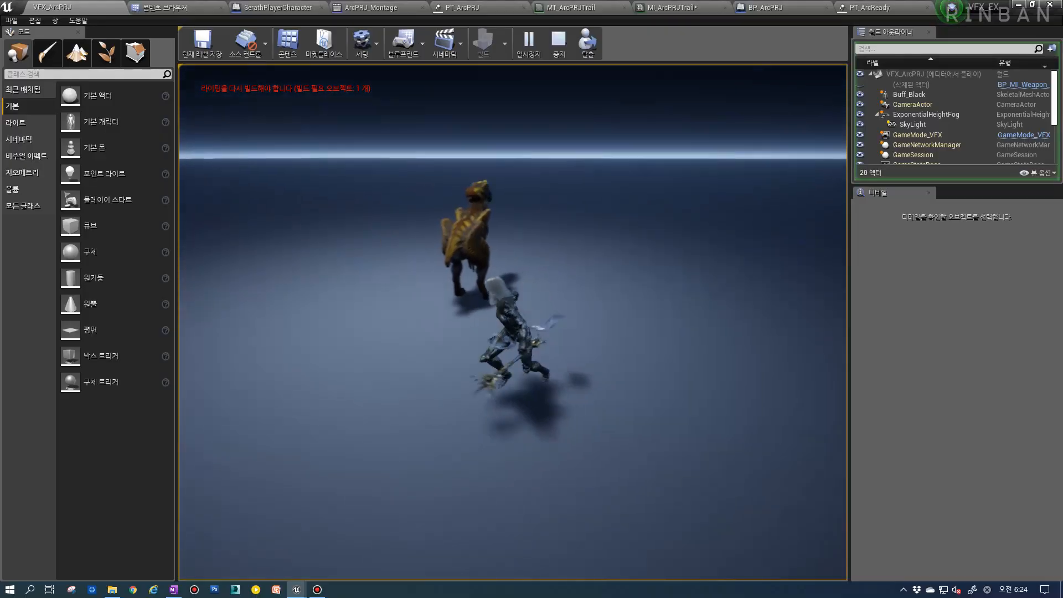
{"action": "key", "text": "1"}
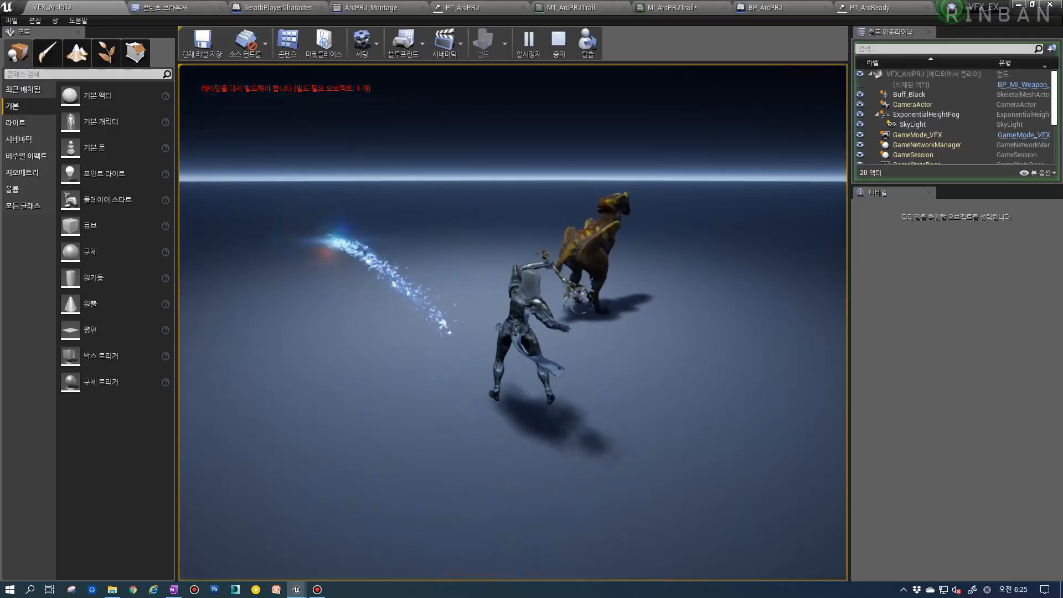
{"action": "key", "text": "1"}
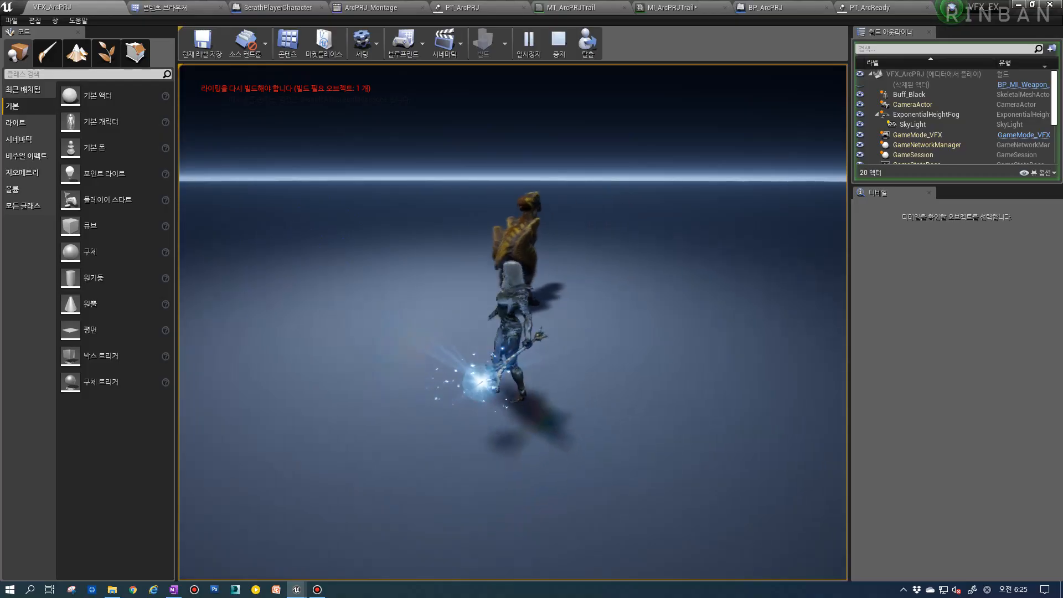
{"action": "key", "text": "1"}
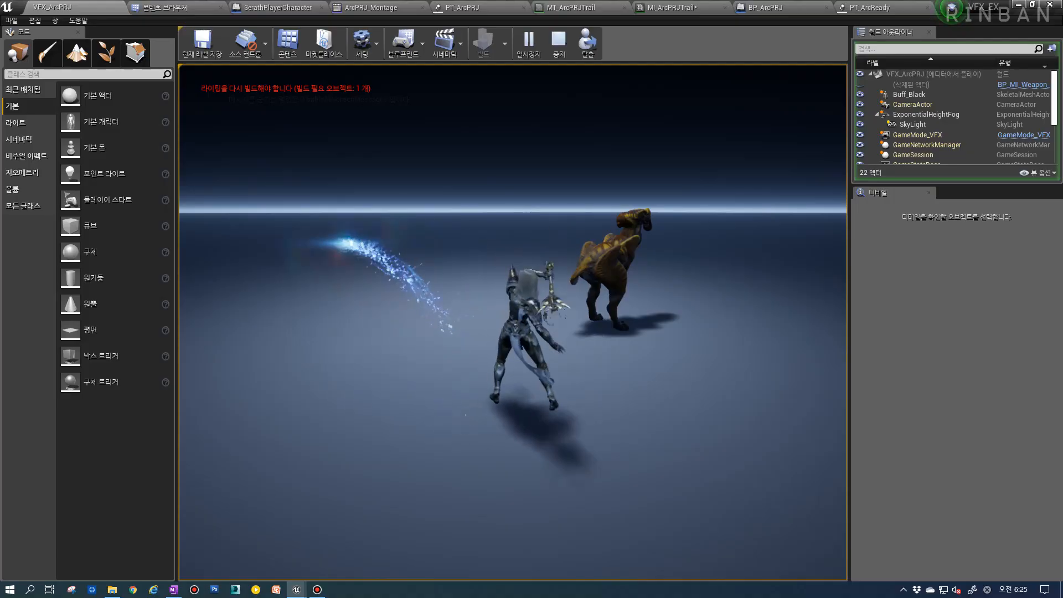
{"action": "key", "text": "1"}
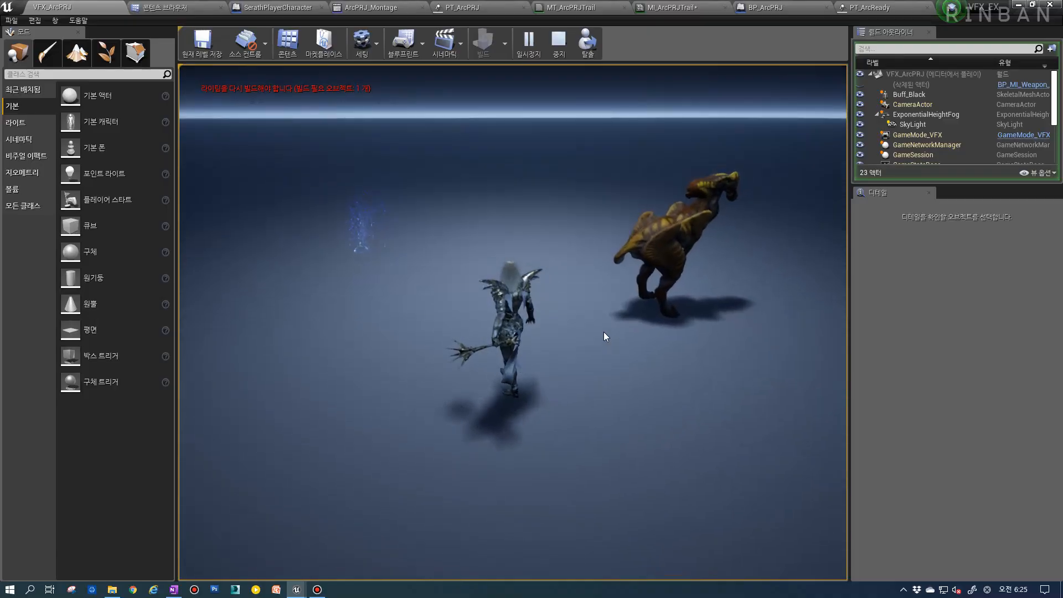
{"action": "key", "text": "Escape"}
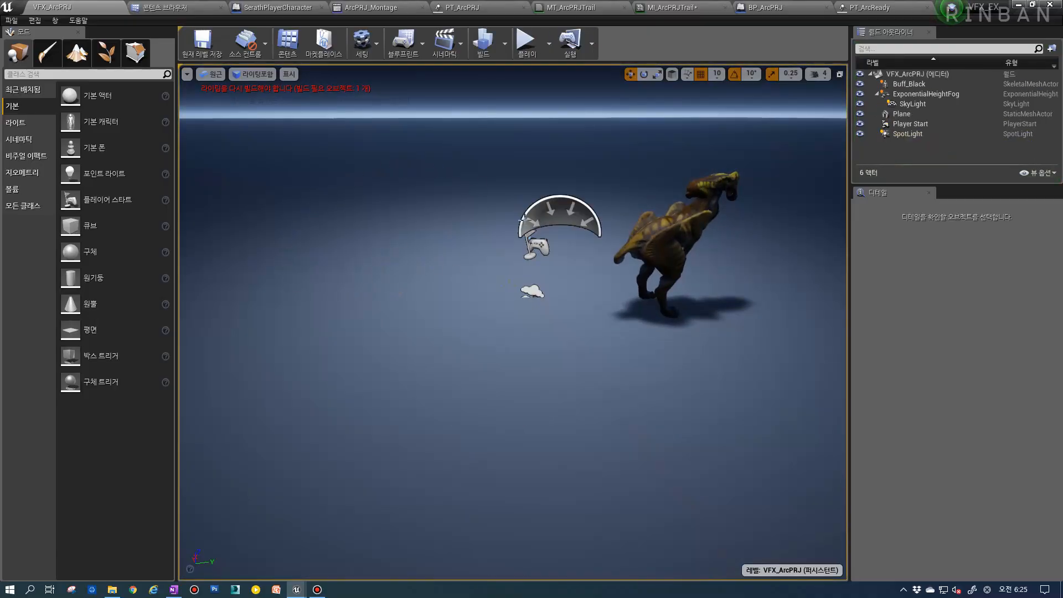